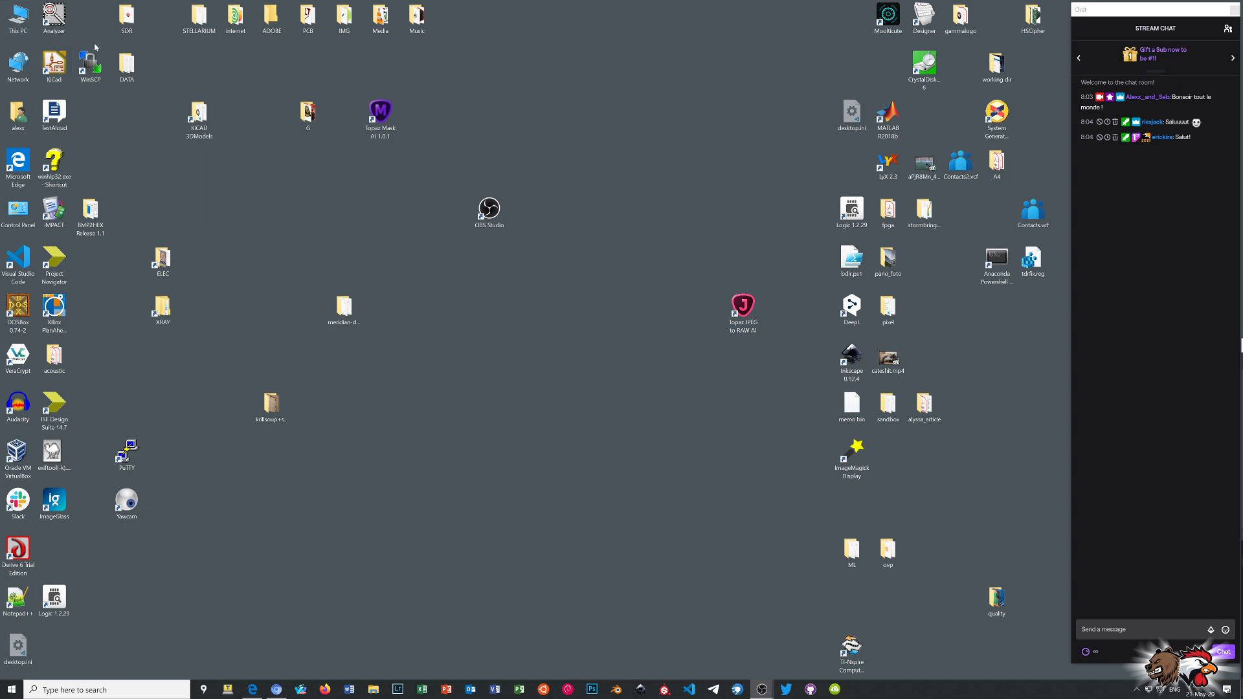
- Open the Sharp G850-Interface folder inside the desktop's ELEC folder
double_click(162, 259)
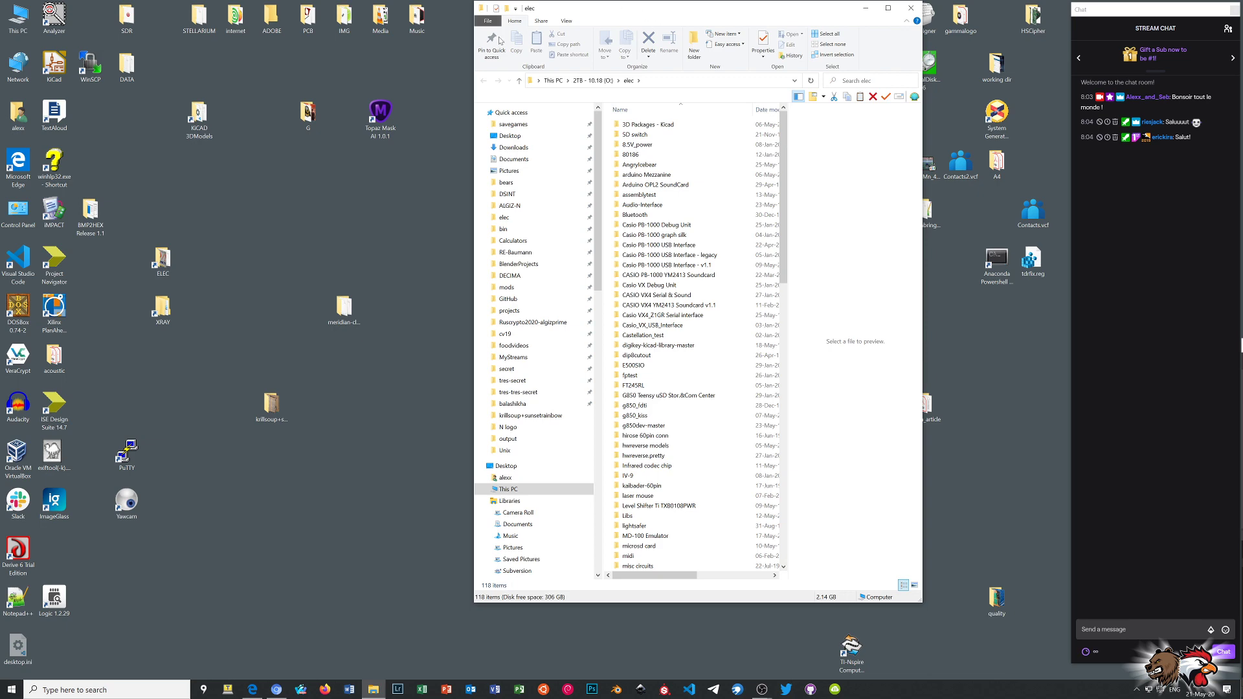
left_click_drag(710, 16, 555, 32)
scroll(561, 194, "down", 5)
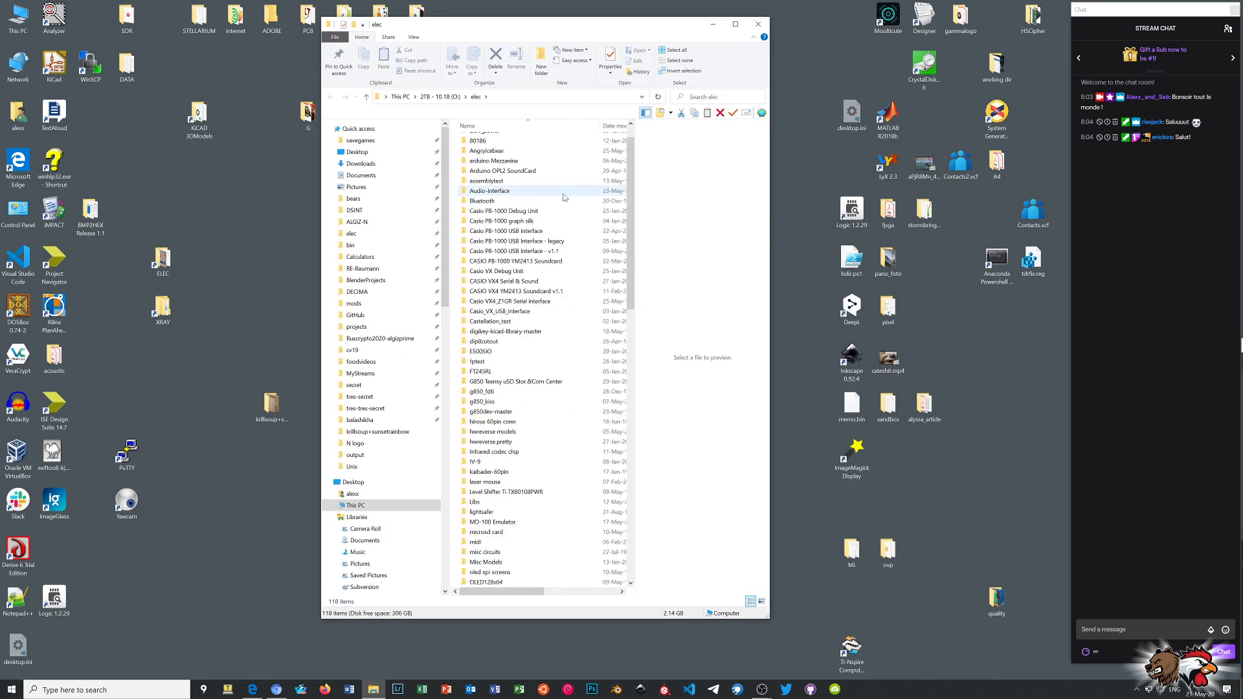
scroll(562, 198, "down", 11)
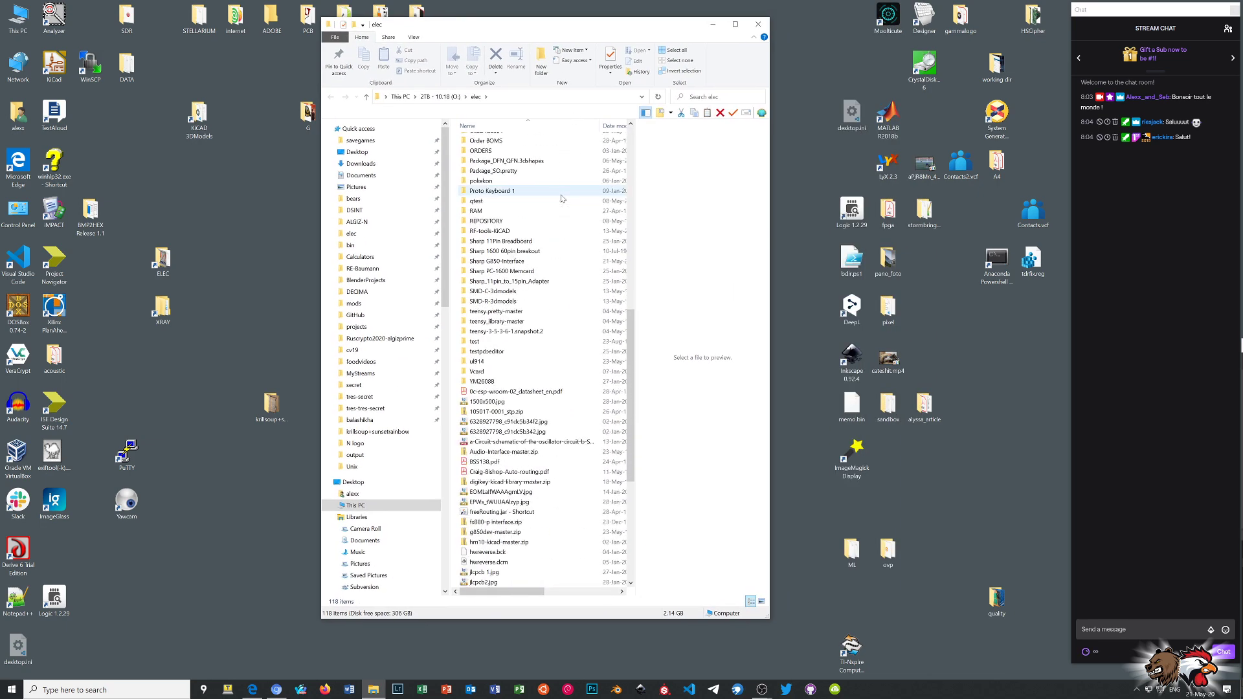
left_click(509, 262)
double_click(510, 262)
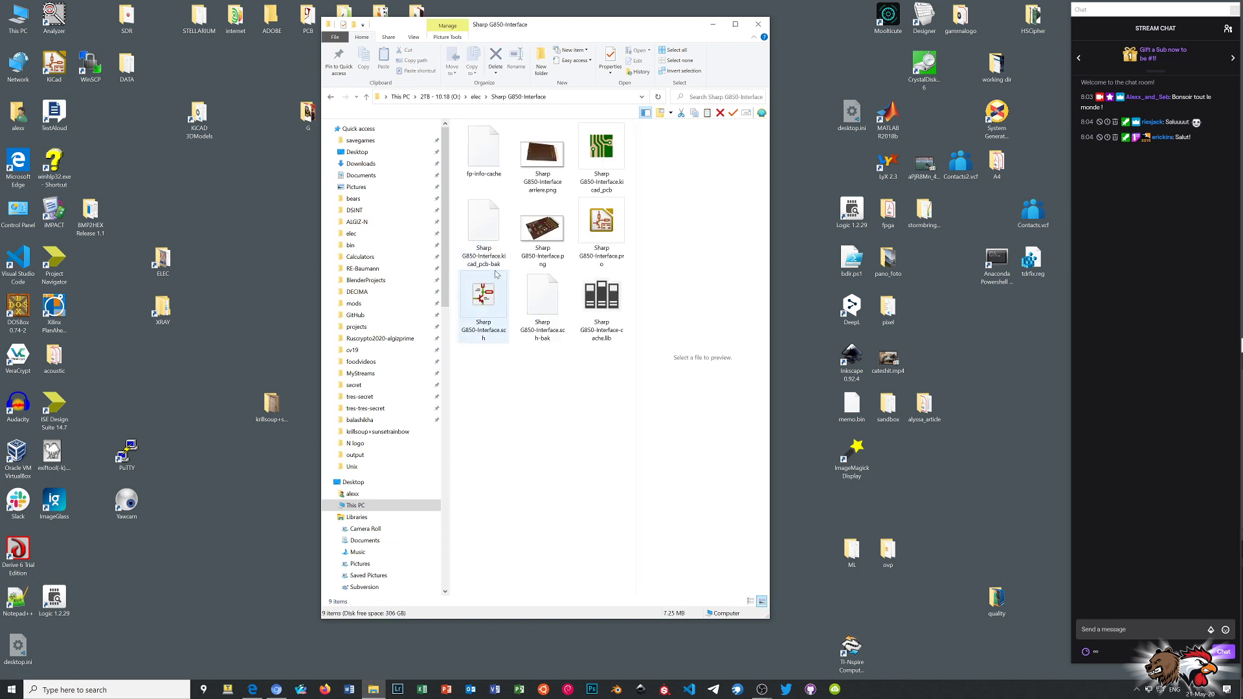
- View the board render Sharp G850-Interface.png and close the image viewer
double_click(543, 234)
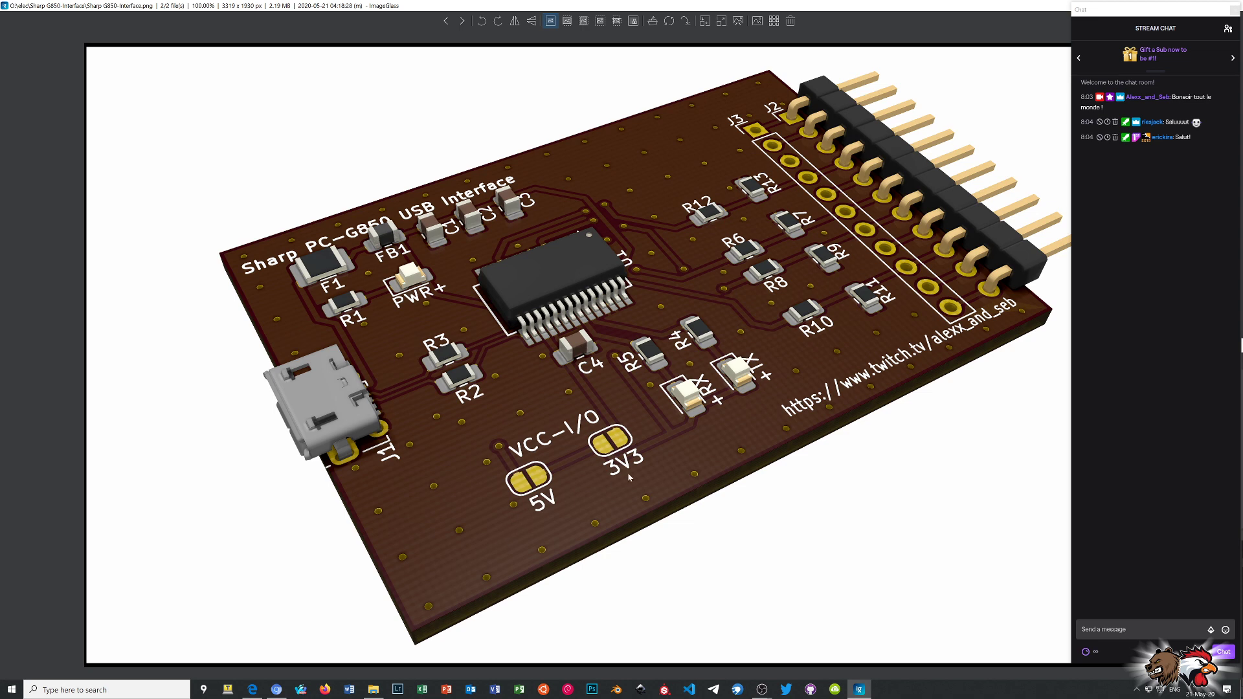
scroll(451, 460, "down", 1)
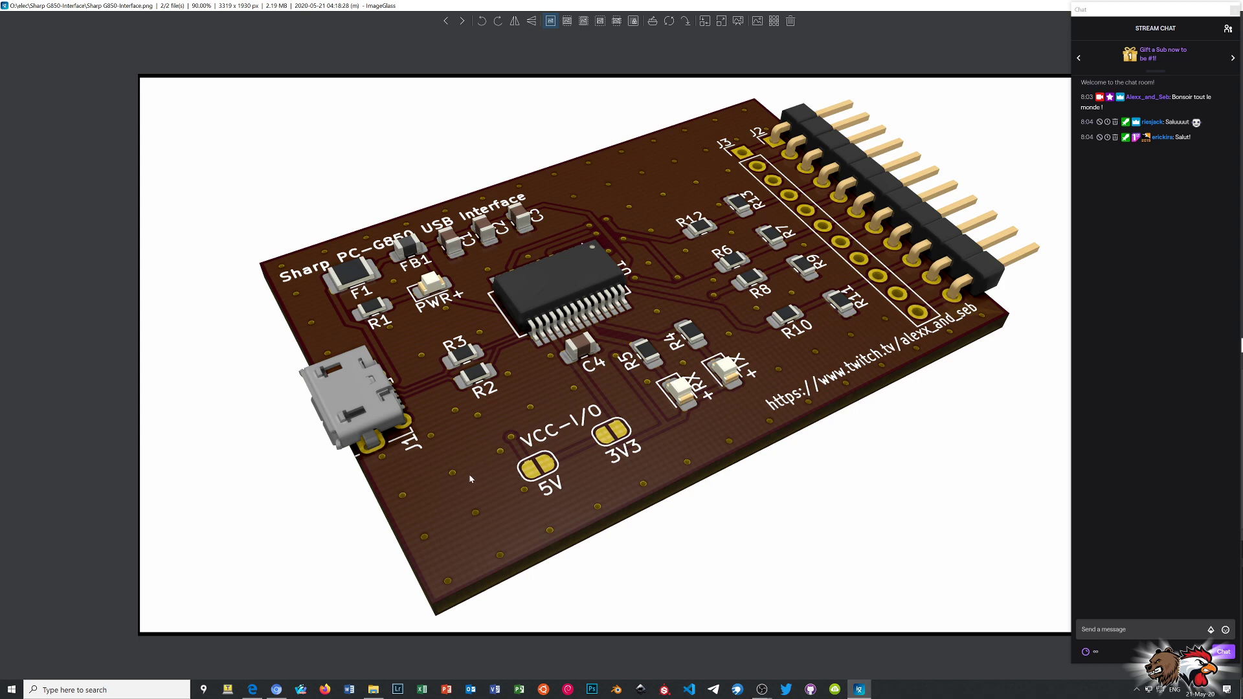
left_click_drag(894, 5, 547, 57)
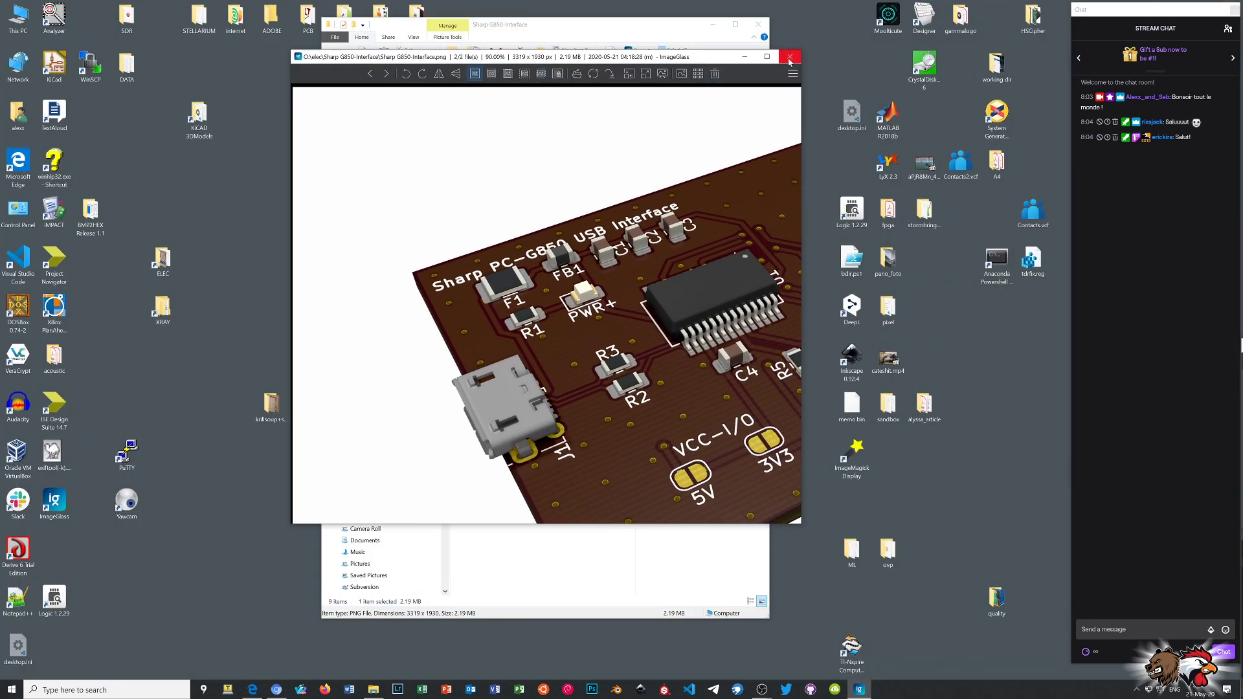
left_click(789, 59)
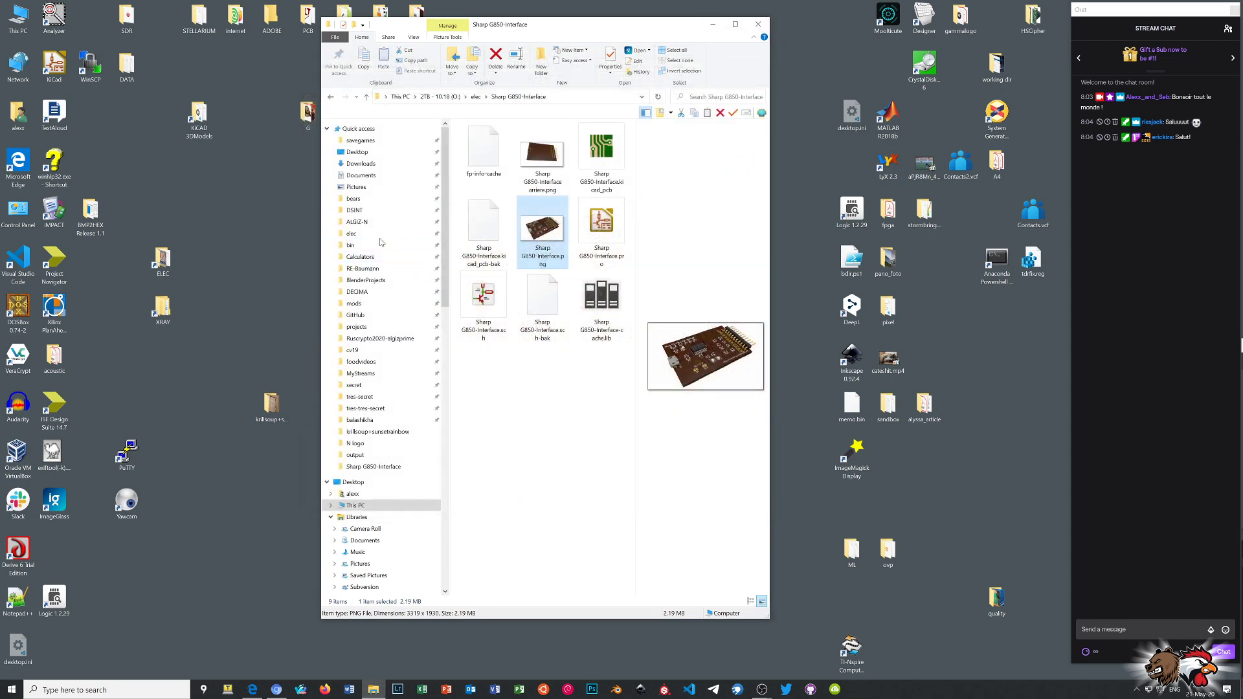
- Open the project Sharp G850-Interface.pro from the Sharp G850-Interface folder of GitHub\CoursPCBDesign in KiCad
left_click(367, 316)
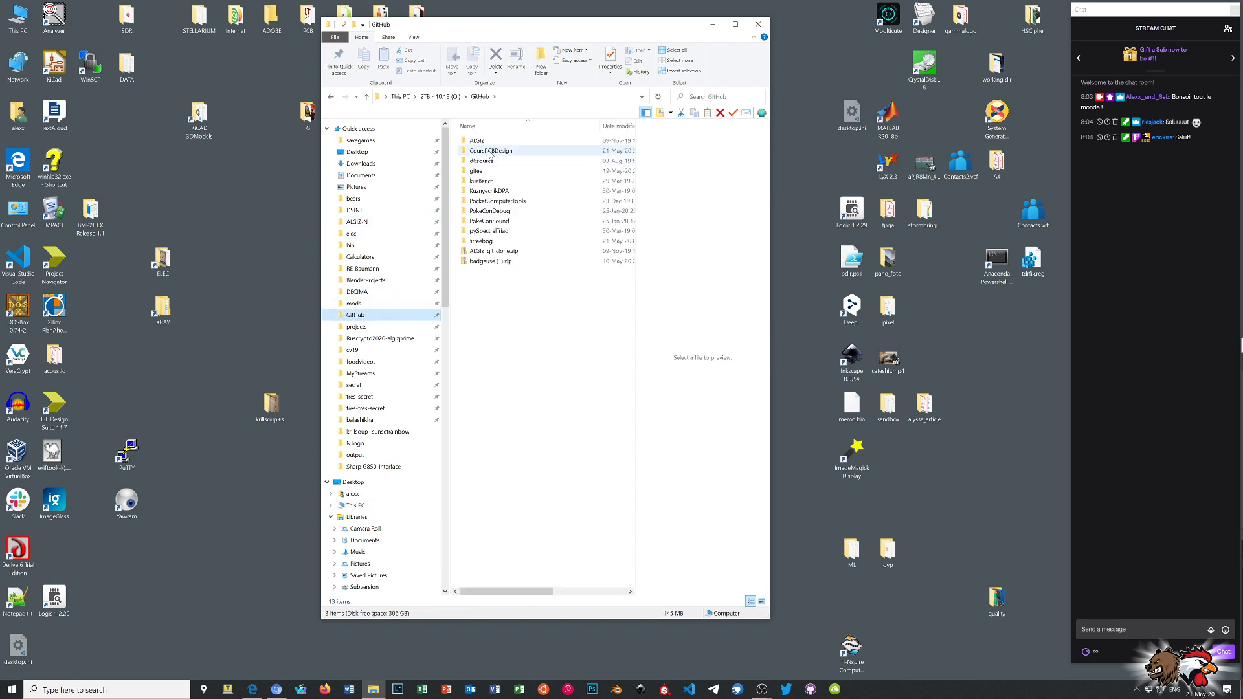
double_click(490, 151)
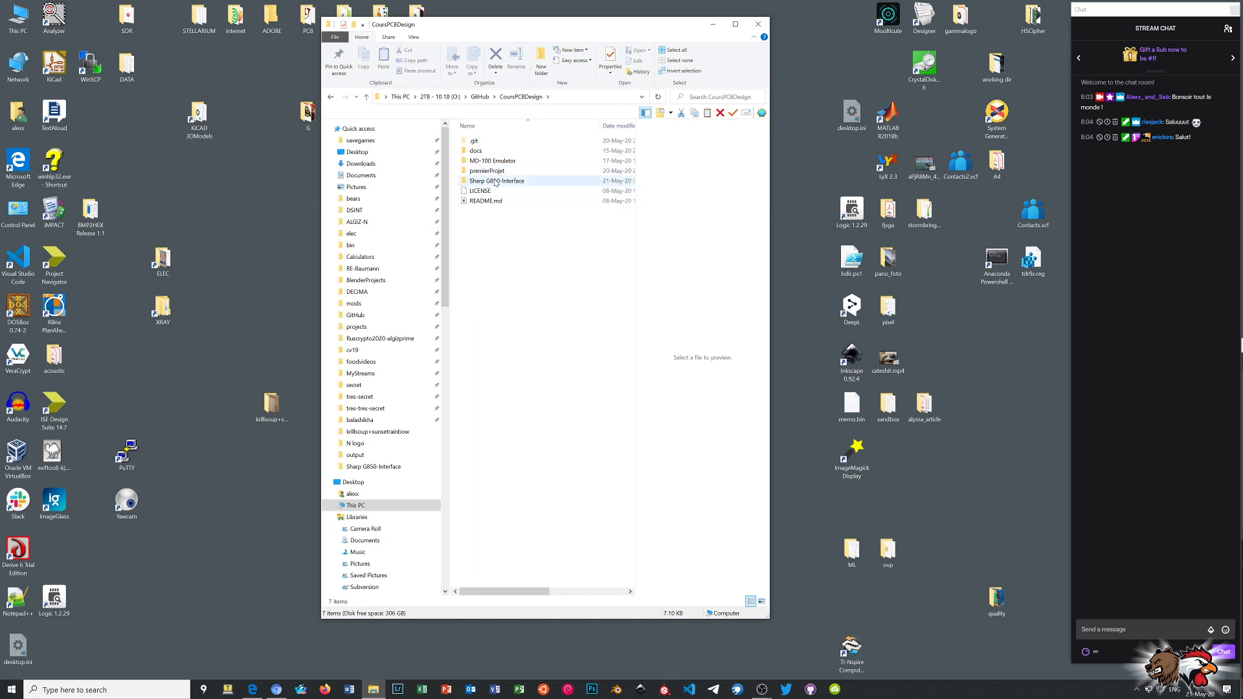
double_click(496, 181)
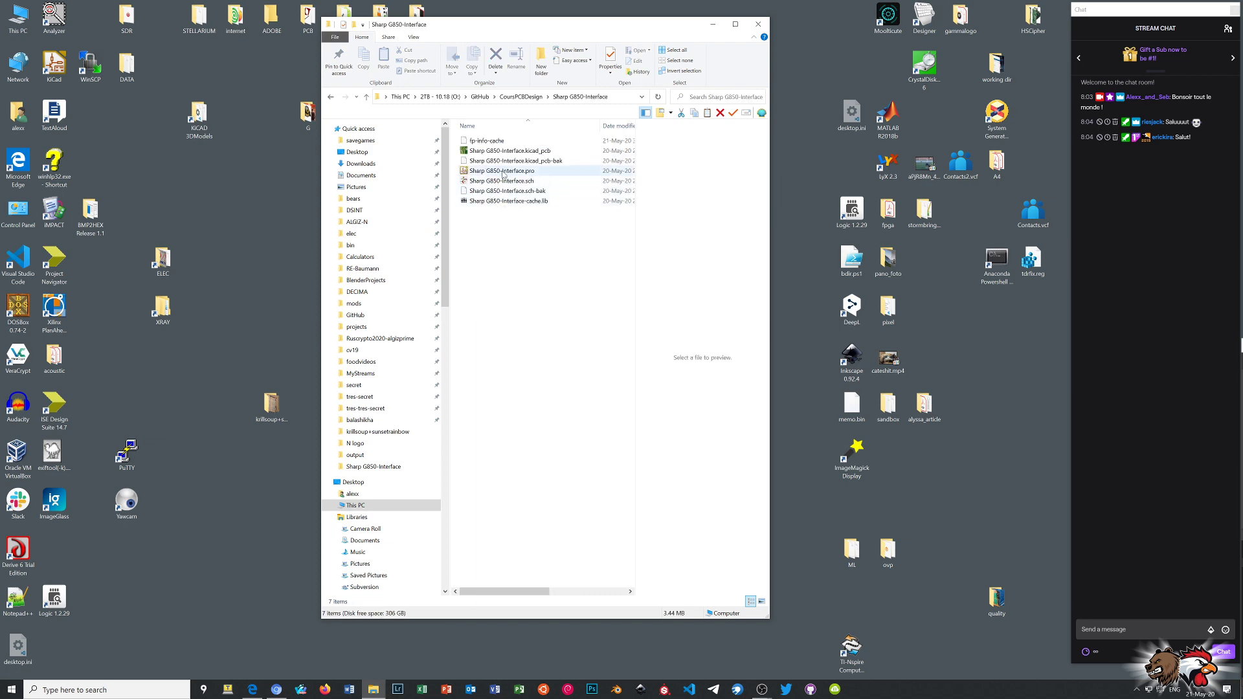
double_click(502, 171)
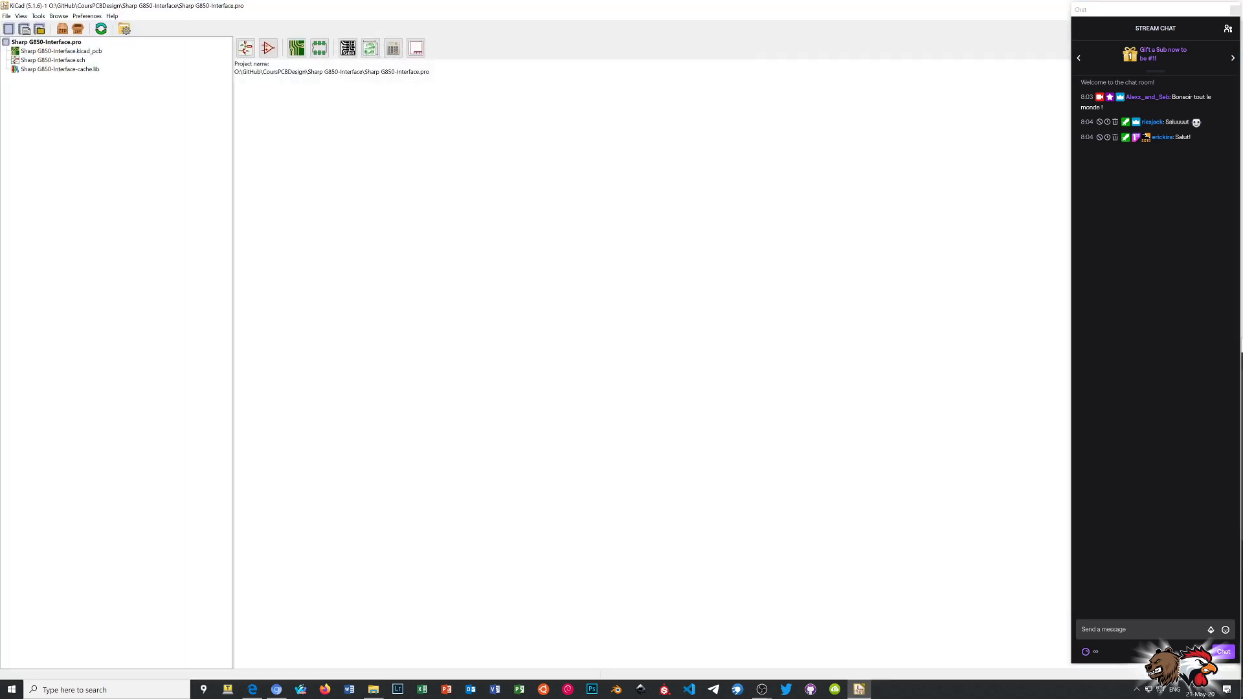
- Open the project's schematic Sharp G850-Interface.sch and switch from it to the PCB layout
left_click(43, 60)
double_click(42, 60)
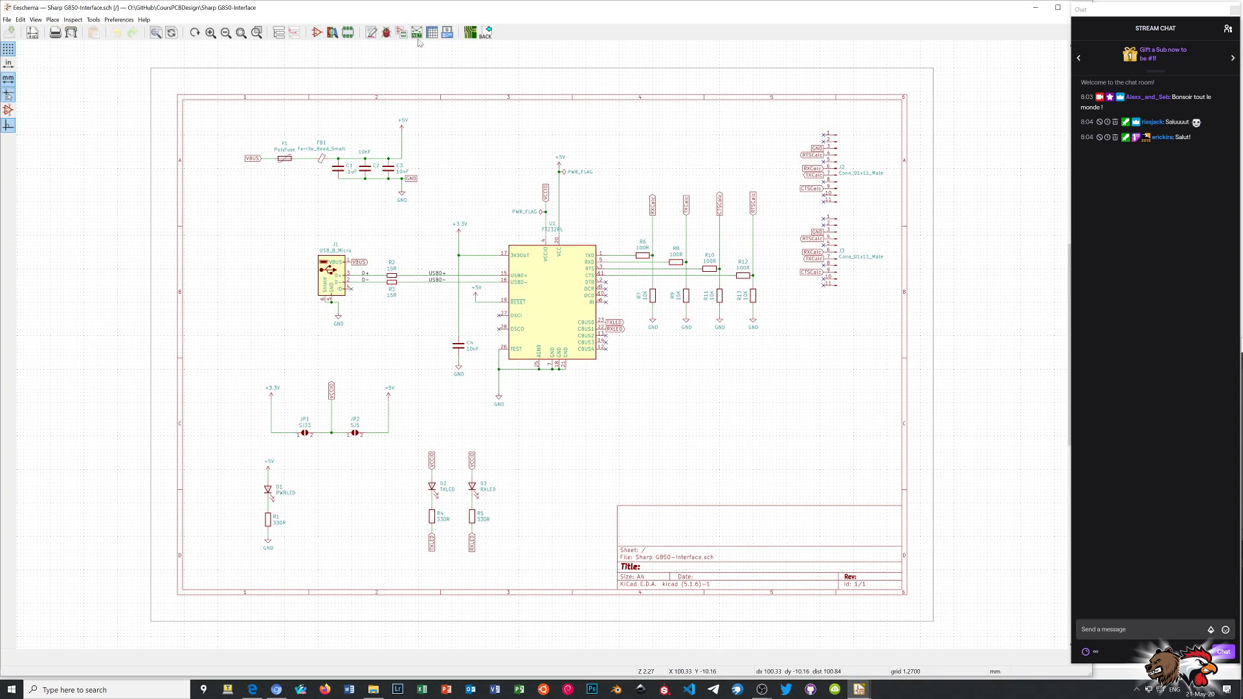
left_click(469, 35)
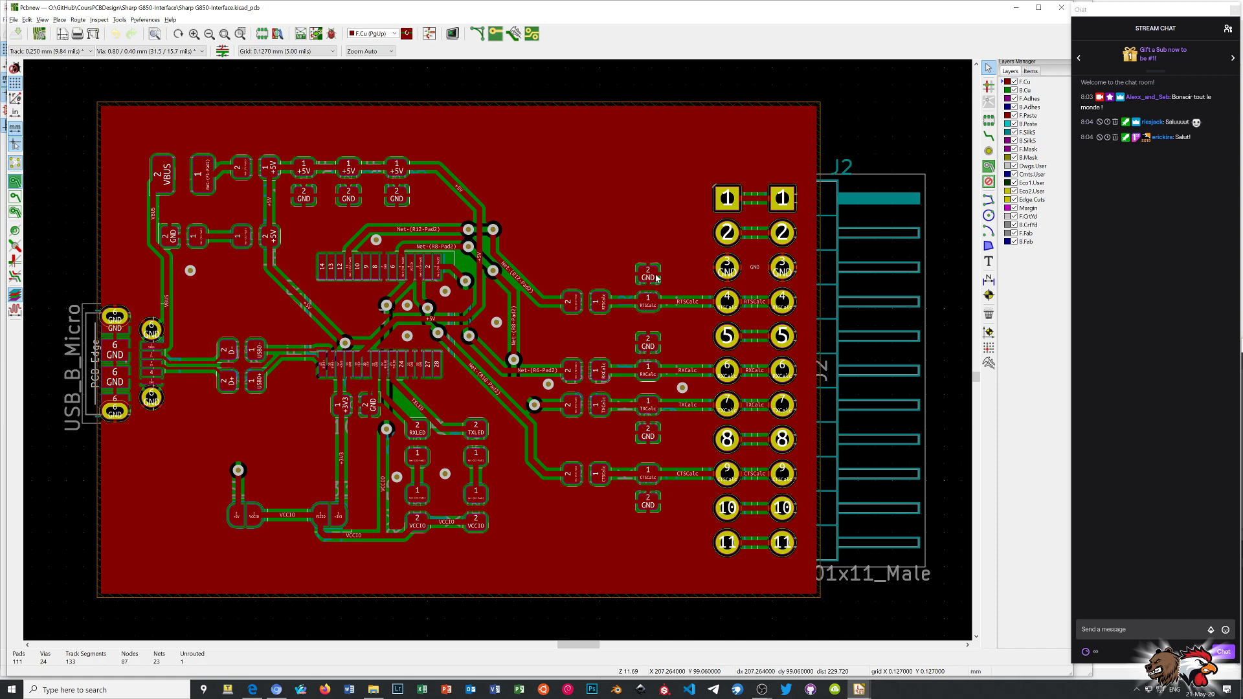
- Examine the populated board and its two pin headers in the 3D viewer, and close the viewer
key("alt+3")
left_click_drag(651, 279, 646, 317)
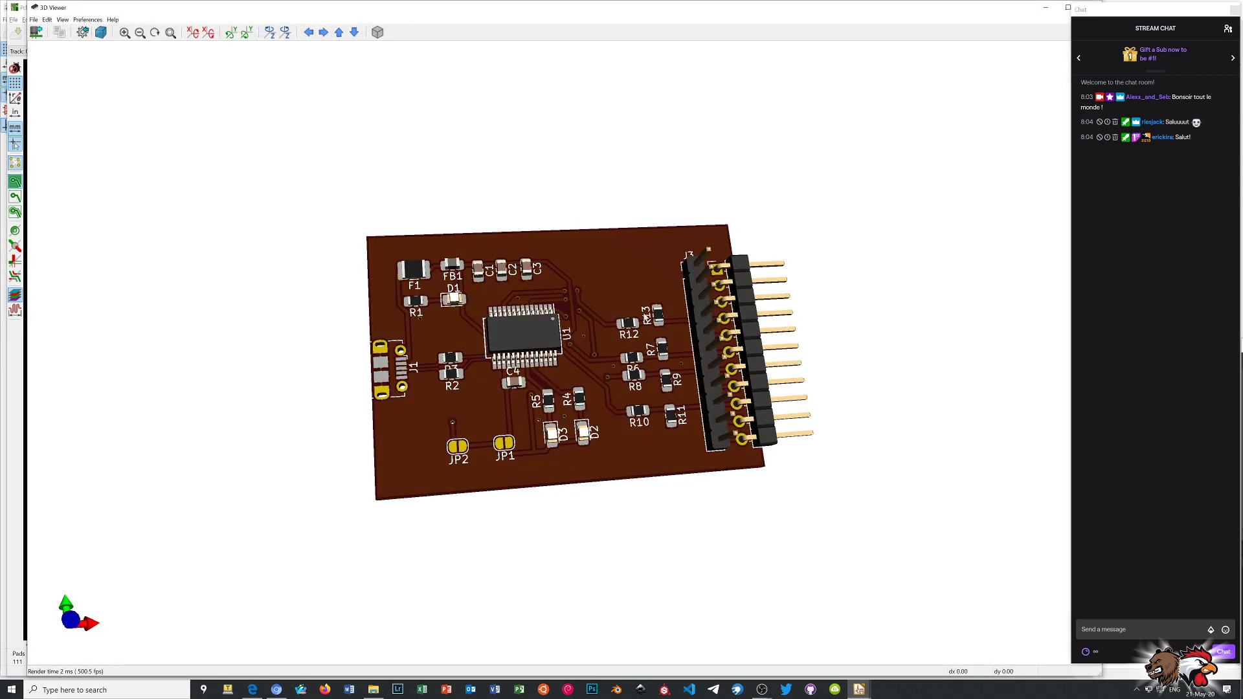
scroll(601, 375, "up", 4)
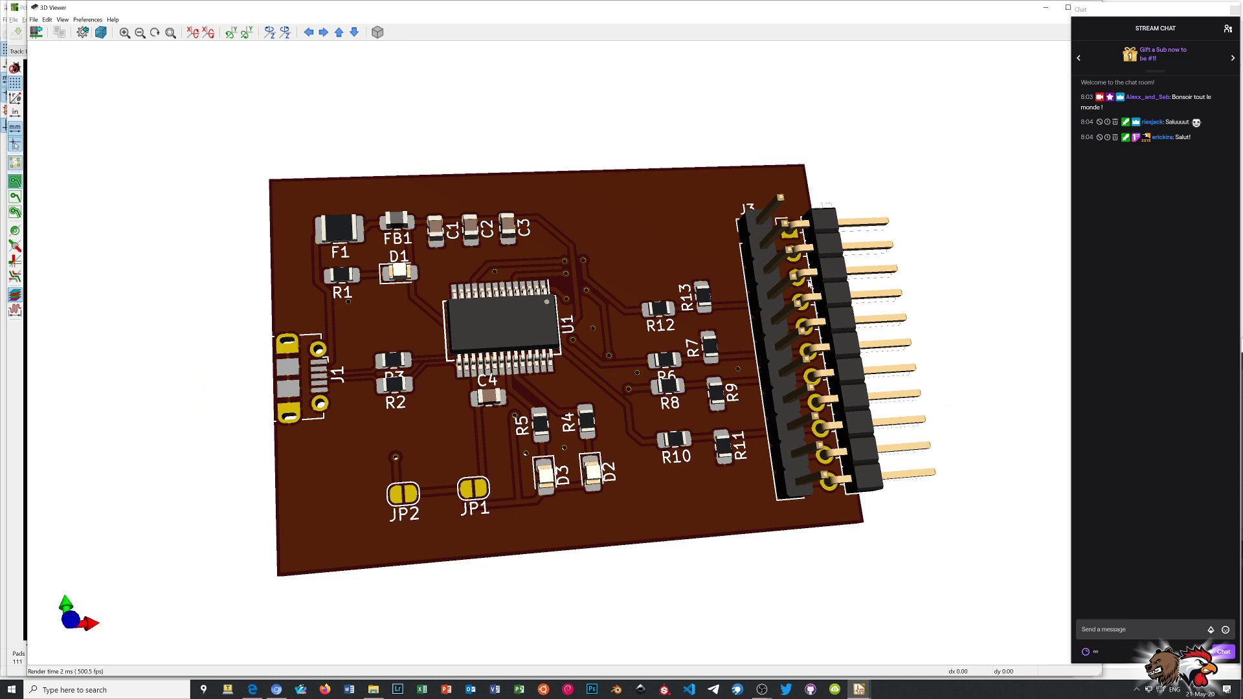
double_click(974, 10)
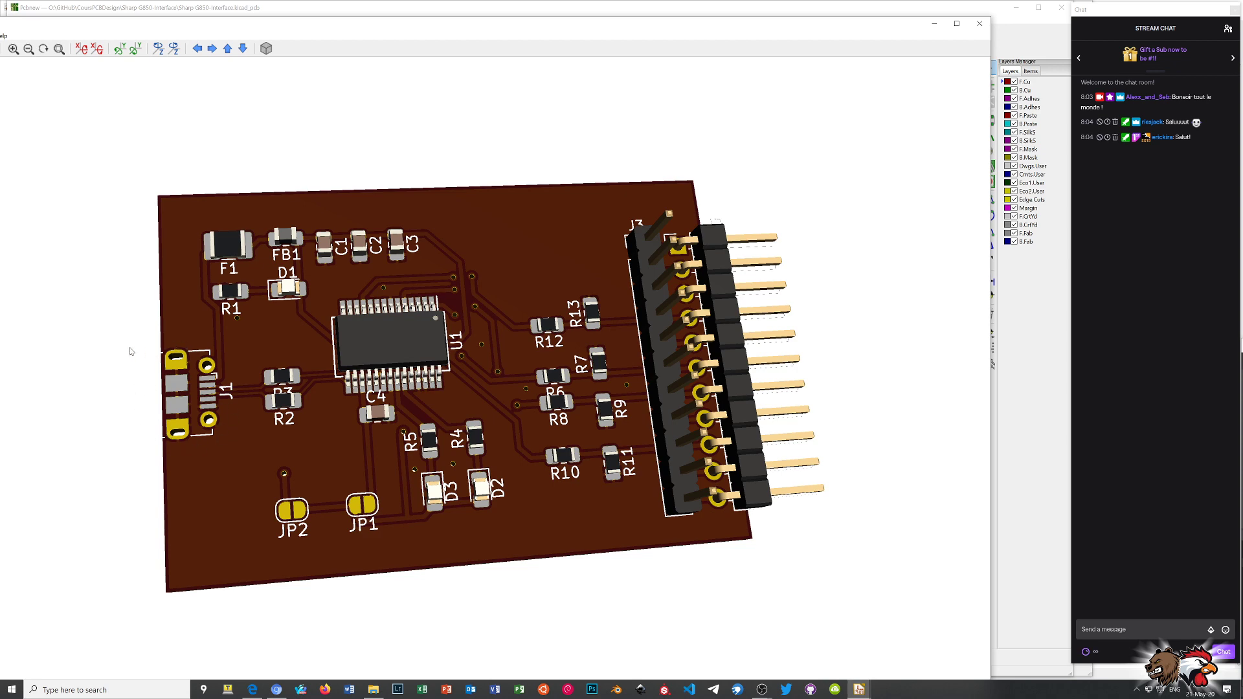
left_click(979, 24)
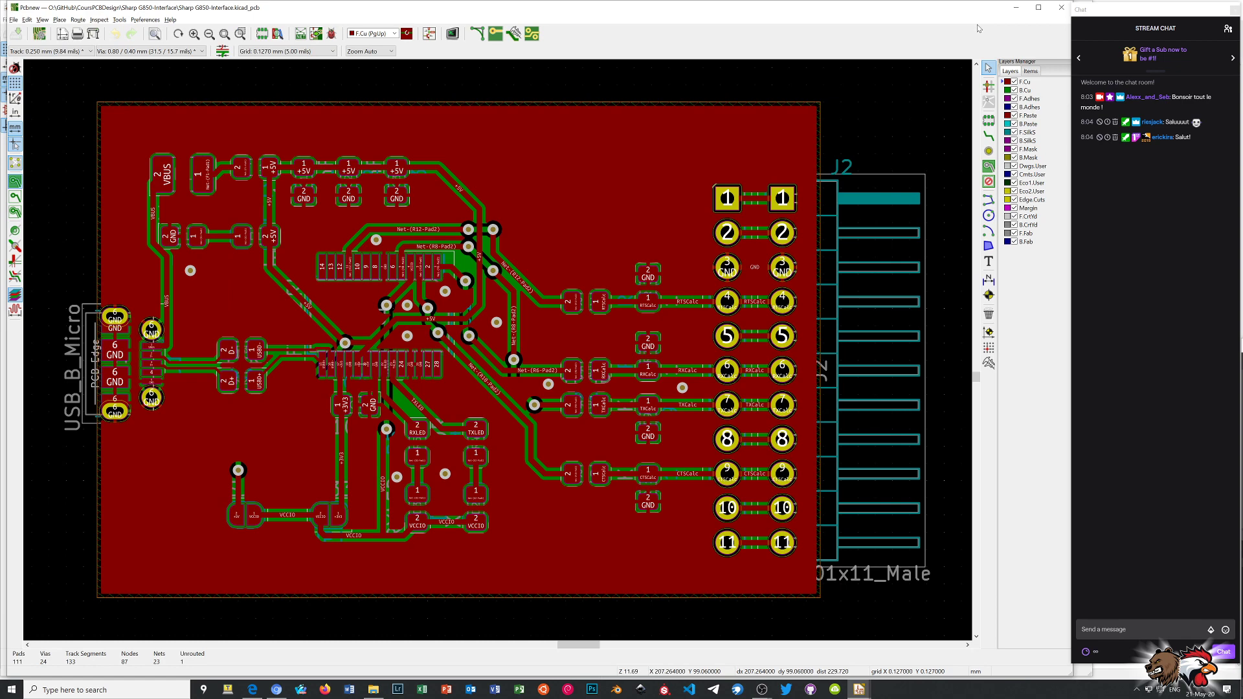
left_click(737, 203)
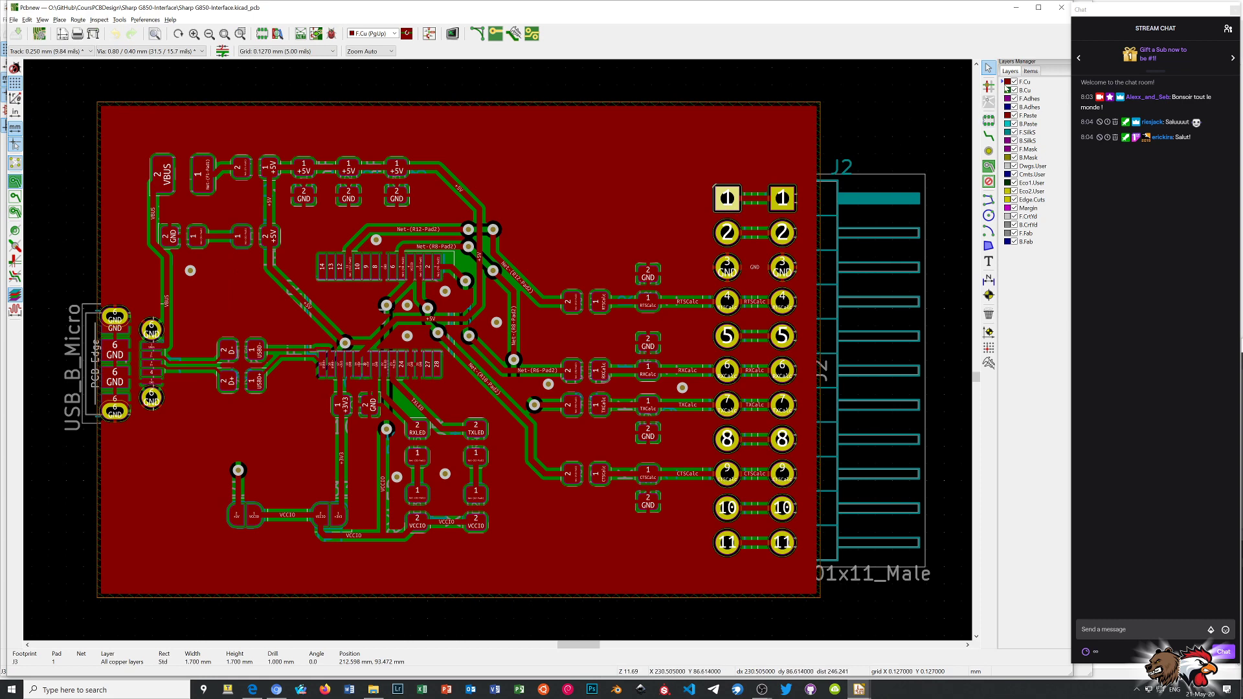
left_click(1002, 225)
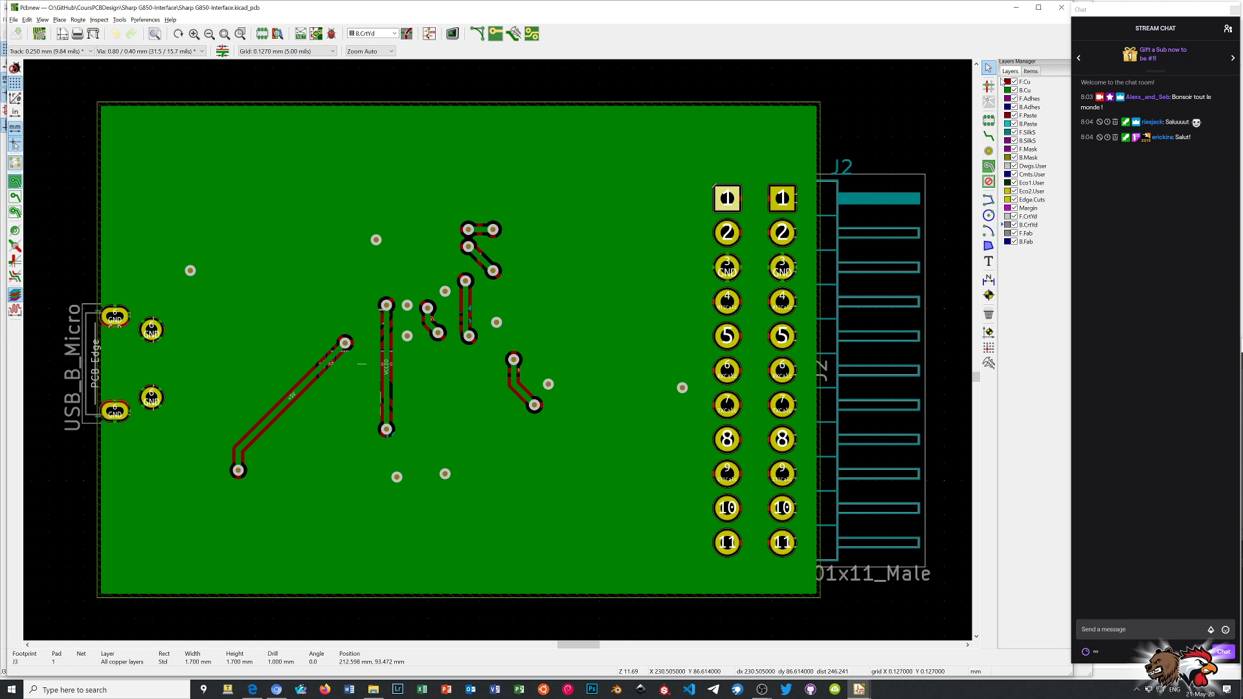
left_click(1002, 81)
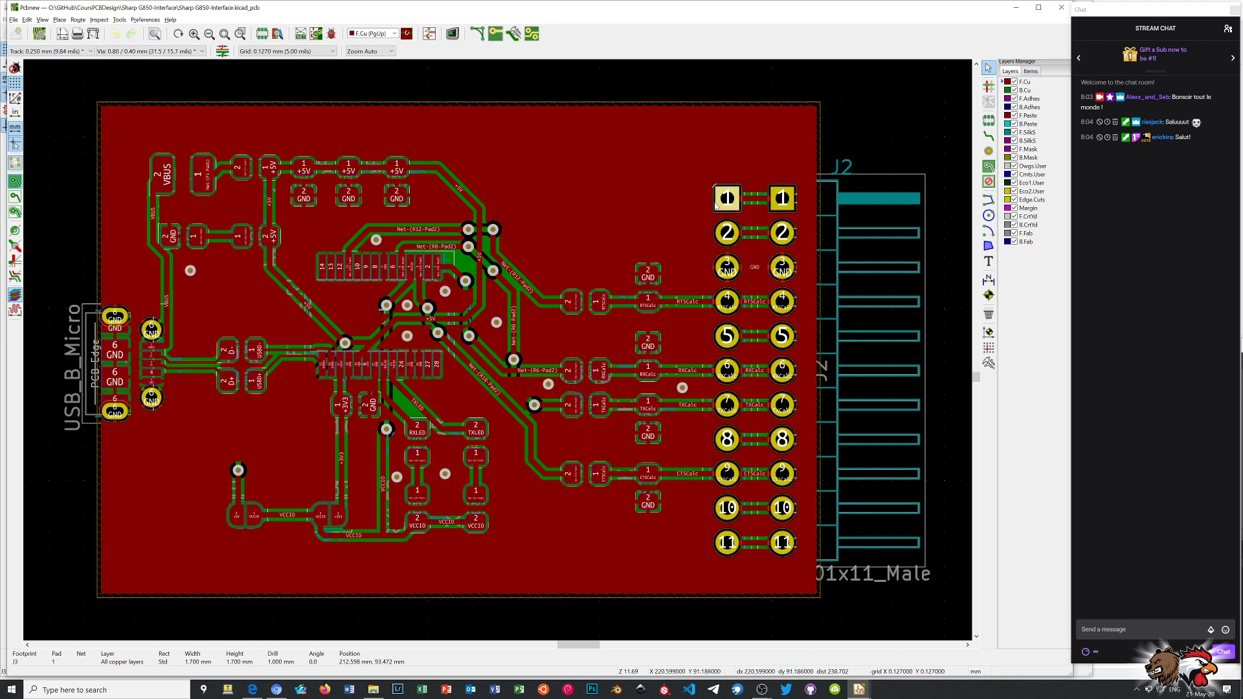
left_click(14, 246)
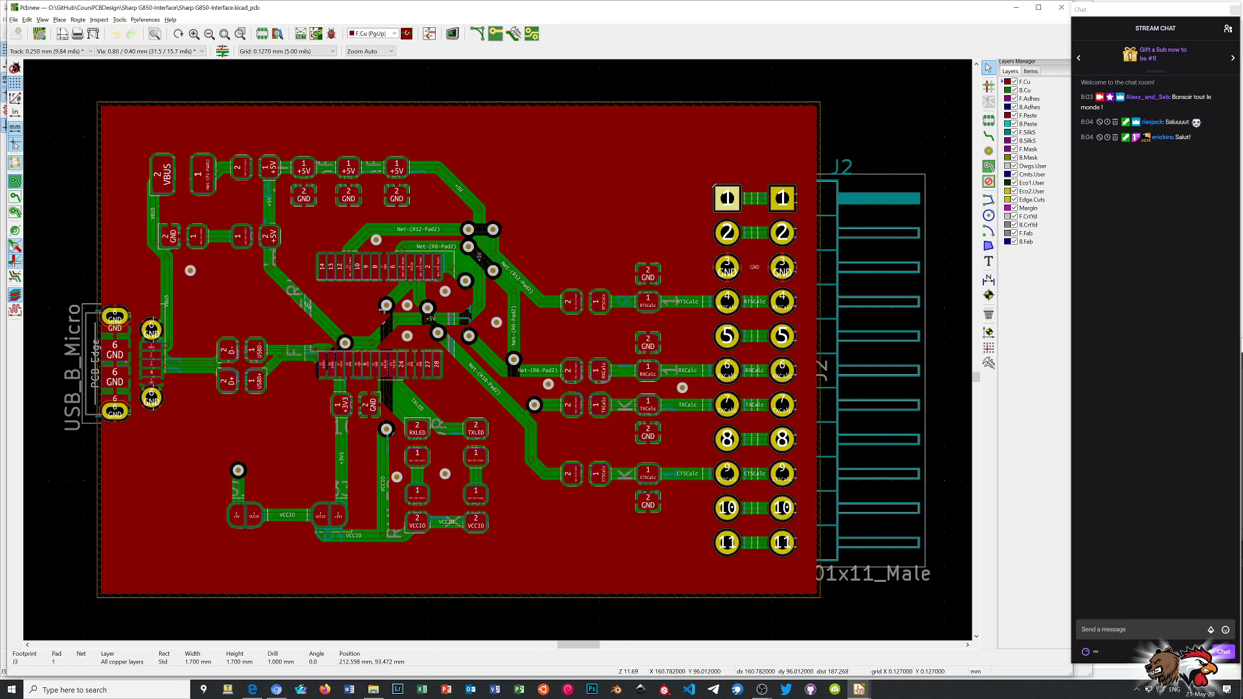
left_click(14, 276)
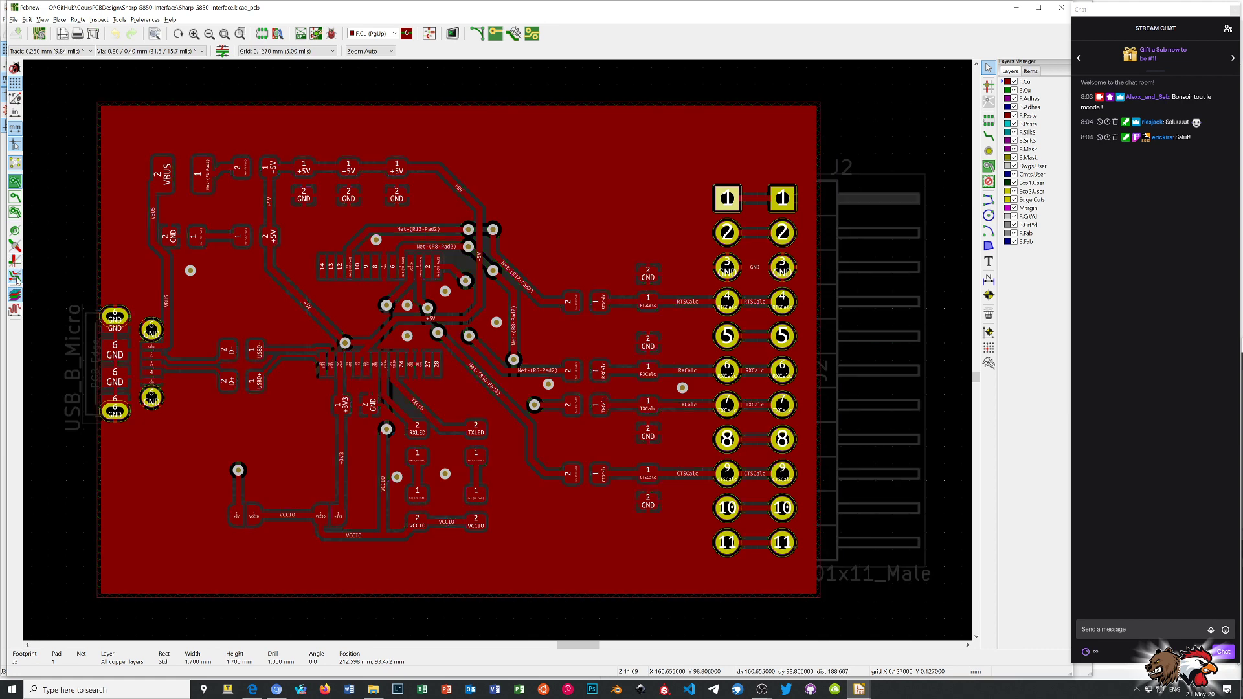
left_click(15, 277)
left_click(15, 295)
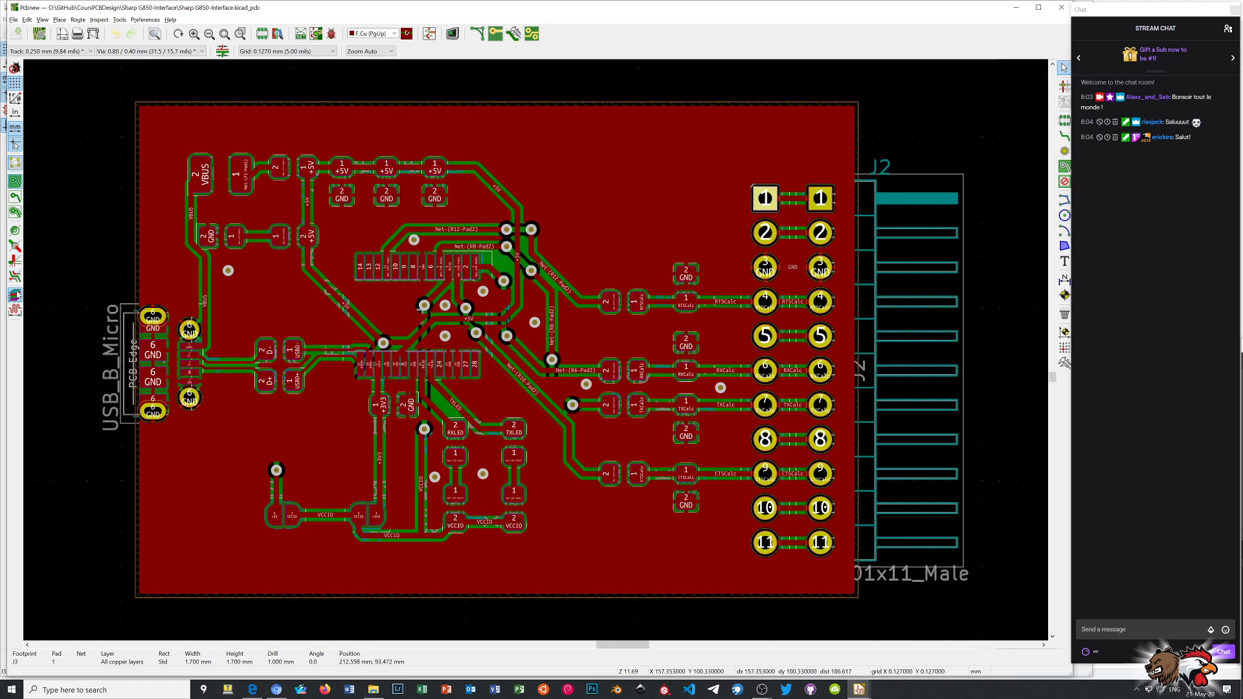
left_click(14, 294)
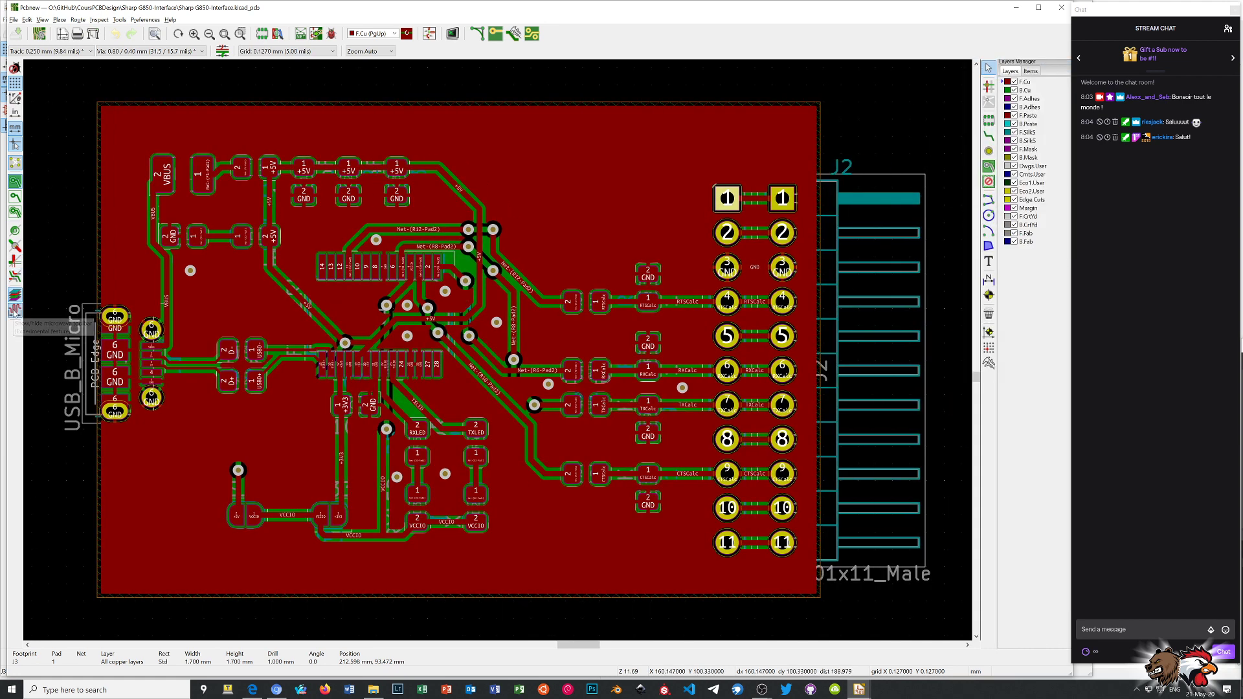
- Show vias and pads in outline mode and hide the filled copper zones in the PCB layout
left_click(15, 246)
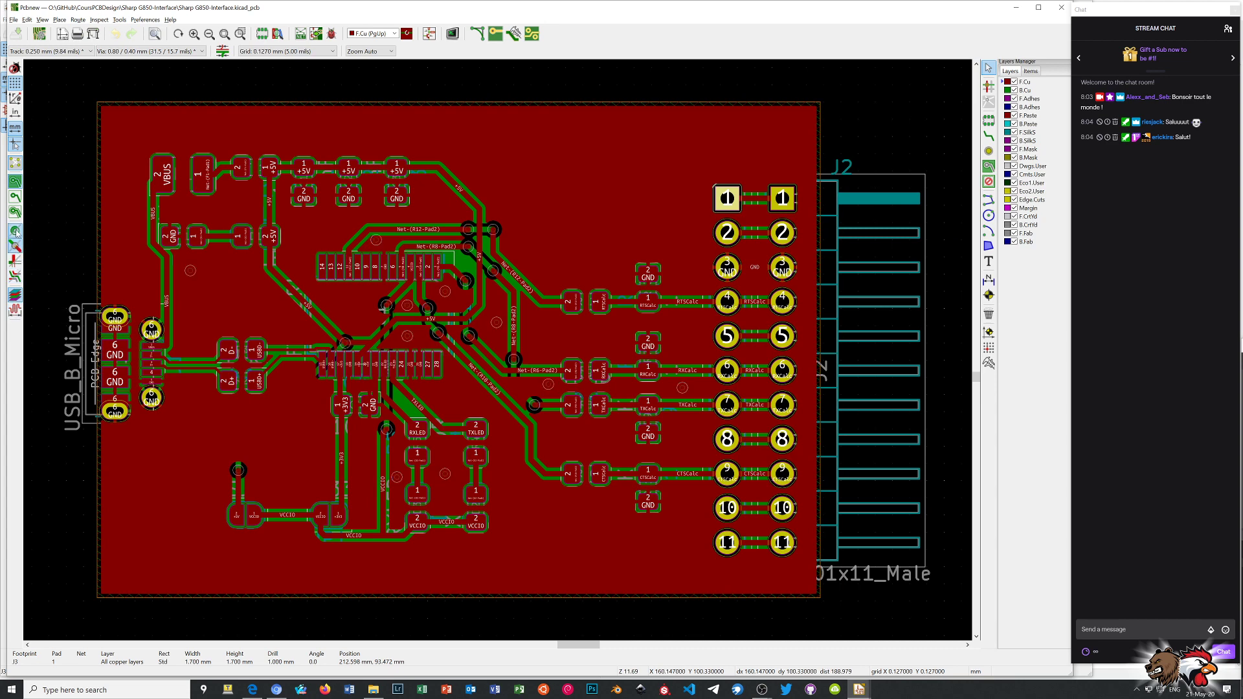
left_click(15, 230)
left_click(15, 213)
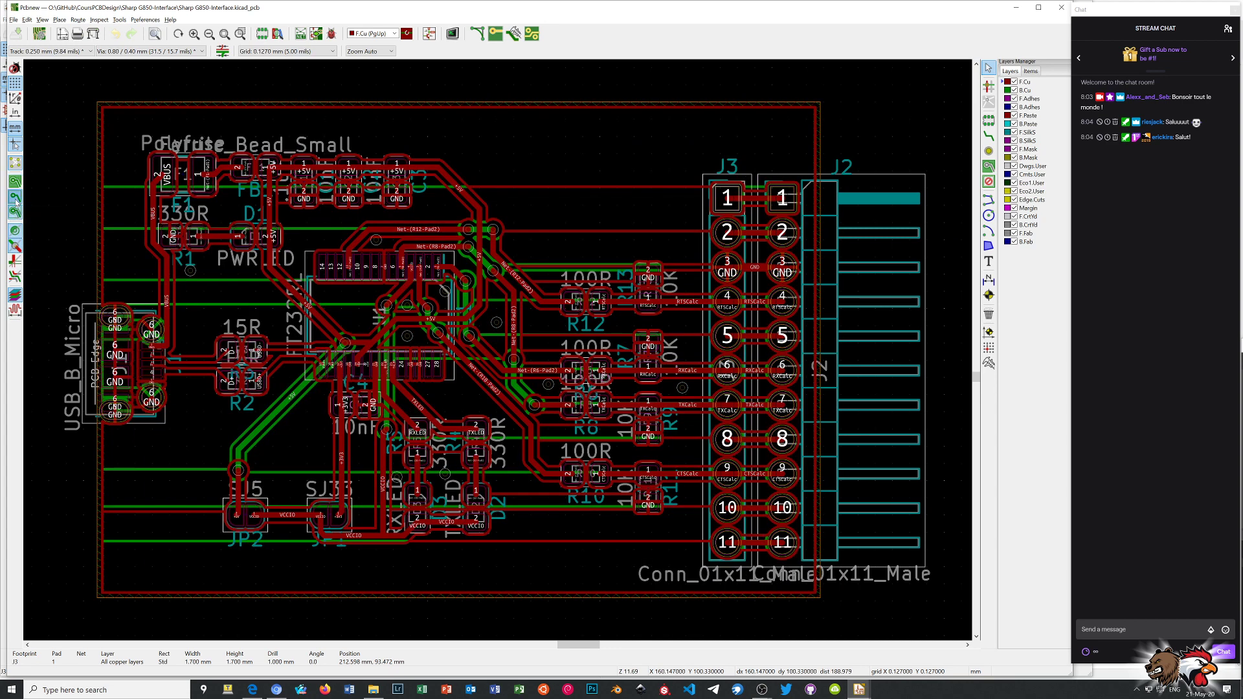
left_click(15, 199)
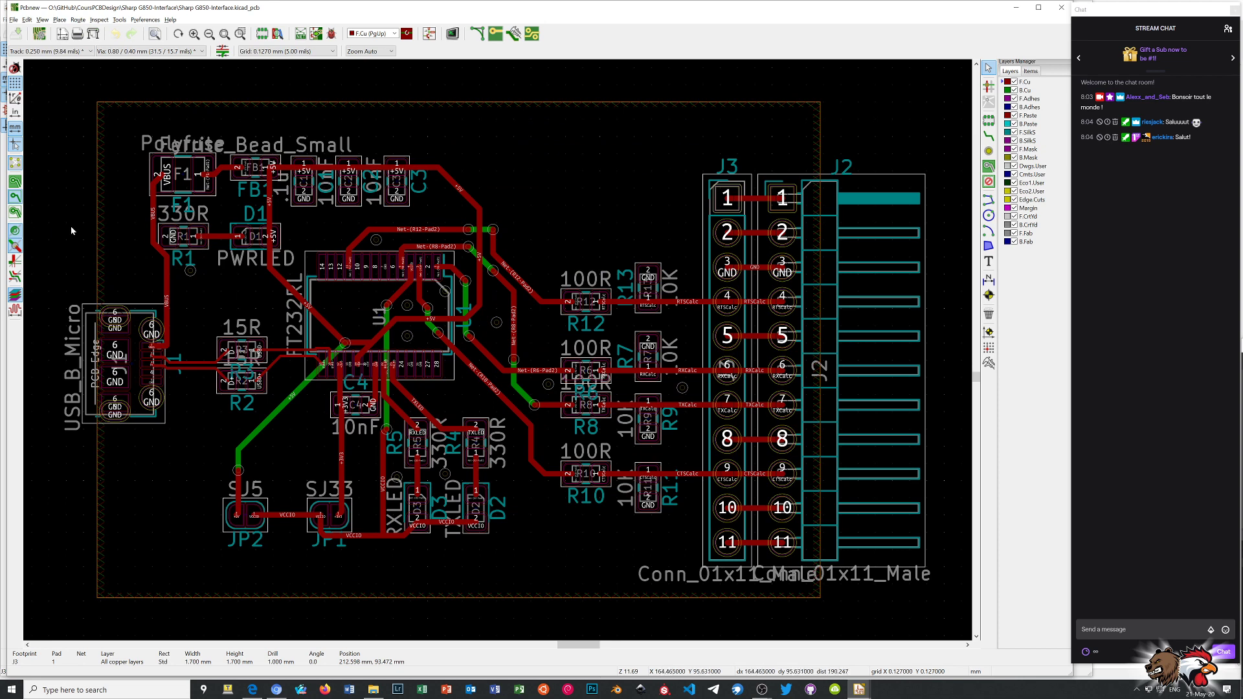
- Remove the vertical 1x11 pin header 3D model from connector J3's footprint properties
left_click(735, 188)
double_click(735, 188)
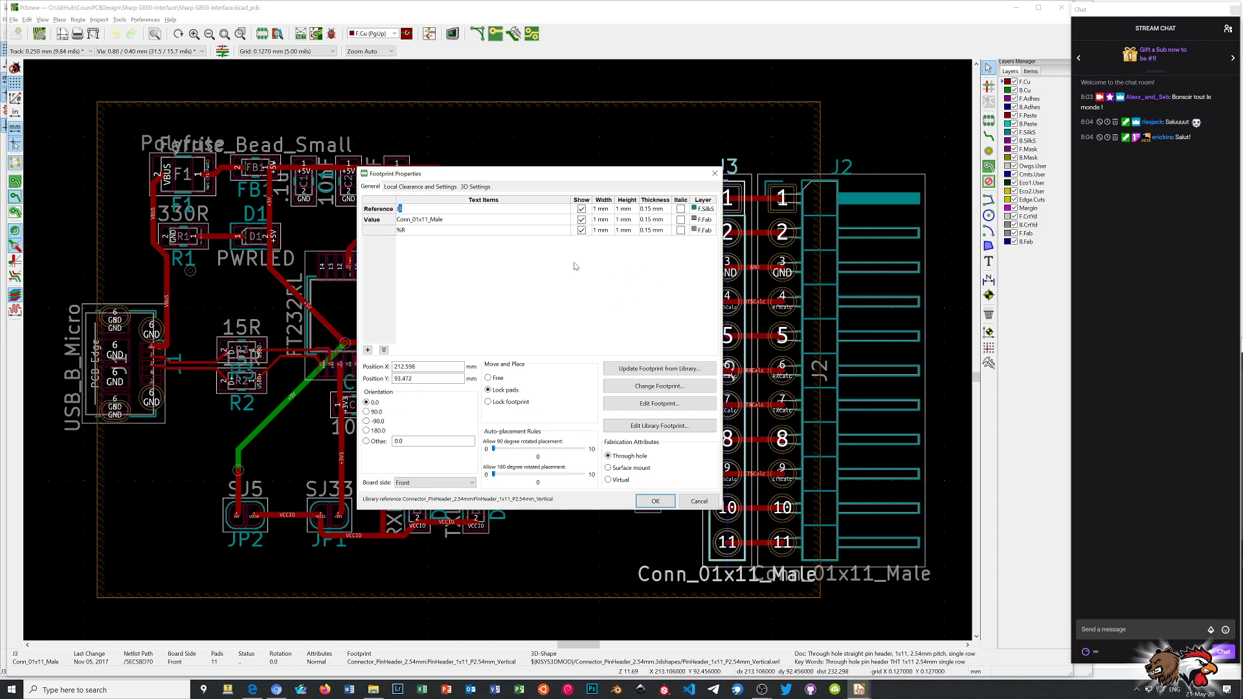
left_click(475, 187)
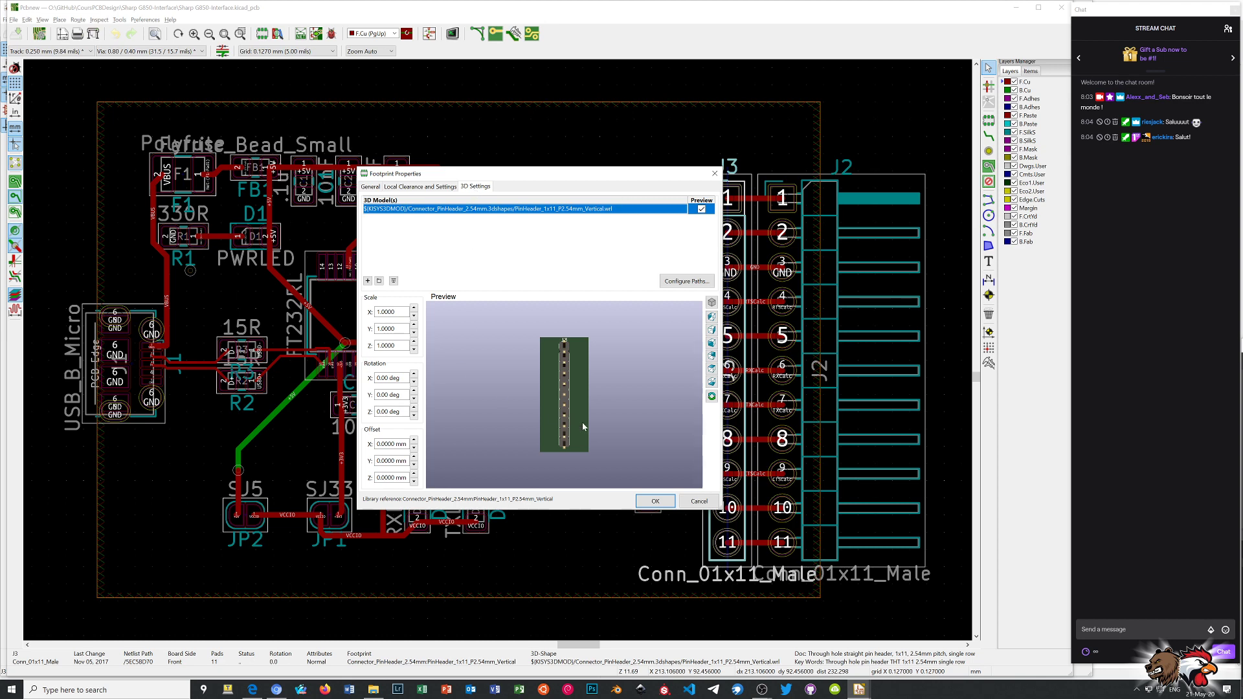
left_click_drag(583, 426, 478, 391)
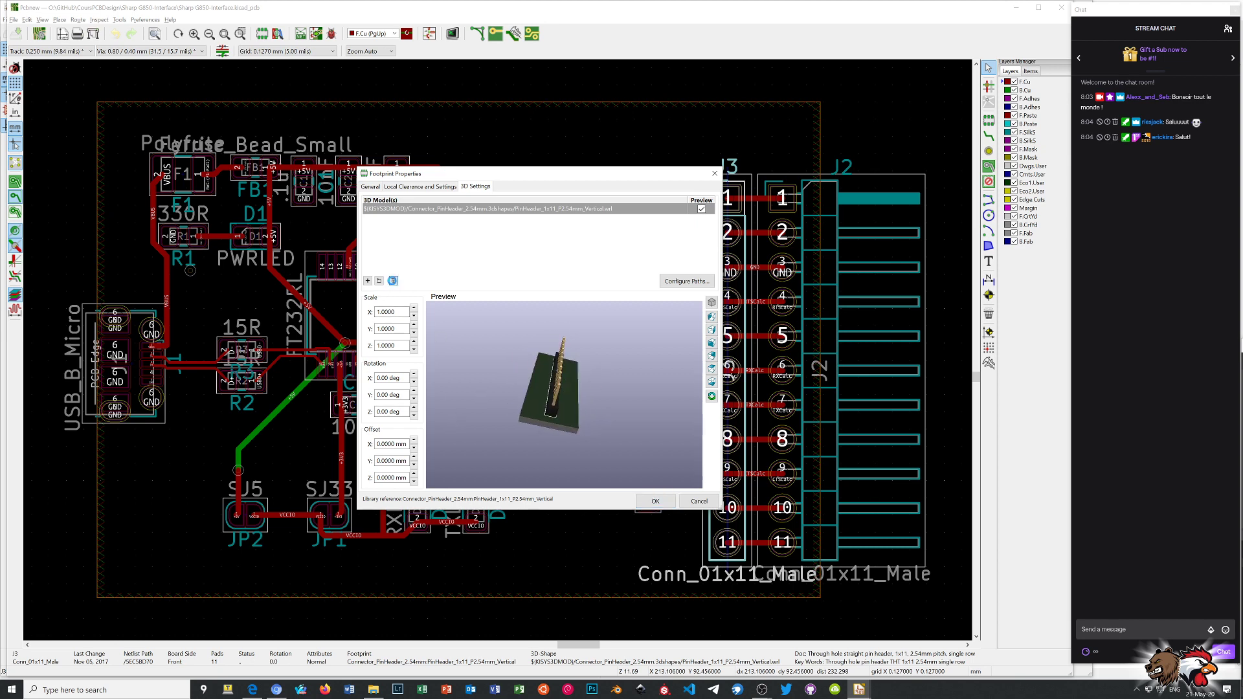
left_click(392, 281)
left_click(656, 502)
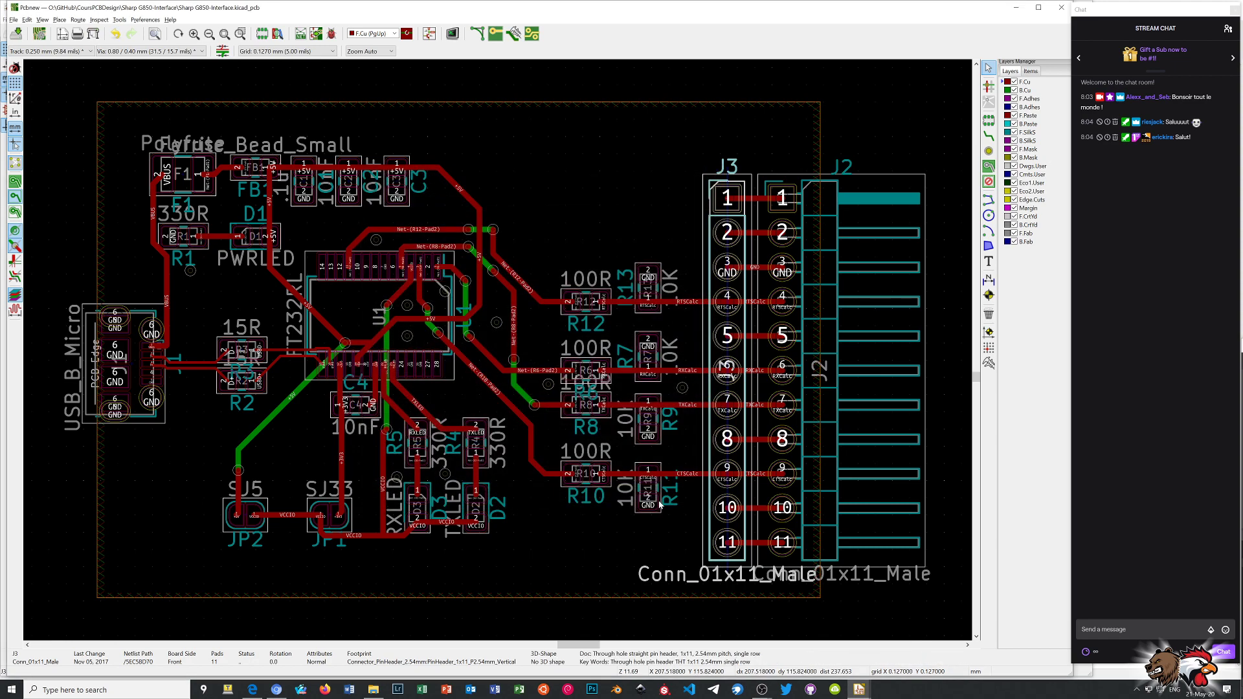
- Inspect the J3 and J2 connector area of the board in the 3D viewer
key("alt+3")
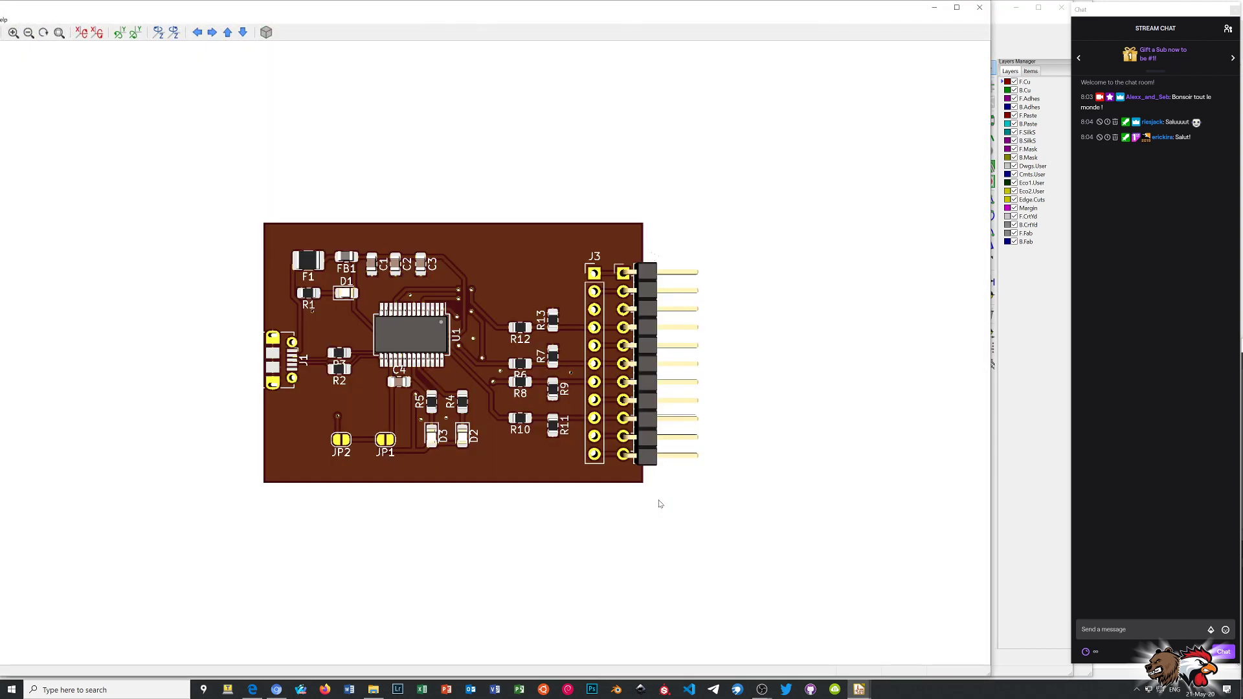
left_click_drag(622, 363, 550, 467)
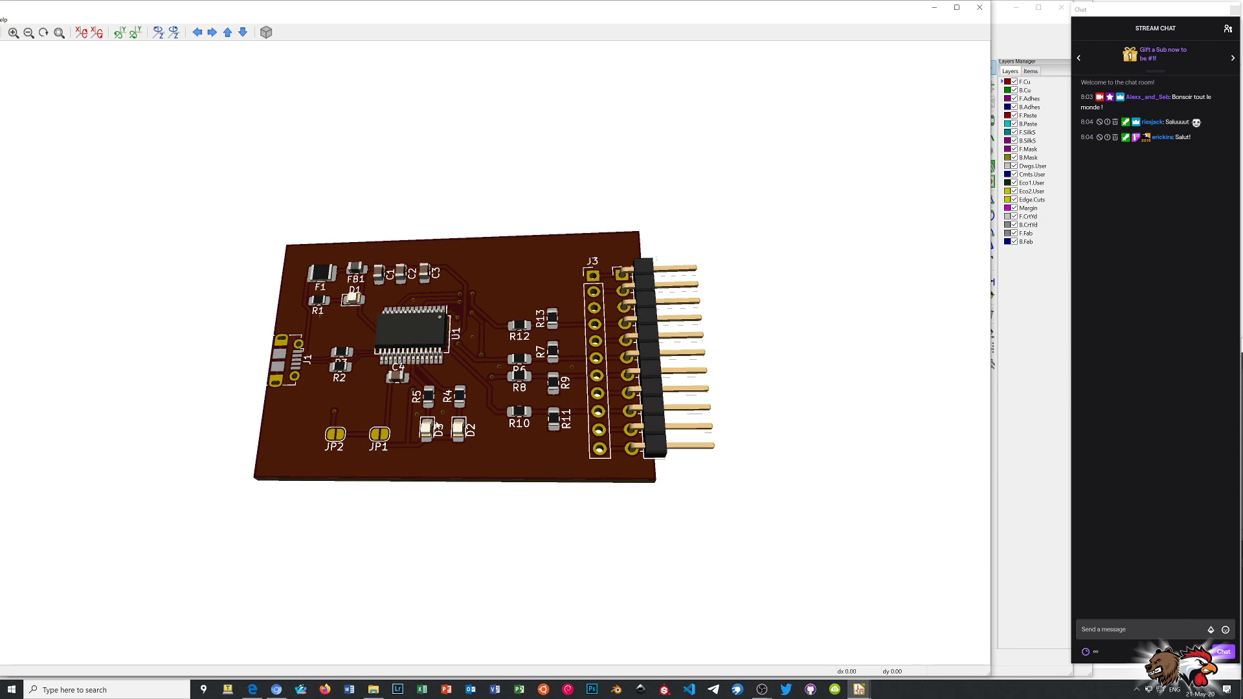
left_click_drag(600, 473, 377, 368)
scroll(375, 368, "up", 3)
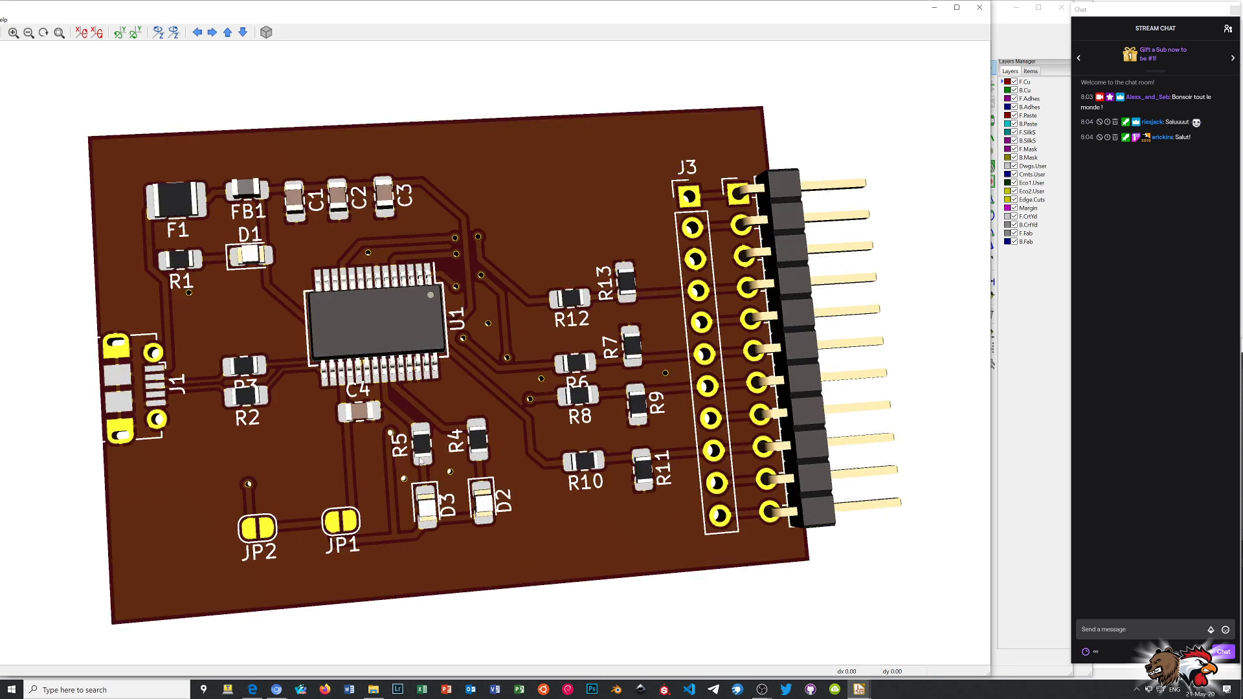
- Close the 3D viewer and open the 3D model settings of the USB Micro connector J1's footprint
left_click_drag(417, 431, 420, 399)
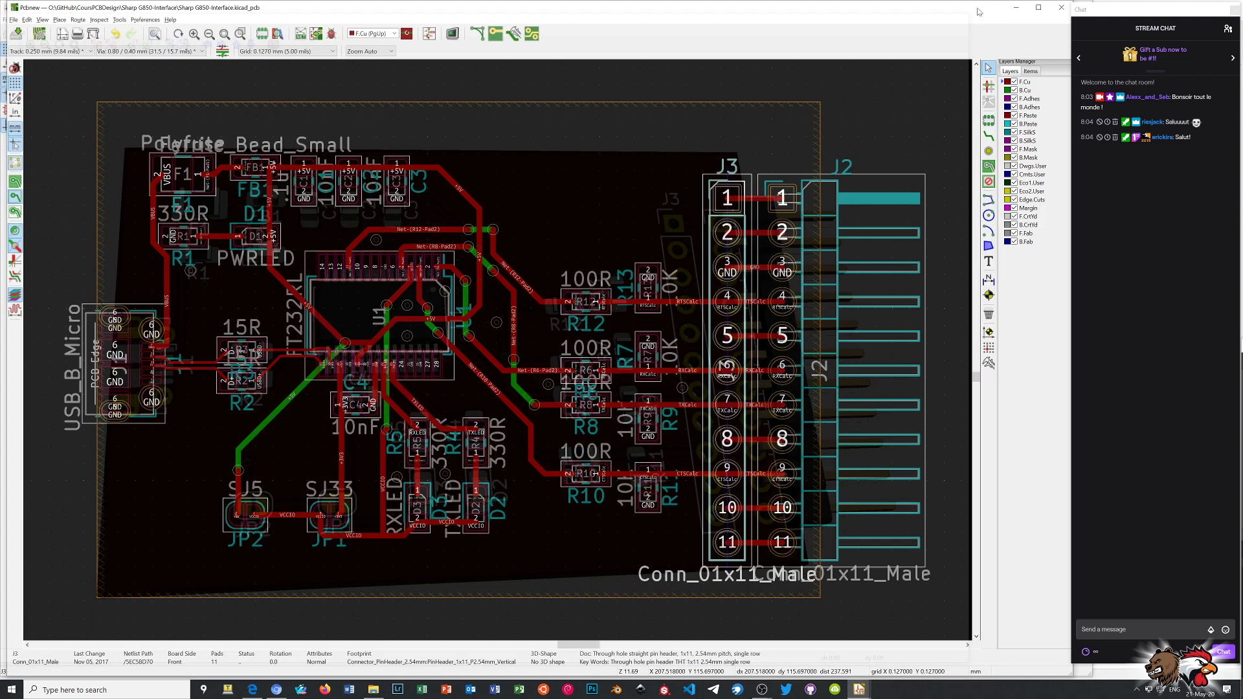
left_click(980, 7)
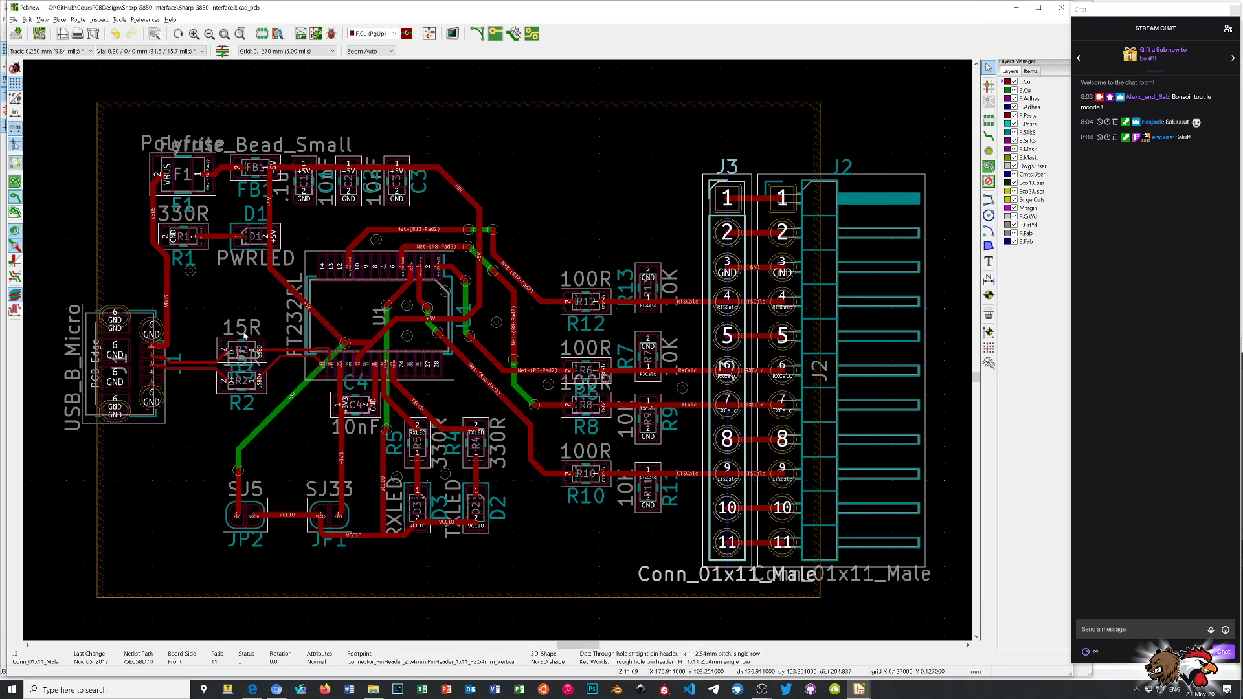
scroll(152, 354, "up", 1)
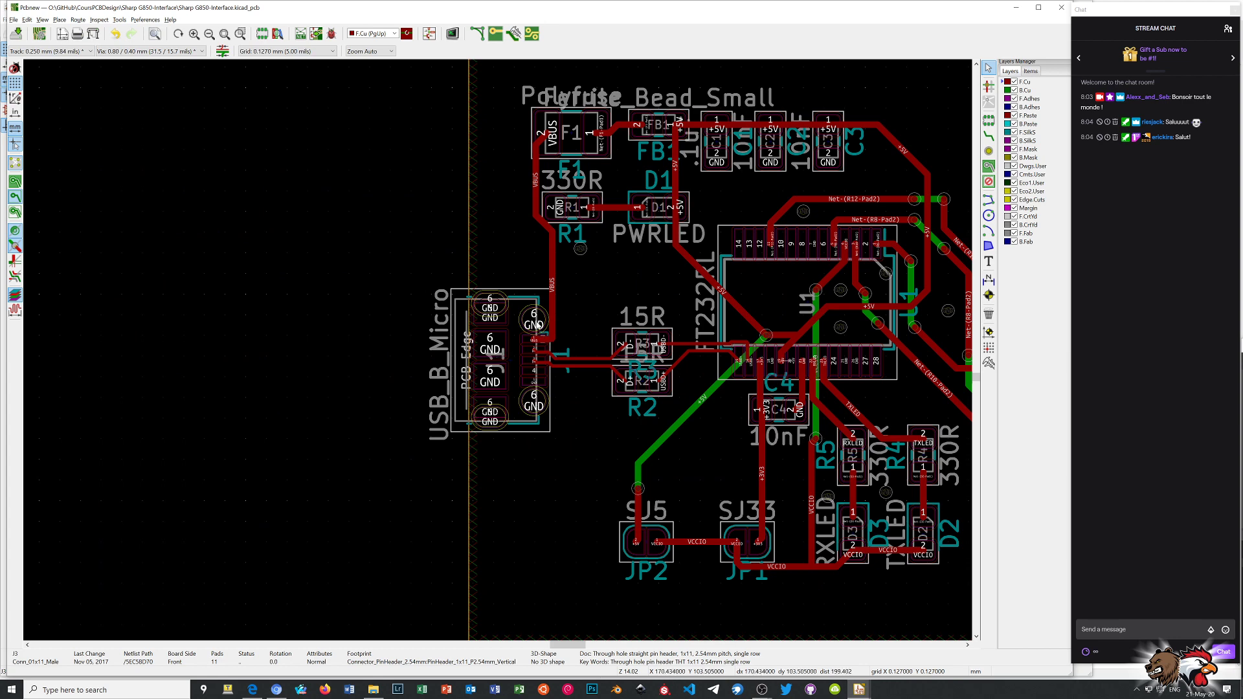
double_click(523, 301)
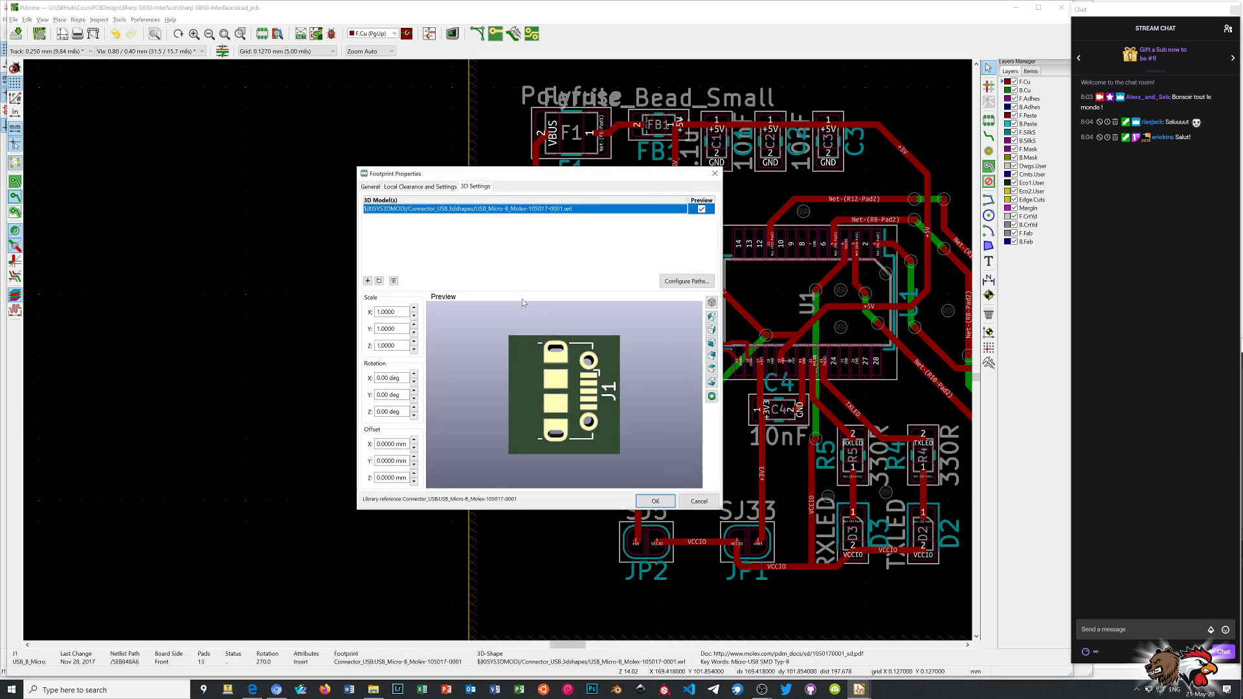
left_click(372, 186)
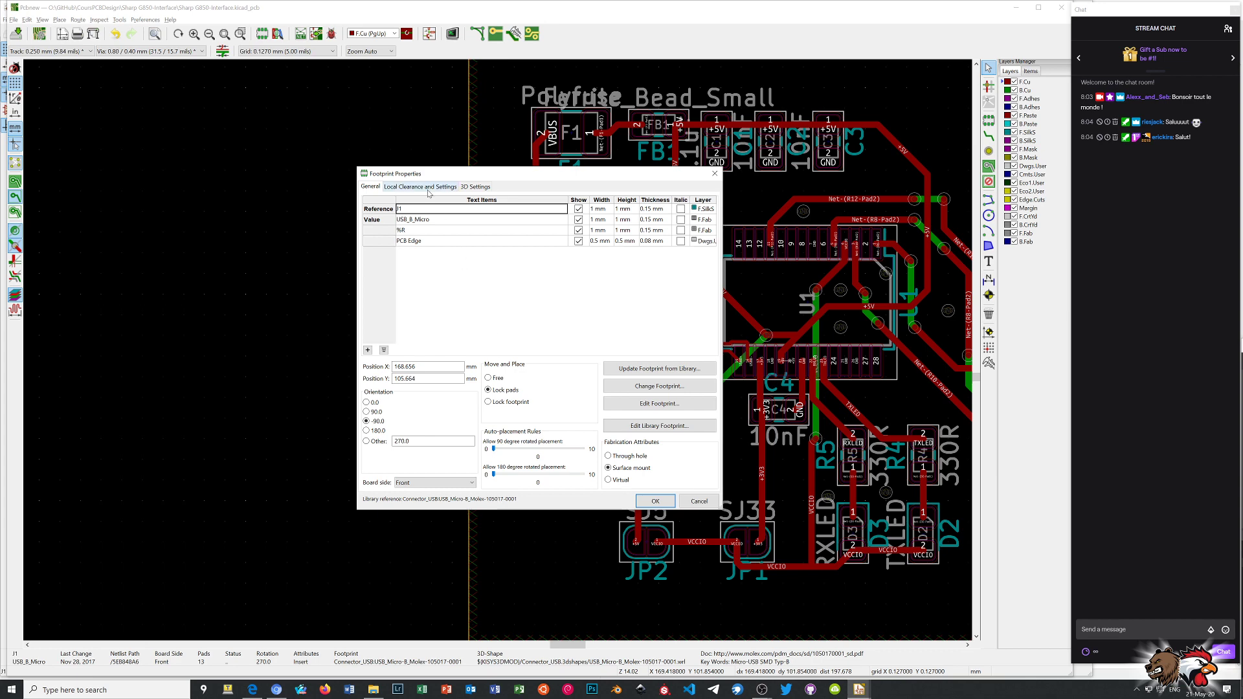
left_click(475, 187)
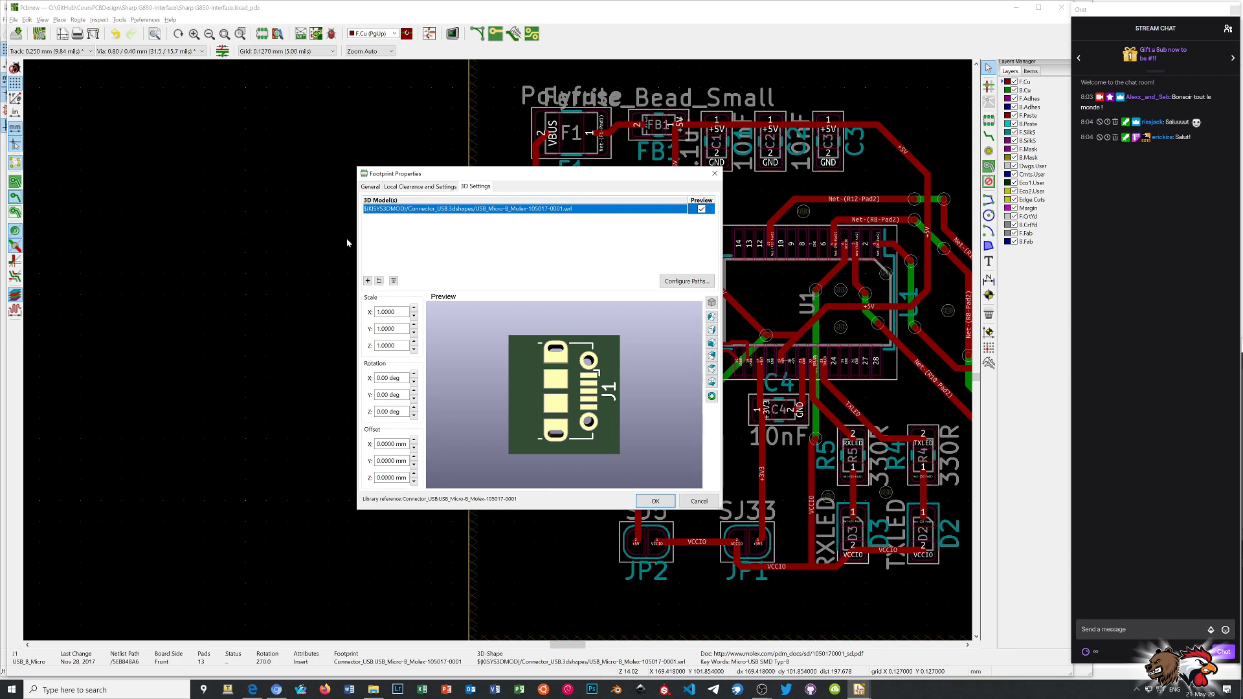
- Start adding another 3D model to J1 and browse to the elec folder on the O: drive
left_click(367, 281)
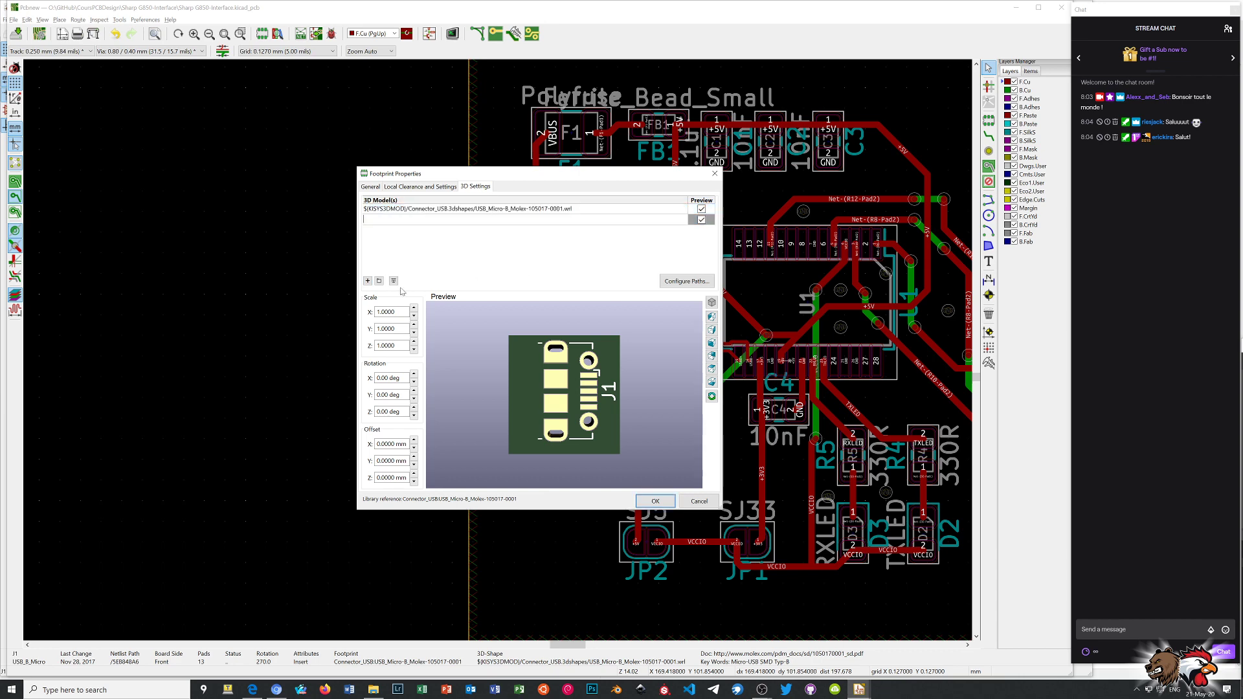
left_click(378, 281)
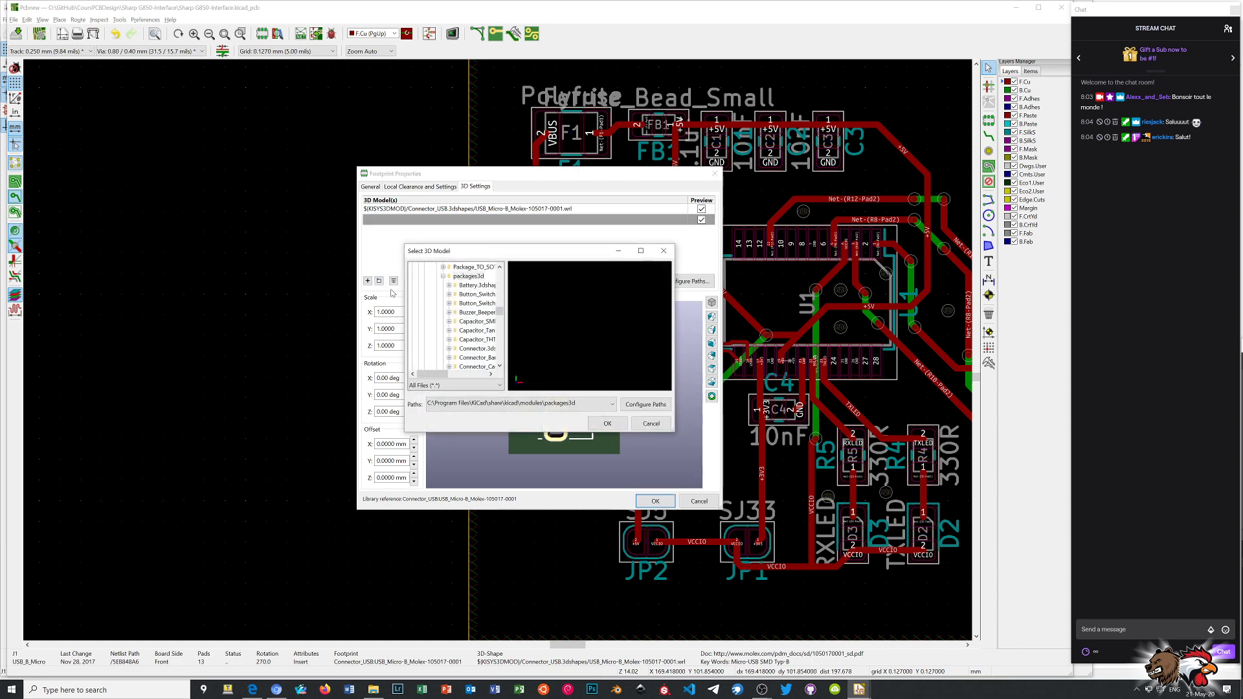
left_click_drag(500, 310, 499, 361)
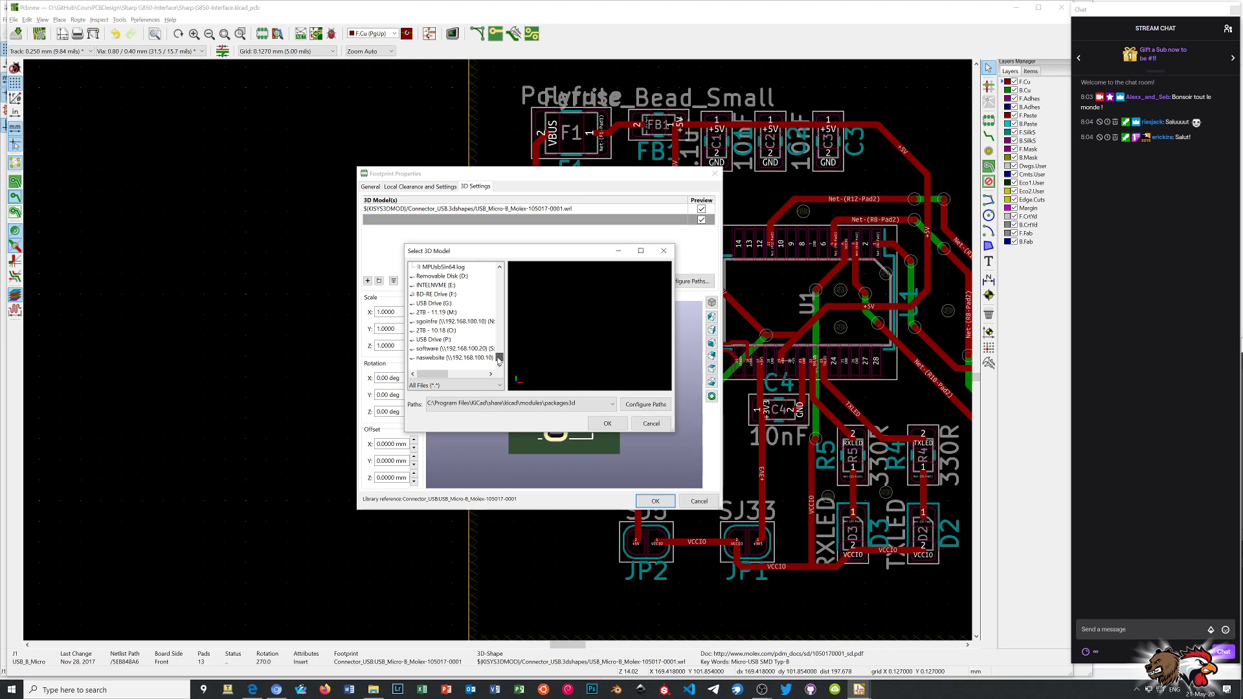
left_click(434, 332)
double_click(436, 331)
scroll(448, 313, "down", 10)
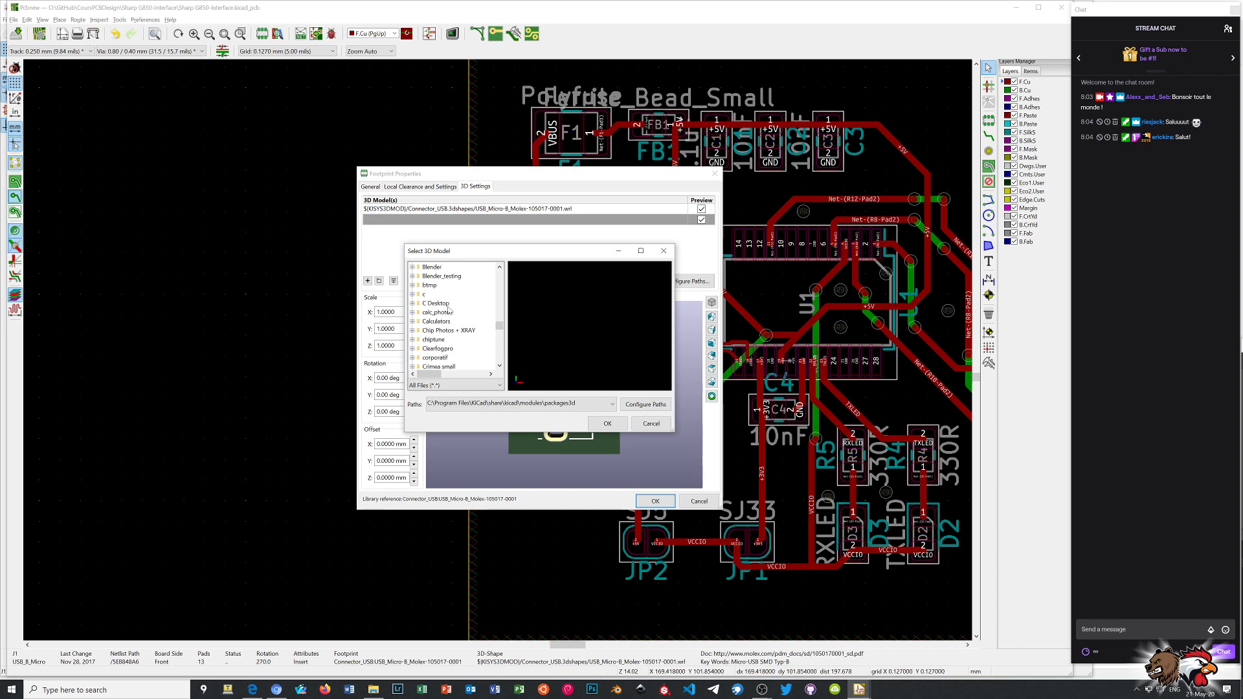
scroll(448, 310, "down", 3)
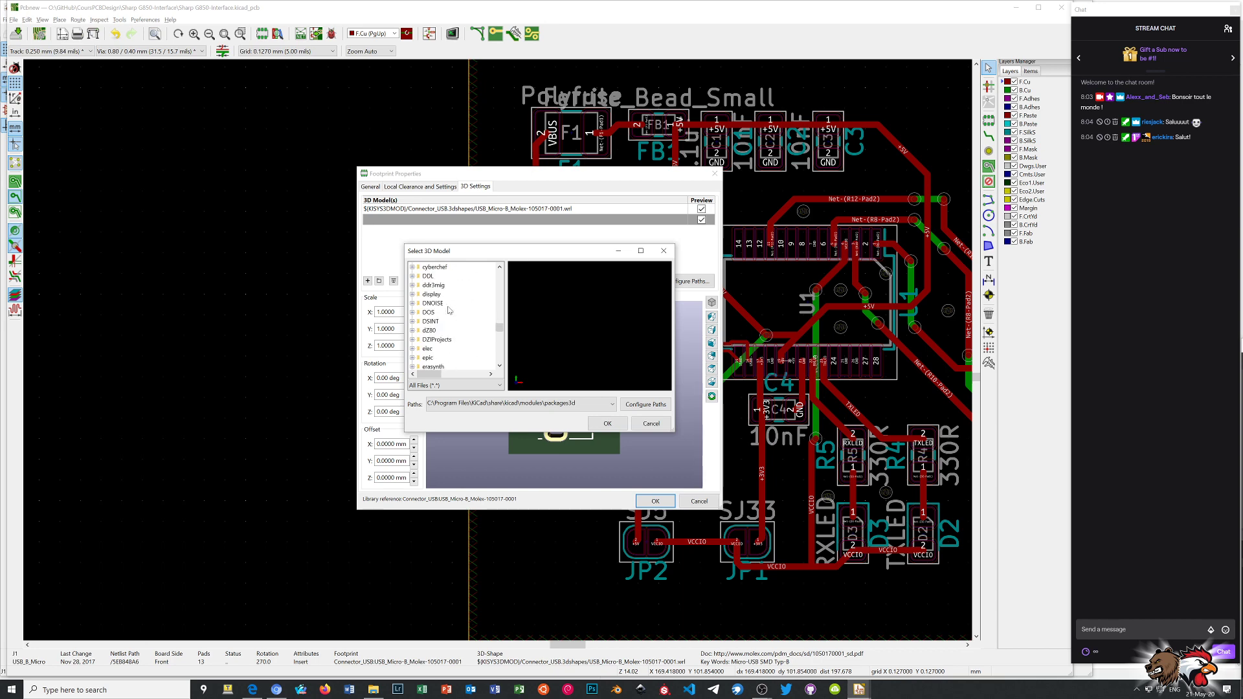
double_click(427, 296)
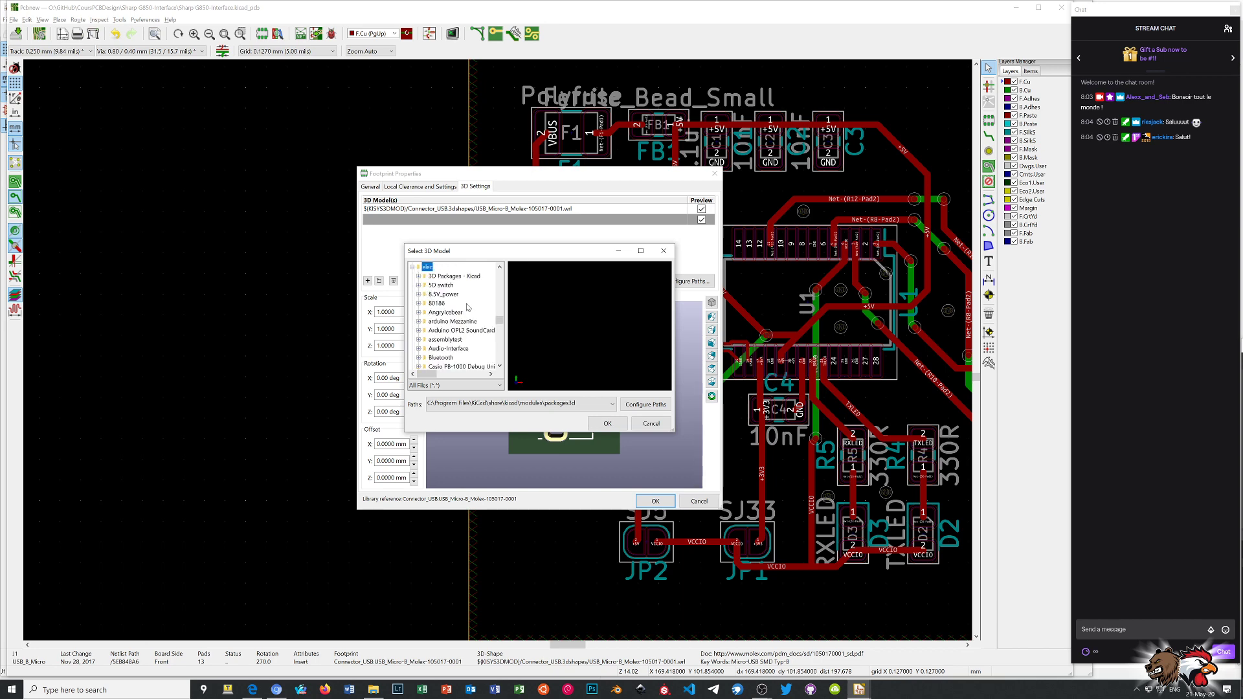
scroll(467, 307, "down", 5)
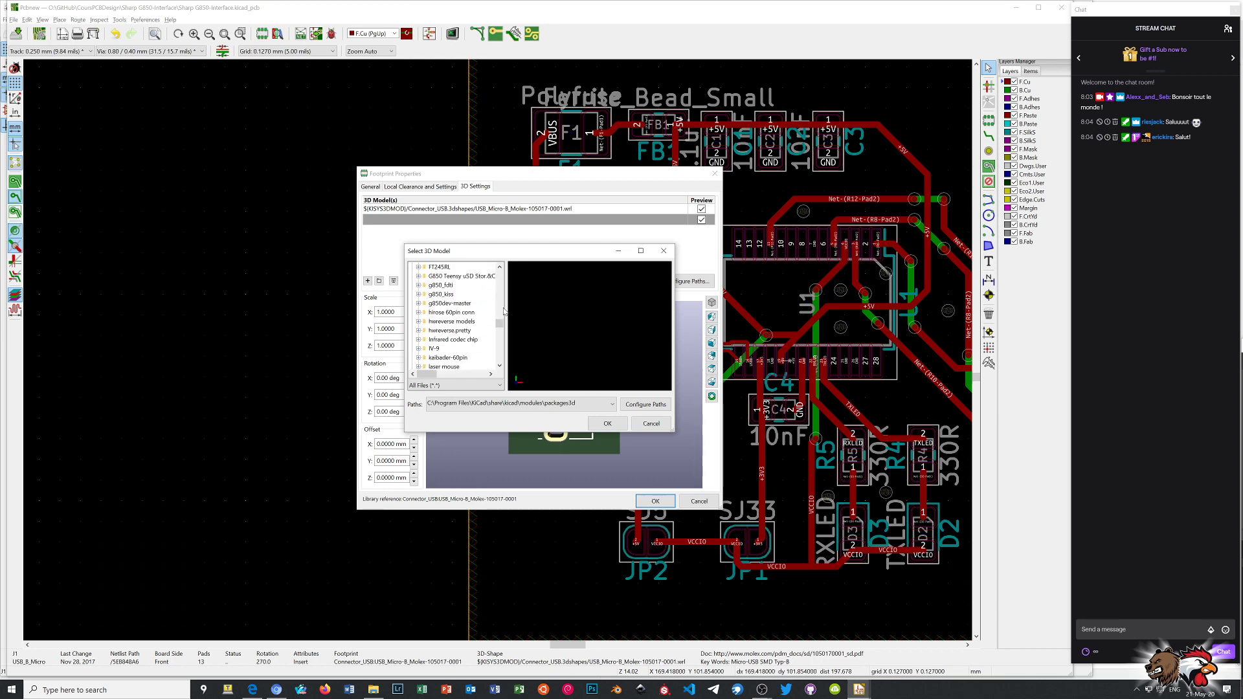
left_click(433, 322)
left_click(418, 321)
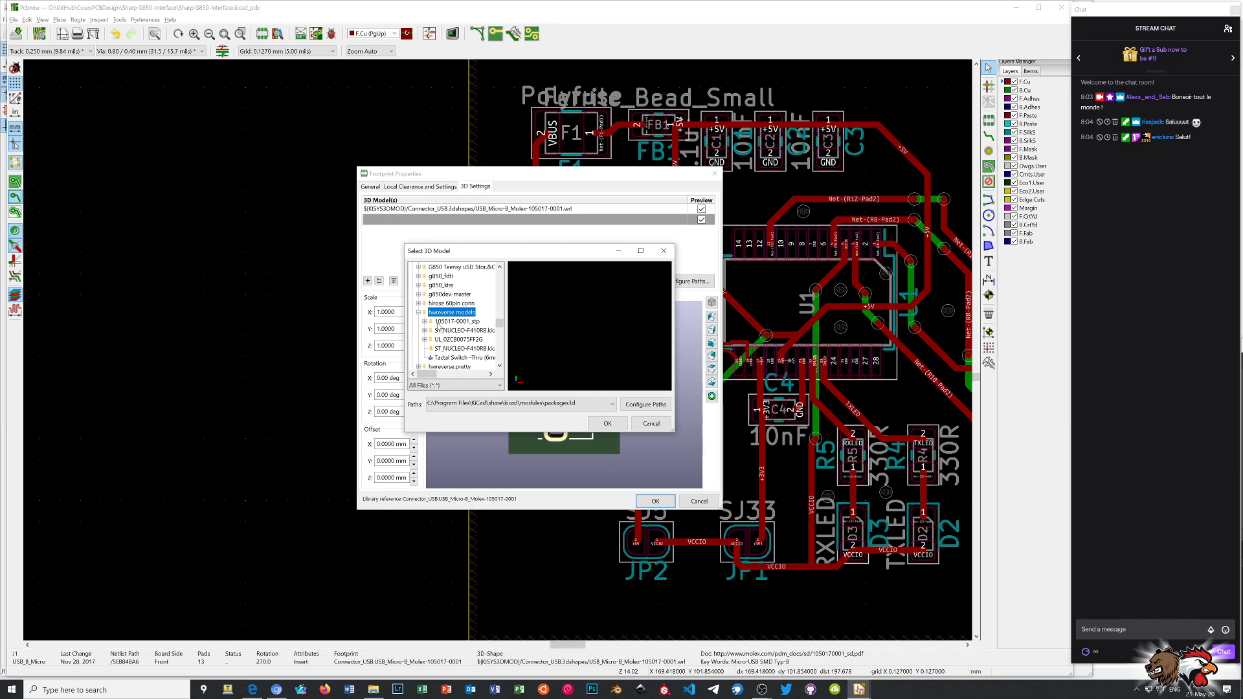
left_click(424, 321)
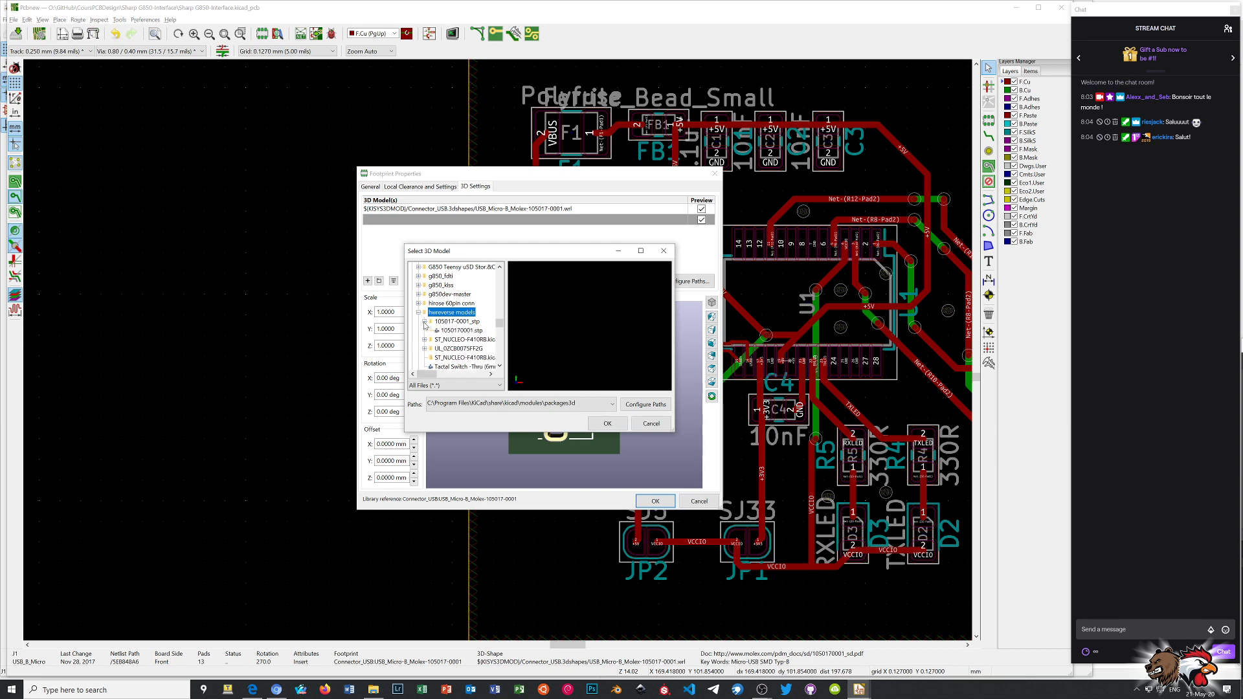
left_click(461, 331)
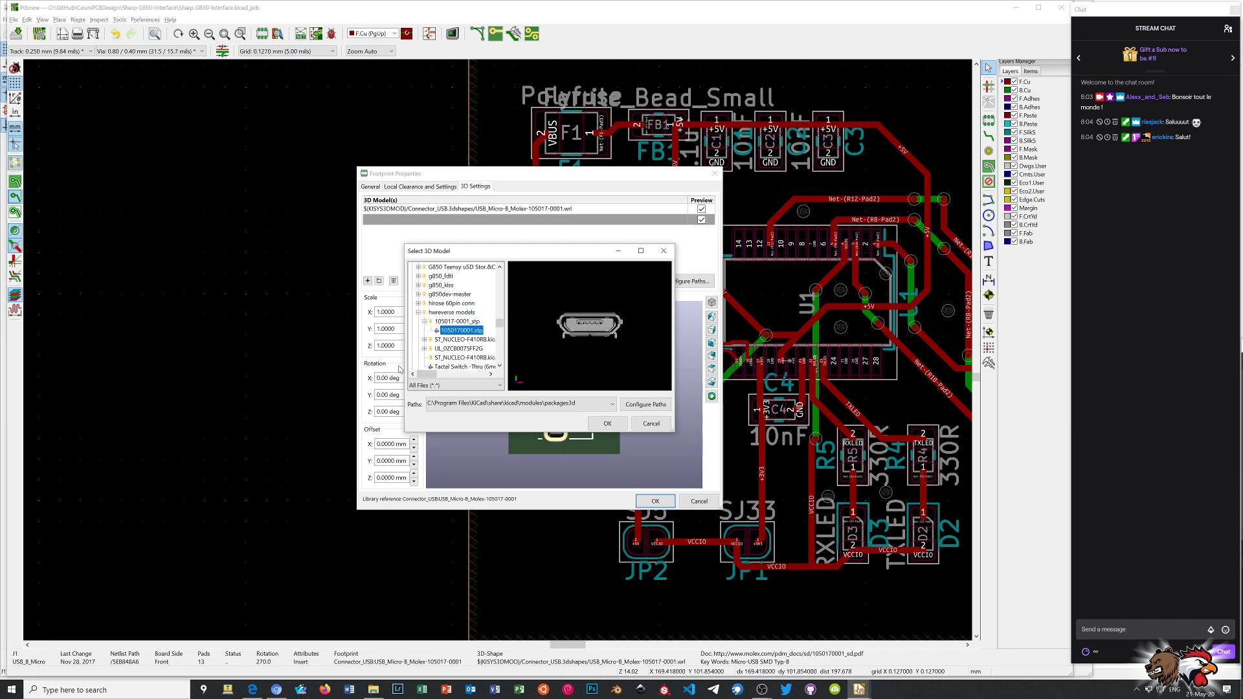
mouse_move(586, 334)
left_mouse_down()
mouse_move(576, 348)
mouse_move(544, 324)
mouse_move(613, 299)
mouse_move(606, 364)
mouse_move(577, 322)
mouse_move(560, 352)
mouse_move(570, 343)
mouse_move(580, 368)
mouse_move(588, 330)
mouse_move(623, 299)
mouse_move(572, 348)
left_mouse_up()
scroll(595, 335, "up", 5)
scroll(594, 336, "down", 5)
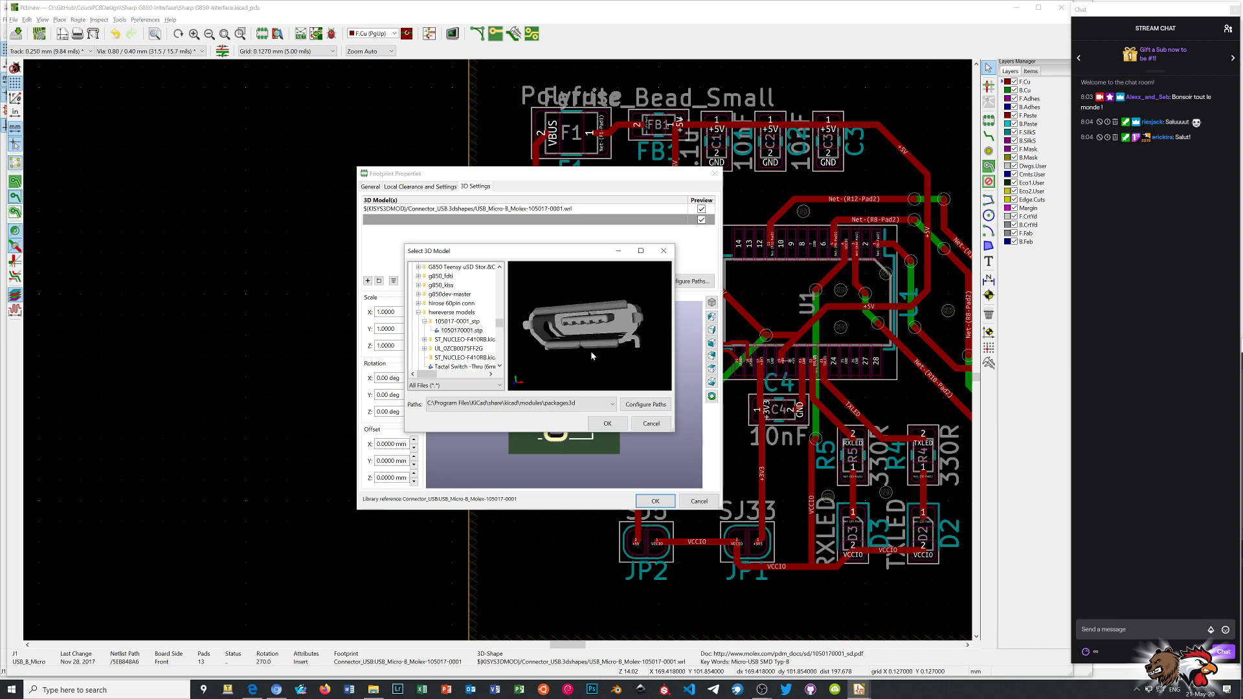
left_click(608, 424)
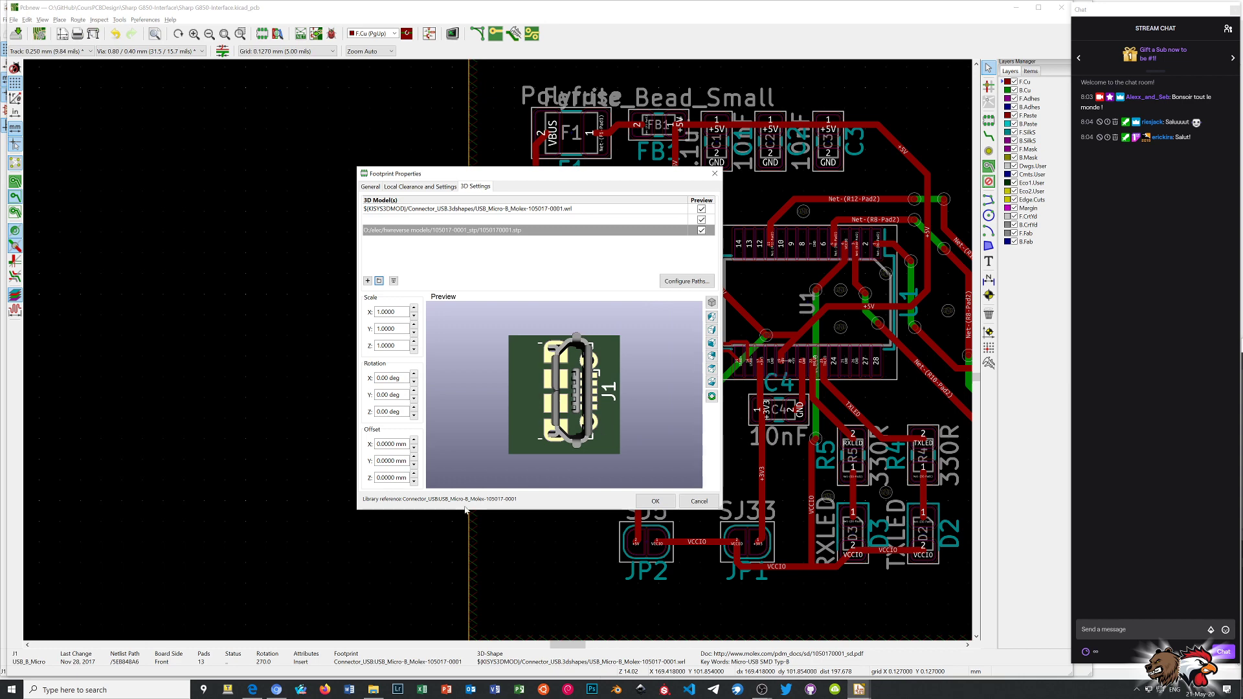
- Rotate the added USB connector model to -90 degrees about X so it lies flat on the board
mouse_move(549, 450)
left_mouse_down()
mouse_move(550, 325)
mouse_move(572, 469)
mouse_move(552, 460)
left_mouse_up()
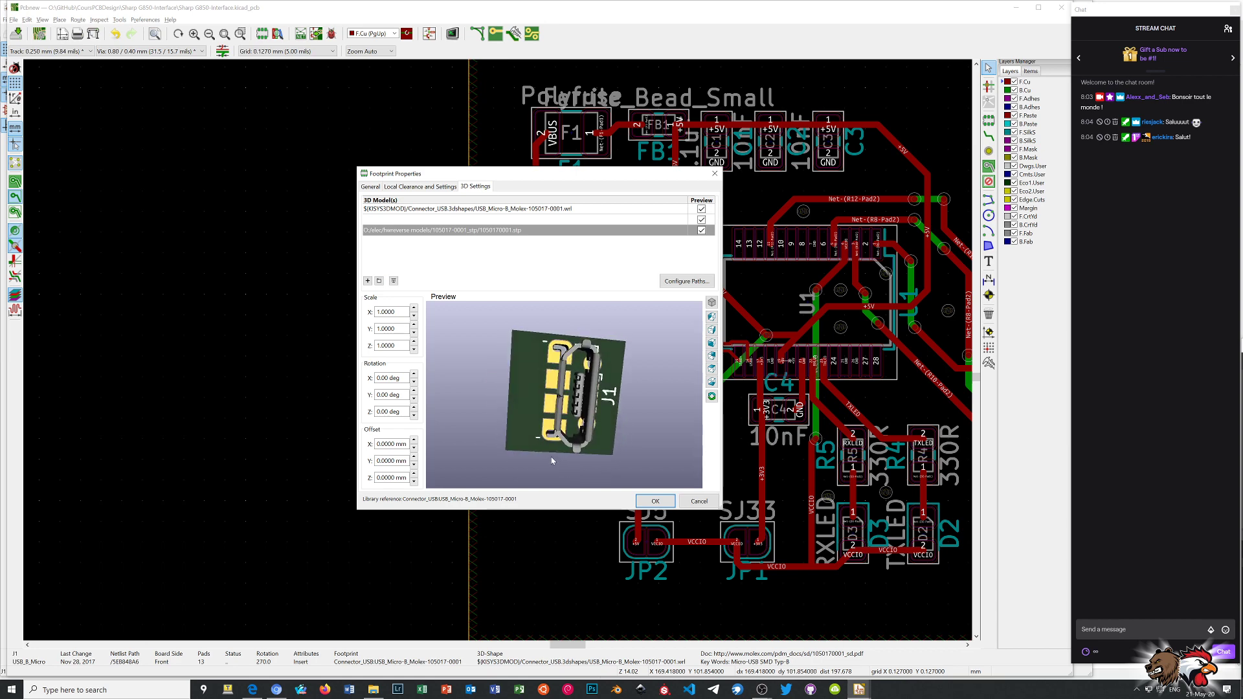
left_click(415, 384)
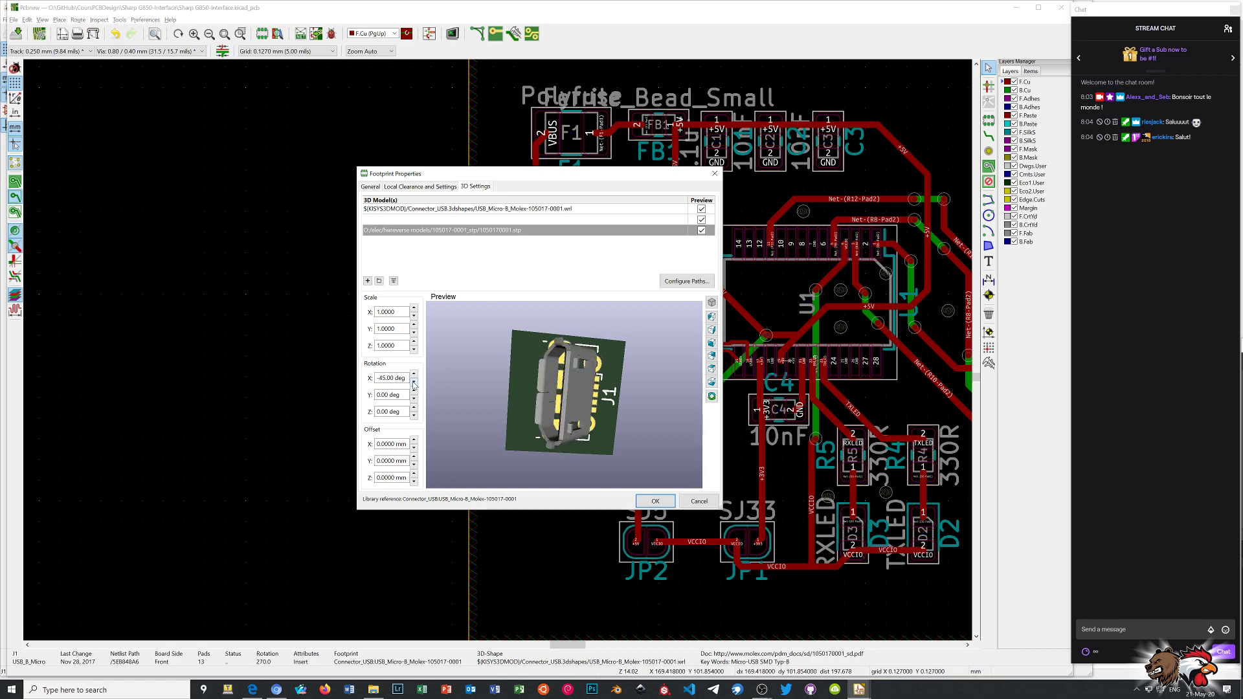
left_click(414, 383)
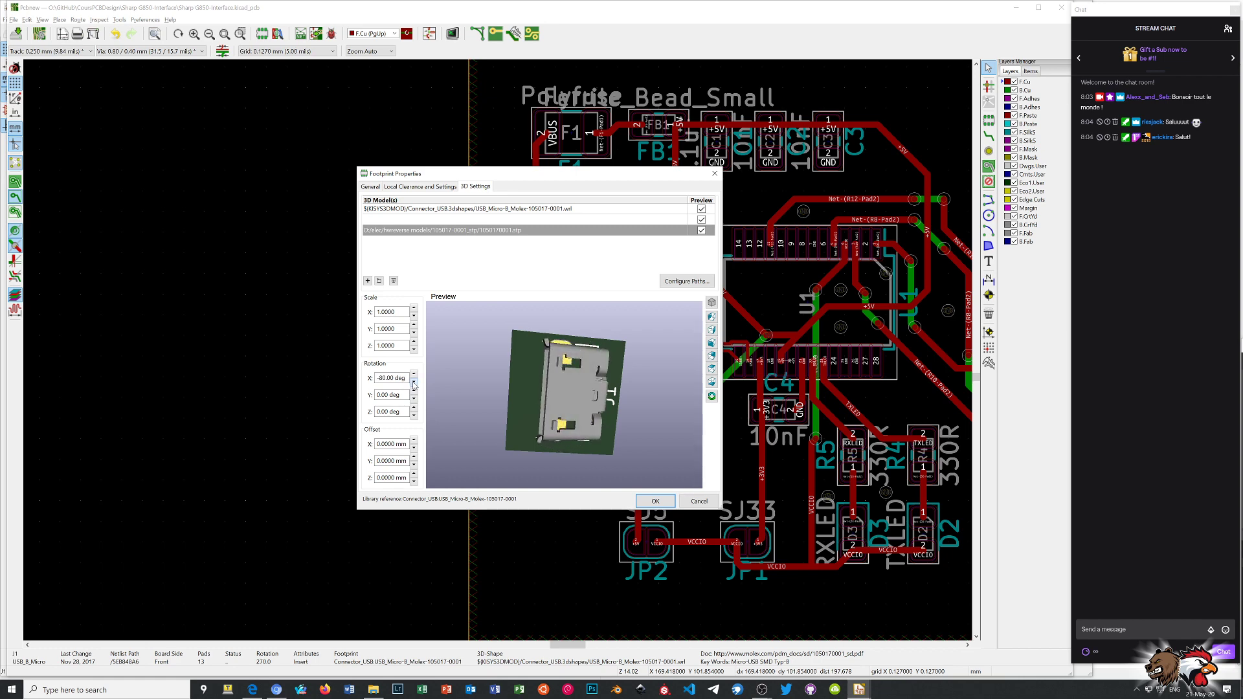
left_click(414, 384)
left_click_drag(555, 408, 592, 328)
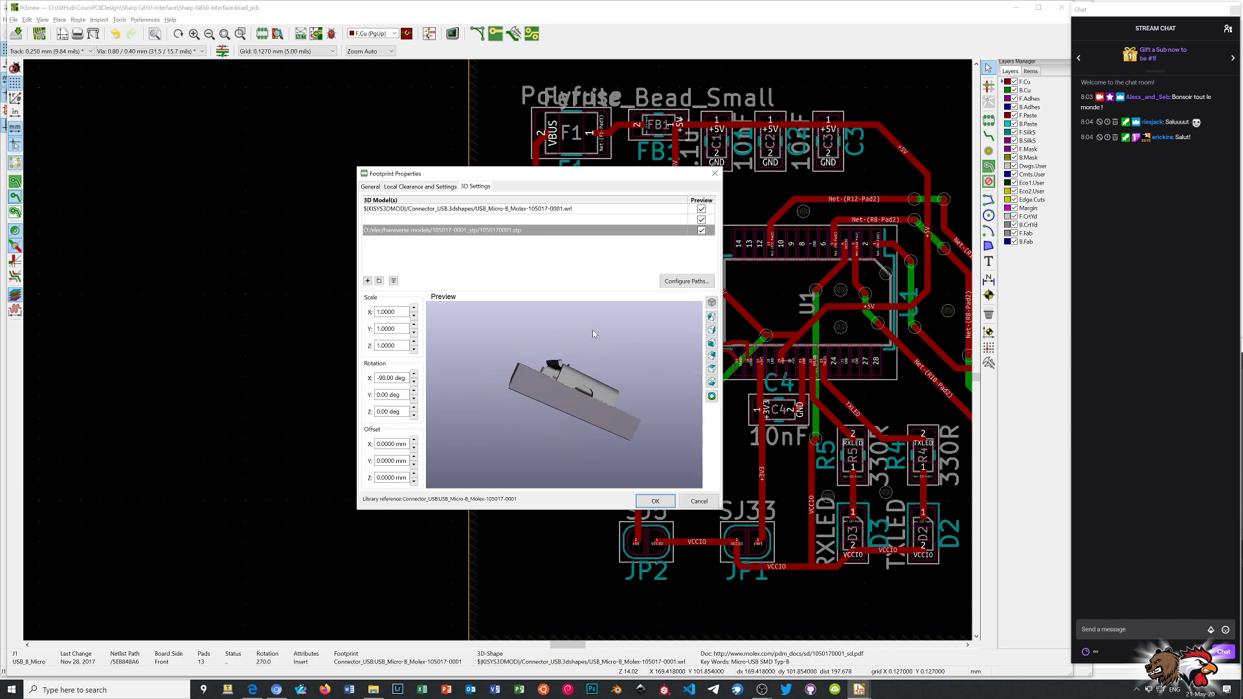
- Set the USB connector model's offset to 0 mm in X and -1 mm in Y to align it with the footprint
left_click_drag(565, 421, 553, 371)
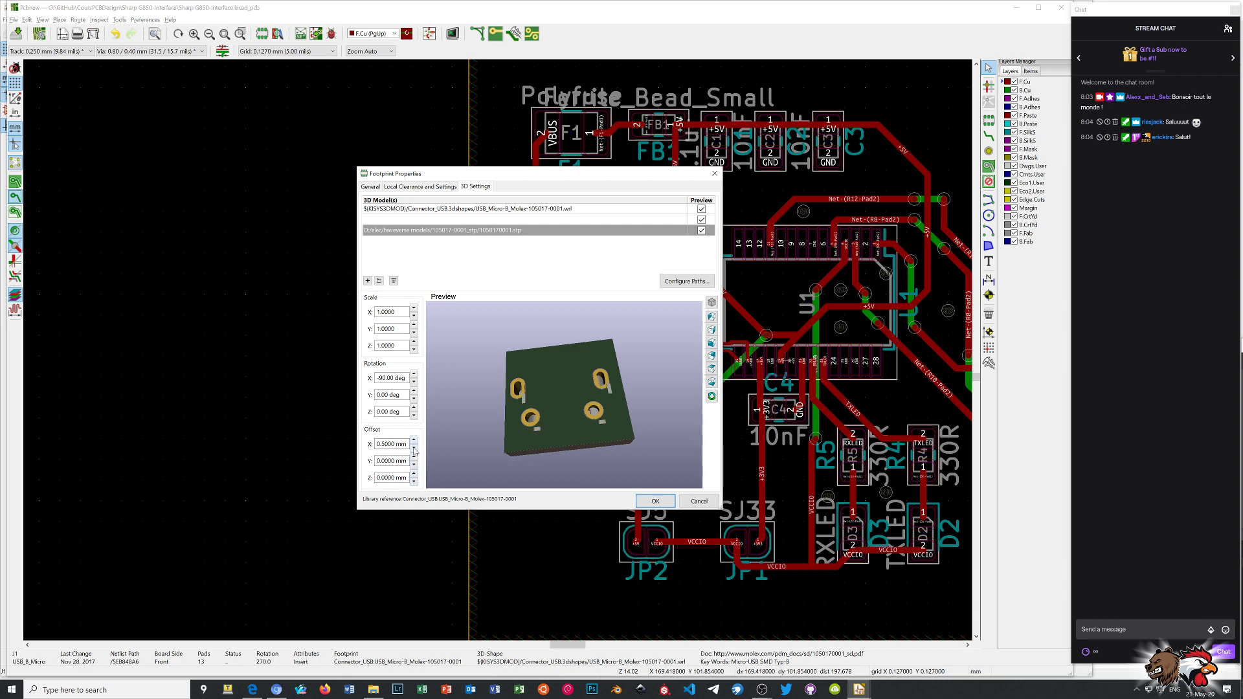
left_click(414, 457)
left_click(414, 465)
left_click(414, 465)
left_click(413, 465)
left_click_drag(571, 363, 548, 415)
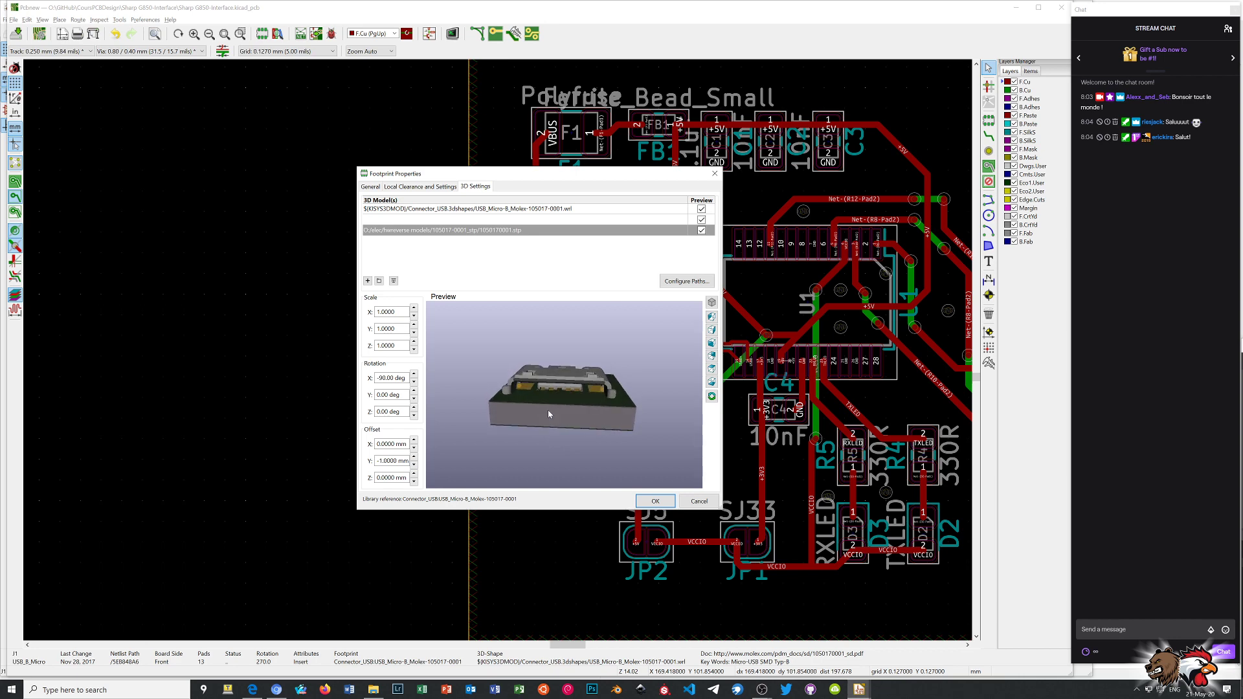
- Raise the USB connector model to a Z offset of 1.5 mm and check up close how it sits on the board
left_click(413, 476)
left_click(414, 475)
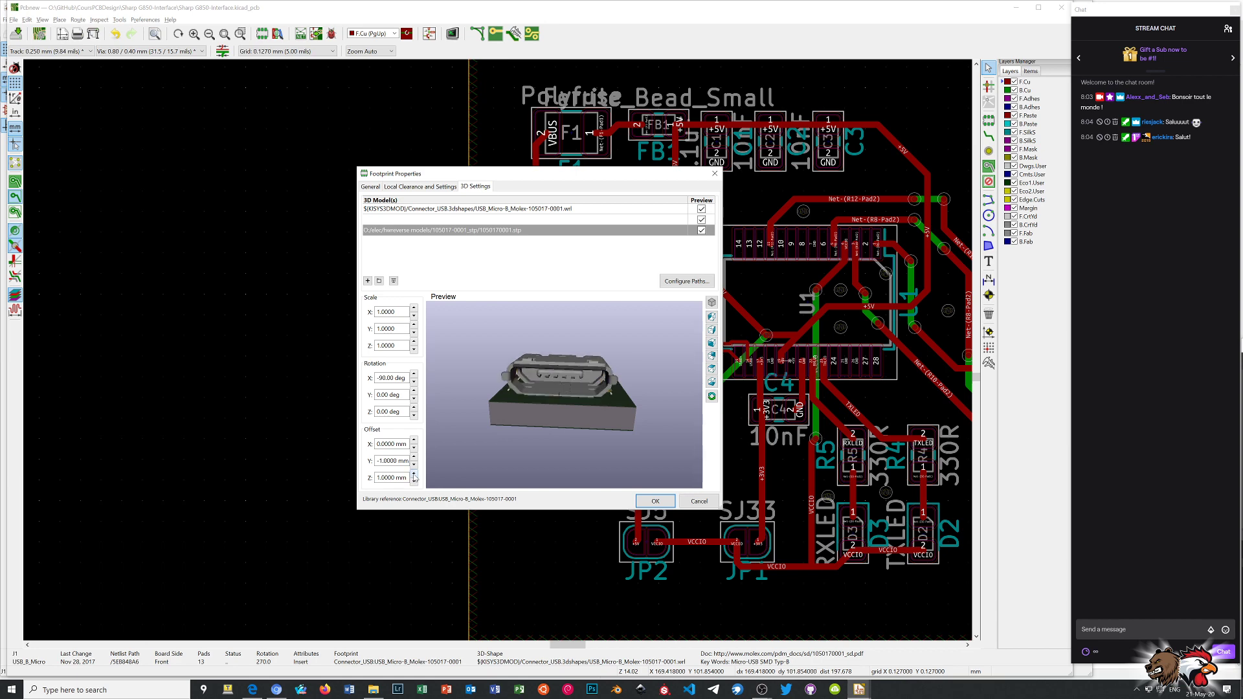
left_click(414, 476)
left_click_drag(492, 458, 591, 418)
scroll(536, 391, "up", 5)
scroll(539, 391, "up", 3)
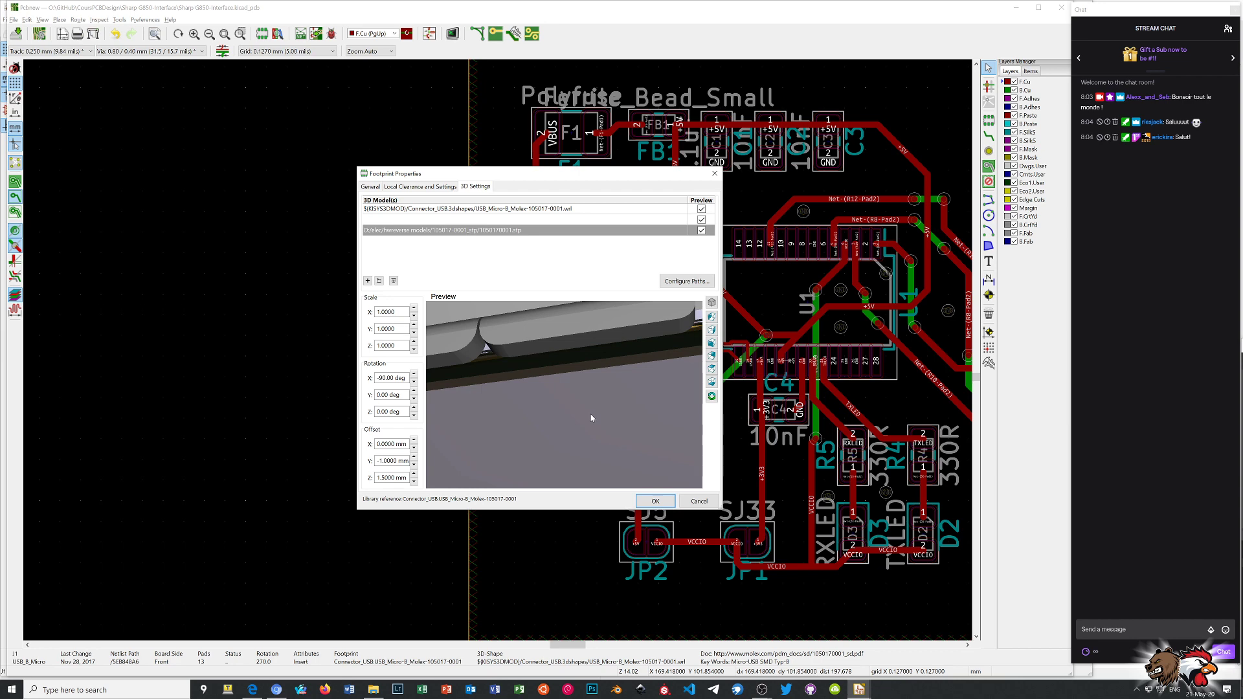
left_click_drag(453, 427, 565, 367)
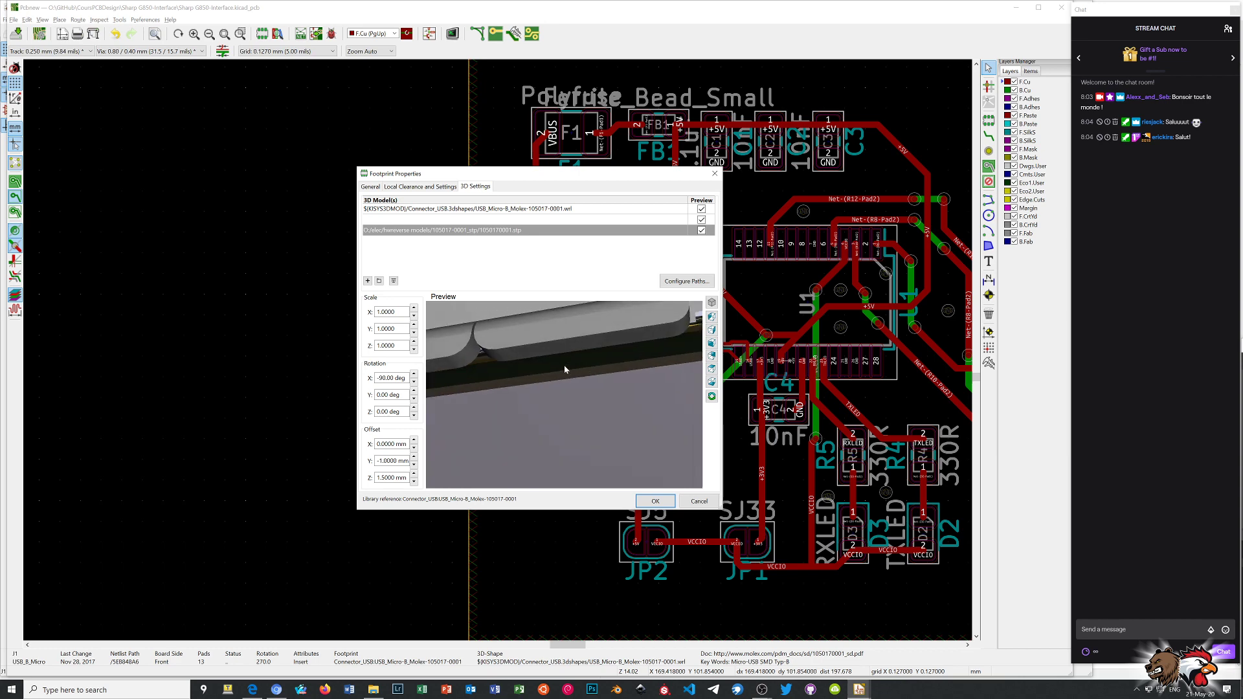
scroll(564, 416, "down", 10)
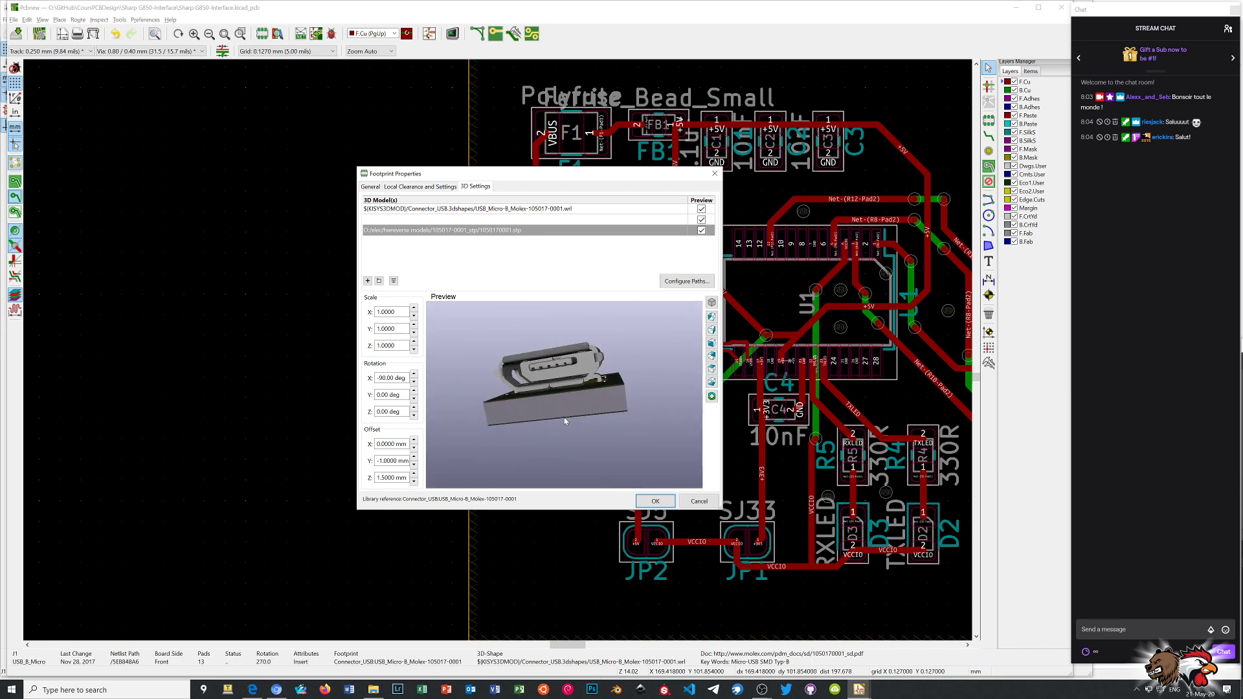
left_click_drag(564, 421, 416, 388)
left_click_drag(547, 422, 471, 381)
scroll(603, 426, "up", 10)
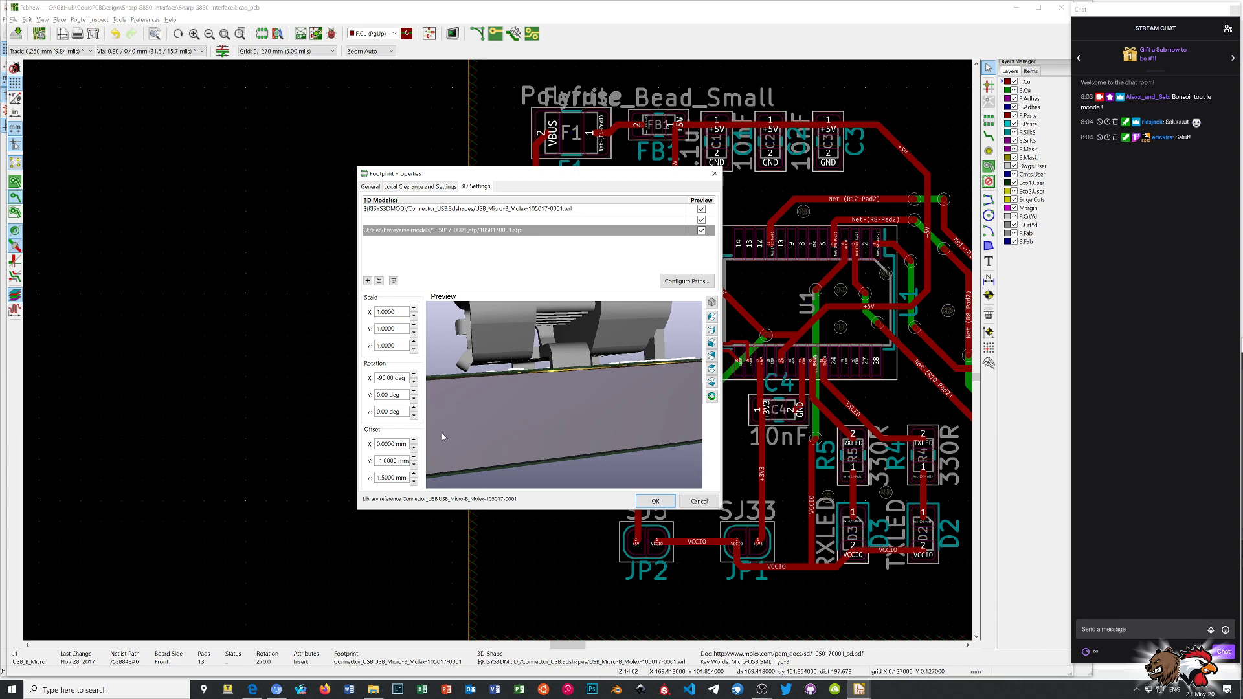
- Lower the USB connector model onto the board surface, trying Z offsets of 1 mm and 1.3 mm and settling on 1.25 mm
left_click(413, 481)
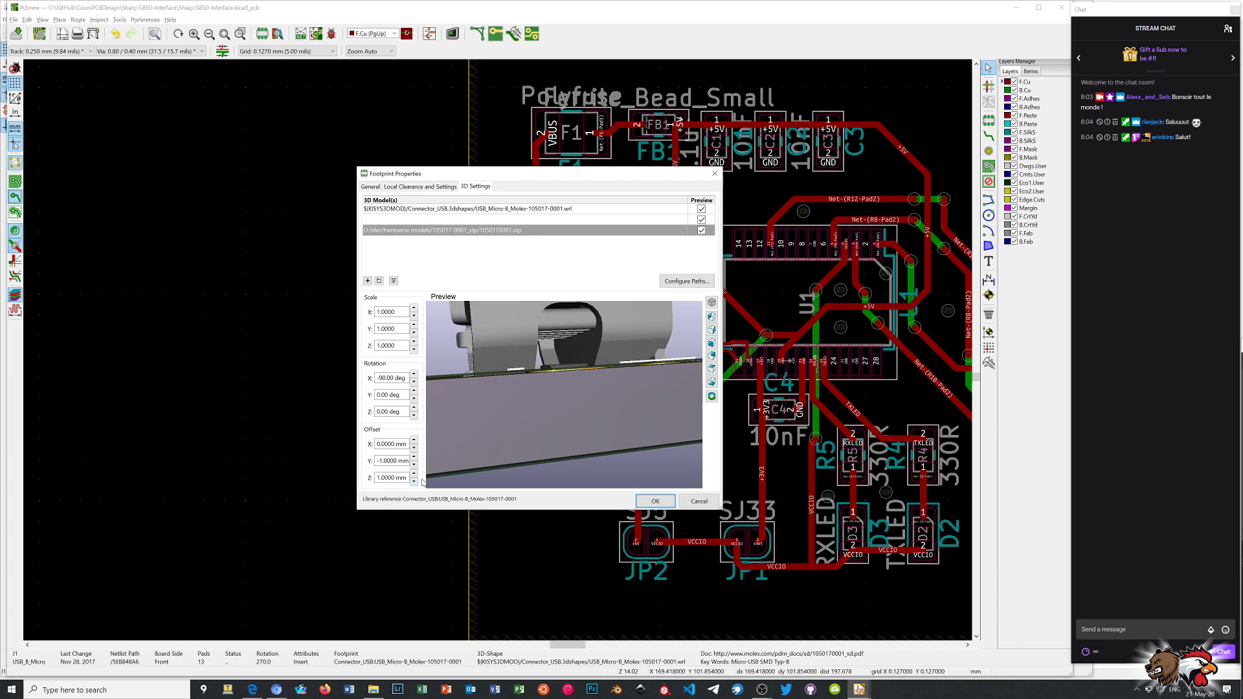
left_click_drag(628, 390, 455, 465)
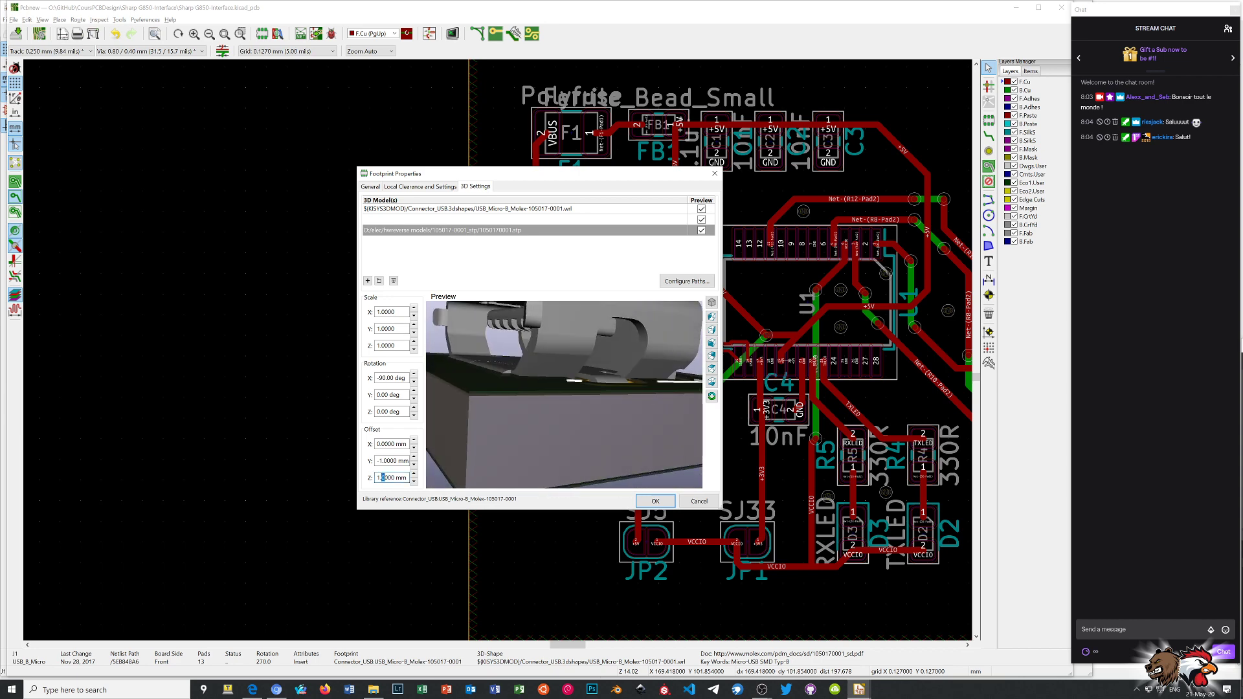
type("3")
mouse_move(570, 413)
left_mouse_down()
mouse_move(425, 380)
mouse_move(461, 375)
mouse_move(420, 361)
mouse_move(492, 398)
mouse_move(586, 403)
left_mouse_up()
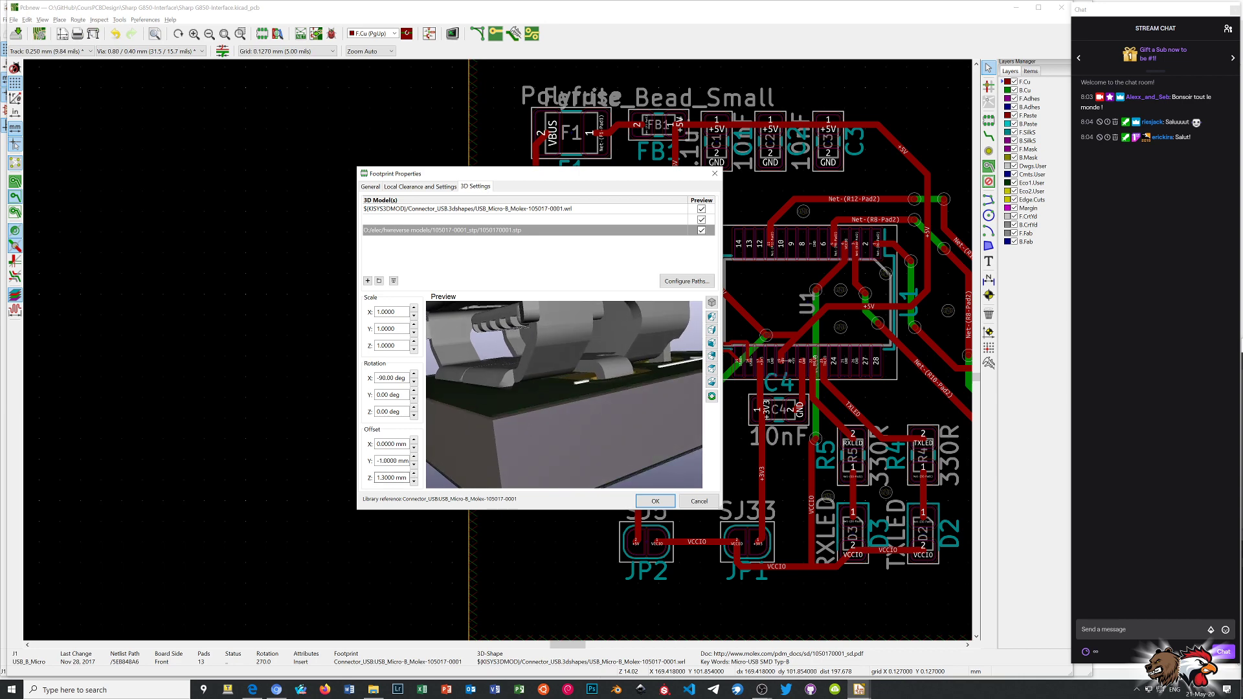
type("25")
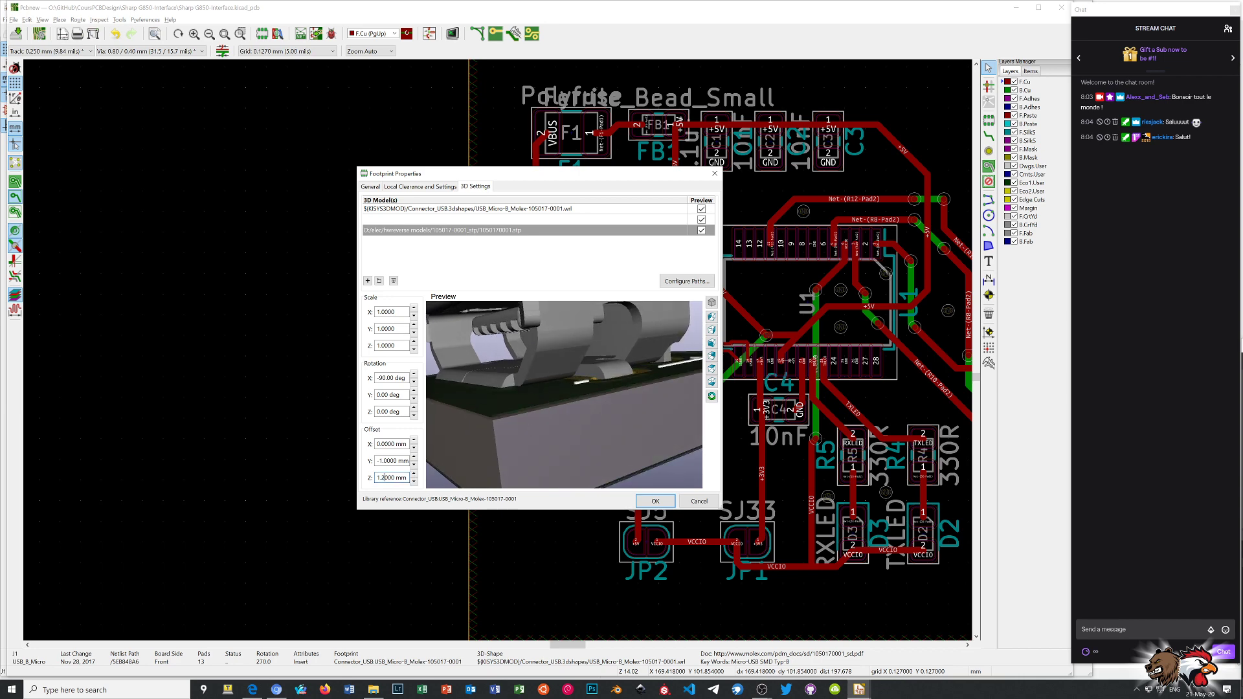
left_click_drag(601, 433, 654, 411)
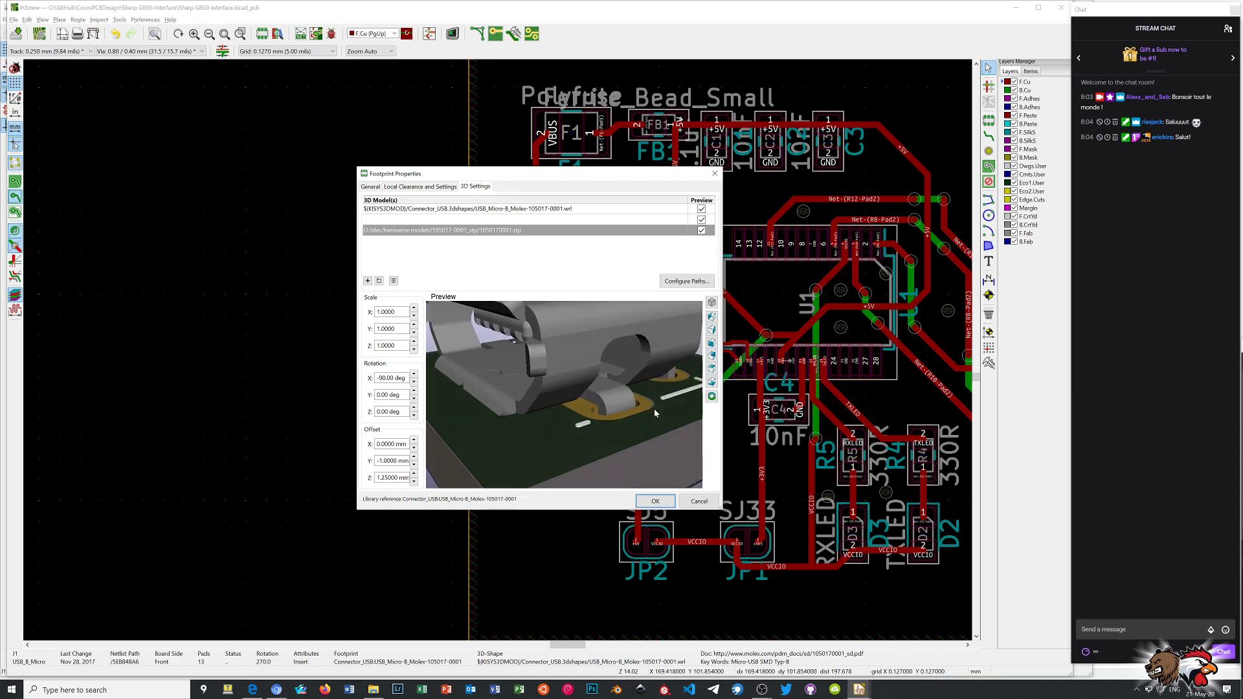
scroll(499, 405, "down", 5)
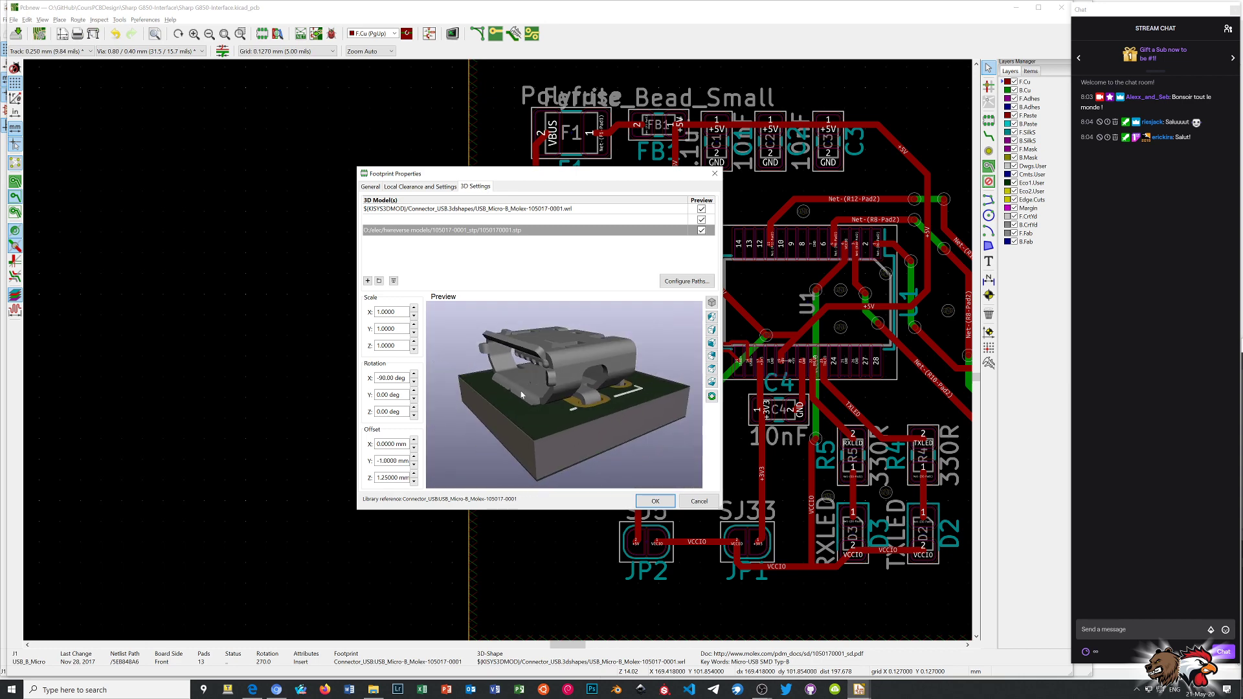
- Apply J1's 3D model settings and check the USB connector's placement on the whole board in the 3D view
left_click(656, 502)
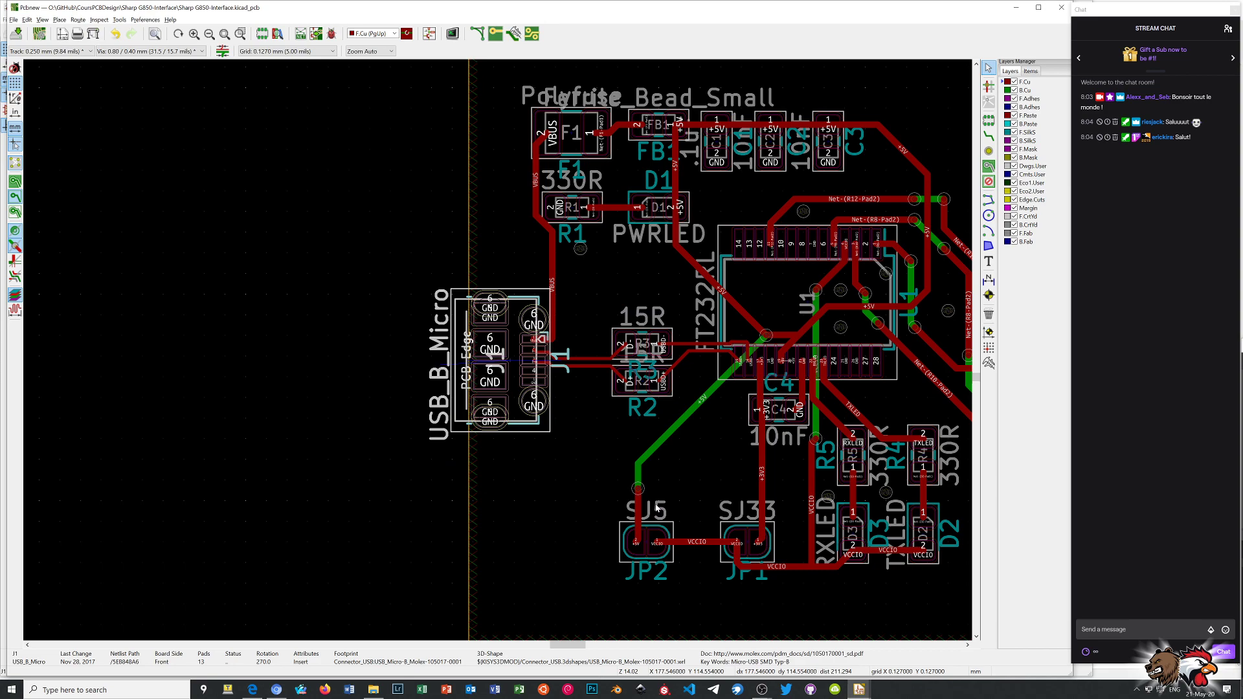
key("alt+3")
left_click_drag(440, 432, 429, 385)
scroll(427, 386, "up", 2)
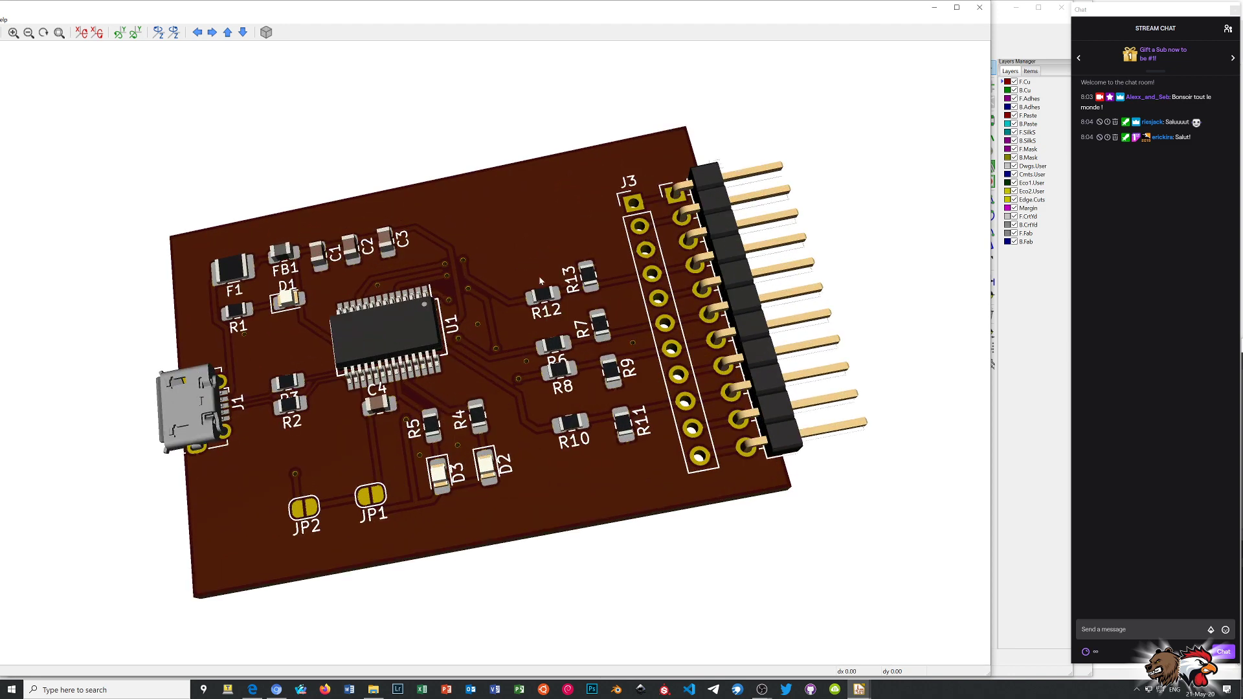
left_click(980, 7)
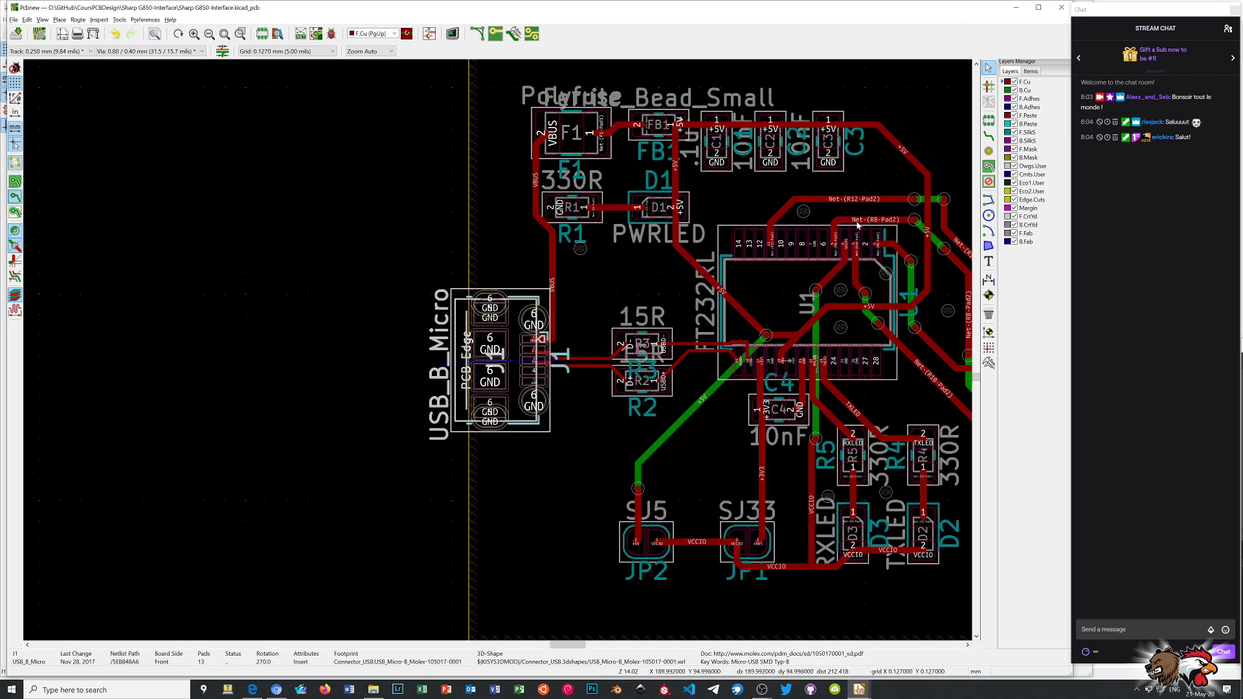
- Display the copper zones, pads and vias filled instead of as outlines across the board
scroll(647, 324, "down", 3)
scroll(499, 355, "up", 3)
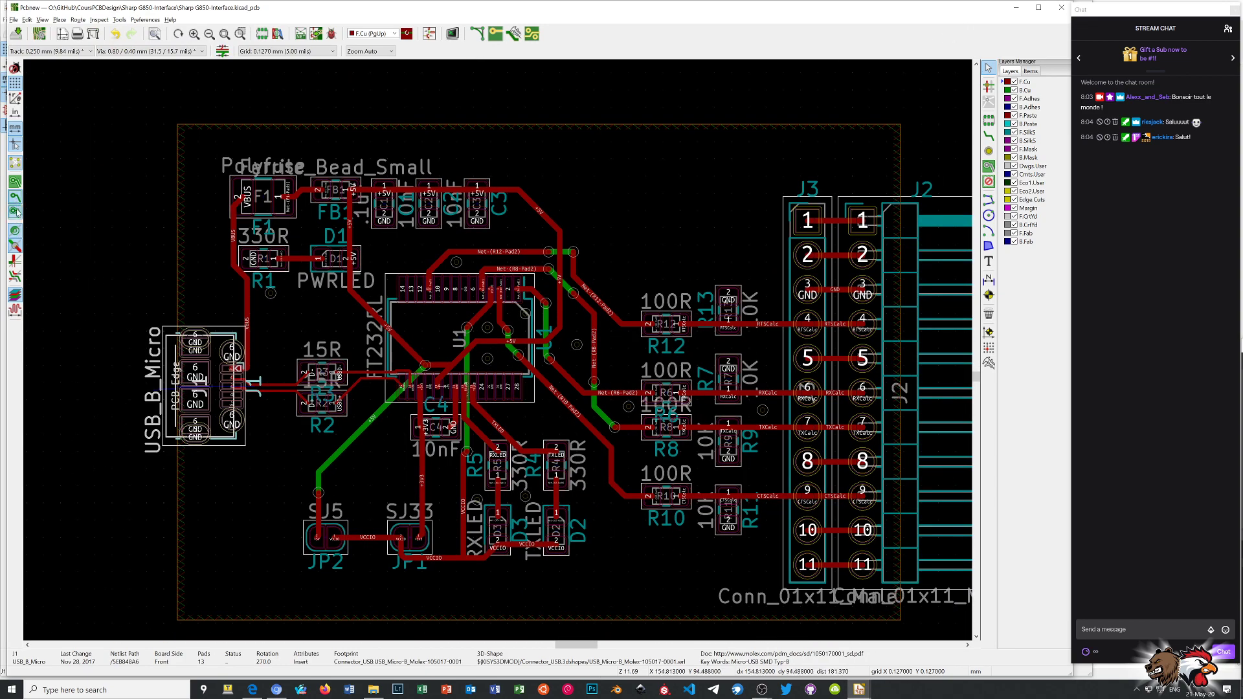
left_click(15, 182)
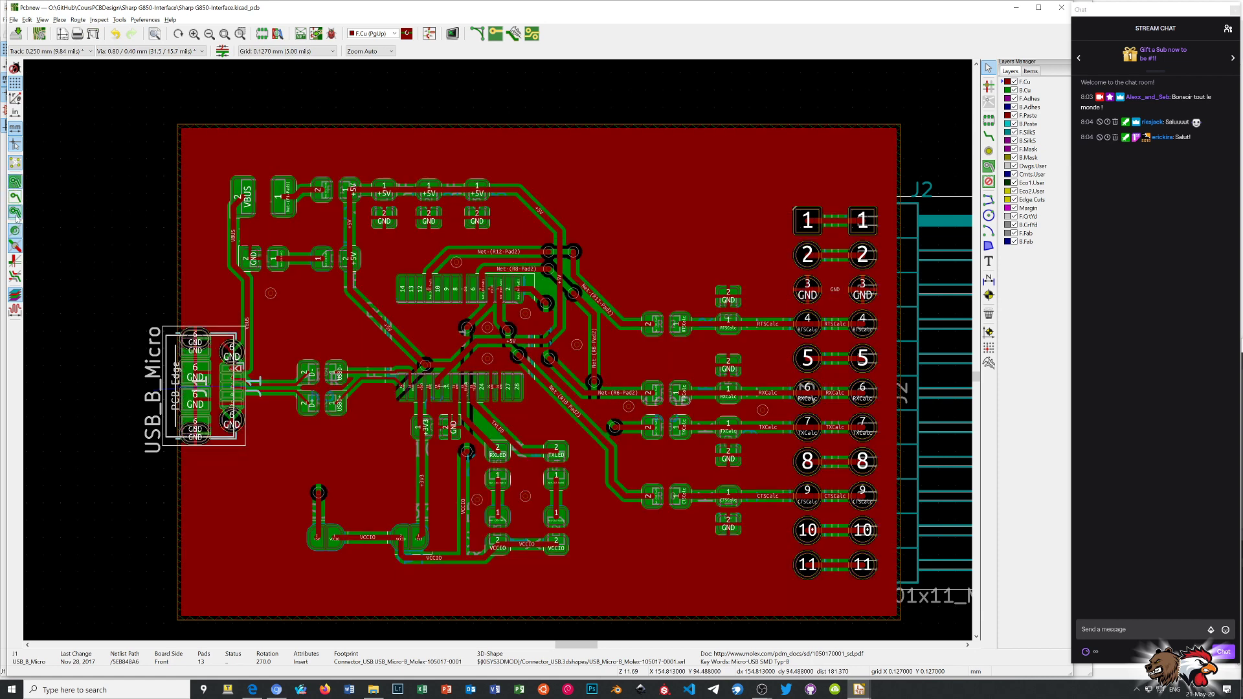
left_click(15, 231)
left_click(15, 246)
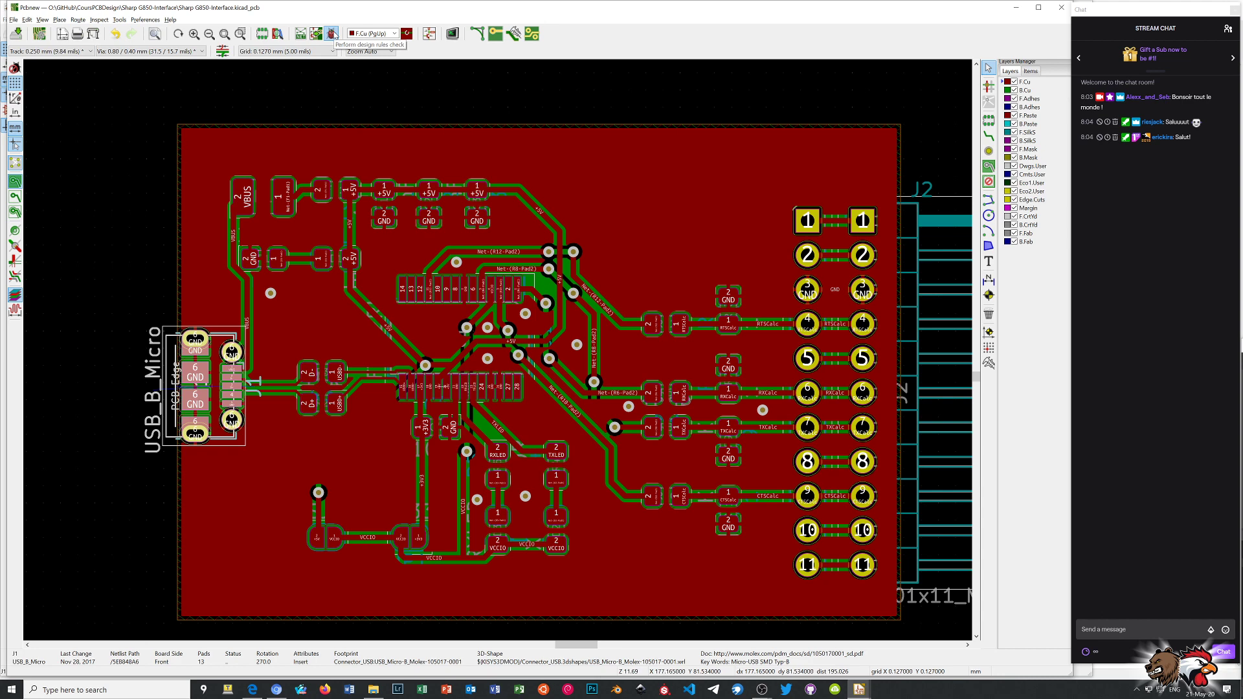
- Run the design rules check with zone refill, enlarge the results list to read it, and close the check
left_click(332, 33)
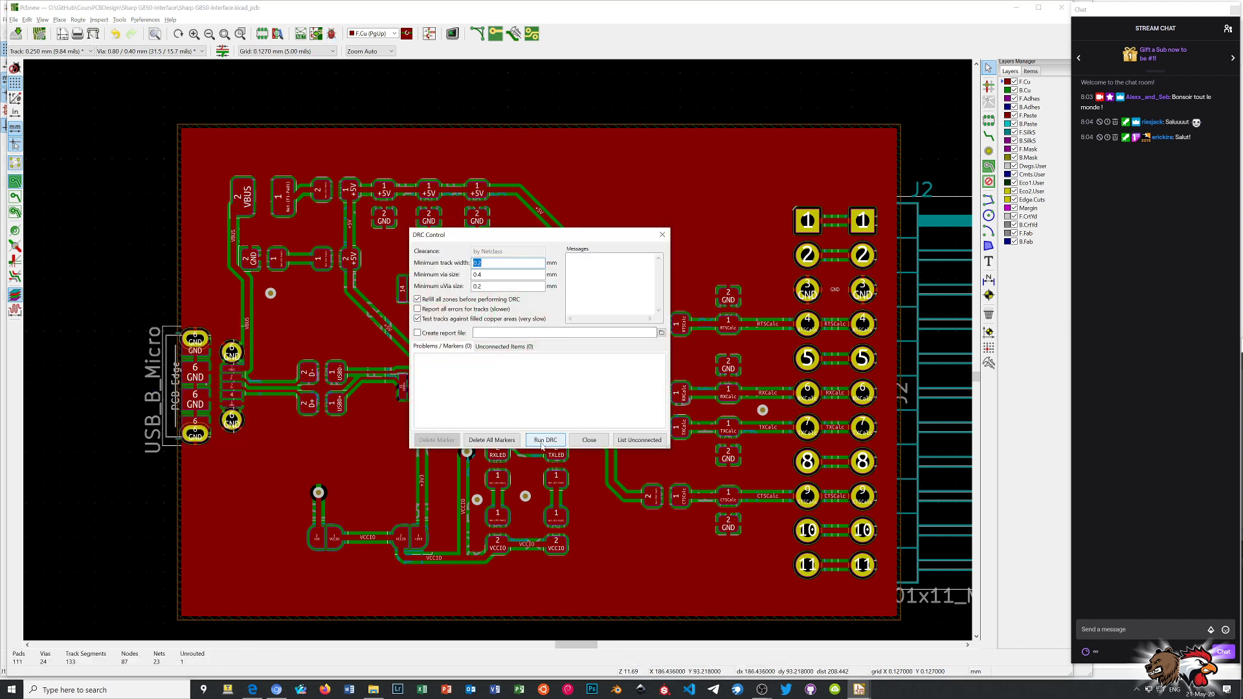
left_click(544, 441)
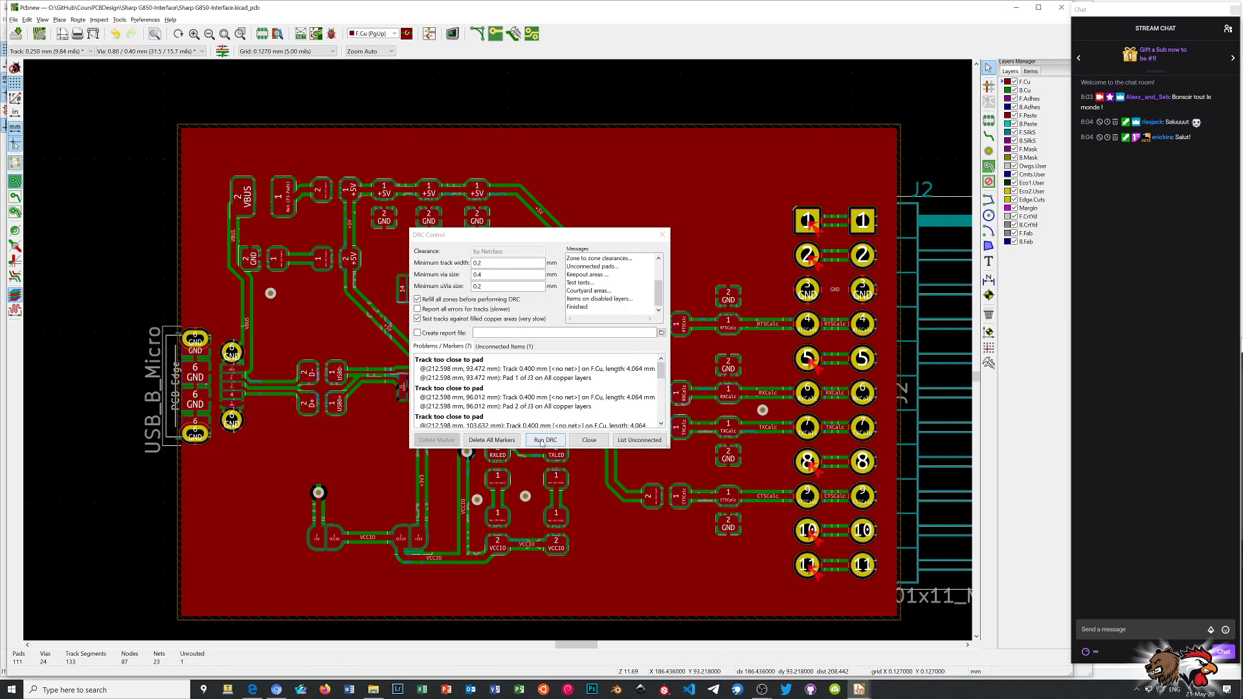
left_click_drag(657, 448, 658, 579)
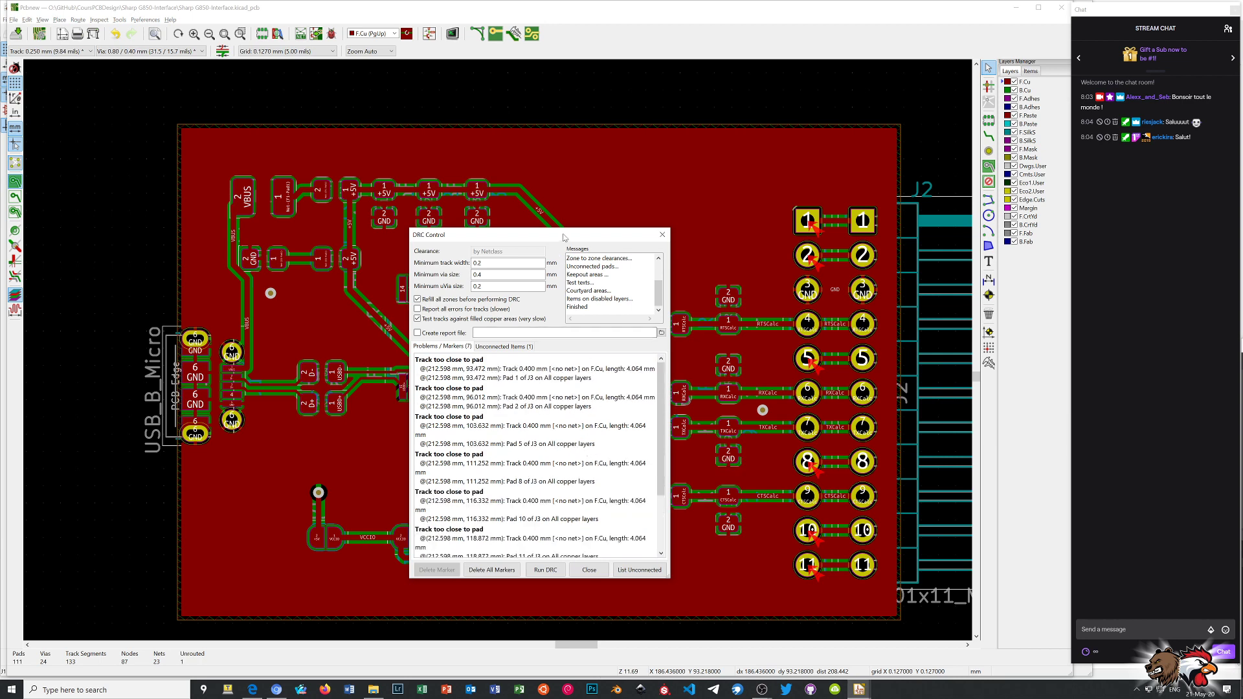
left_click_drag(556, 233, 642, 203)
left_click(747, 205)
- Move the flagged GND via above U1's pad 7 slightly closer to the pad row
scroll(456, 262, "up", 6)
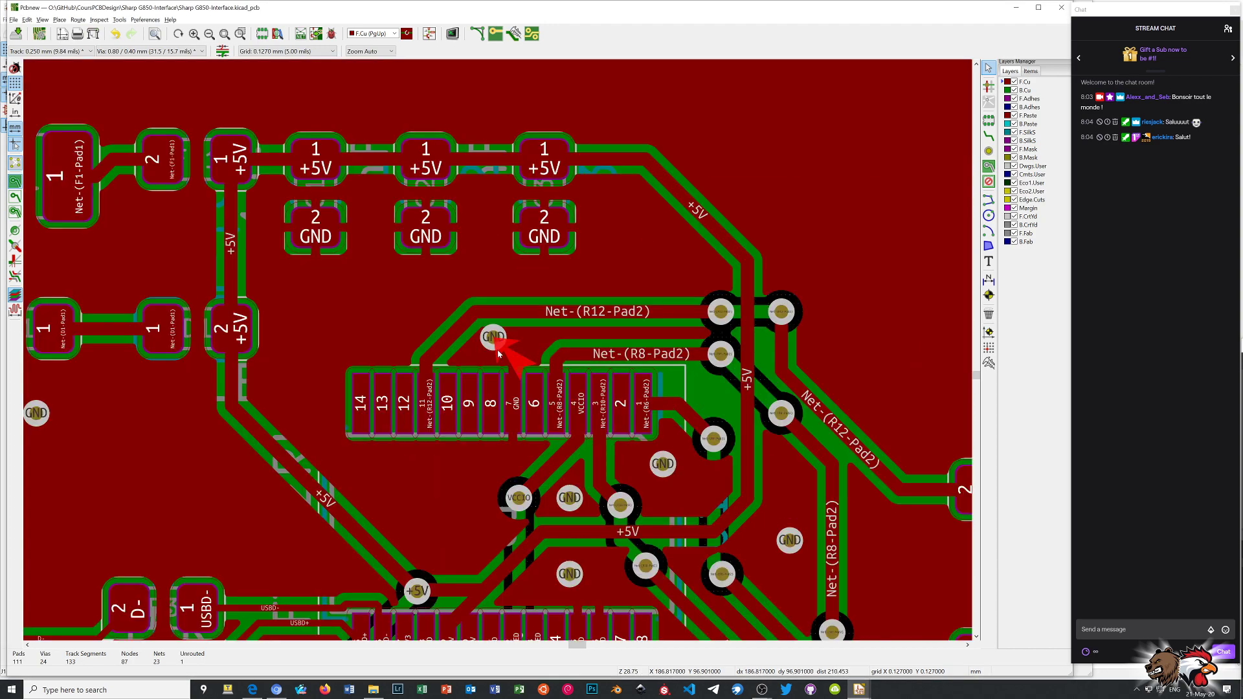
scroll(498, 353, "up", 3)
left_click(470, 294)
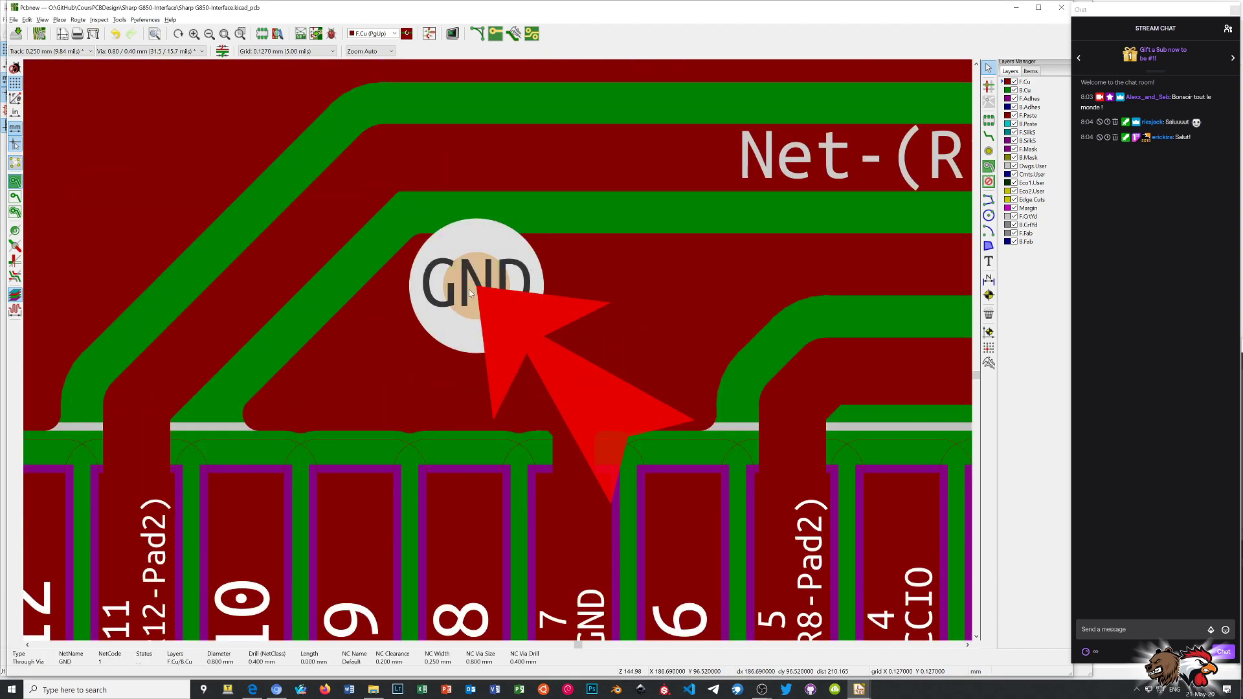
left_click_drag(471, 286, 471, 333)
scroll(449, 396, "down", 3)
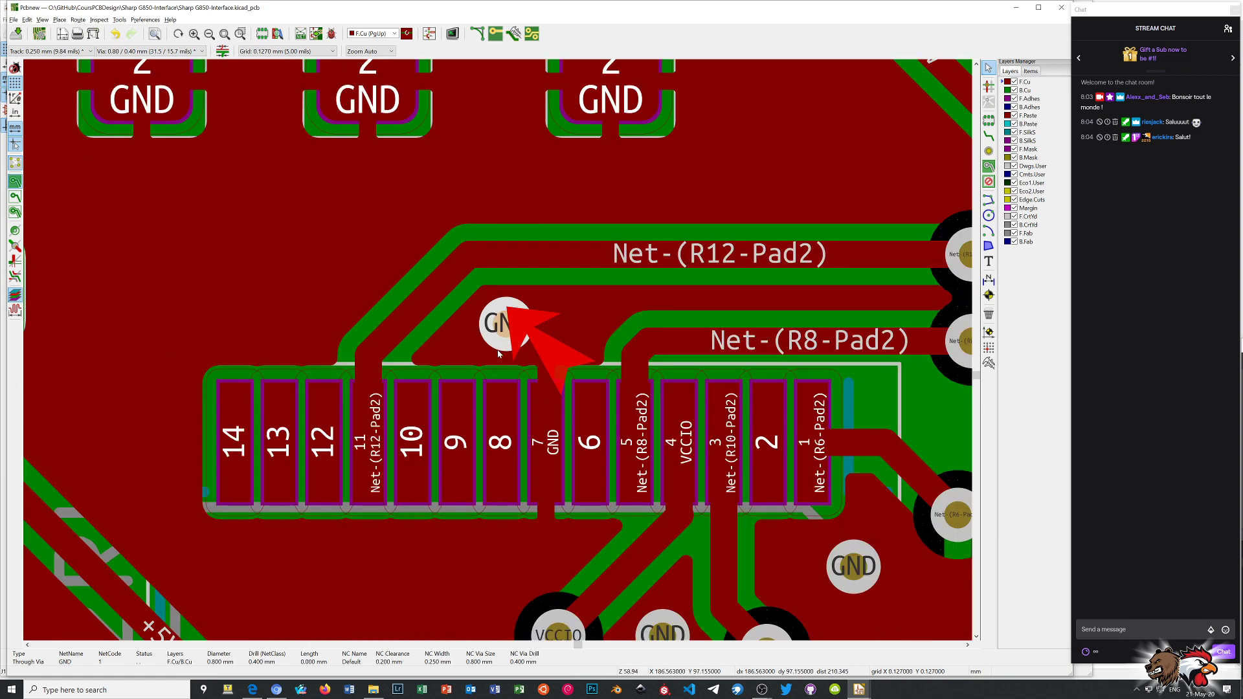
- Rerun the design rules check after the via move and close it
left_click(331, 33)
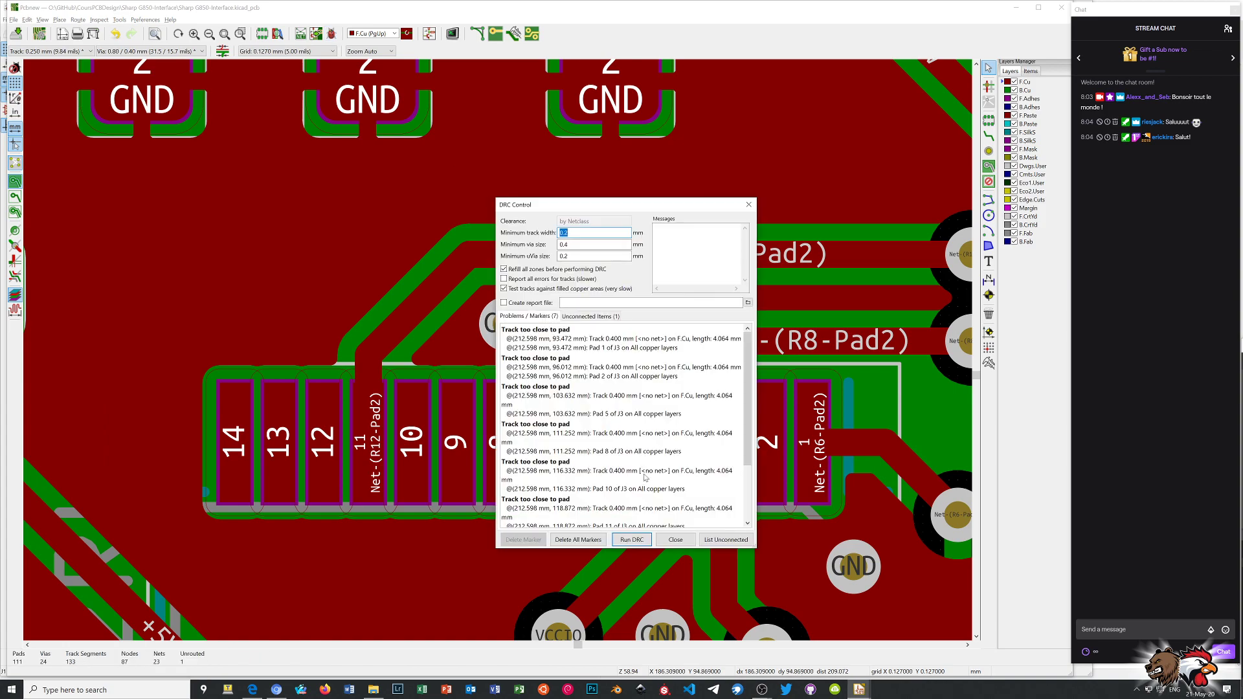
left_click(632, 540)
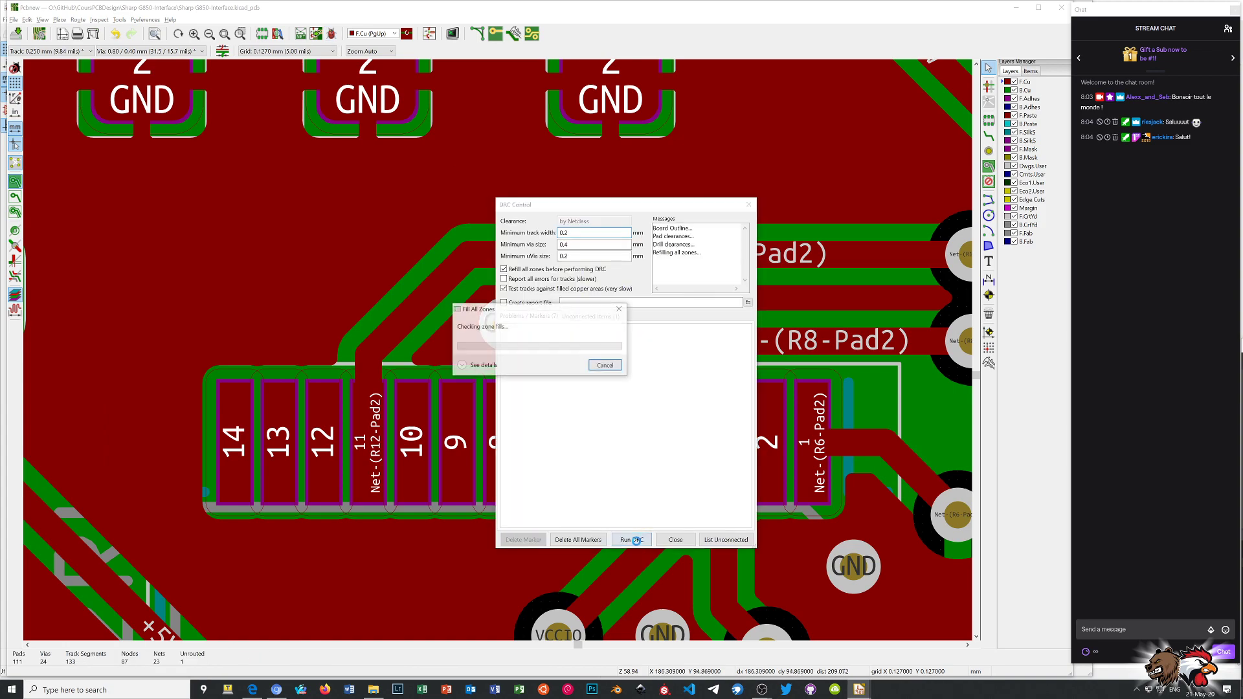
left_click(675, 540)
- Examine the moved GND via near U1 and the remaining error markers on J3's unconnected pads
scroll(499, 353, "down", 3)
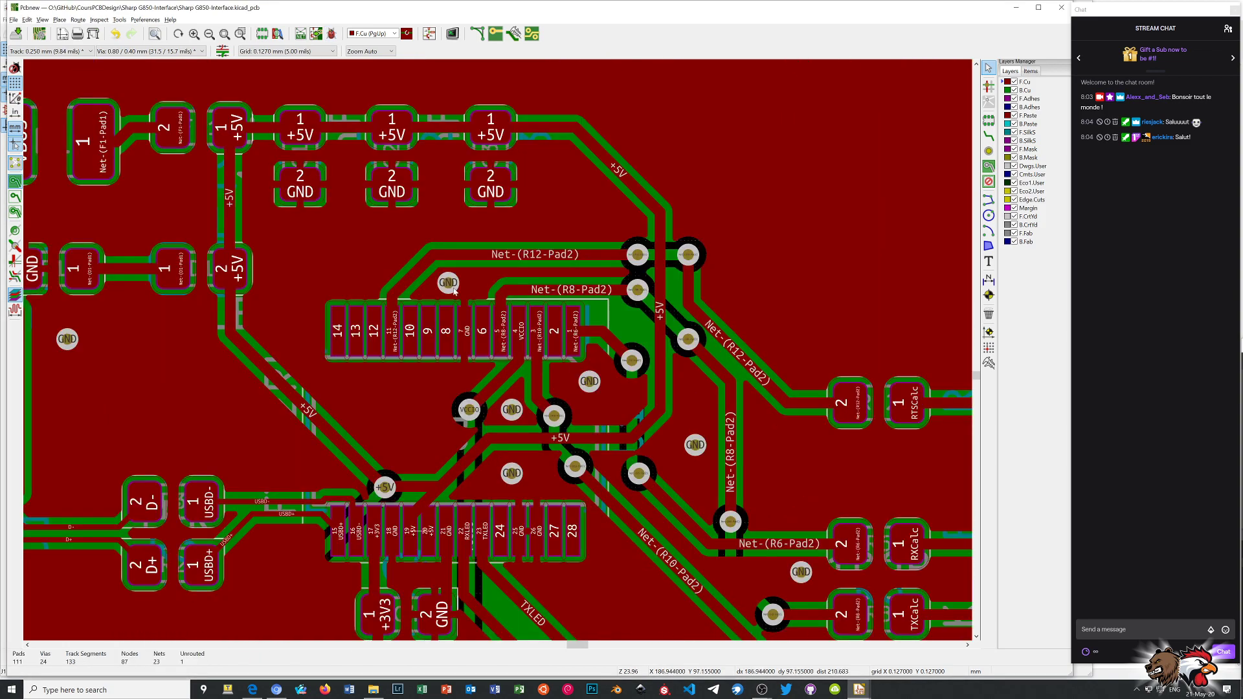
scroll(499, 354, "up", 6)
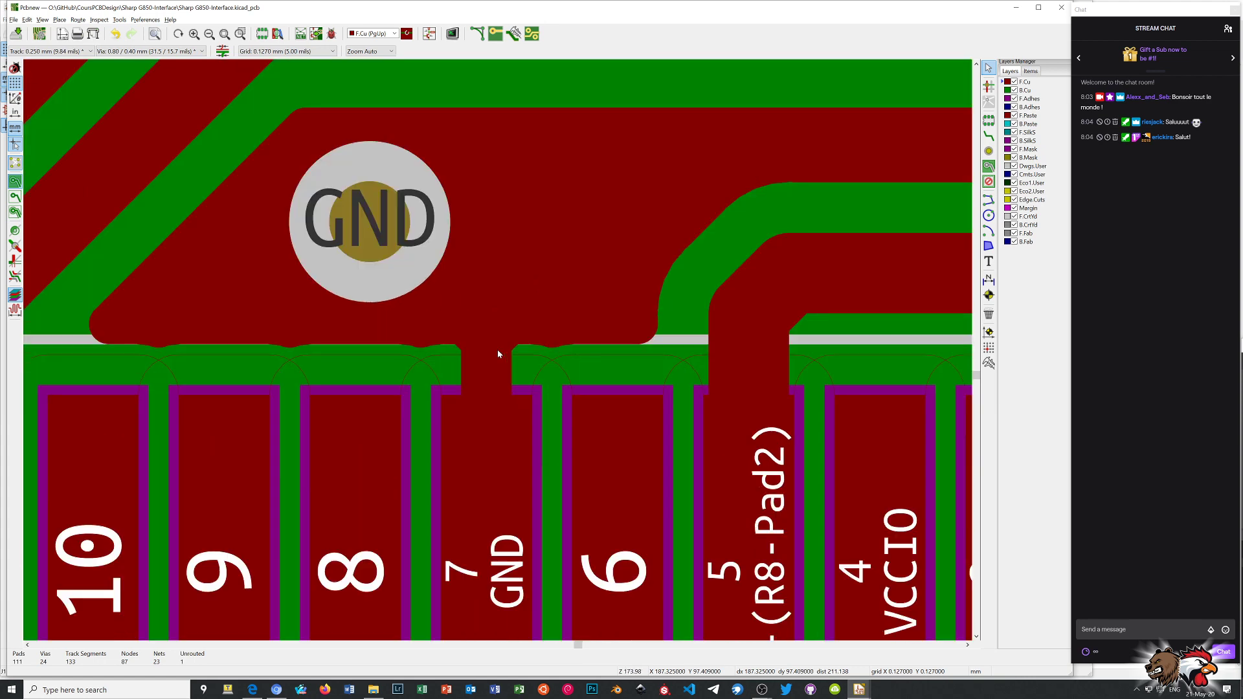
scroll(440, 227, "down", 1)
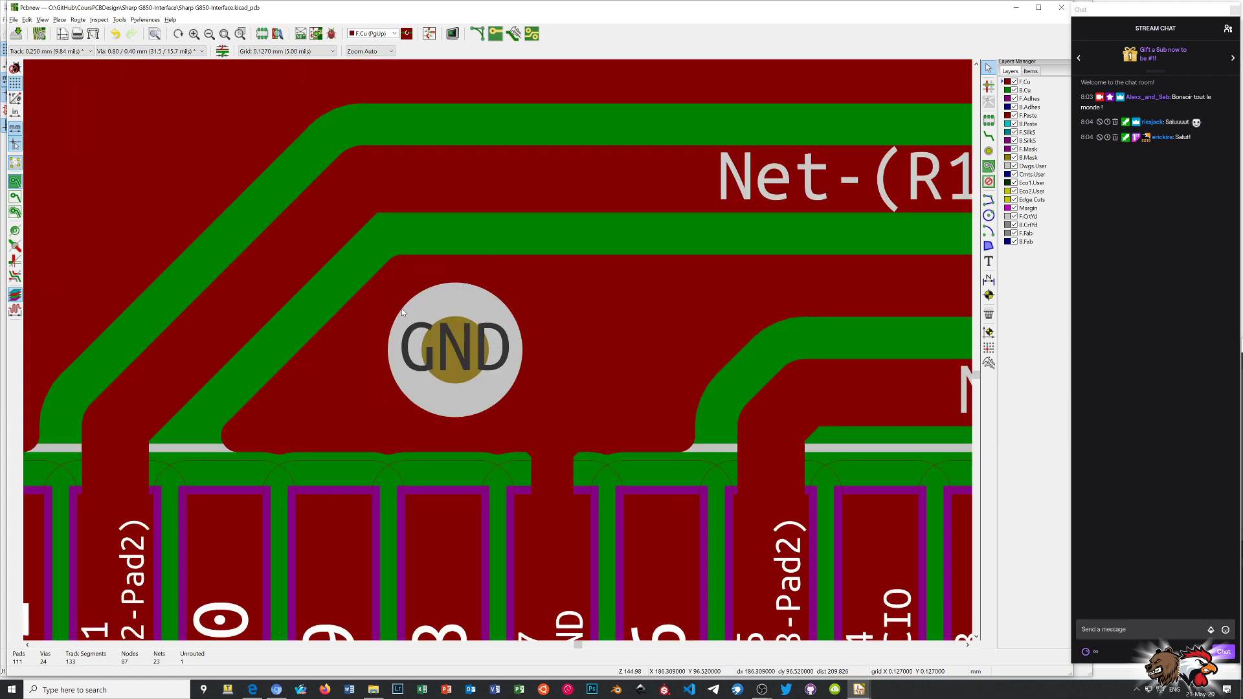
scroll(403, 311, "down", 5)
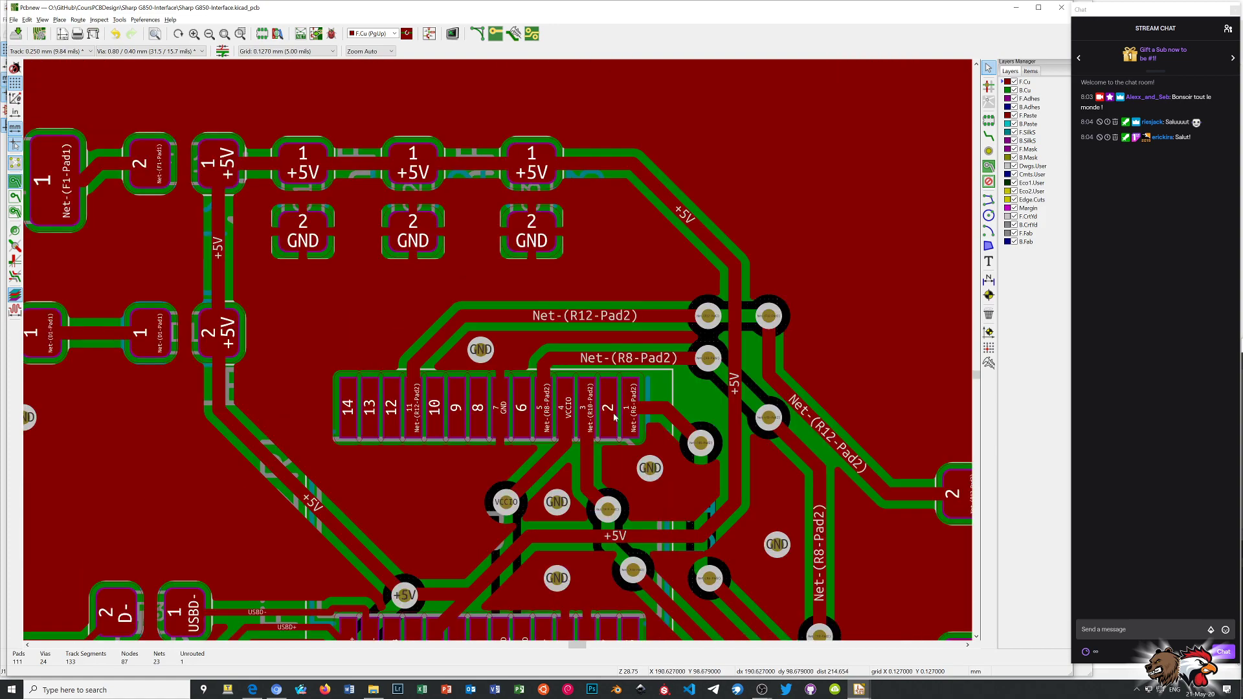
middle_click_drag(781, 504, 275, 338)
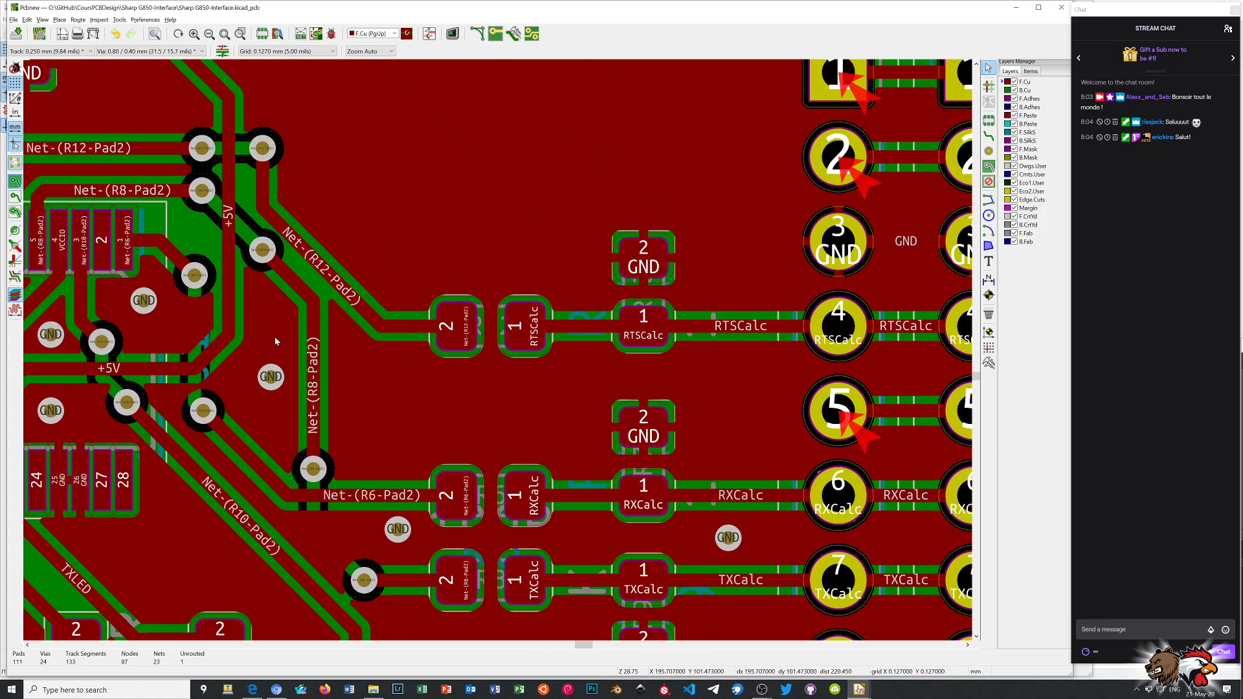
scroll(655, 335, "down", 4)
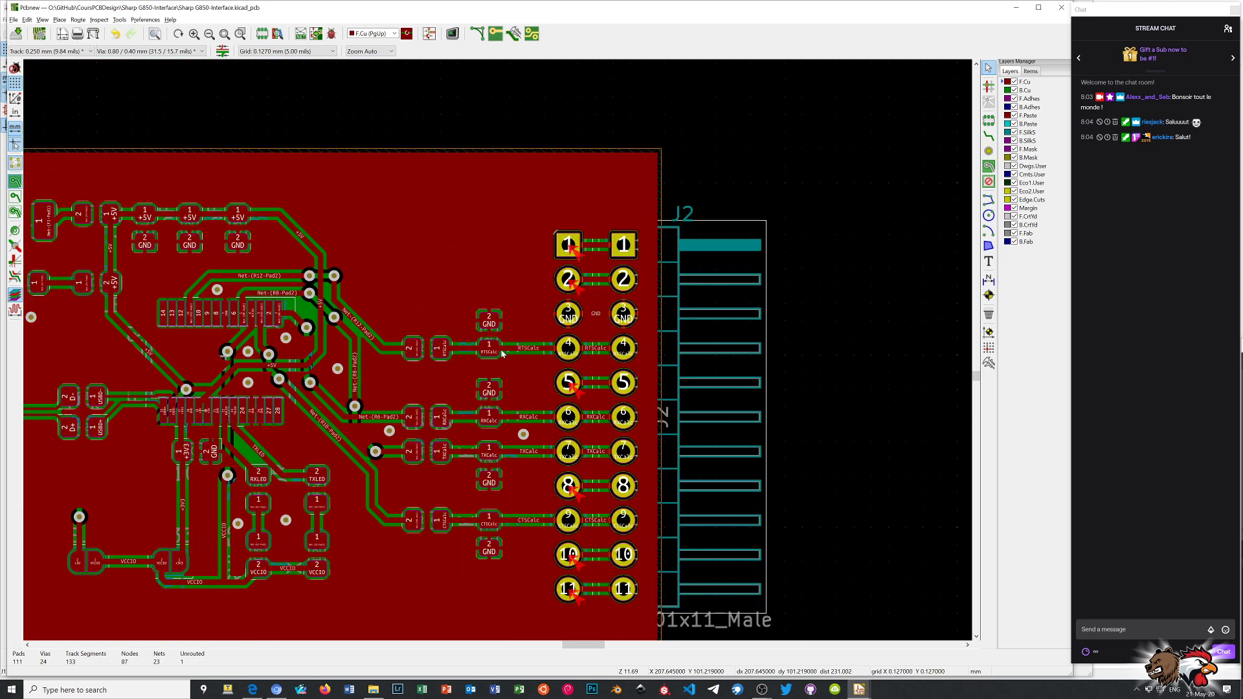
scroll(507, 353, "up", 2)
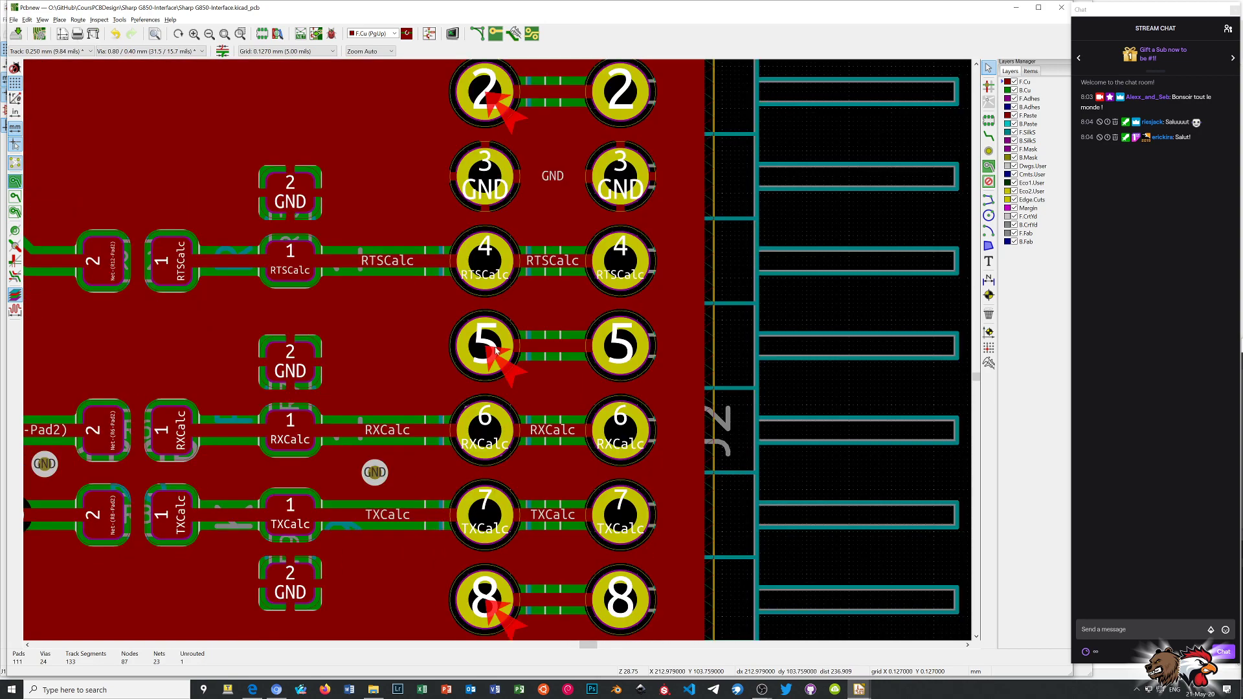
scroll(499, 315, "down", 3)
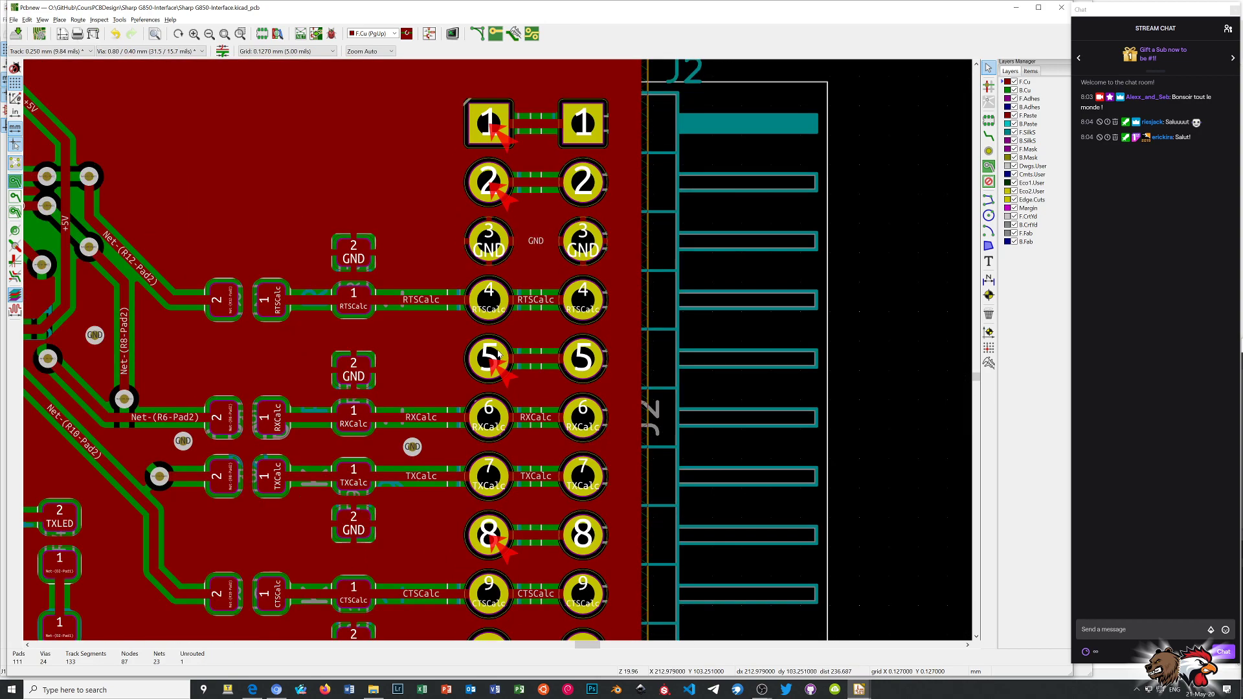
scroll(499, 354, "down", 1)
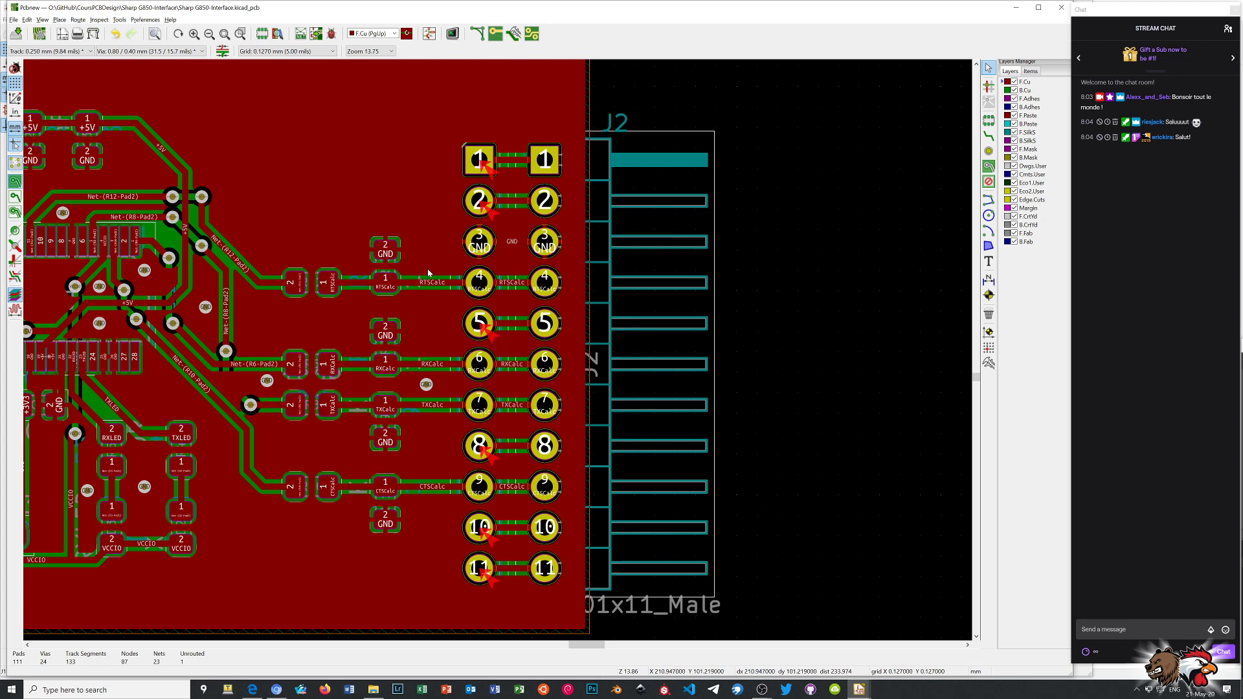
- Save the board and switch to the Sharp G850-Interface schematic in Eeschema, shifting its window fully into view
left_click(16, 33)
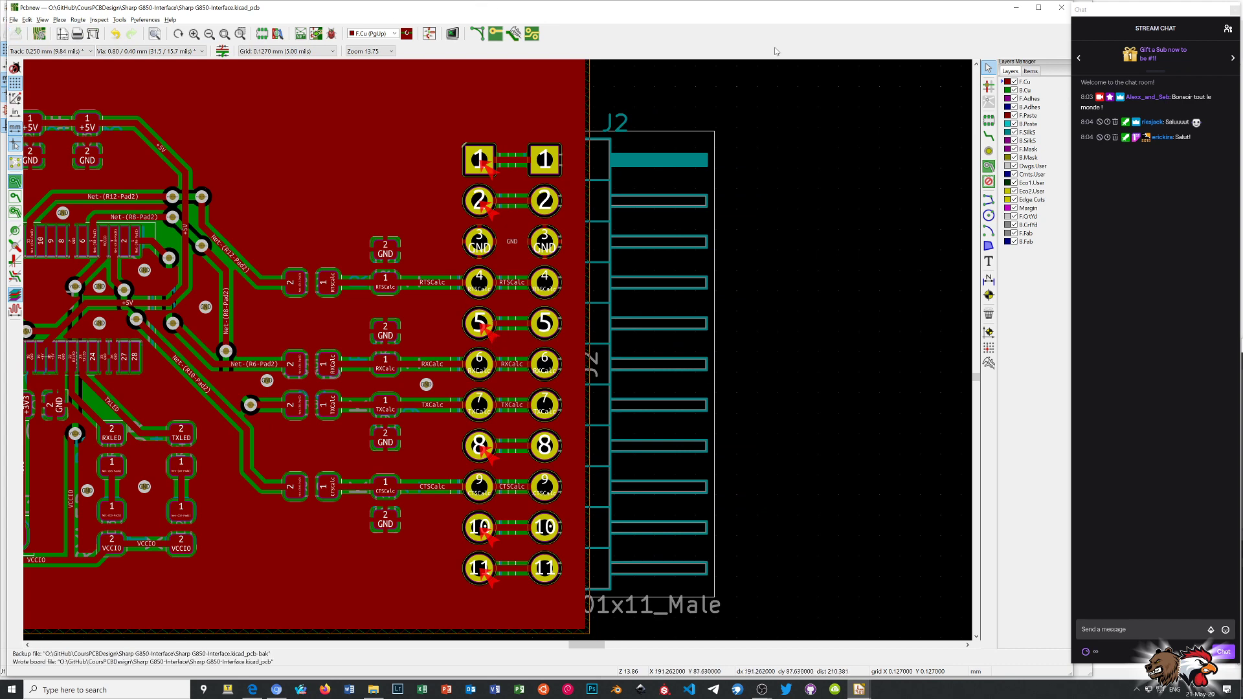
left_click(1015, 6)
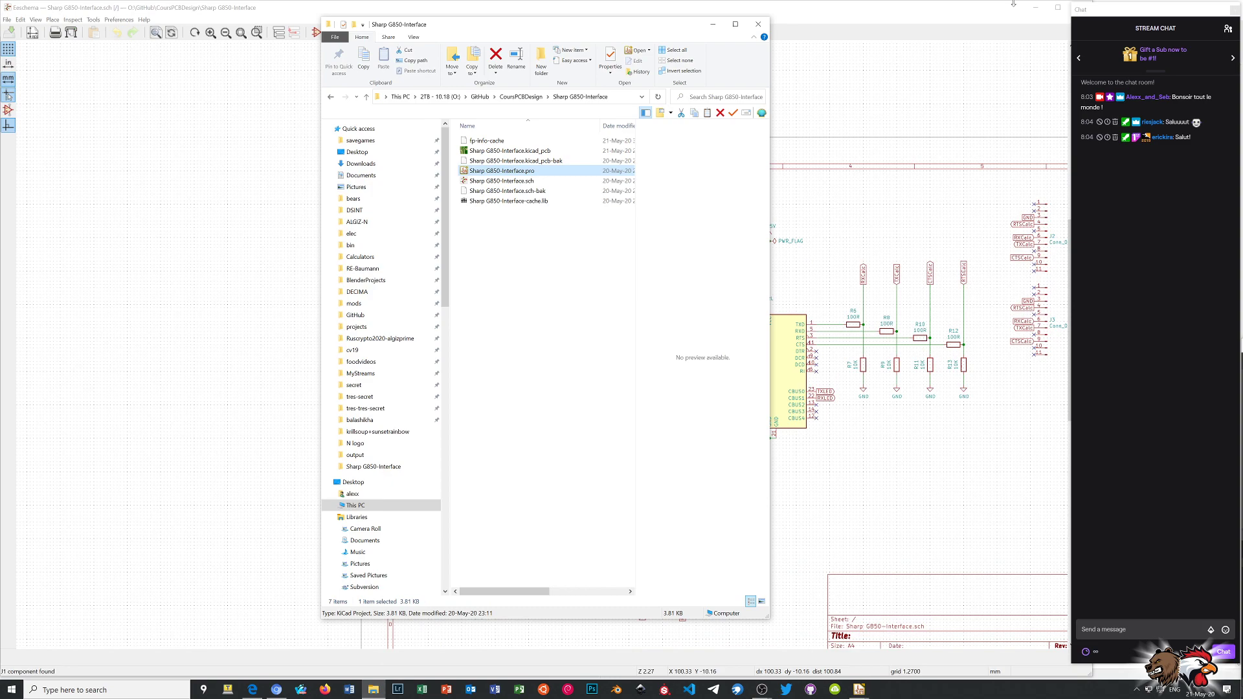
left_click(880, 87)
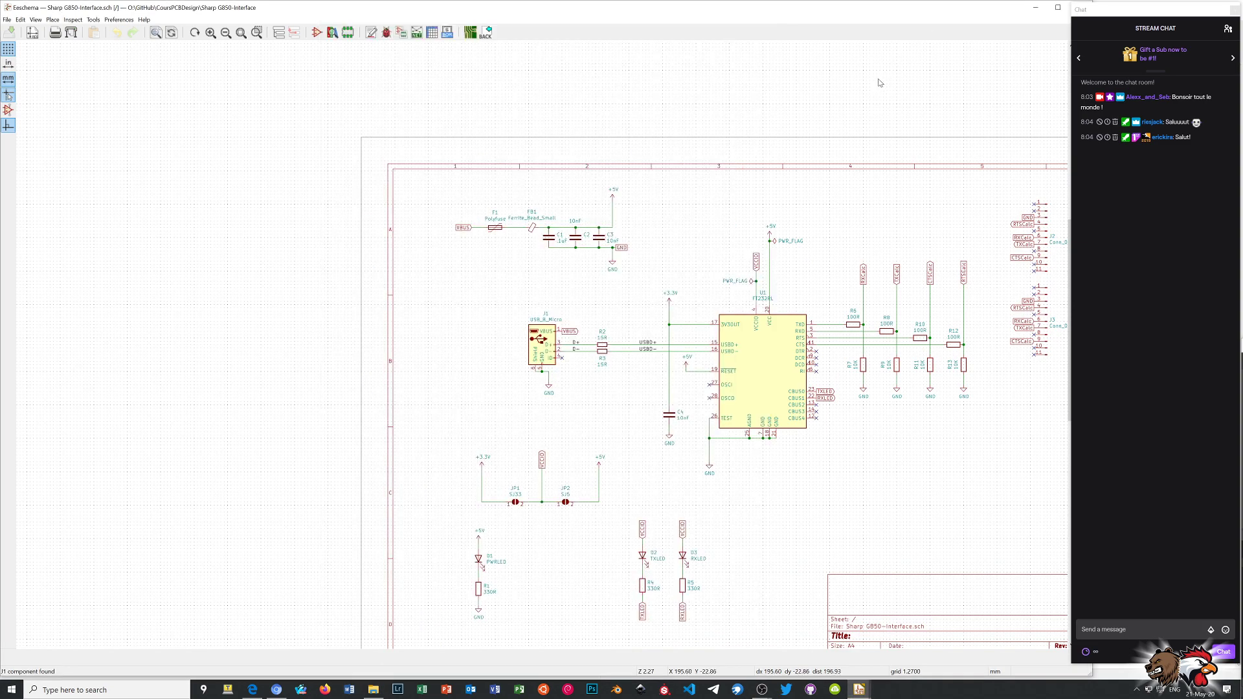
left_click_drag(919, 10, 881, 14)
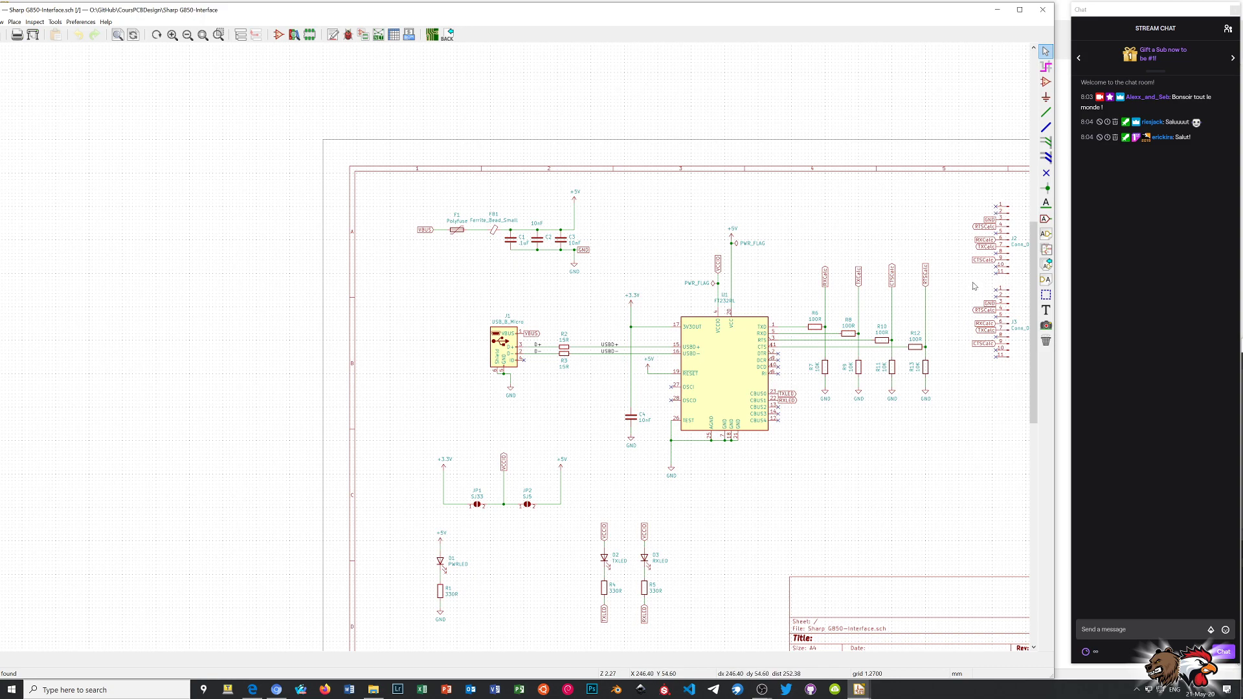
- Delete the no-connect flags from pins 1 and 2 of connector J2
scroll(1000, 219, "up", 4)
scroll(506, 348, "down", 4)
scroll(814, 189, "up", 3)
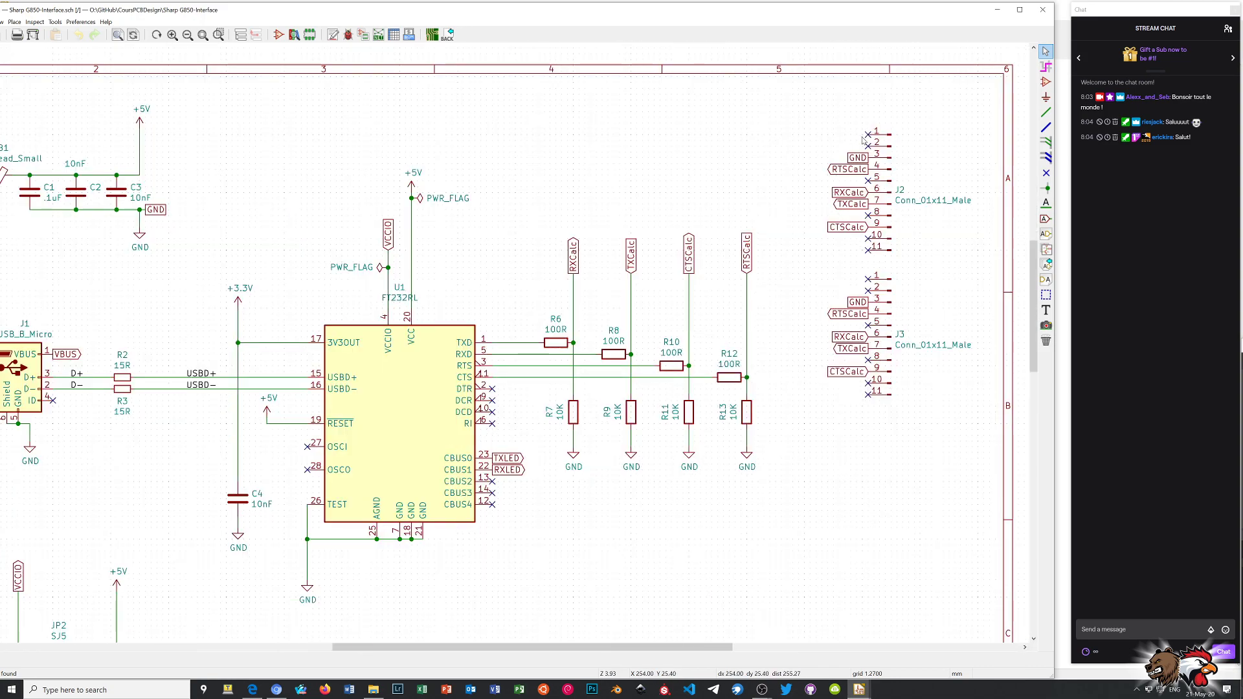
right_click(868, 136)
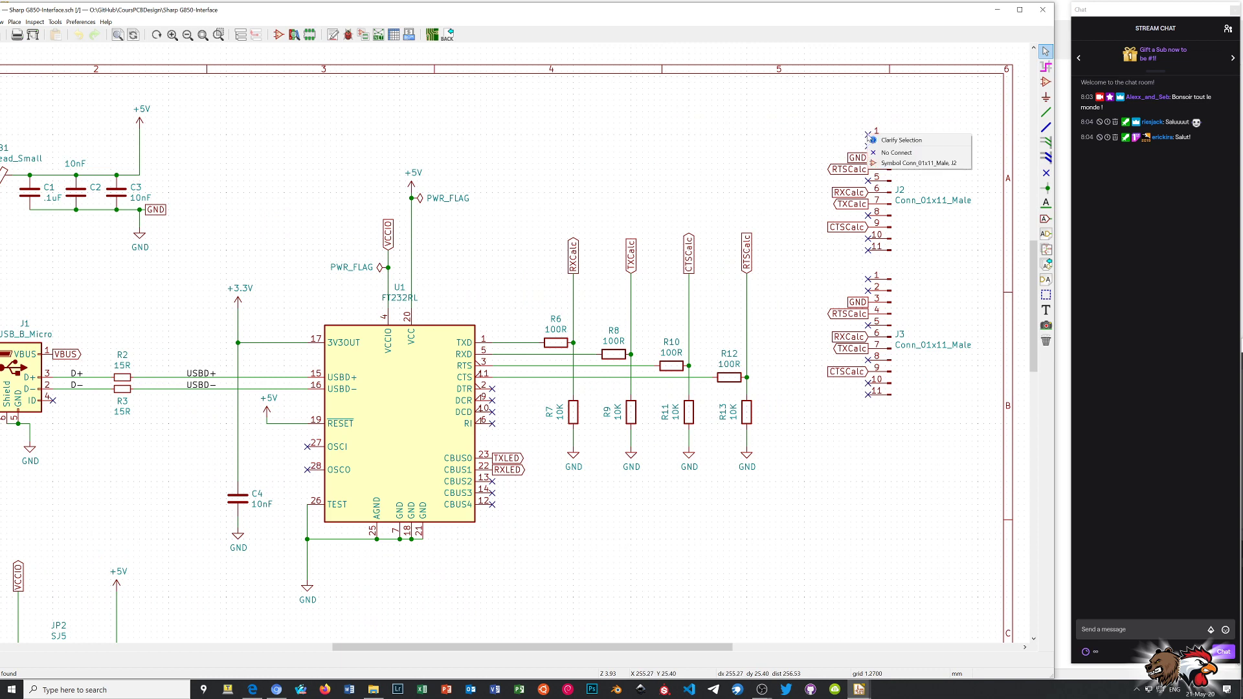
left_click(869, 149)
left_click(868, 148)
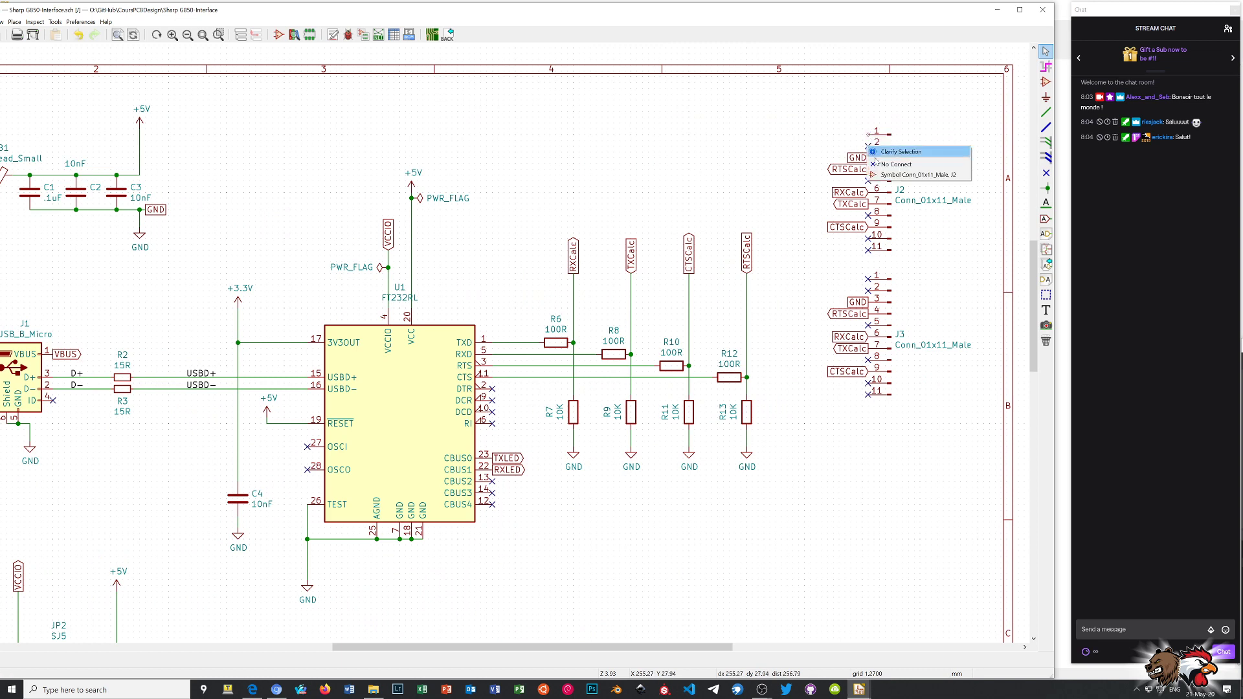
left_click(897, 164)
key("Delete")
- Delete the no-connect flags from pins 5, 8, 10 and 11 of connector J2
left_click(869, 182)
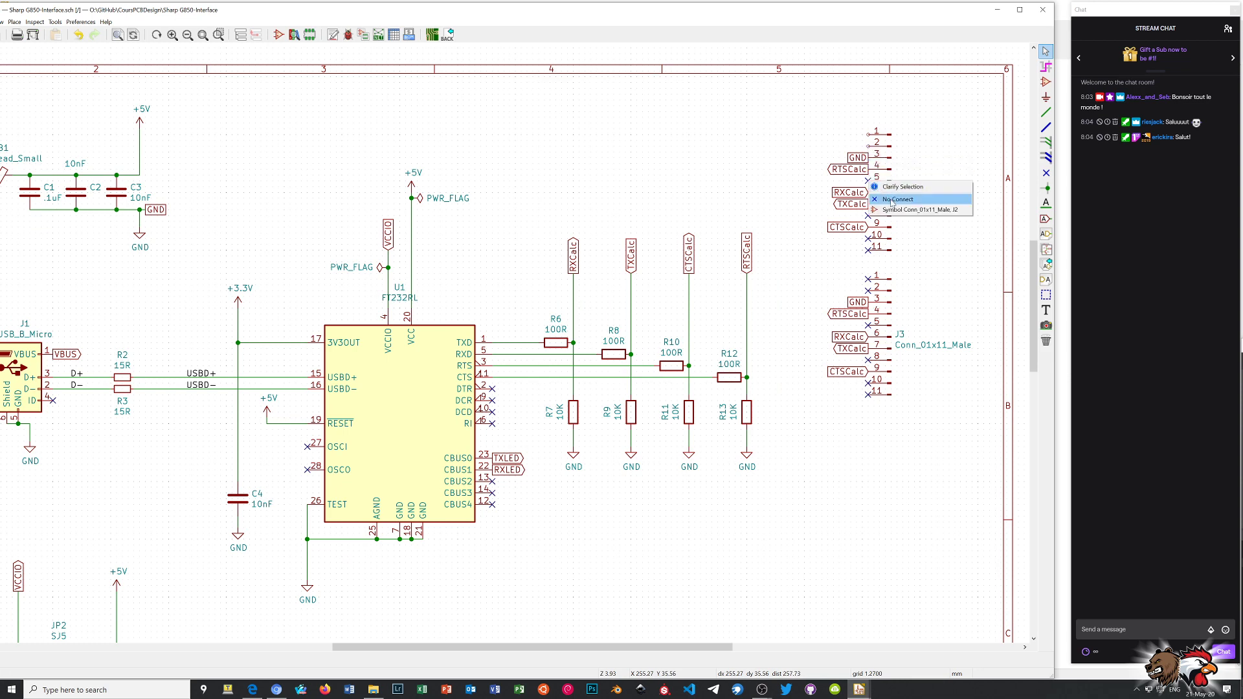
left_click(897, 199)
key("Delete")
left_click(868, 215)
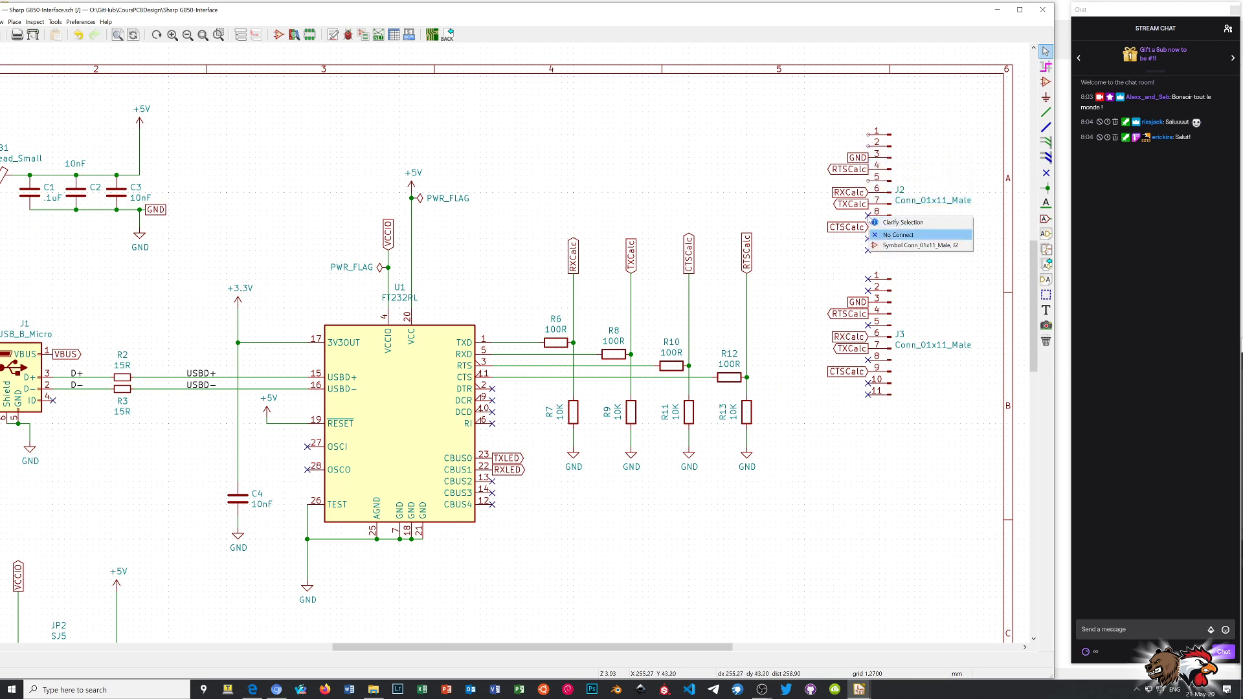
left_click(897, 235)
key("Delete")
left_click(868, 238)
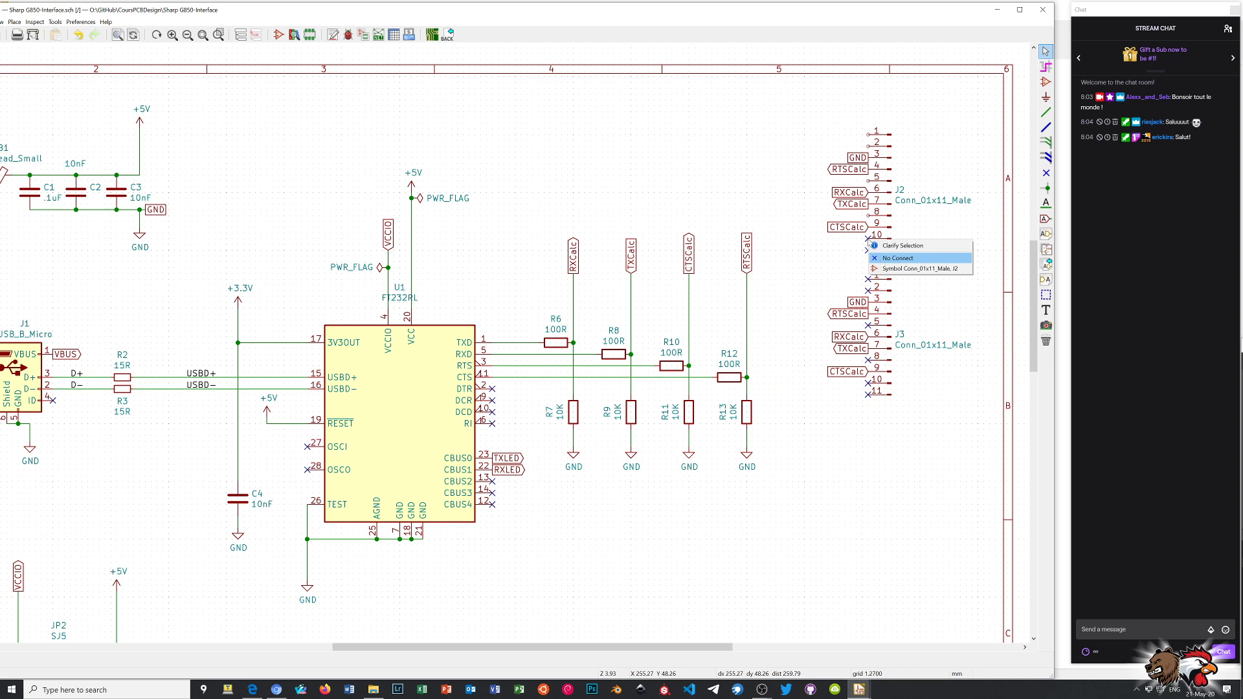
left_click(897, 257)
key("Delete")
left_click(868, 250)
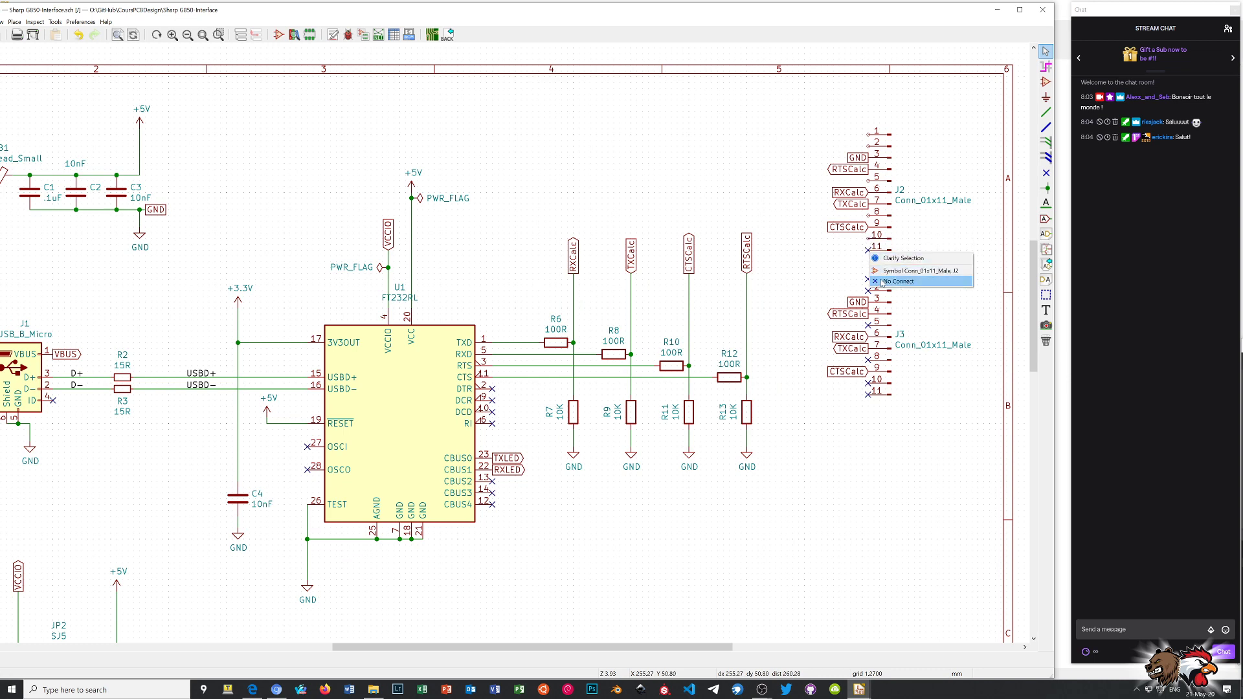
left_click(897, 281)
key("Delete")
- Delete the no-connect flags from pins 1, 2 and 5 of connector J3
left_click(868, 280)
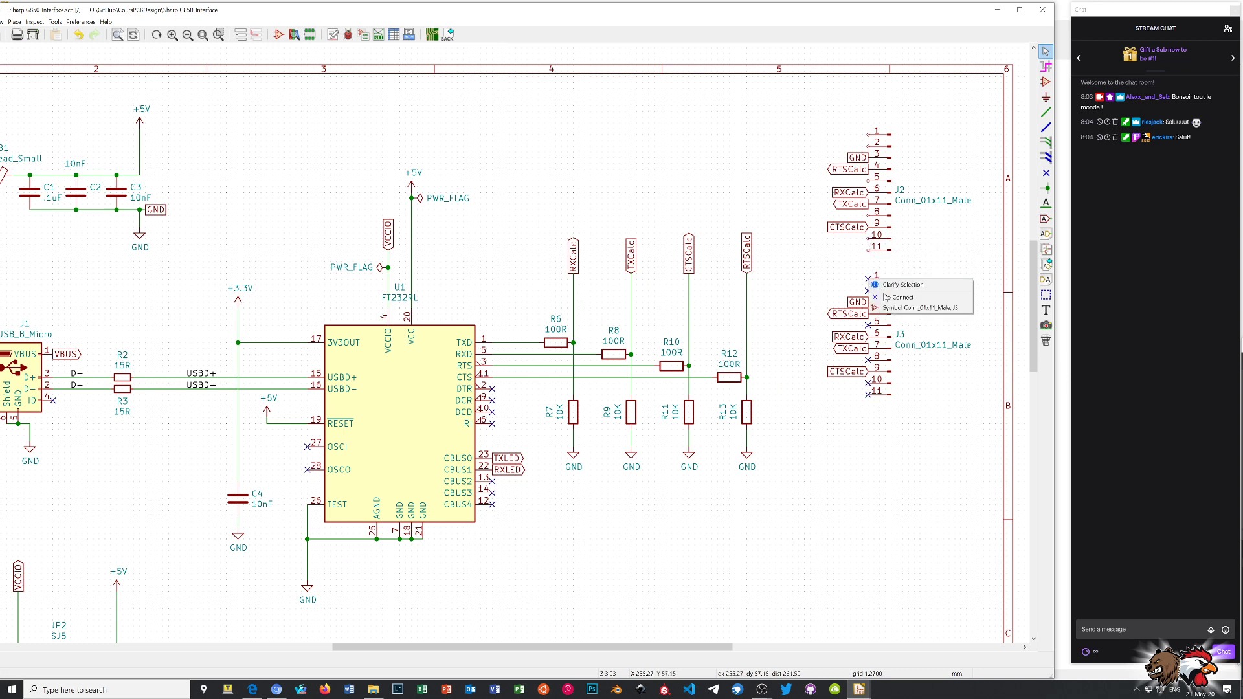
left_click(897, 299)
key("Delete")
left_click(868, 291)
left_click(898, 311)
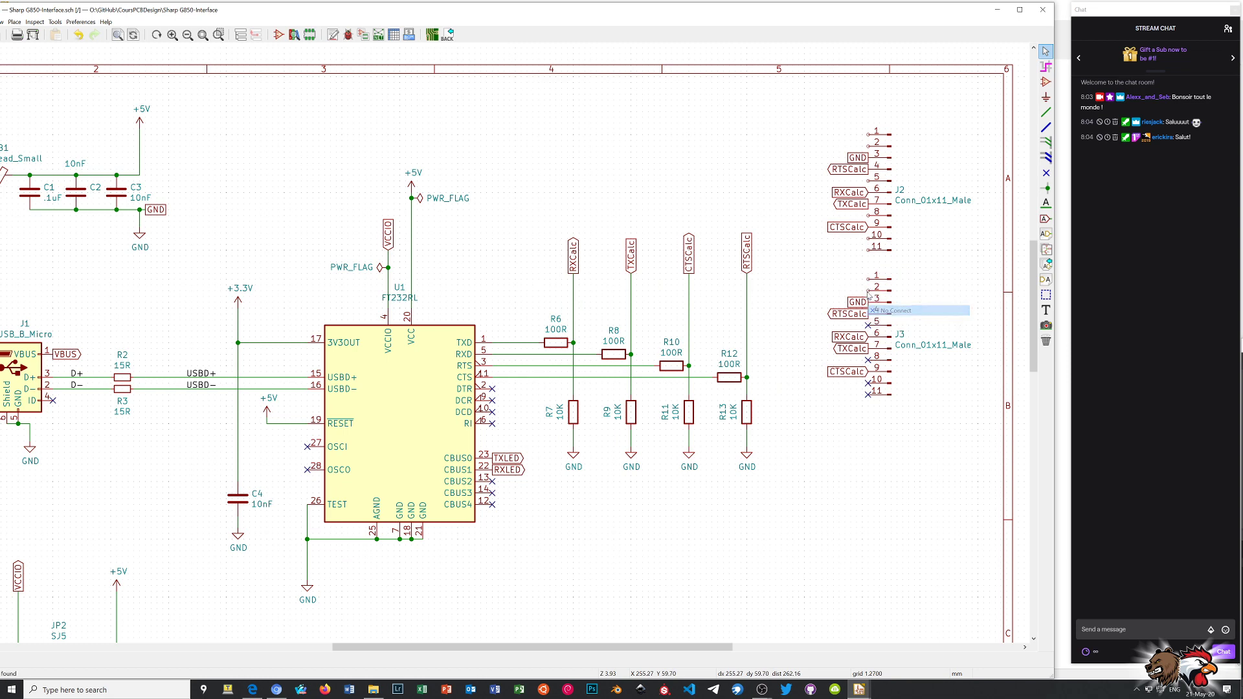
key("Delete")
left_click(868, 326)
left_click(898, 347)
key("Delete")
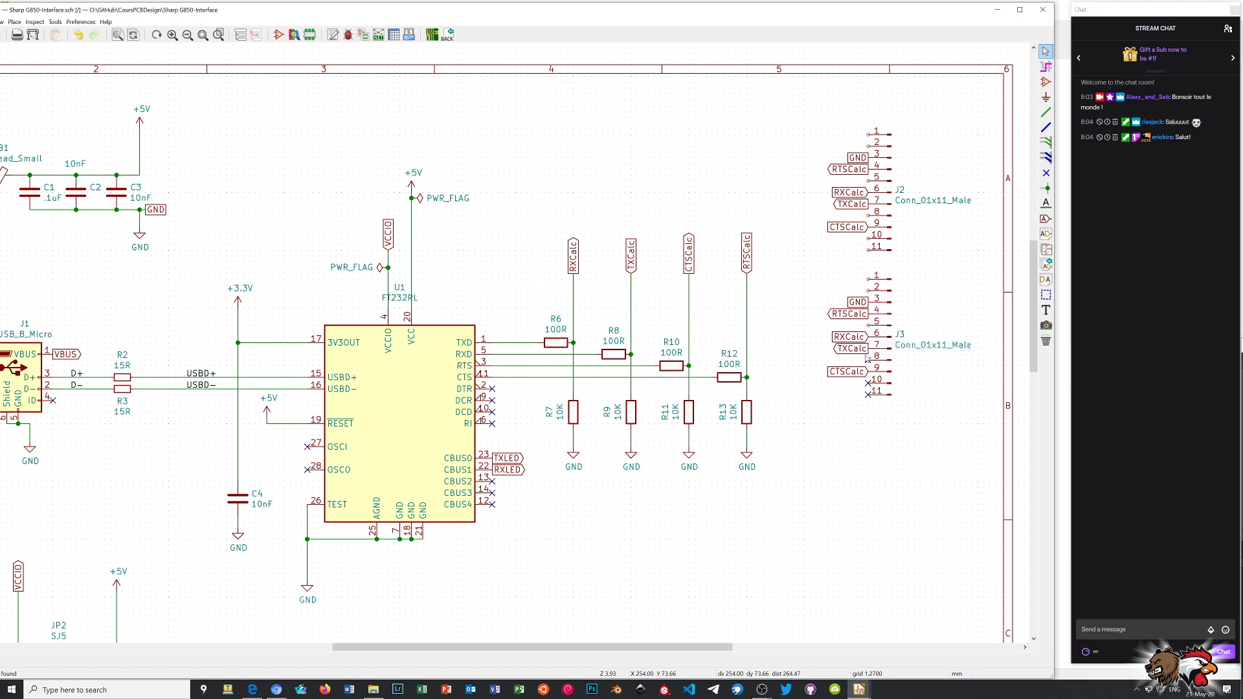
- Delete the no-connect flags from pins 8 and 10 of connector J3
left_click(869, 361)
left_click(894, 381)
key("Delete")
left_click(868, 382)
left_click(894, 366)
left_click(869, 386)
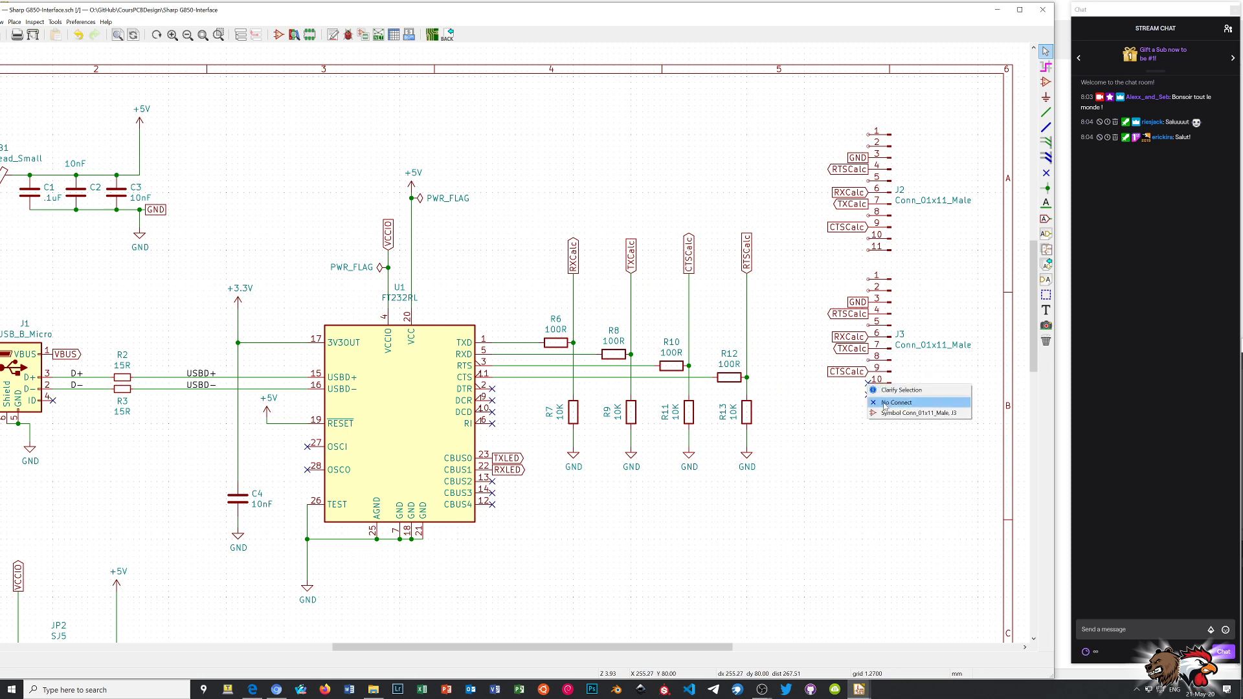
left_click(897, 406)
key("Delete")
- Undo the accidental deletion of connector J3 and delete the no-connect flag from its pin 11
left_click(868, 389)
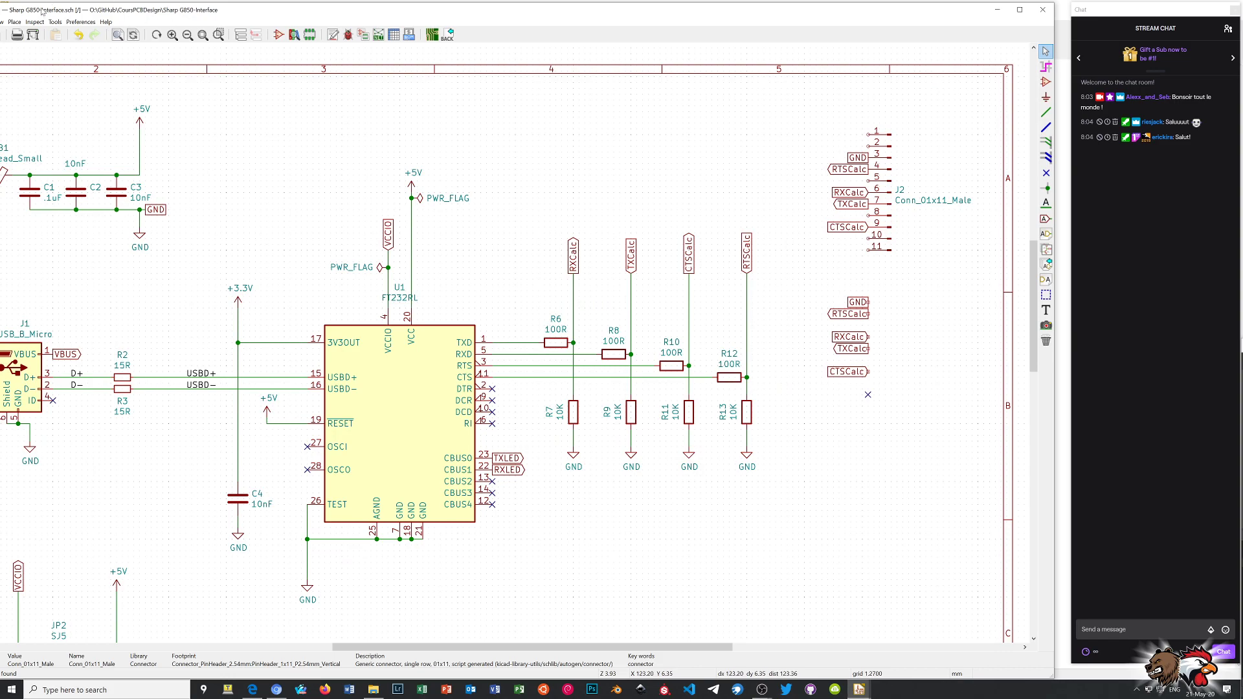
double_click(120, 7)
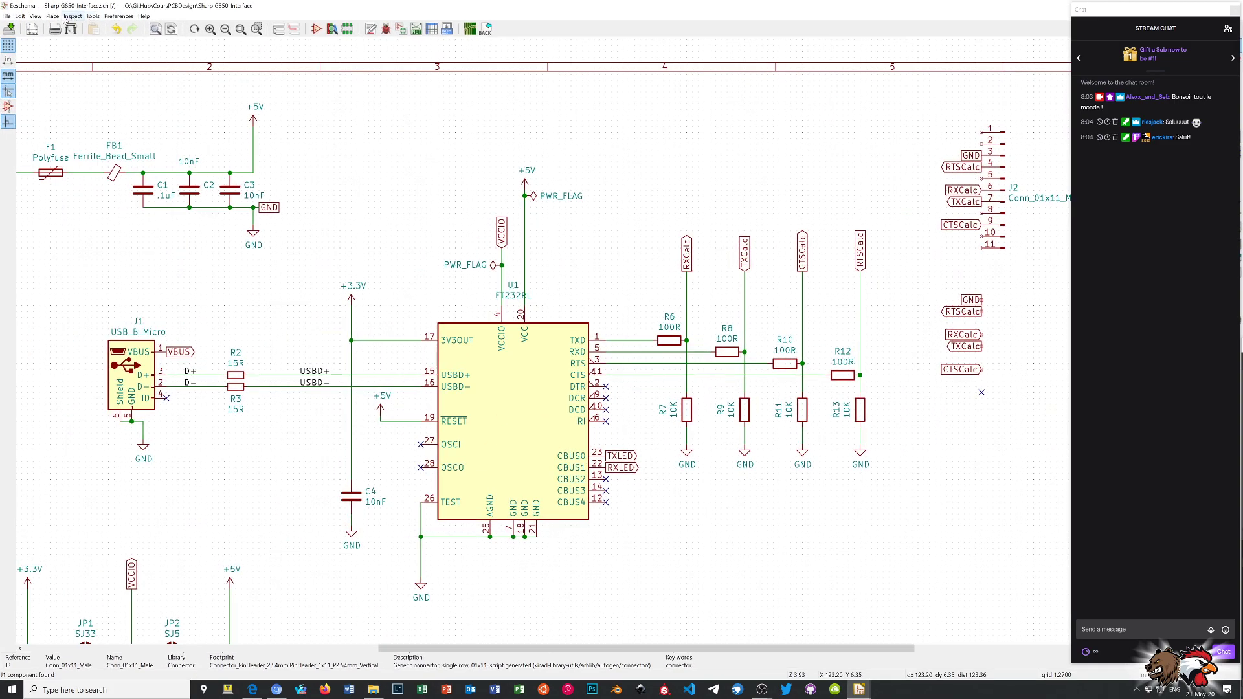
left_click(20, 16)
left_click(39, 25)
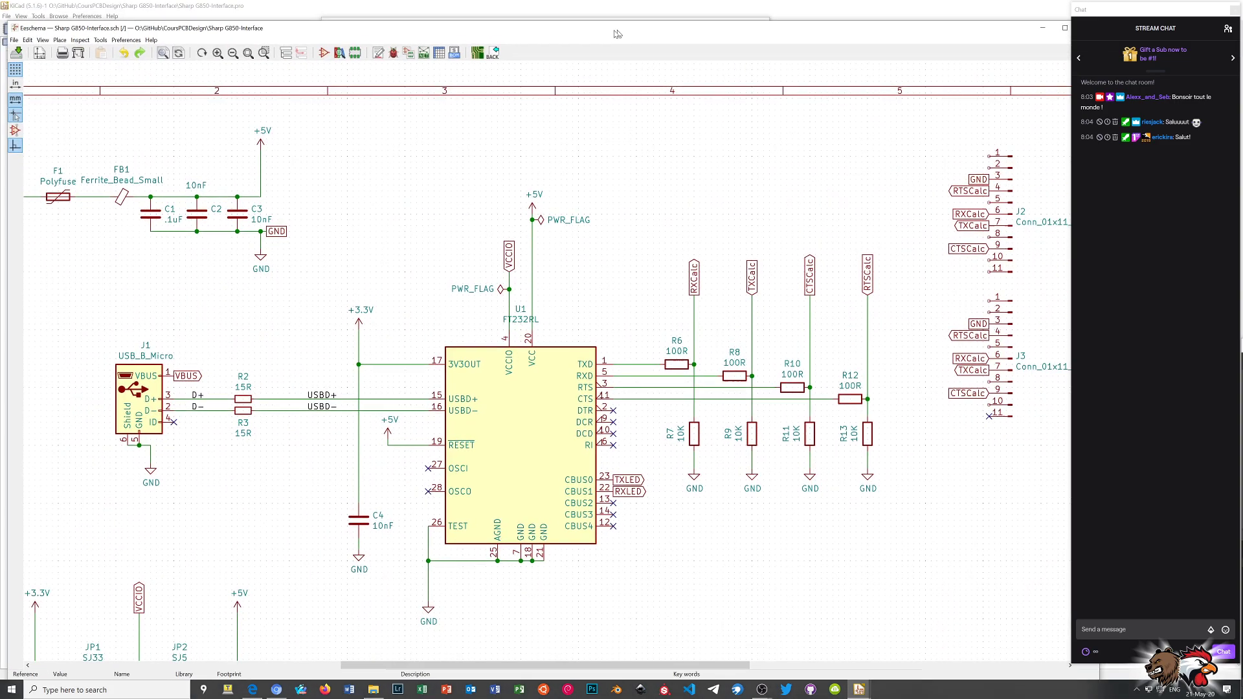
double_click(767, 9)
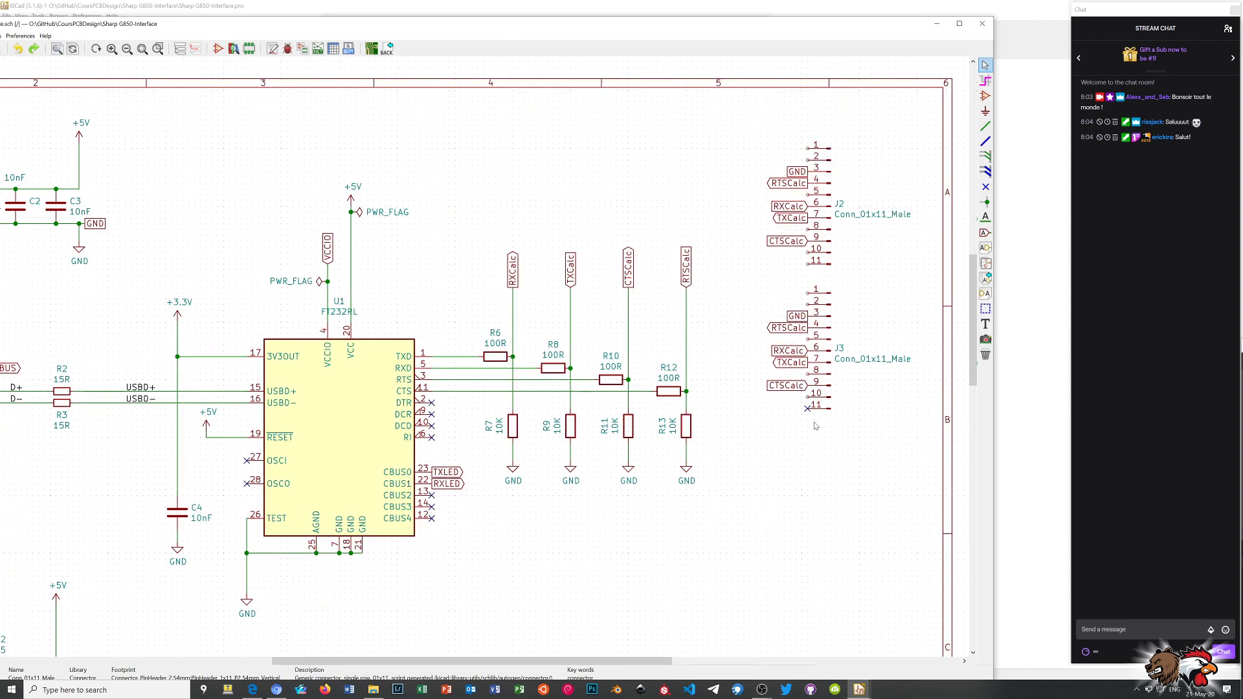
right_click(807, 411)
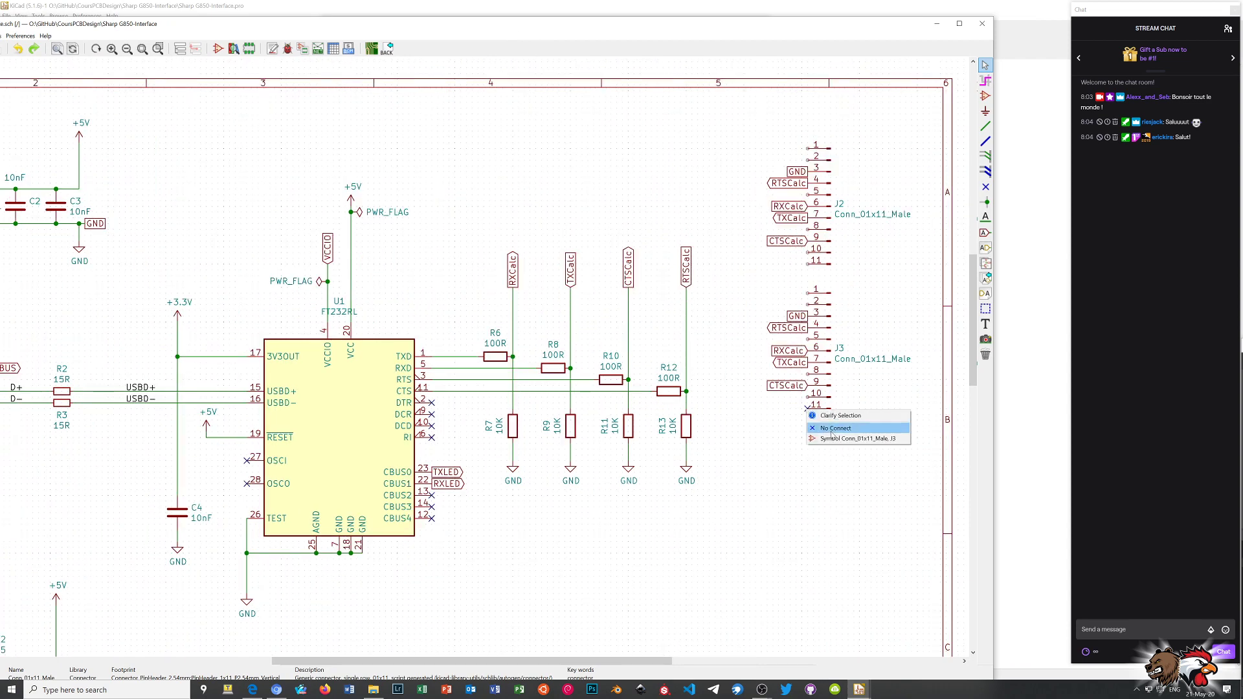
left_click(836, 428)
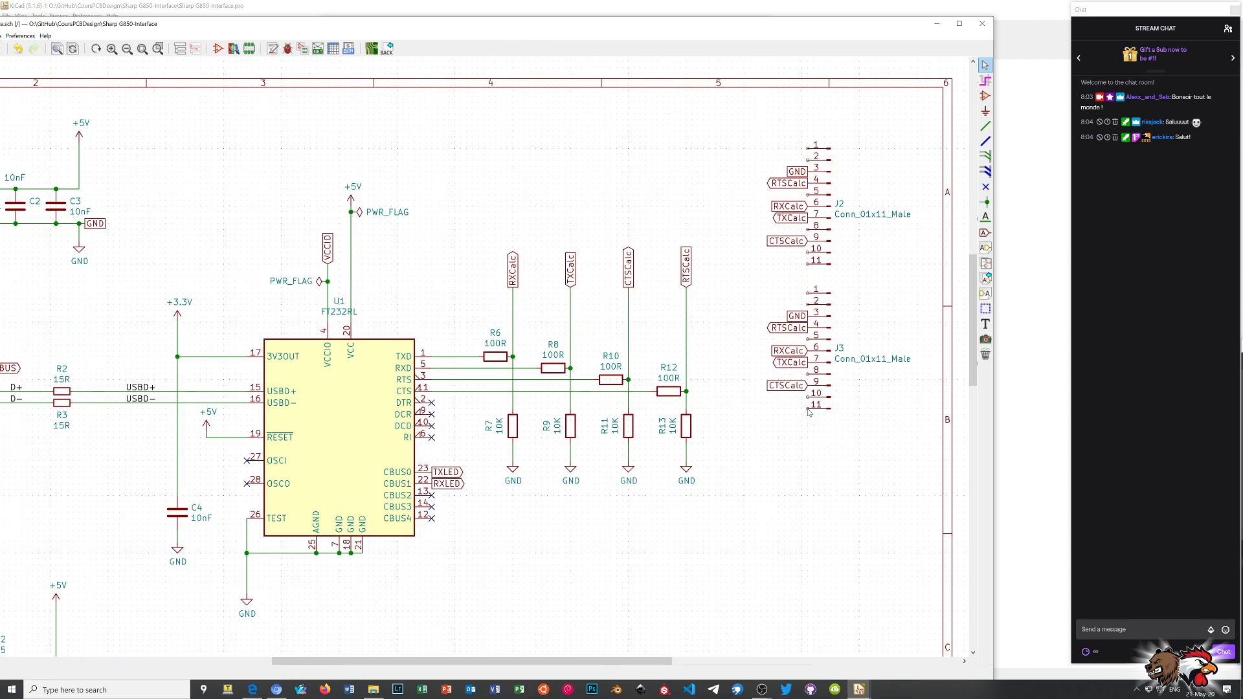
- Place left-oriented passive global labels FG on pin 1 and VCCCalc on pin 2 of connector J2
left_click(983, 234)
left_click(808, 149)
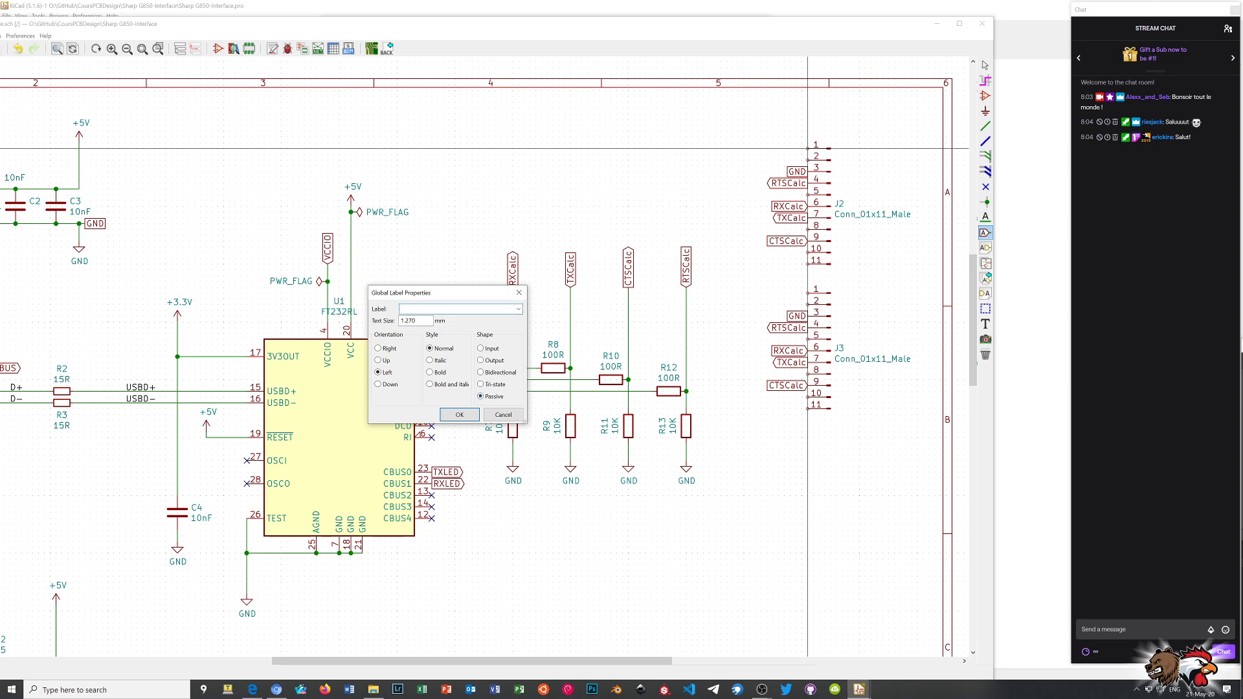
type("FG")
left_click(466, 415)
left_click(808, 148)
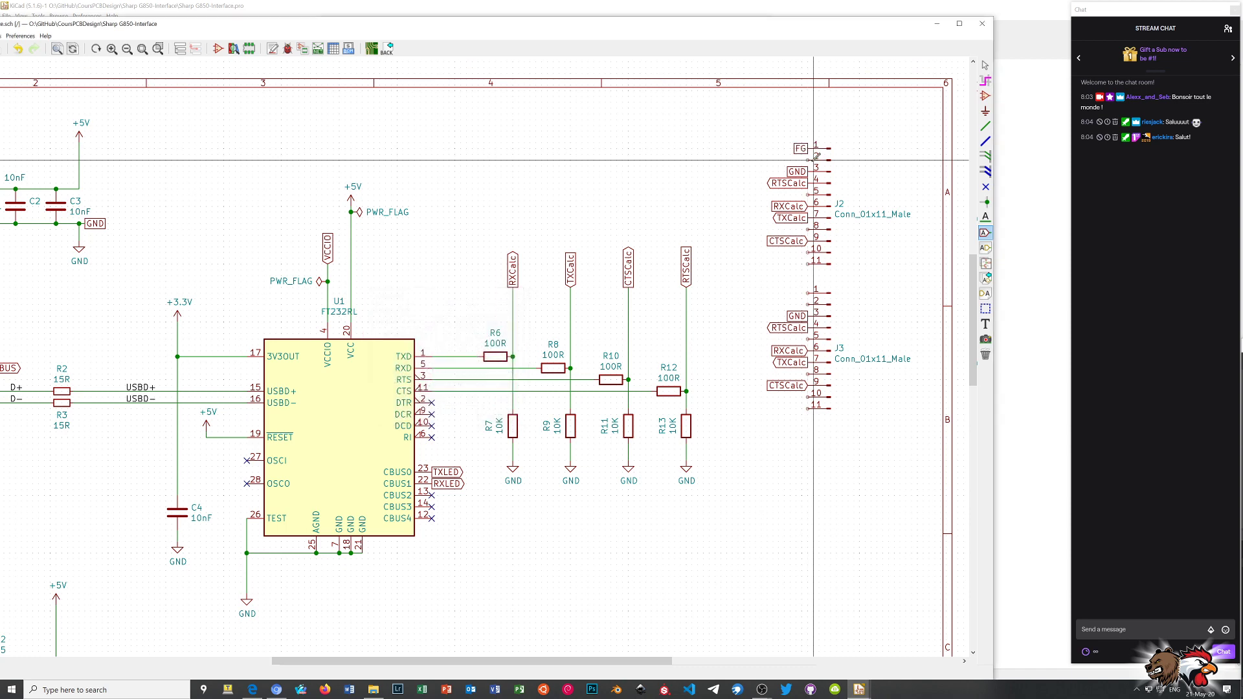
left_click(809, 156)
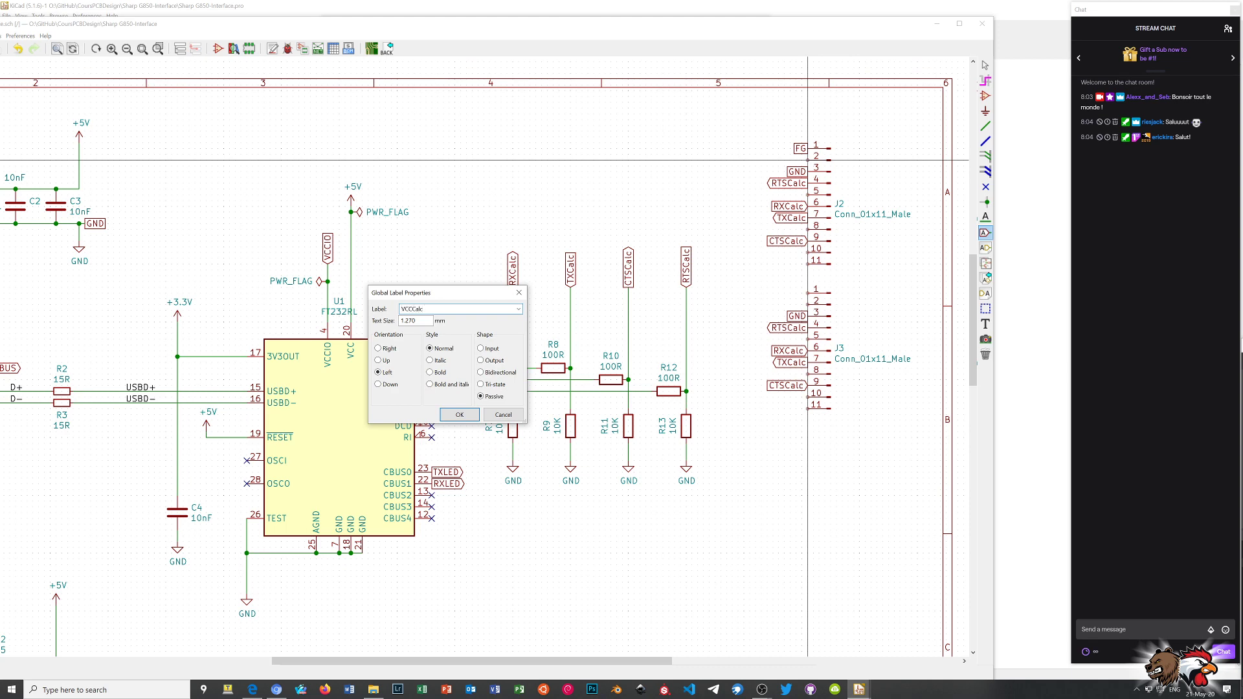
left_click(458, 417)
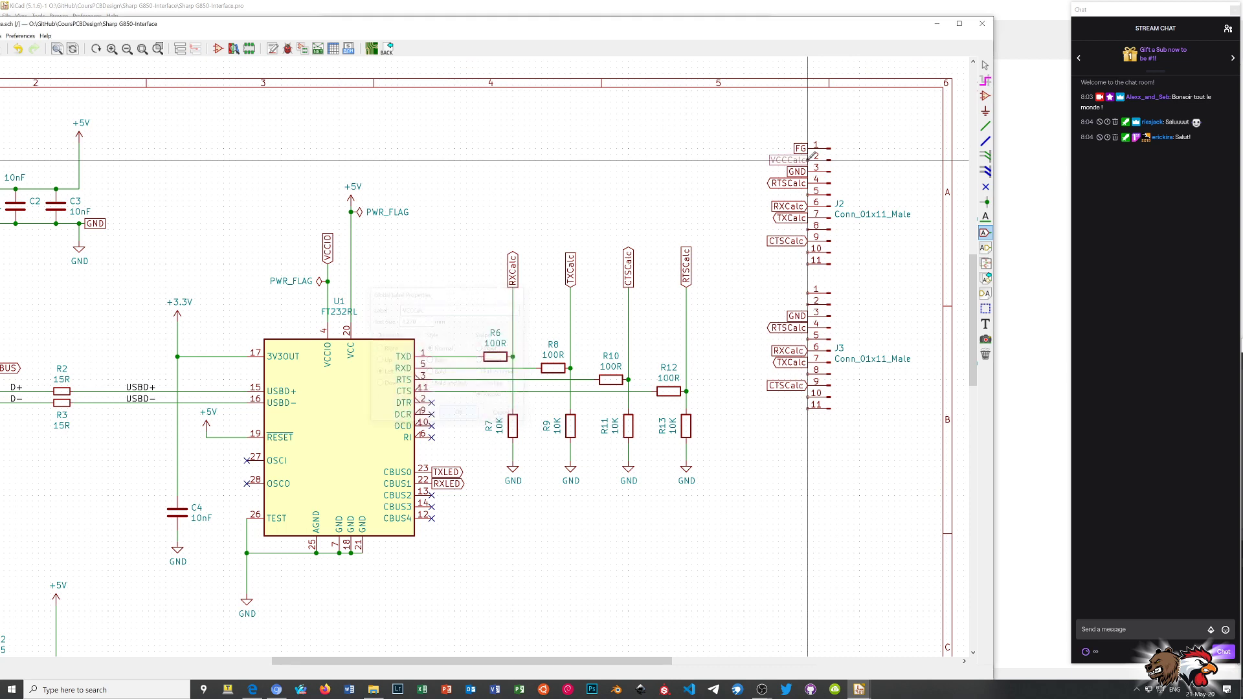
left_click(808, 160)
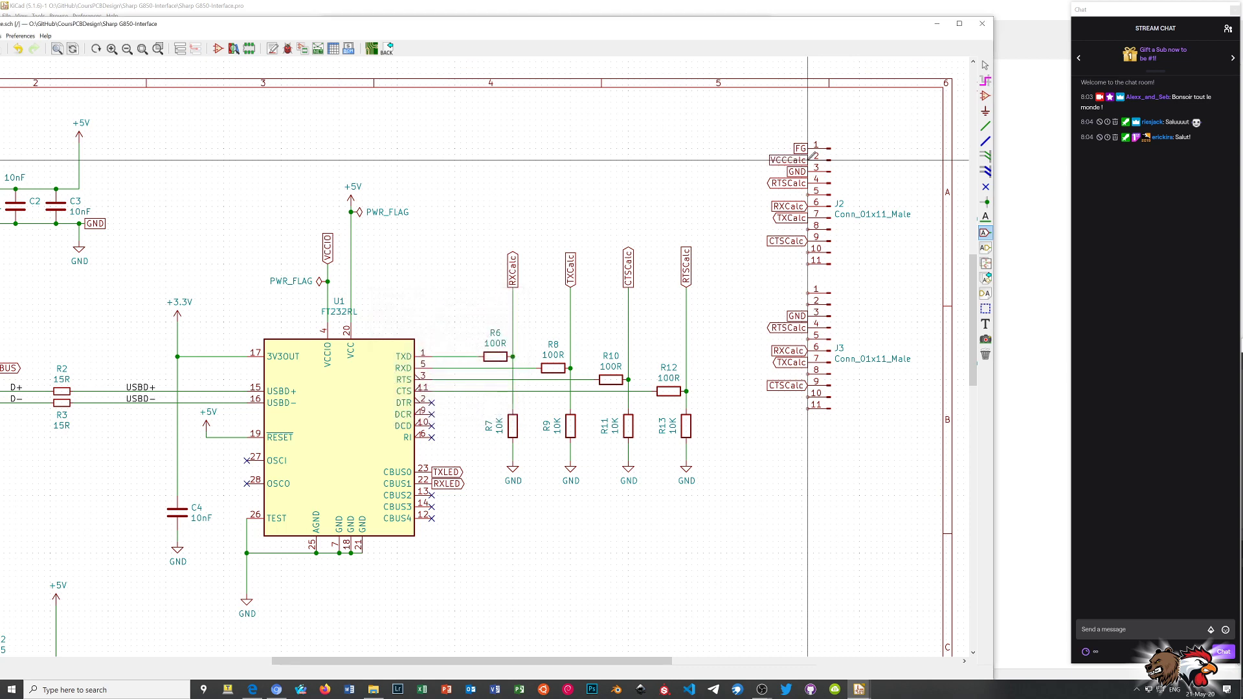
- Place a passive global label DTRCalc on pin 5 of connector J2
left_click(807, 194)
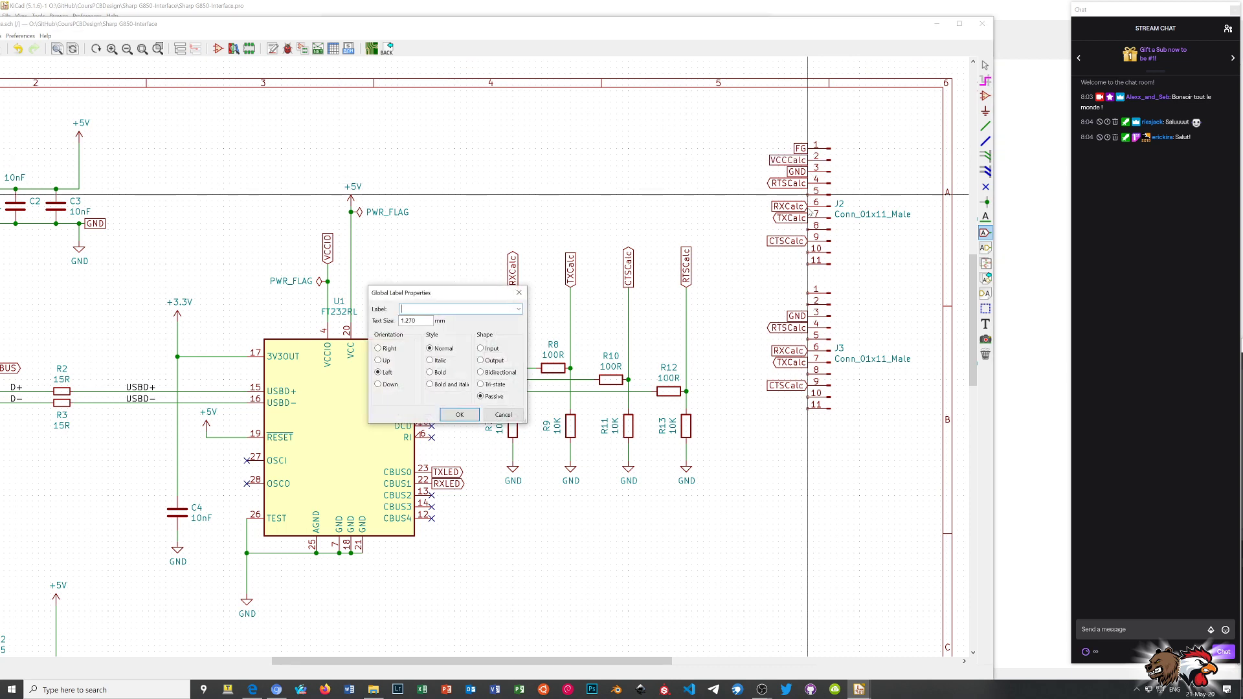
type("DTRCalc")
key("Return")
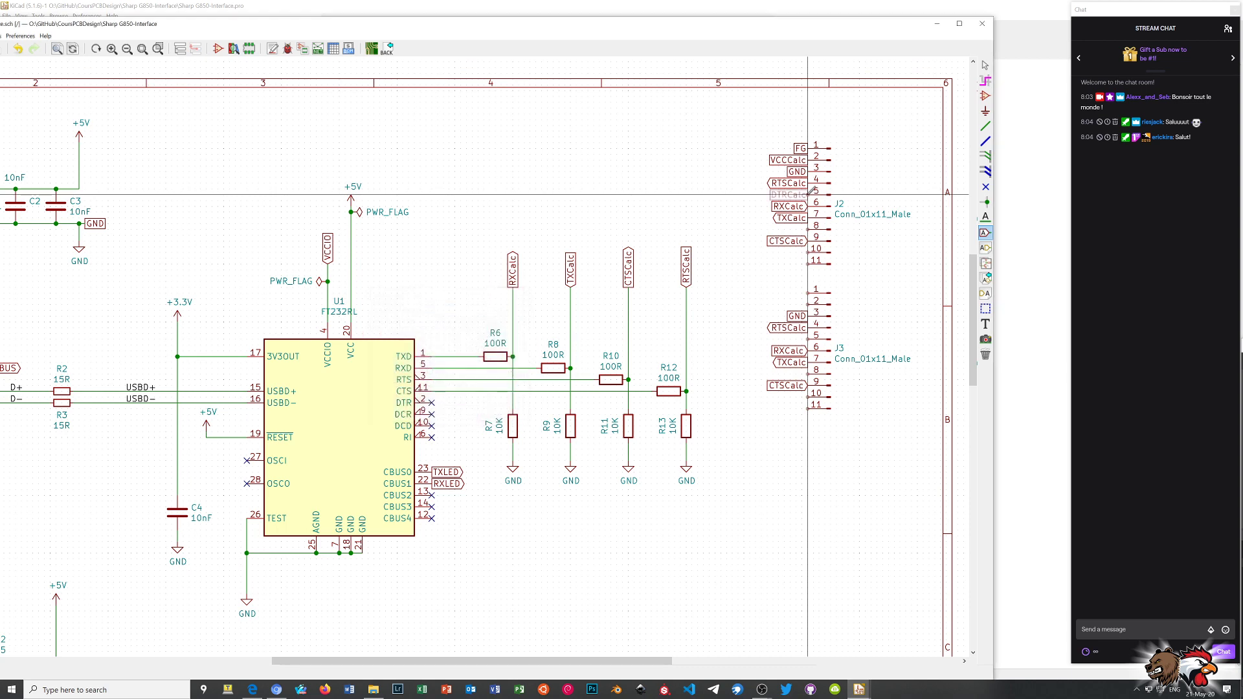
left_click(810, 191)
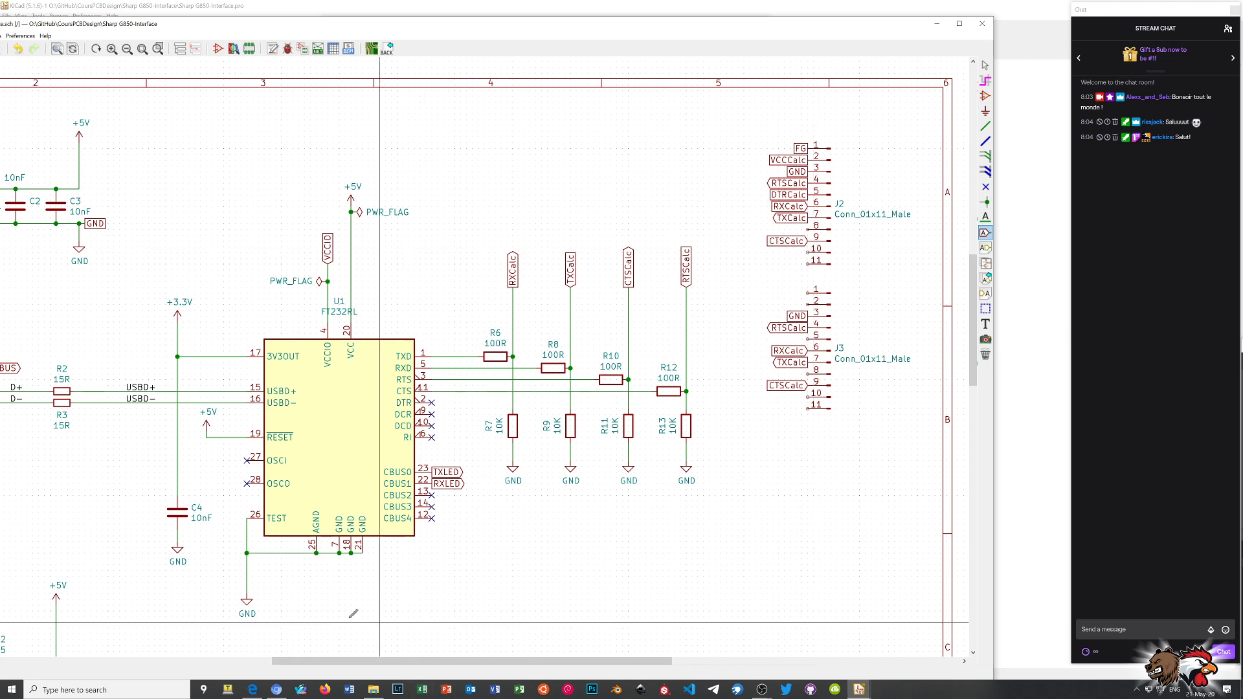
- Switch to File Explorer, open g850 kiss.pdf from the elec\g850_kiss folder, examine its connector pin labels and close the reference windows
left_click(374, 692)
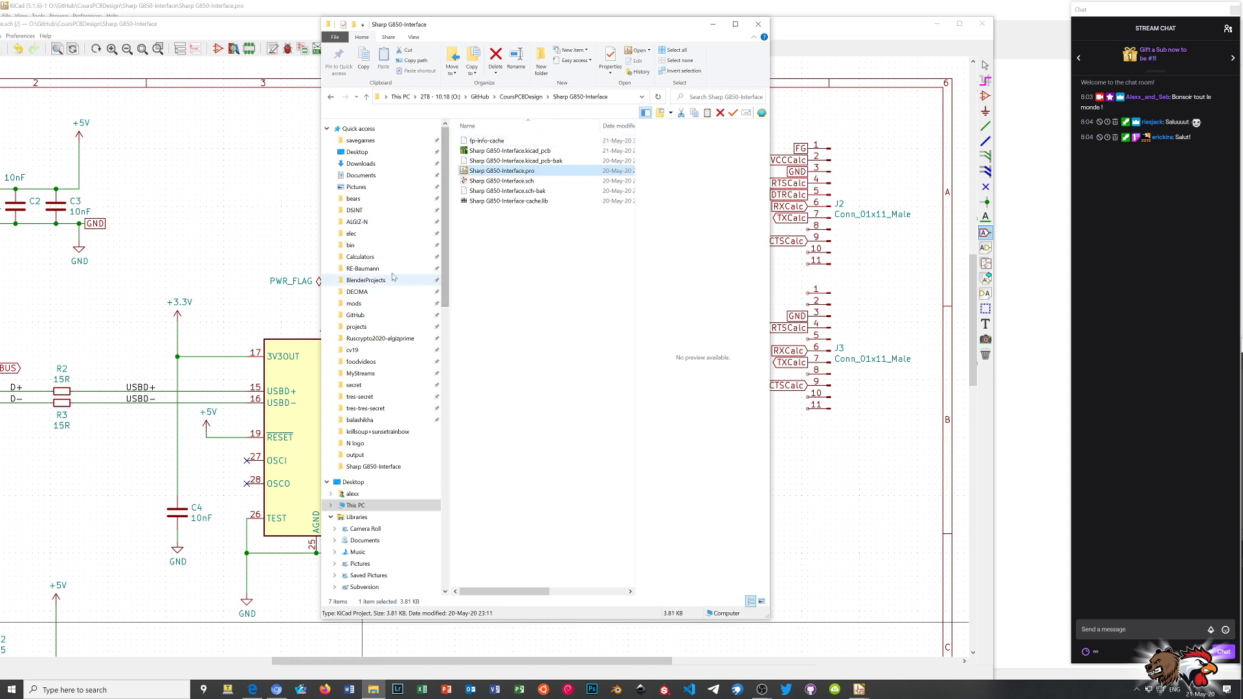
left_click(361, 237)
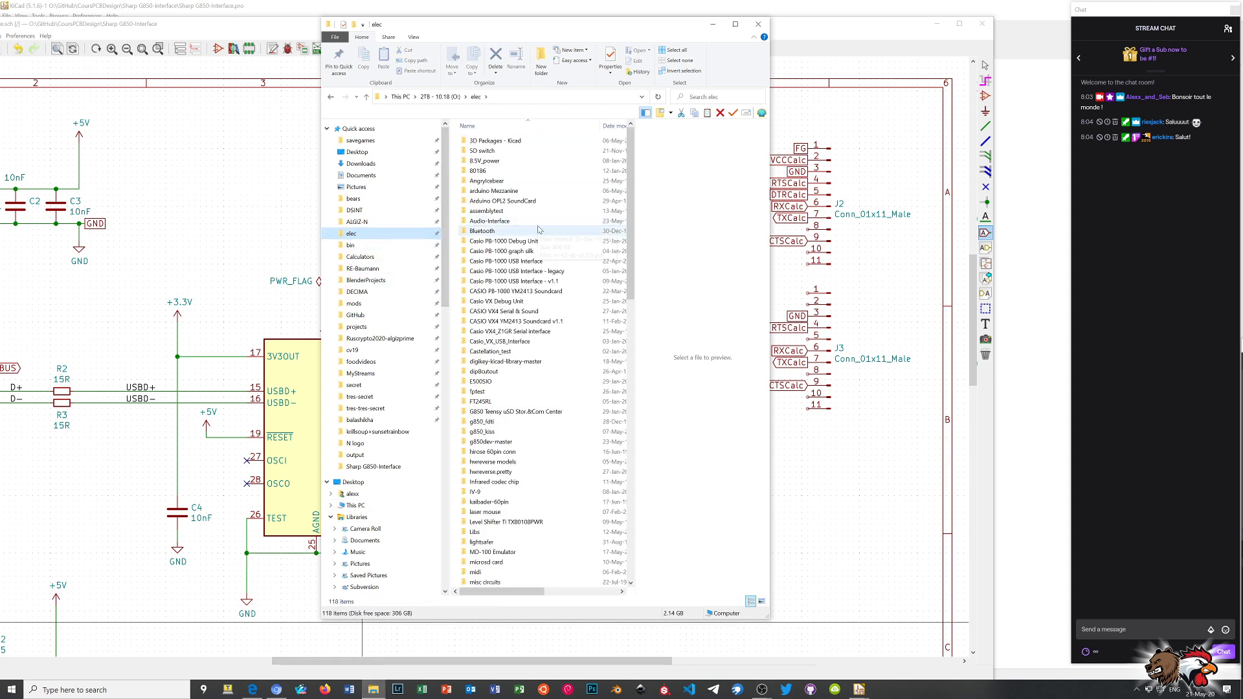
scroll(537, 231, "down", 4)
scroll(537, 232, "down", 5)
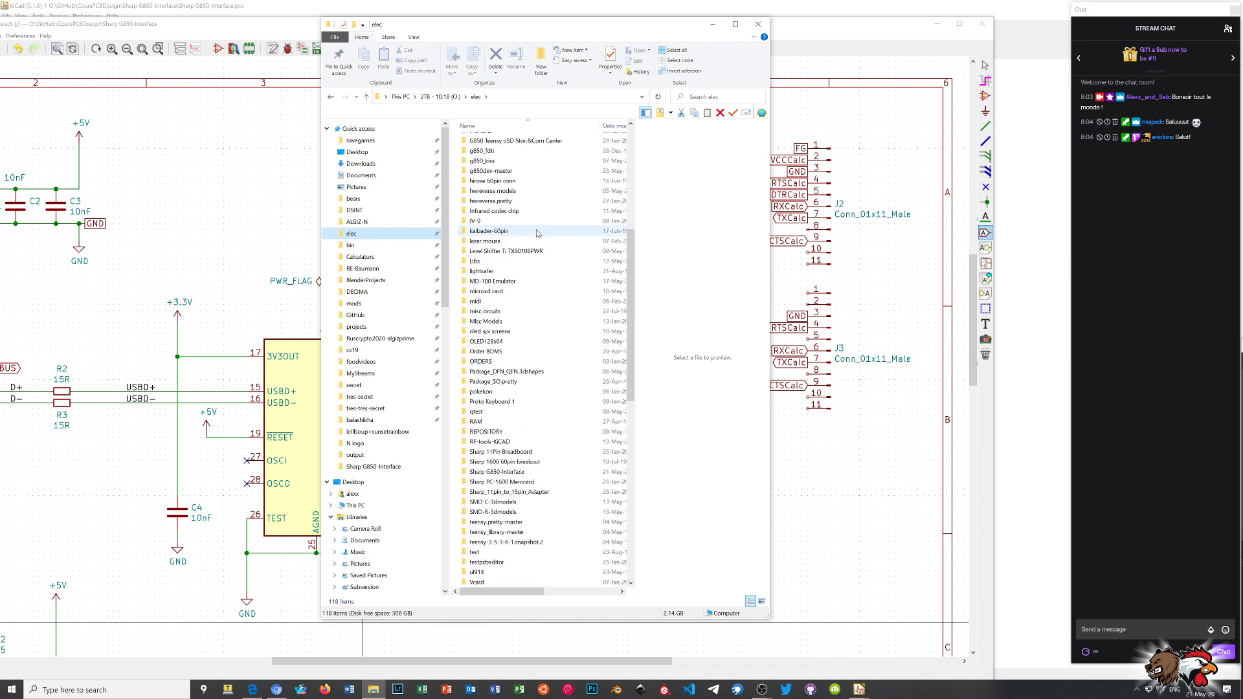
scroll(537, 232, "up", 2)
double_click(492, 220)
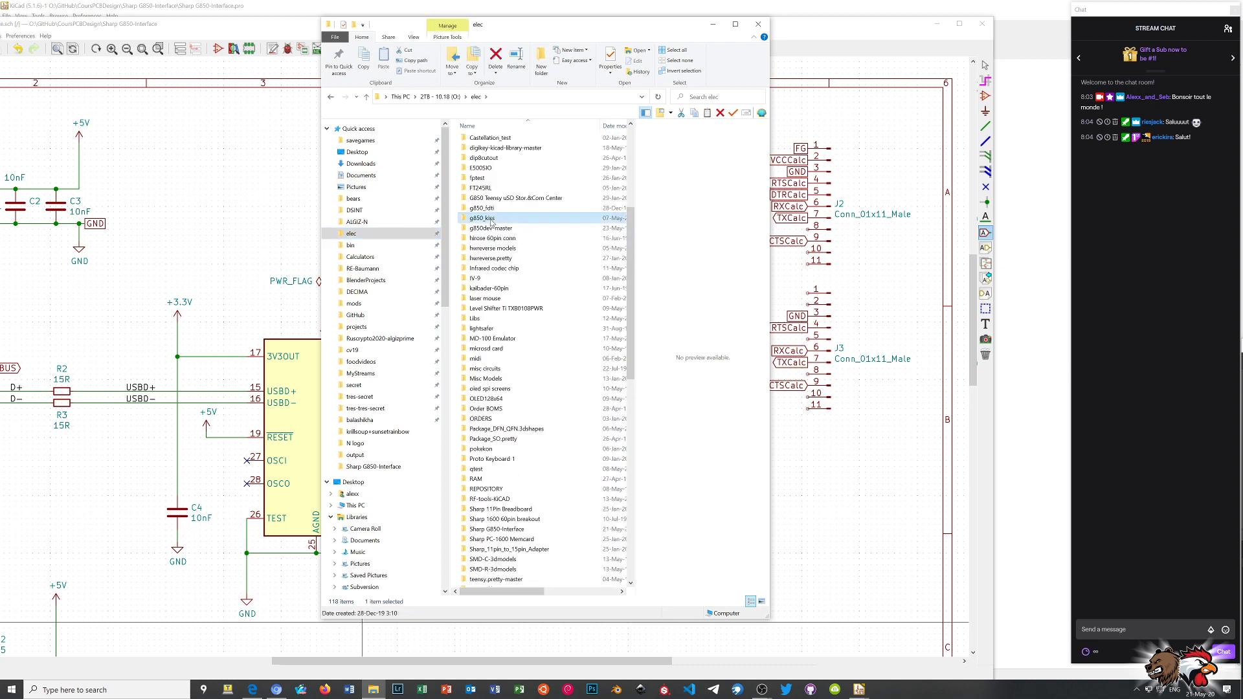
double_click(490, 222)
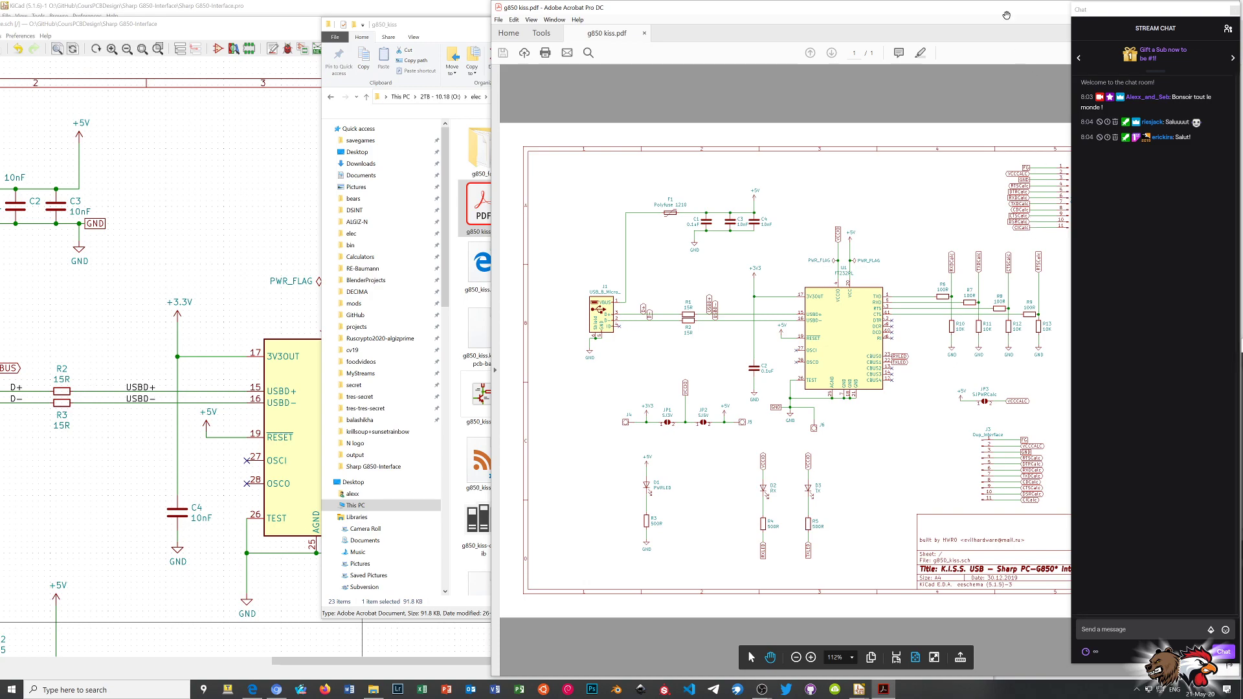
left_click_drag(996, 9, 574, 30)
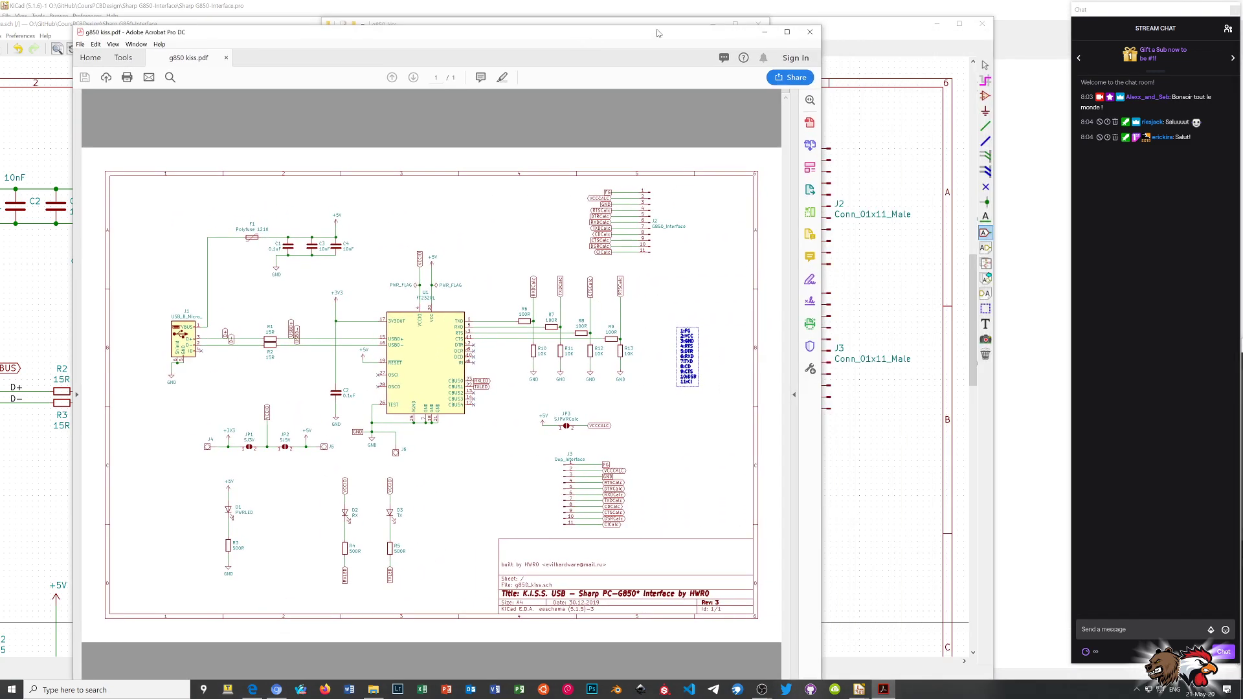
left_click(812, 23)
left_click(760, 23)
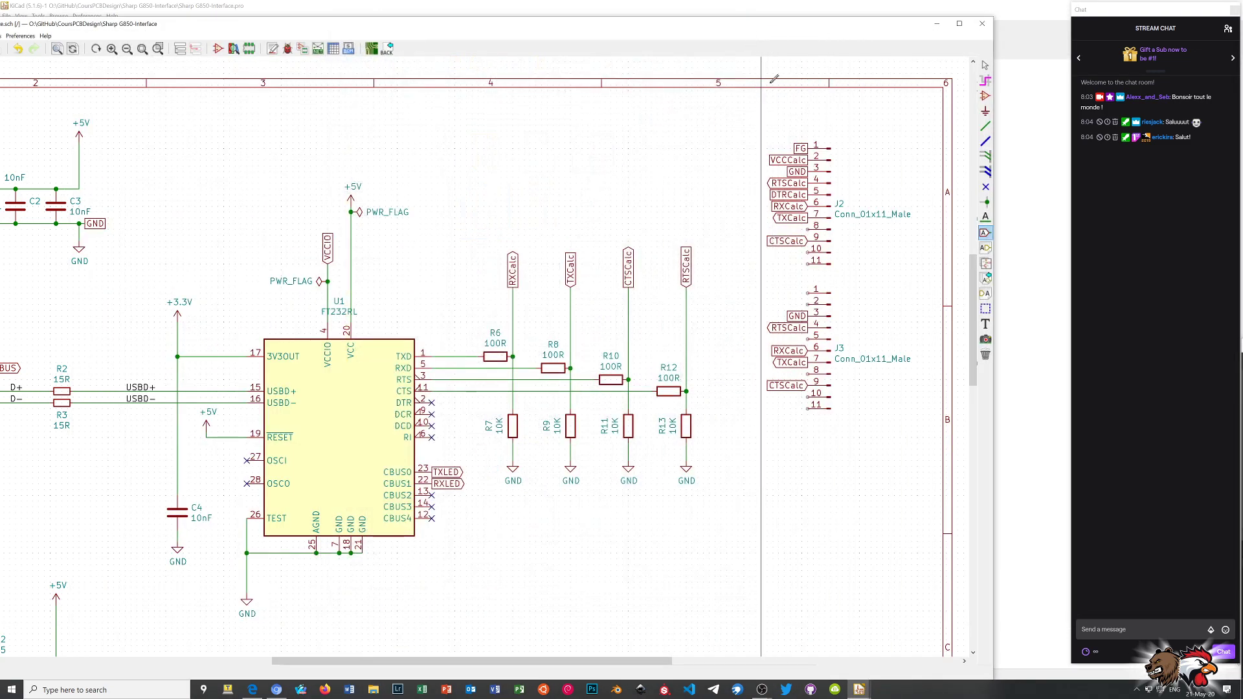
- Place a passive global label CDCalc on pin 8 of connector J2
left_click(809, 228)
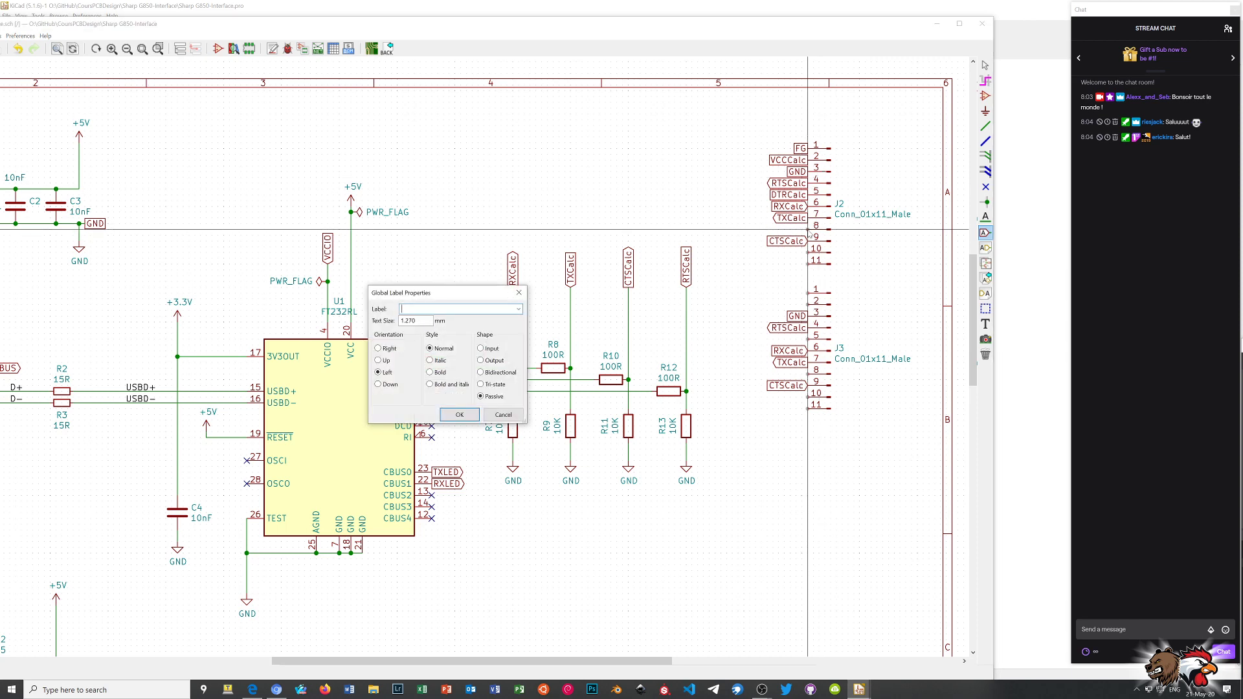
type("CDCalc")
left_click(459, 415)
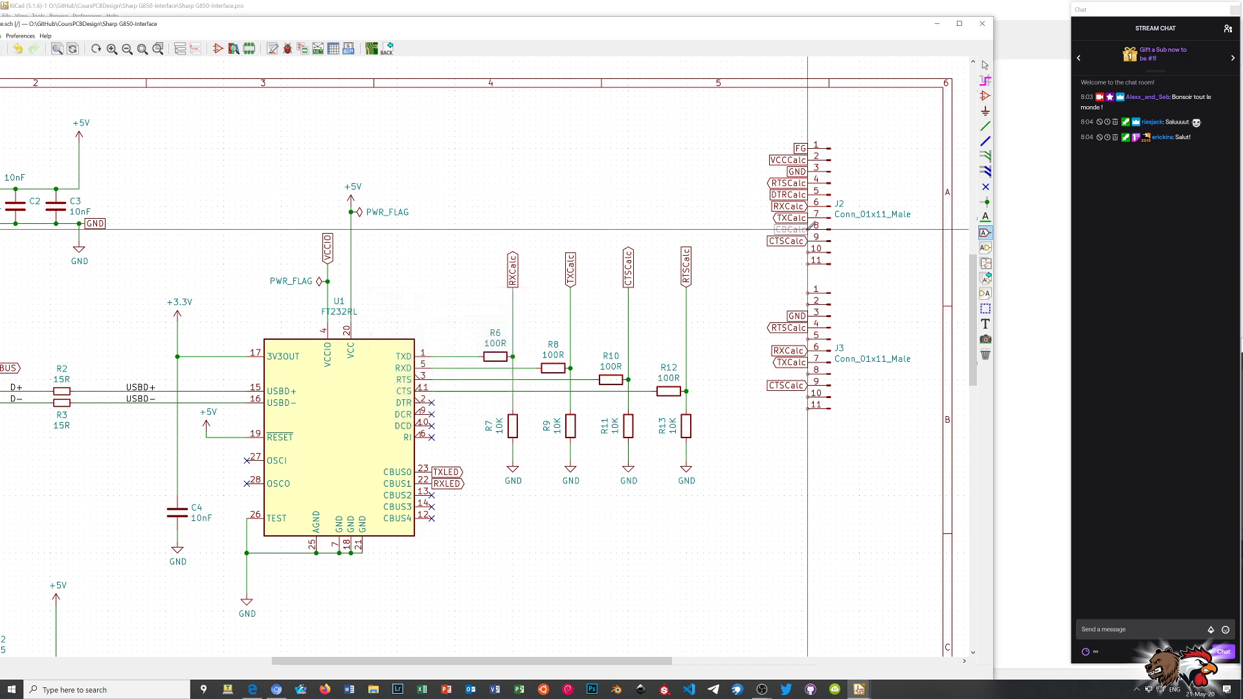
left_click(809, 229)
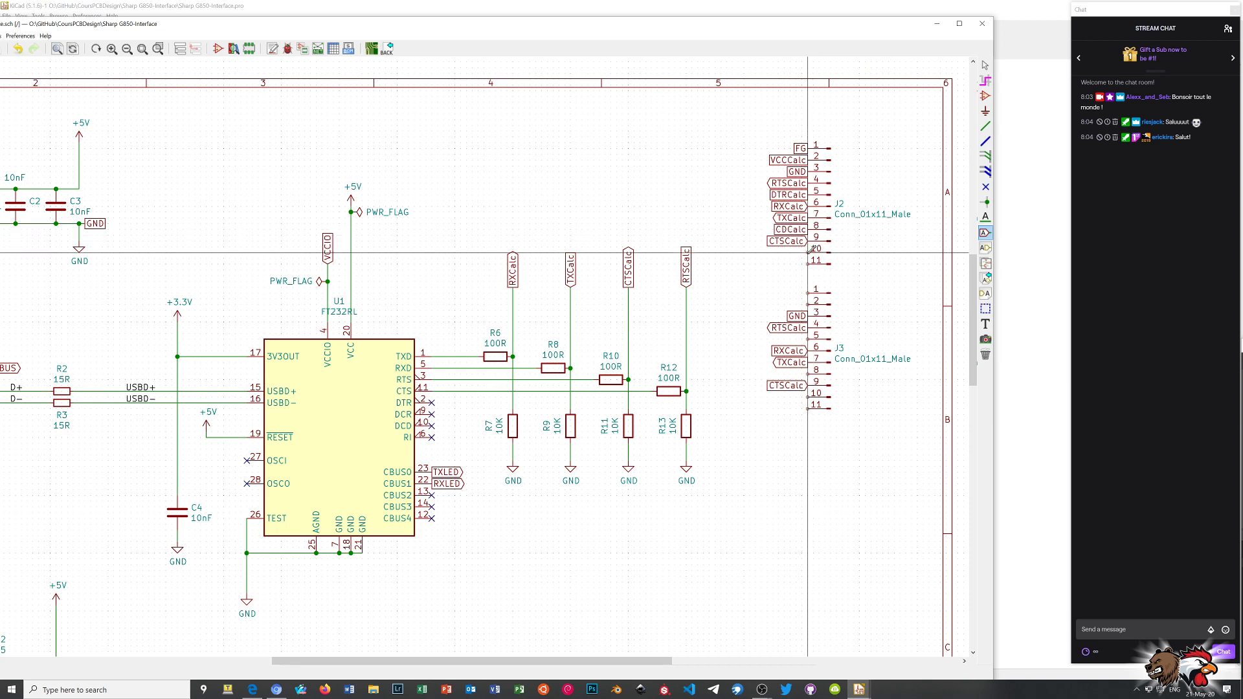
- Place passive global labels DSR on pin 10 and CICalc on pin 11 of connector J2, and end label placement
left_click(809, 252)
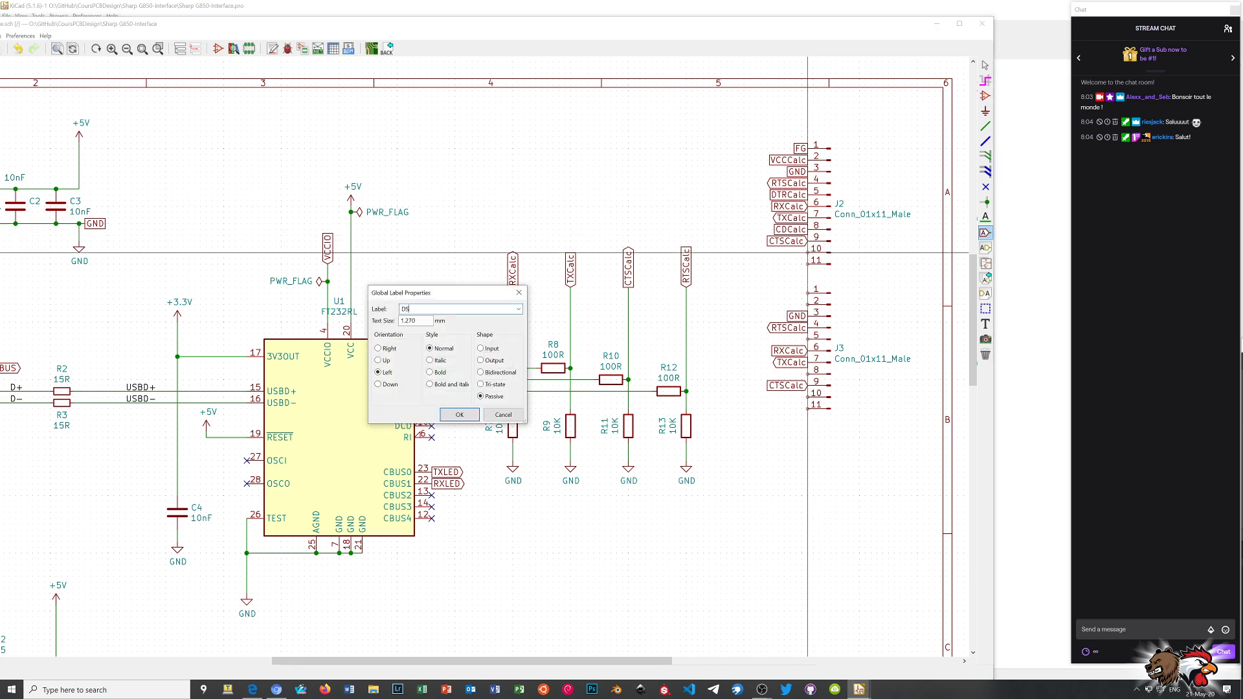
left_click(457, 416)
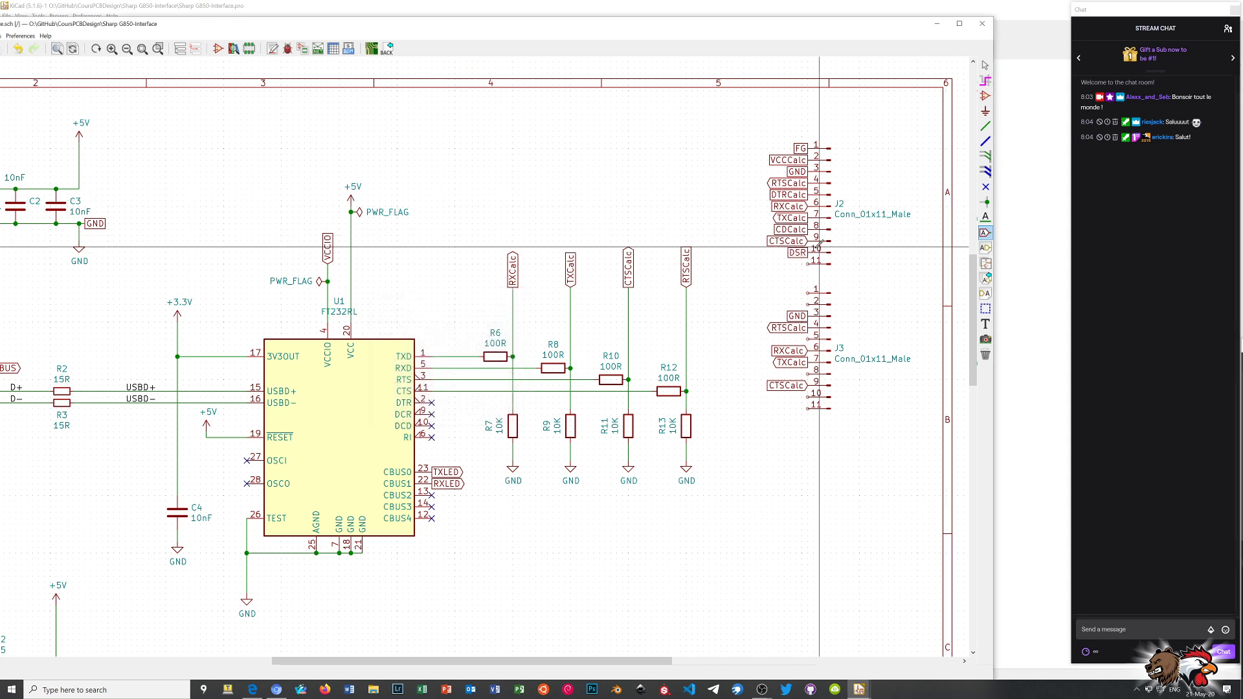
left_click(810, 252)
left_click(809, 264)
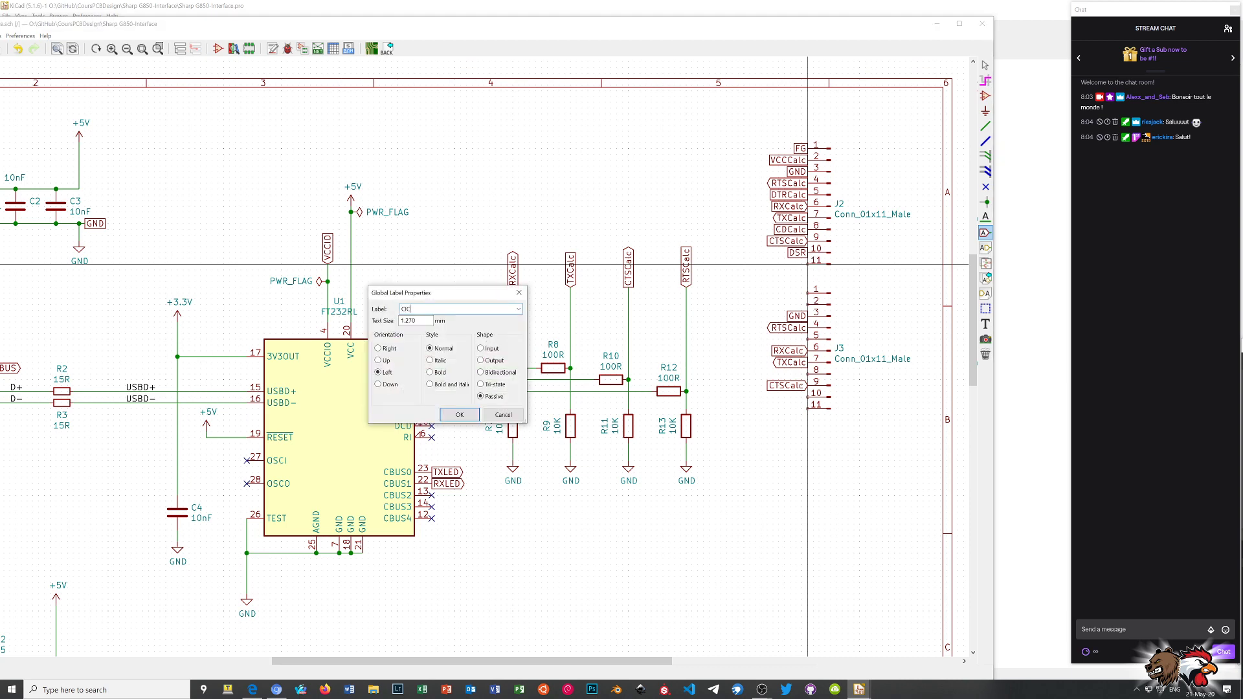
key("Return")
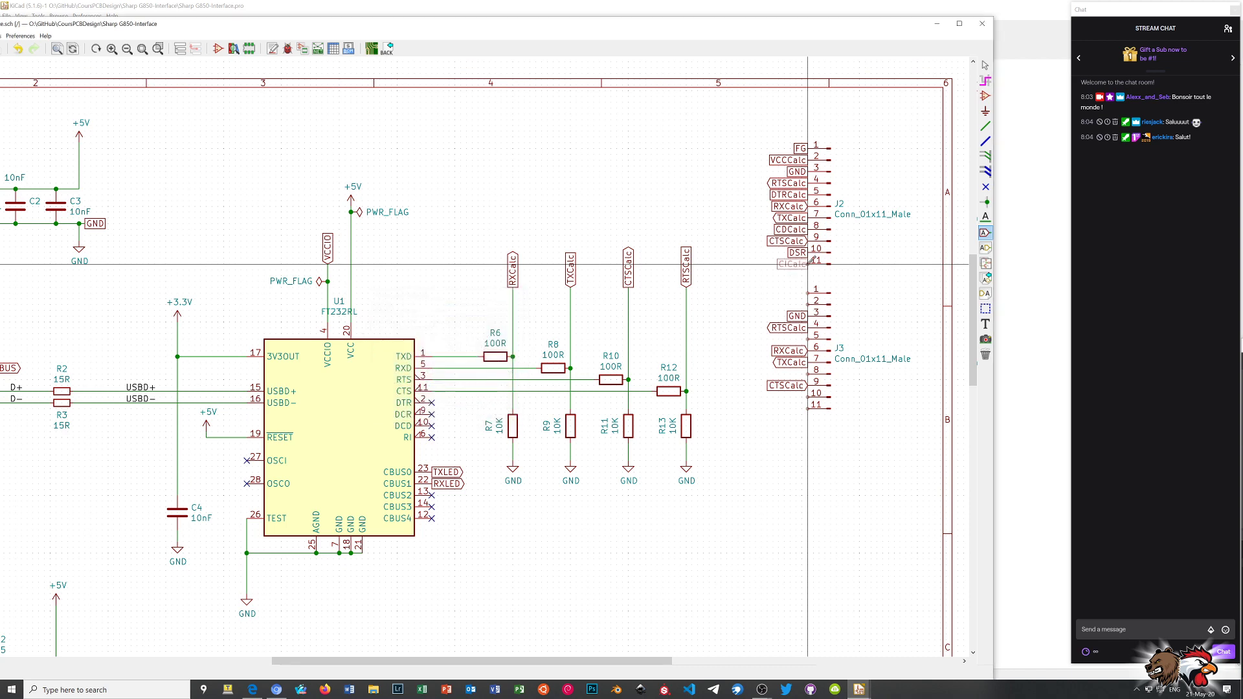
left_click(809, 262)
right_click(797, 287)
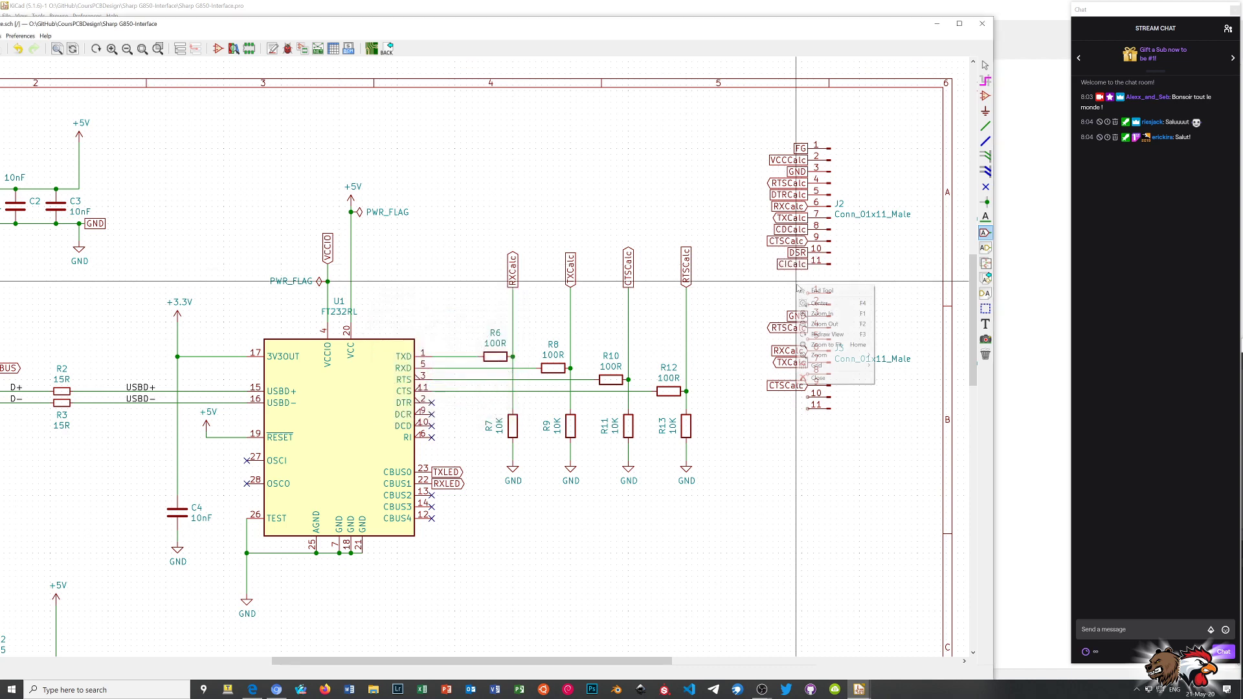
left_click(821, 291)
- Rename the global label DSR on J2's pin 10 to DSRCalc
double_click(801, 253)
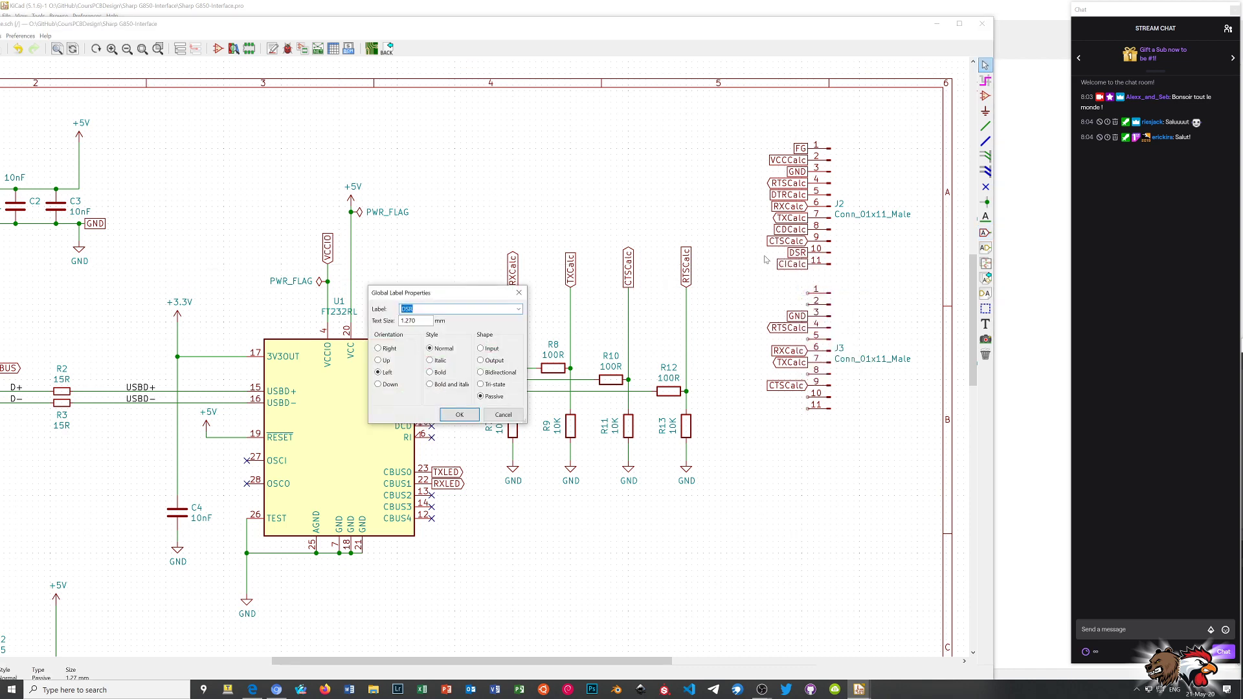
left_click(431, 310)
key("Return")
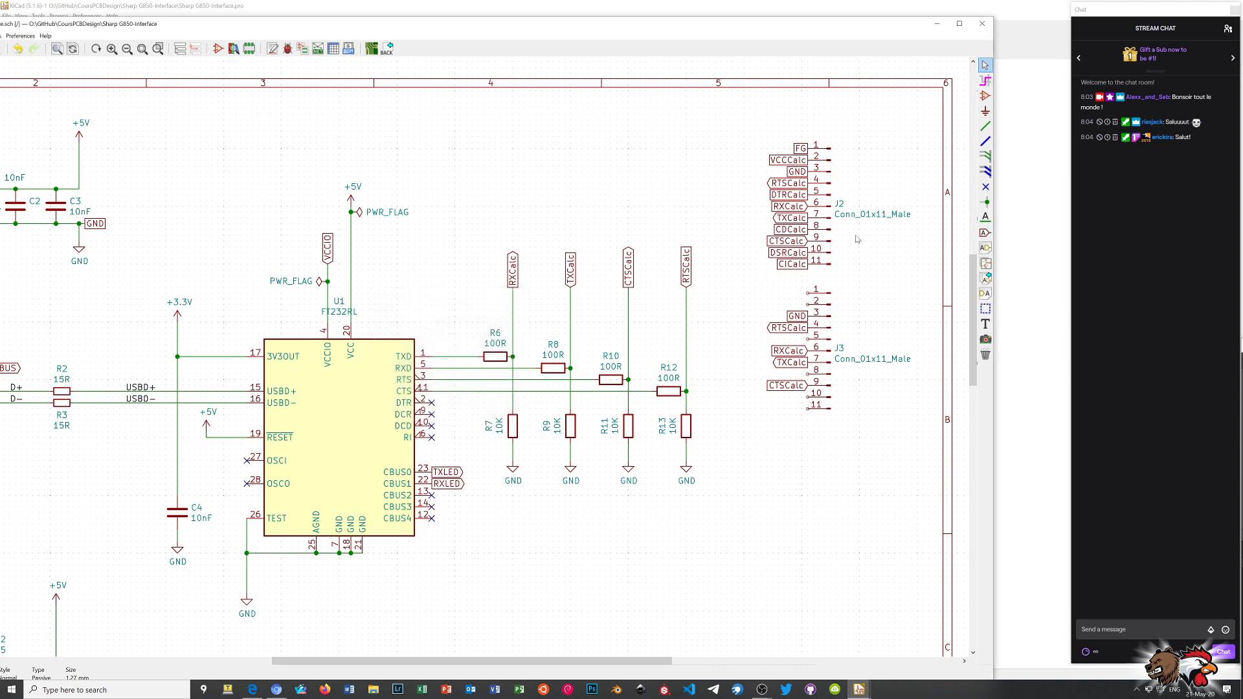
- Place a passive, left-oriented global label FG on pin 1 of connector J3
left_click(986, 233)
left_click(808, 292)
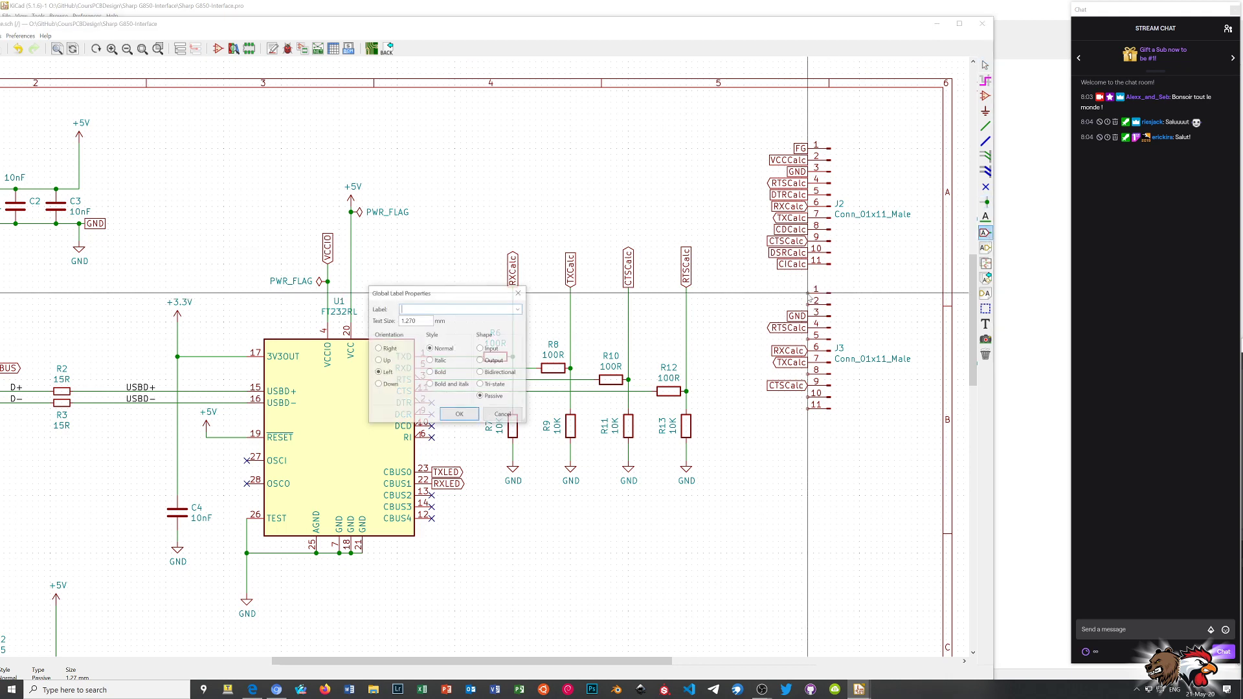
left_click(519, 310)
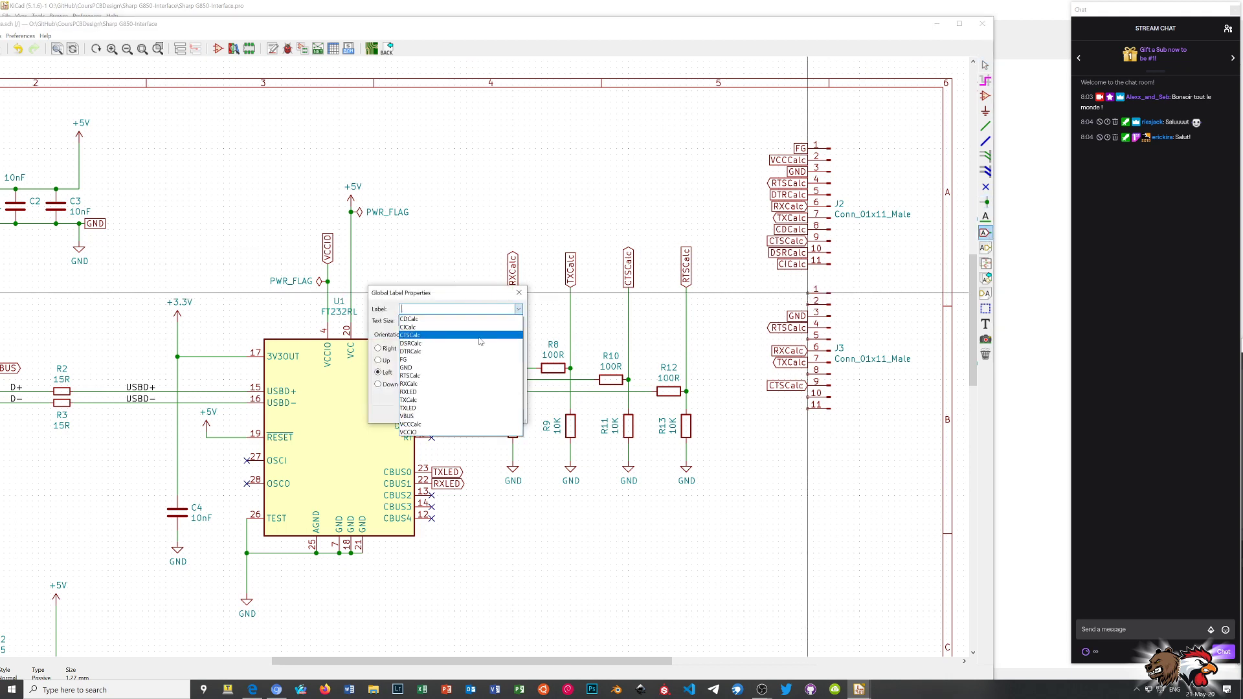
left_click(457, 369)
left_click(459, 414)
scroll(711, 289, "right", 2, "ctrl")
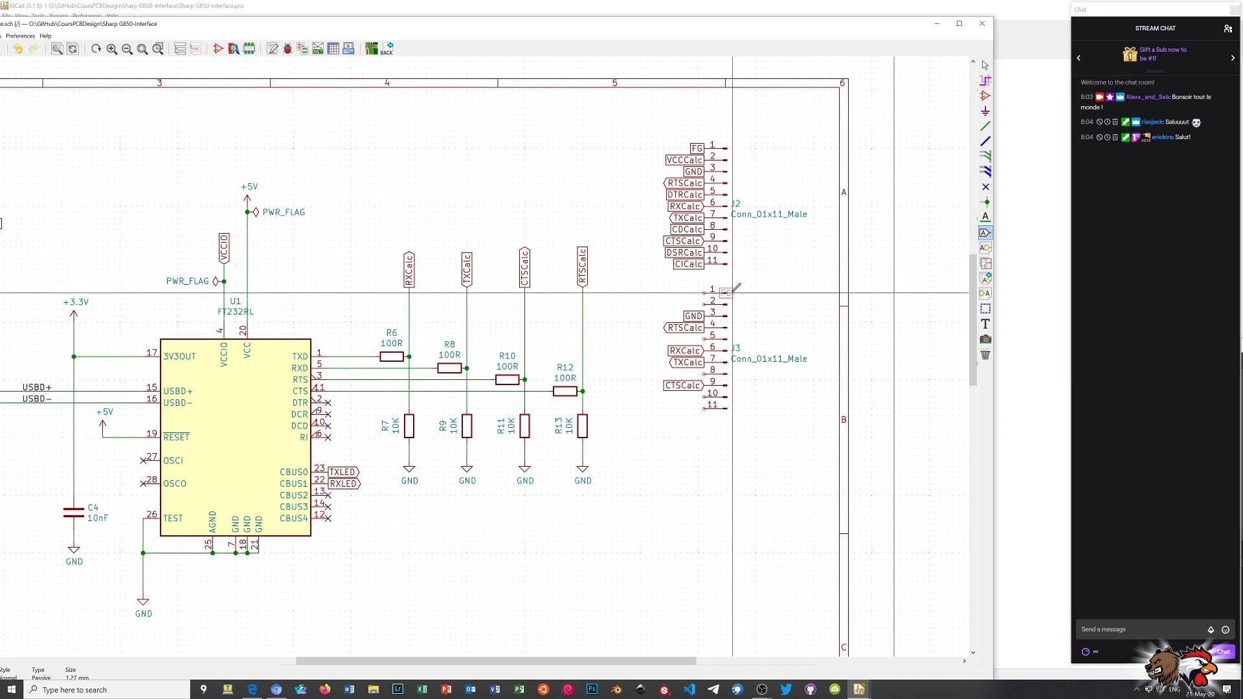
left_click(711, 289)
- Place a passive global label VCCCalc on pin 2 of connector J3
left_click(583, 315)
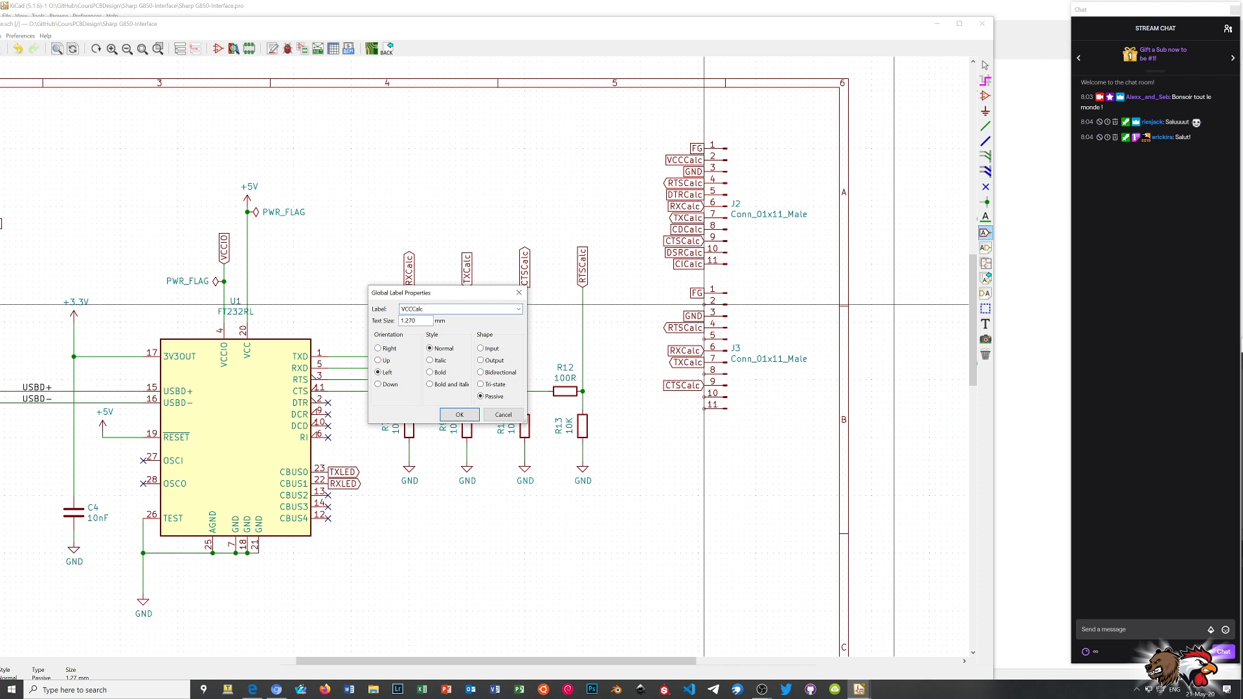
type("VCCCalc")
left_click(459, 414)
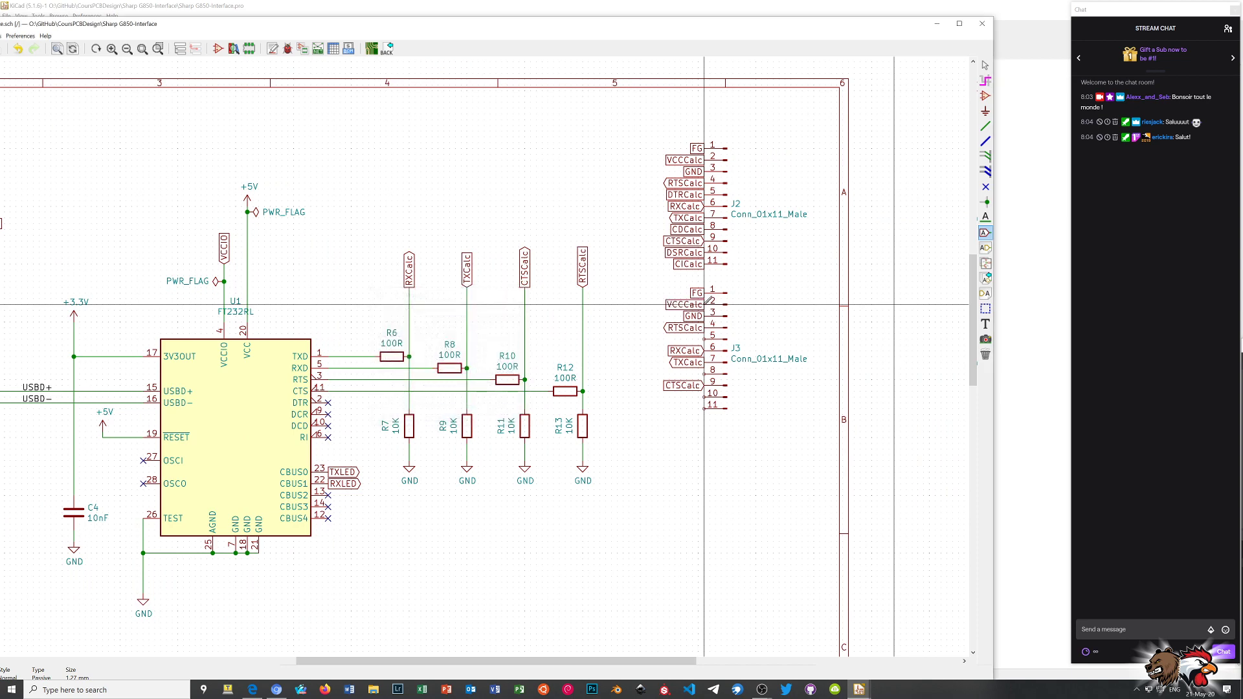
left_click(709, 301)
- Place a passive global label DTRCalc on pin 5 of connector J3
left_click(708, 336)
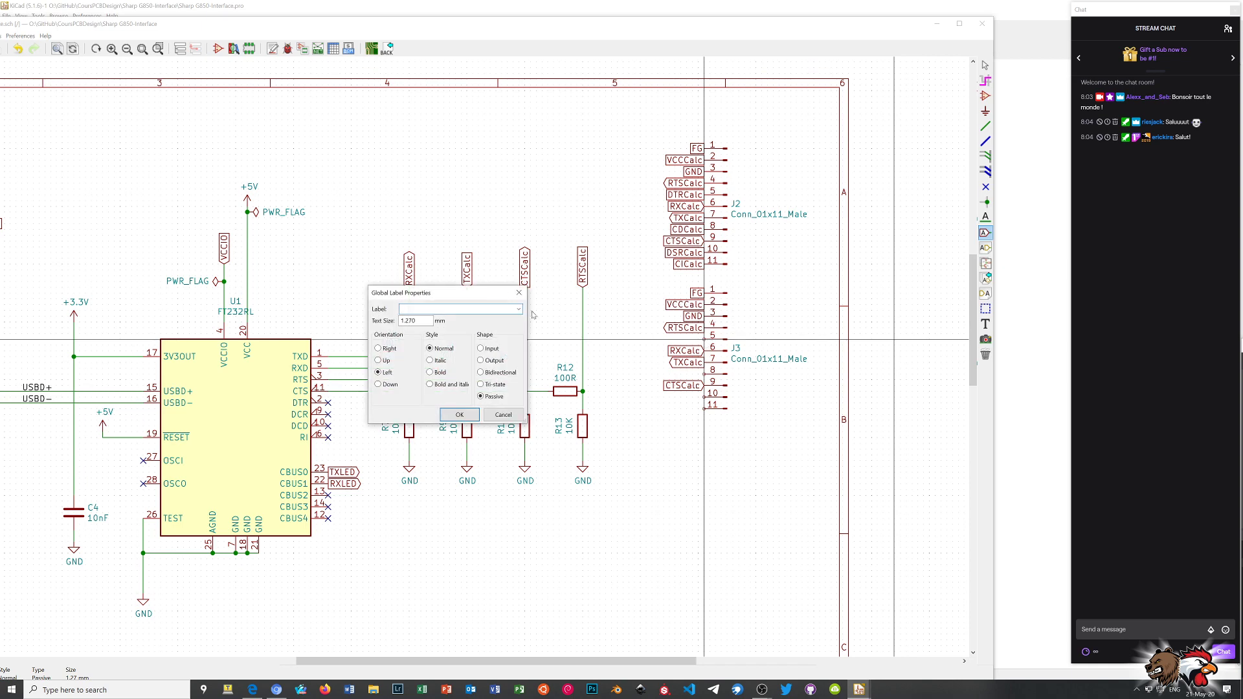
left_click(491, 311)
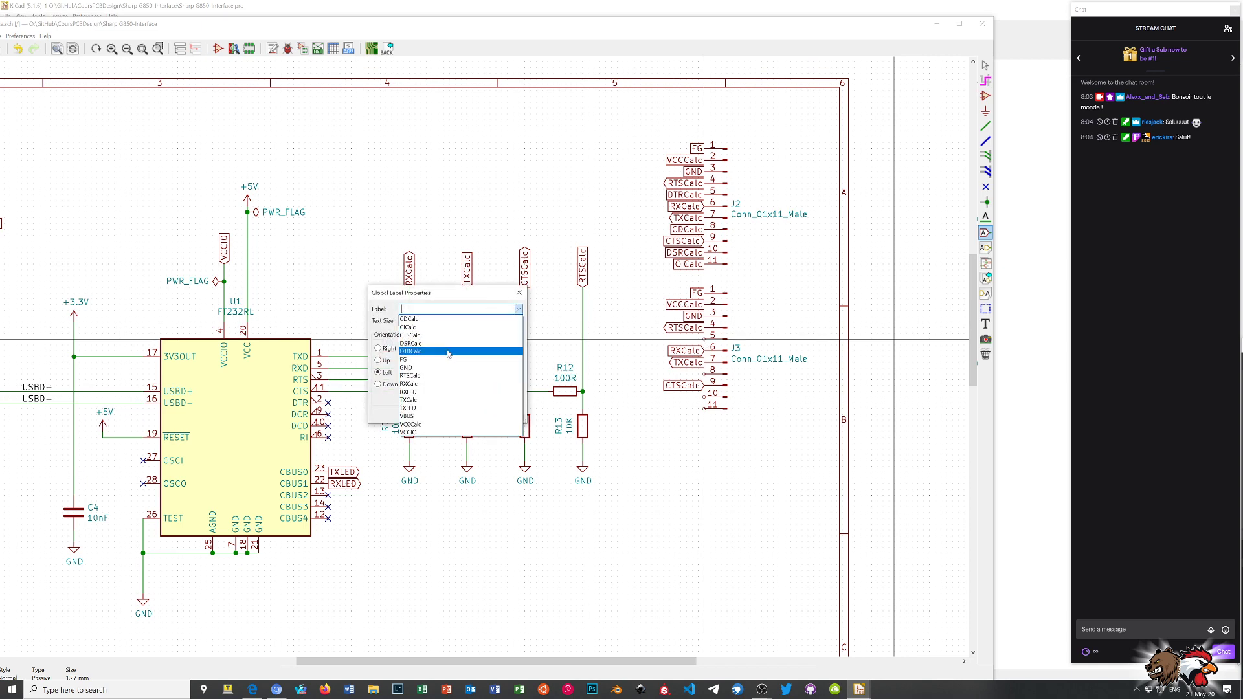
left_click(488, 351)
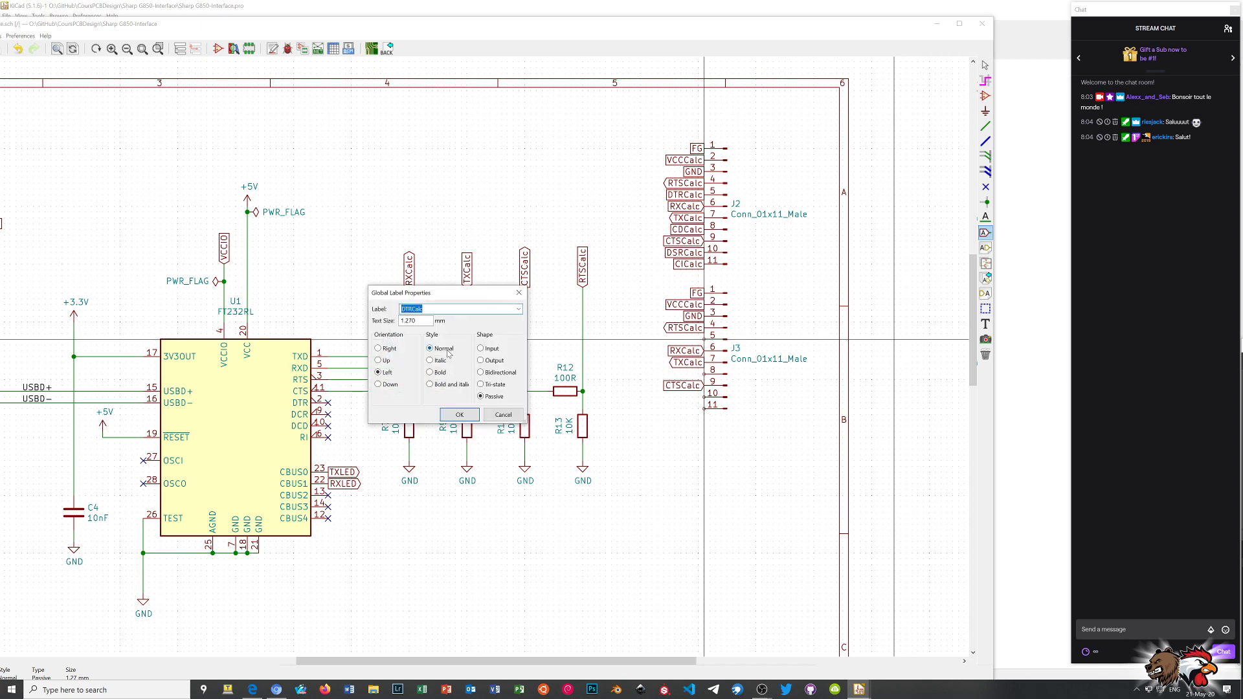
left_click(460, 415)
left_click(706, 338)
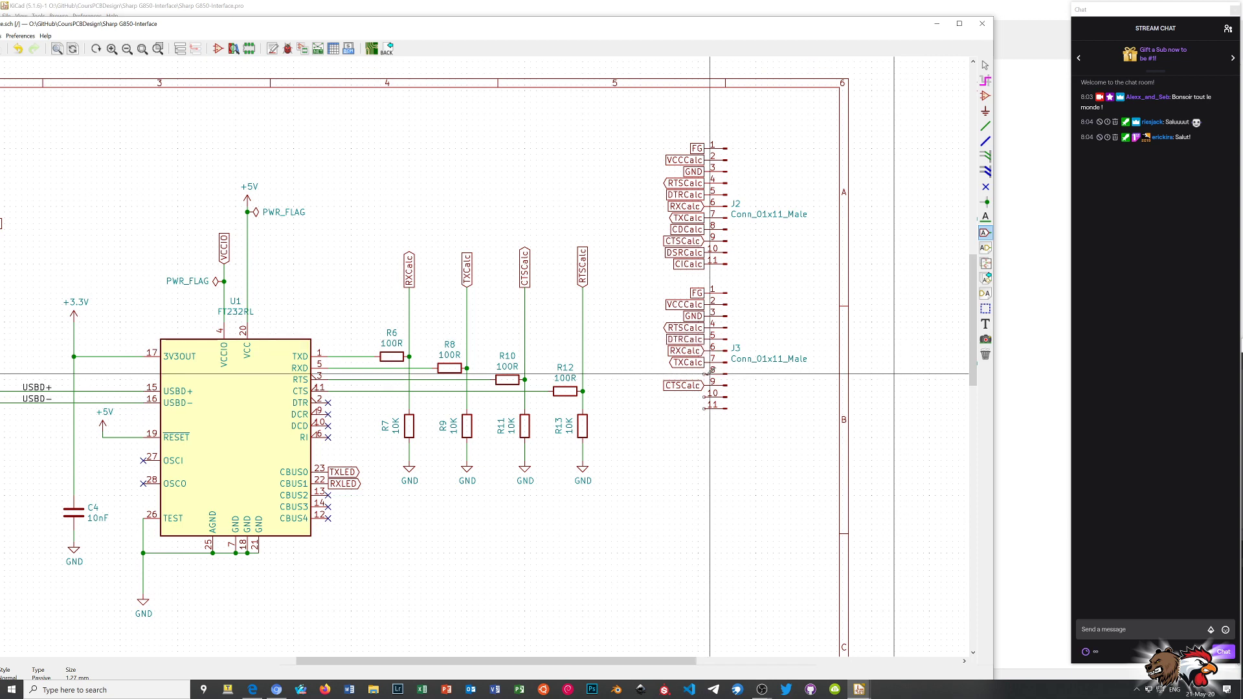
- Place a passive global label CDCalc on pin 8 of connector J3
left_click(701, 371)
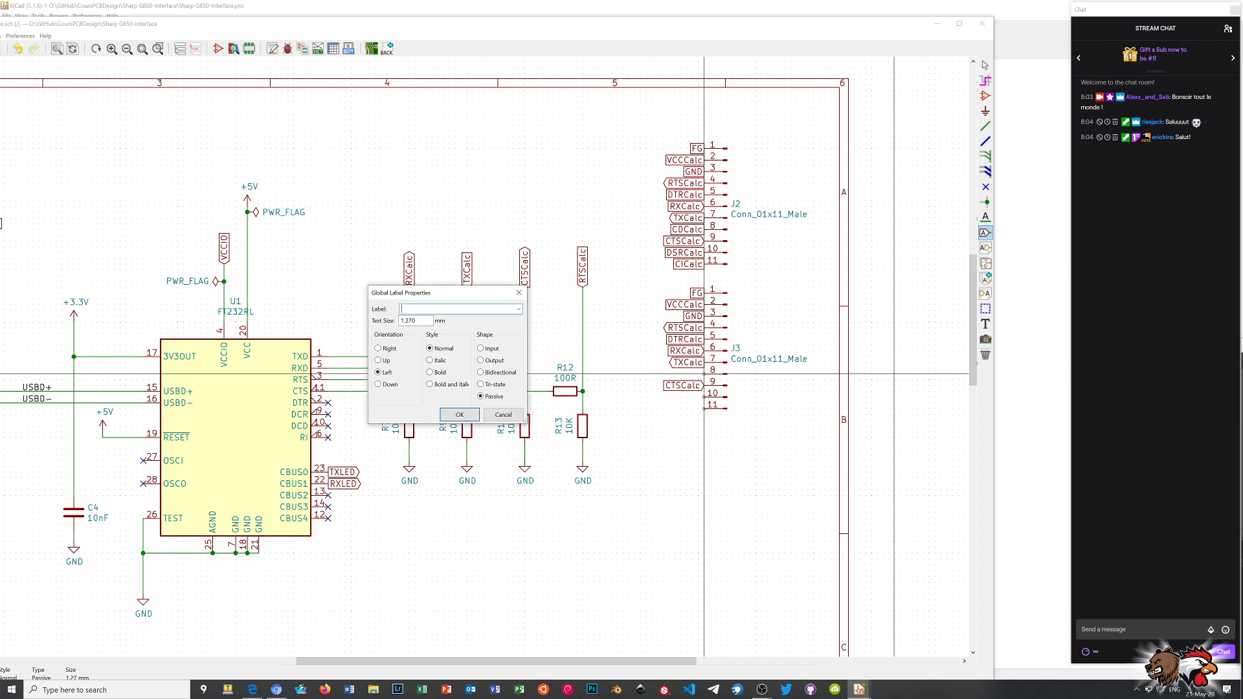
left_click(519, 310)
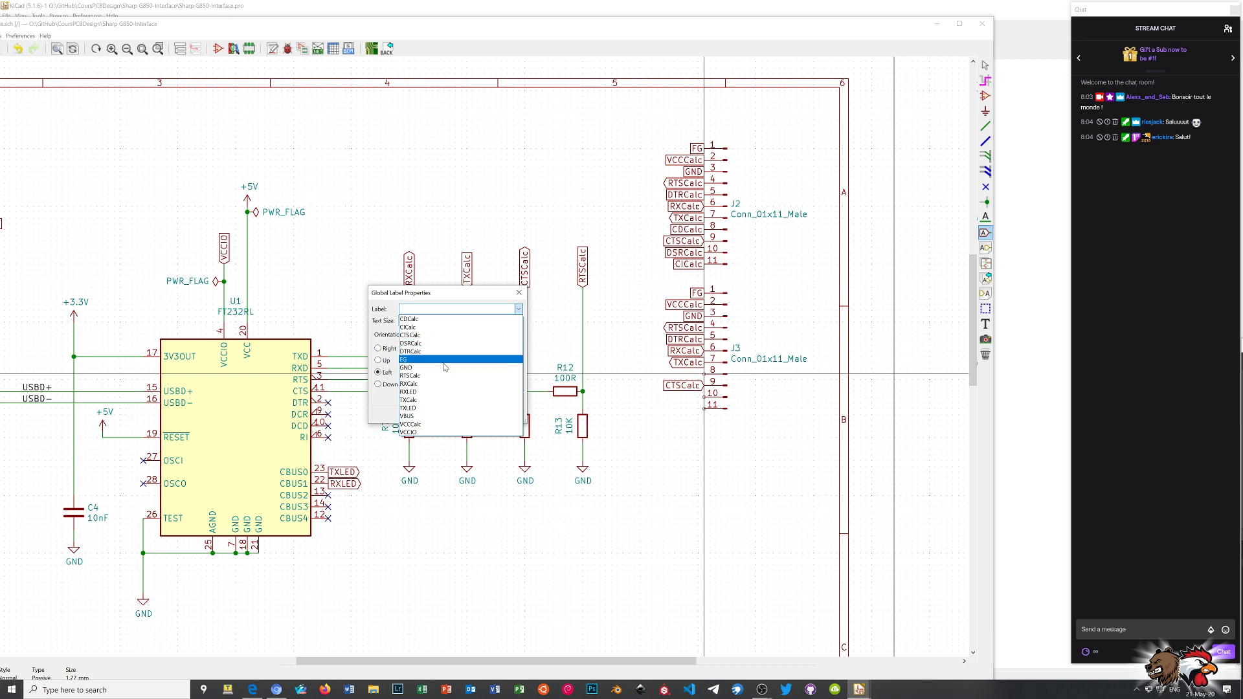
left_click(432, 319)
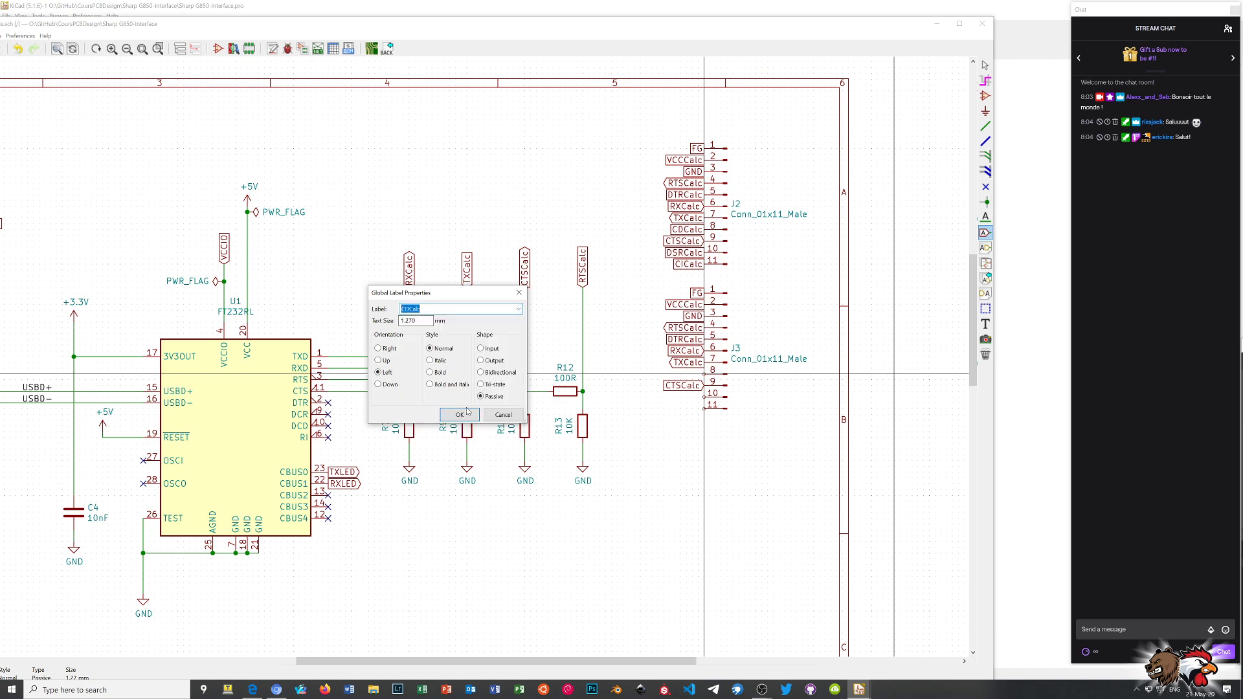
left_click(460, 416)
left_click(704, 374)
- Place a passive global label DSRCalc on pin 10 of connector J3
left_click(705, 396)
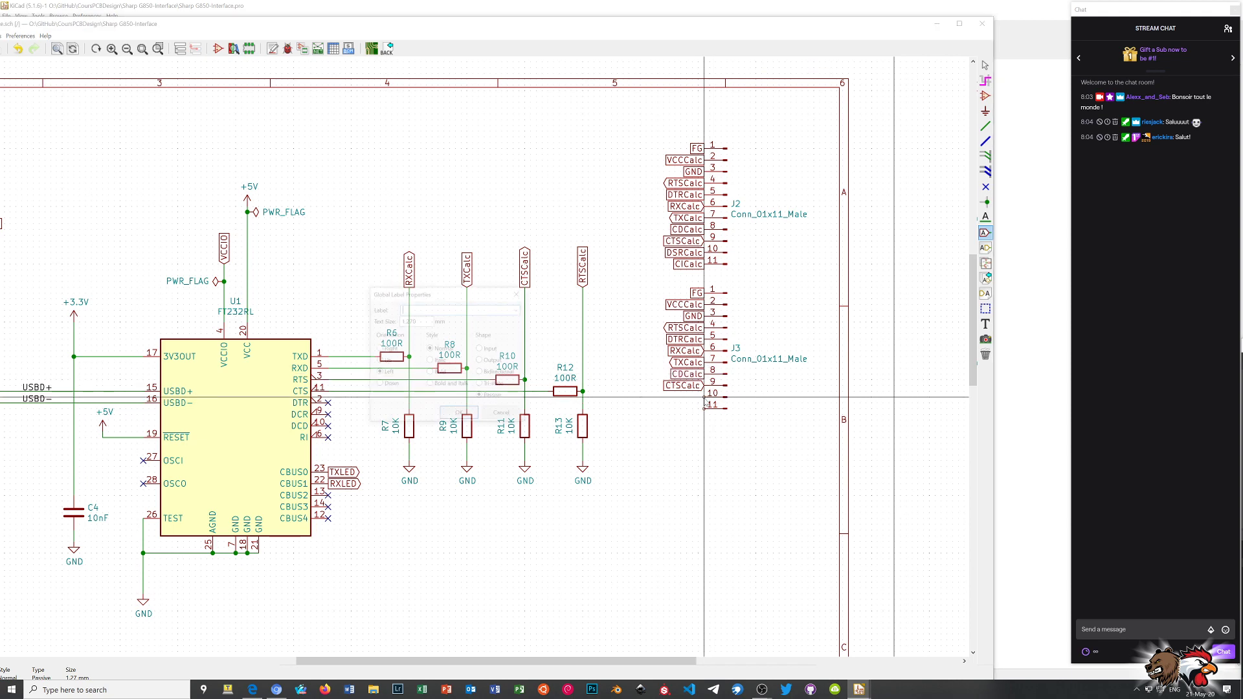
left_click(519, 310)
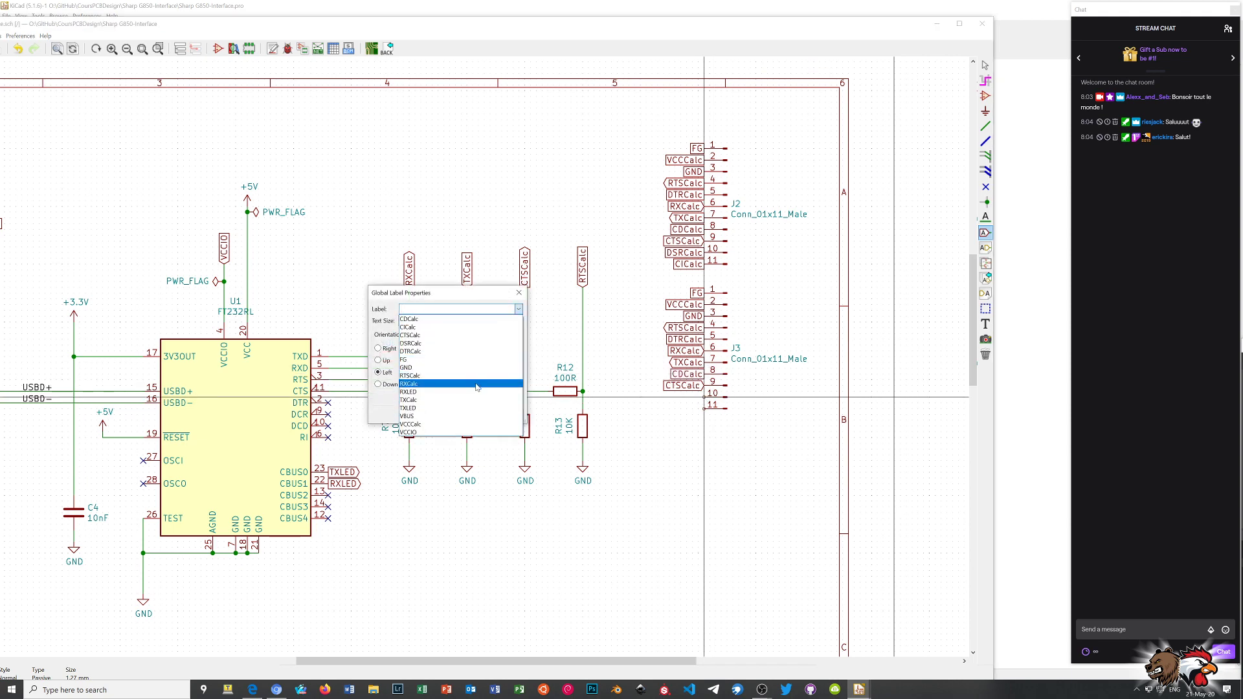
left_click(453, 344)
left_click(460, 414)
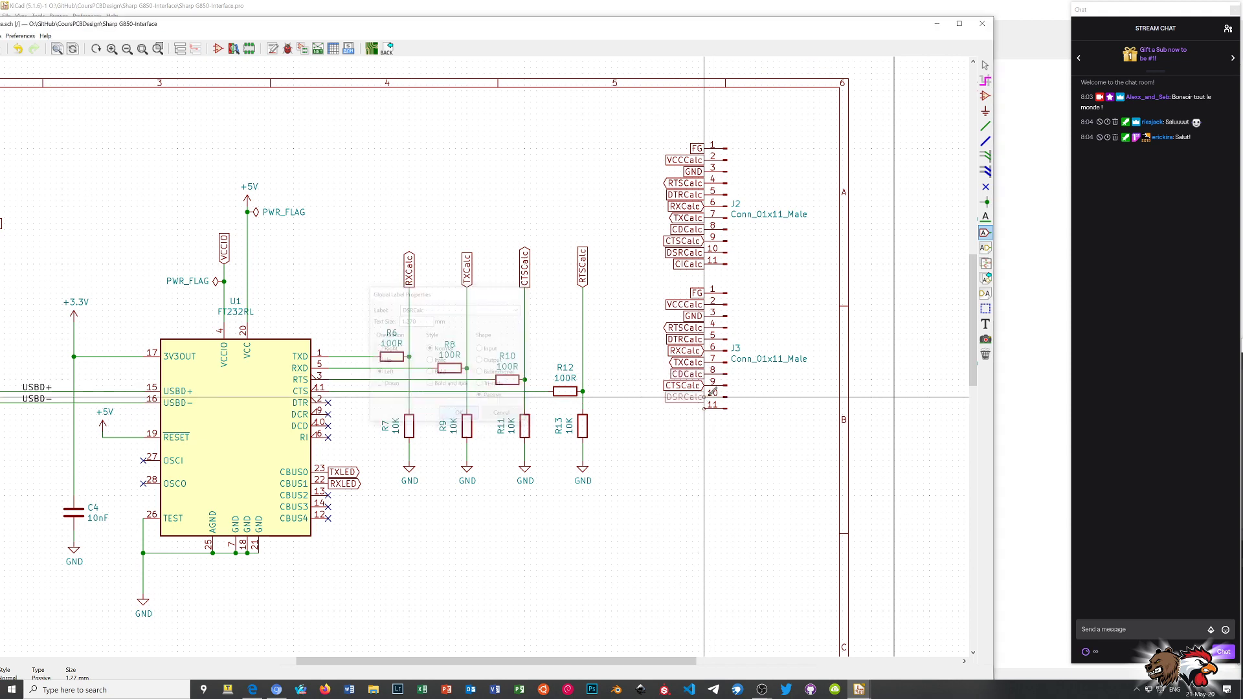
left_click(707, 397)
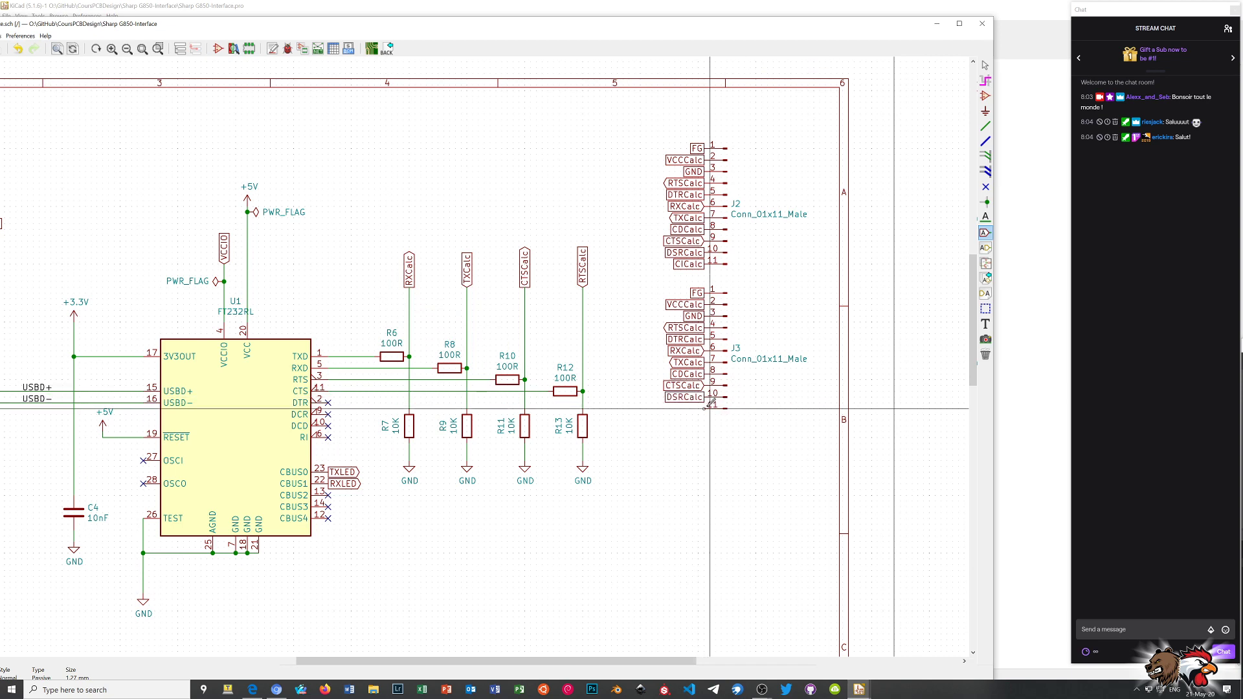
- Place a passive global label CICalc on pin 11 of connector J3 and end label placement
left_click(704, 408)
left_click(519, 309)
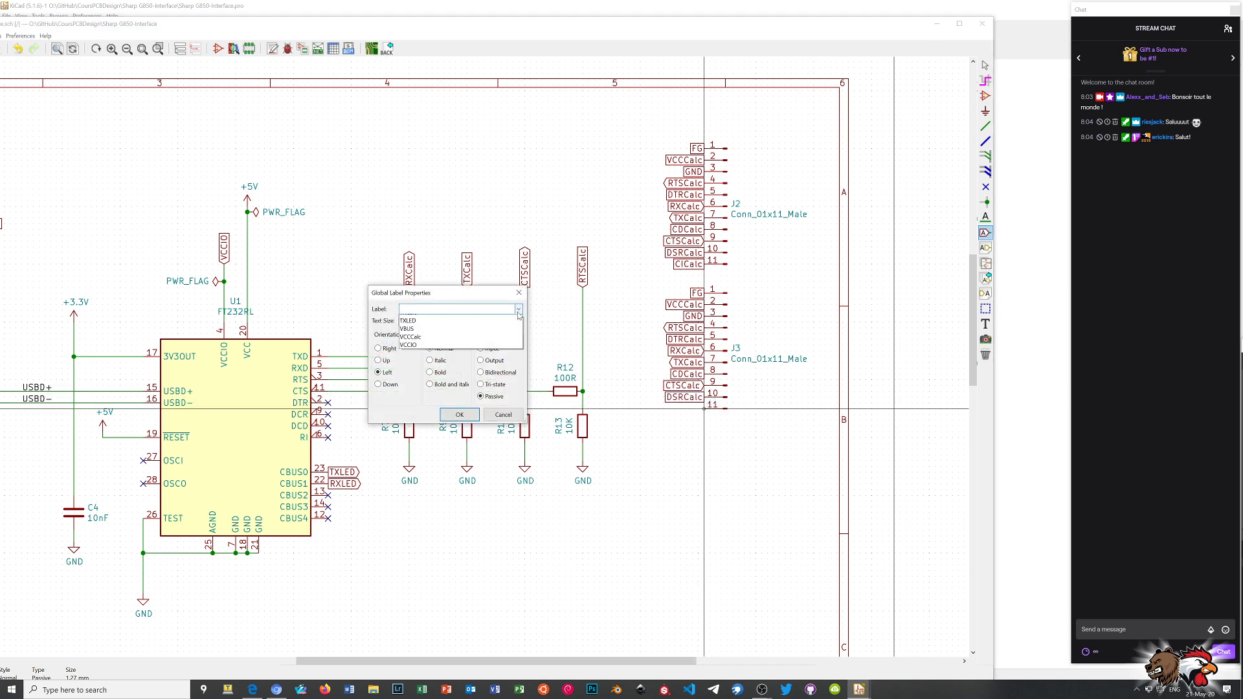
left_click(447, 327)
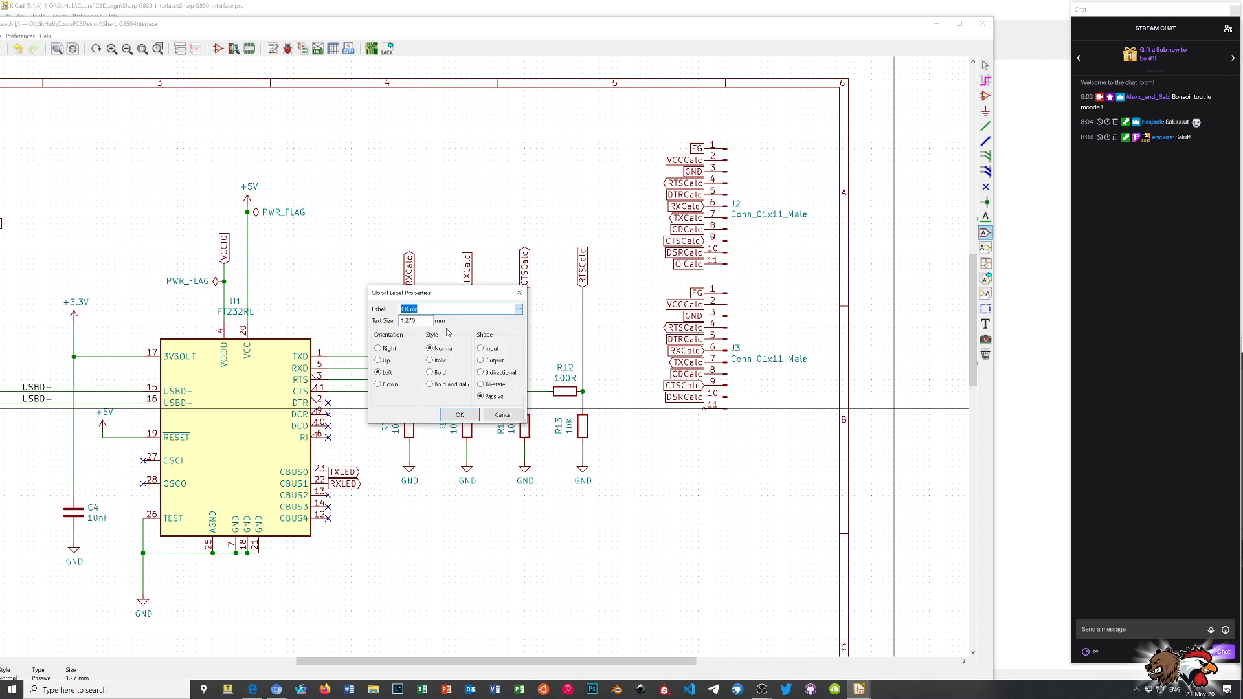
left_click(461, 416)
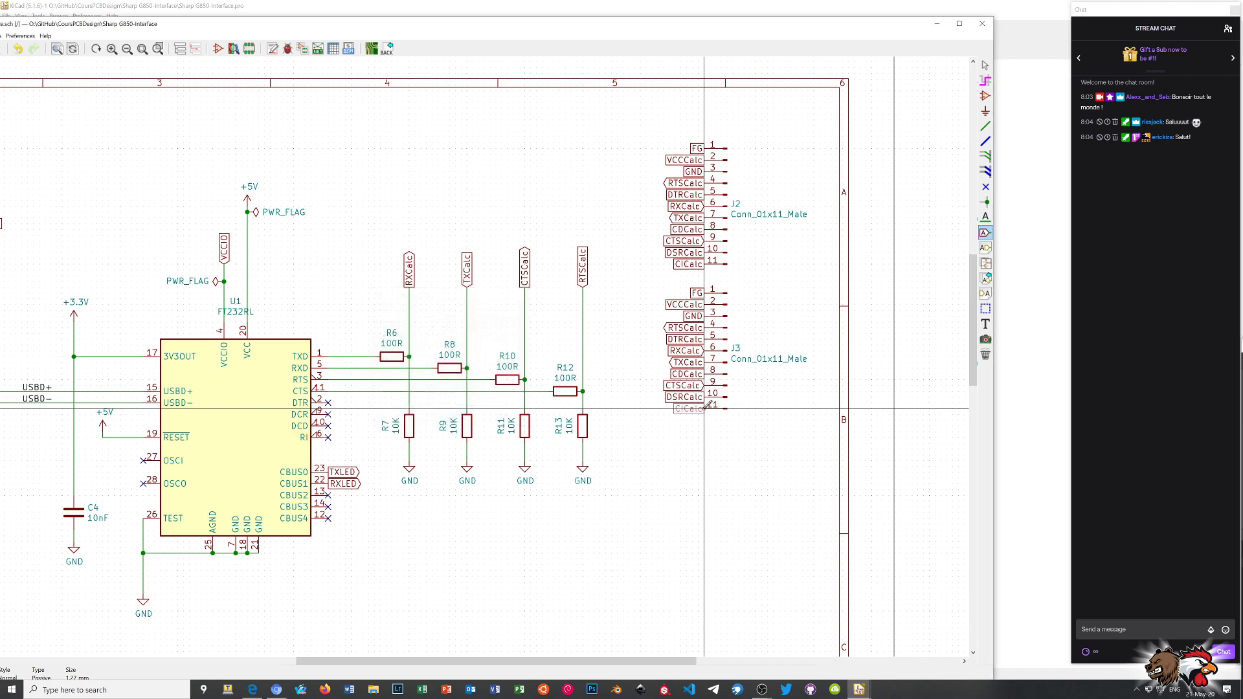
left_click(706, 407)
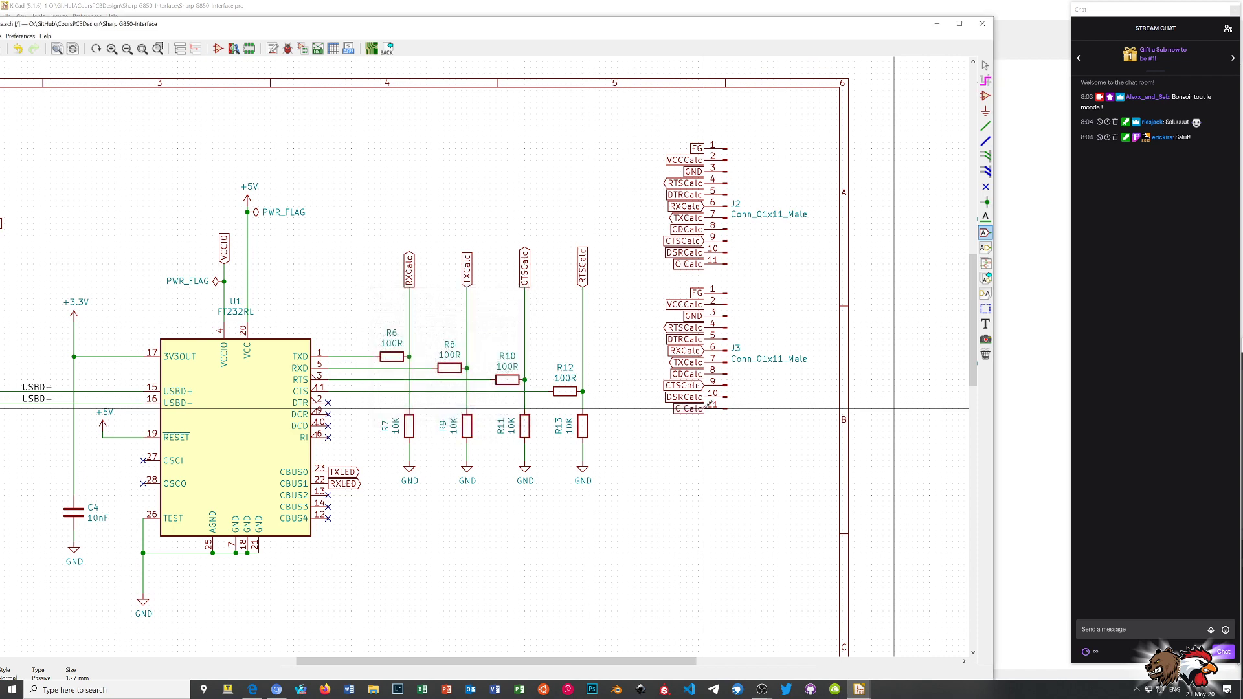
right_click(685, 447)
left_click(707, 452)
- Bring the whole schematic editor window into view and save the Sharp G850-Interface schematic
scroll(686, 433, "up", 1)
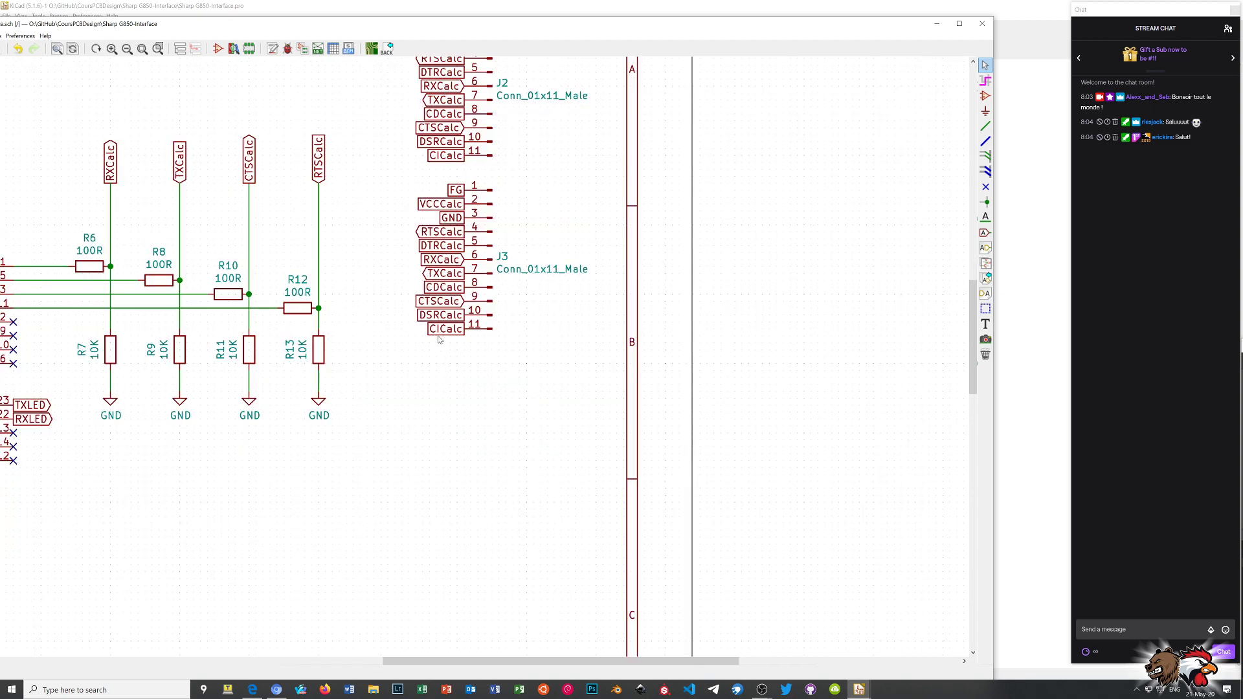
scroll(446, 368, "down", 3)
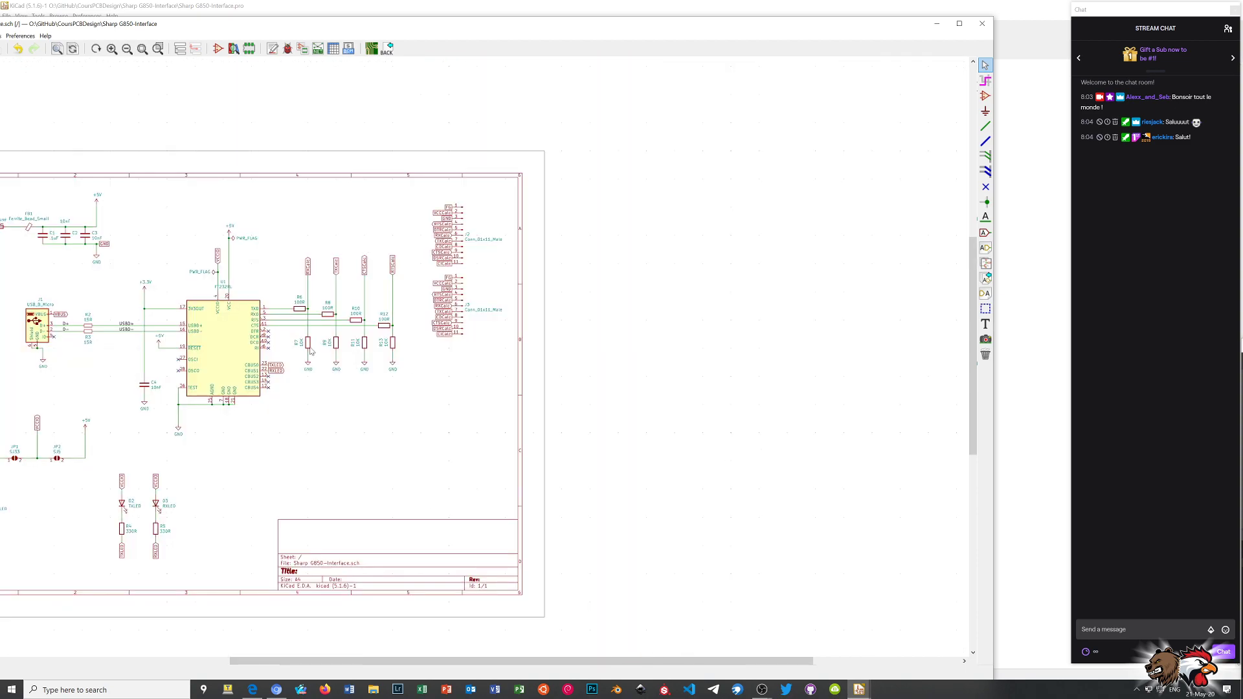
scroll(447, 366, "down", 1)
scroll(443, 364, "up", 1)
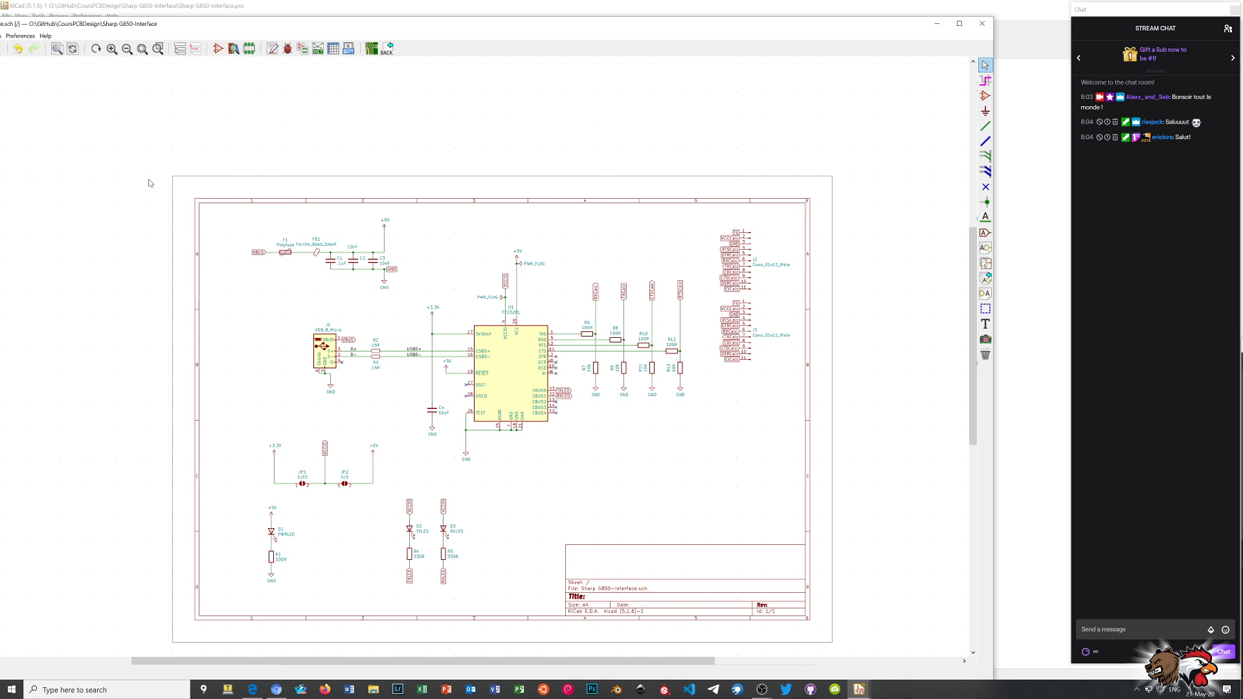
double_click(251, 24)
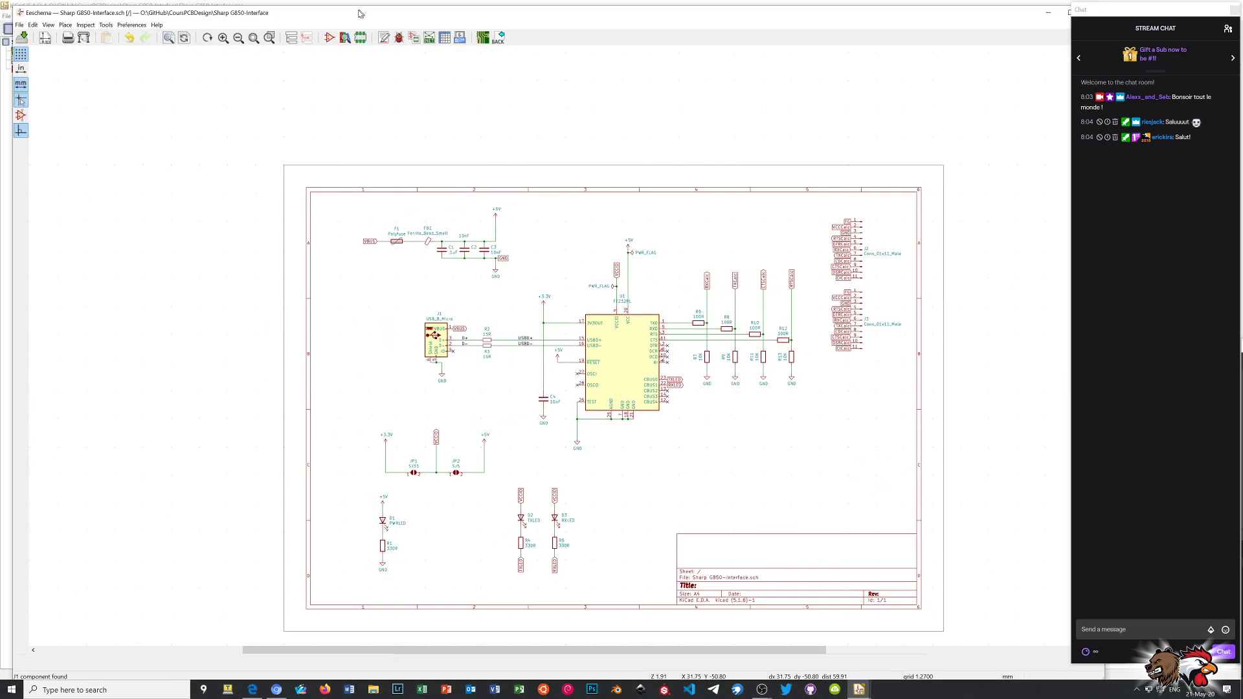
left_click(18, 37)
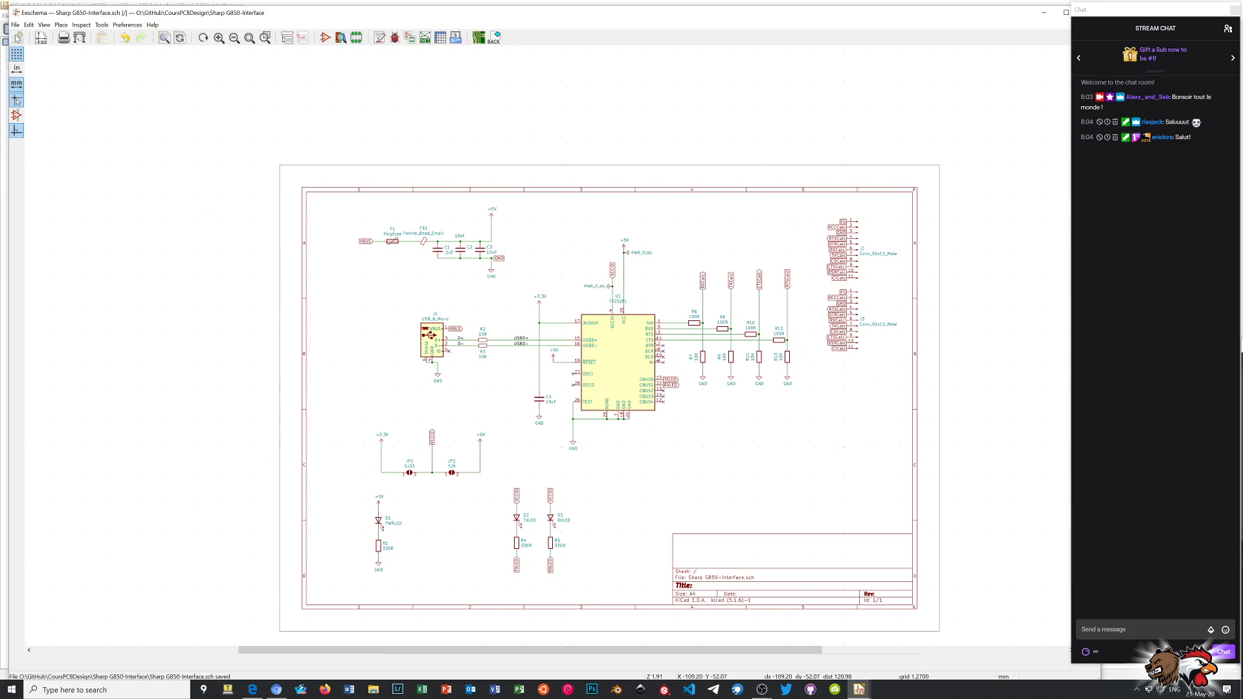
- Switch to the PCB editor and update the board from the schematic, keeping the existing symbol-to-footprint associations
left_click(479, 37)
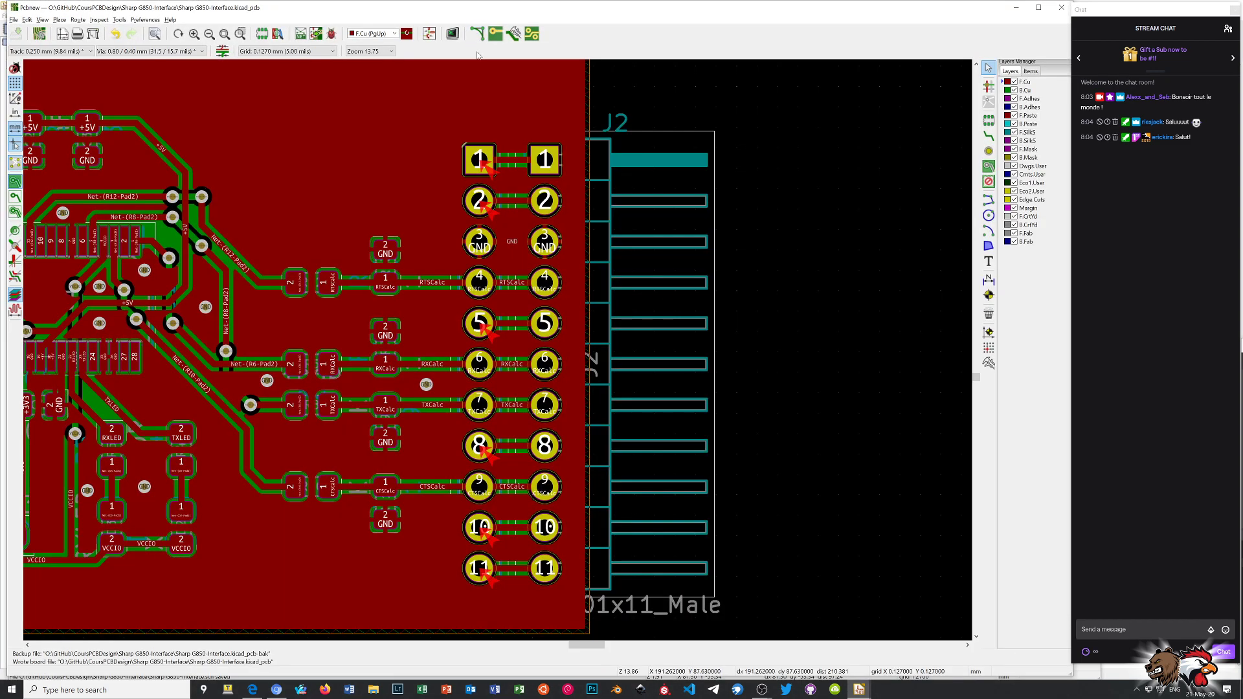
scroll(397, 190, "down", 4)
scroll(397, 190, "up", 1)
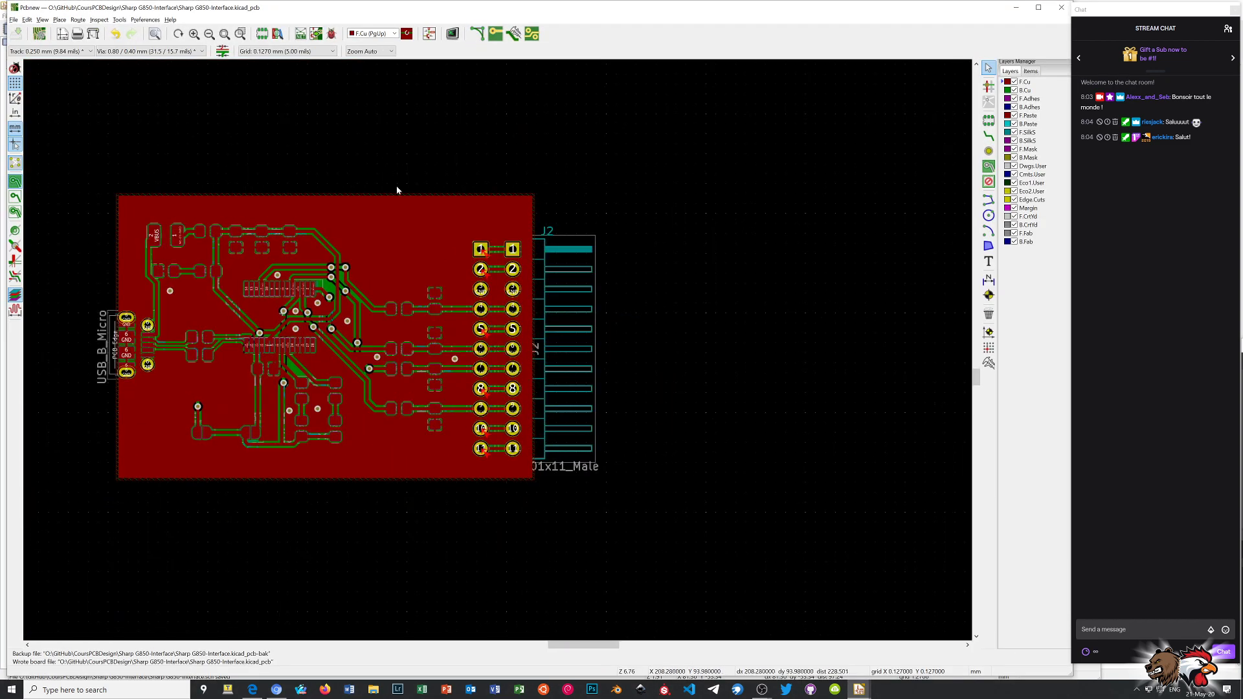
left_click(316, 34)
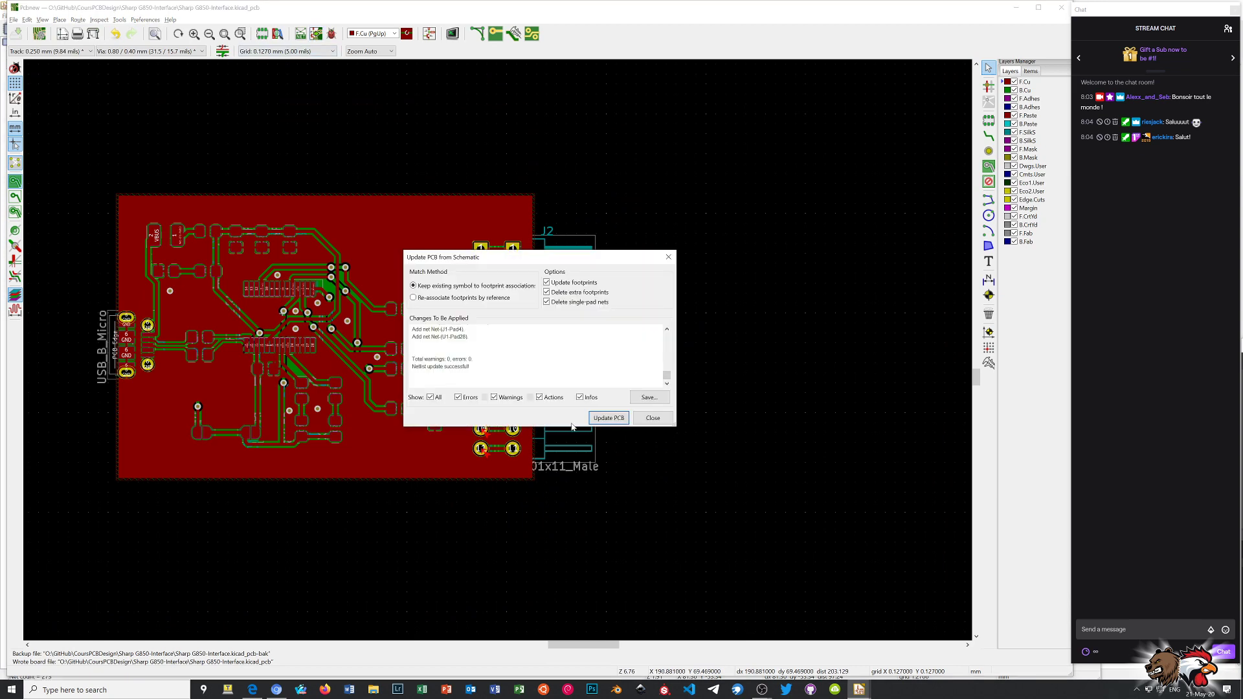
left_click(610, 418)
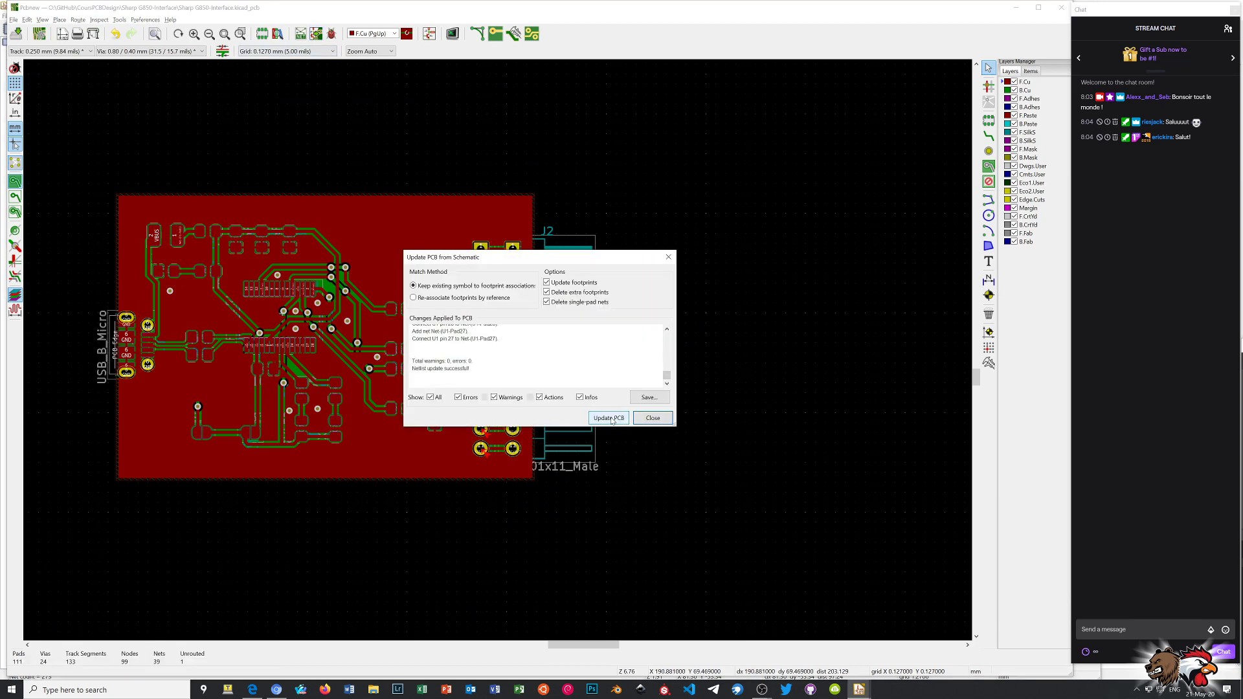
left_click(652, 417)
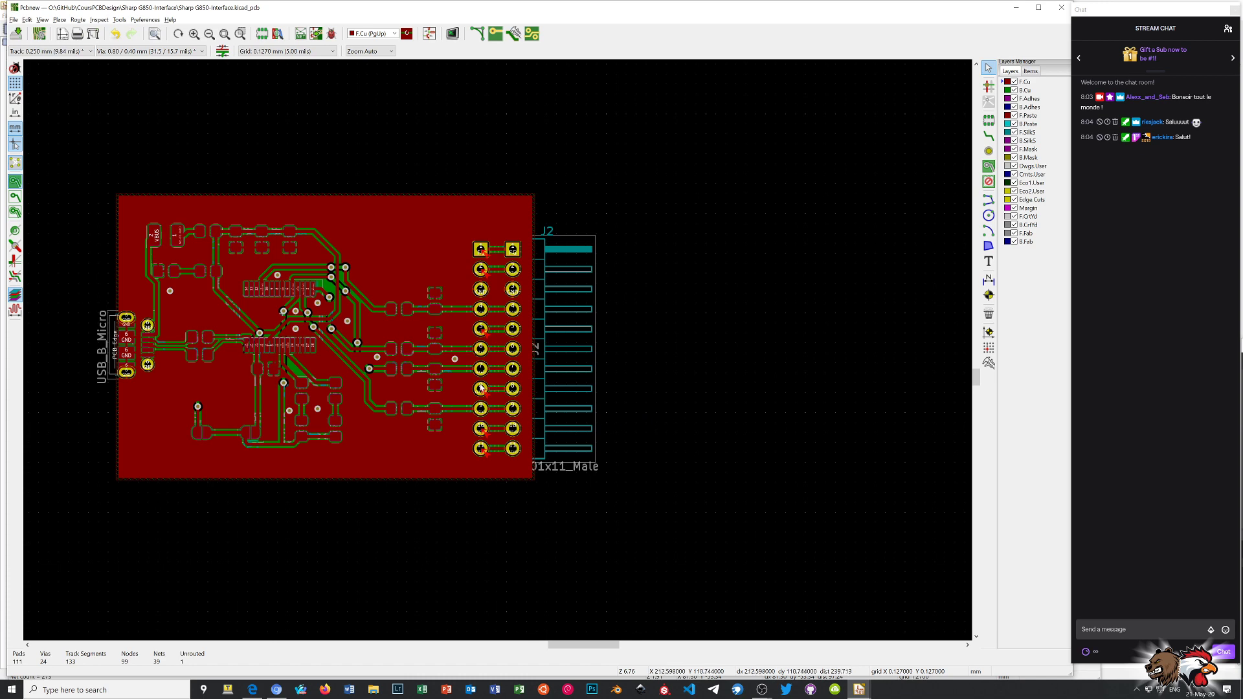
- Run the design rules check on the updated board with zone refill enabled, and close the DRC dialog
scroll(481, 388, "up", 1)
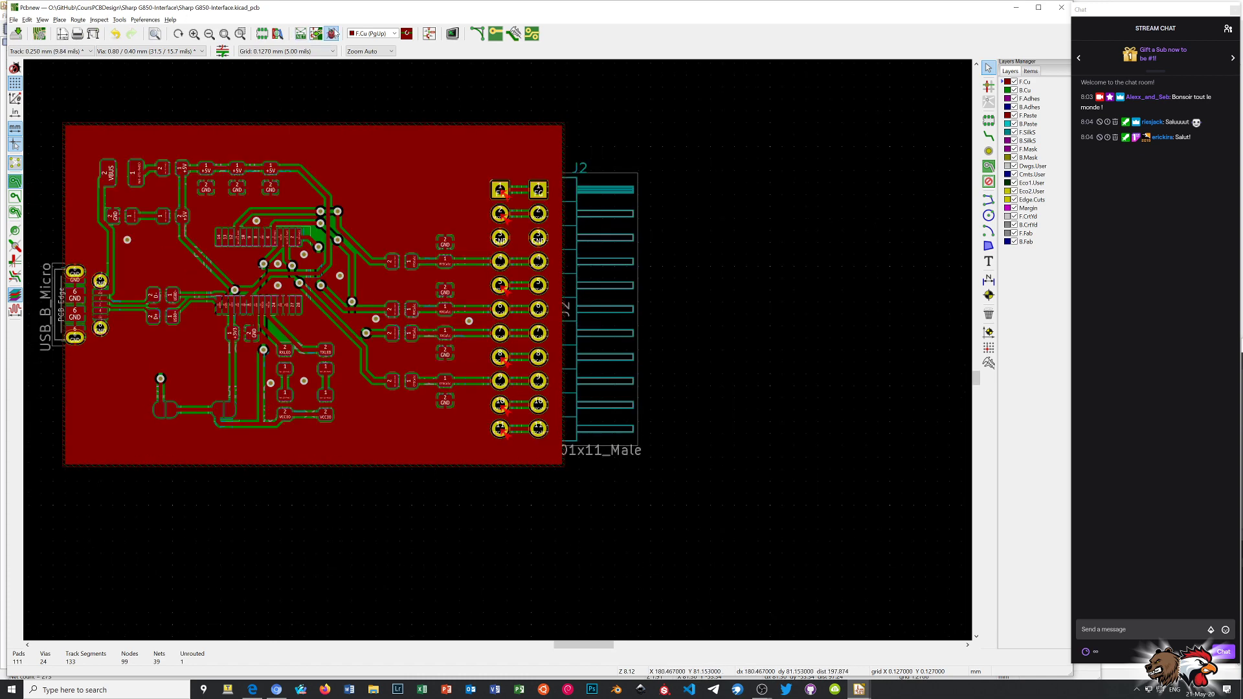
left_click(332, 33)
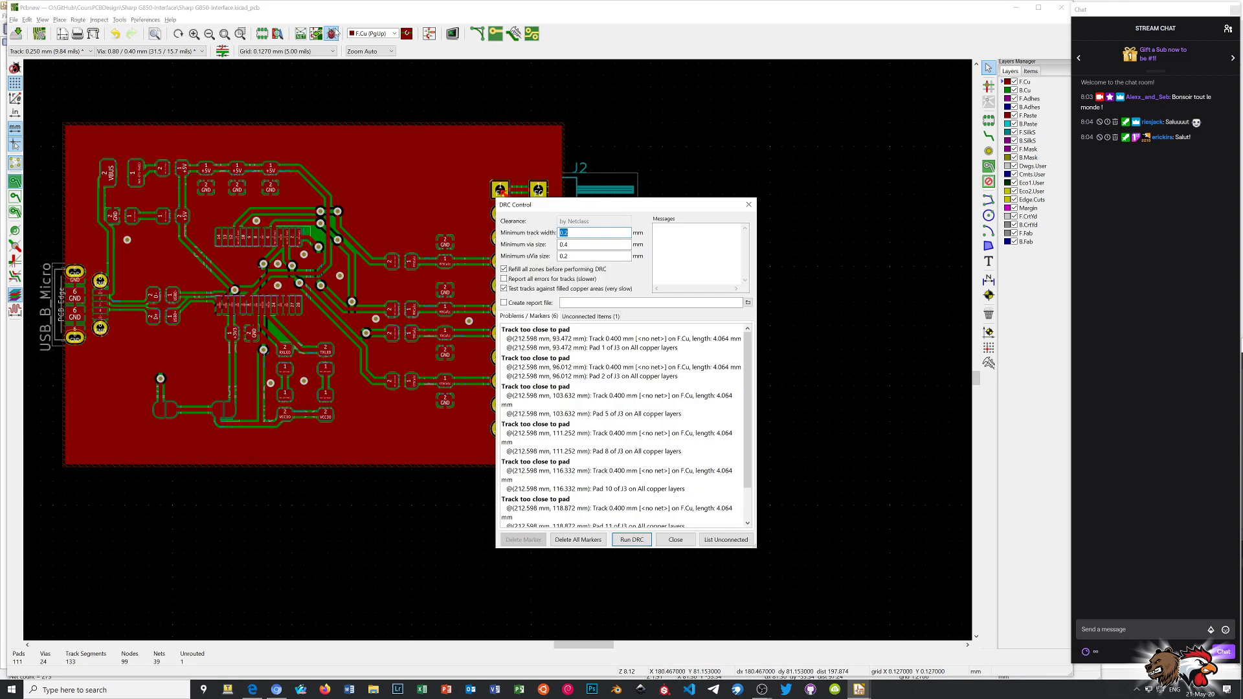
left_click(631, 540)
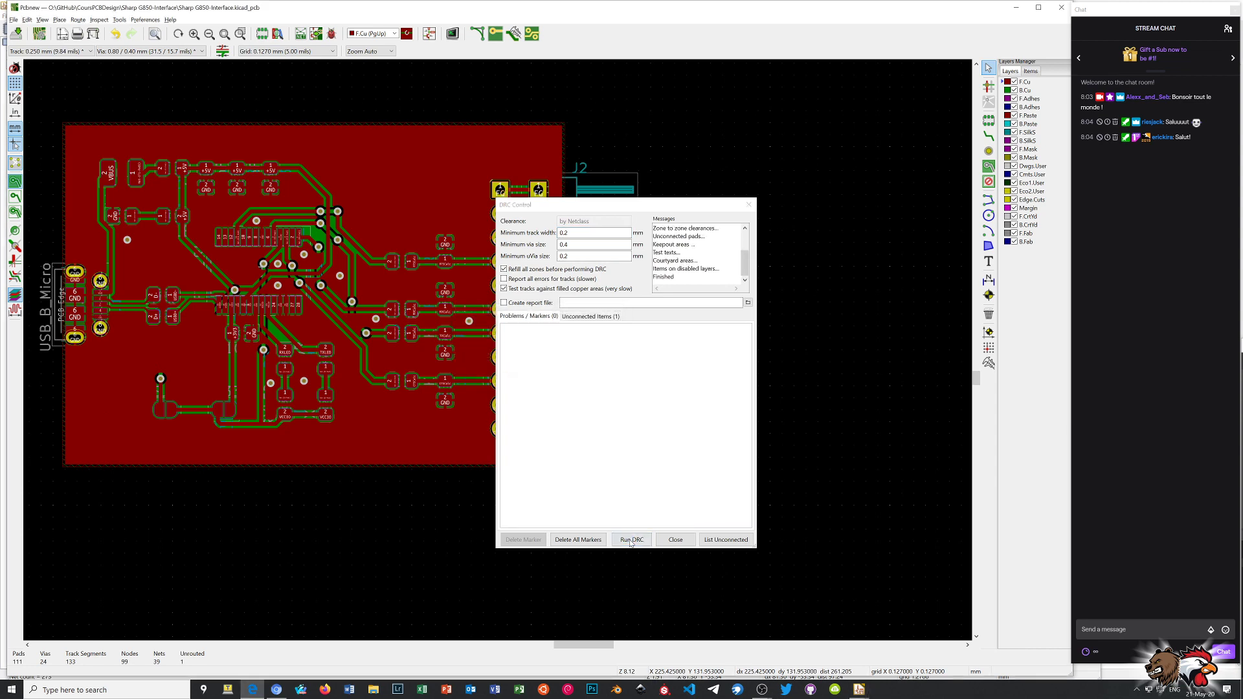
left_click(676, 539)
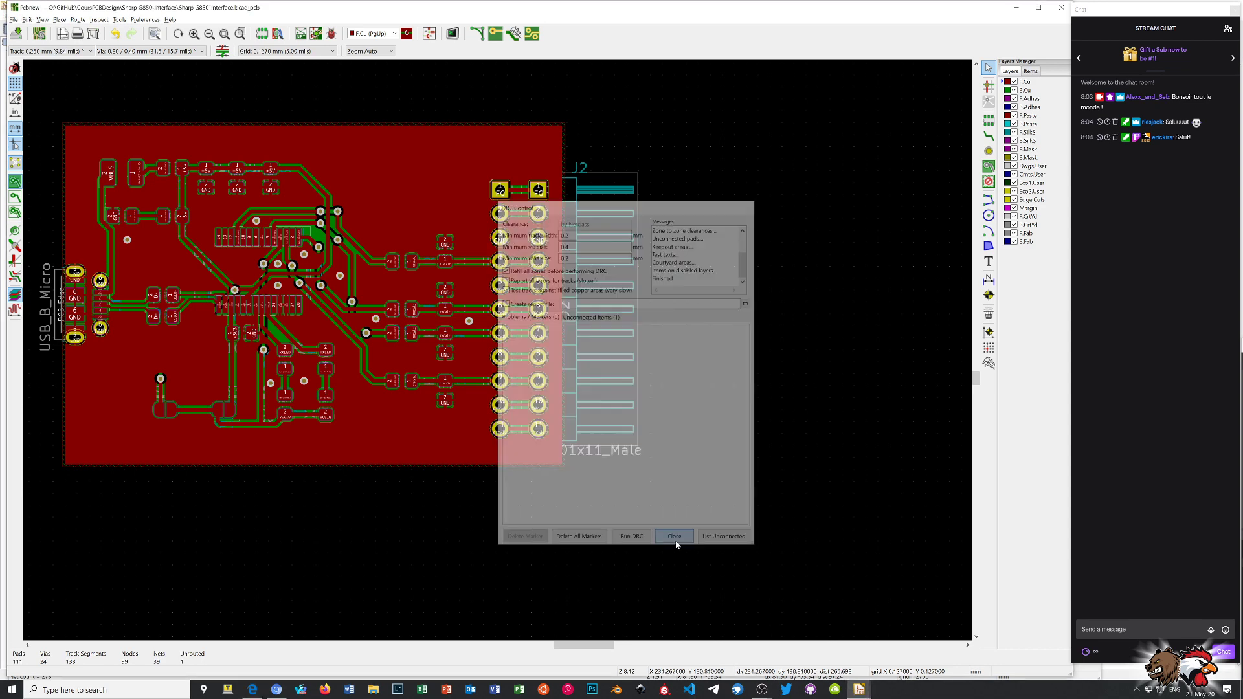
scroll(492, 327, "down", 1)
scroll(492, 326, "up", 1)
scroll(499, 359, "down", 3)
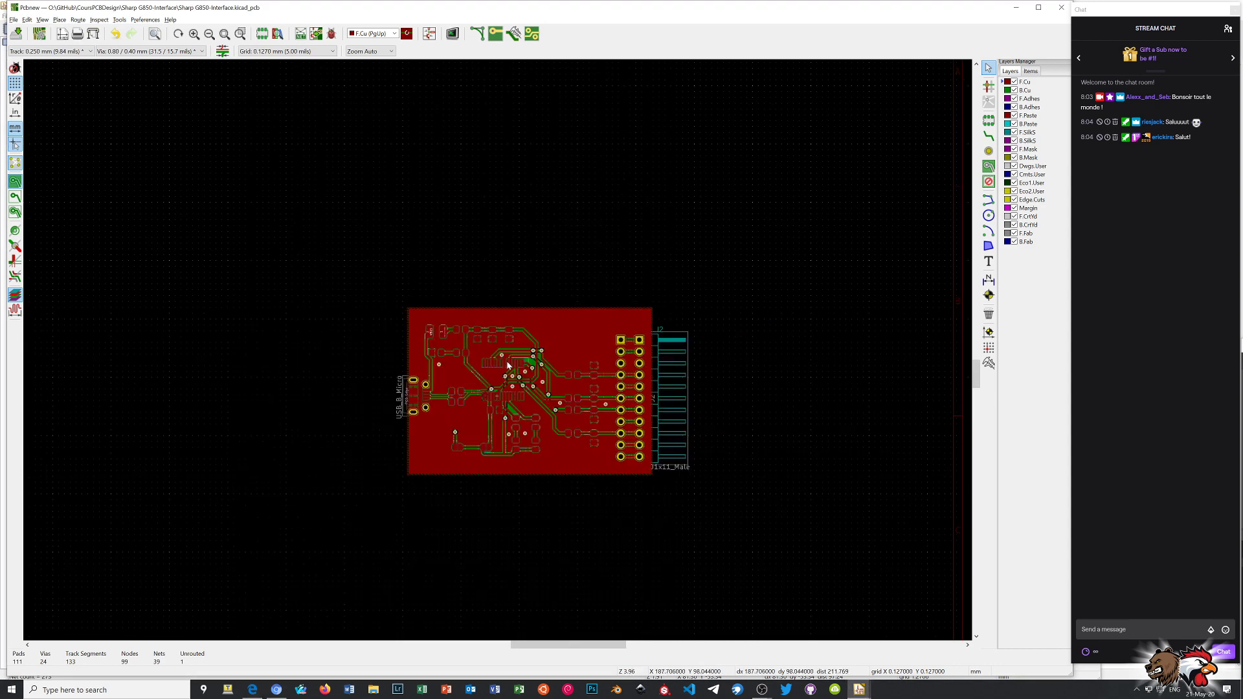
- Set the board editor's grid to 1.2700 mm (50.00 mils)
scroll(500, 359, "up", 4)
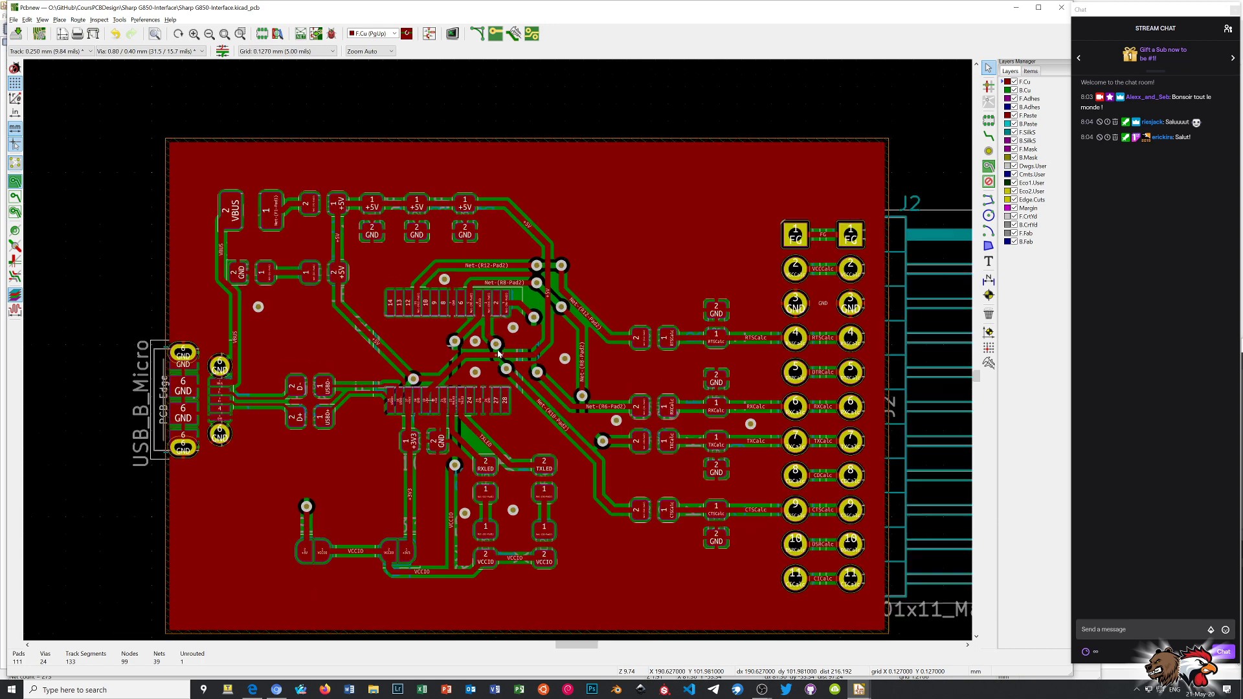
scroll(500, 355, "down", 3)
scroll(500, 355, "up", 1)
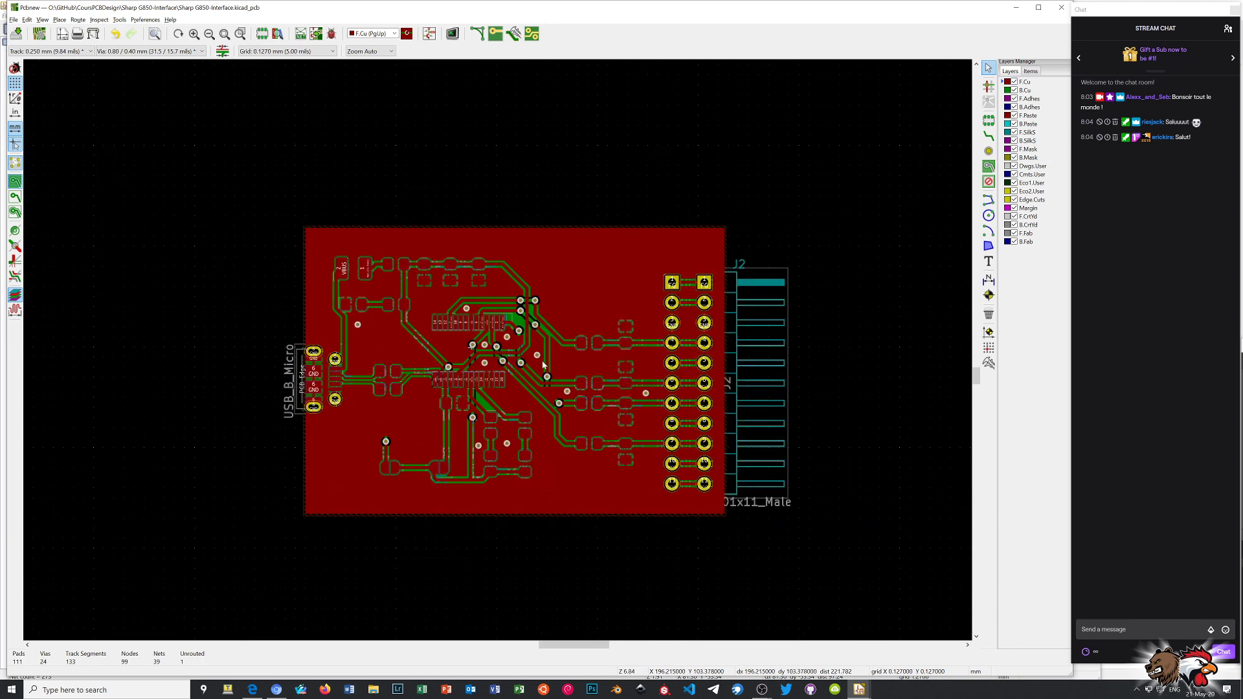
scroll(500, 354, "up", 1)
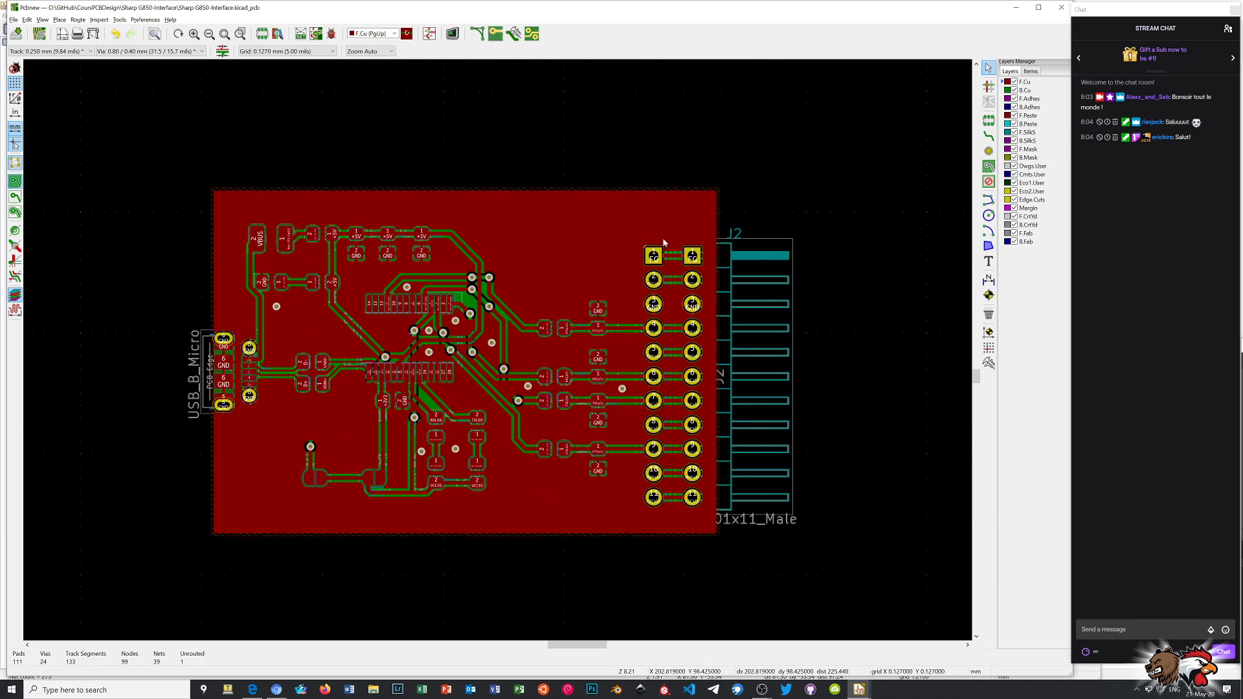
left_click(990, 153)
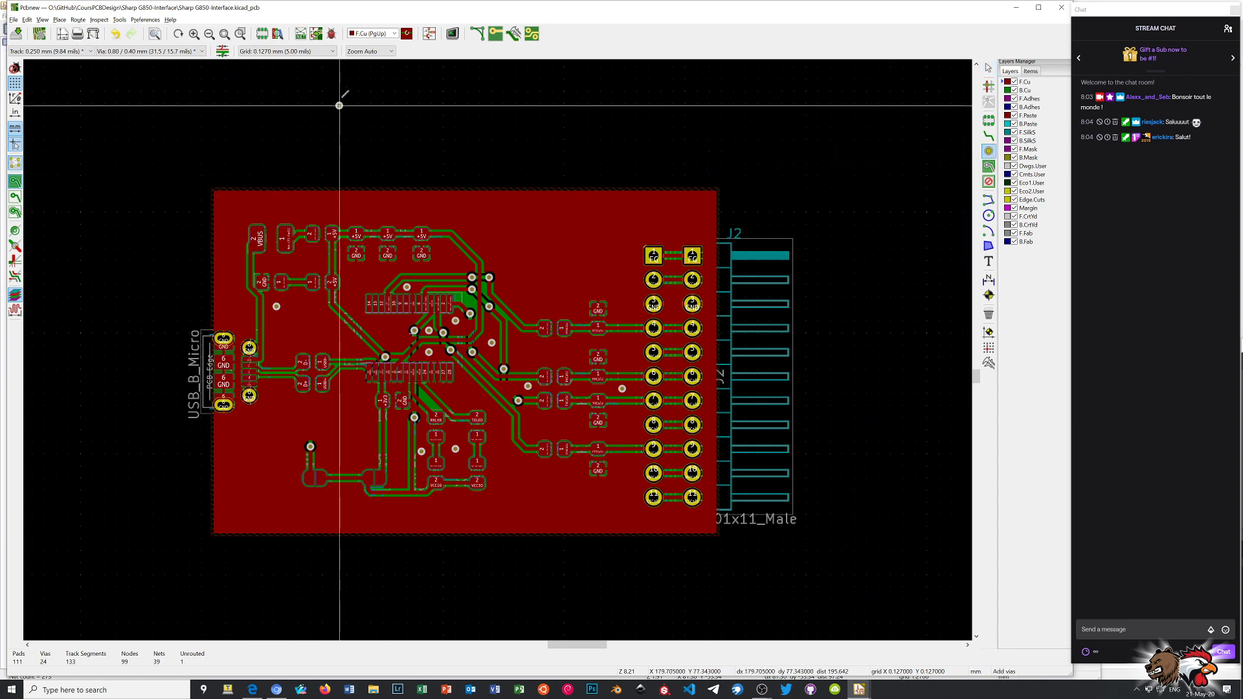
right_click(322, 123)
left_click(344, 132)
left_click(332, 51)
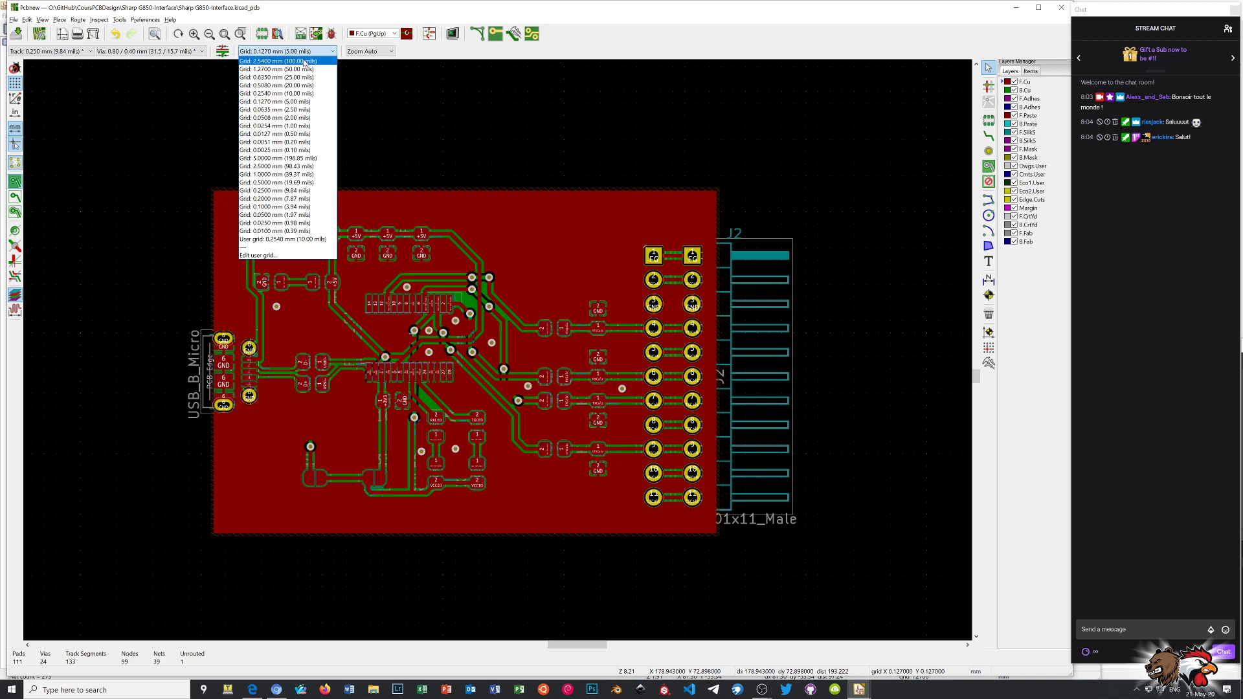
left_click(302, 62)
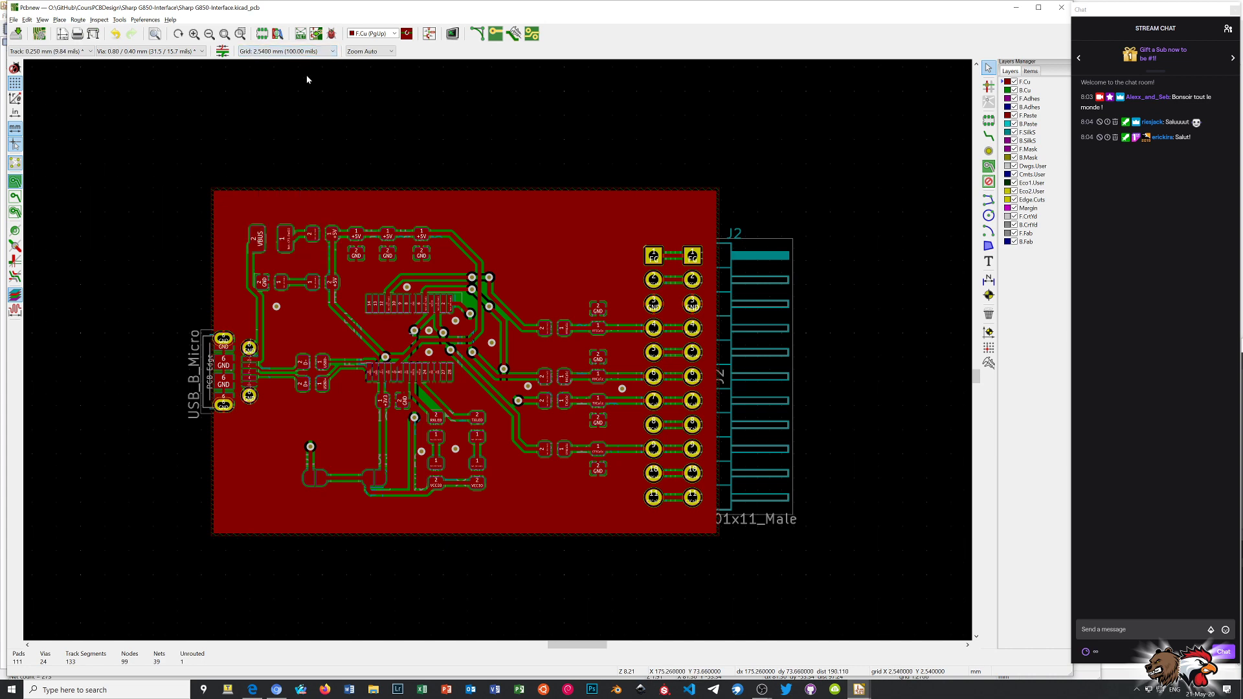
left_click(298, 51)
left_click(294, 69)
- Place a row of vias along the board's upper edge at about 5.08 mm spacing, and end via placement
left_click(989, 151)
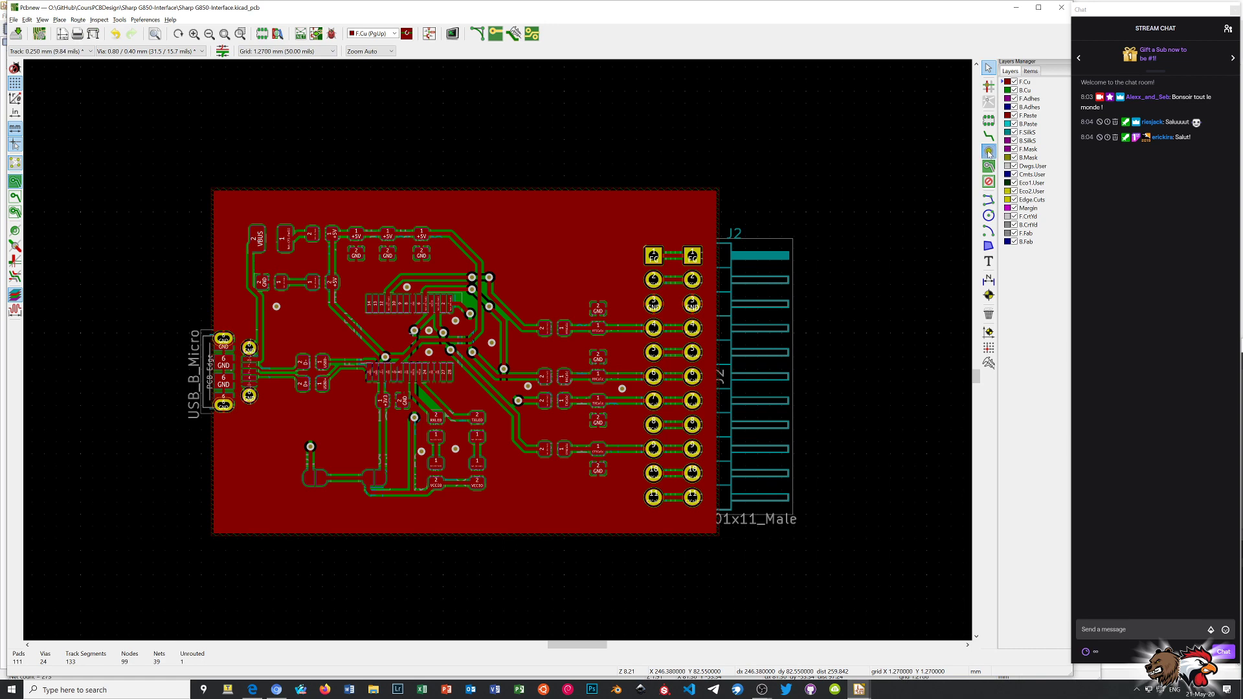
left_click(225, 200)
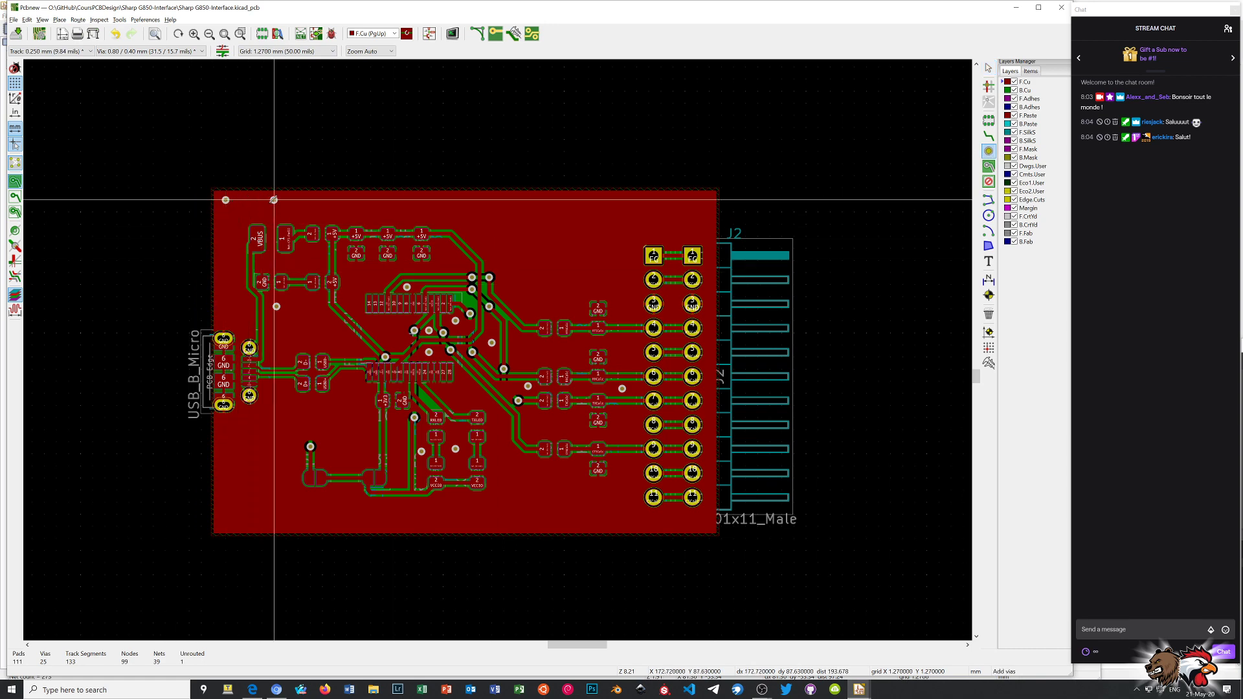
left_click(323, 199)
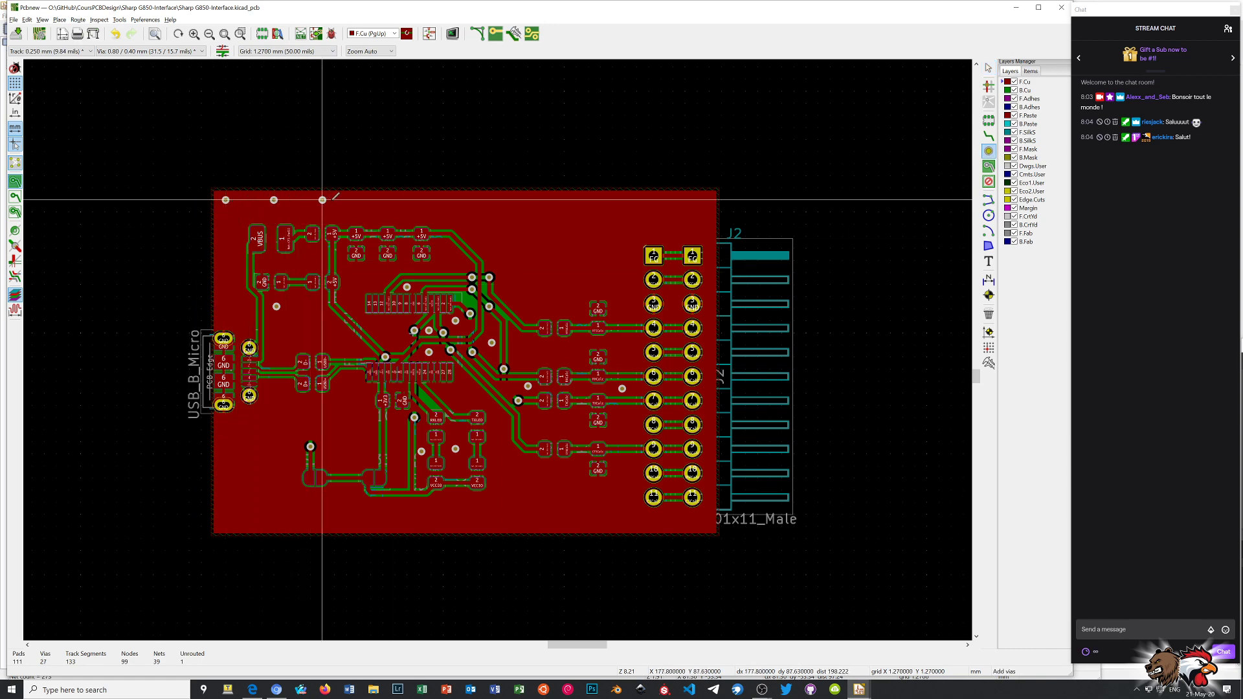
left_click(371, 199)
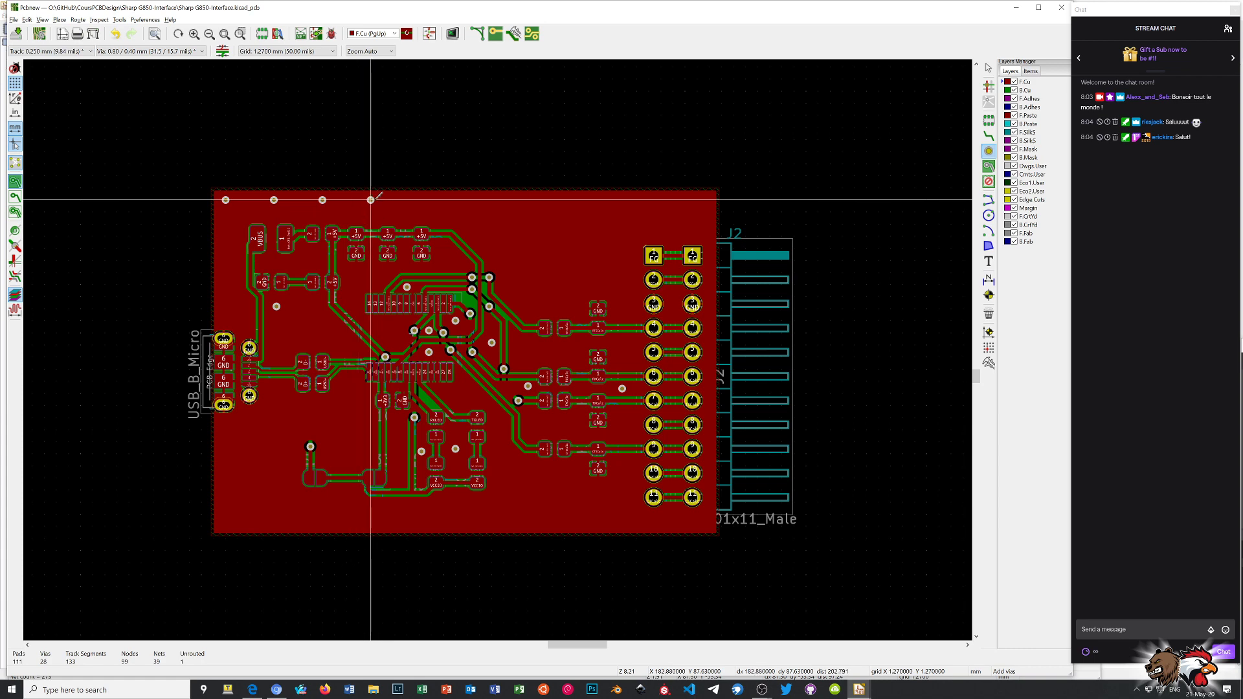
left_click(419, 200)
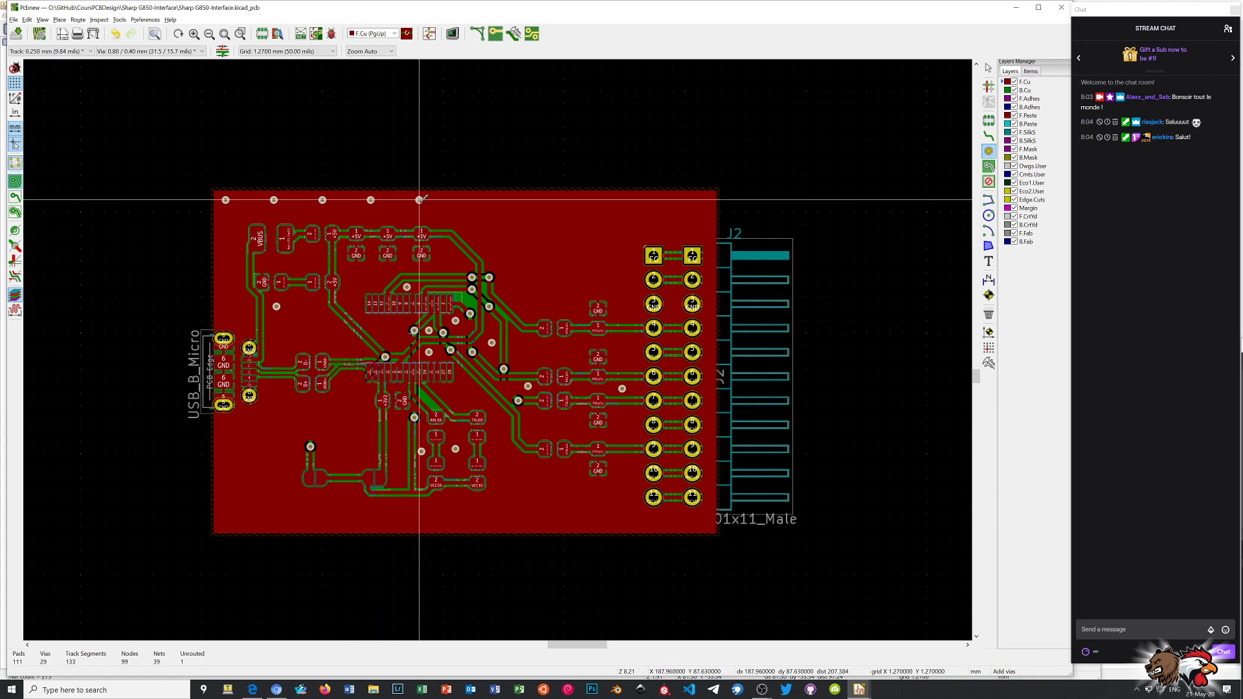
left_click(517, 200)
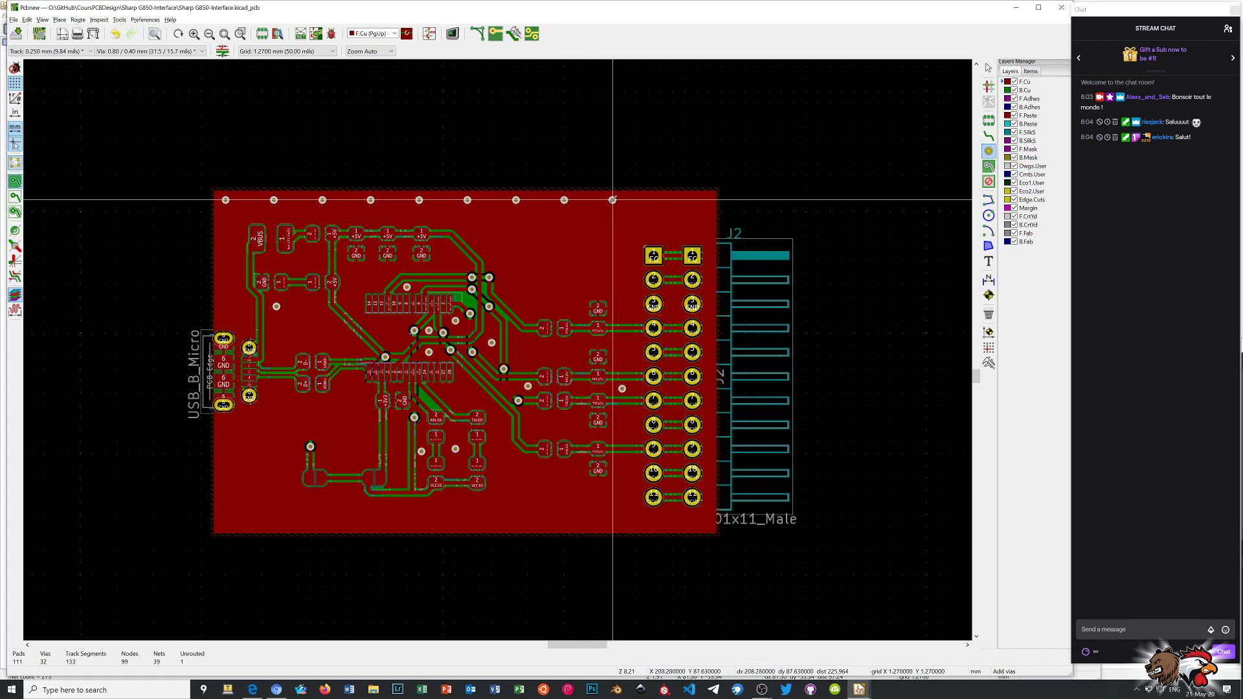
left_click(649, 200)
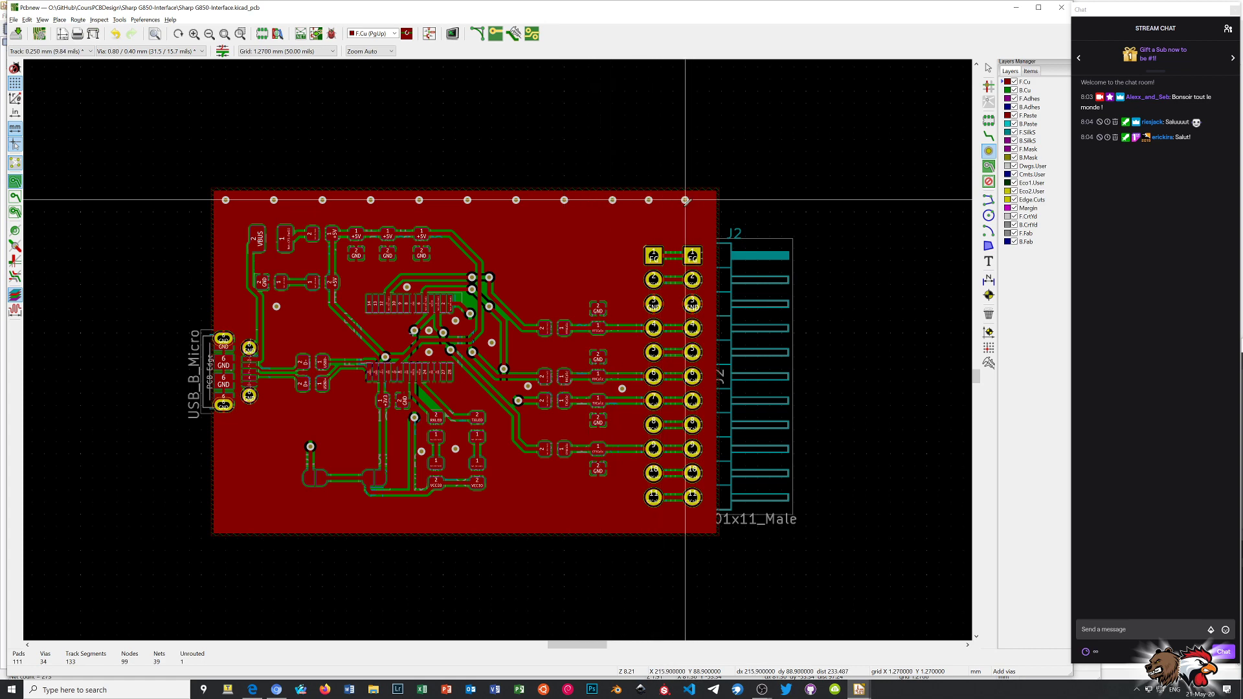
right_click(635, 222)
left_click(641, 227)
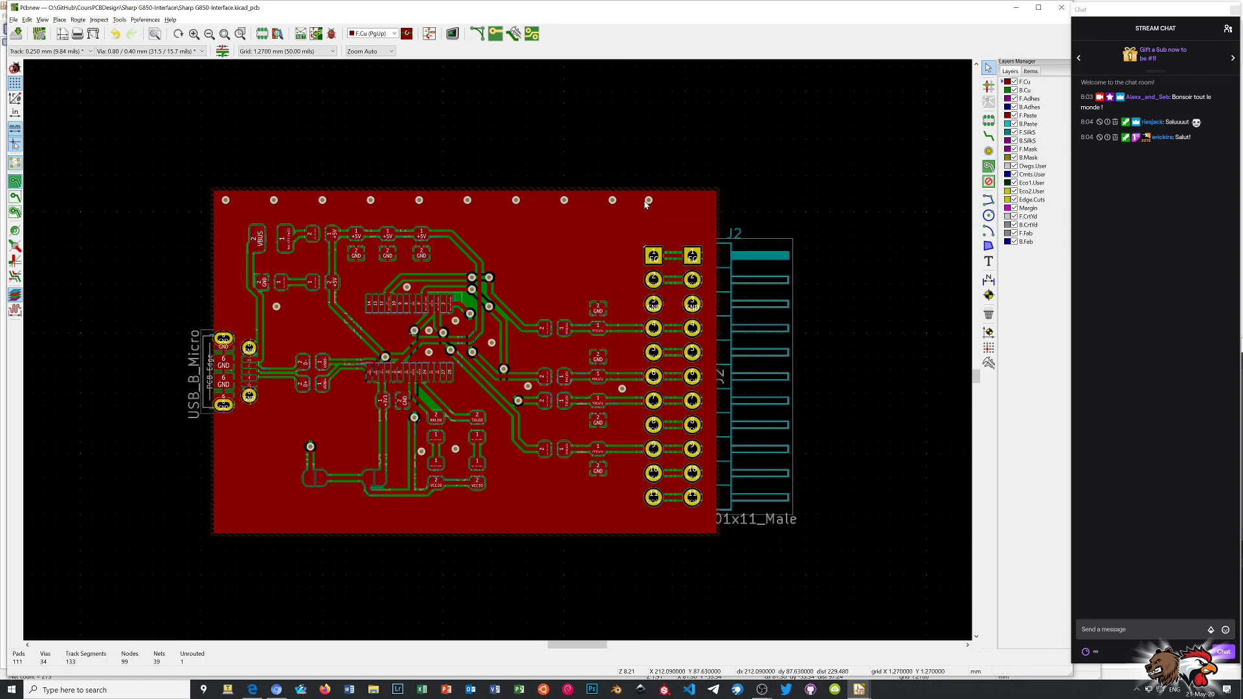
- Shift the last upper-edge via 1.27 mm toward J2 to even the spacing, and add a via at the J2-side corner
left_click_drag(650, 200, 661, 200)
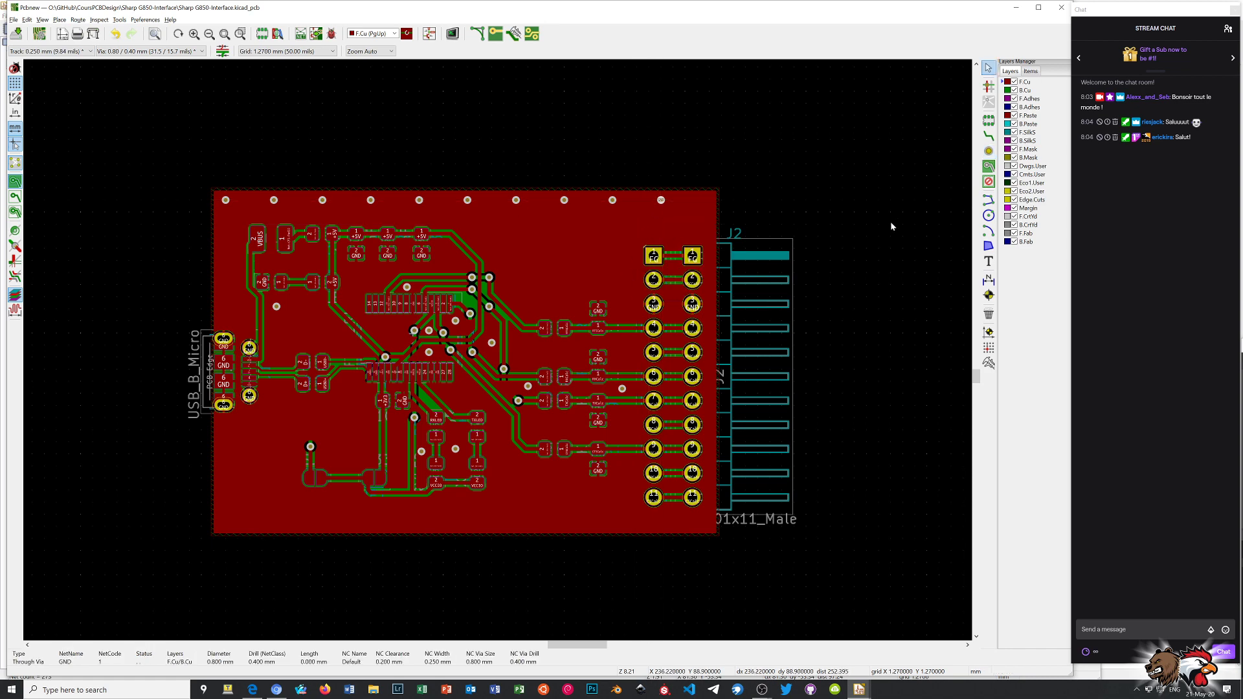
left_click(989, 151)
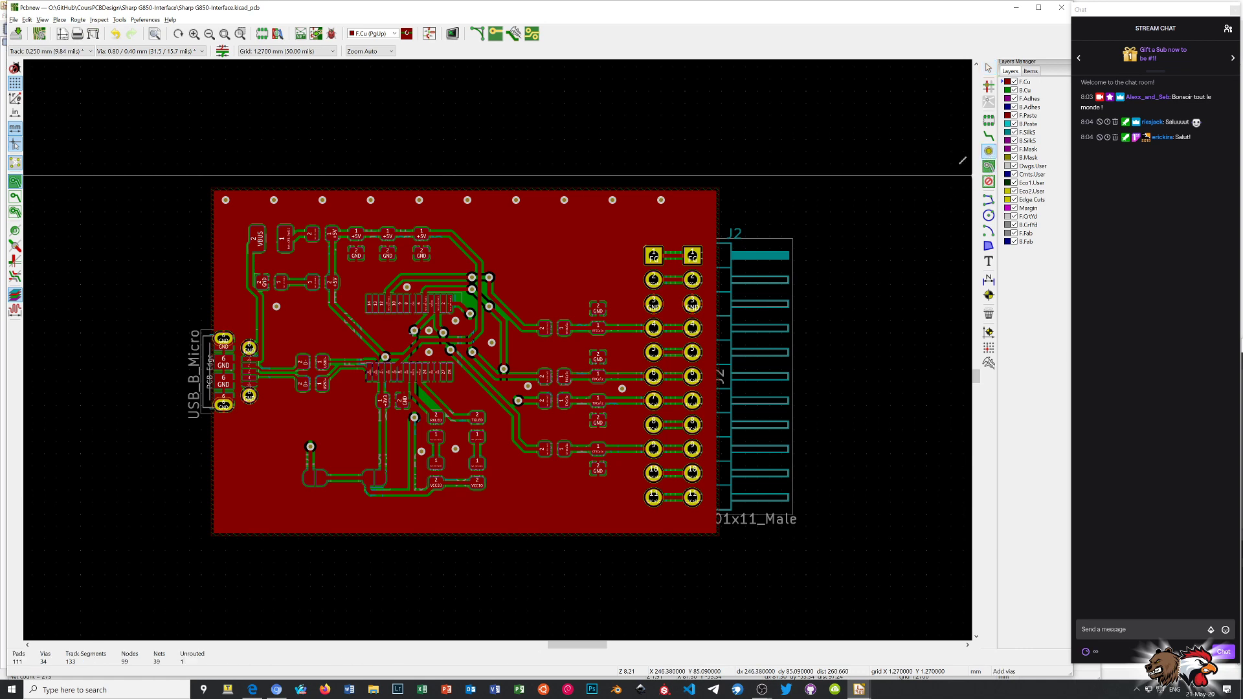
left_click(710, 201)
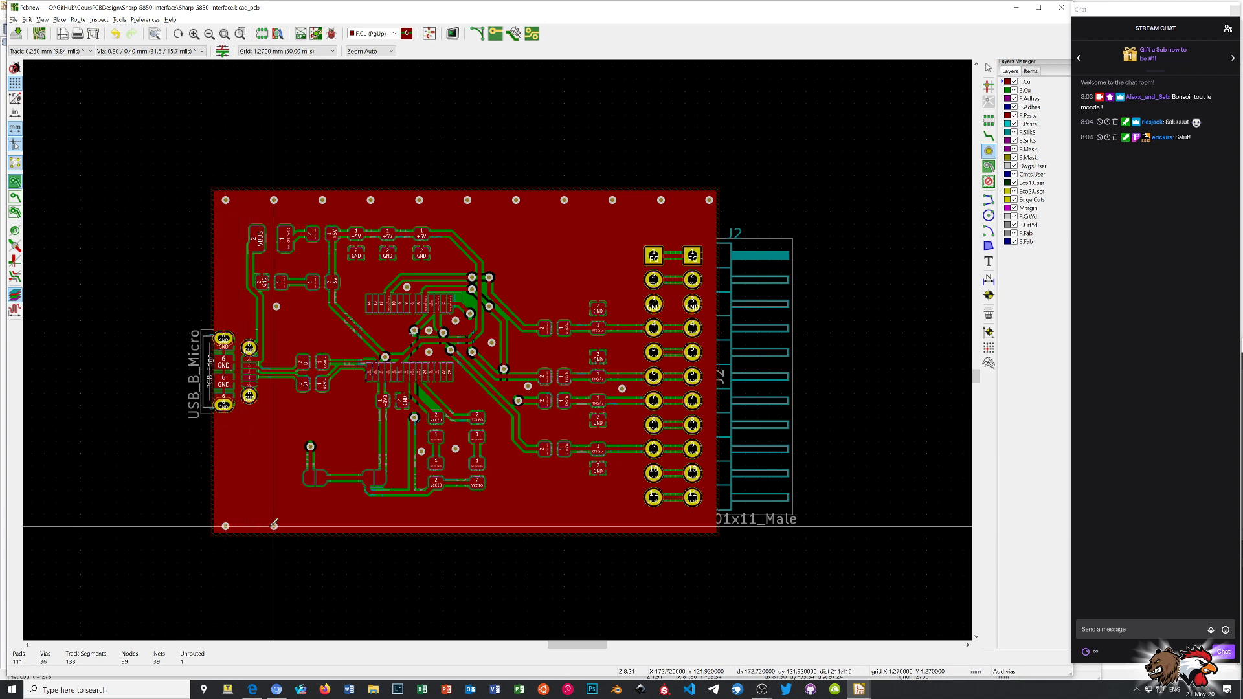
- Place a matching row of vias along the board's lower edge from corner to corner at about 5.08 mm spacing
left_click(274, 526)
left_click(323, 526)
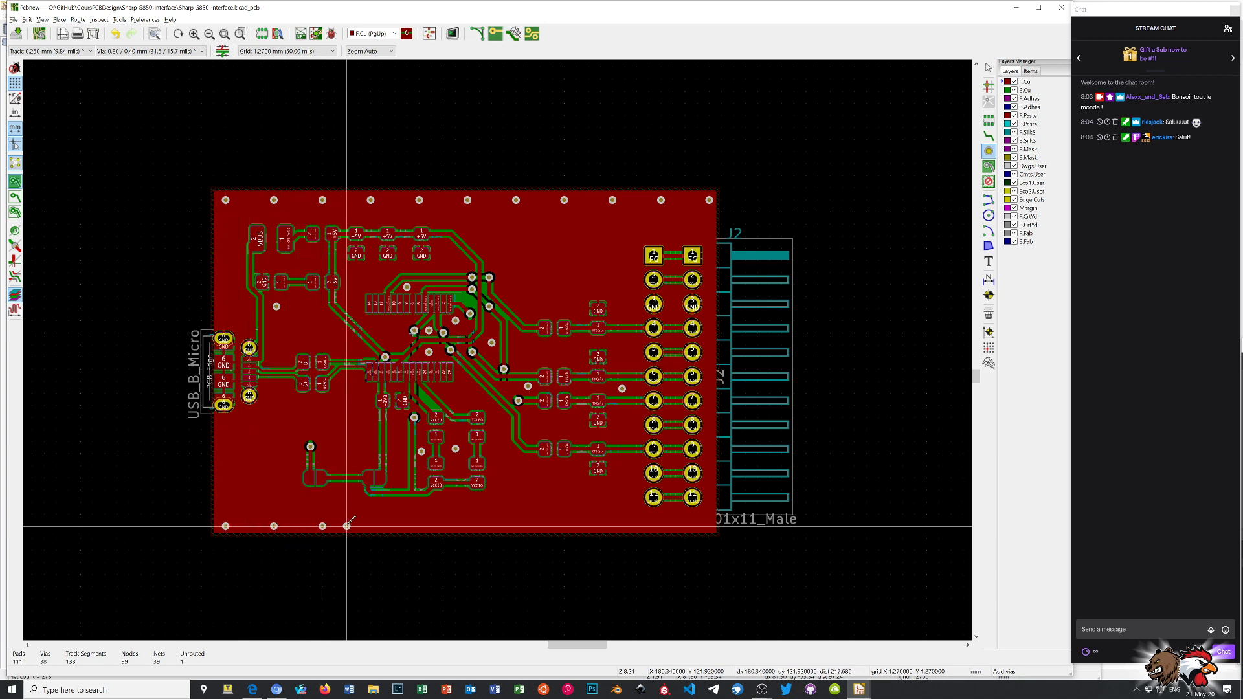
left_click(419, 526)
left_click(467, 526)
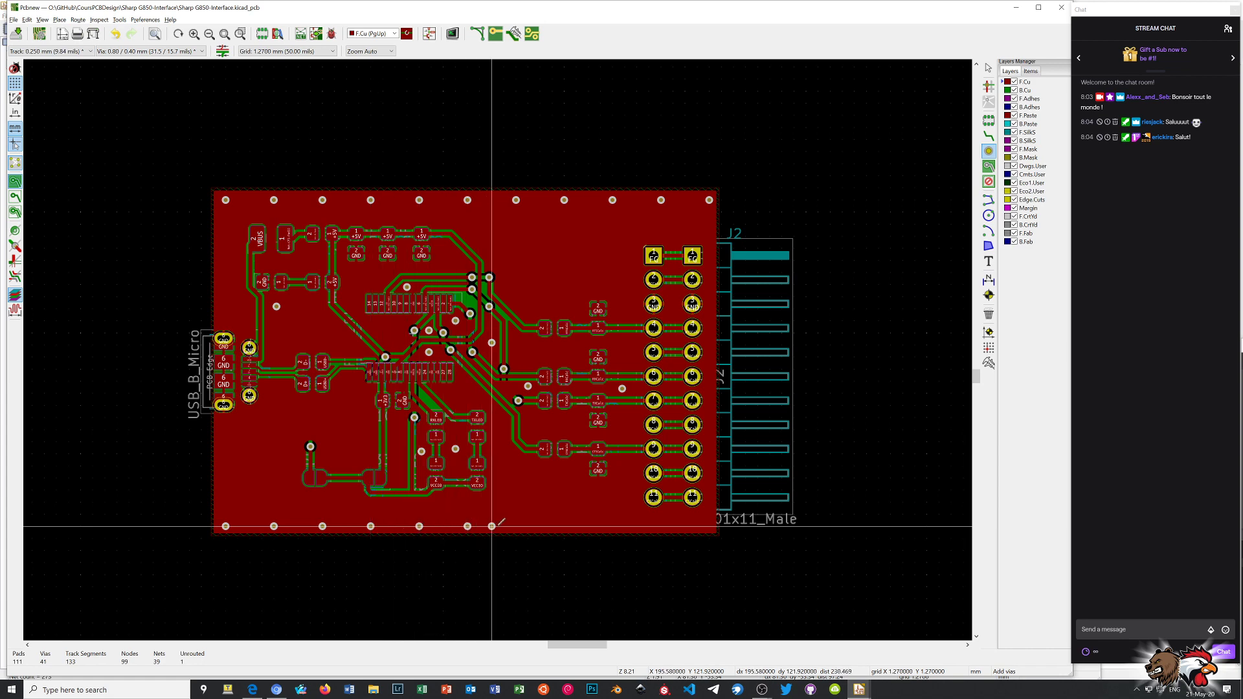
left_click(564, 526)
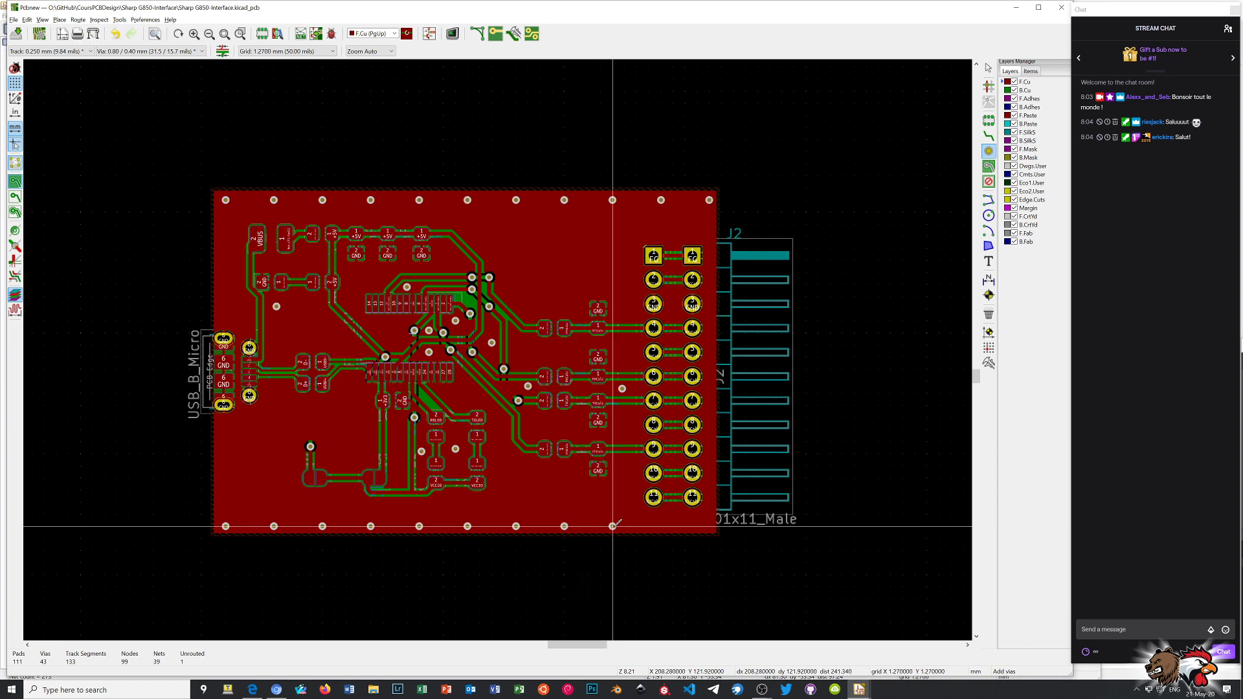
left_click(661, 526)
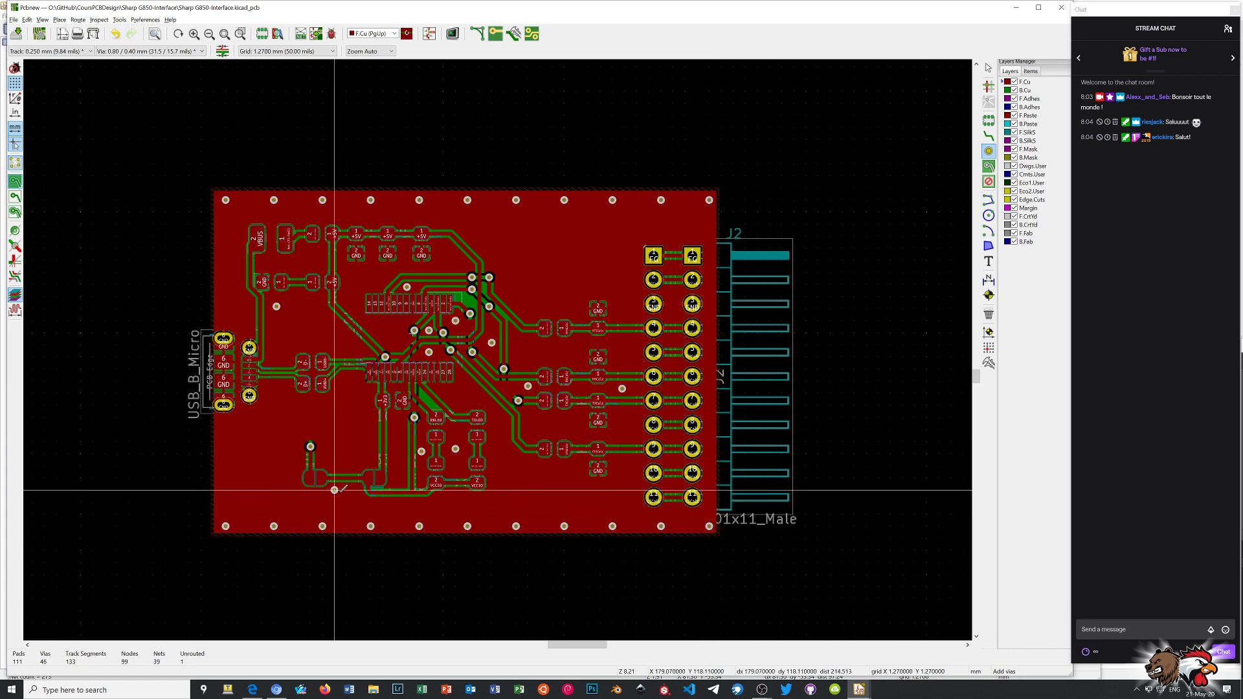
- Place vias down the USB-side and J2-side board edges, leaving the USB connector area clear, and end via placement
left_click(226, 478)
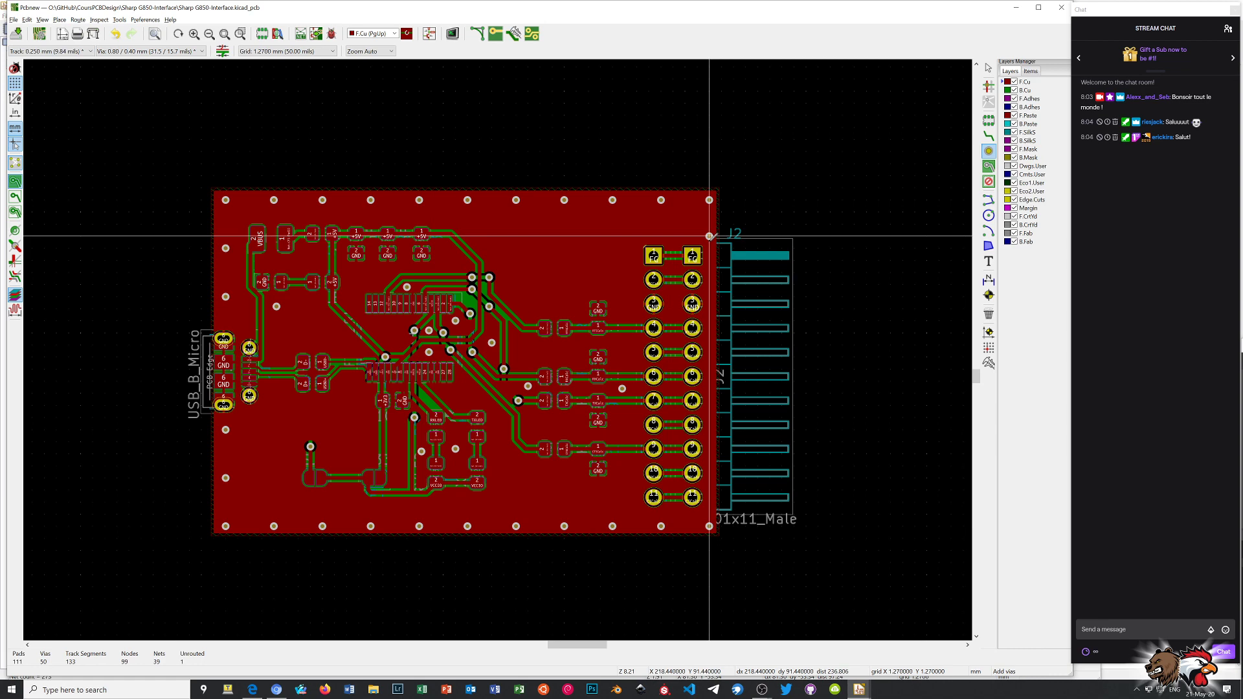
left_click(709, 237)
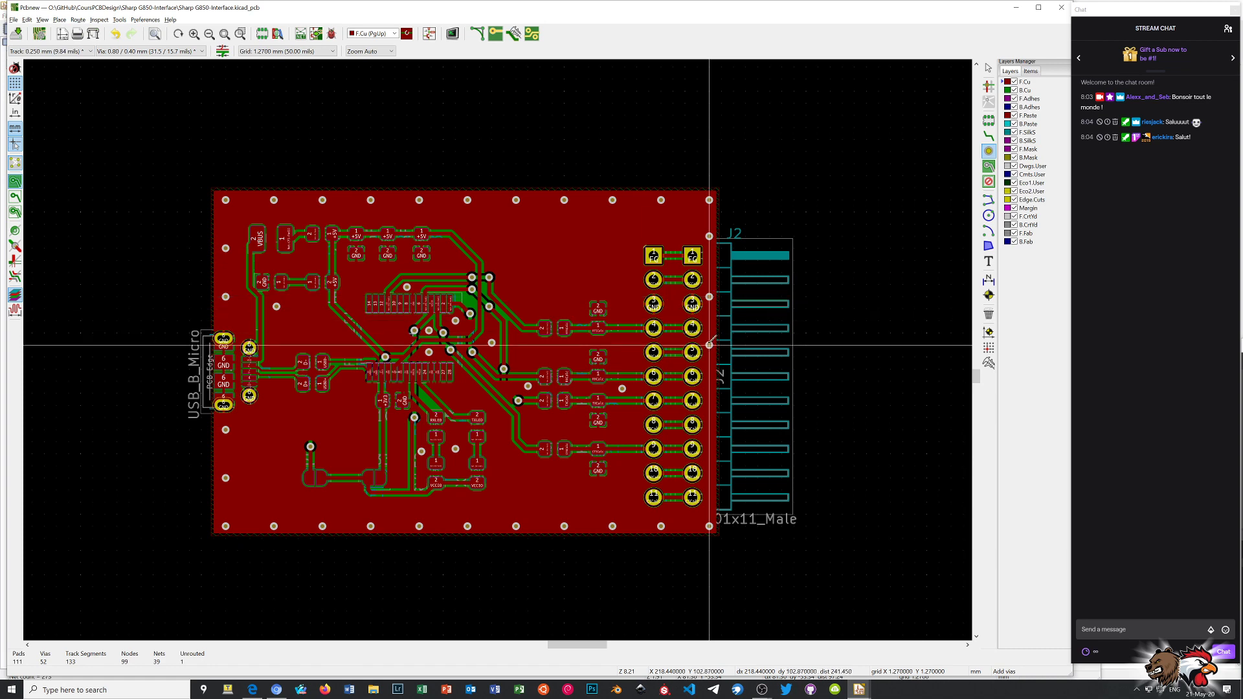
left_click(709, 430)
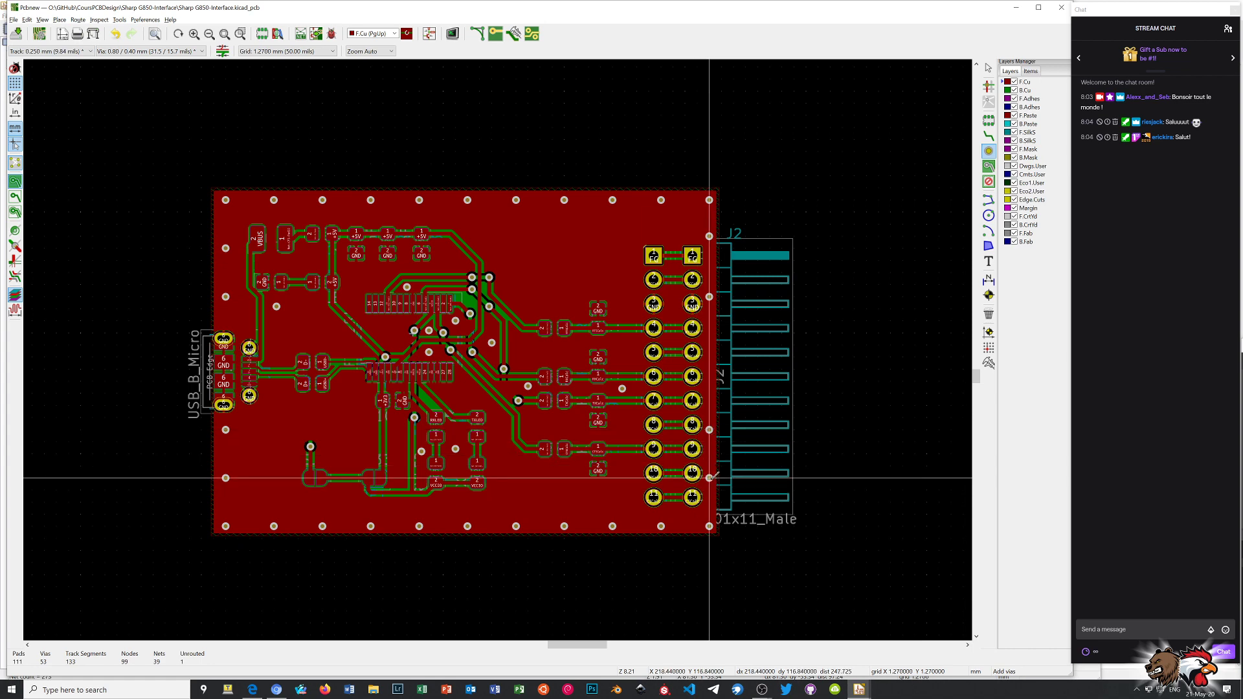
left_click(709, 381)
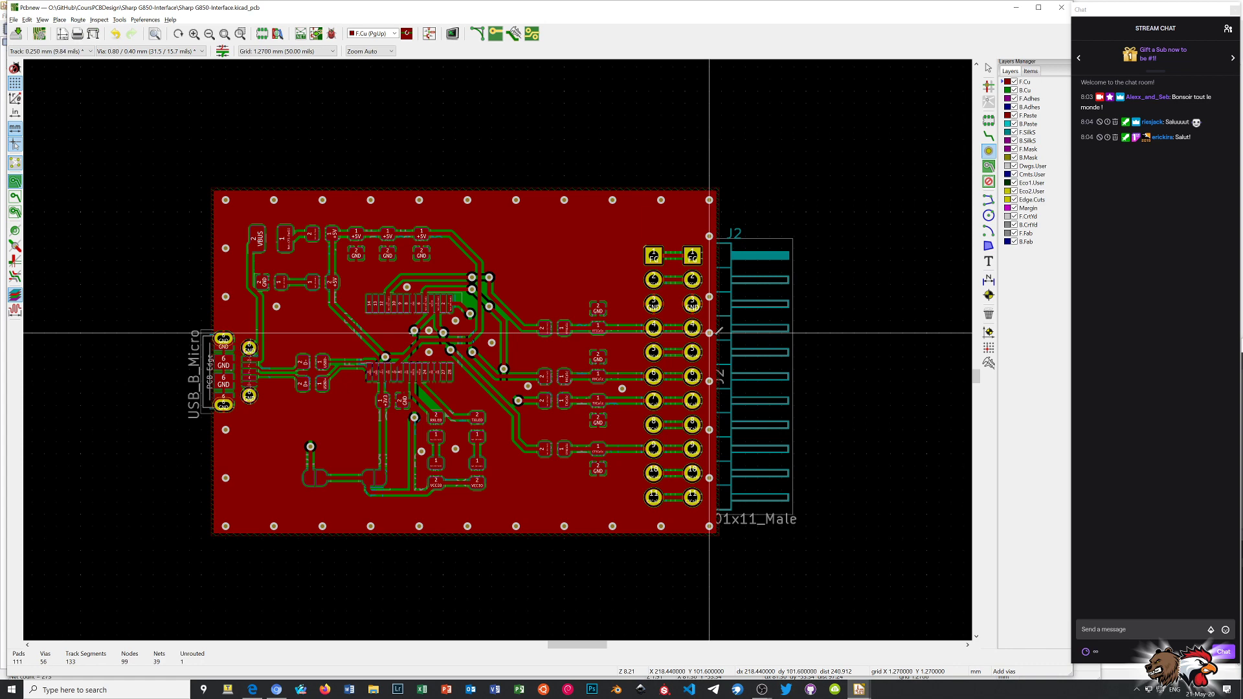
right_click(858, 305)
left_click(877, 310)
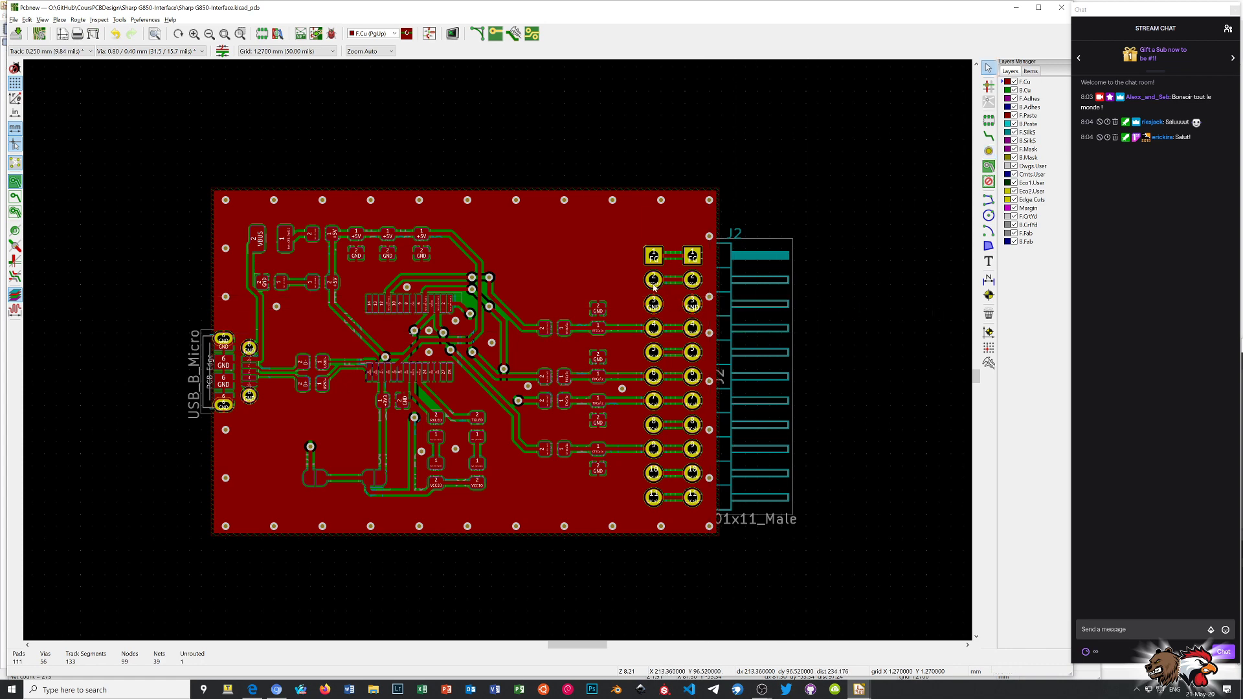
- Reposition the vias along the J2-side board edge to even out their spacing, and save the board
left_click_drag(707, 300, 712, 292)
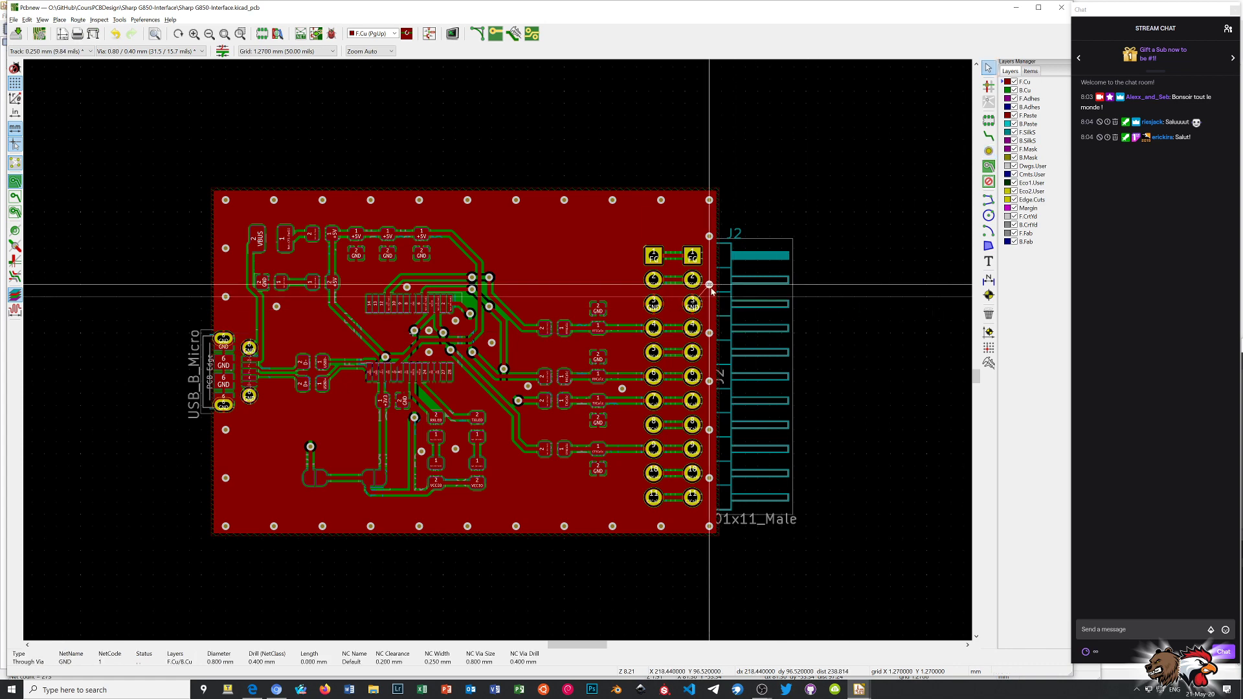
left_click(711, 291)
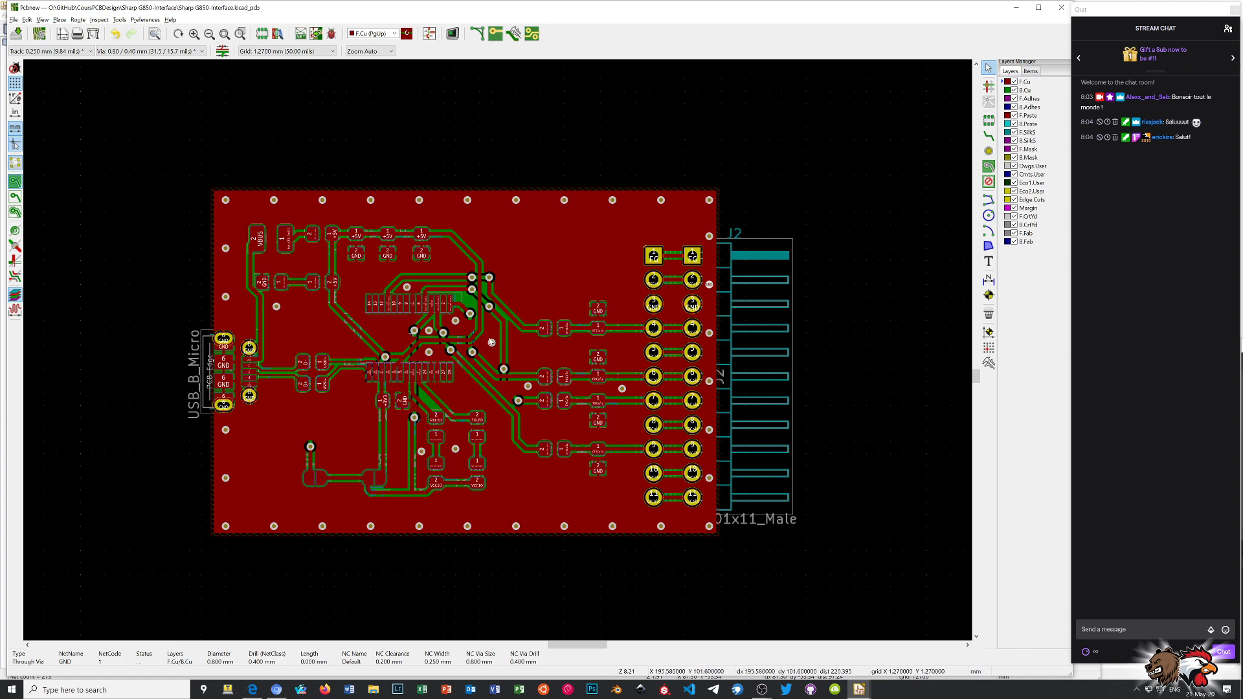
left_click(710, 238)
left_click_drag(711, 237, 710, 297)
left_click(709, 336)
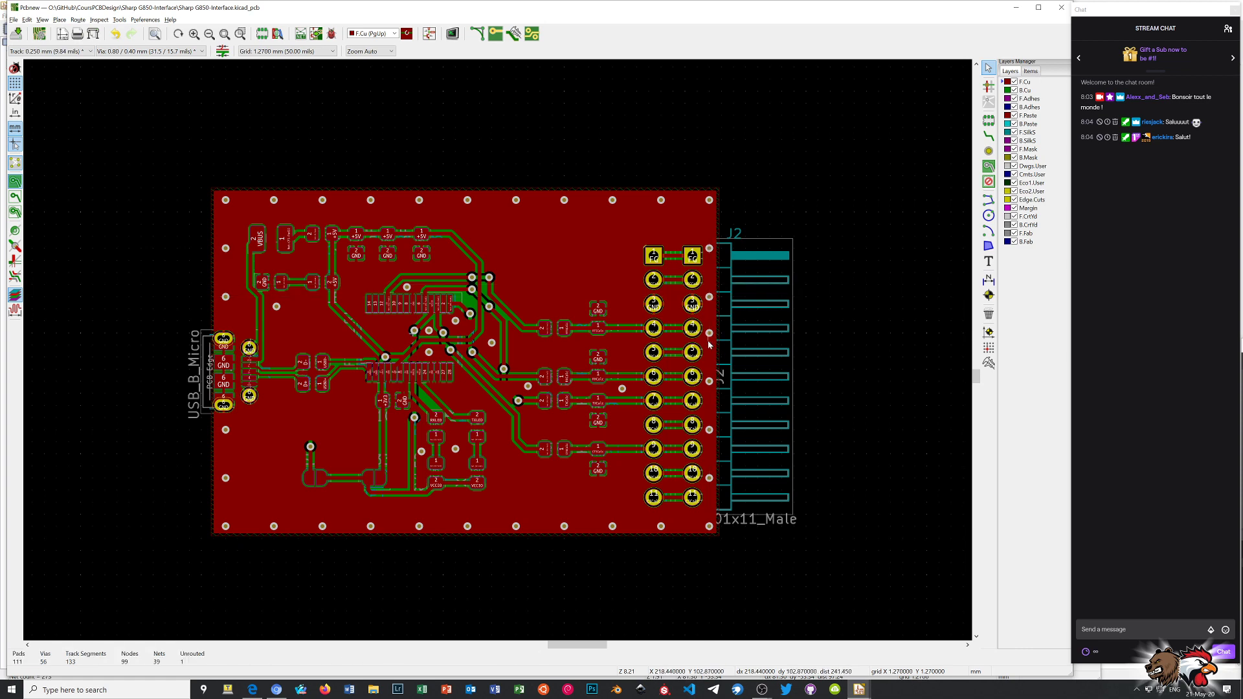
left_click(710, 334)
left_click_drag(709, 334, 710, 350)
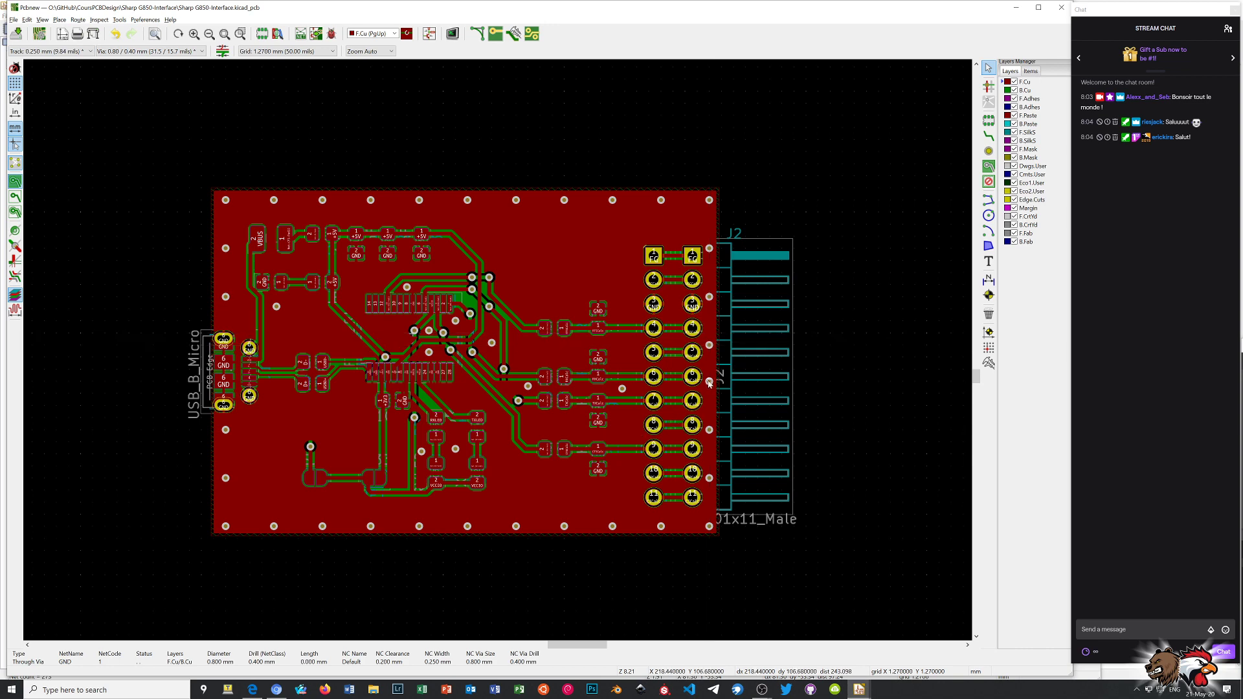
left_click_drag(710, 385, 709, 394)
left_click(18, 36)
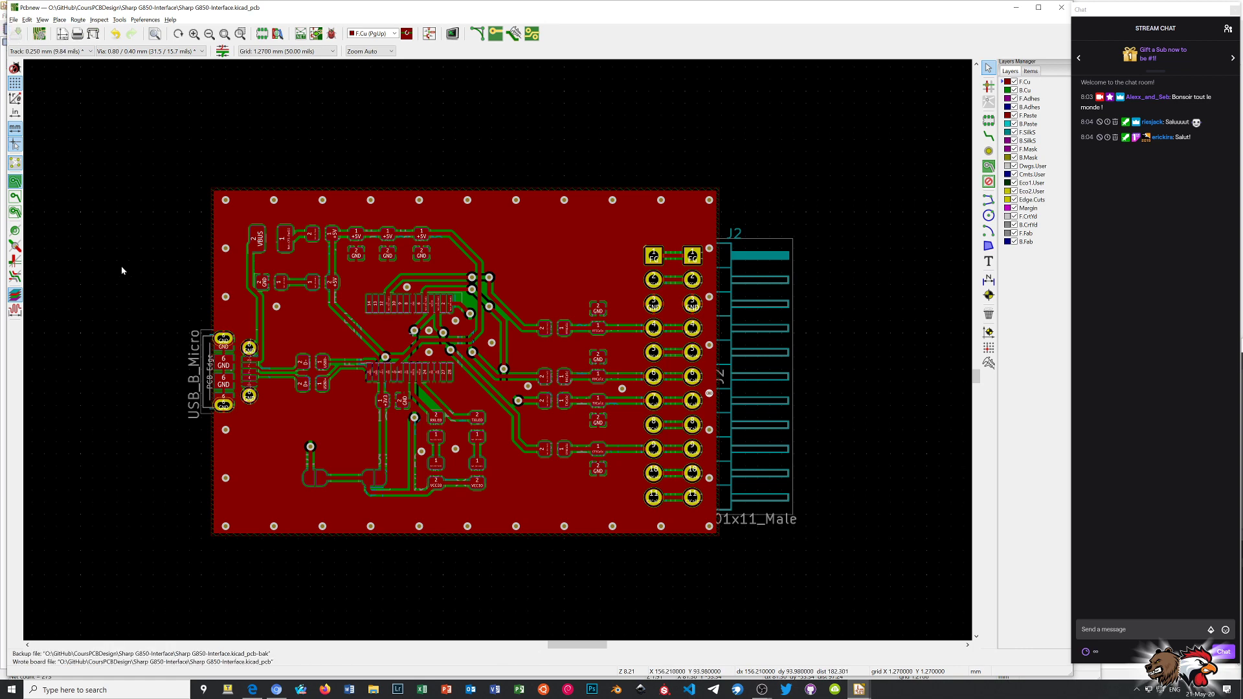
- Clear the selection around R5 and D3 and open the board in the 3D viewer
middle_click_drag(433, 454, 443, 424)
left_click_drag(442, 439, 426, 388)
left_click(525, 449)
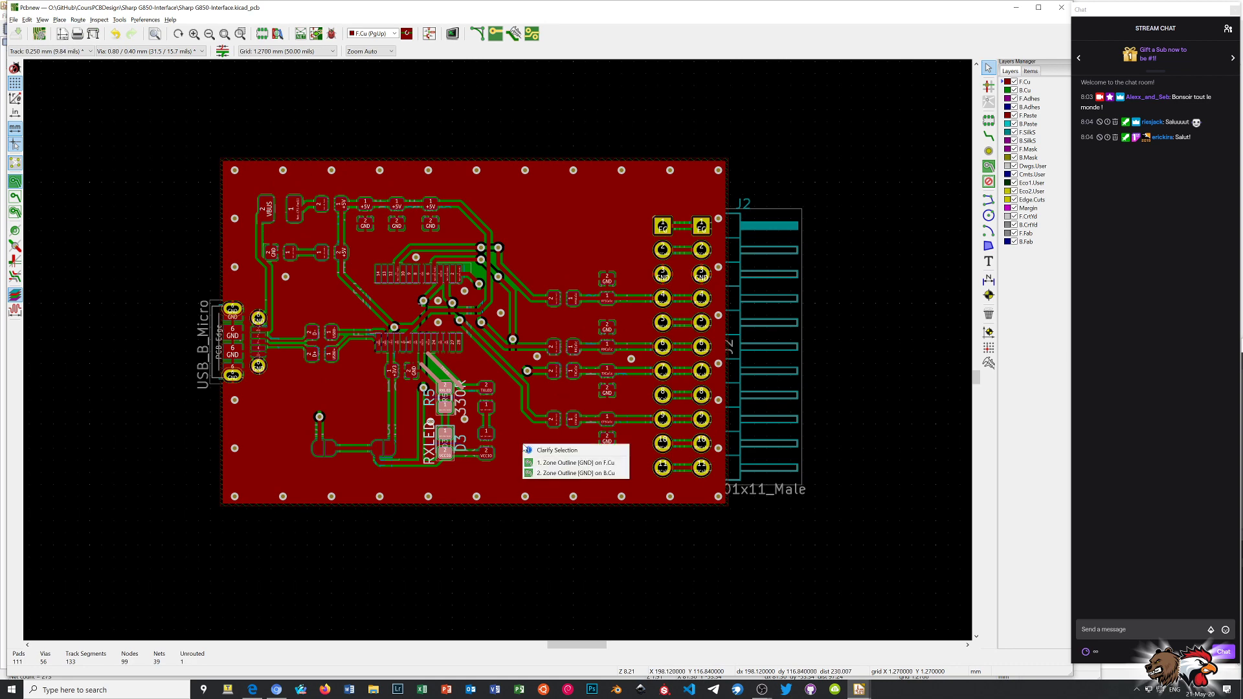
left_click(520, 406)
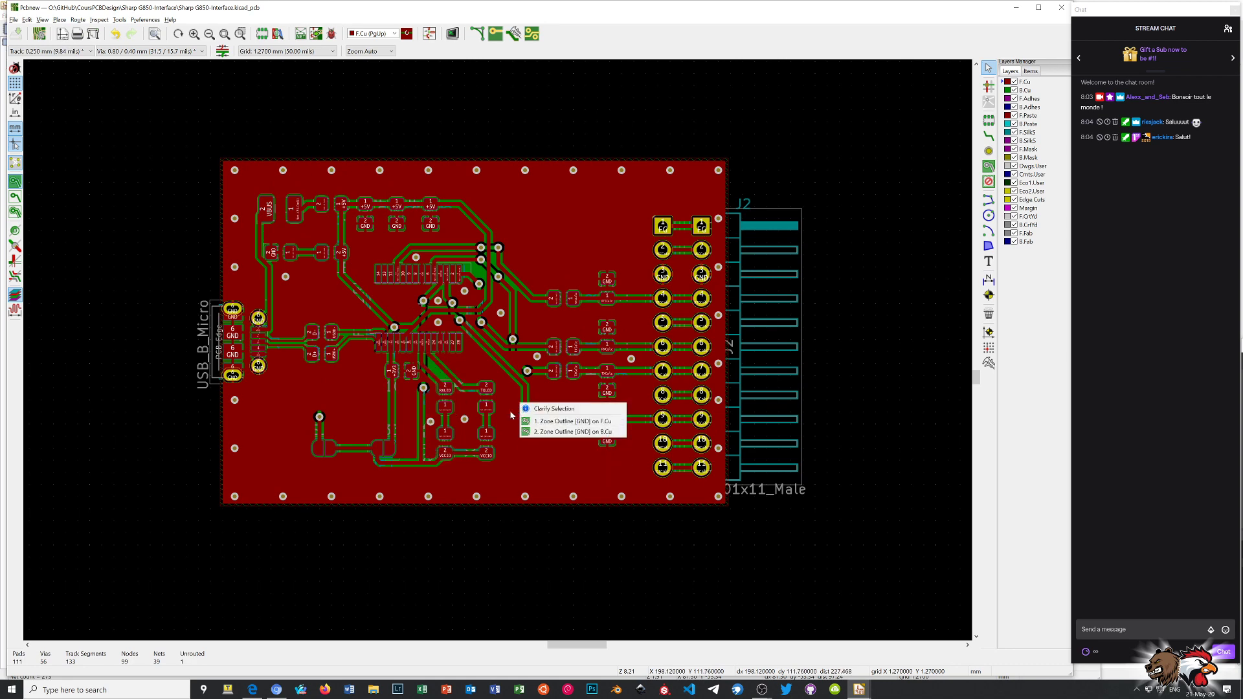
left_click(465, 556)
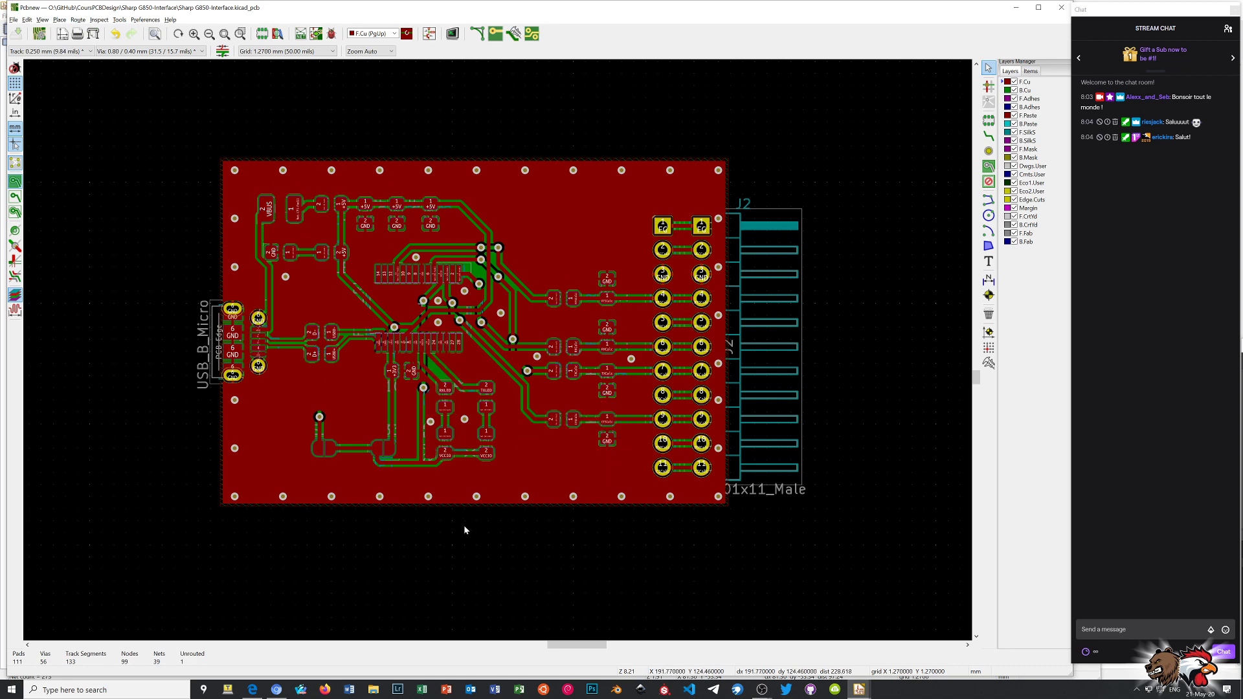
key("alt+3")
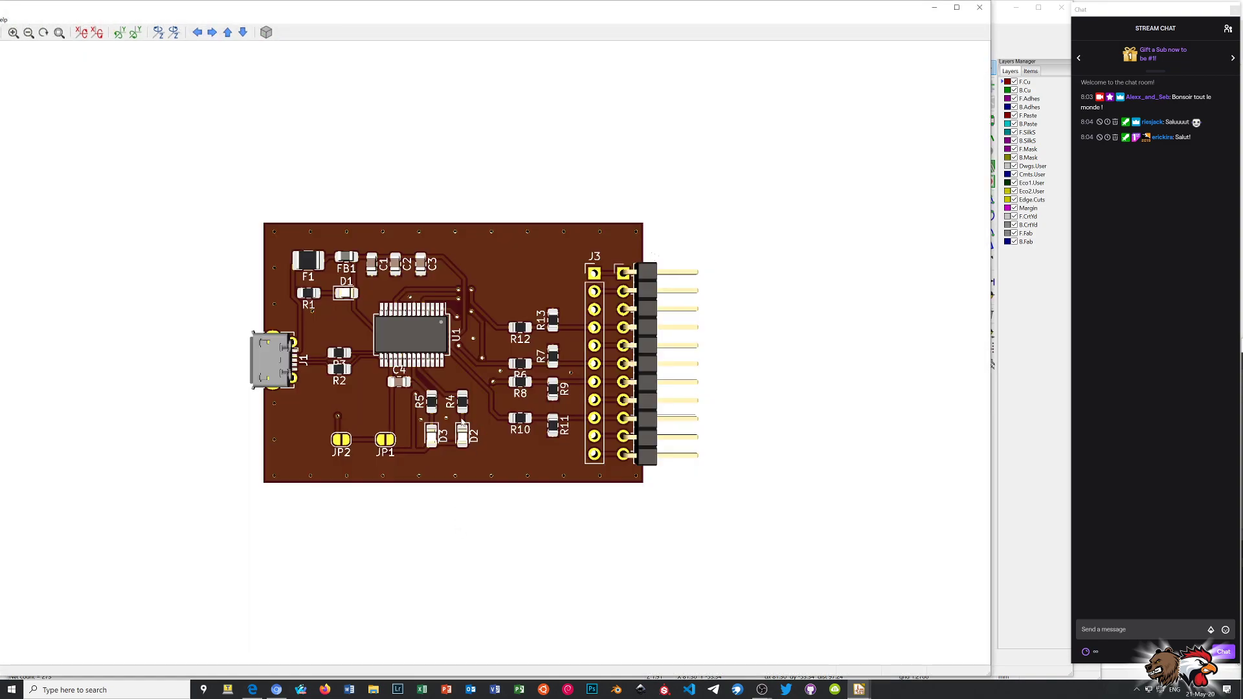
- Inspect the assembled board from several angles in the 3D viewer and close the viewer
left_click_drag(462, 422, 392, 258)
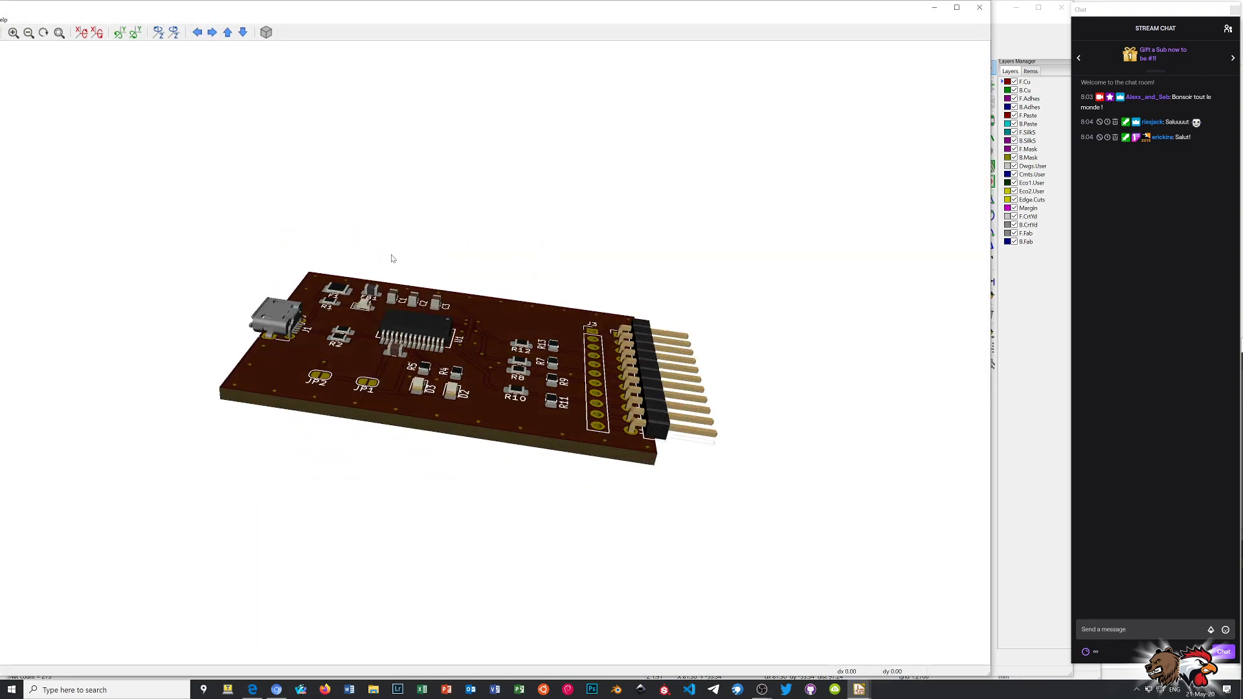
left_click_drag(422, 377, 399, 534)
left_click_drag(584, 374, 430, 197)
left_click_drag(445, 262, 491, 444)
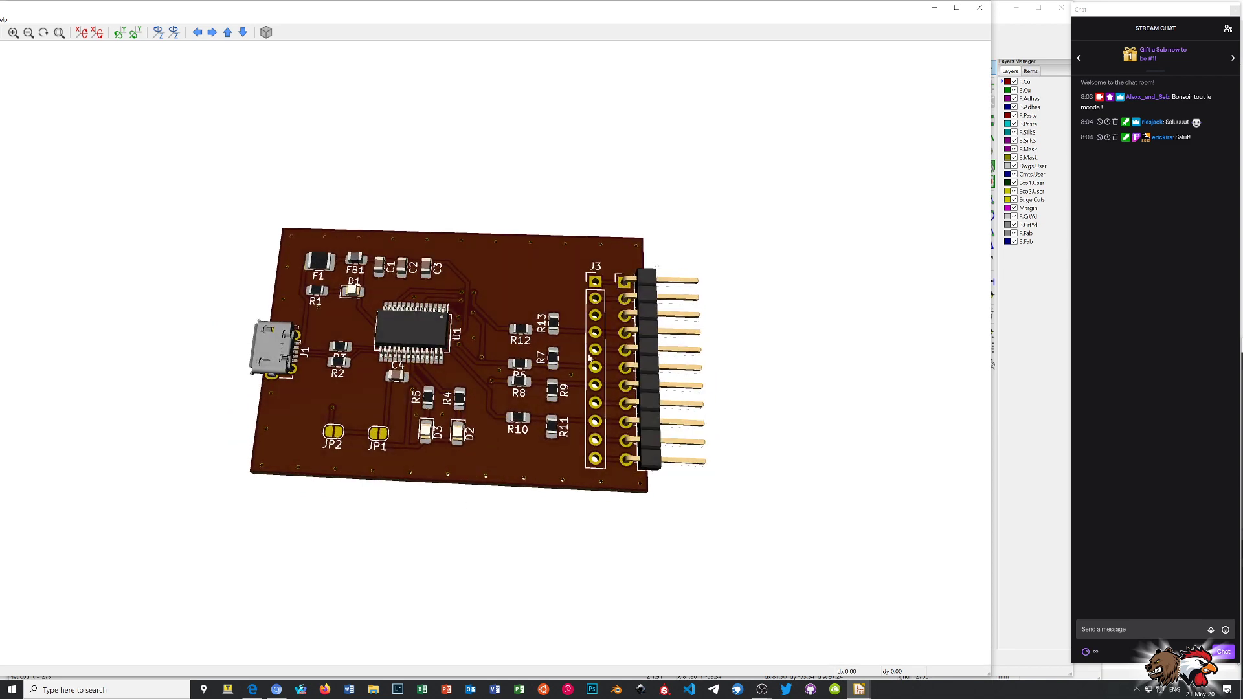
left_click(980, 7)
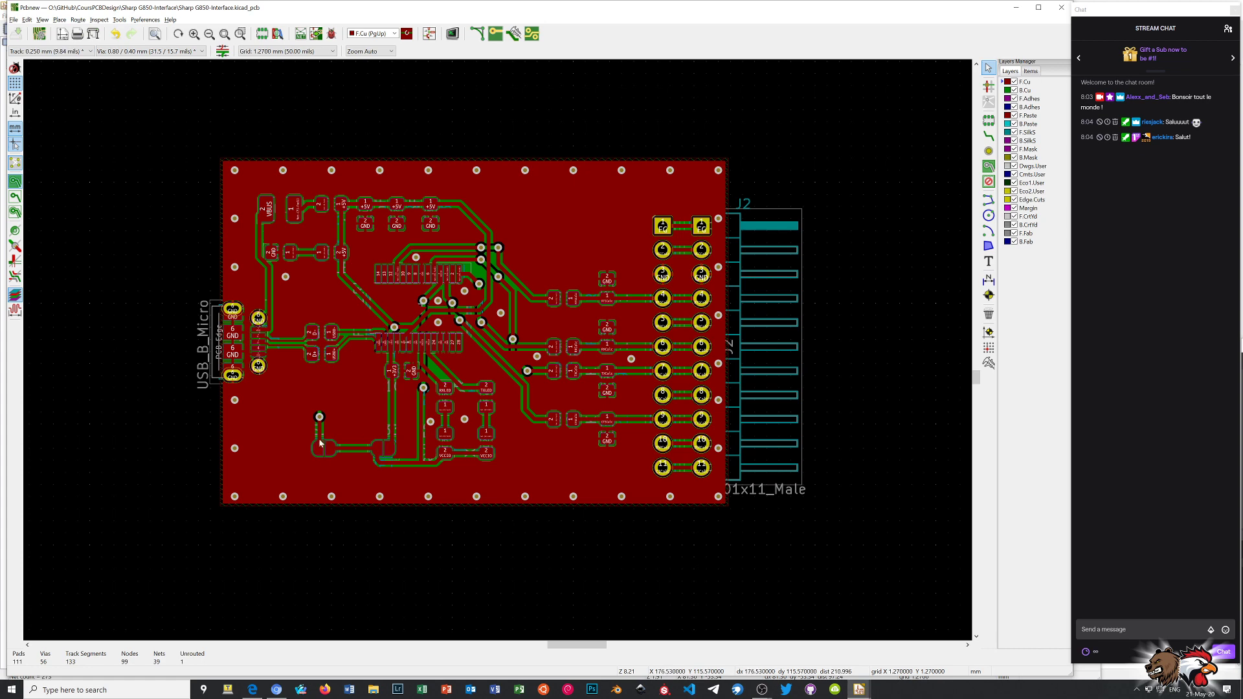
- Look over the front copper routing and make F.SilkS the active layer to bring the reference texts forward
scroll(363, 467, "up", 5)
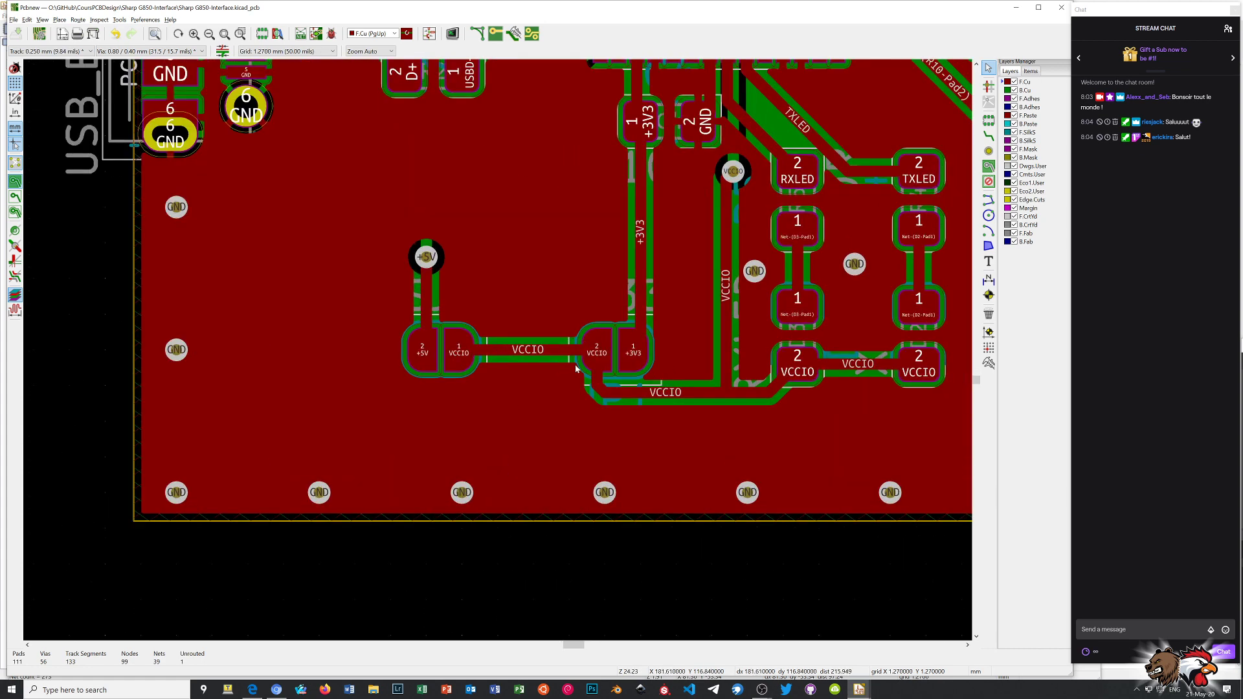
scroll(577, 368, "down", 4)
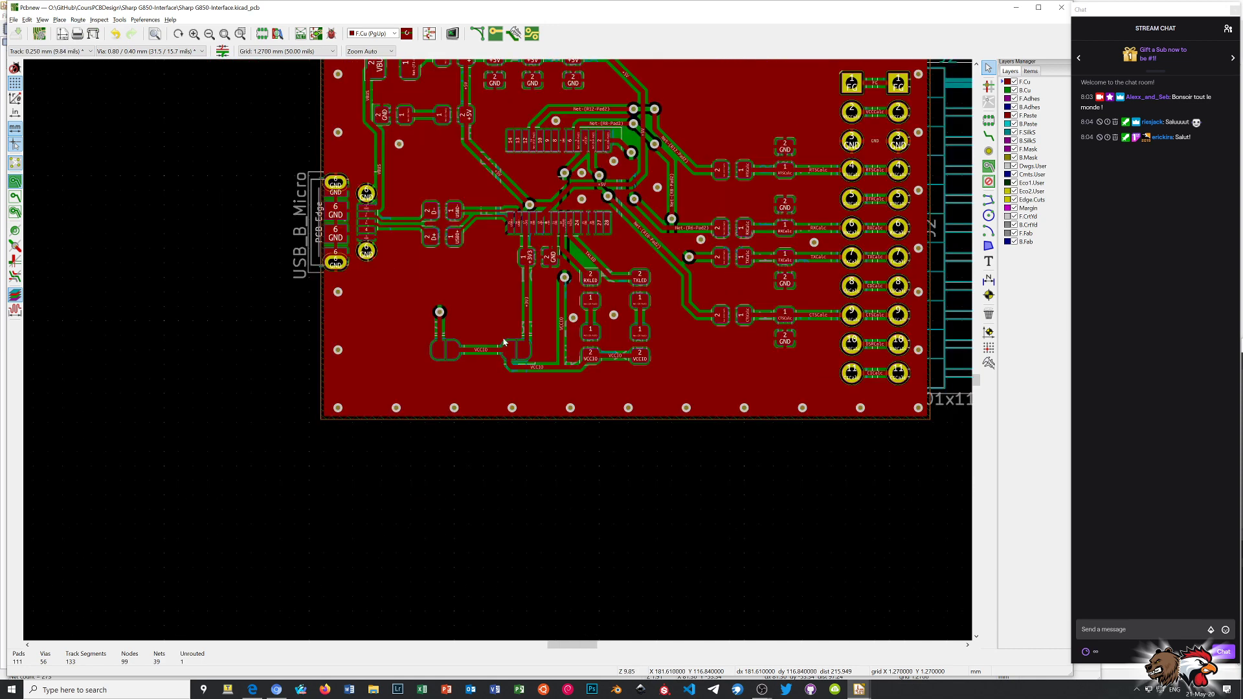
scroll(503, 342, "down", 1)
scroll(500, 353, "up", 3)
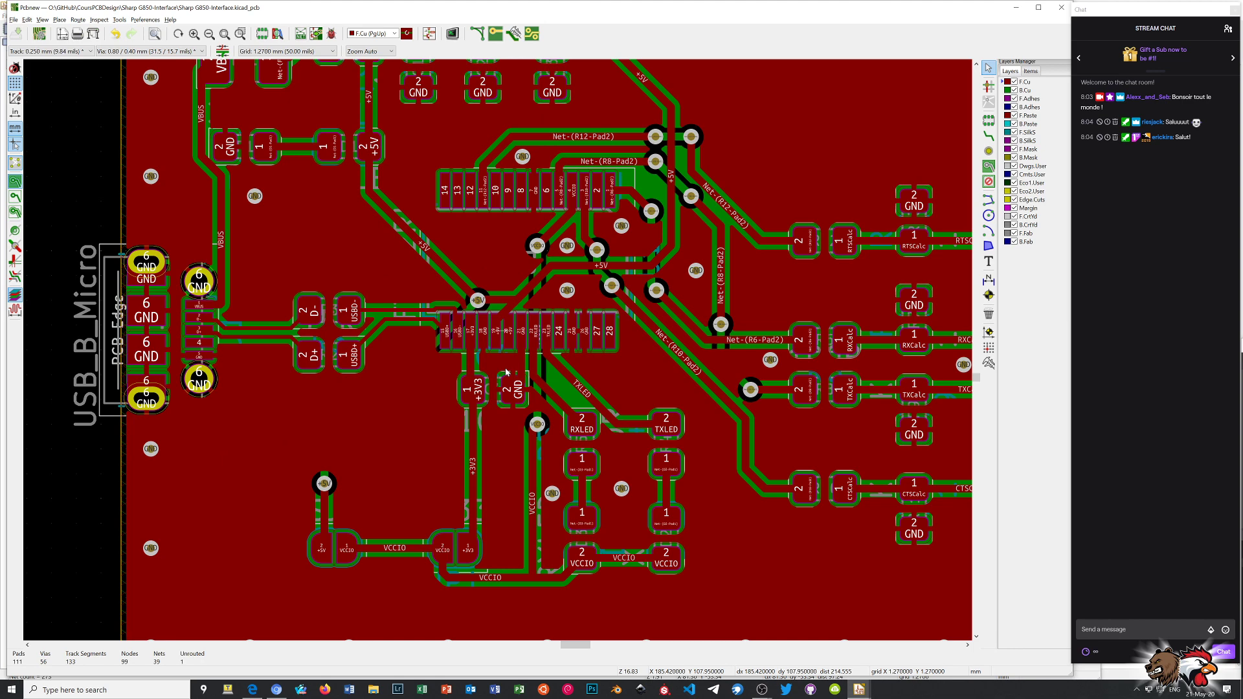
scroll(507, 372, "down", 1)
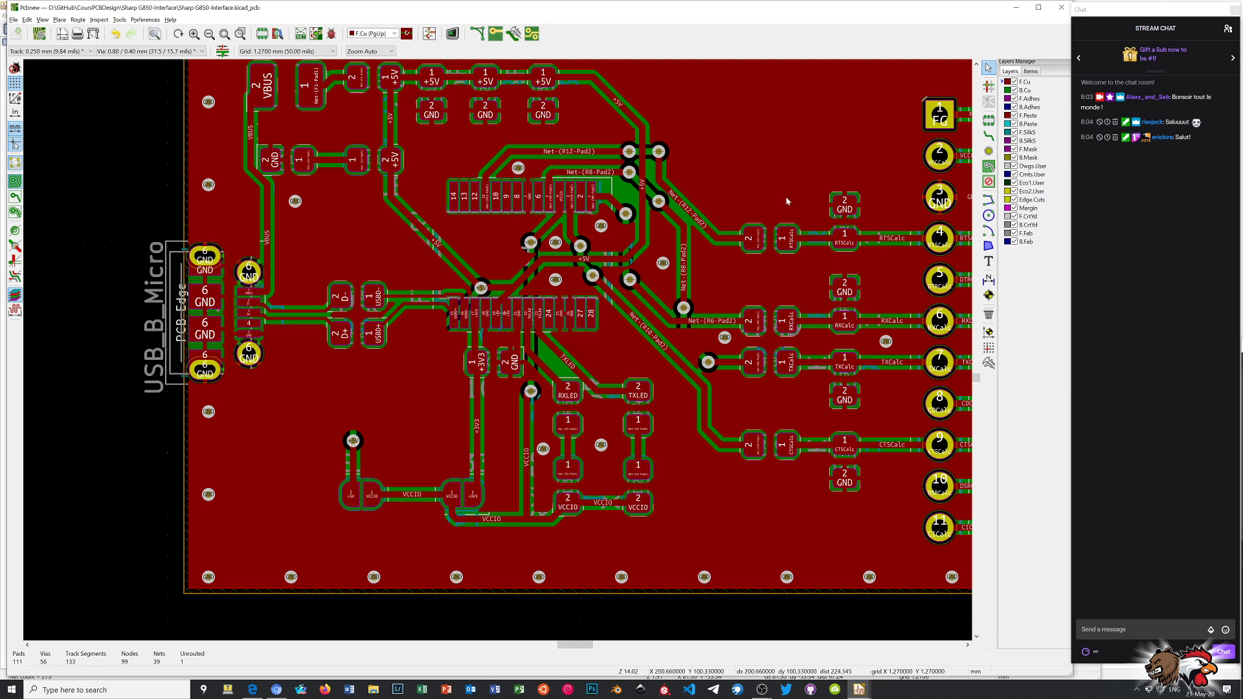
left_click(1002, 132)
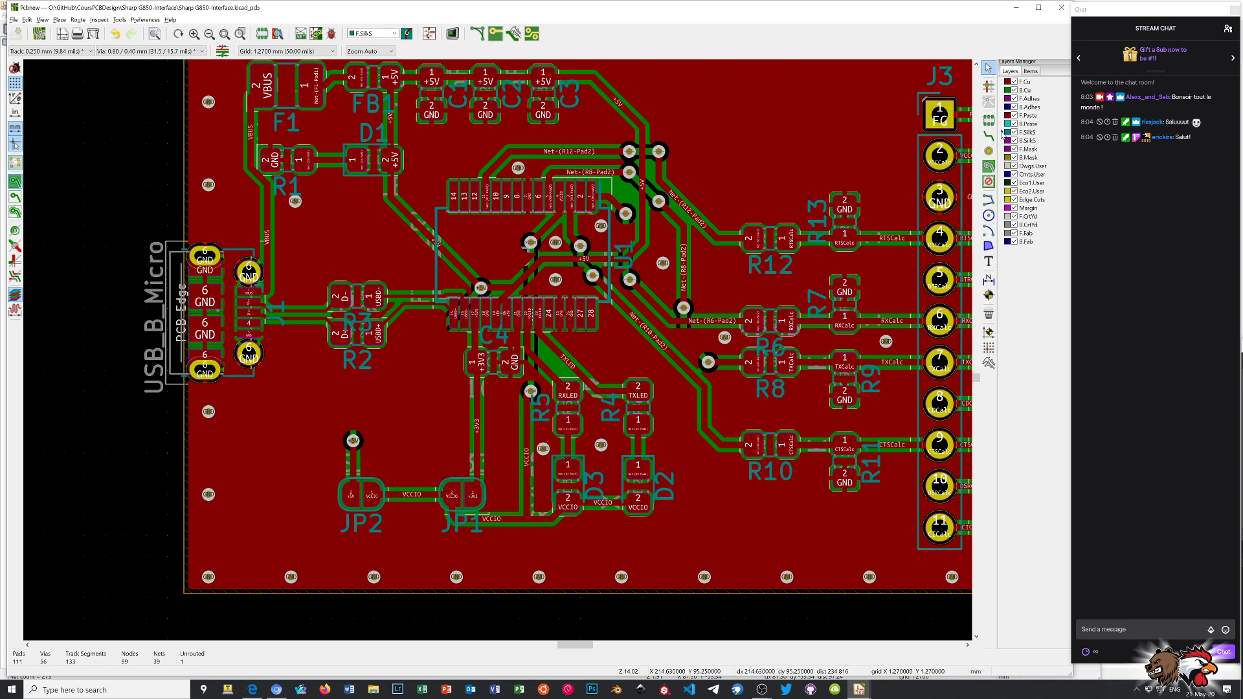
- Move the R3 reference text from between R3 and R2 to the free area above resistor R3
scroll(701, 233, "down", 1)
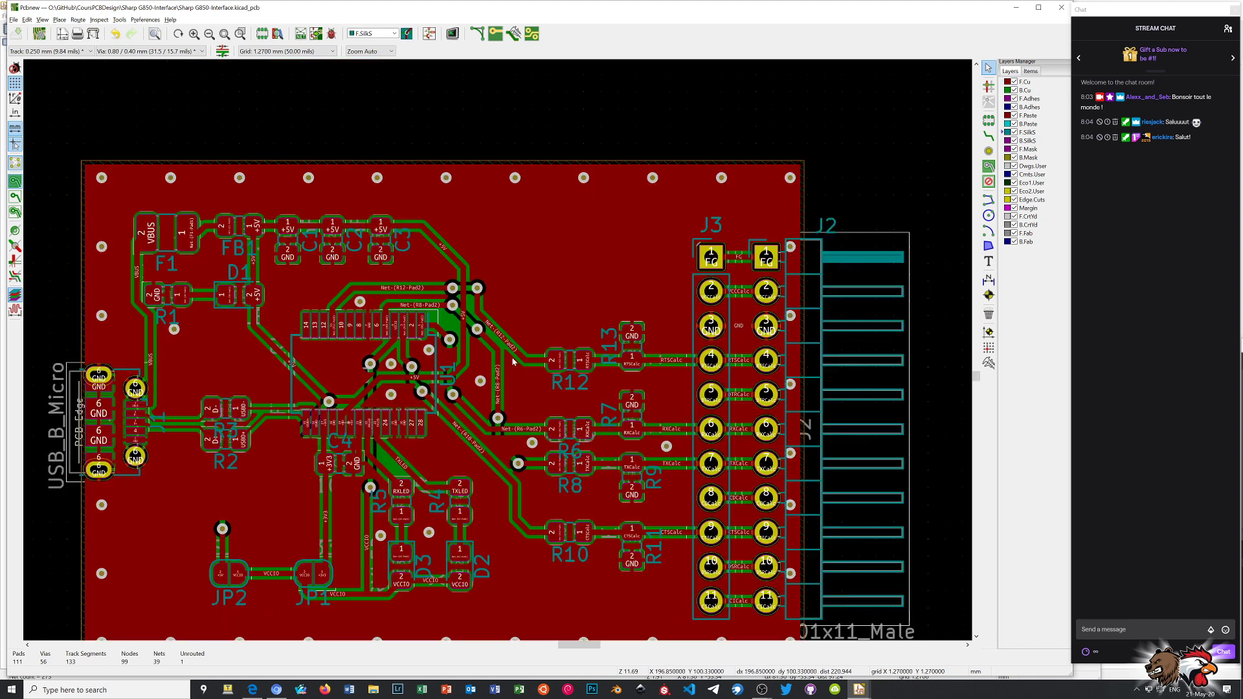
scroll(498, 350, "up", 1)
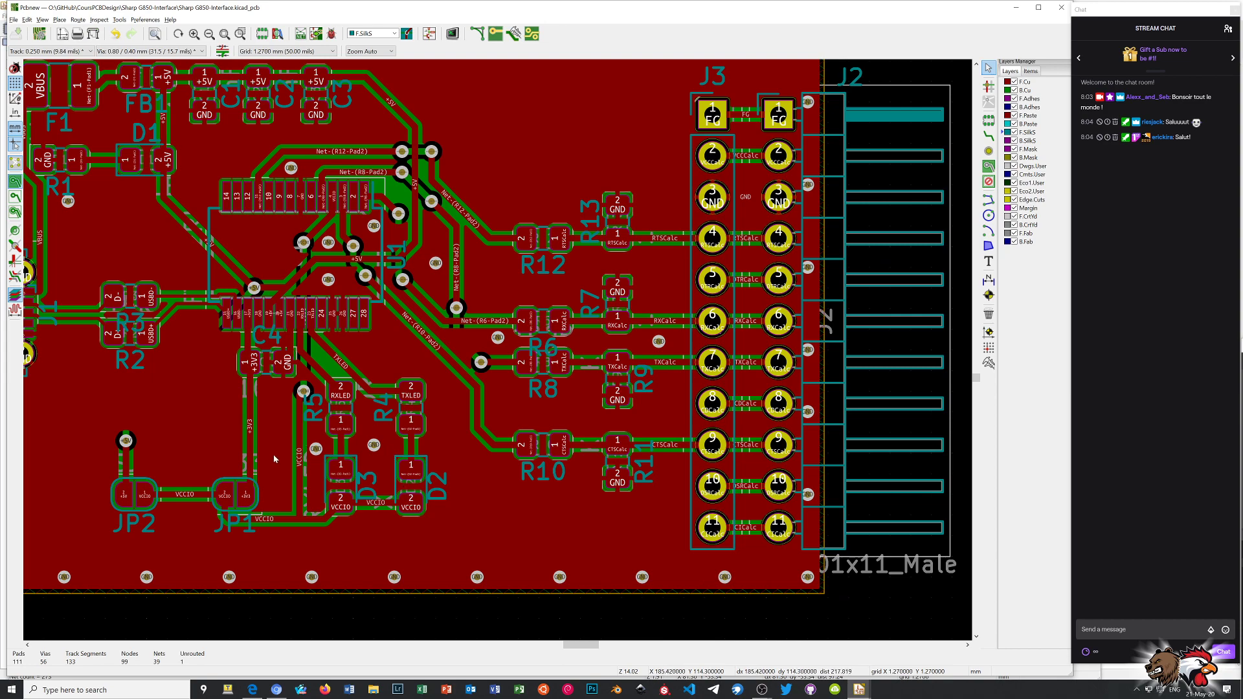
scroll(274, 459, "down", 1)
scroll(496, 350, "up", 1)
scroll(498, 354, "up", 4)
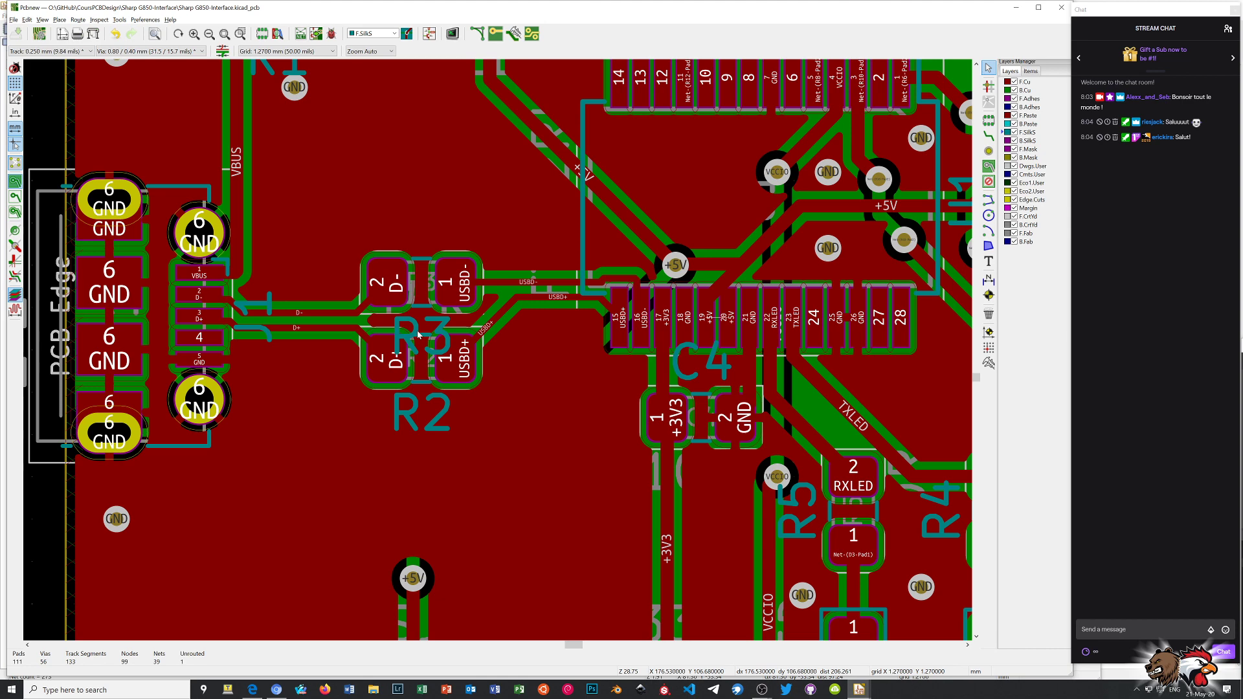
left_click(417, 330)
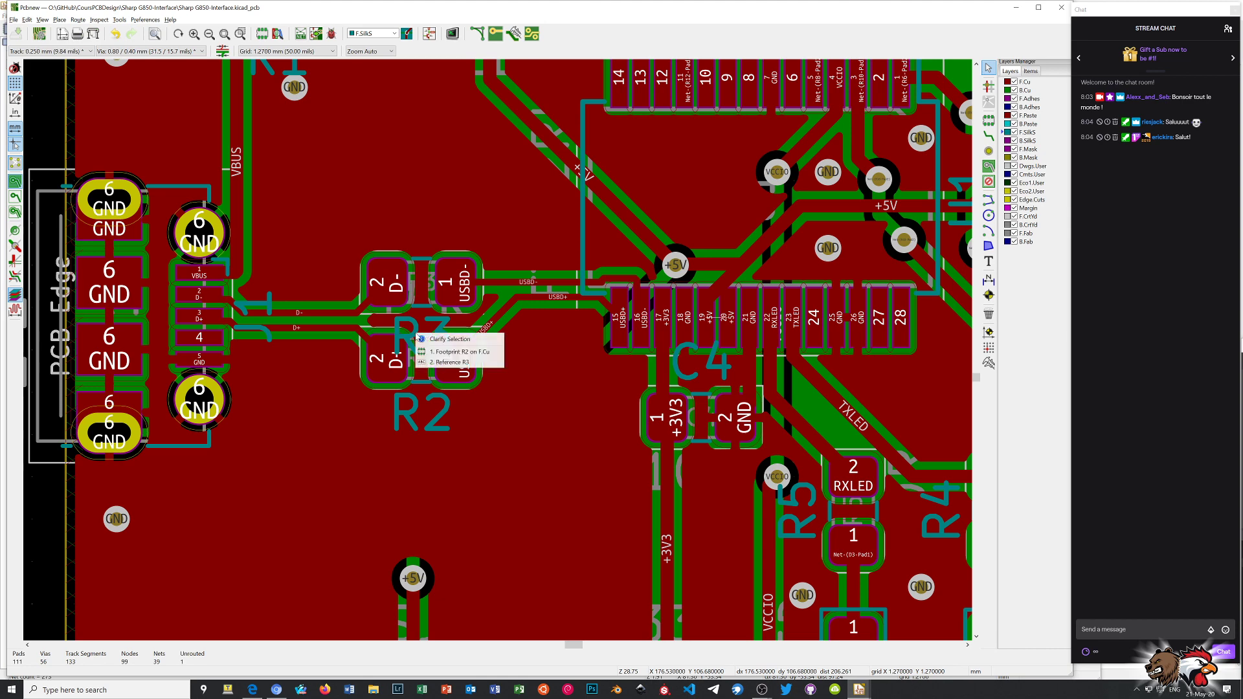
left_click(447, 362)
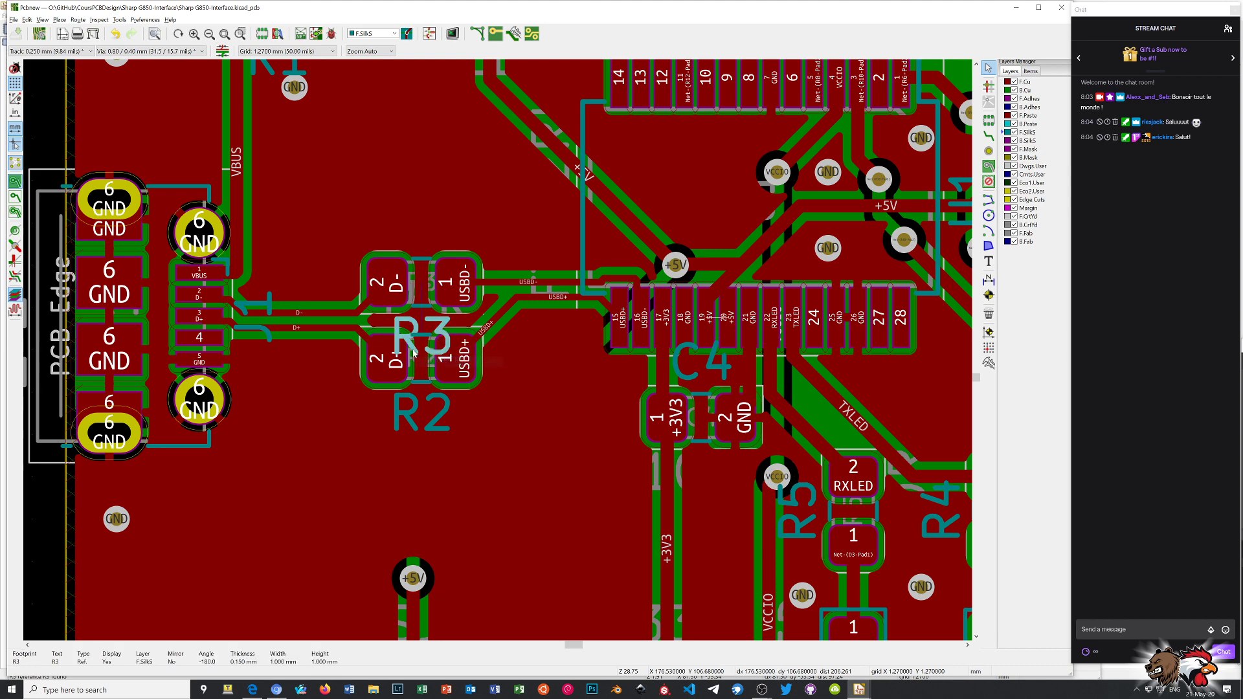
left_click_drag(415, 332, 428, 233)
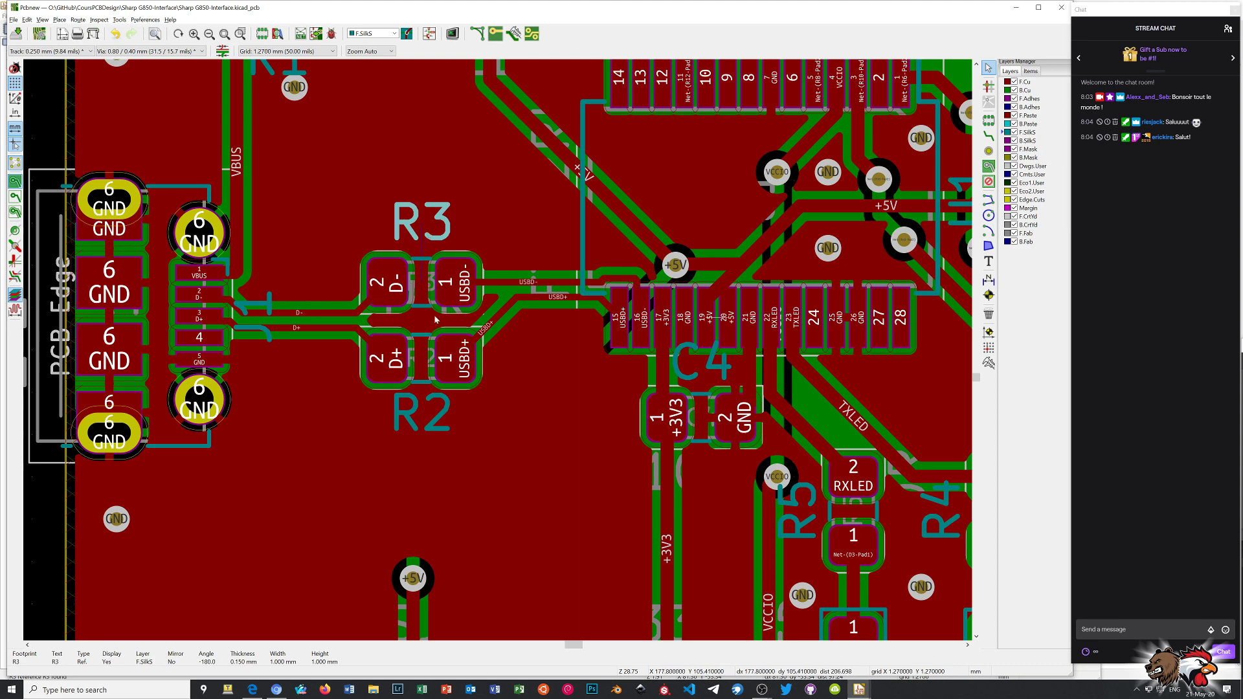
- Set the grid to 0.2540 mm (10.00 mils) and move the R3 reference text slightly closer to its pads
left_click(338, 52)
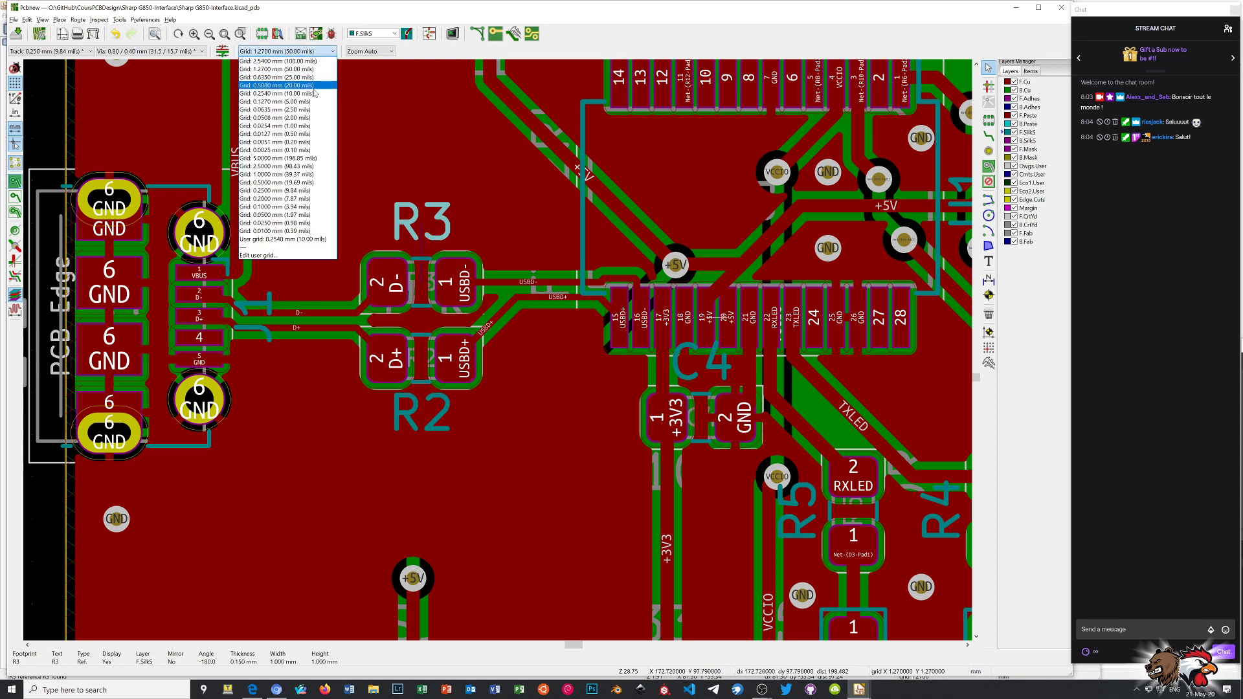
left_click(284, 138)
left_click(447, 223)
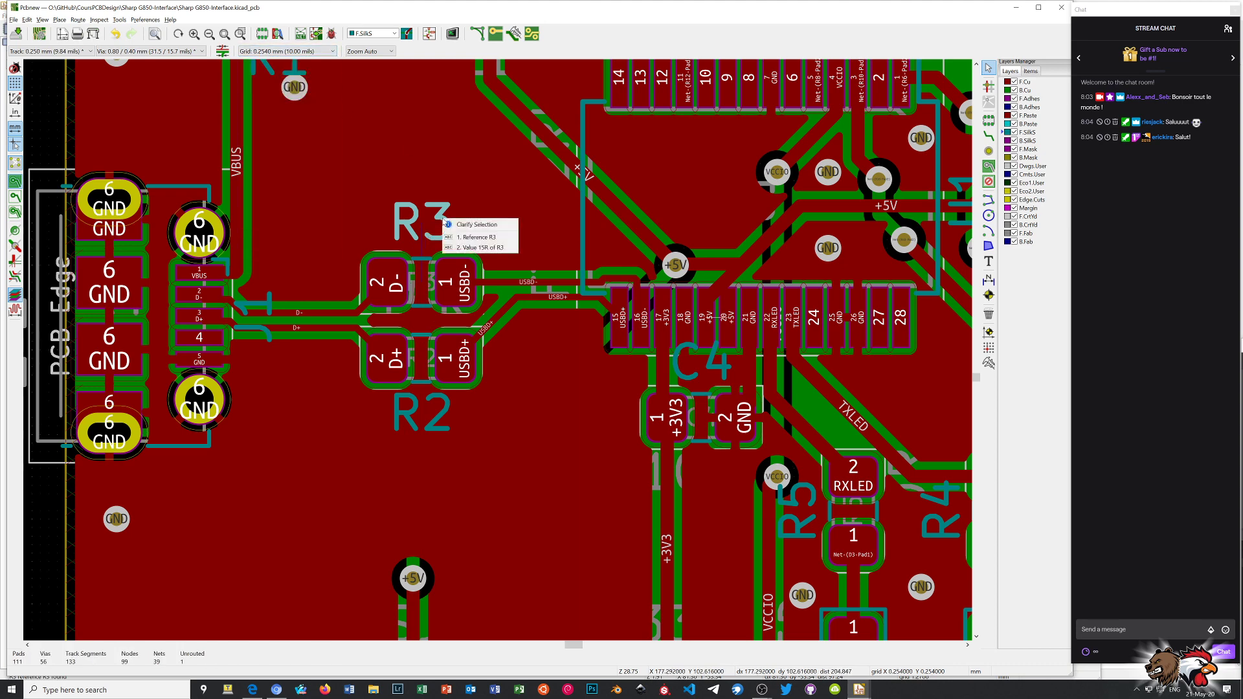
left_click(467, 233)
key("m")
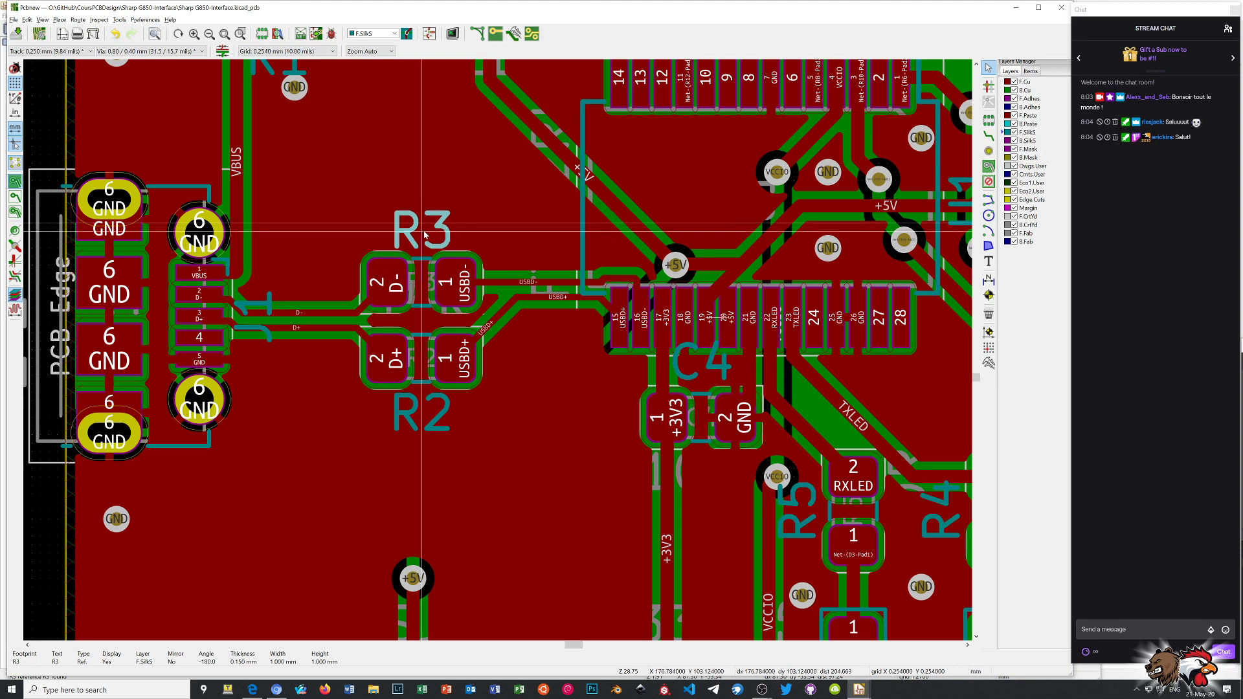
left_click(423, 231)
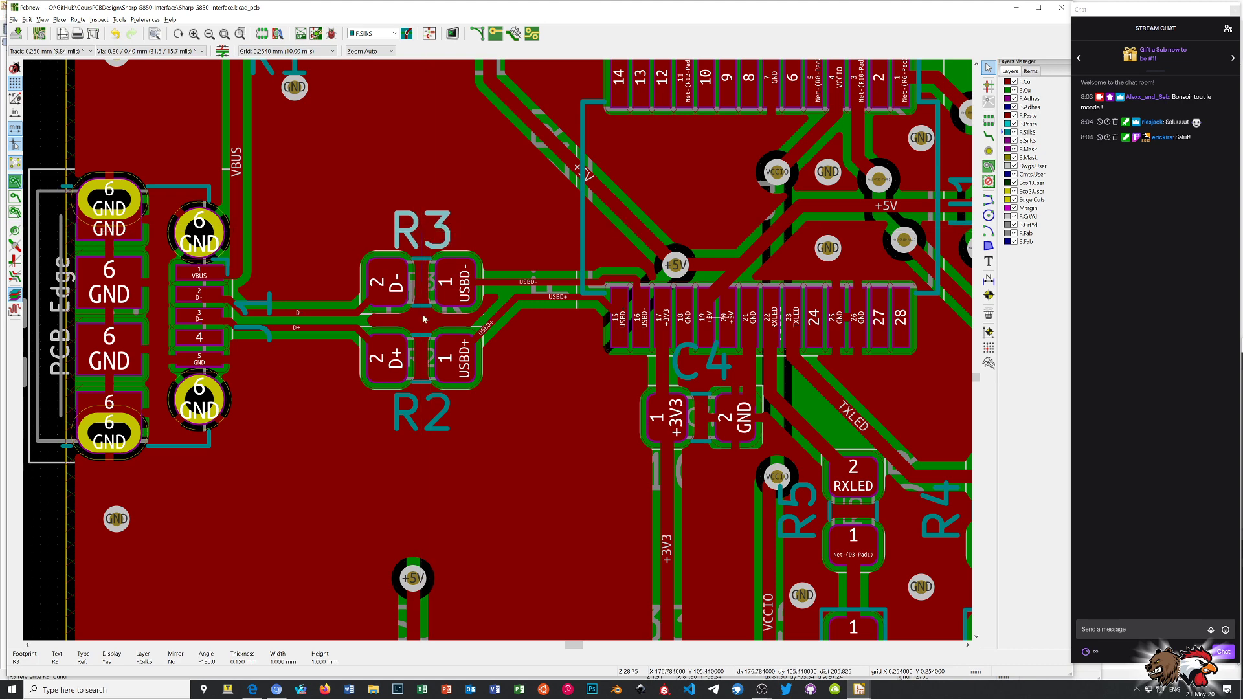
- Make F.Cu the active layer and hide the F.Cu, B.Cu, F.Adhes, B.Adhes, F.Paste and F.Mask layers
scroll(416, 382, "down", 2)
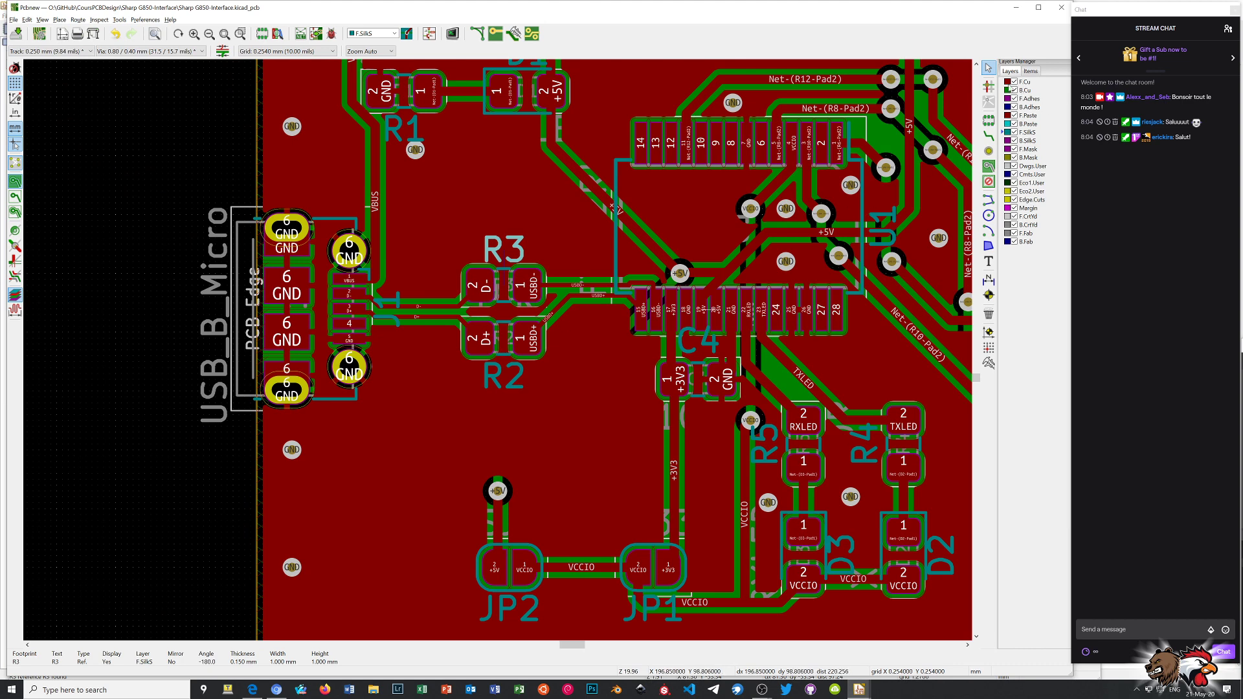
left_click(1024, 82)
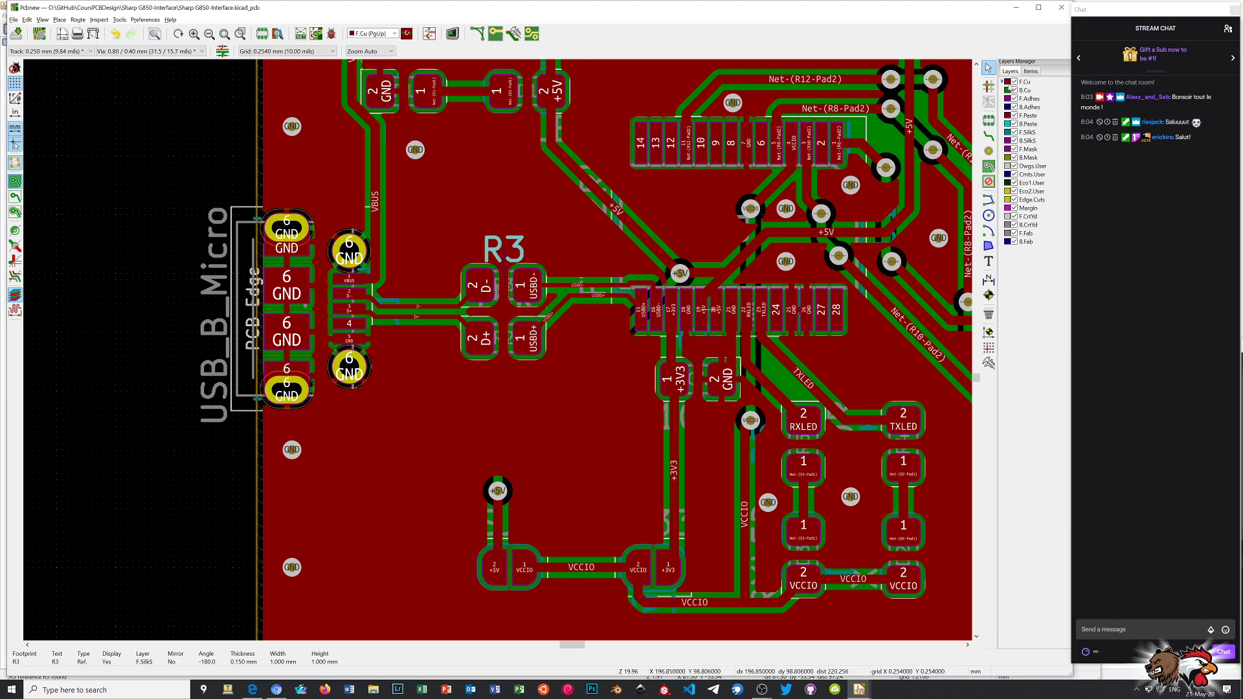
left_click(1014, 83)
left_click(1014, 91)
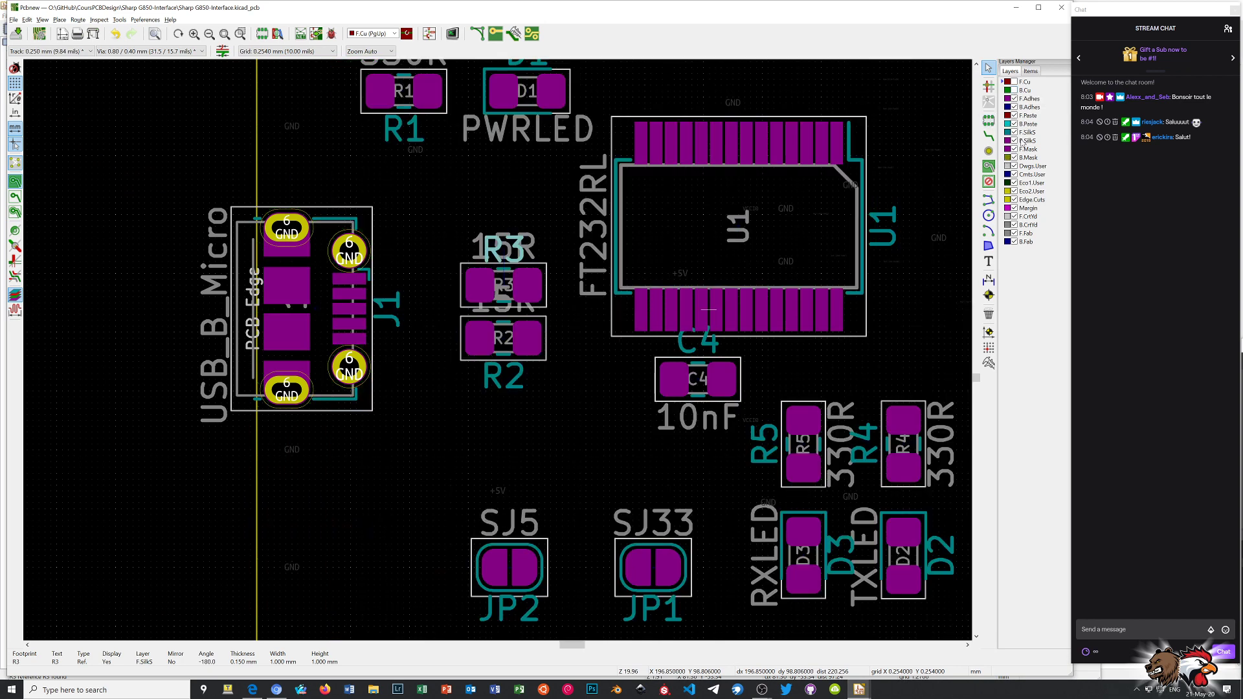
left_click(1015, 108)
left_click(1015, 99)
left_click(1015, 116)
left_click(1015, 149)
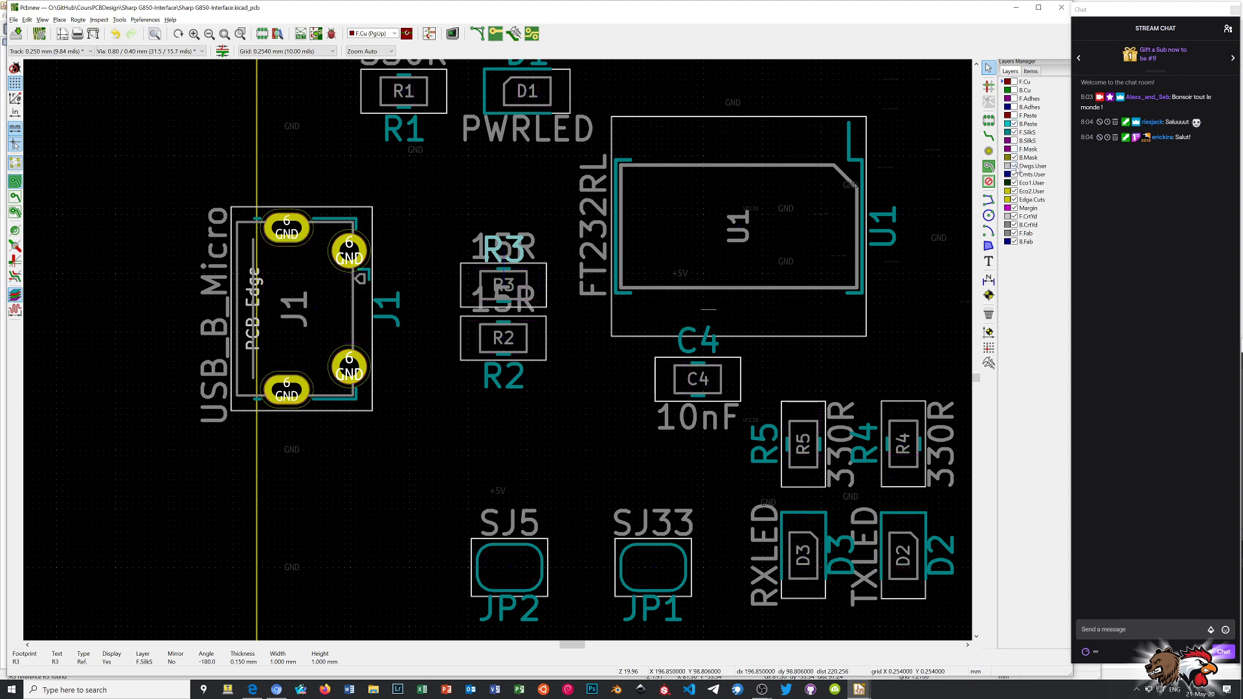
- Hide the F.CrtYd courtyard layer and toggle Dwgs.User and F.Fab to compare, leaving both visible
left_click(1015, 167)
left_click(1015, 167)
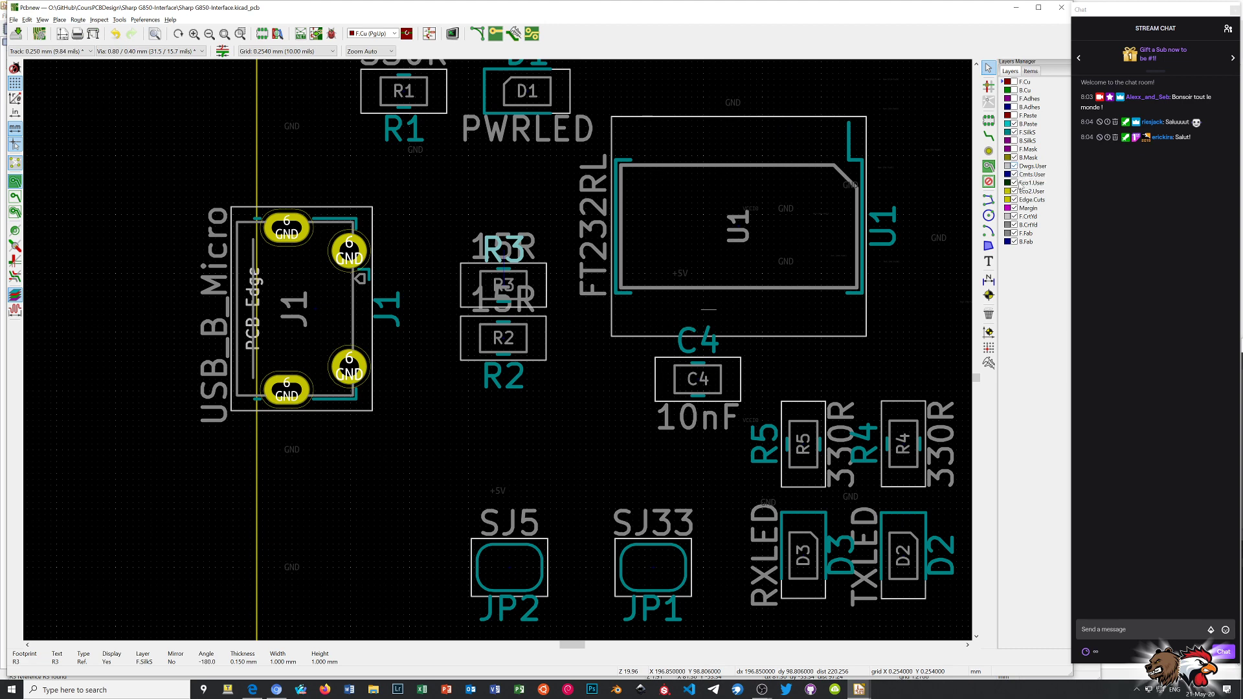
left_click(1014, 217)
left_click(1014, 233)
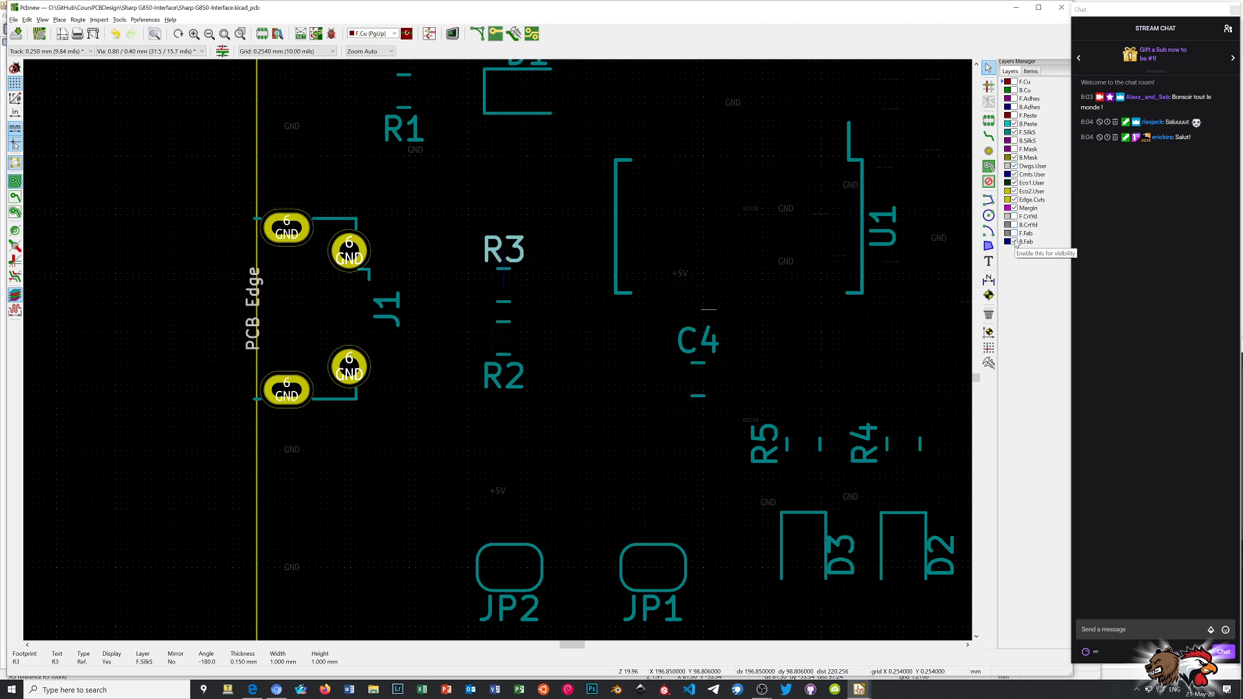
left_click(1014, 233)
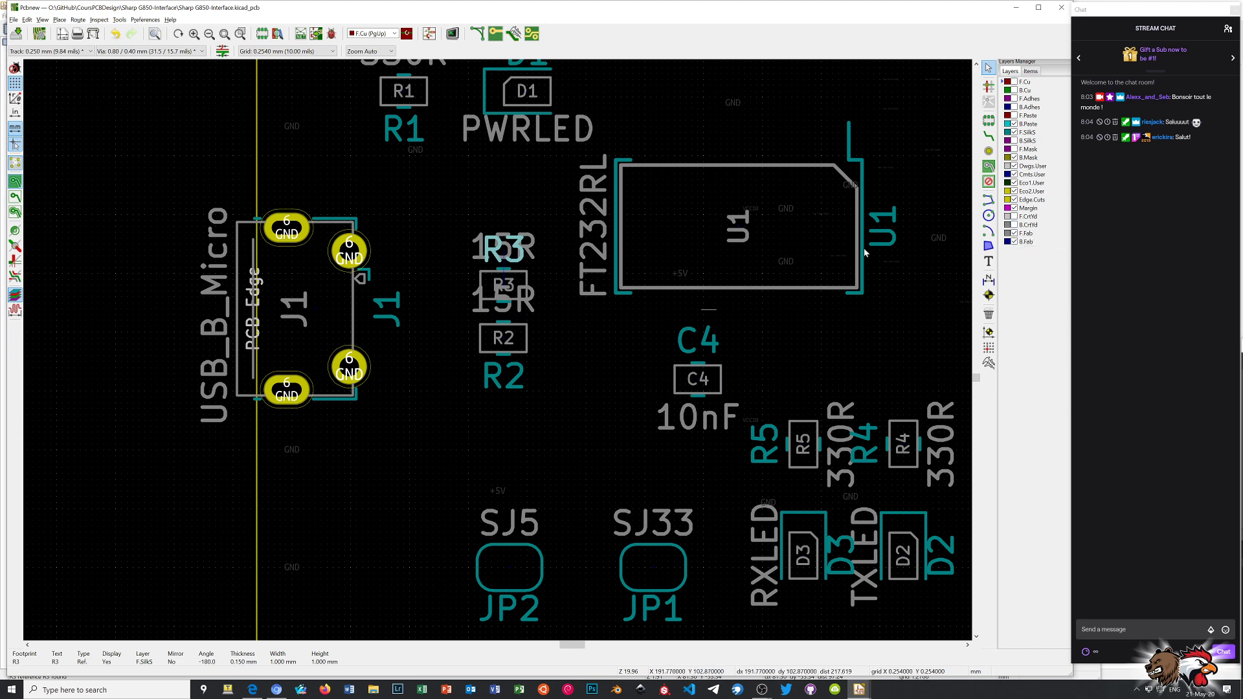
left_click(1014, 233)
left_click(1015, 234)
- Turn off the visibility of the D1 reference text on F.SilkS in its text properties and clear the selection
scroll(492, 205, "down", 1)
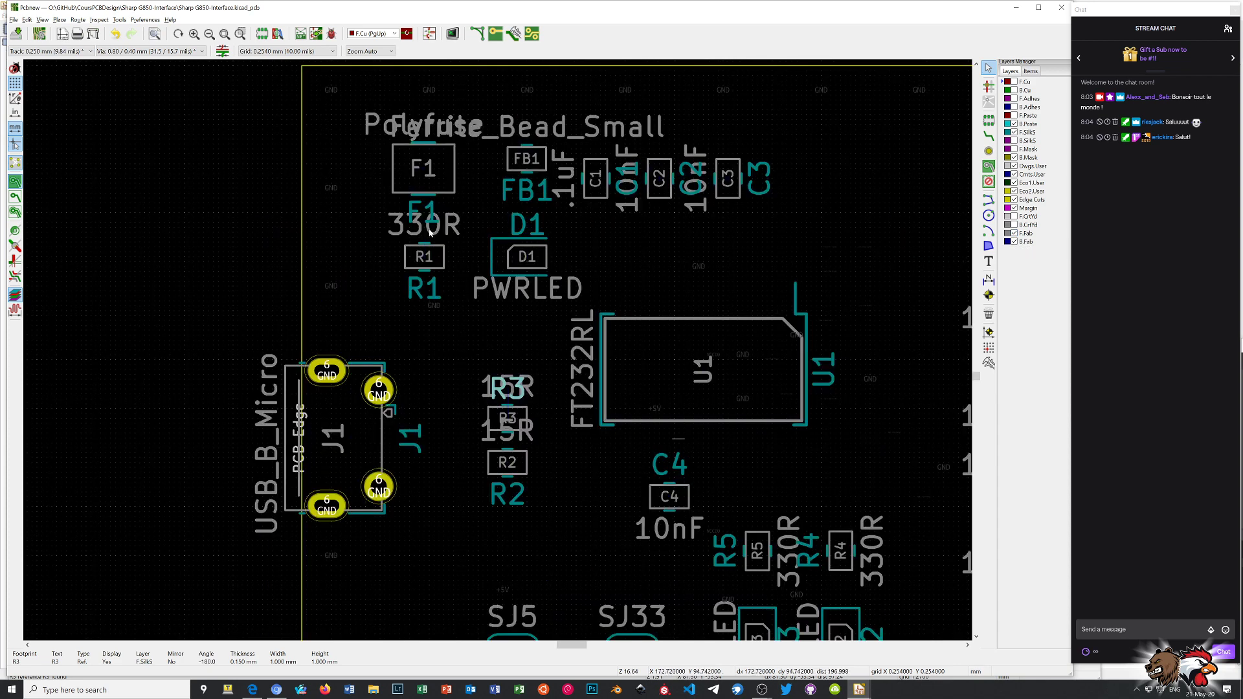
left_click(523, 226)
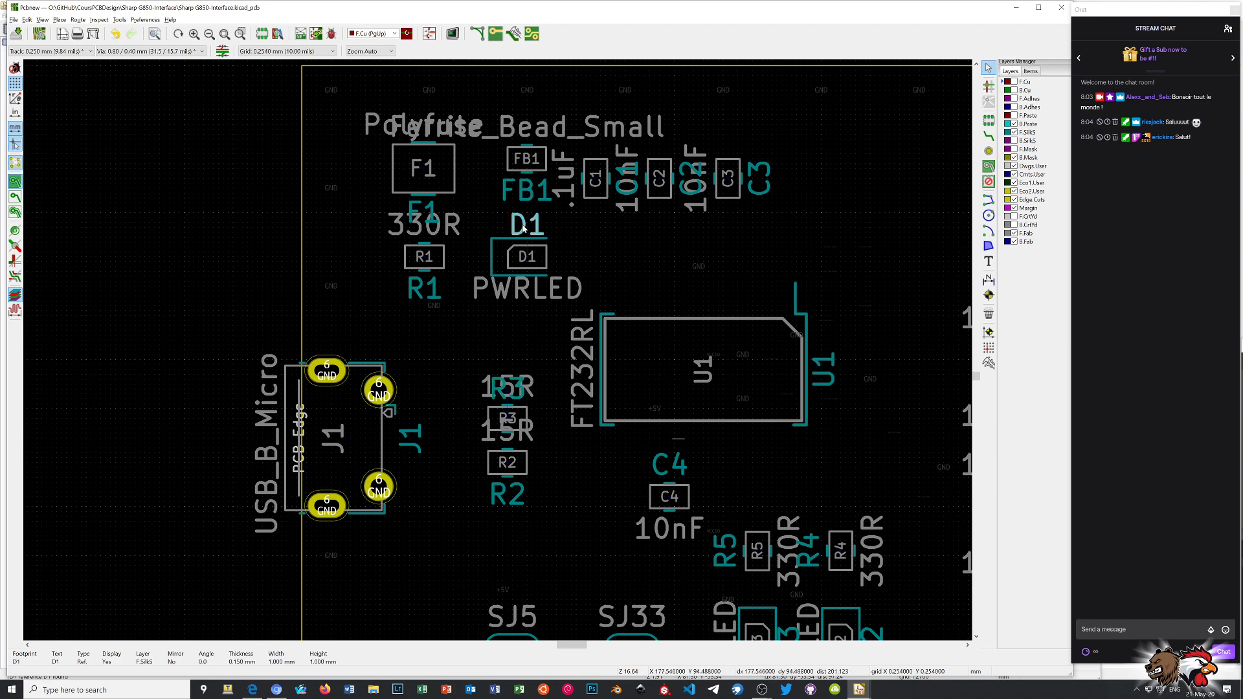
right_click(523, 227)
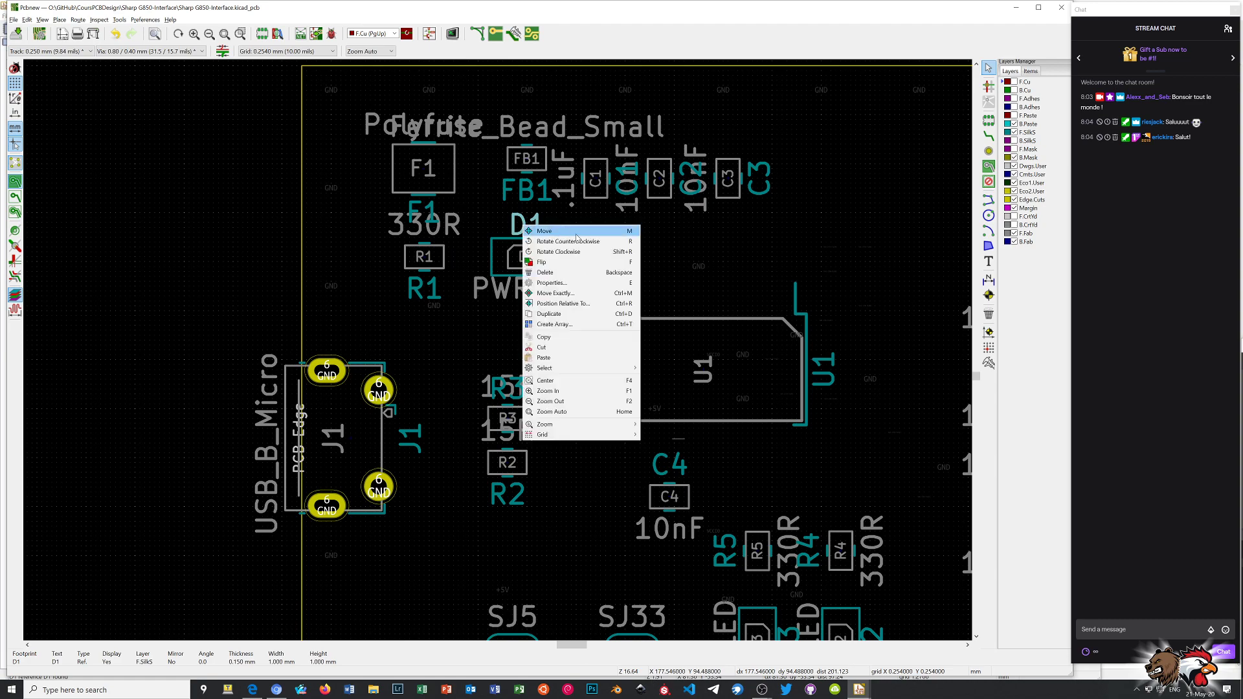
left_click(569, 283)
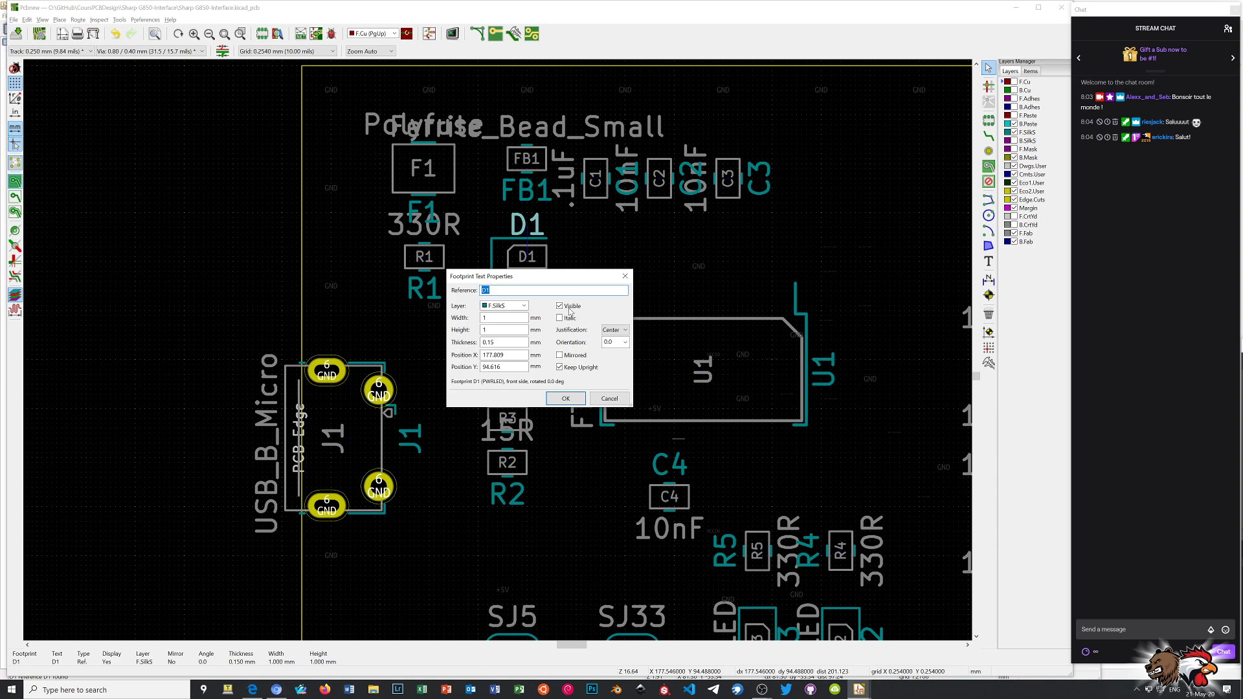
left_click(561, 307)
left_click(565, 398)
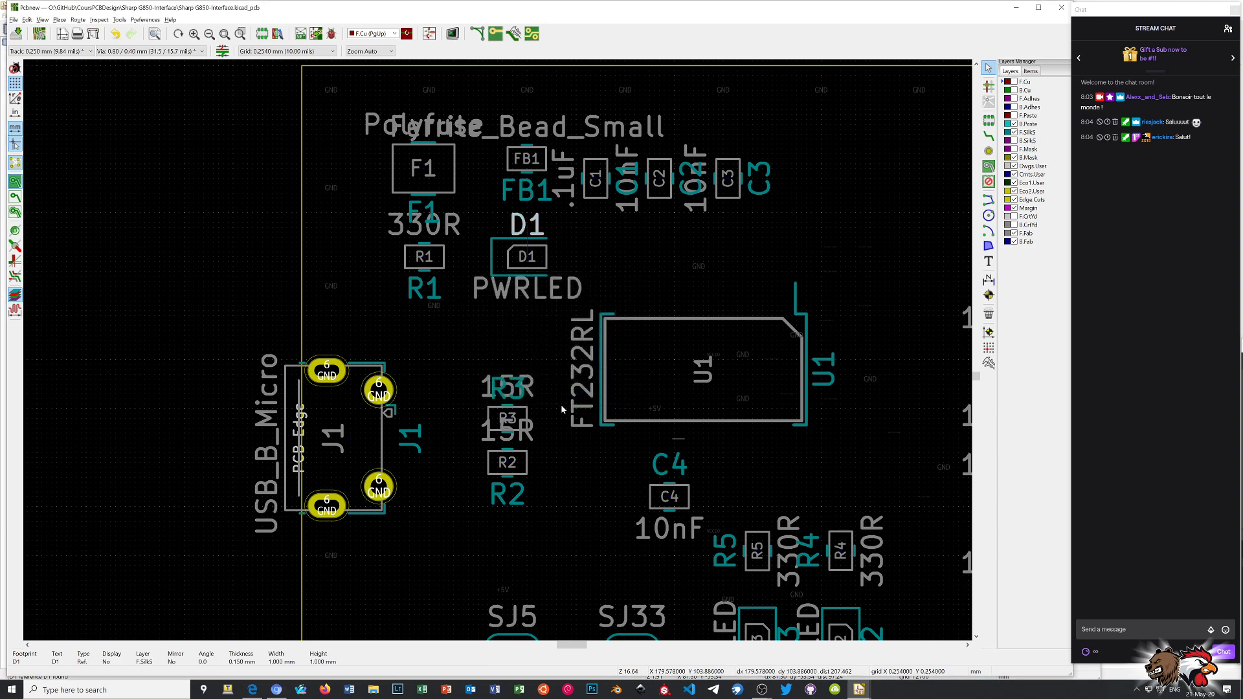
left_click(611, 321)
left_click(627, 240)
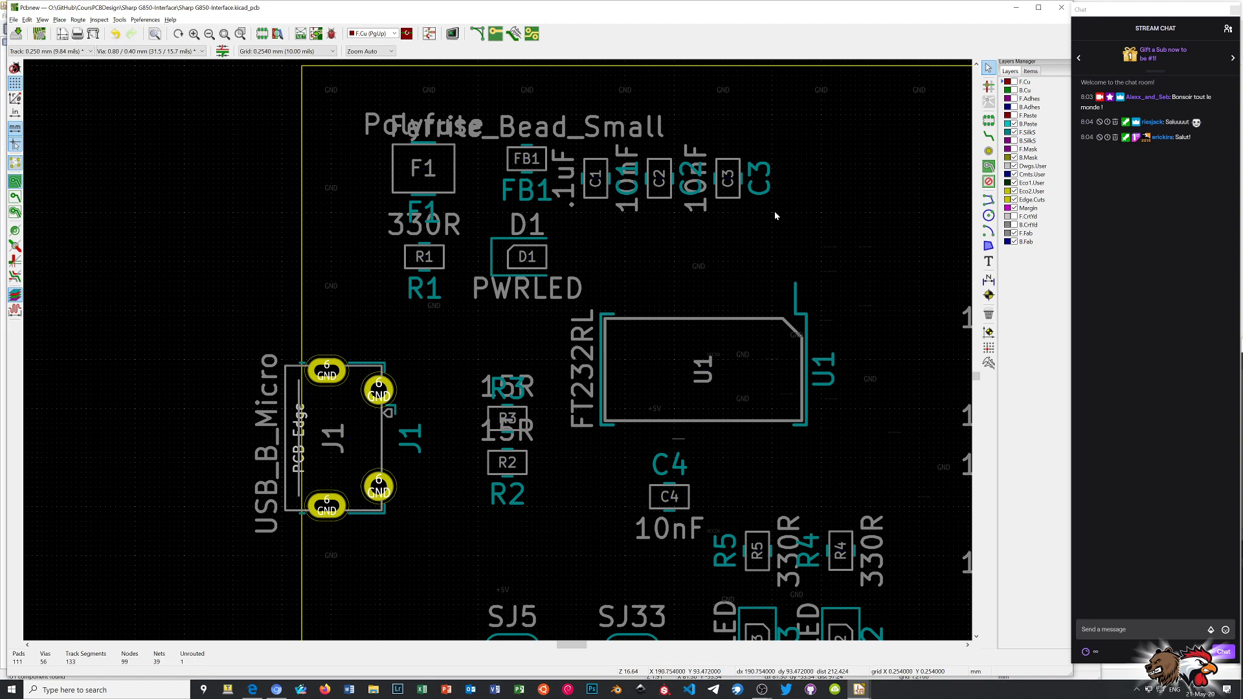
- Move the R4 and R5 silkscreen reference texts to the right-hand side of their own resistors
scroll(610, 440, "down", 1)
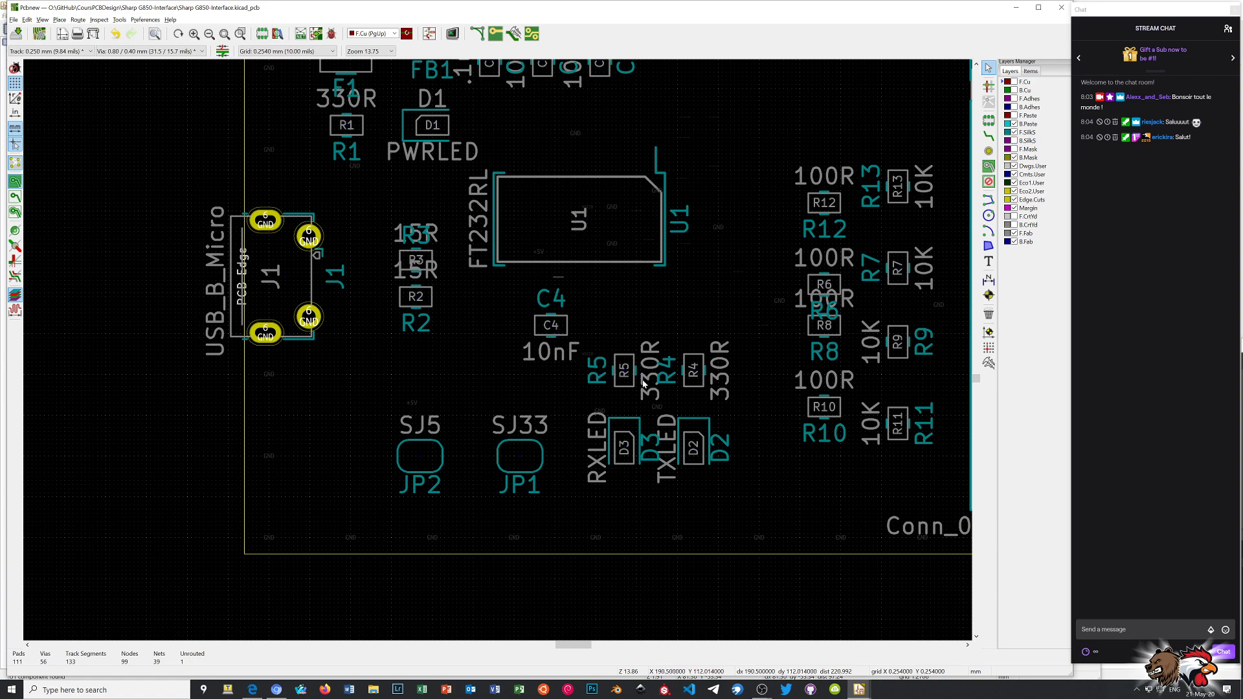
scroll(651, 444, "up", 1)
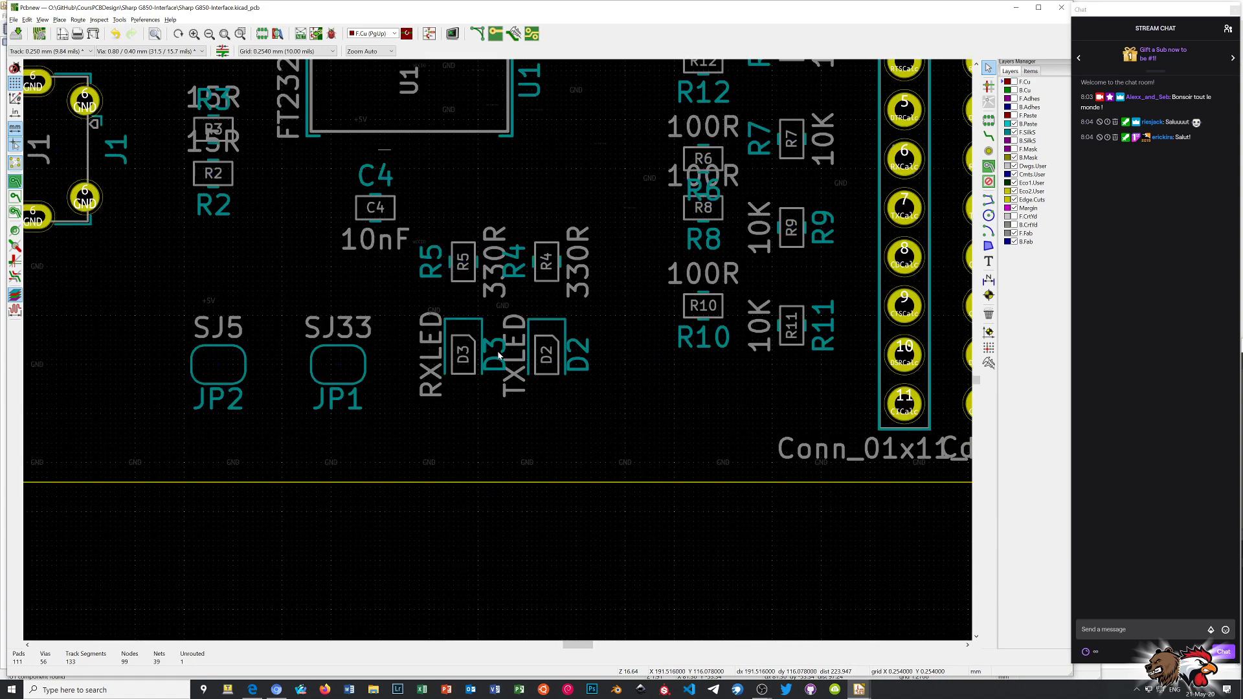
scroll(498, 353, "up", 1)
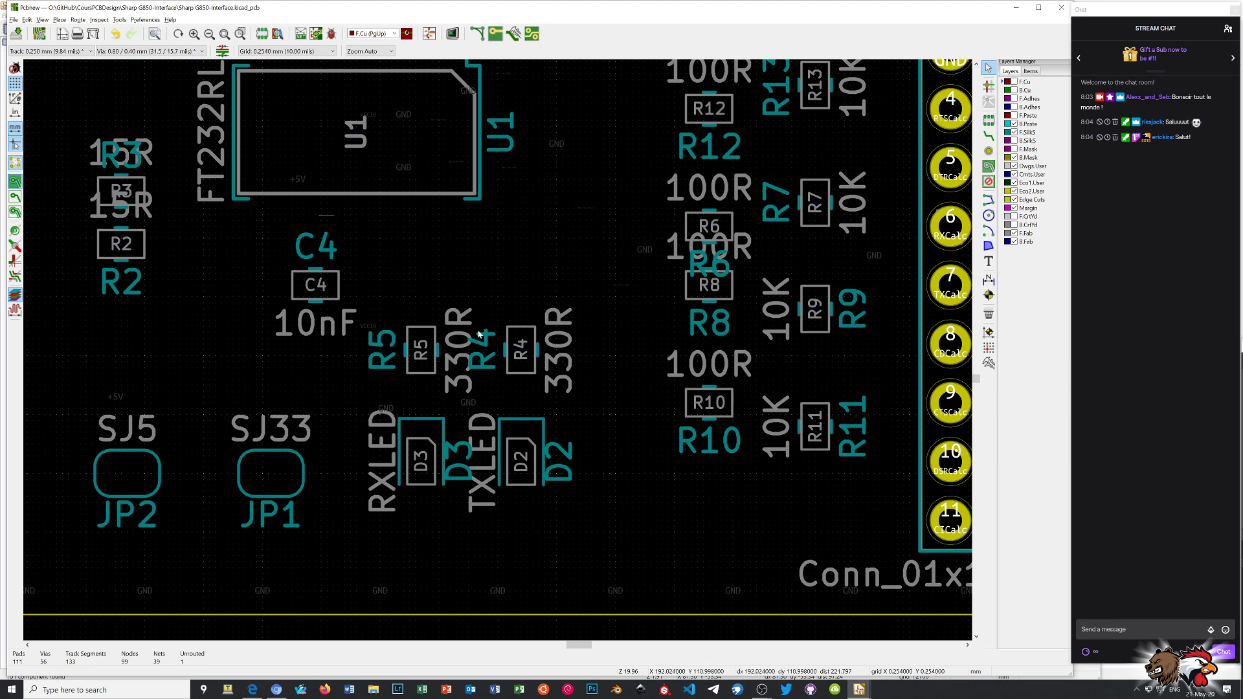
left_click(483, 343)
key("m")
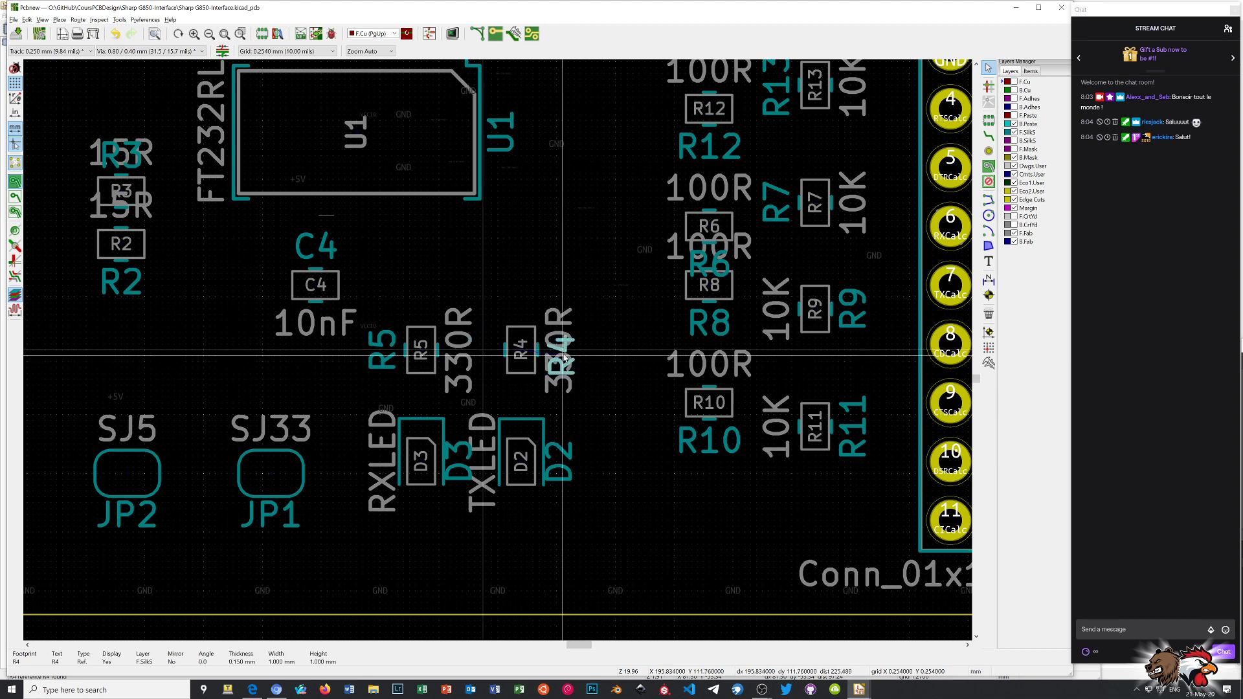
left_click(563, 356)
left_click(383, 346)
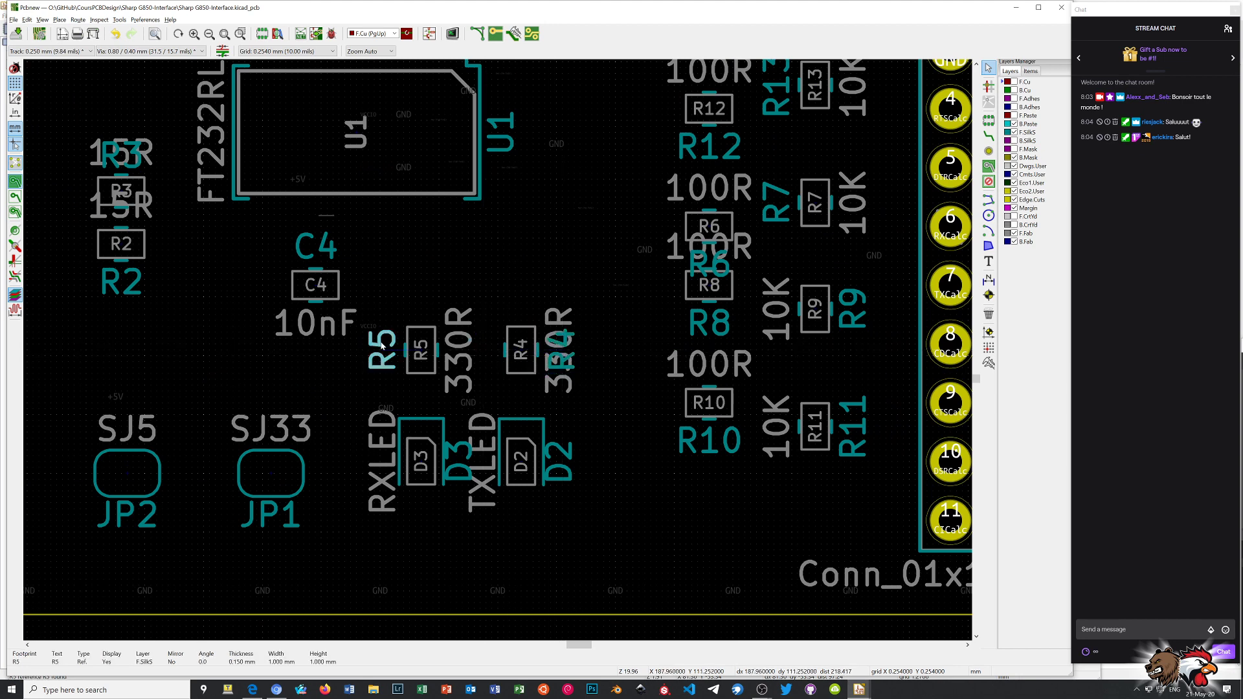
key("m")
left_click(458, 355)
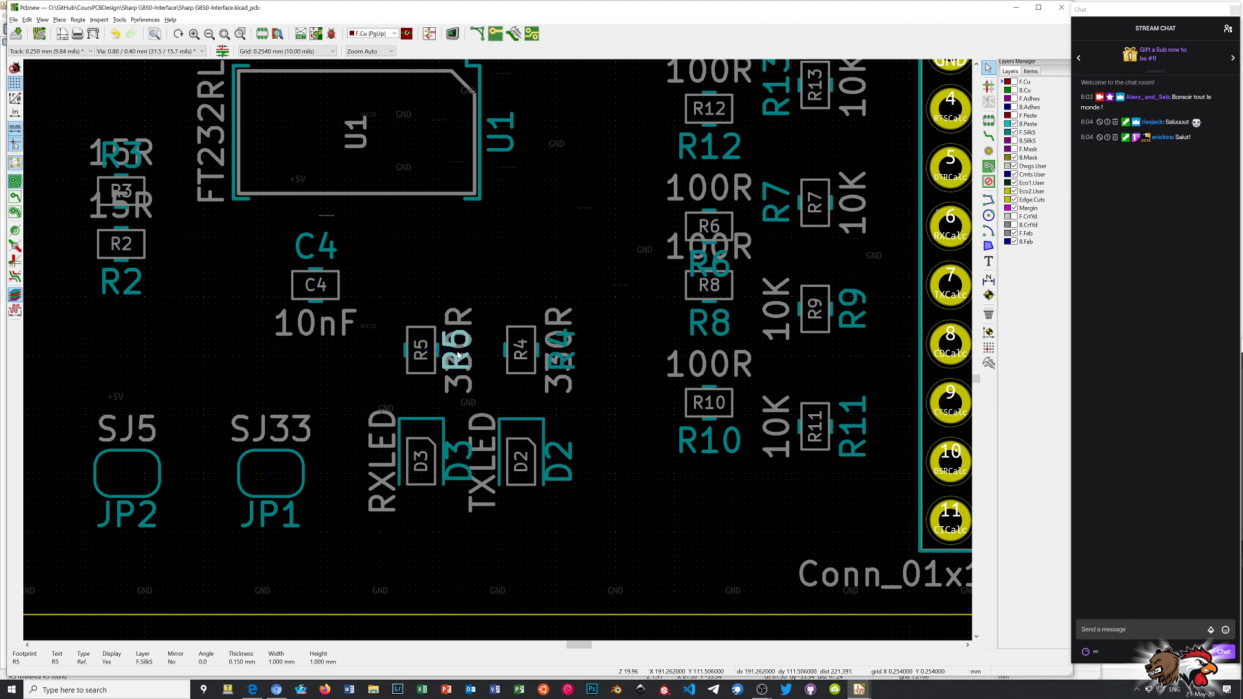
- Turn off the visibility of the D3 and D2 reference texts on F.SilkS in their text properties
left_click(466, 452)
right_click(466, 452)
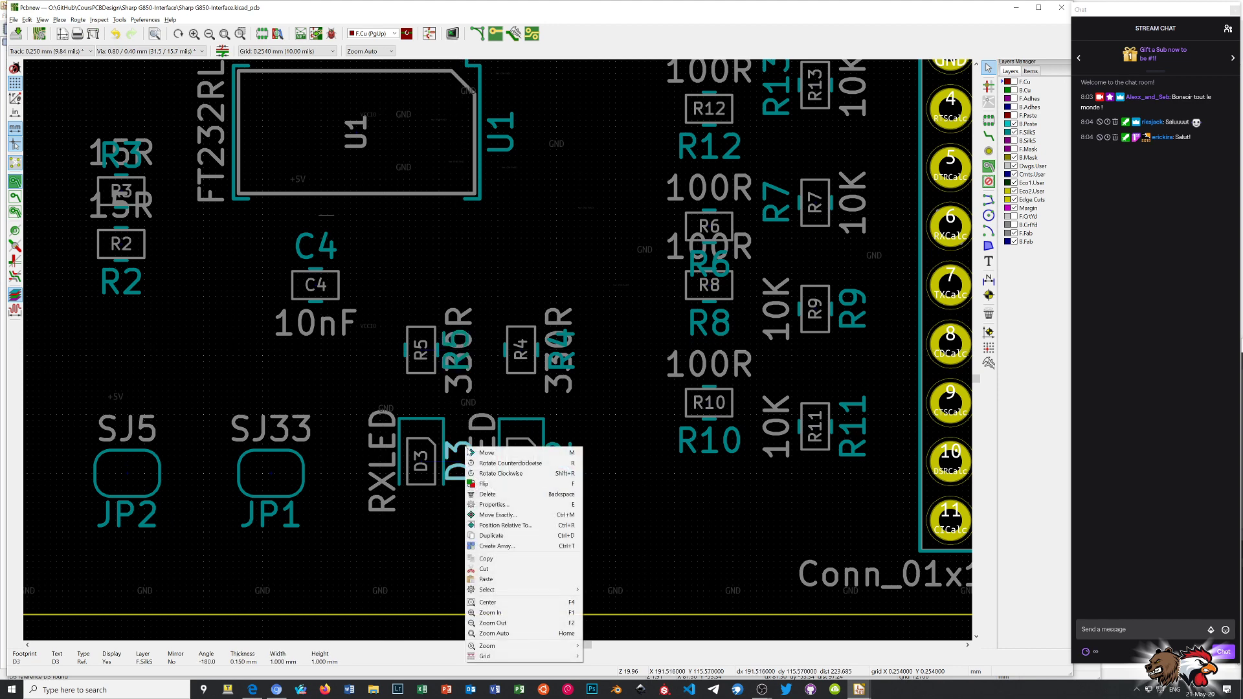
left_click(511, 506)
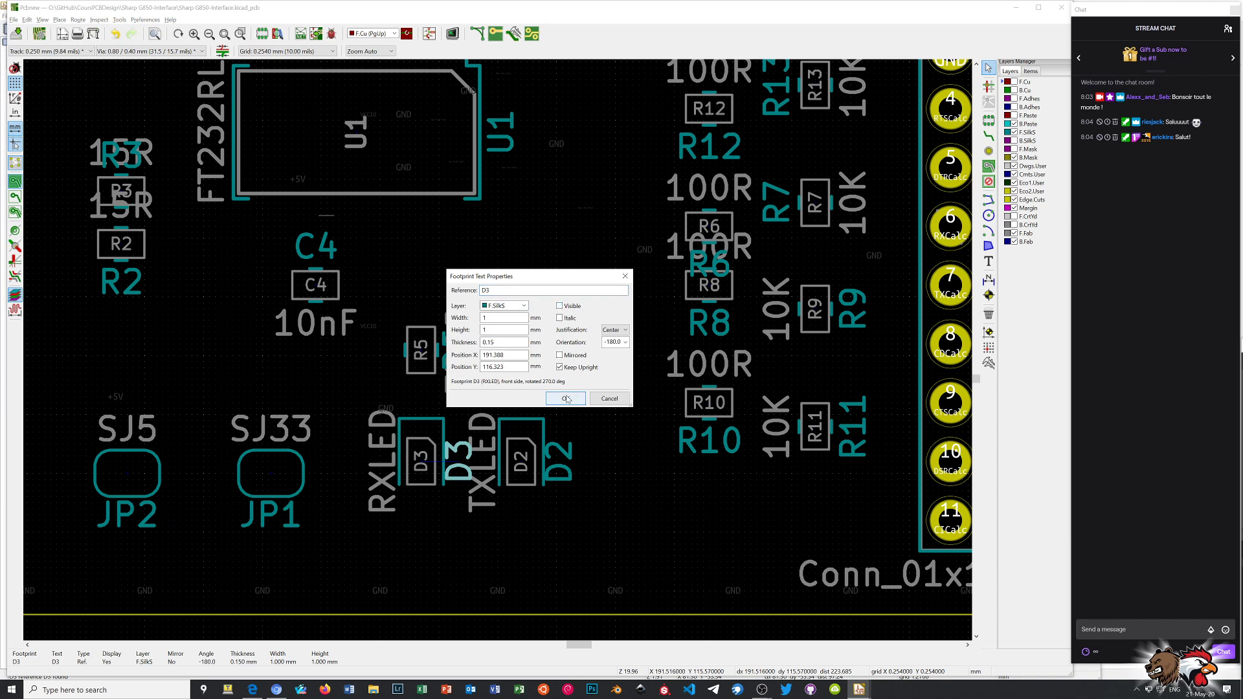
left_click(565, 398)
left_click(562, 456)
right_click(562, 455)
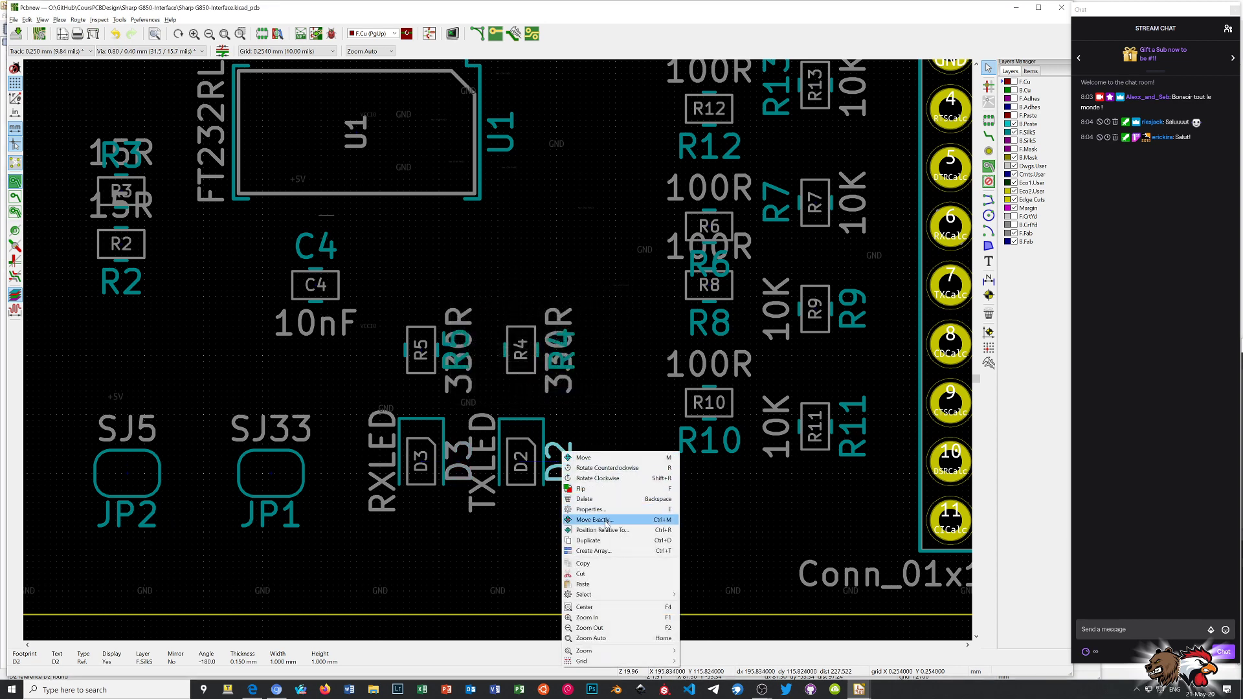
left_click(591, 509)
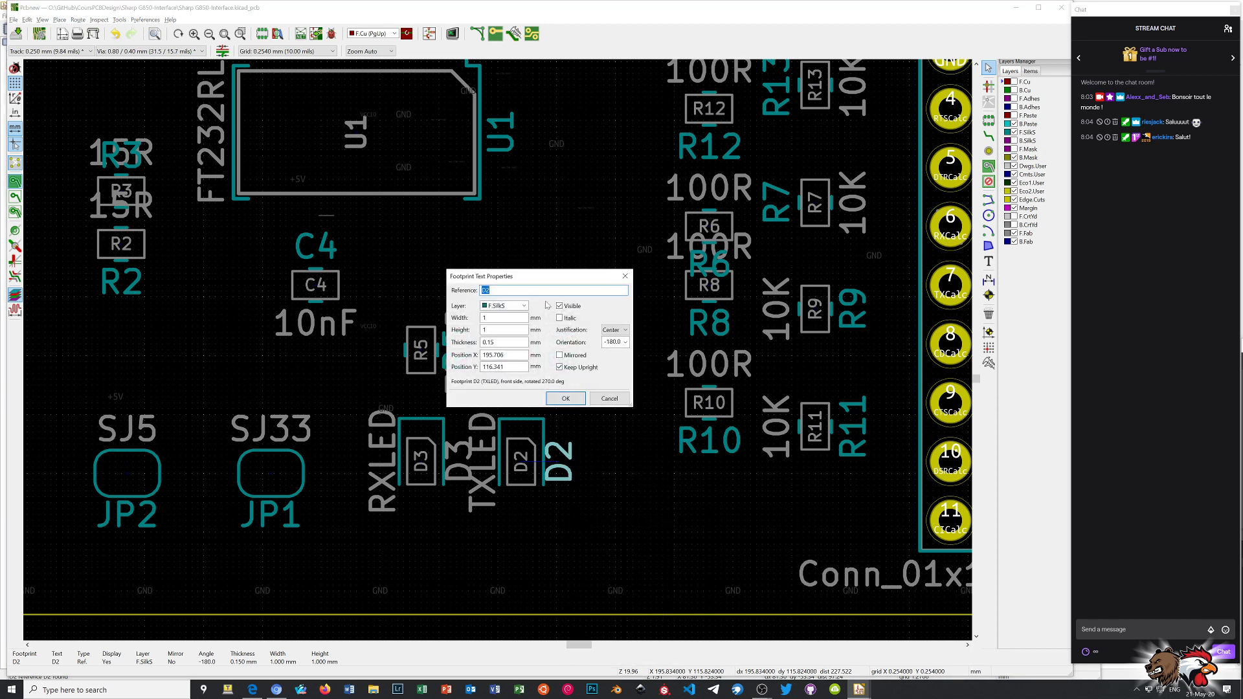
left_click(567, 311)
left_click(566, 399)
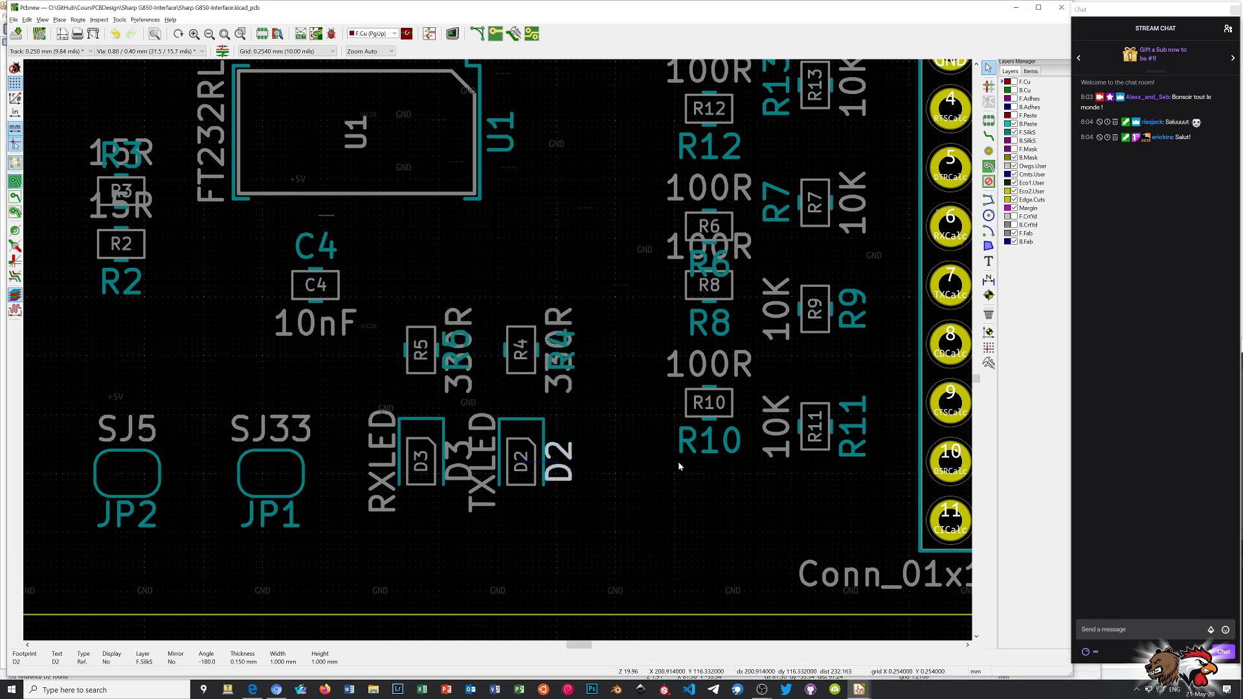
- Turn off the visibility of the JP2 reference text below the SJ5 solder jumper
scroll(503, 350, "down", 3)
scroll(479, 376, "up", 6)
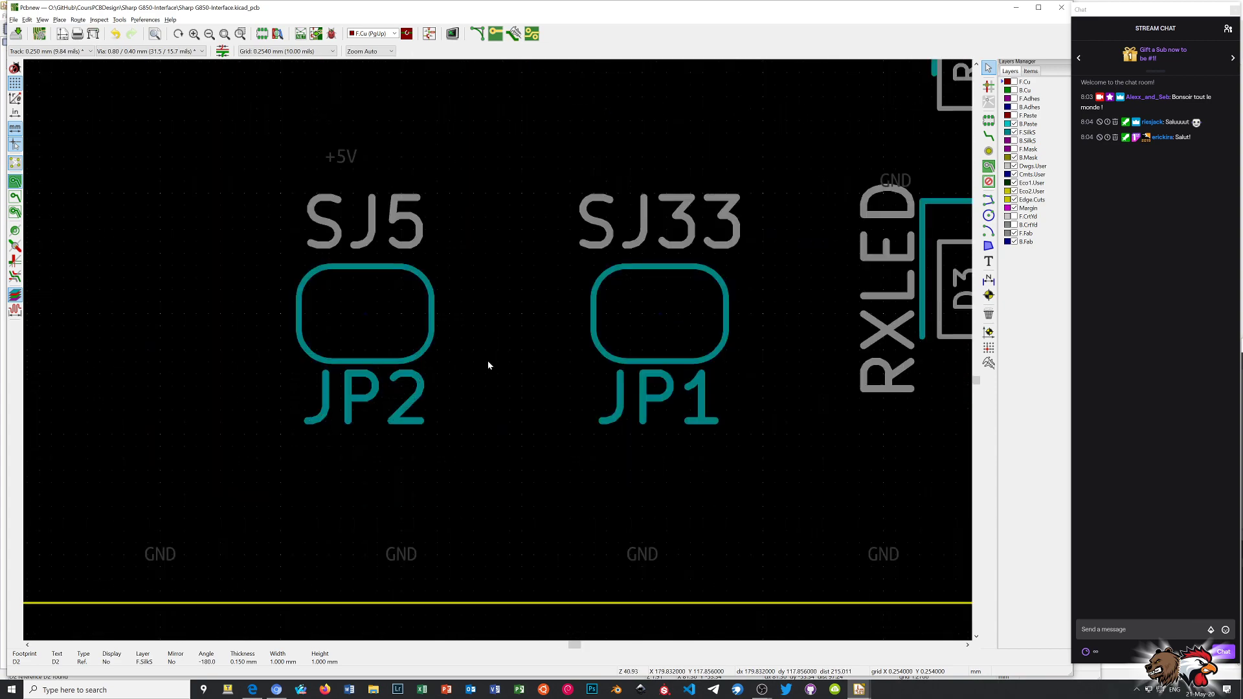
left_click(408, 411)
right_click(408, 412)
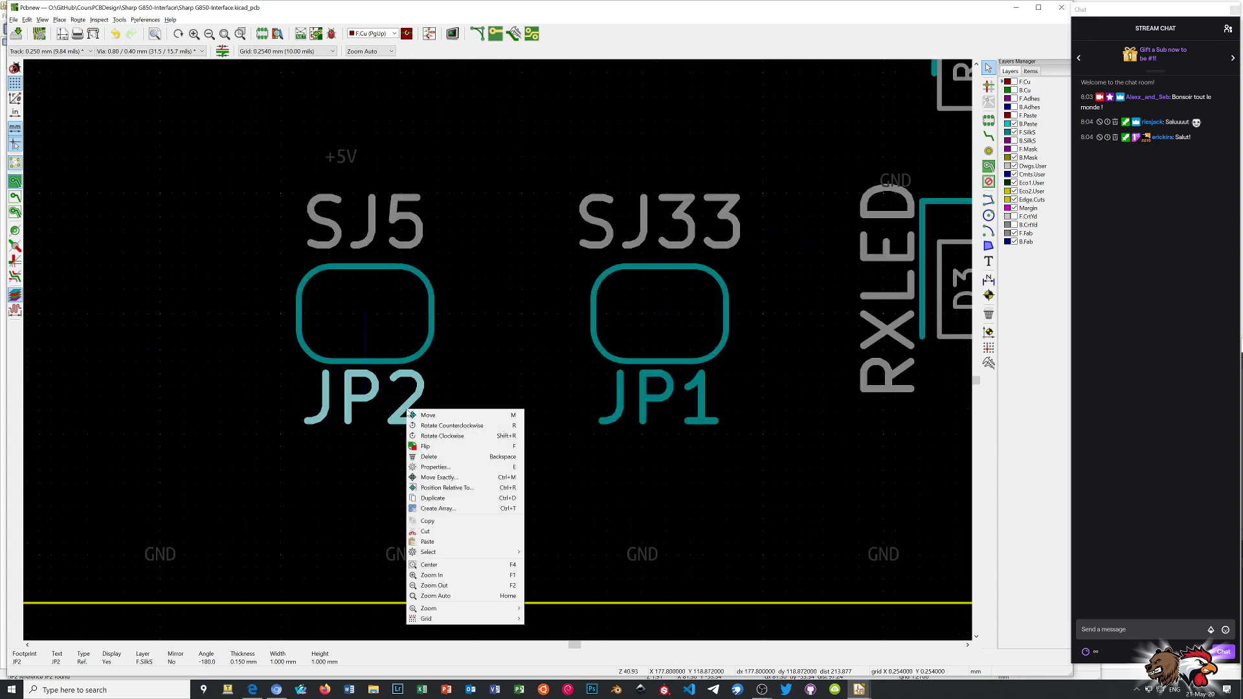
left_click(451, 467)
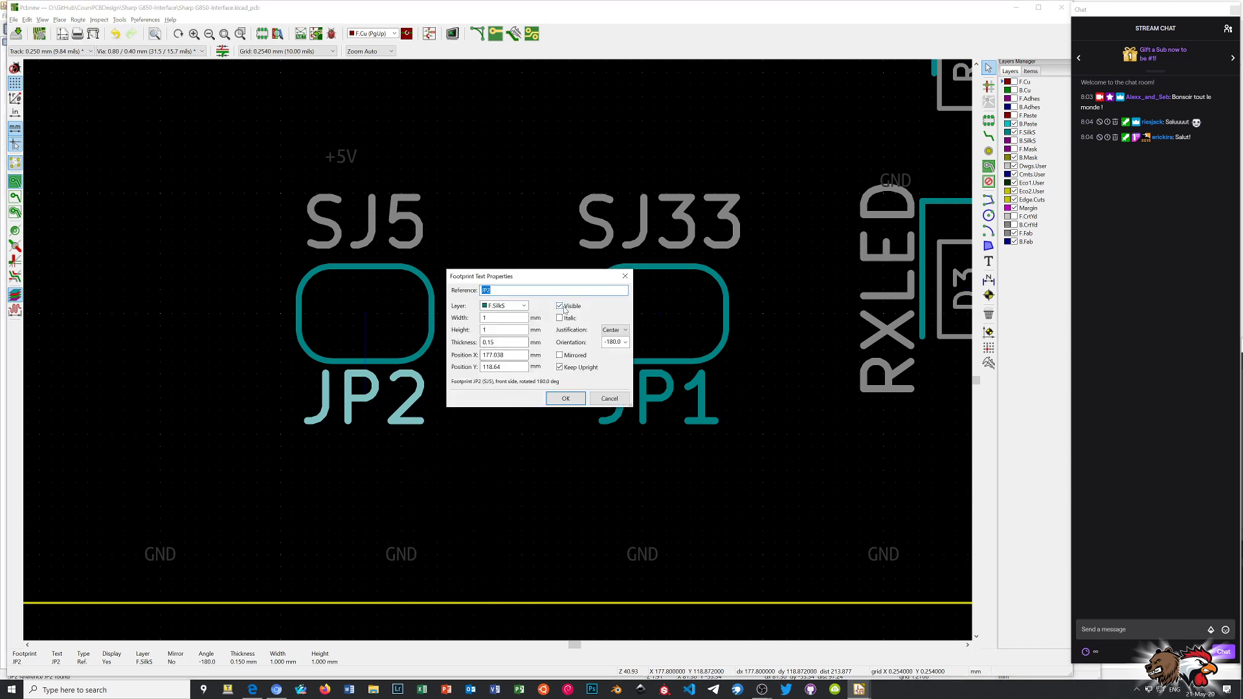
left_click(562, 307)
left_click(565, 398)
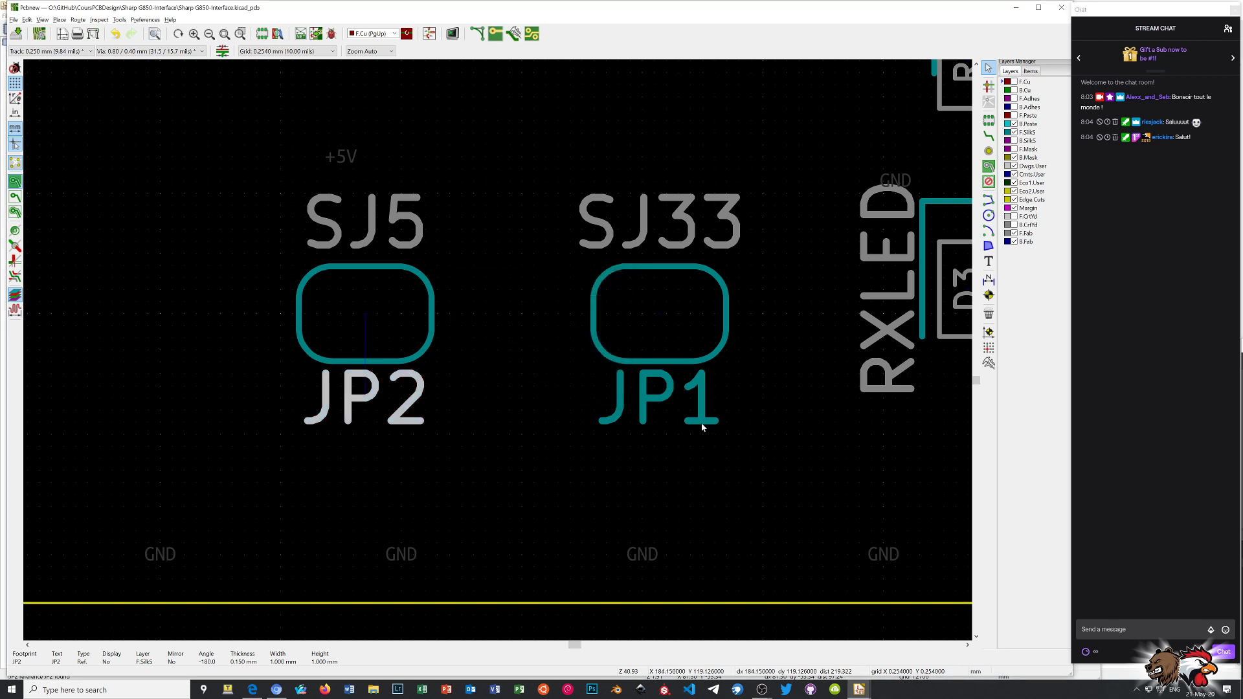
- Turn off the visibility of the JP1 reference text below the SJ33 solder jumper
left_click(649, 402)
right_click(652, 400)
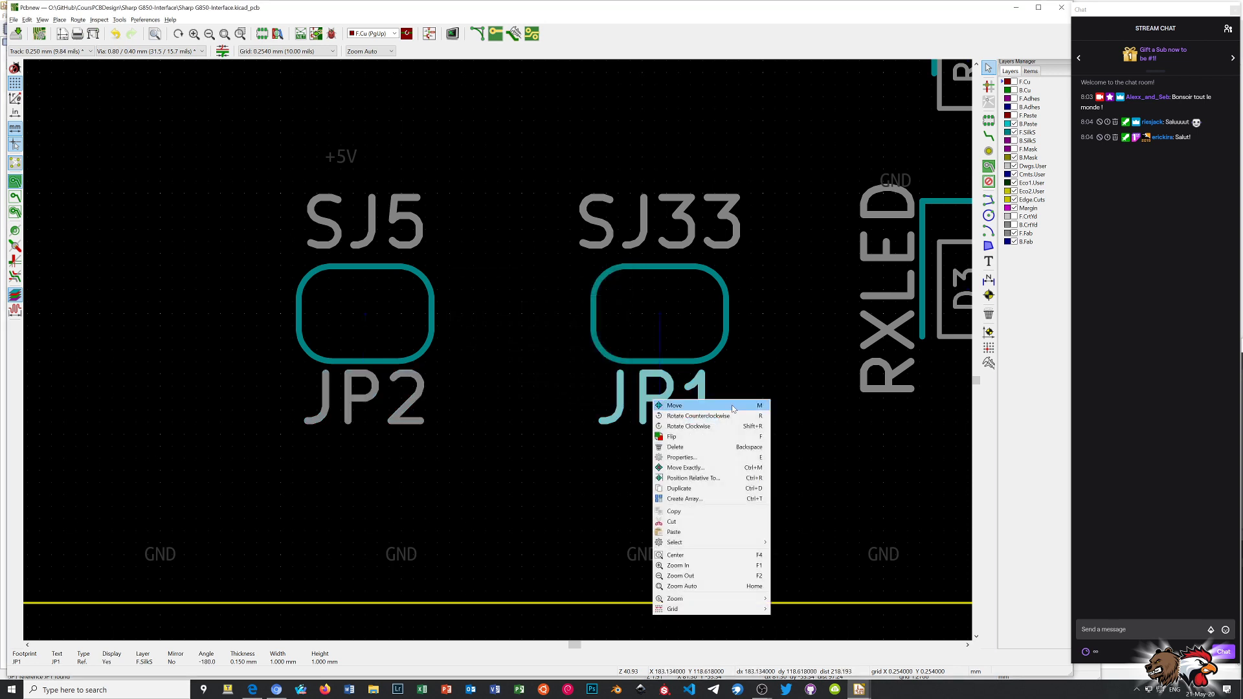
left_click(683, 457)
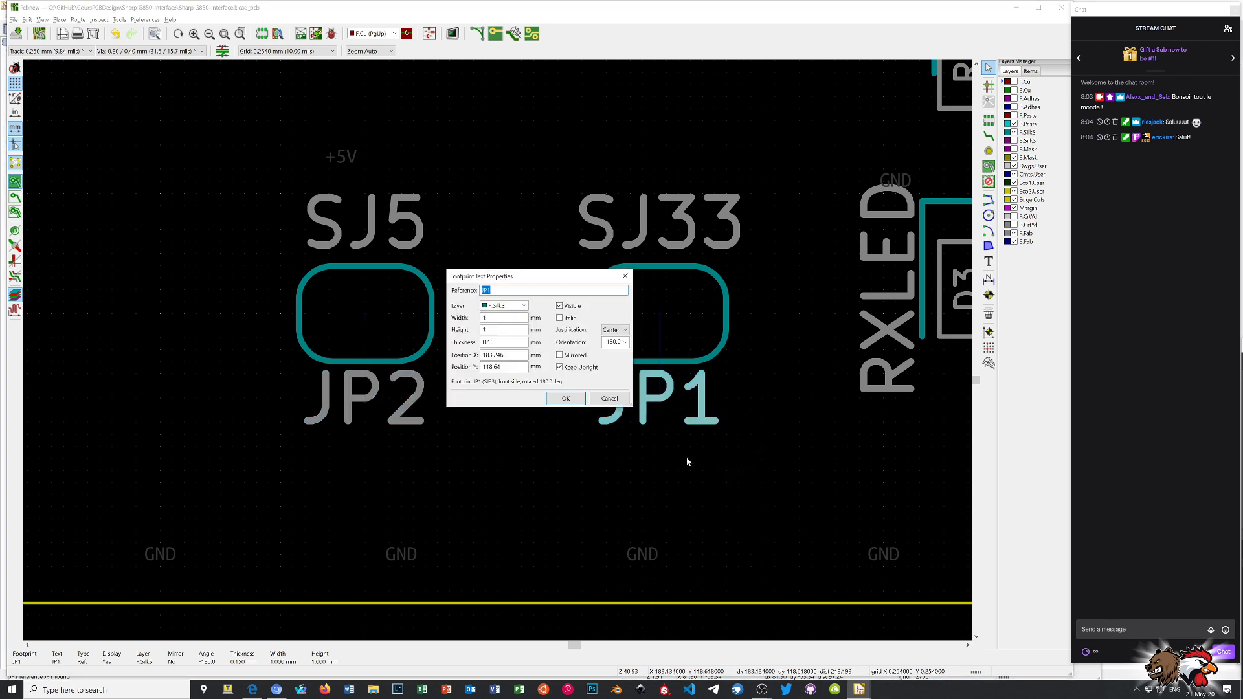
left_click(561, 306)
left_click(565, 398)
- Move the R6 reference text from between R6 and R8 to just above resistor R6
scroll(565, 401, "down", 5)
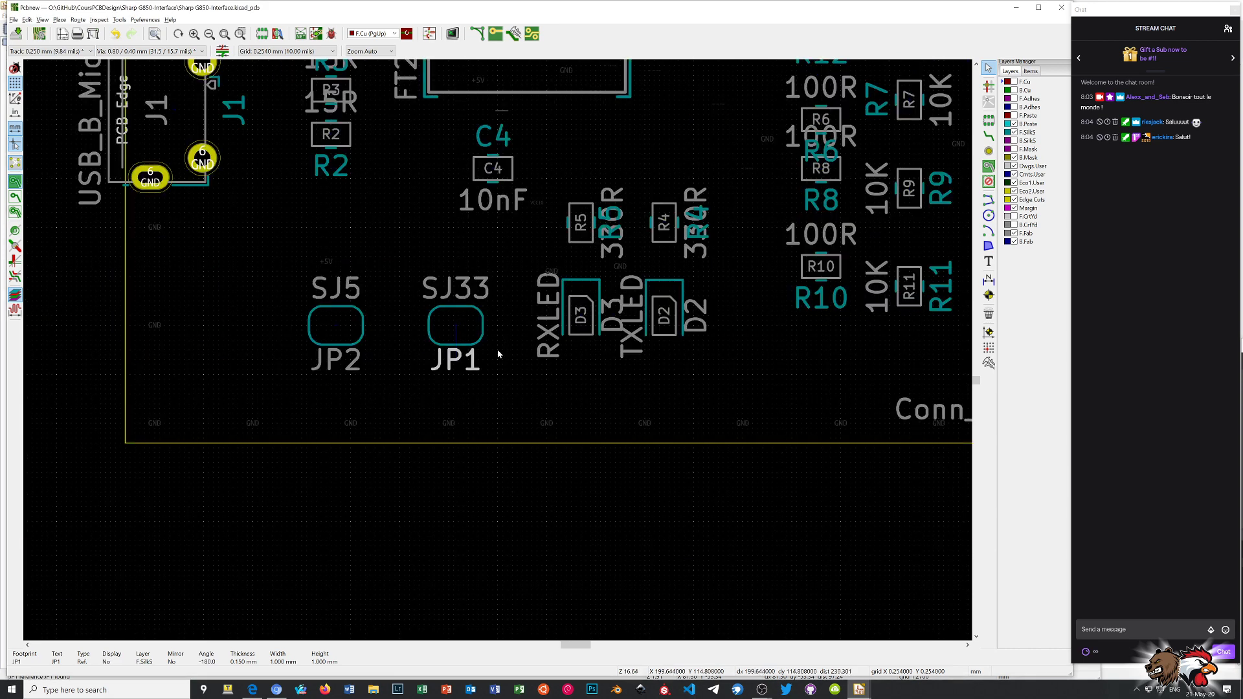
middle_click_drag(877, 302, 530, 358)
scroll(548, 154, "down", 1)
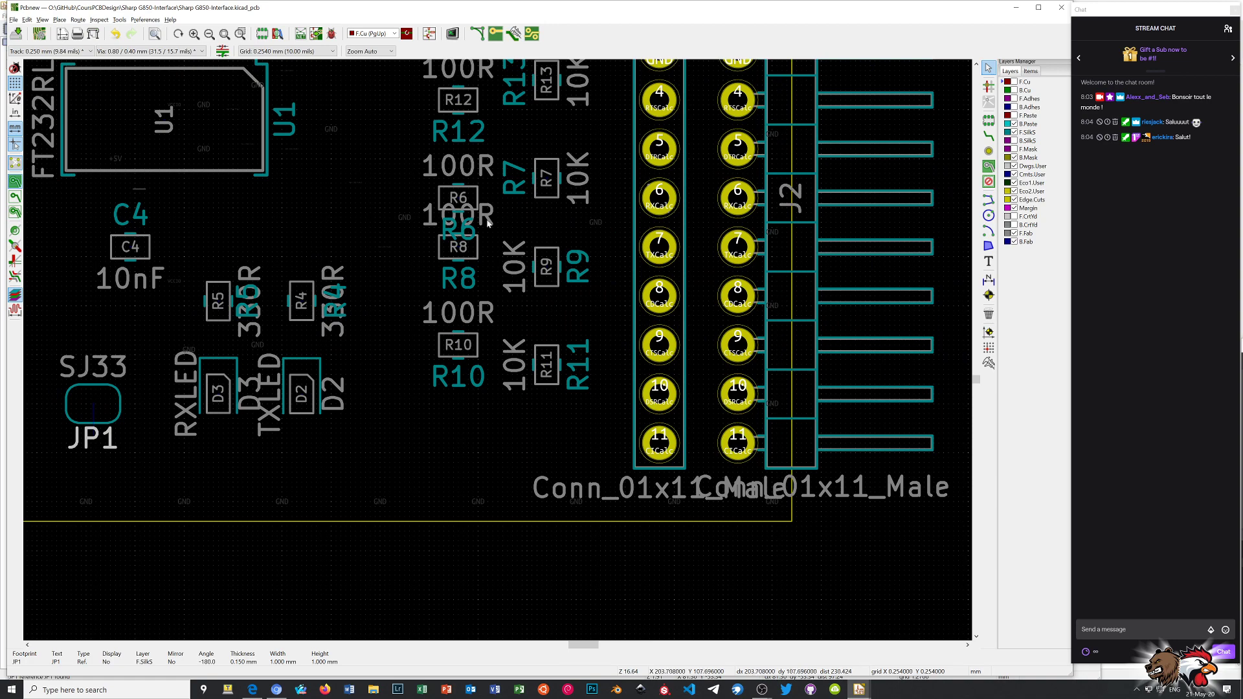
scroll(548, 154, "up", 1)
scroll(497, 355, "down", 1)
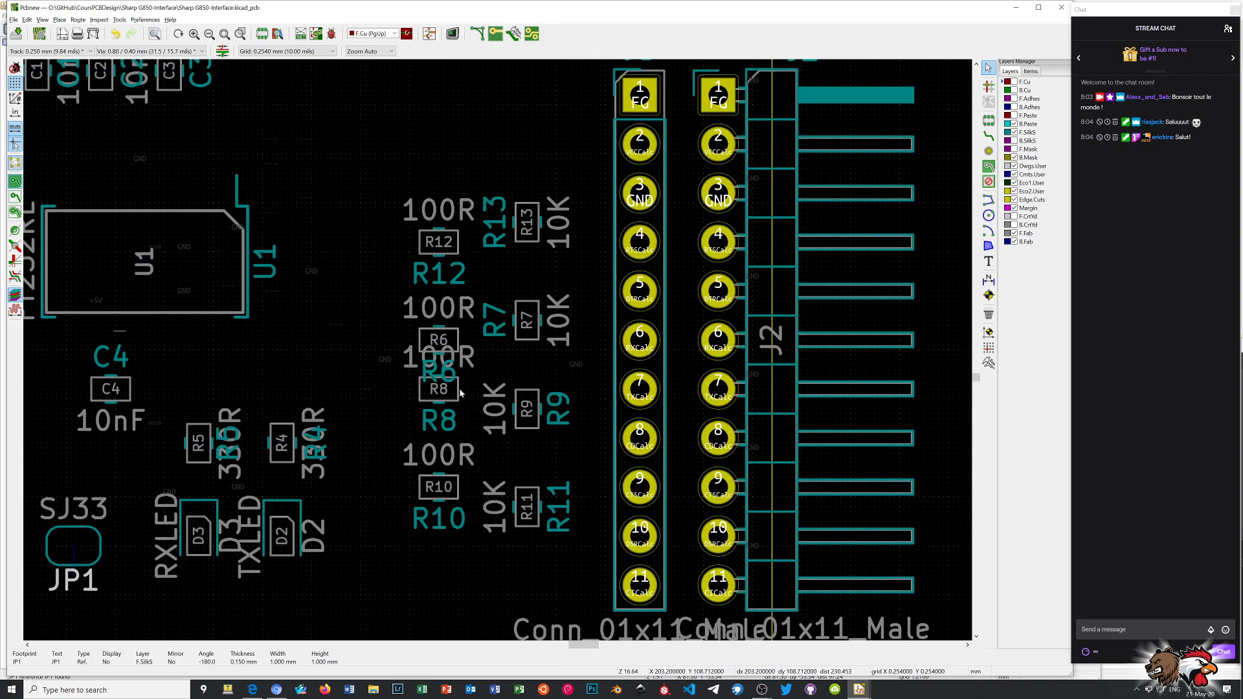
scroll(494, 356, "up", 1)
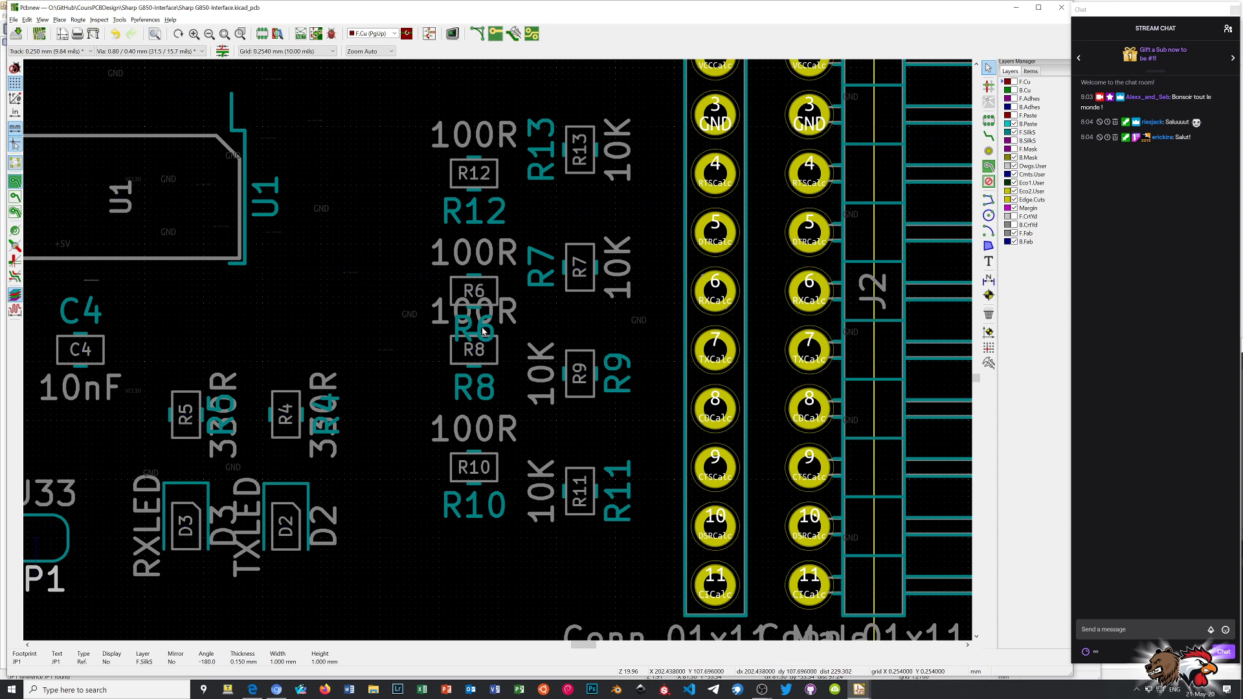
left_click(482, 331)
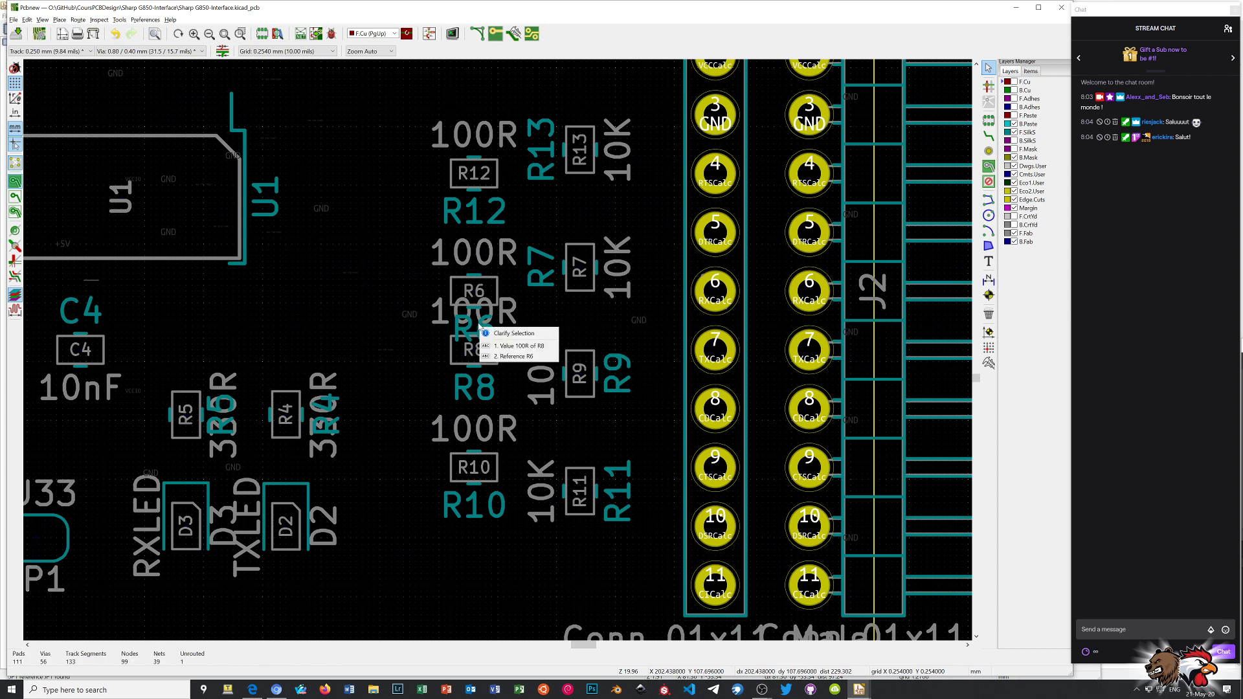
key("Down")
key("Down")
key("Return")
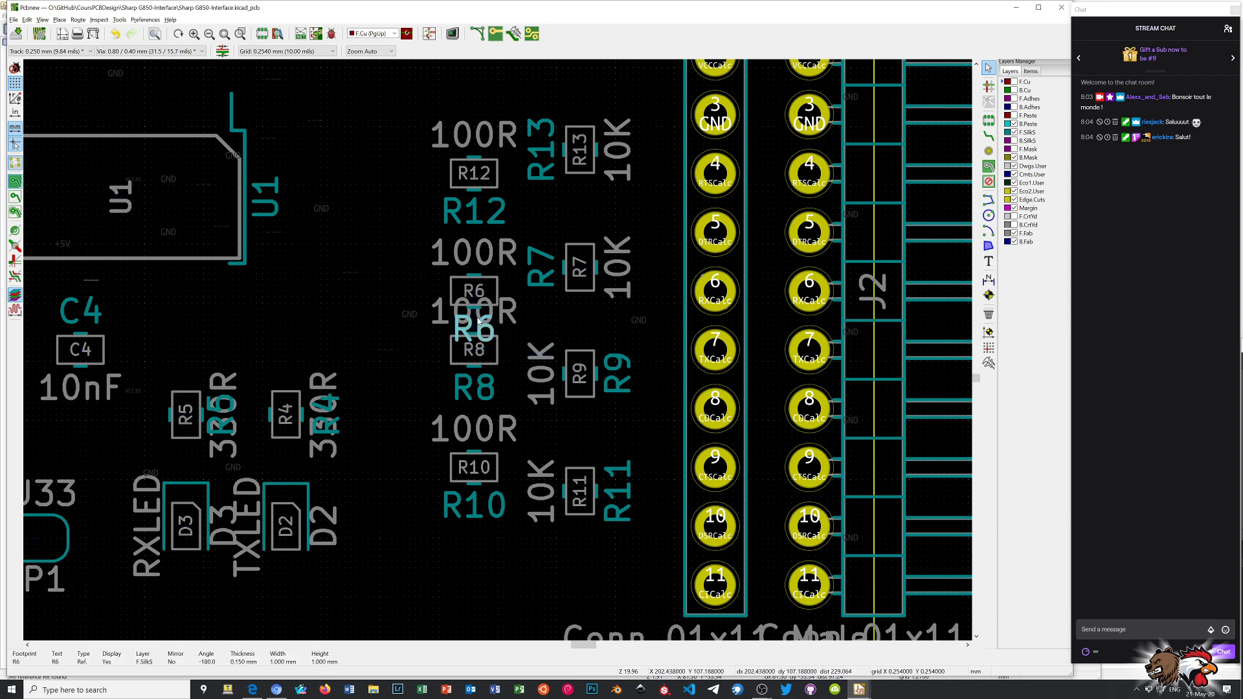
left_click_drag(479, 322, 474, 260)
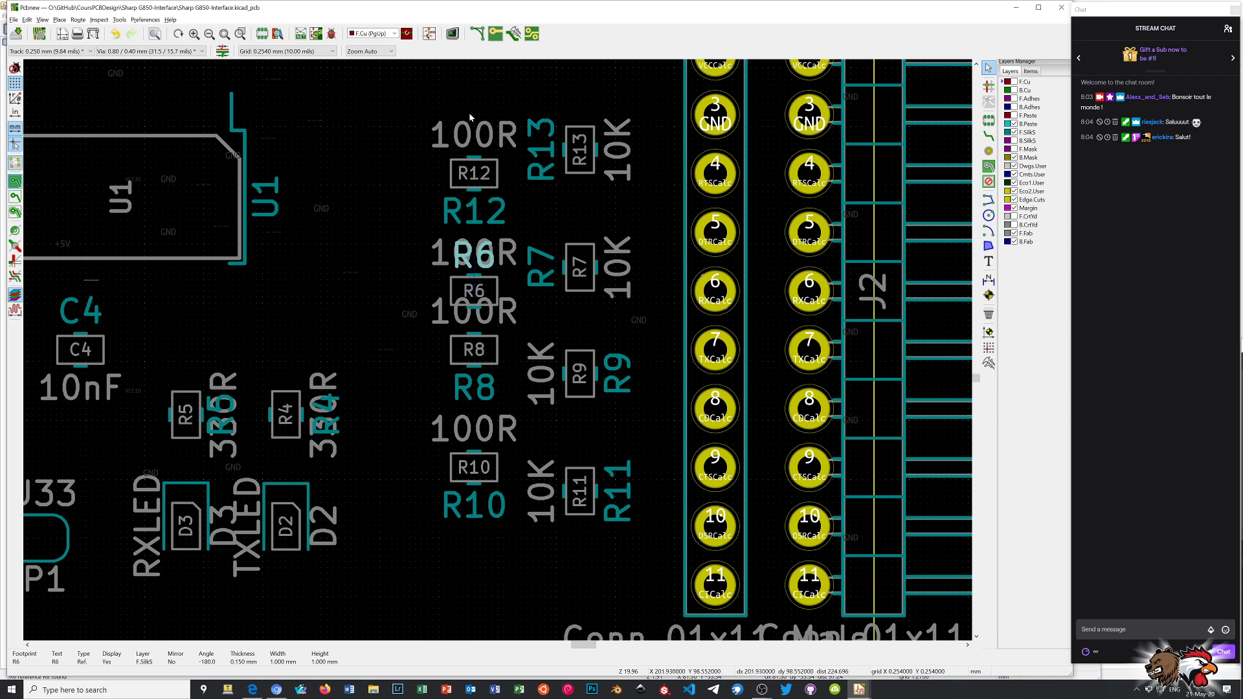
- Move the R12 reference text above its resistor and the R7 and R13 texts to the right of theirs
left_click(475, 220)
left_click_drag(476, 221, 476, 140)
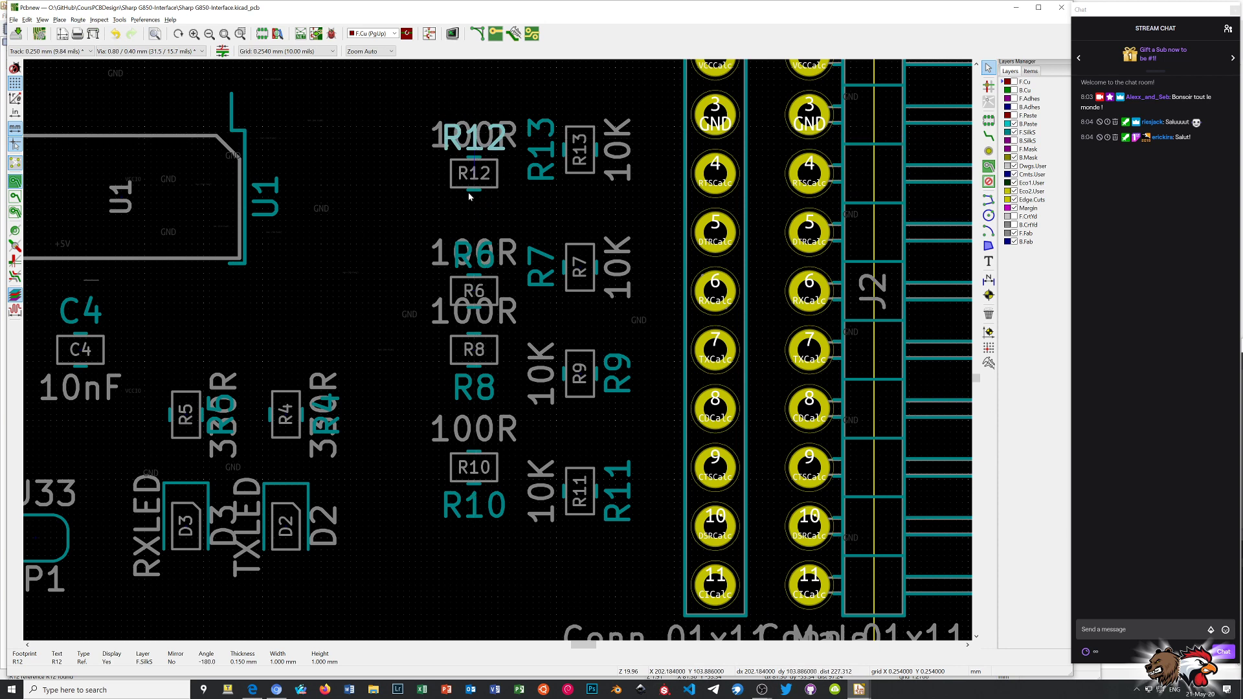
left_click(547, 283)
left_click_drag(547, 283, 616, 269)
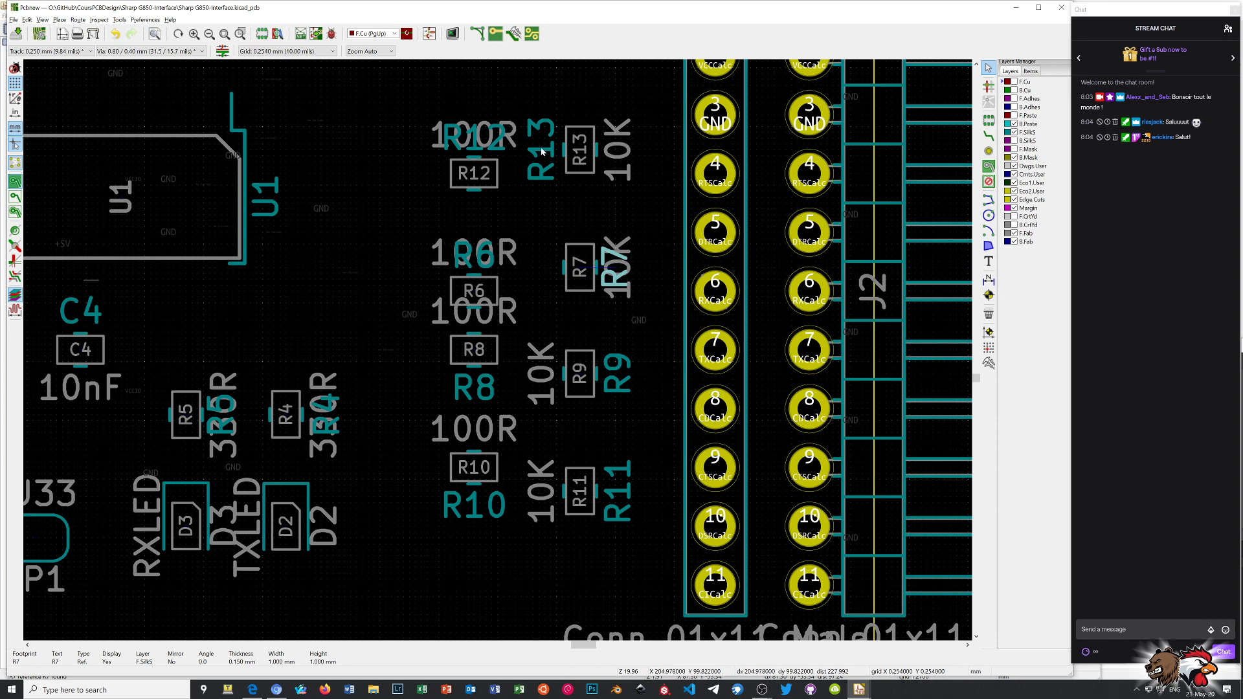
left_click_drag(539, 165, 616, 153)
- Nudge the R9, R11, R10 and R8 reference texts slightly closer to their resistors
double_click(610, 384)
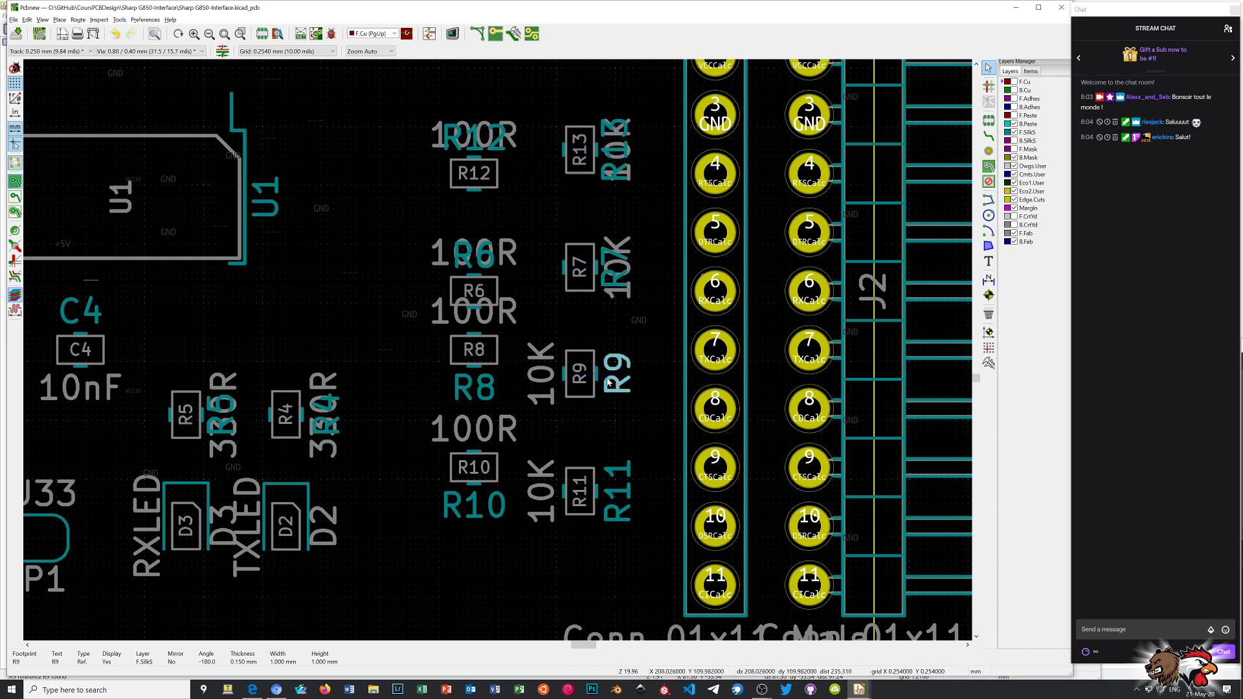
left_click(565, 398)
left_click(615, 496)
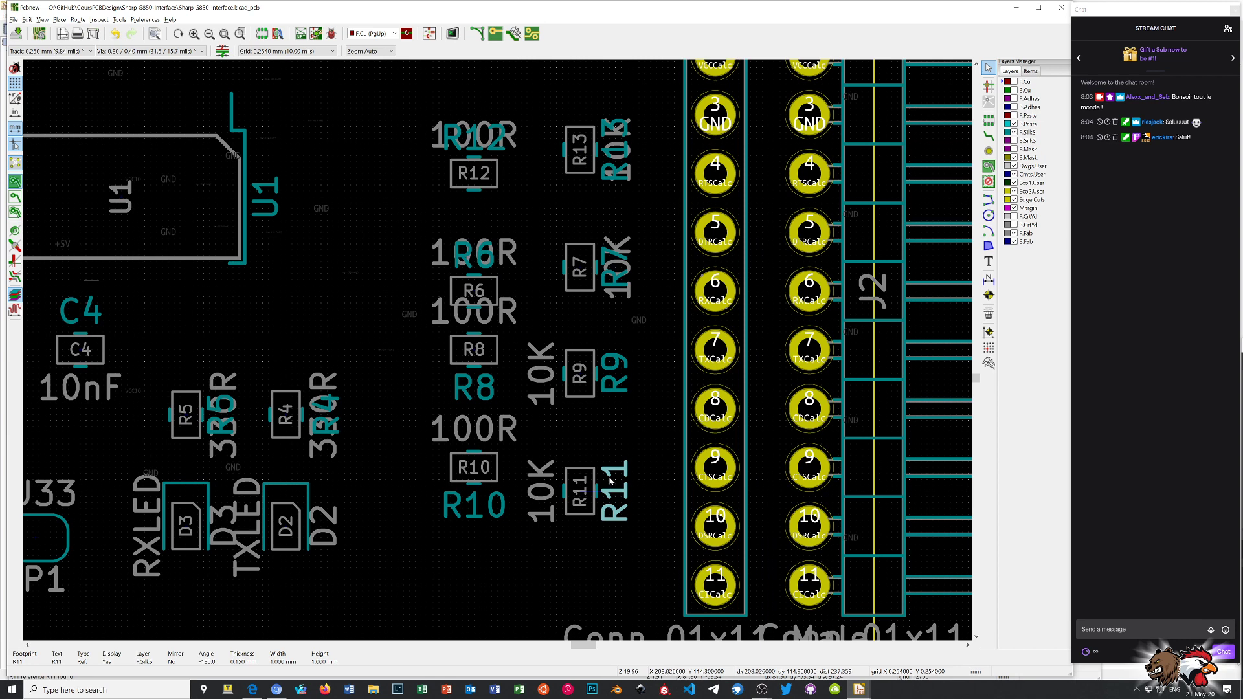
left_click(473, 507)
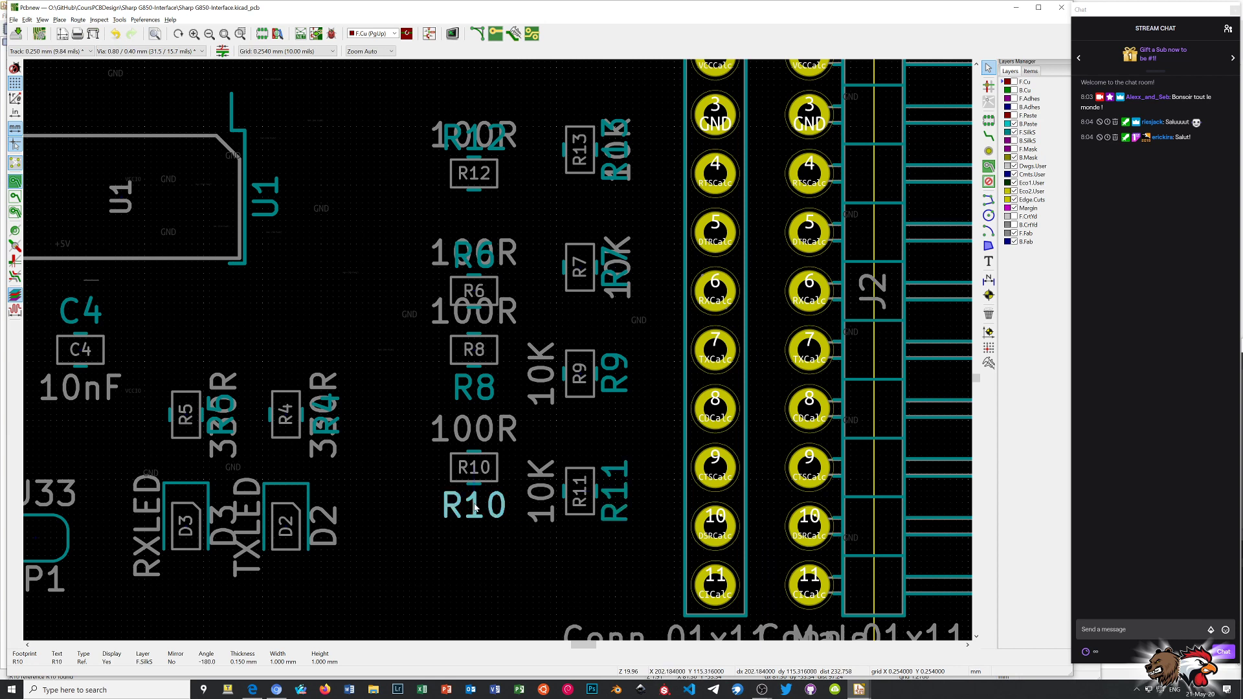
left_click(480, 388)
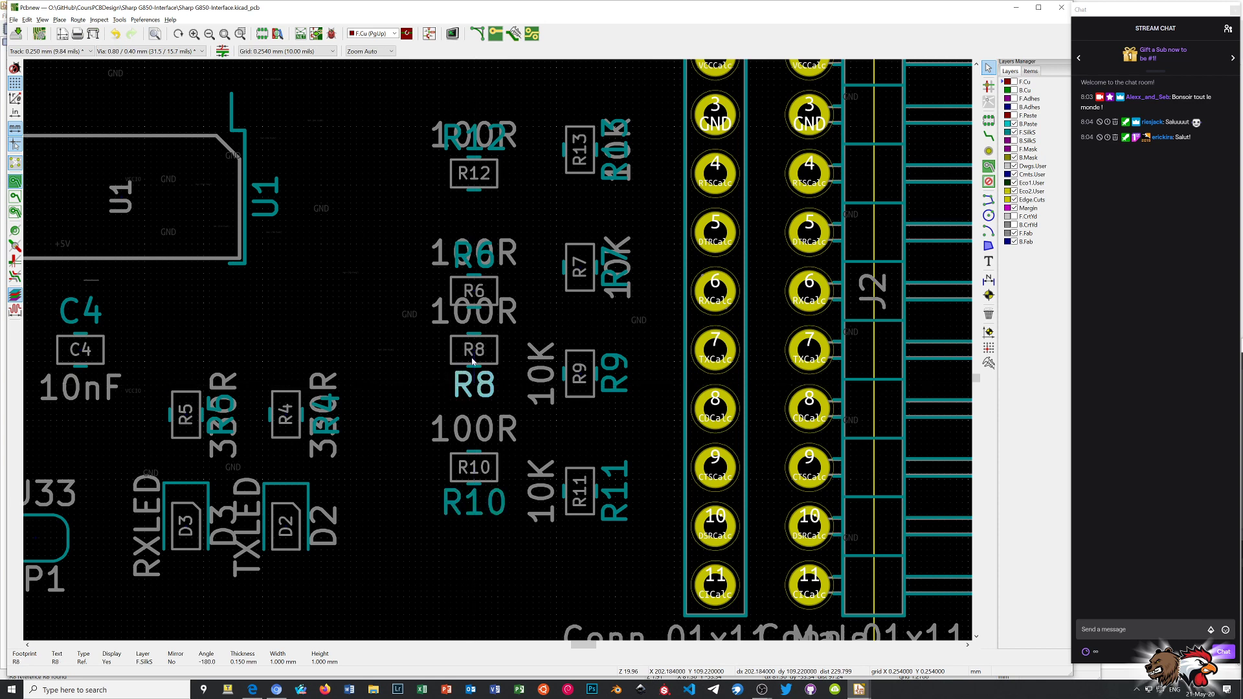
- Select the R6 reference text over the 100R value and fine-adjust its position above resistor R6
left_click(480, 257)
left_click(480, 257)
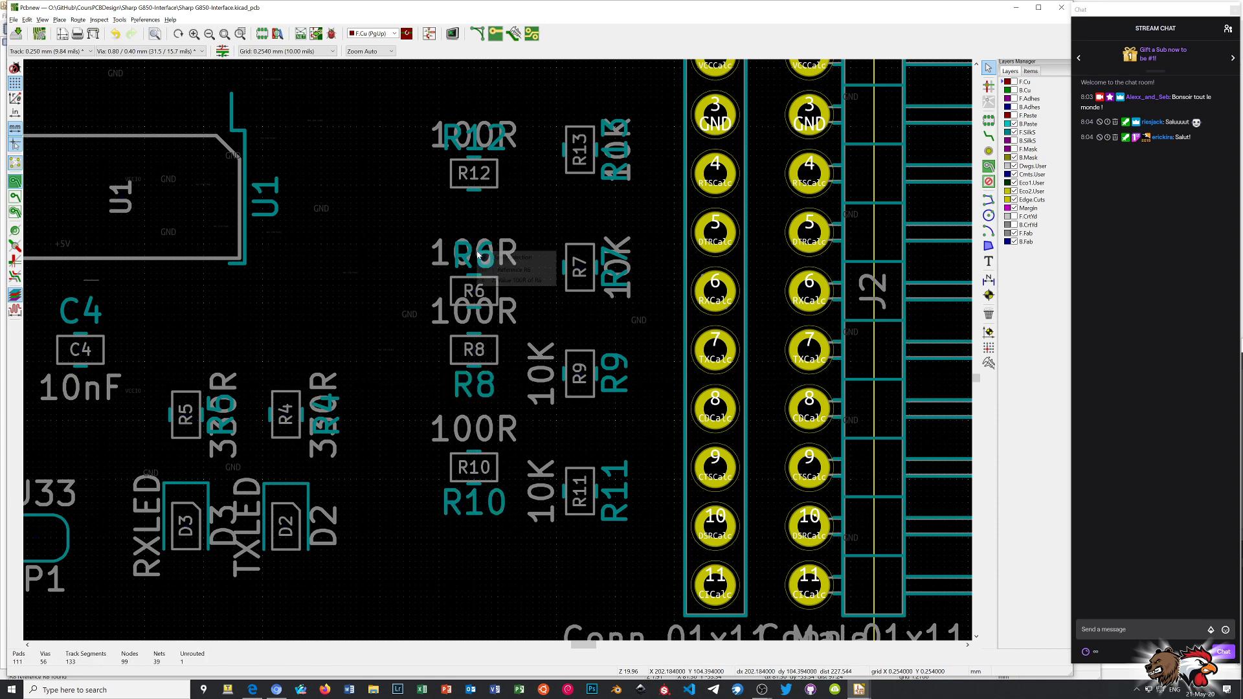
left_click(480, 257)
left_click(479, 253)
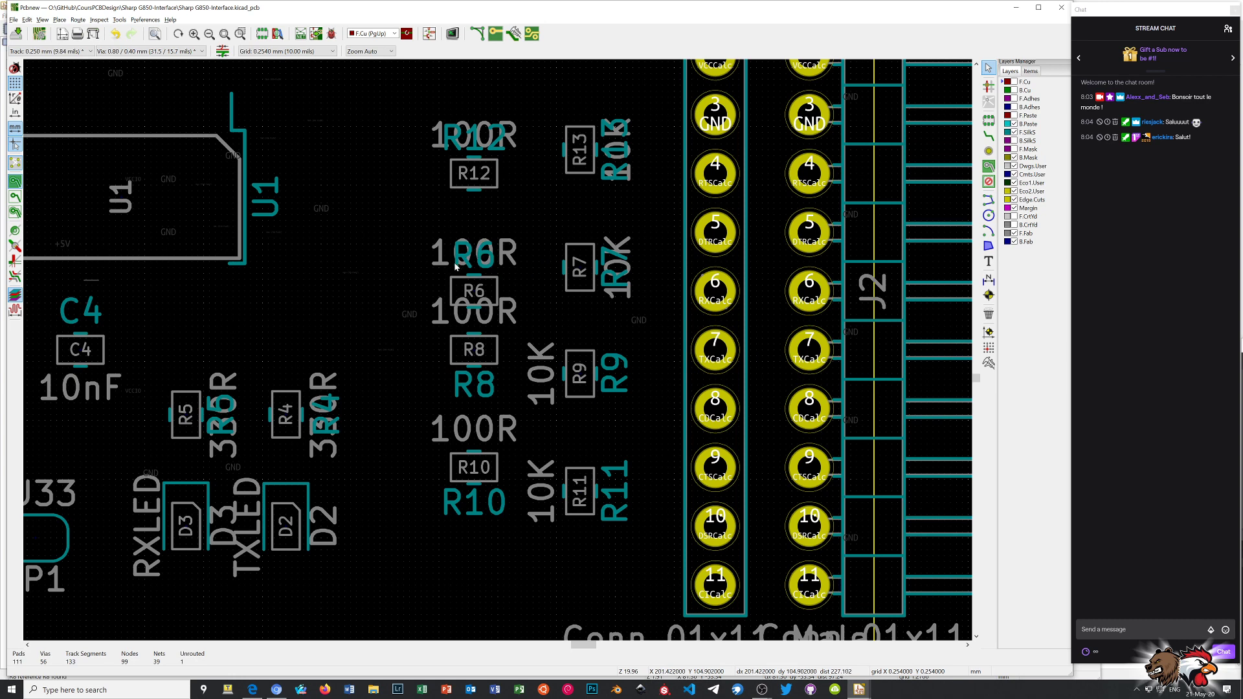
left_click(456, 266)
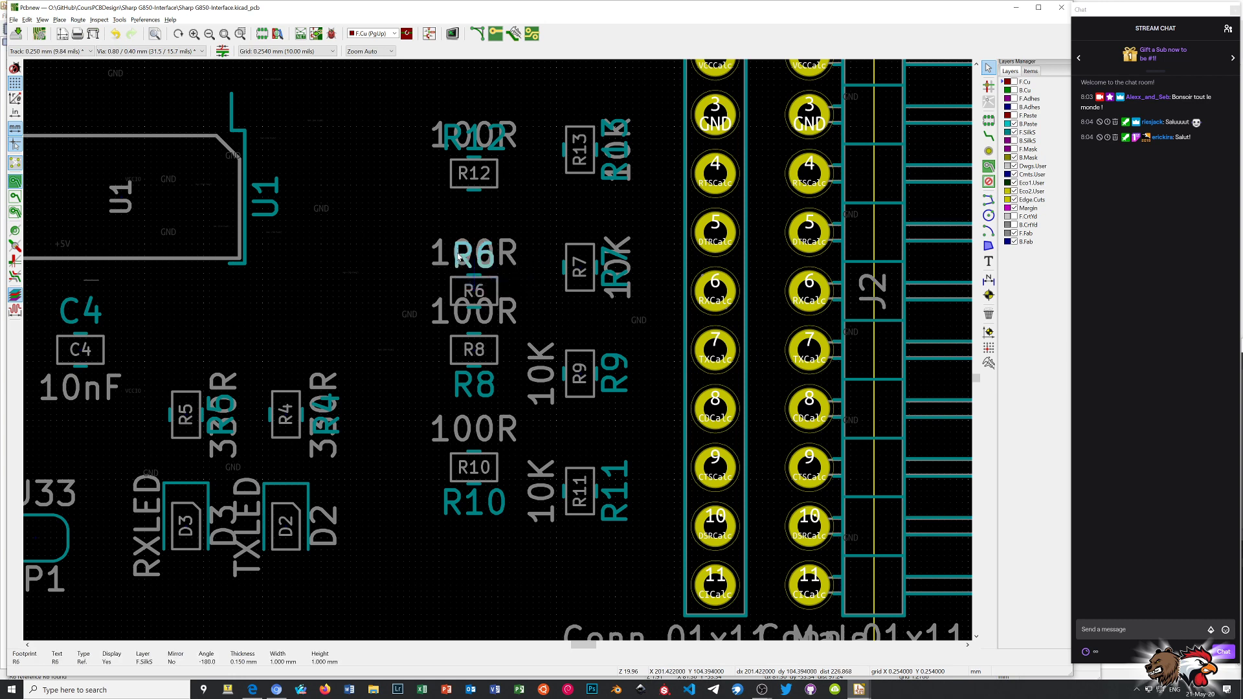
key("m")
left_click(475, 261)
- Nudge the R4 reference text closer to resistor R4 and the C4 reference text closer to capacitor C4
scroll(347, 435, "down", 1)
left_click(527, 305)
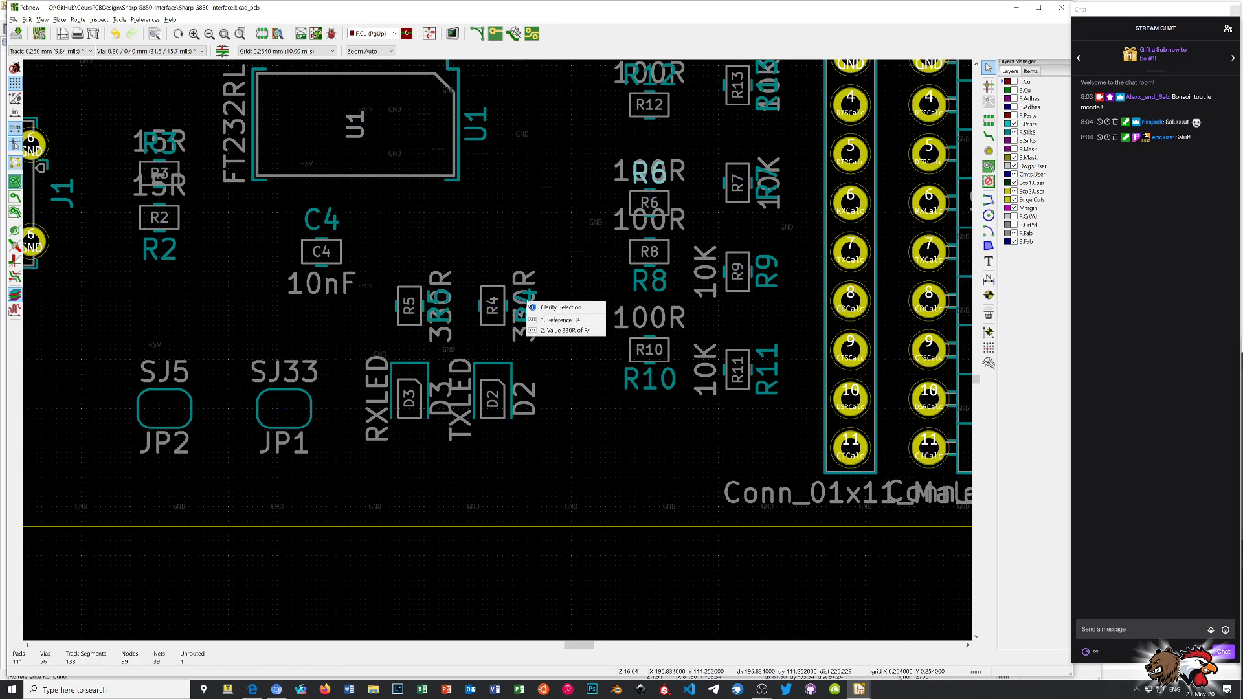
left_click(523, 304)
left_click(533, 318)
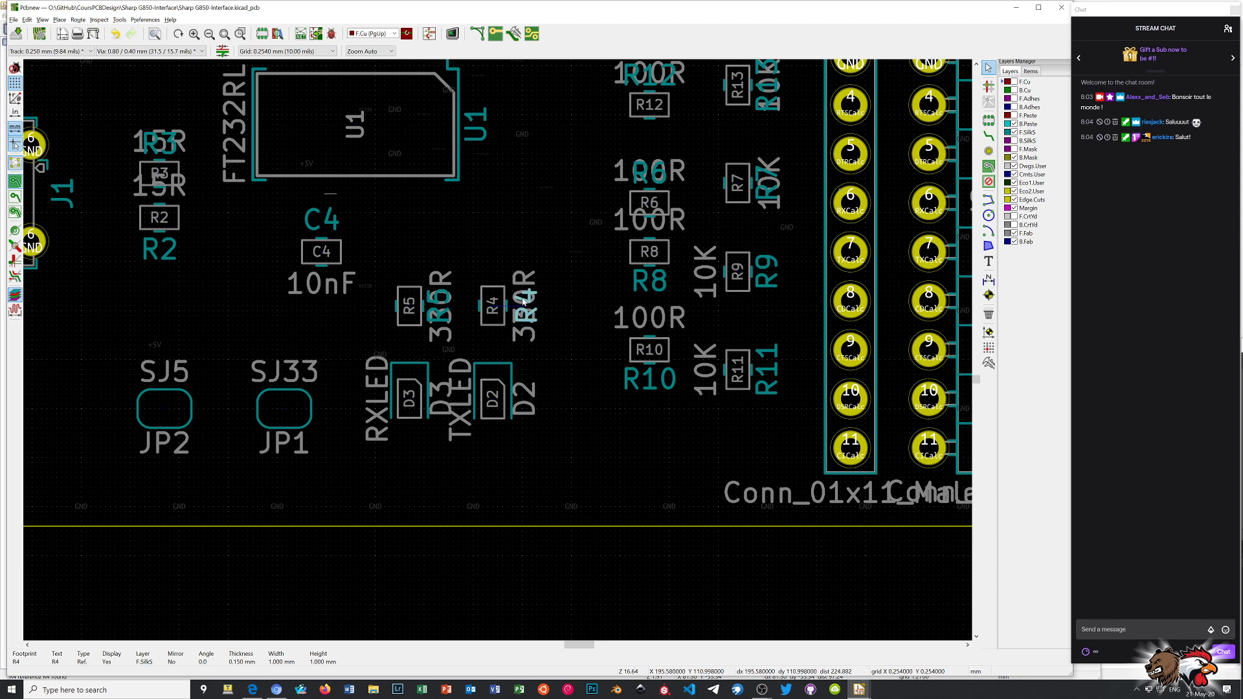
key("m")
left_click(525, 307)
left_click(323, 223)
key("m")
left_click(322, 223)
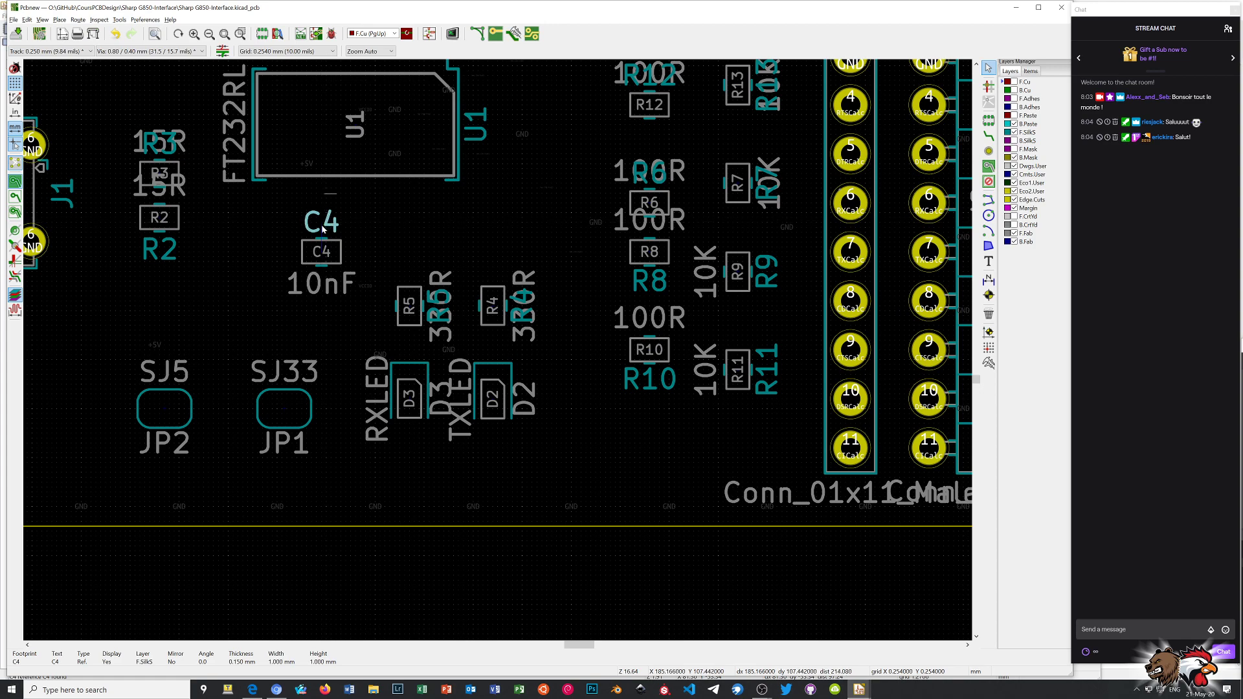
- Inspect the reference texts and the pin 1 marking around U1 in the 3D view, and close the view
scroll(209, 209, "down", 1)
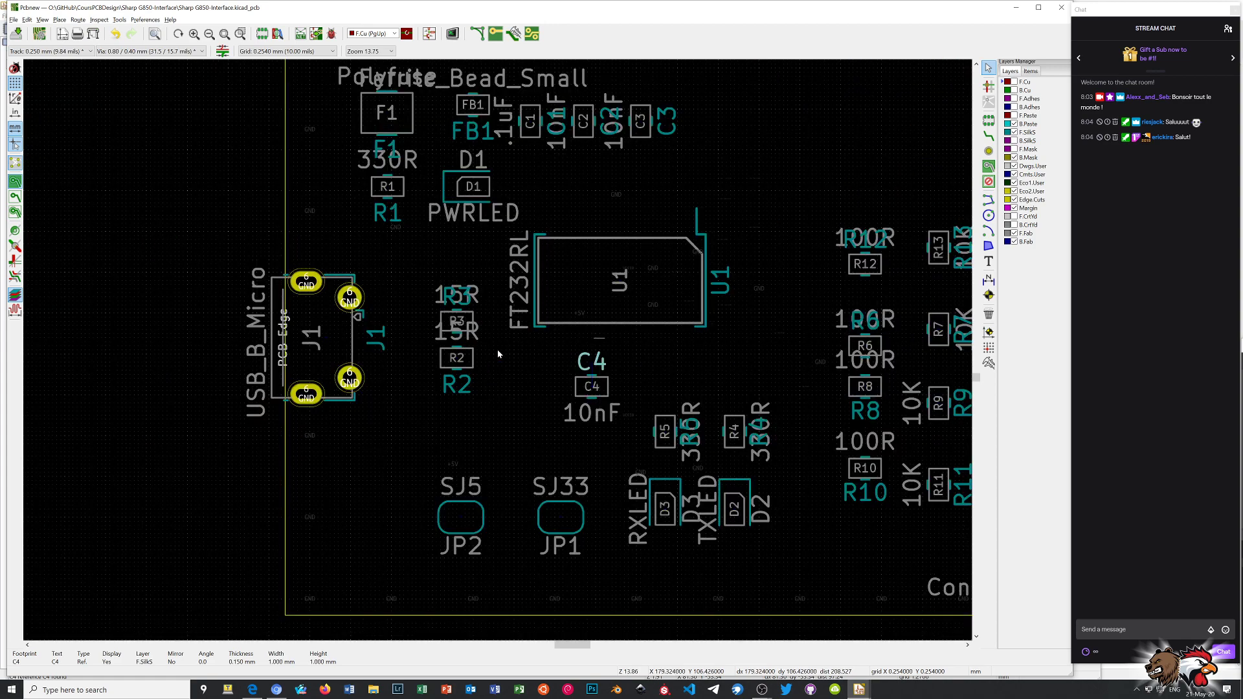
scroll(493, 354, "up", 1)
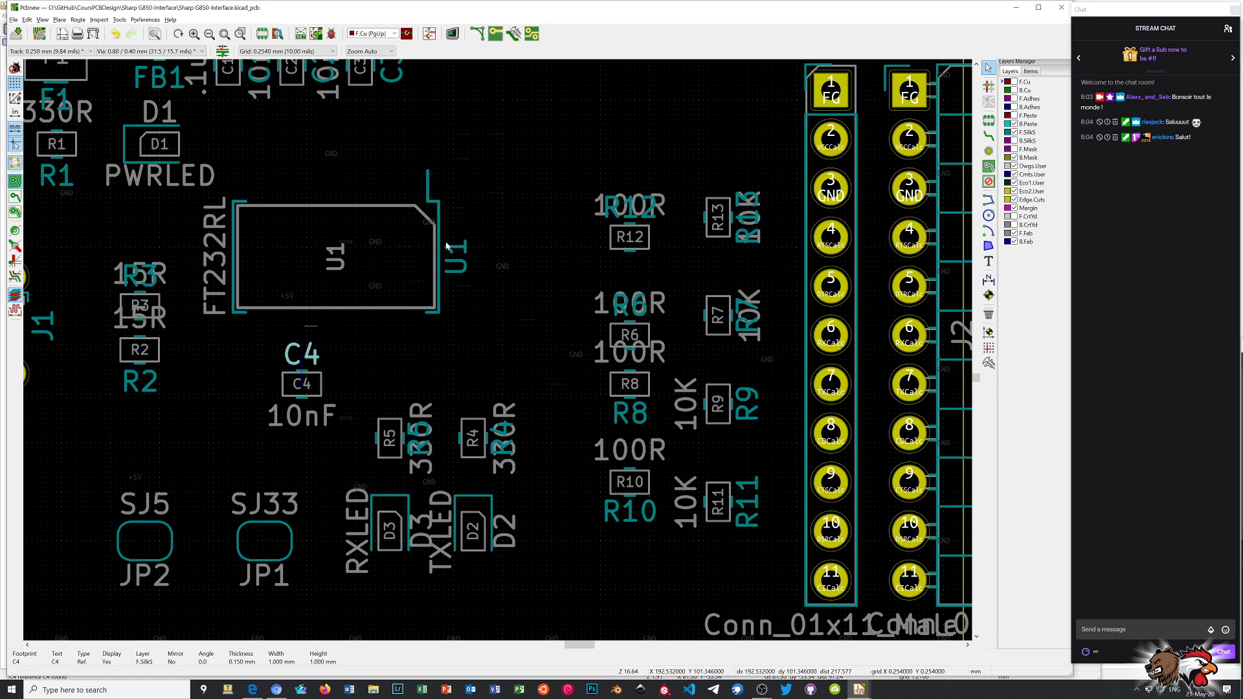
key("alt+3")
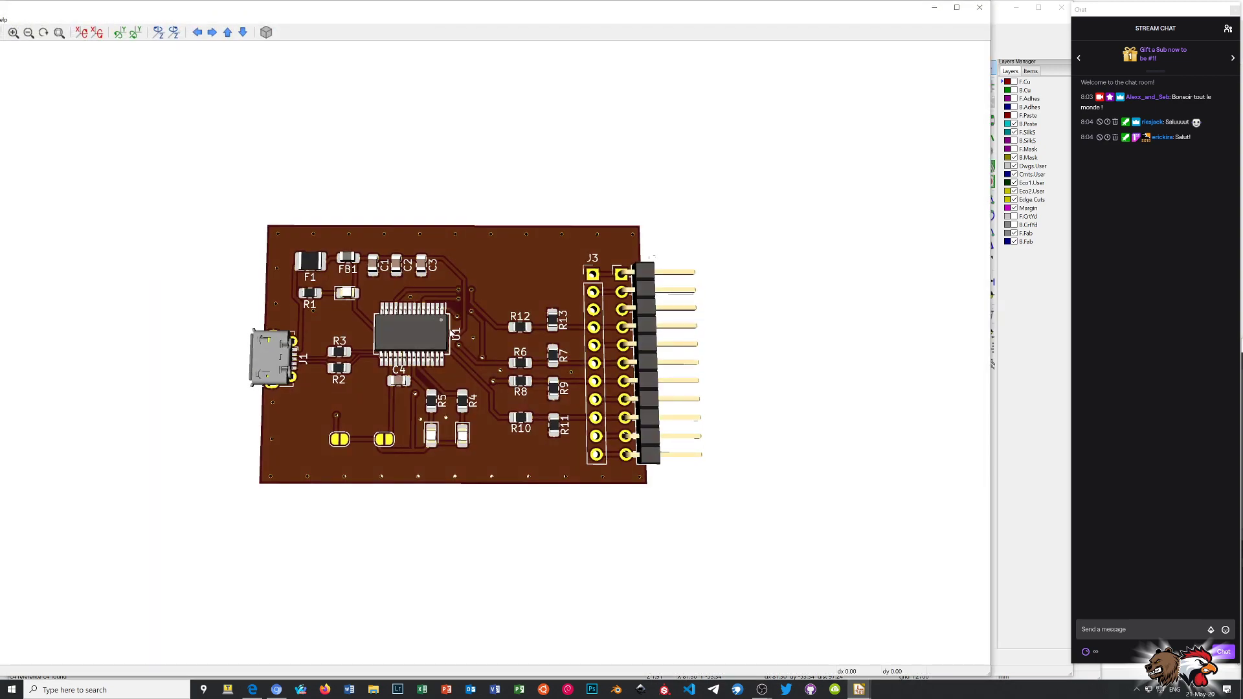
scroll(451, 333, "up", 5)
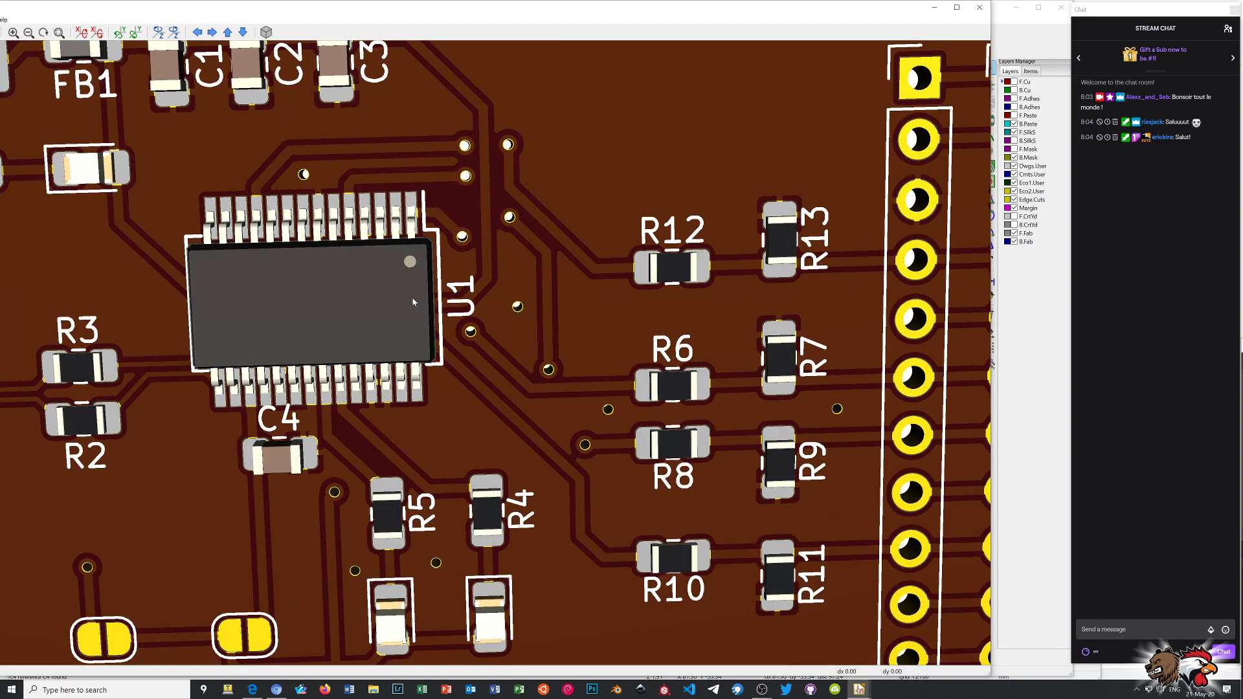
left_click_drag(416, 286, 417, 250)
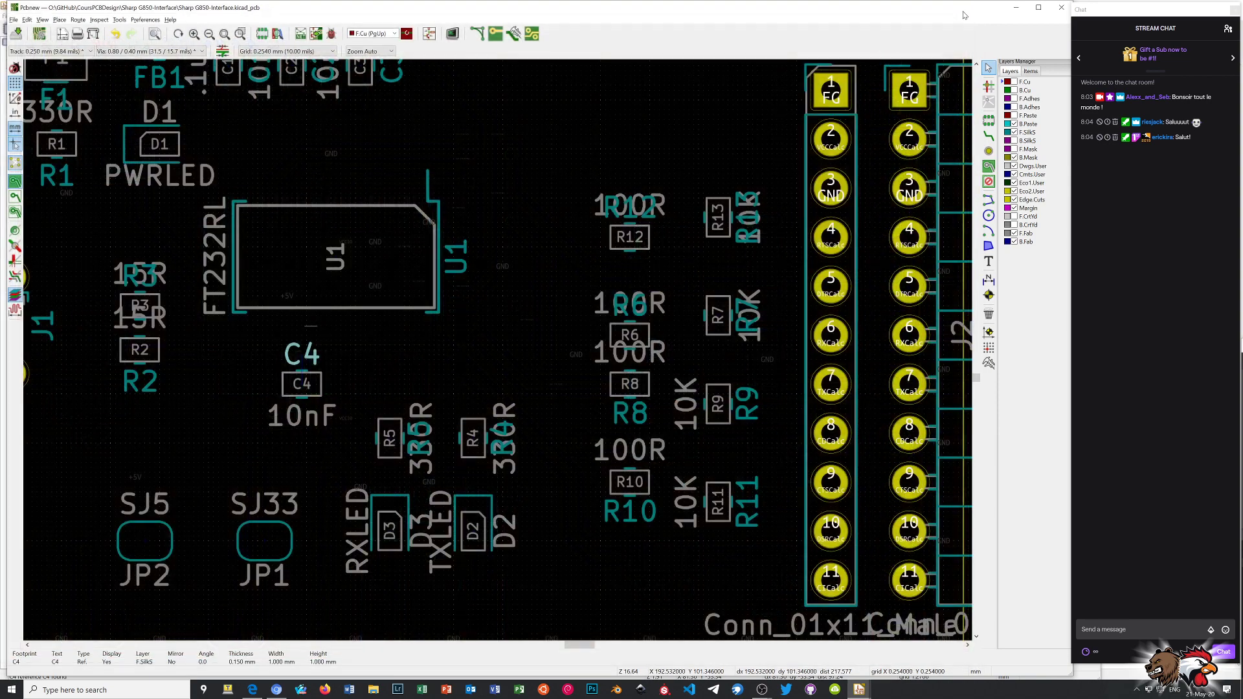
left_click(979, 7)
- Make the F.Mask, F.Paste, B.Adhes, F.Adhes, B.Cu and F.Cu layers visible
left_click(1015, 150)
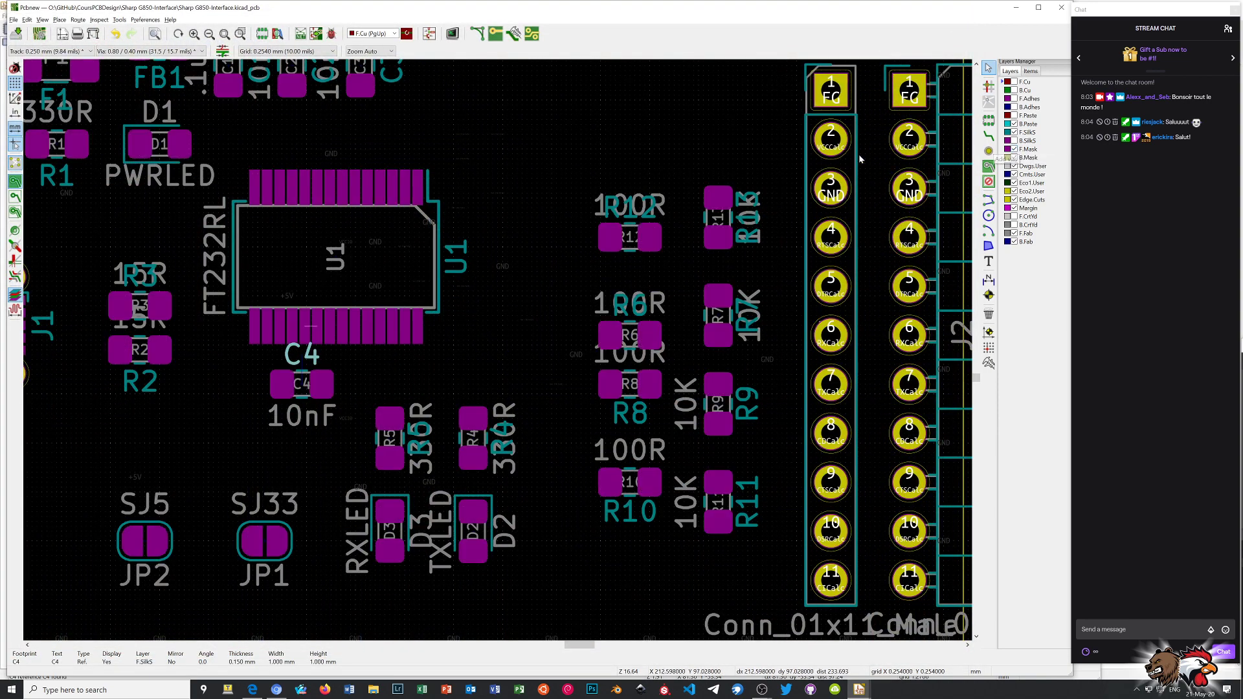
left_click(1014, 116)
left_click(1015, 107)
left_click(1014, 98)
left_click(1014, 90)
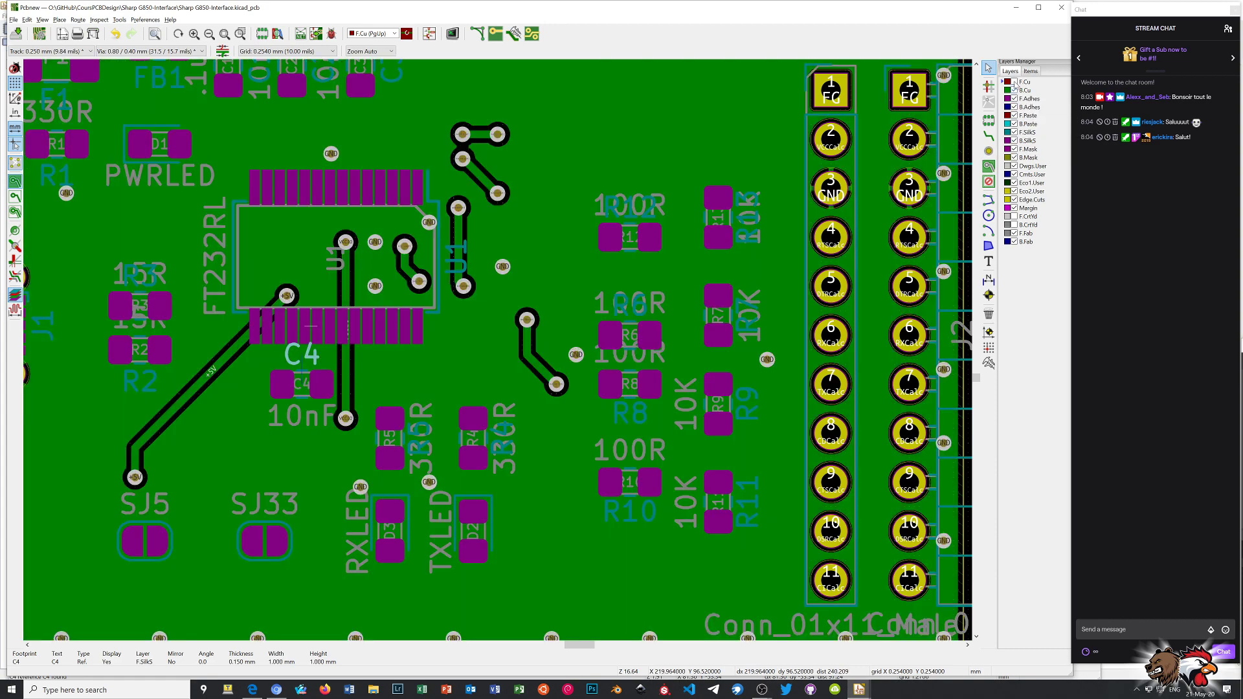
left_click(1014, 82)
- Check the copper routing and pin numbering around U1, and hide the F.Cu and B.Cu layers
scroll(498, 353, "up", 3)
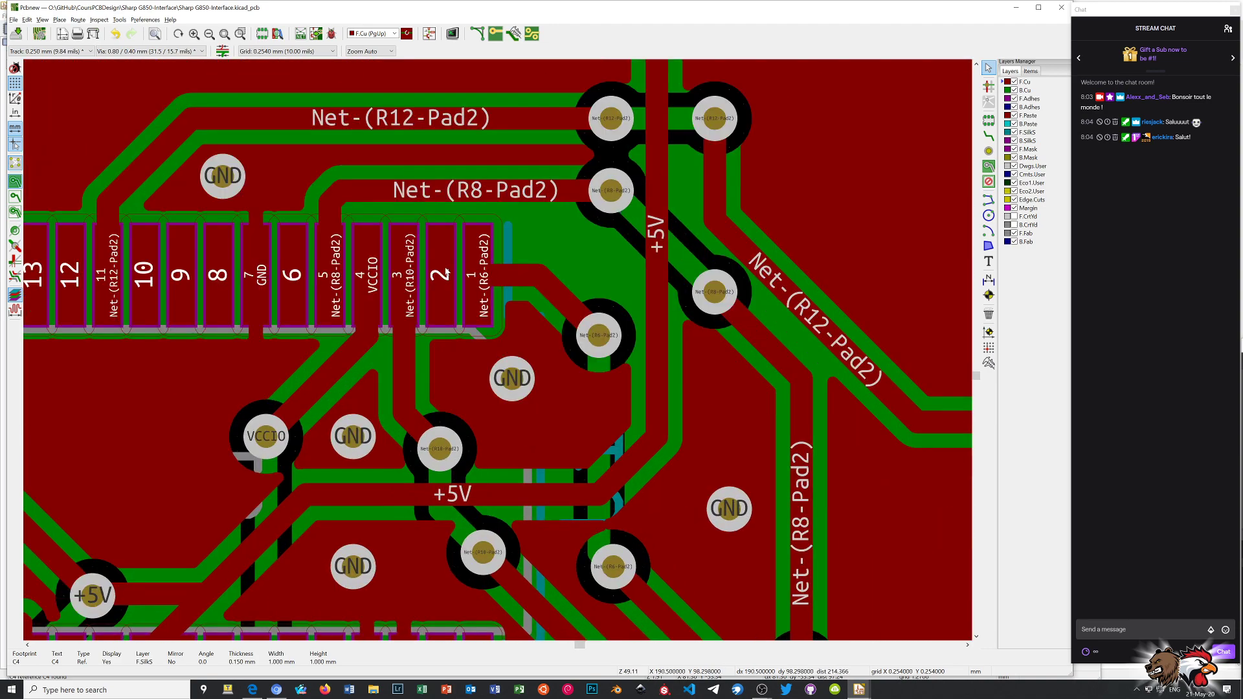
scroll(269, 323, "down", 1)
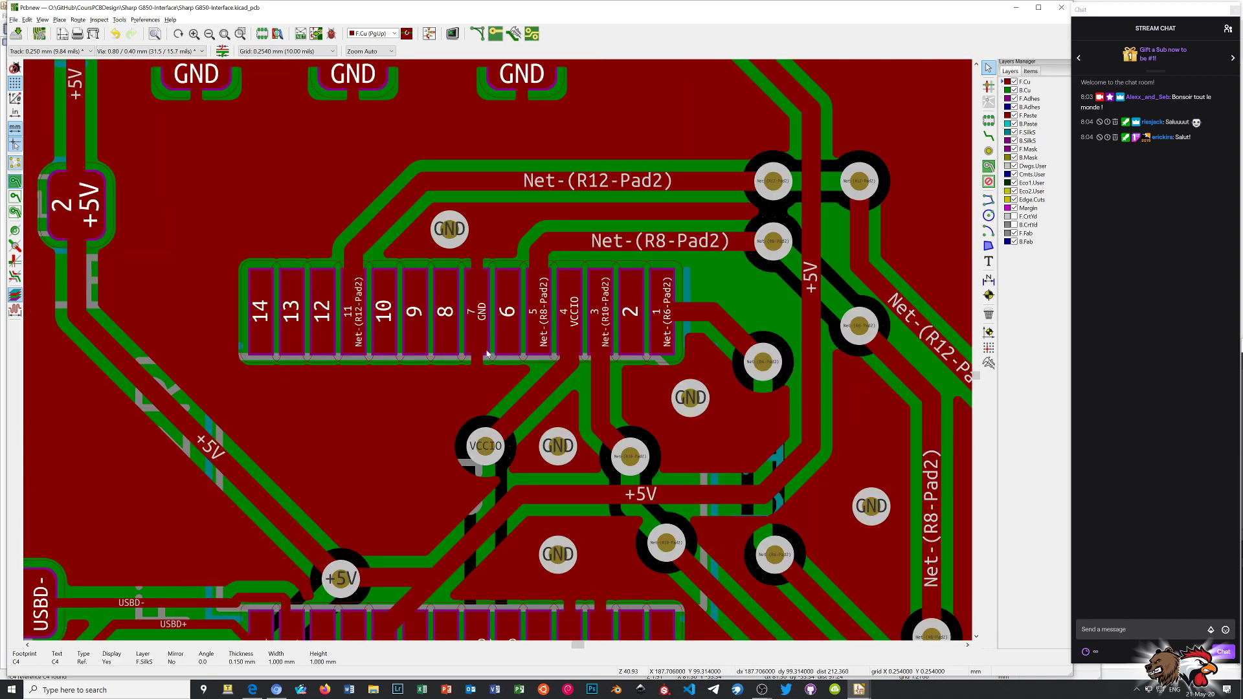
scroll(304, 356, "down", 1)
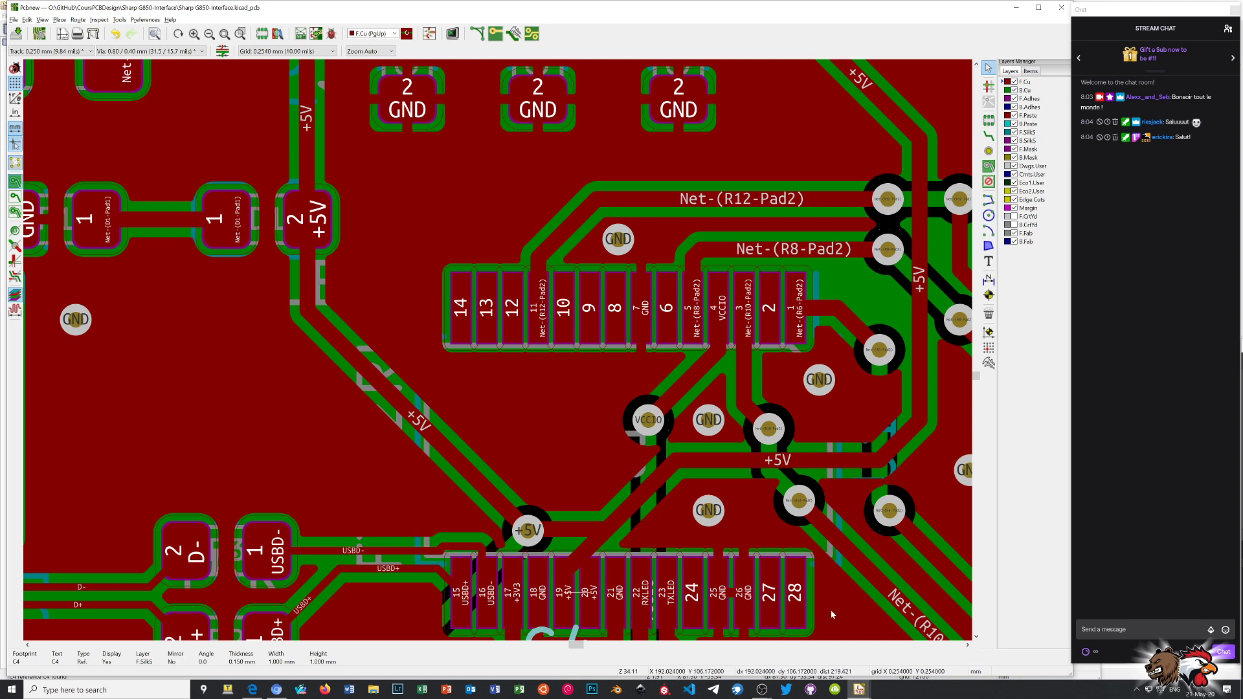
scroll(799, 613, "up", 1)
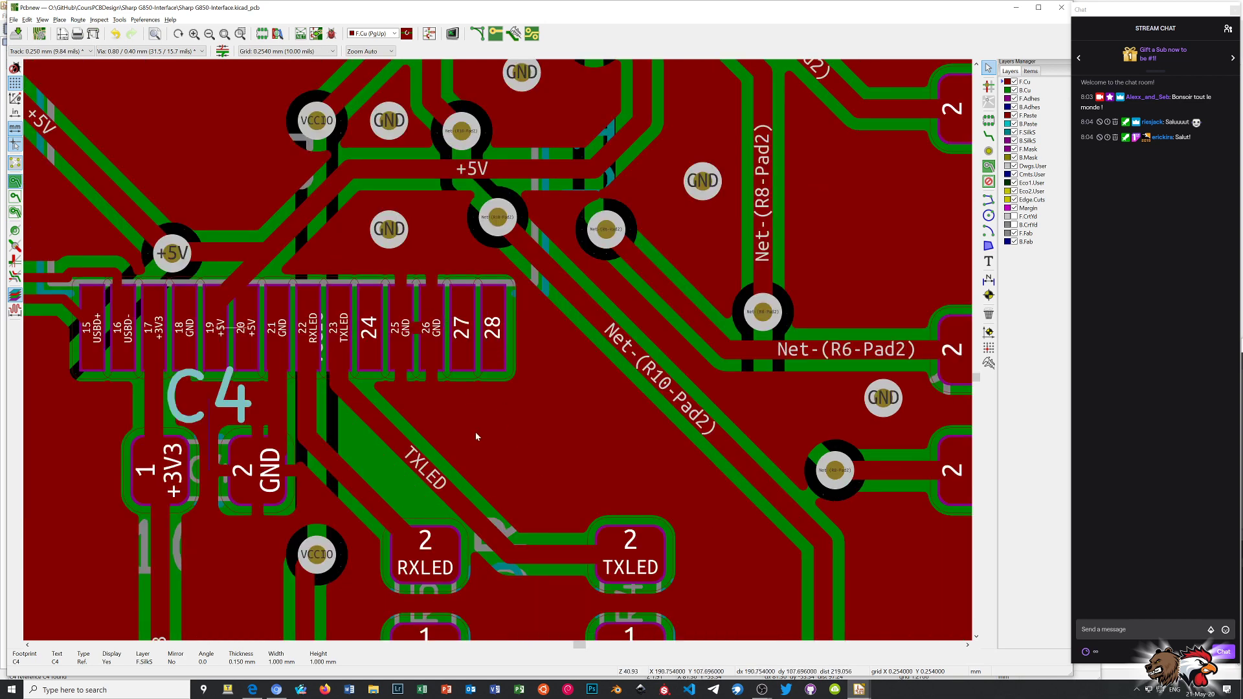
scroll(498, 353, "down", 5)
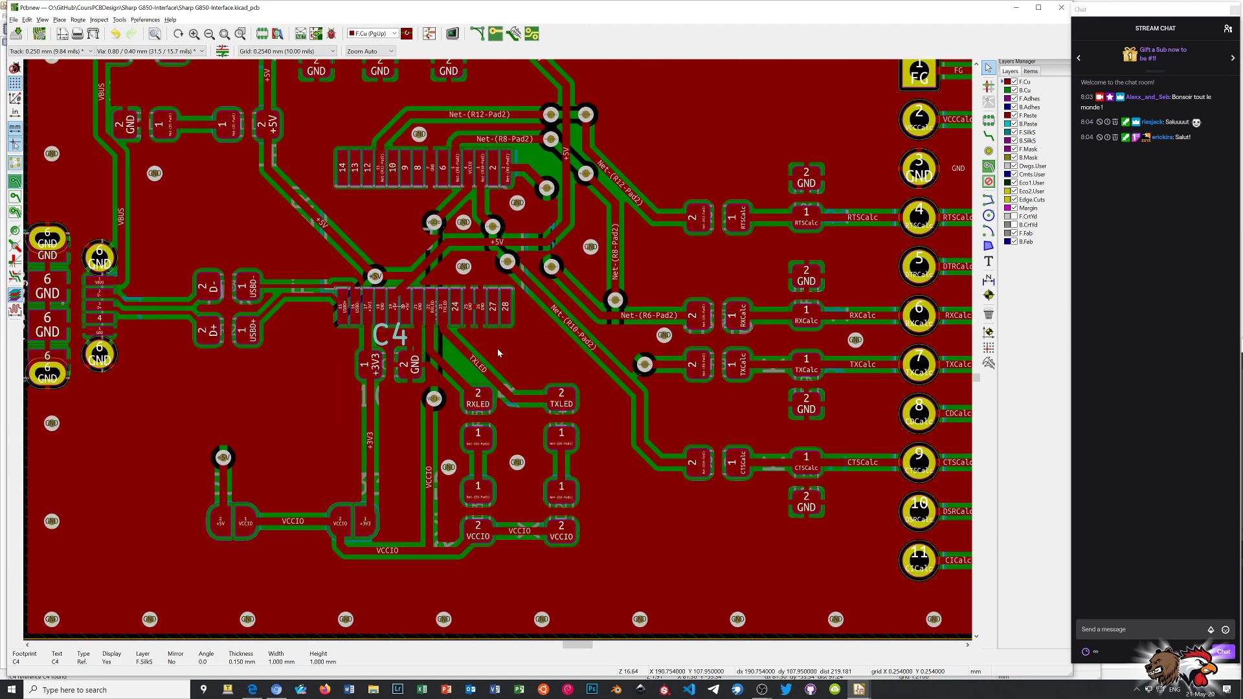
left_click(1014, 82)
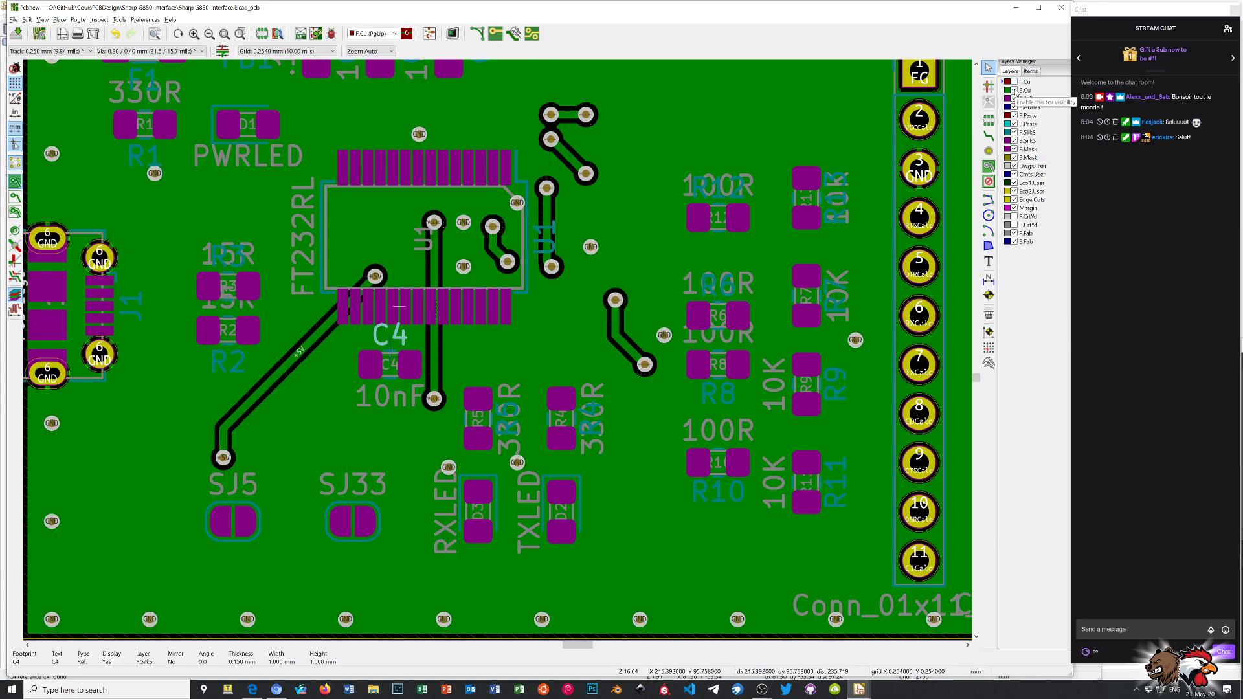
left_click(1014, 90)
- Draw a small circle on the F.SilkS layer just beside pin 1 of U1 as a pin 1 marker
scroll(467, 352, "up", 1)
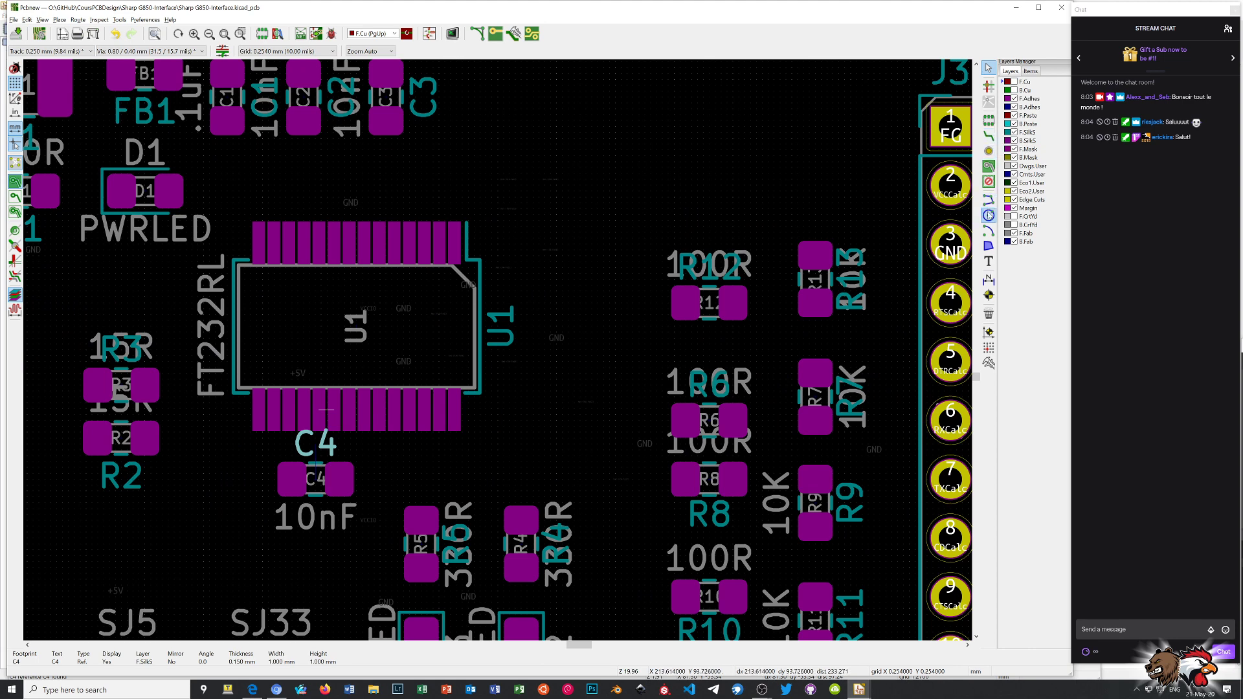
left_click(1004, 136)
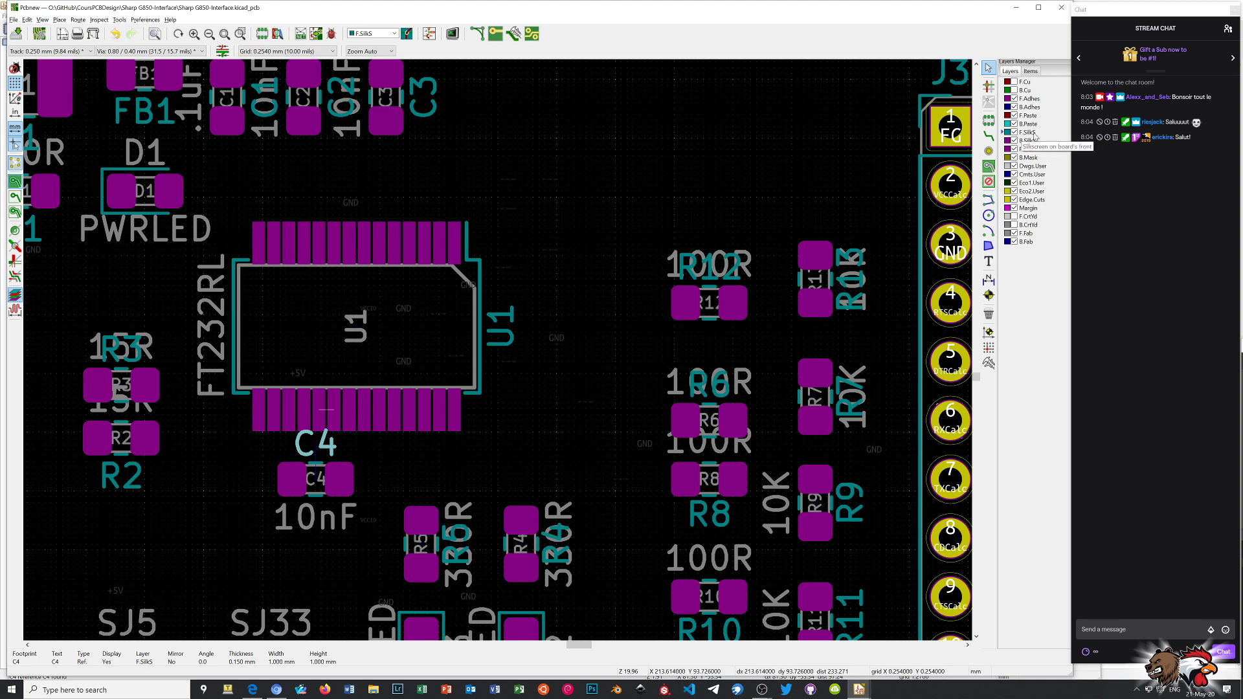
left_click(989, 216)
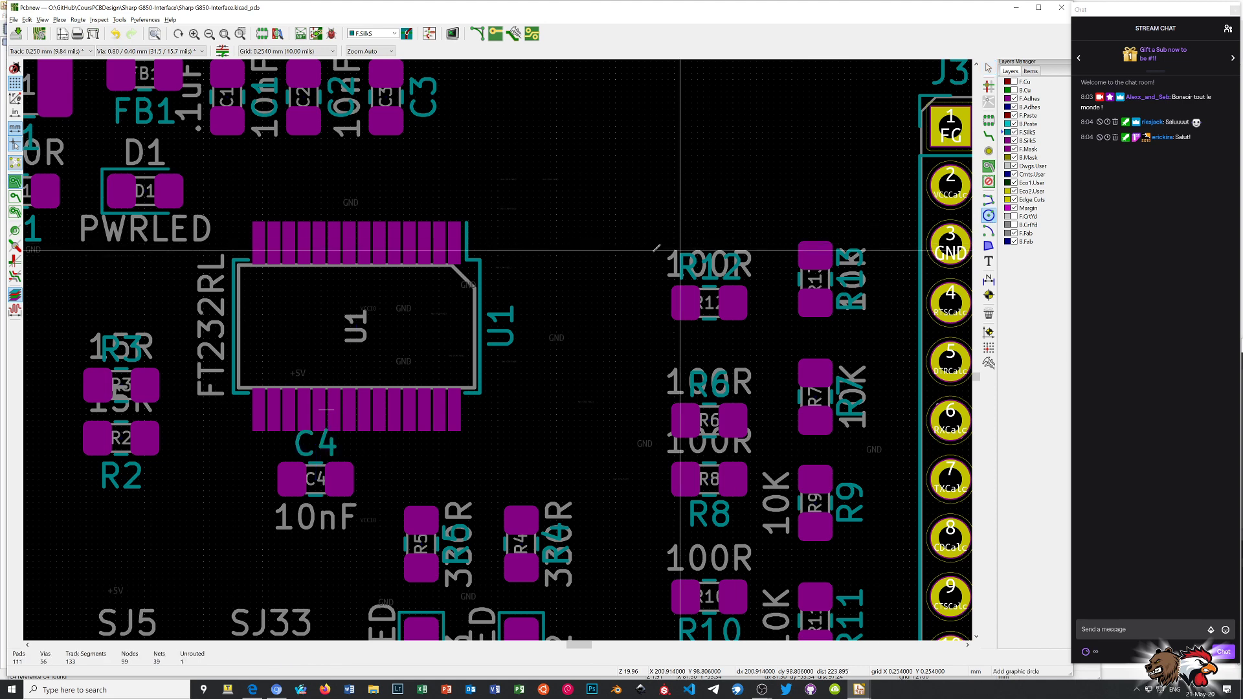
left_click(492, 244)
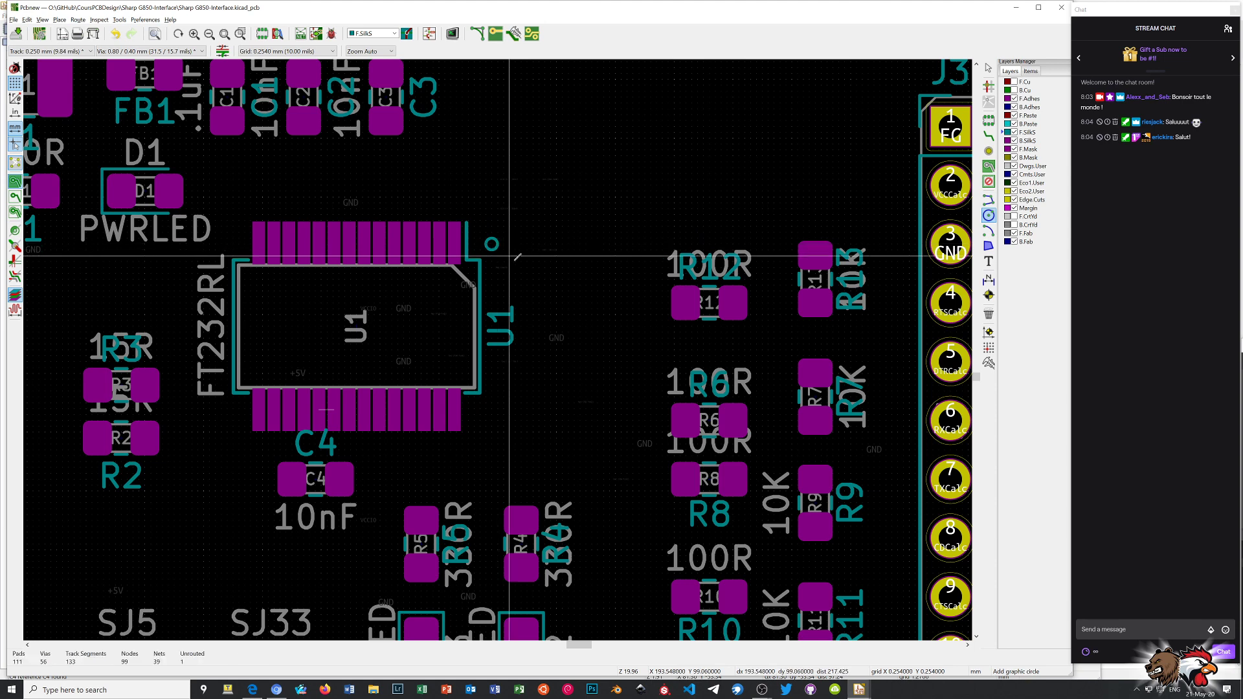
right_click(533, 245)
left_click(550, 252)
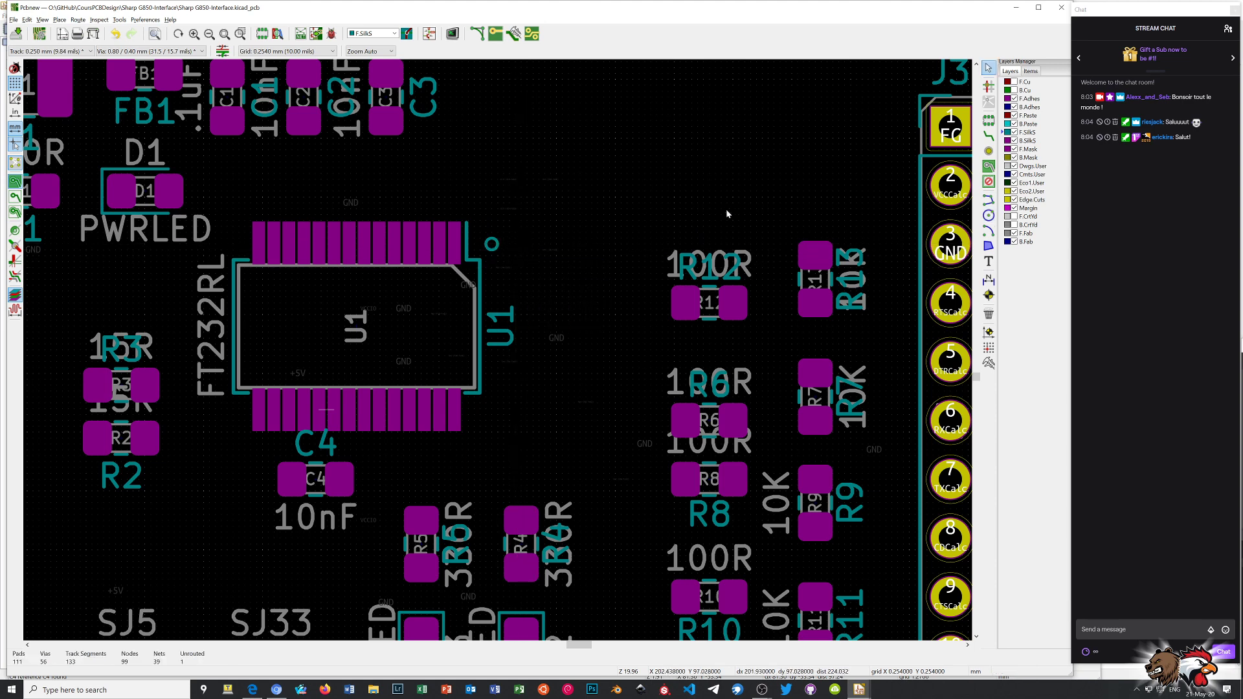
- Show the B.Cu and F.Cu layers and check the circle's placement relative to U1's pin 1 and the nearby vias
left_click(1015, 90)
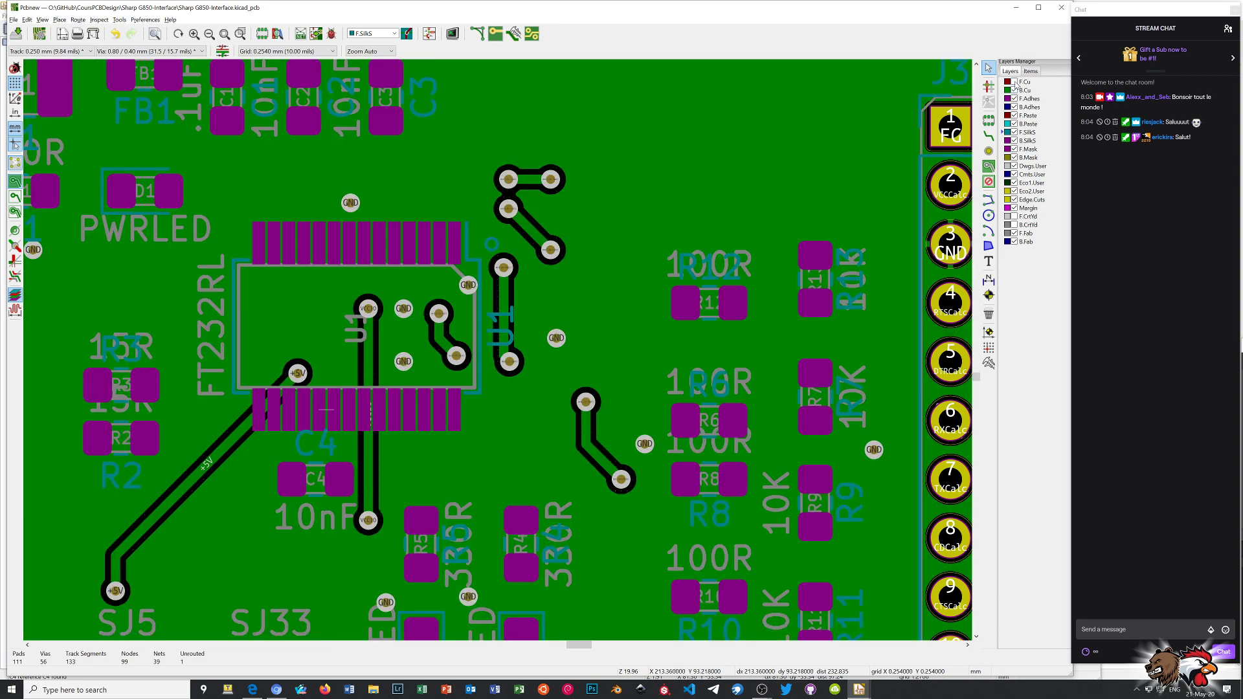
left_click(1015, 82)
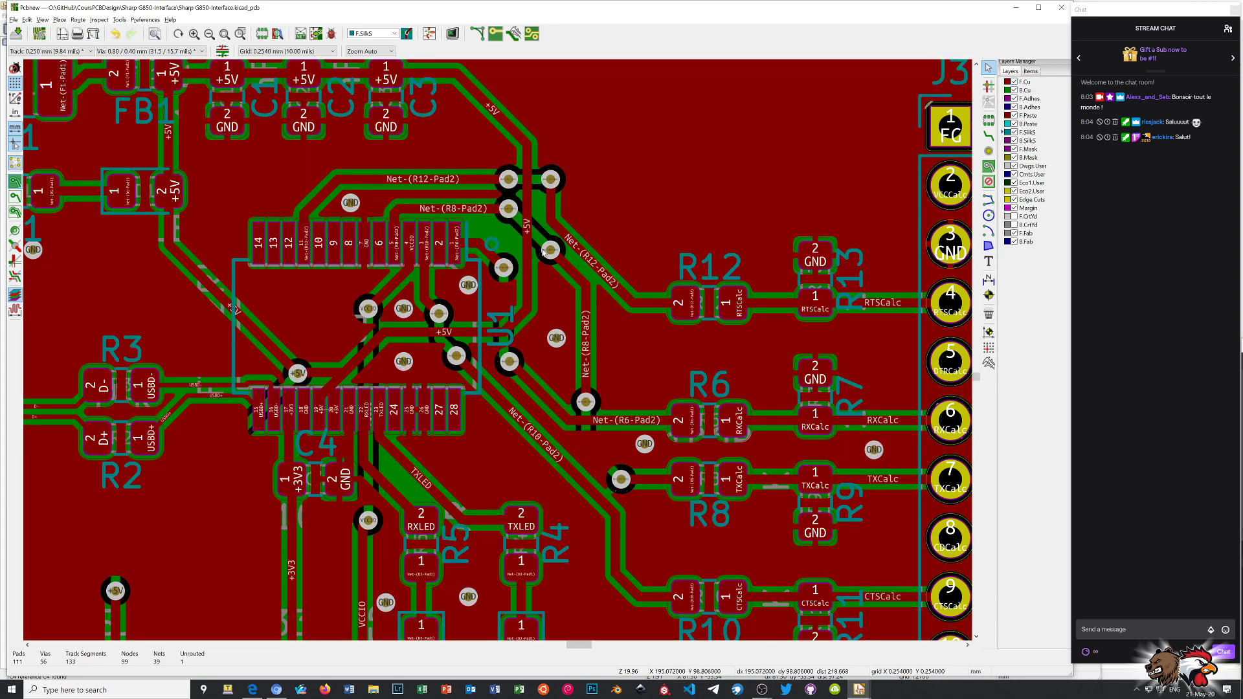
scroll(480, 366, "up", 1)
scroll(480, 366, "down", 1)
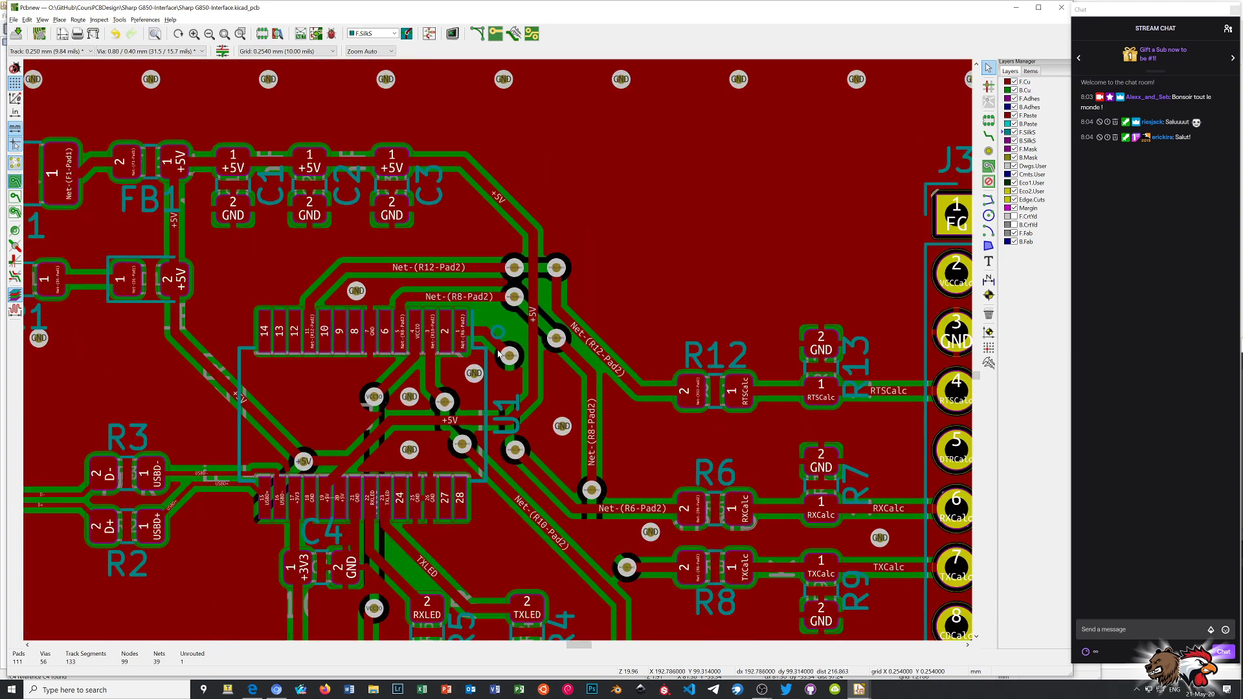
scroll(499, 353, "up", 4)
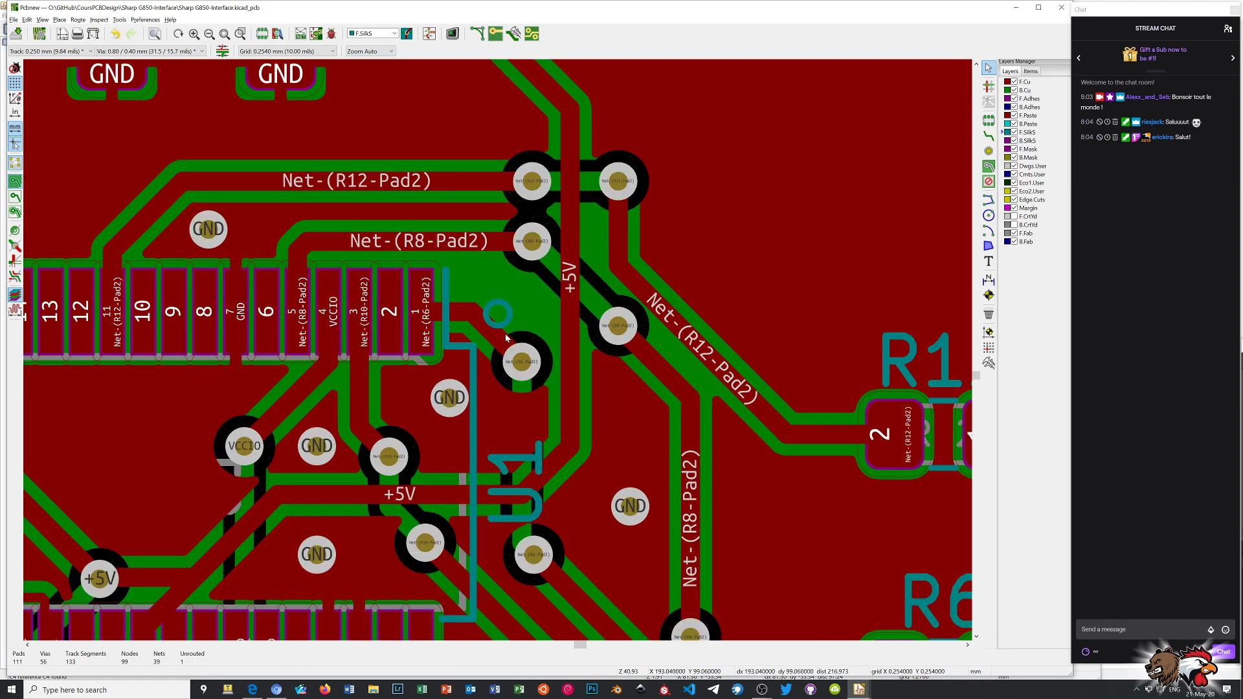
scroll(502, 353, "down", 2)
scroll(499, 355, "up", 1)
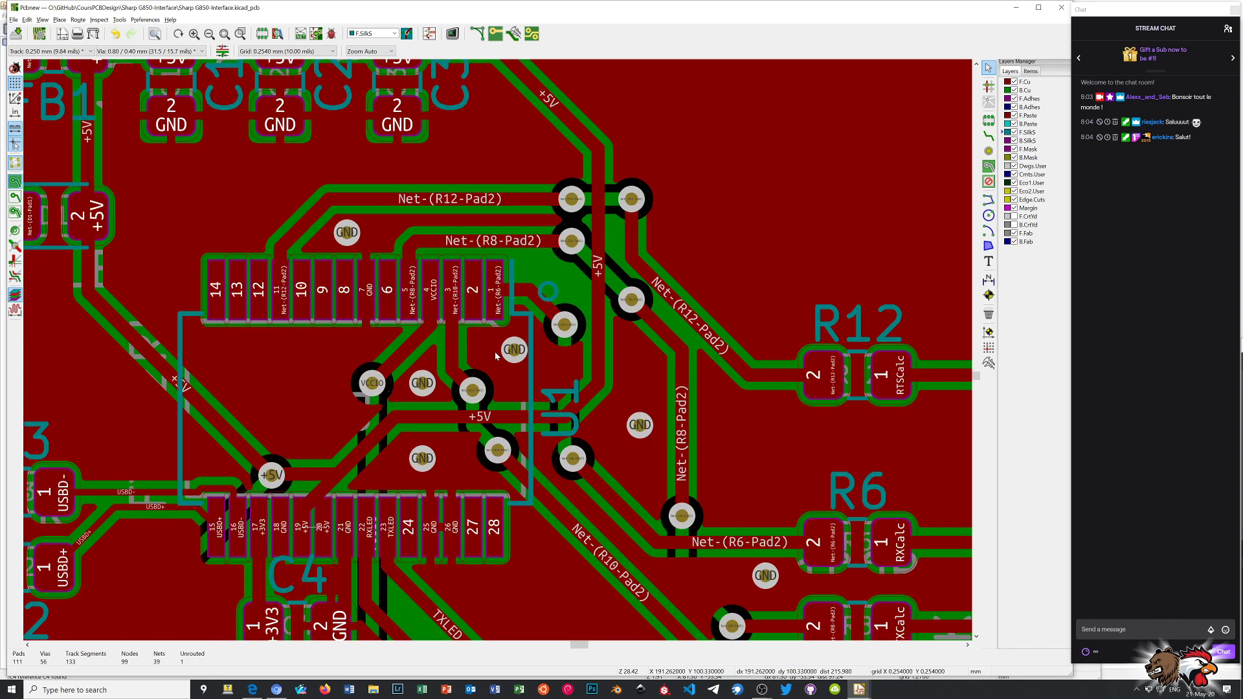
- Move the C4 reference text from between U1 and C4 to just below capacitor C4
scroll(453, 355, "down", 2)
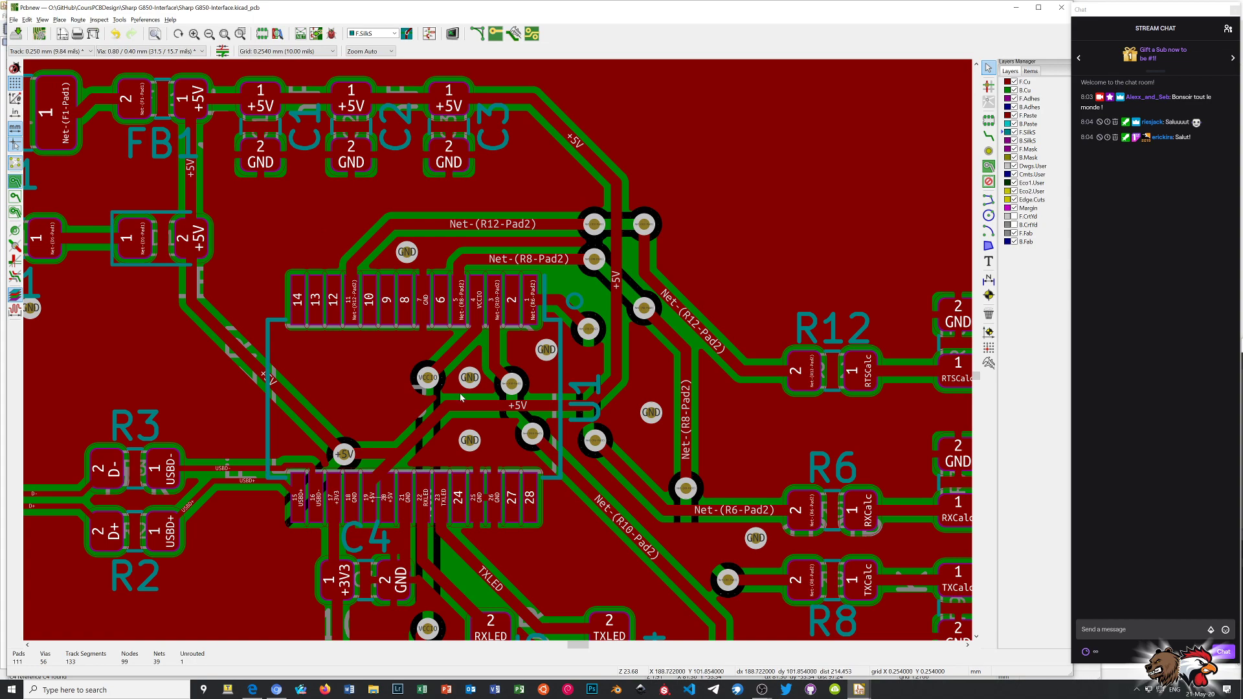
scroll(498, 351, "up", 1)
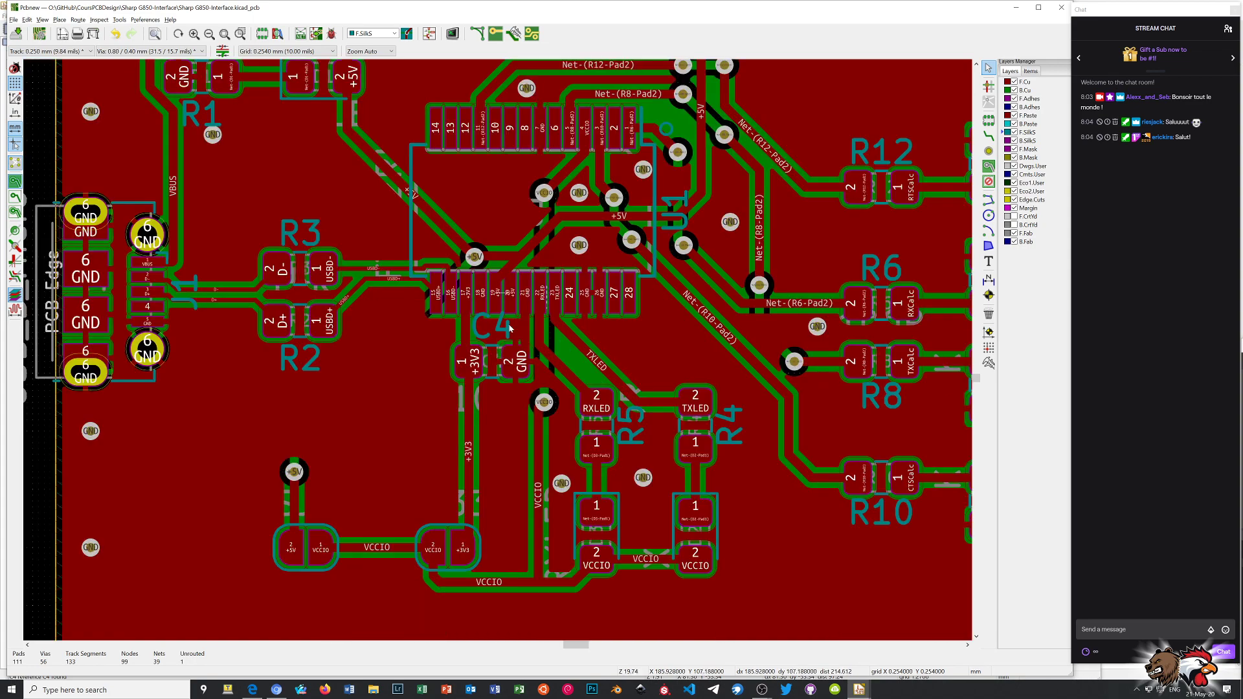
scroll(499, 353, "up", 2)
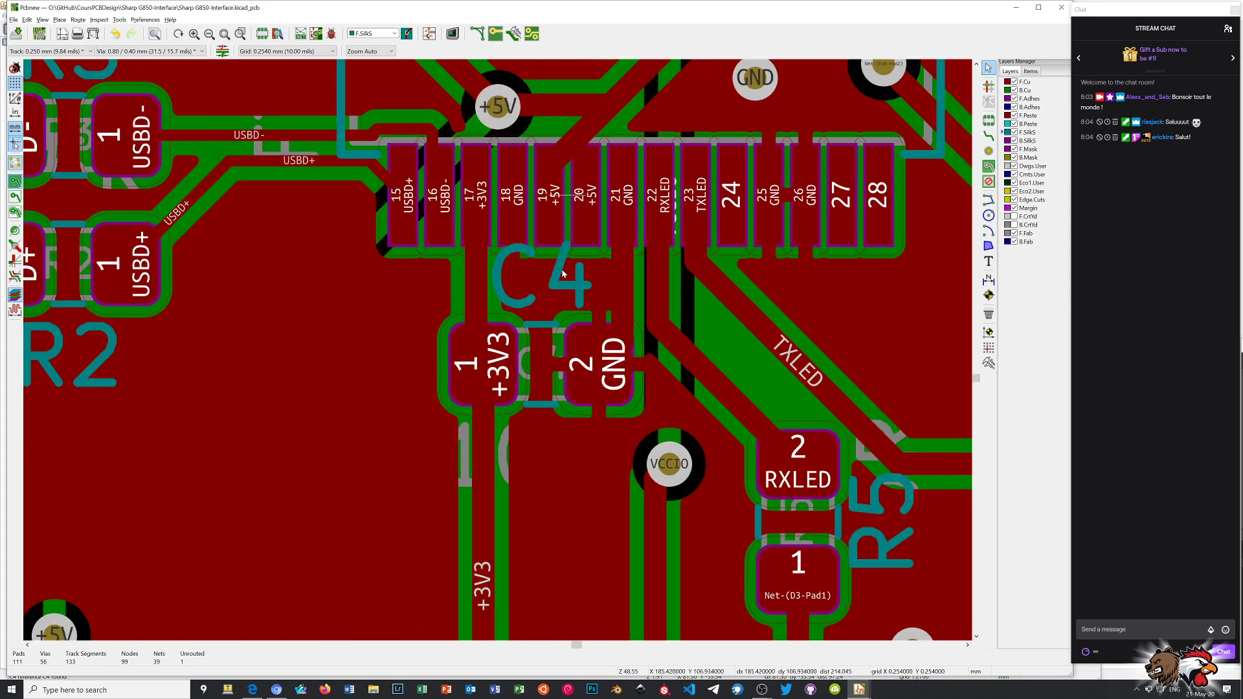
left_click_drag(562, 276, 541, 453)
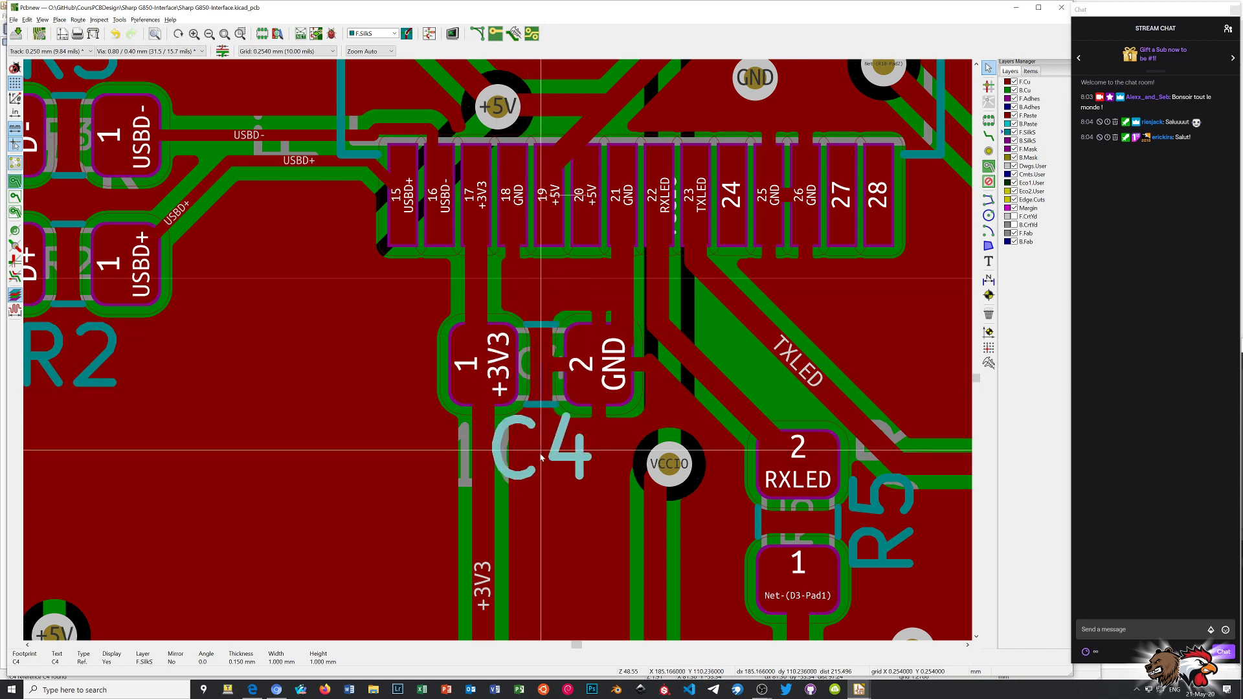
left_click(541, 458)
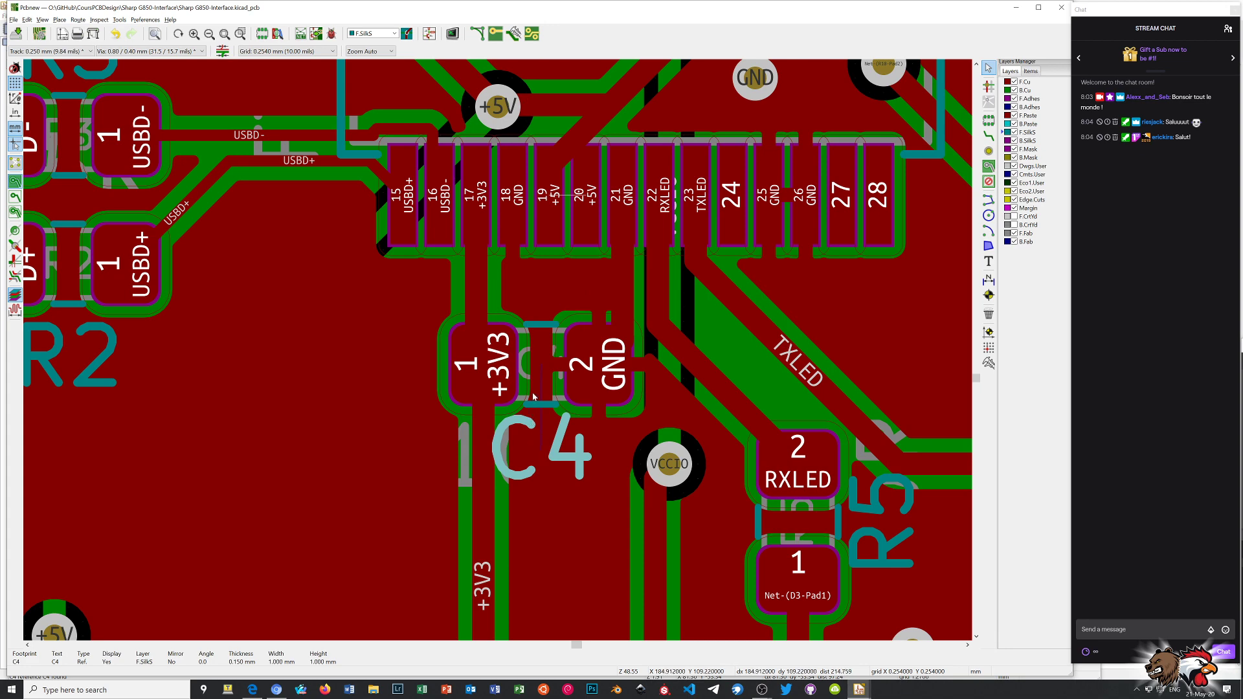
- Check the 3D model settings in the footprint properties of pin header J2
scroll(534, 396, "down", 3)
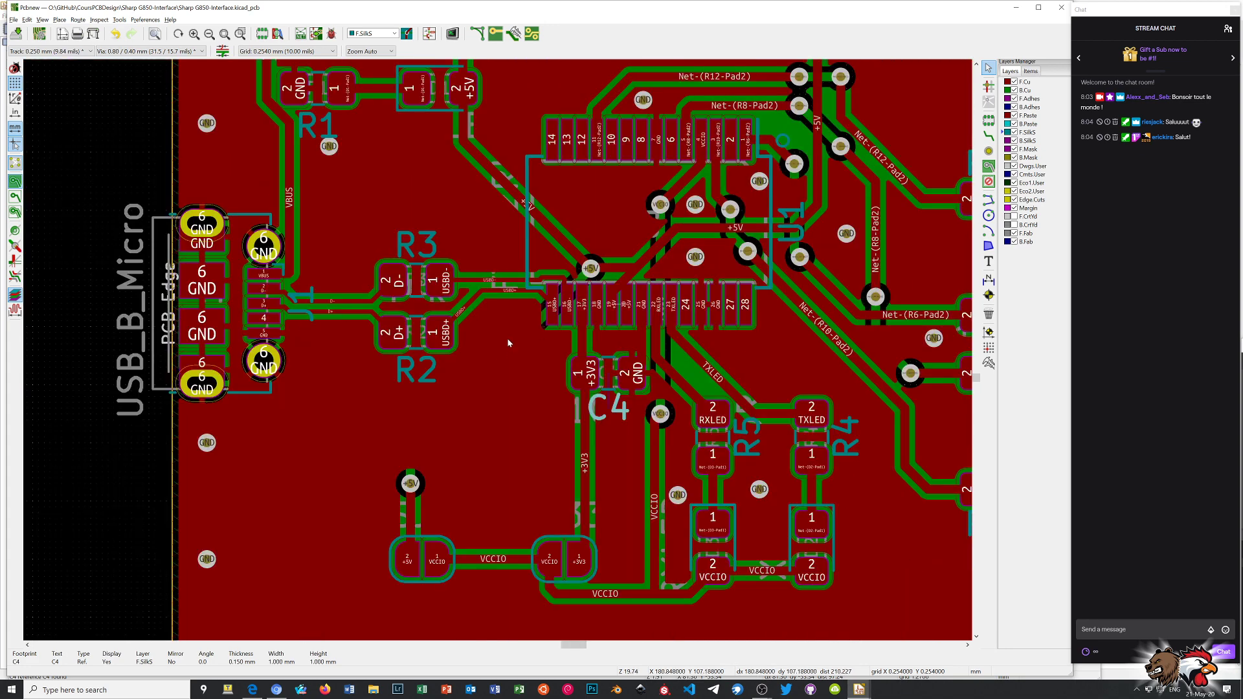
scroll(508, 343, "down", 2)
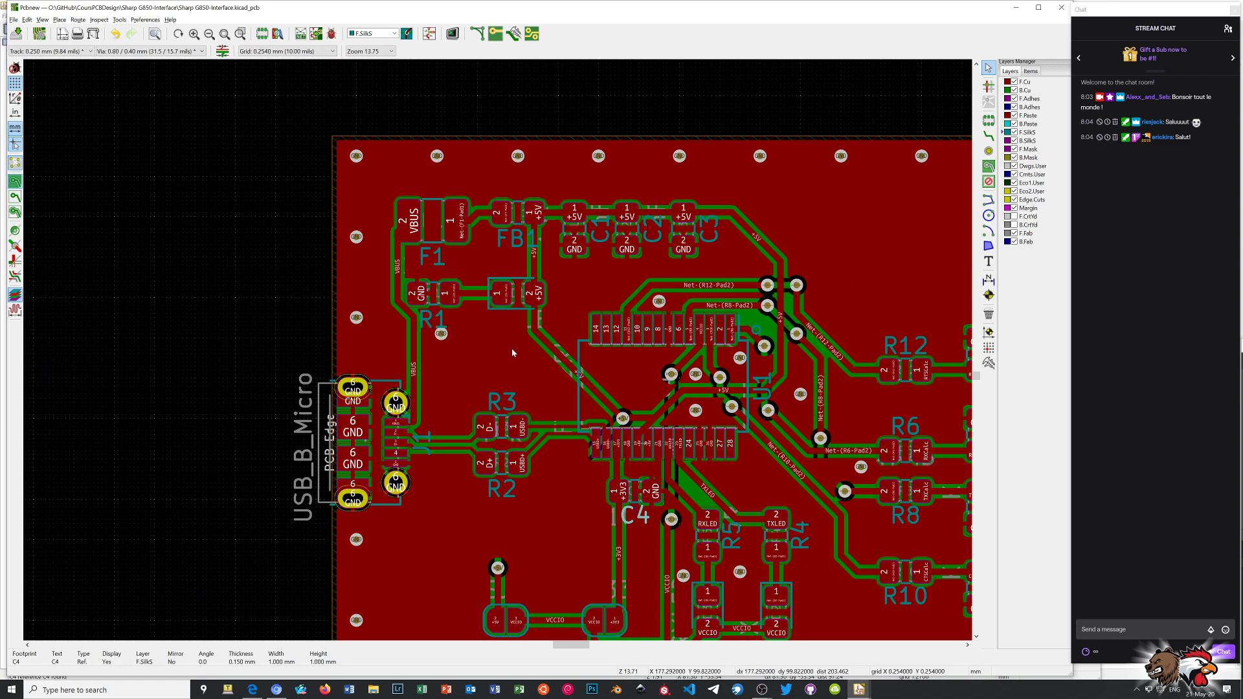
key("Home")
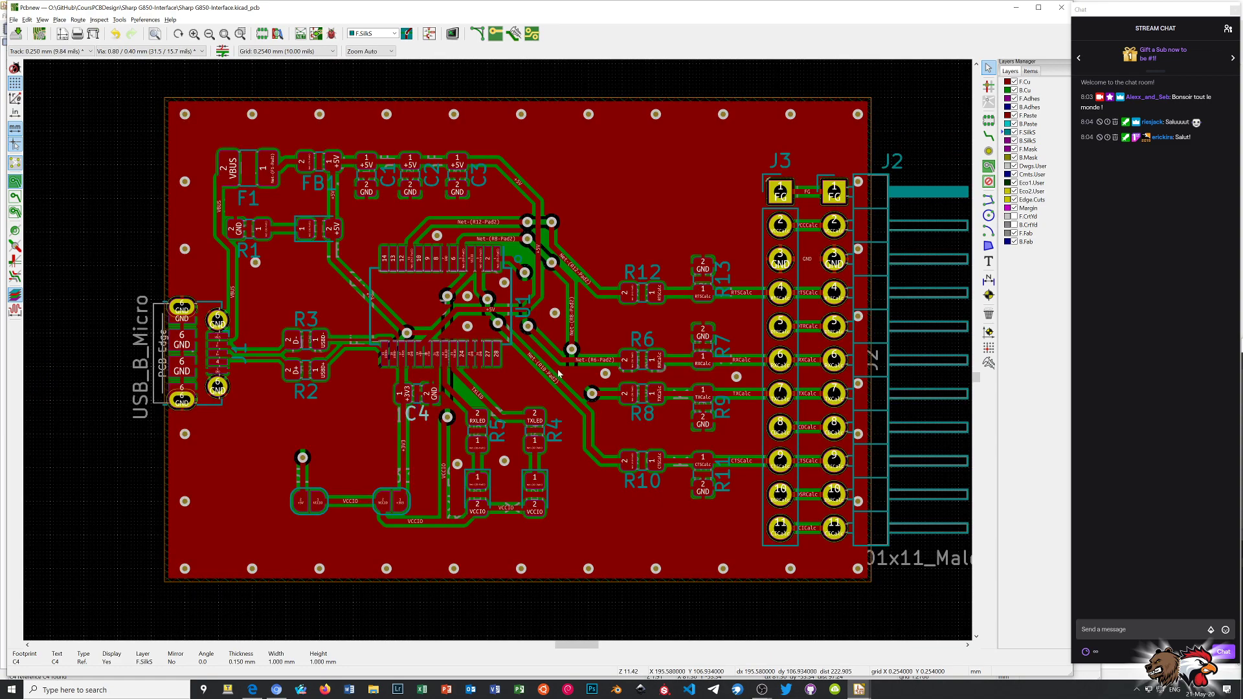
scroll(823, 277, "up", 3)
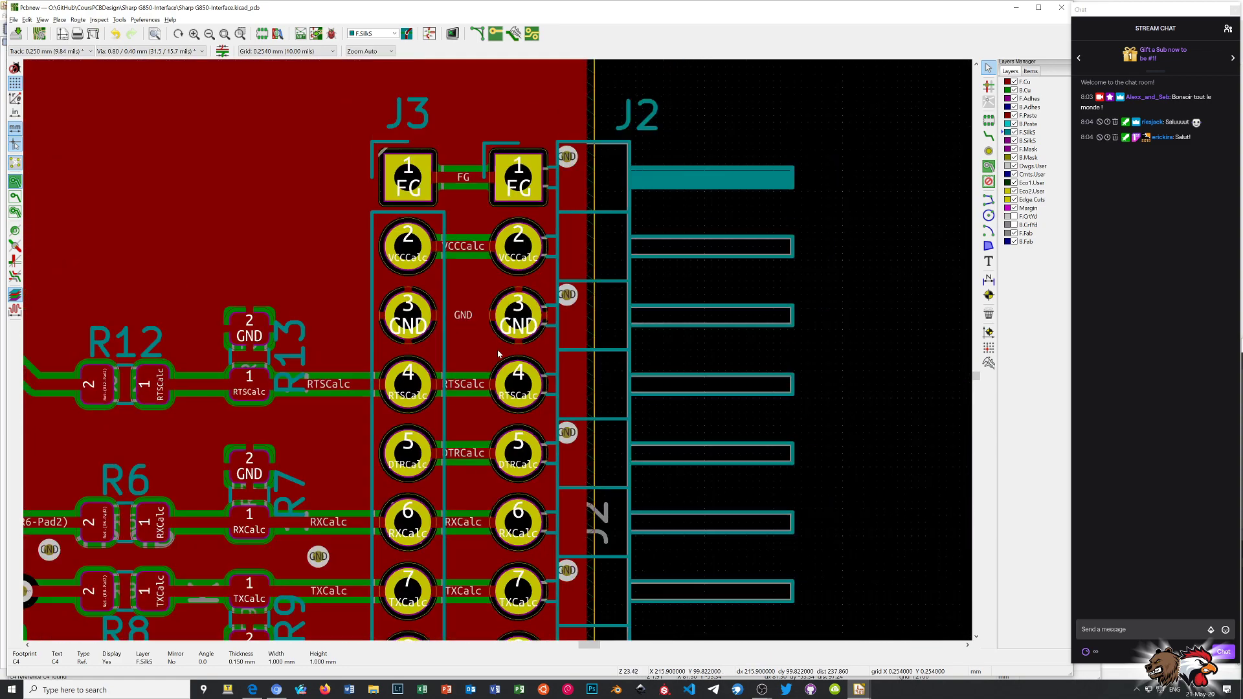
left_click(635, 186)
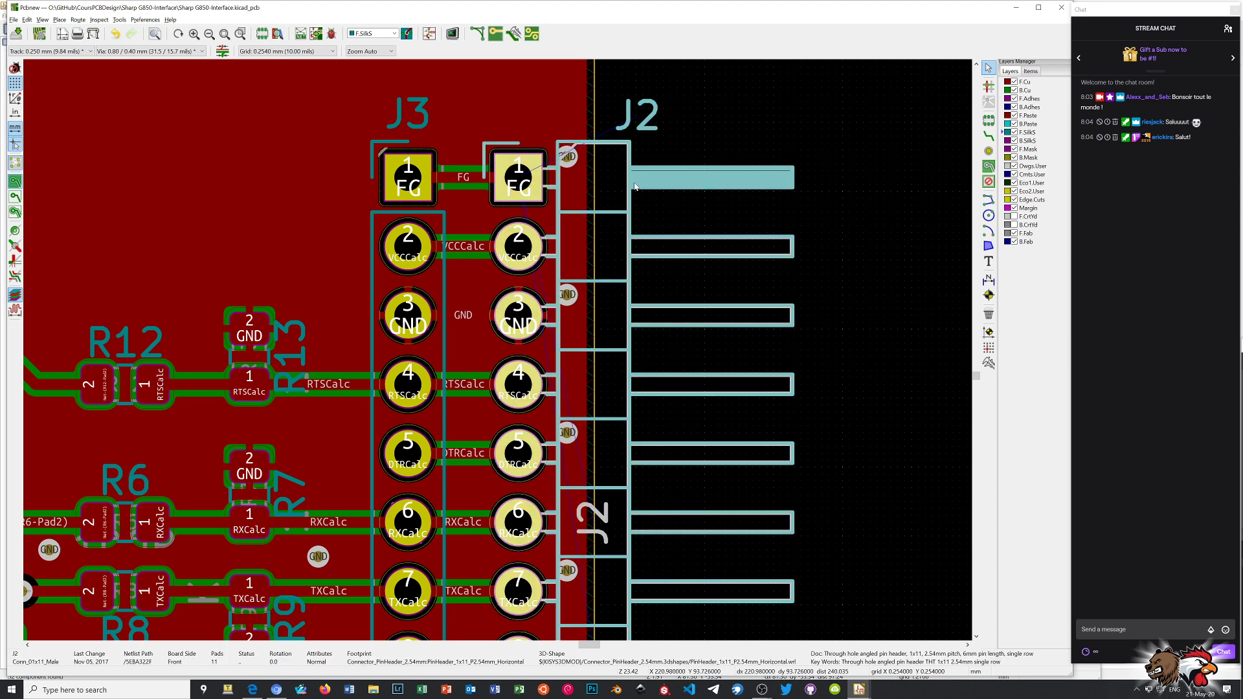
right_click(634, 186)
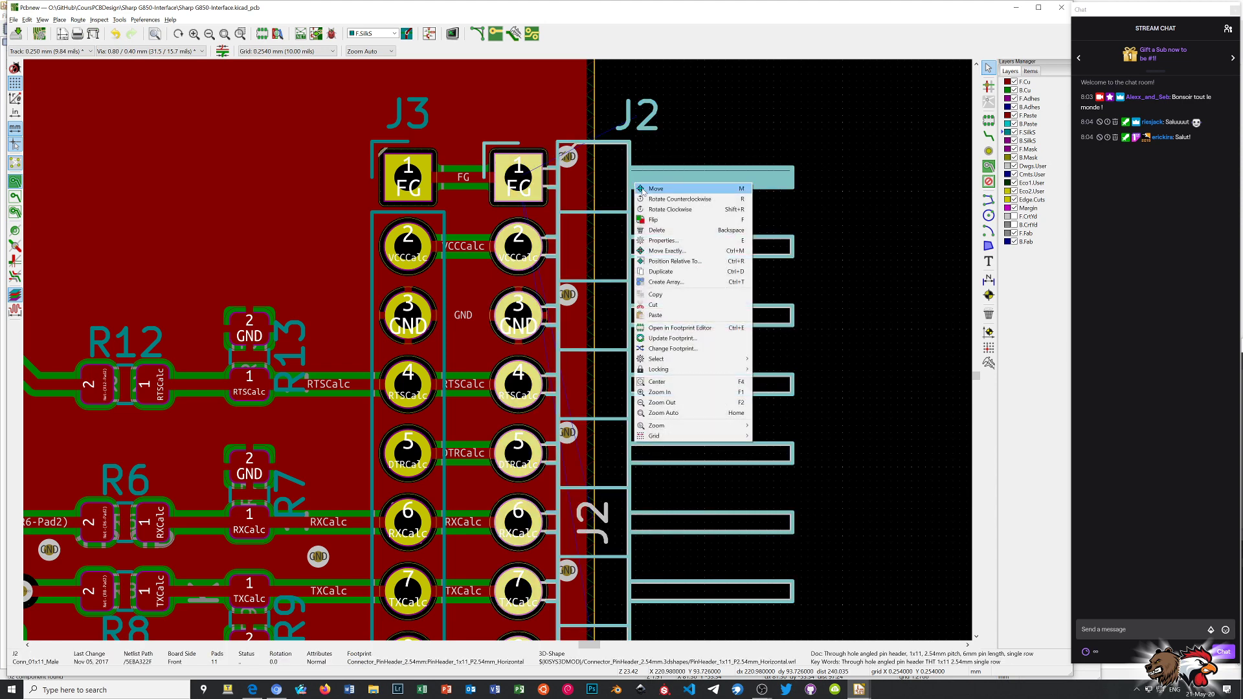
left_click(656, 241)
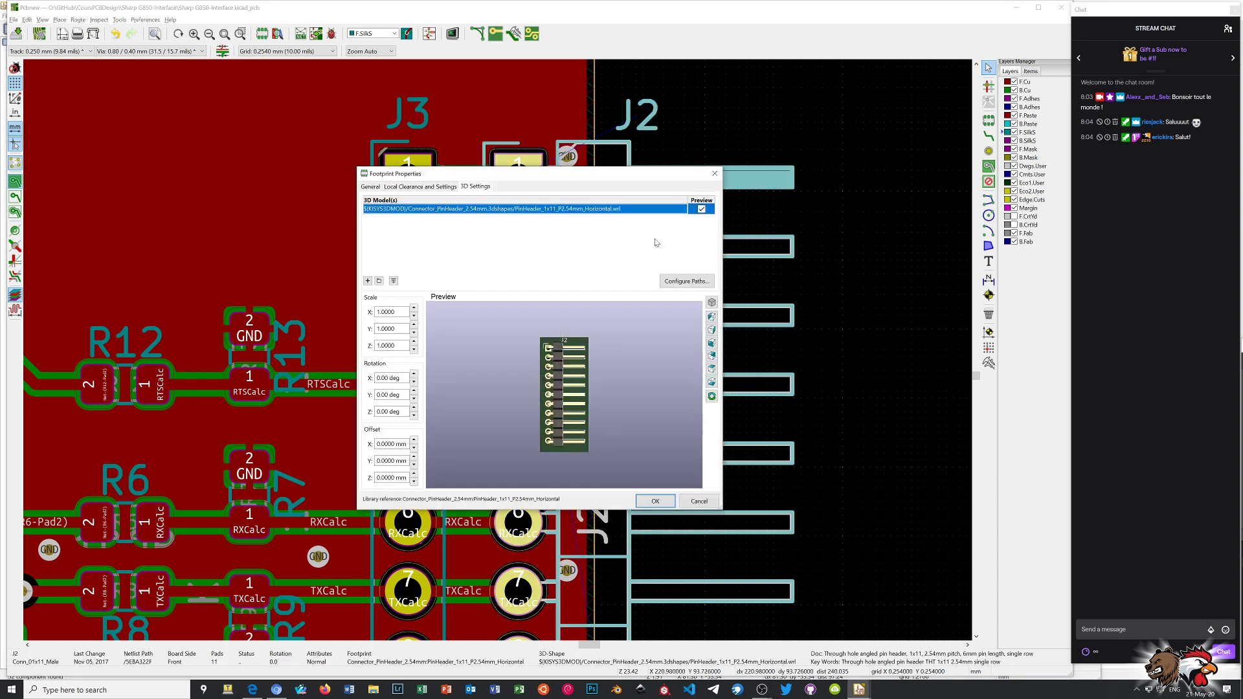
left_click(715, 173)
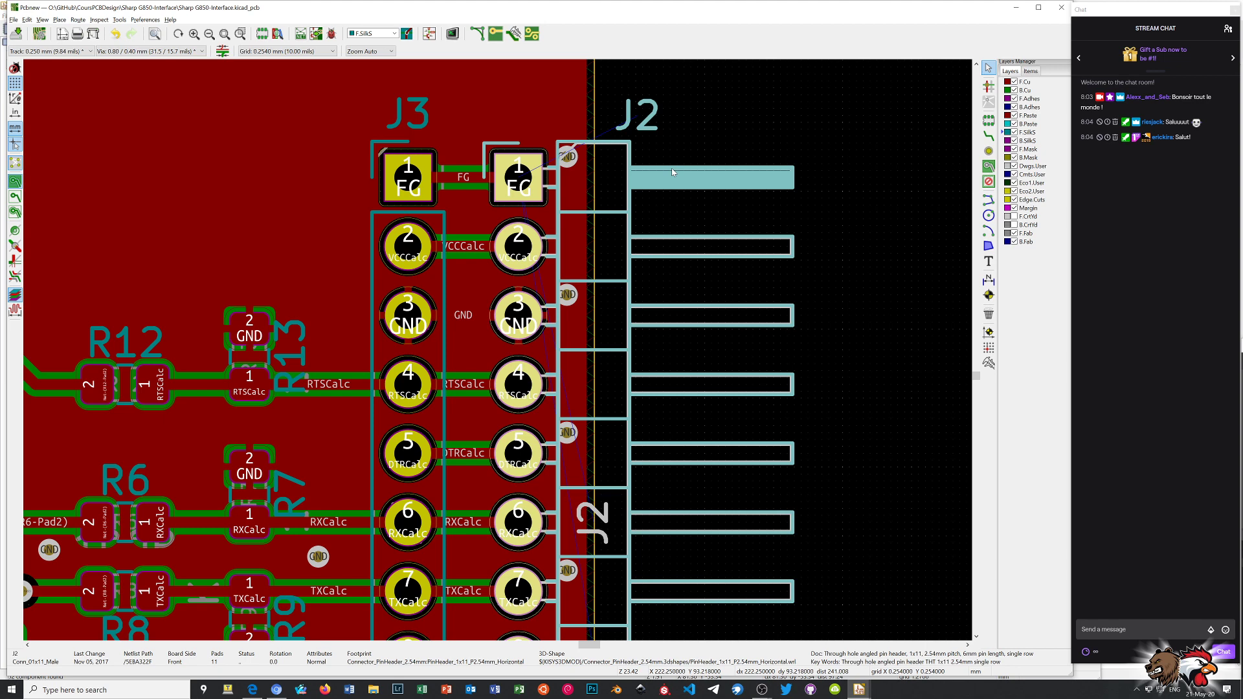
- Hide the J3 reference text on the front silkscreen
left_click(417, 128)
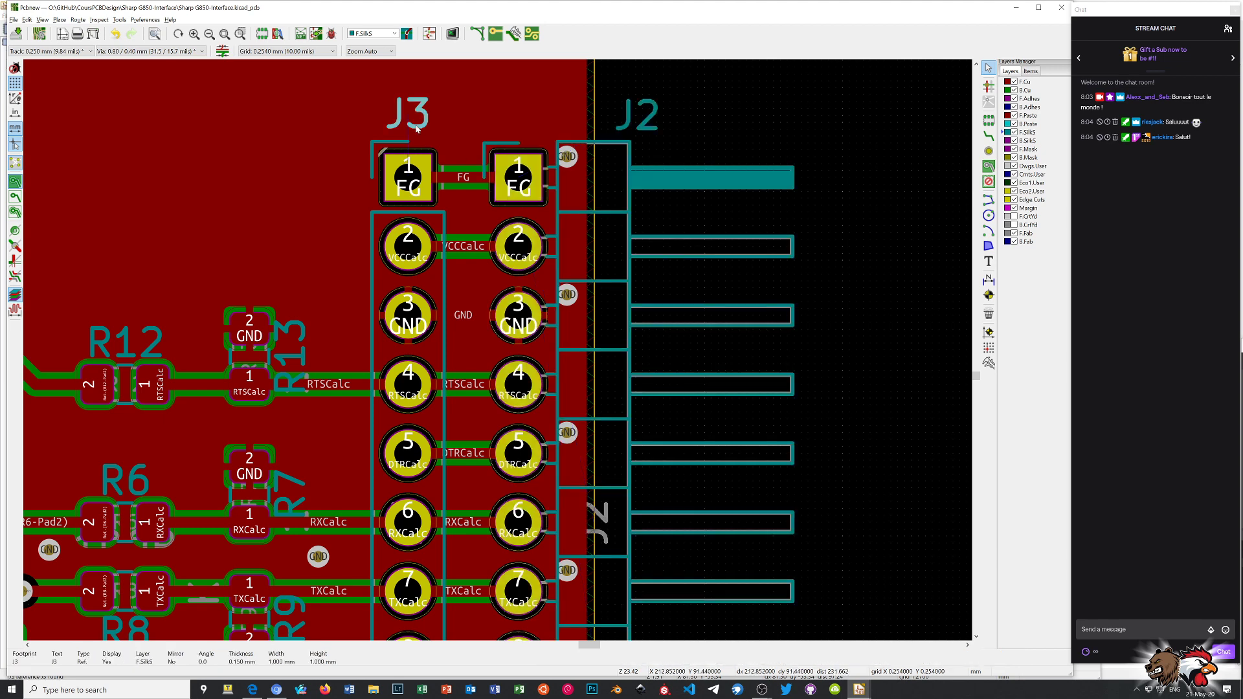
double_click(416, 129)
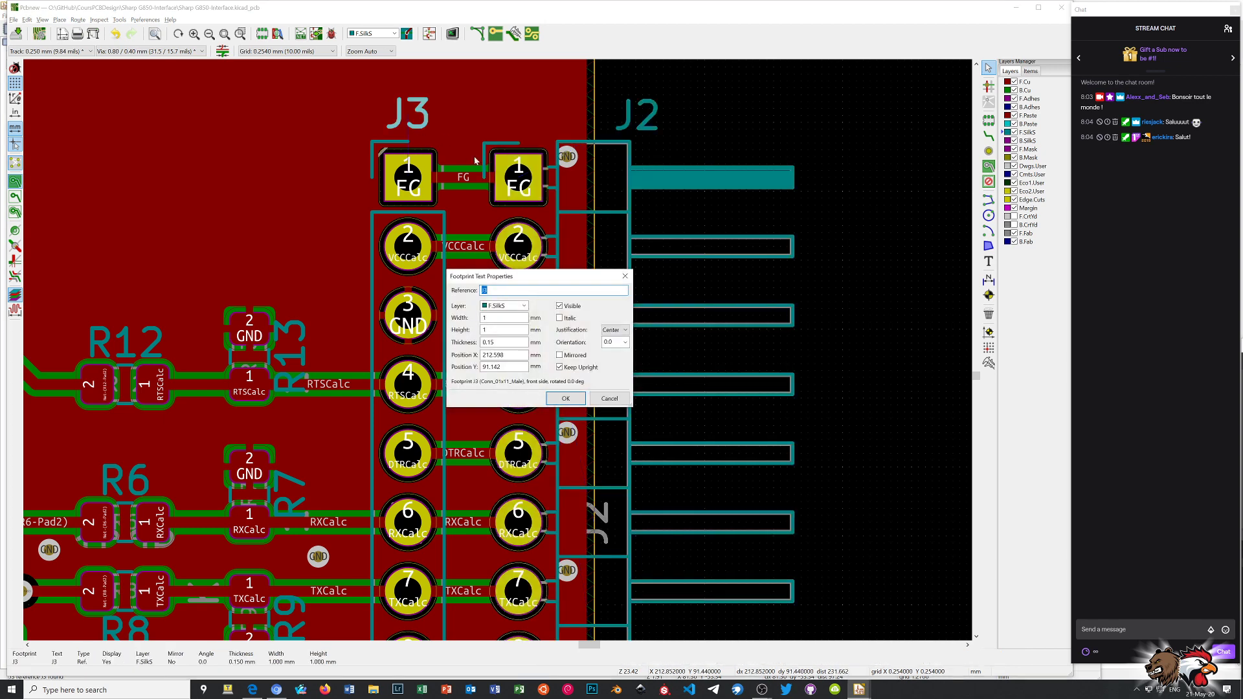
left_click(561, 307)
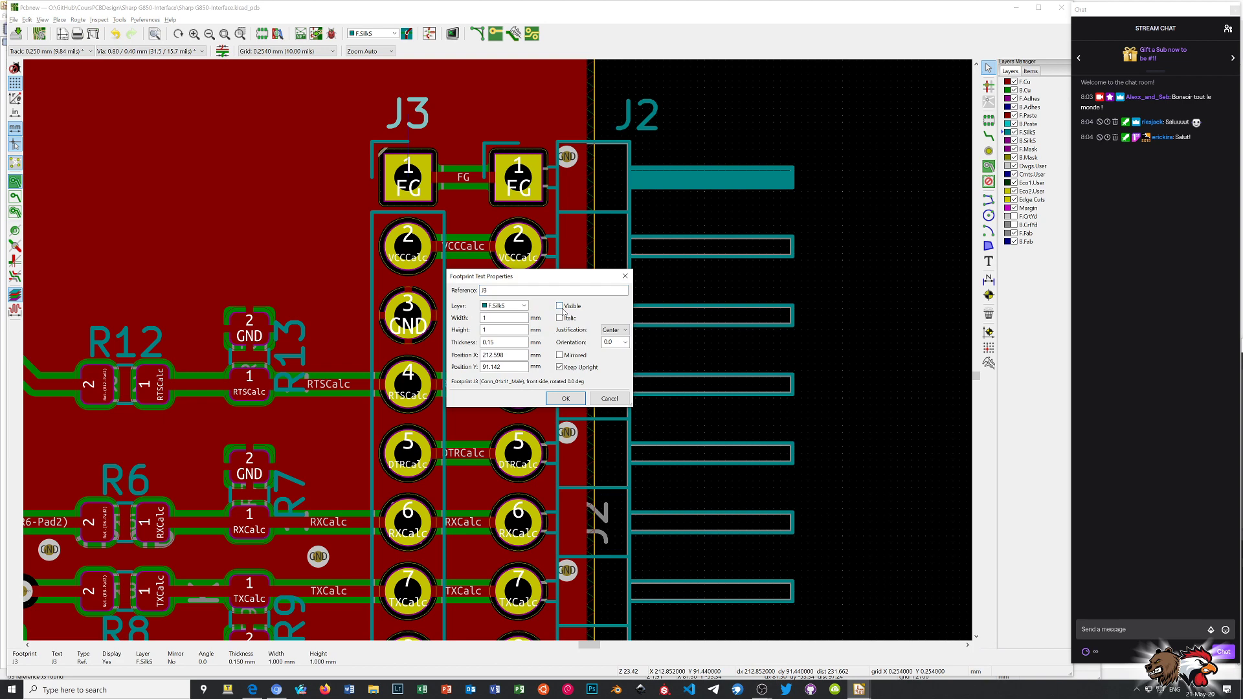
left_click(565, 399)
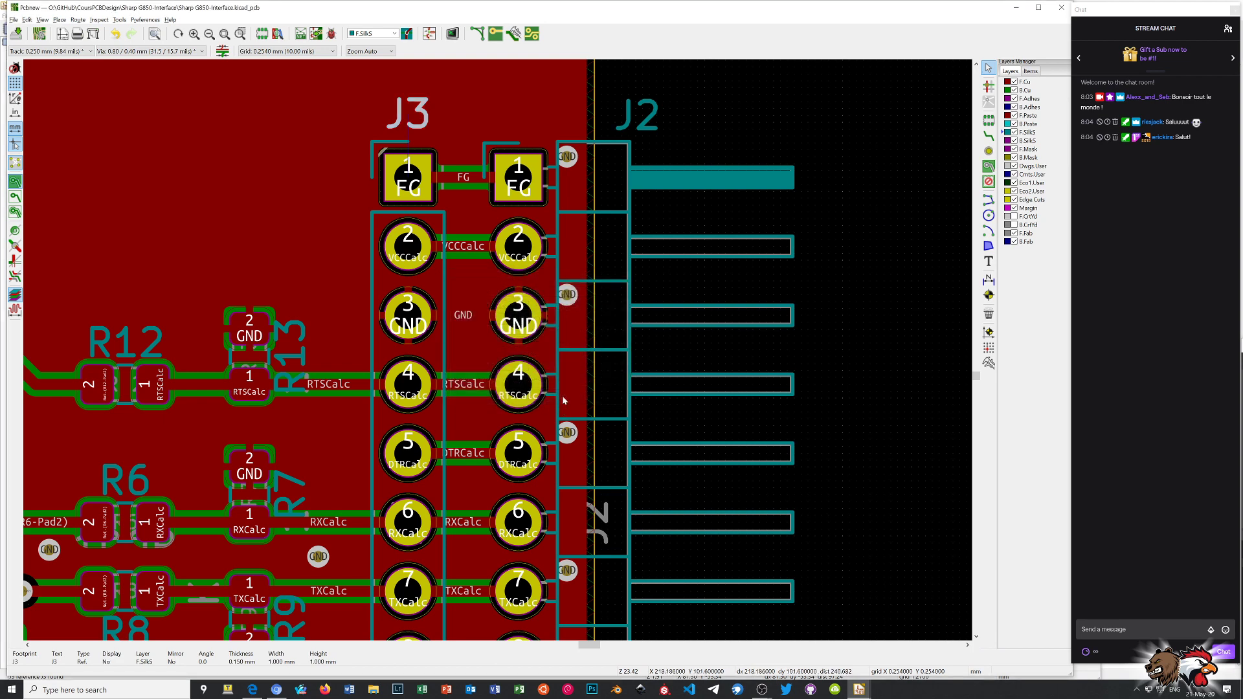
left_click(322, 248)
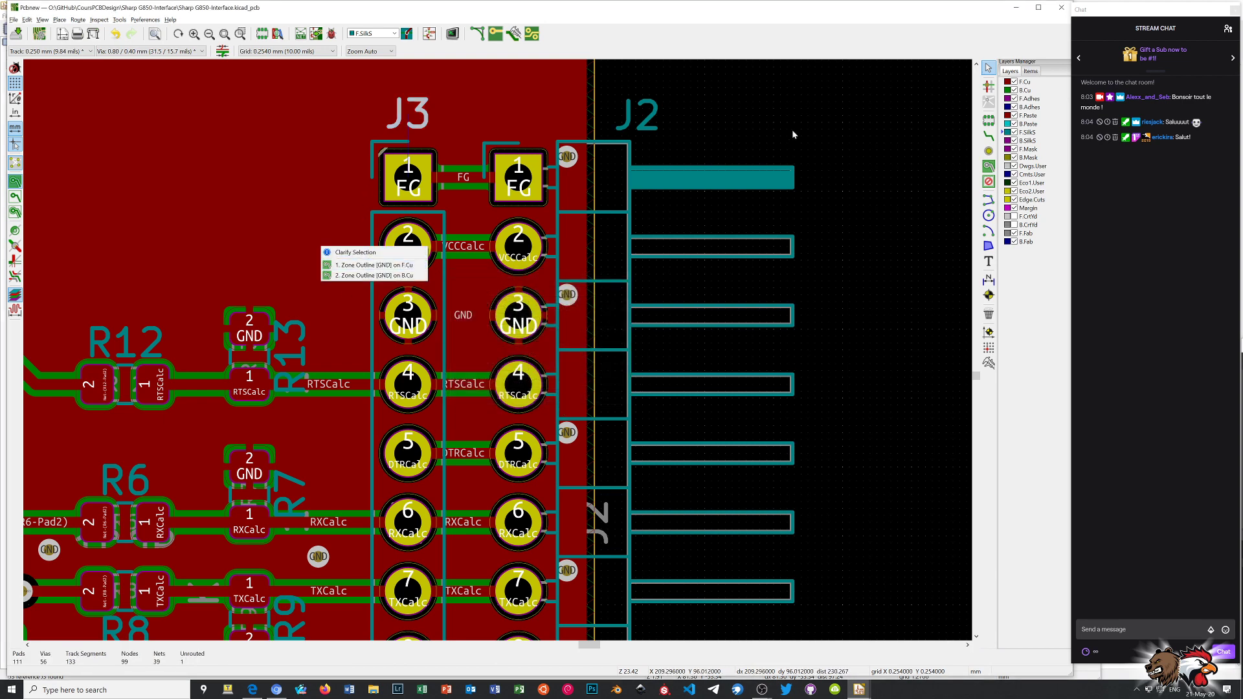
key("Escape")
- Examine the silkscreen around connectors J2 and J3, down to the header's last pins and the board corner, and the overall layout
scroll(500, 564, "down", 4)
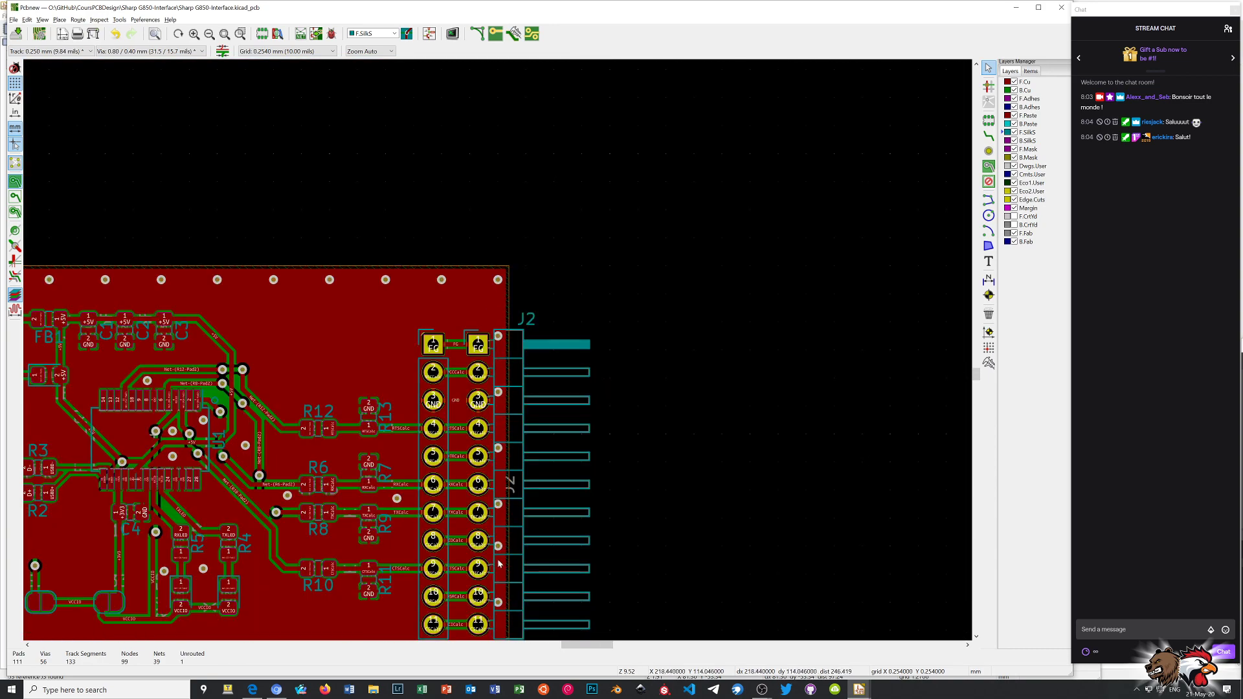
scroll(499, 564, "down", 1)
scroll(499, 353, "up", 3)
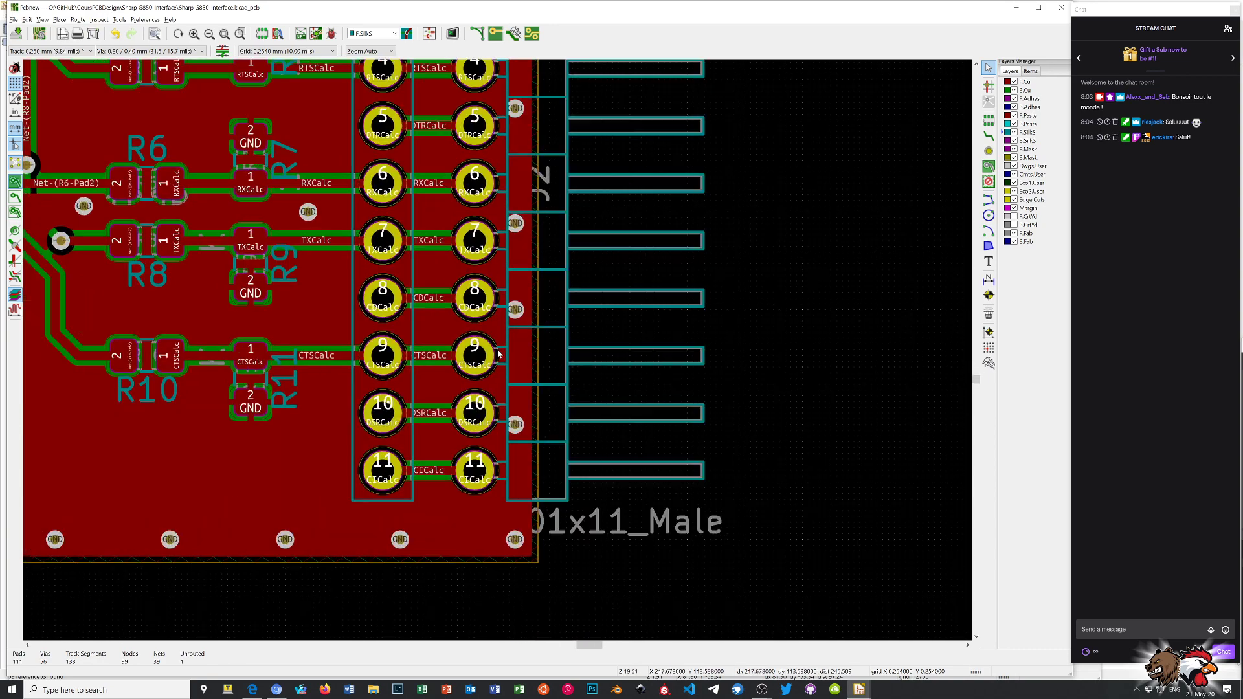
scroll(498, 352, "down", 4)
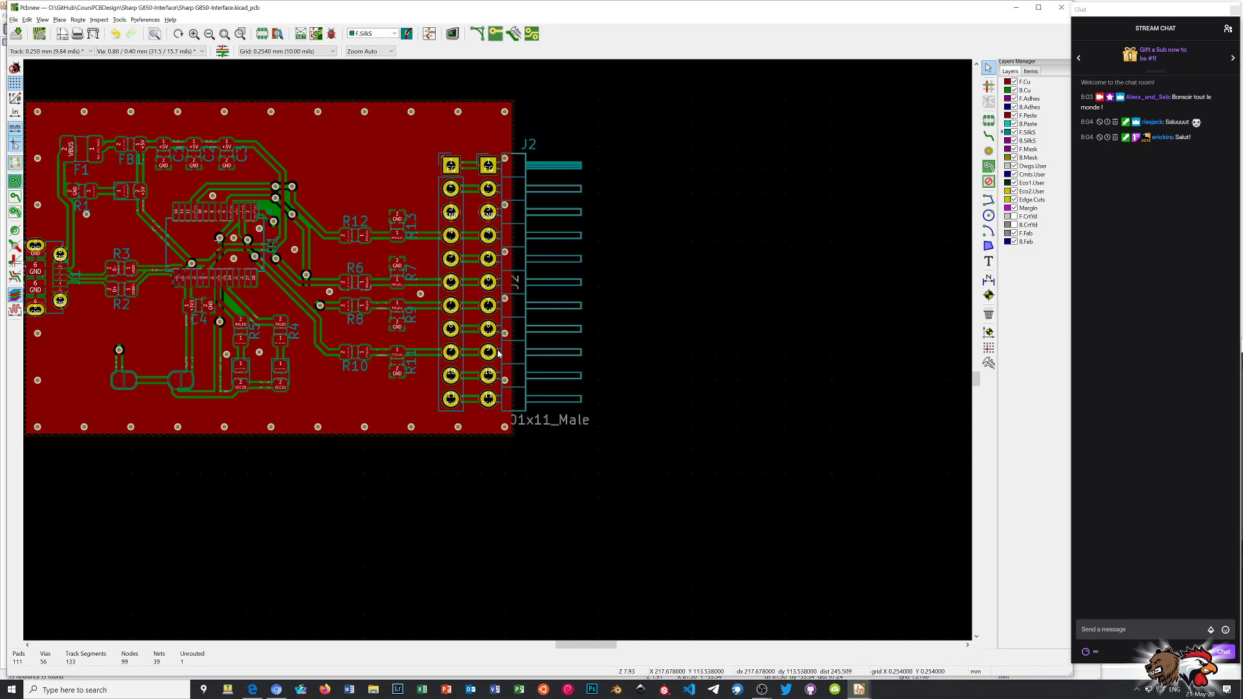
scroll(498, 353, "up", 1)
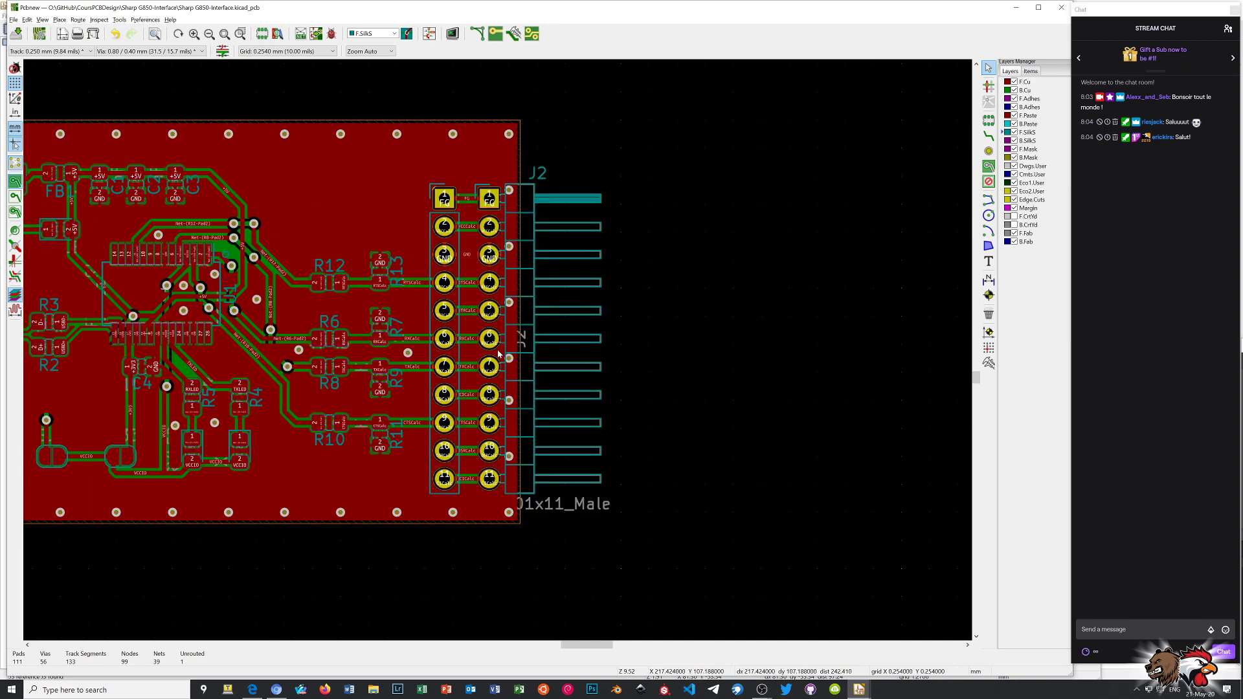
scroll(499, 353, "up", 1)
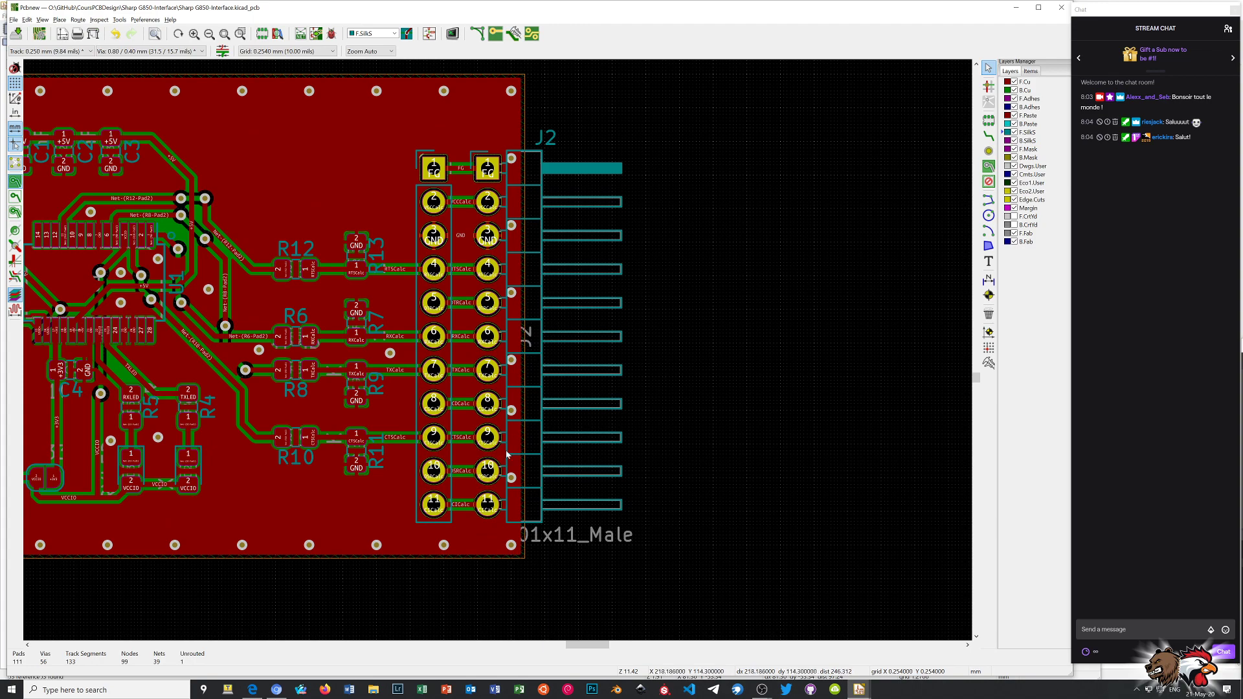
scroll(502, 515, "up", 1)
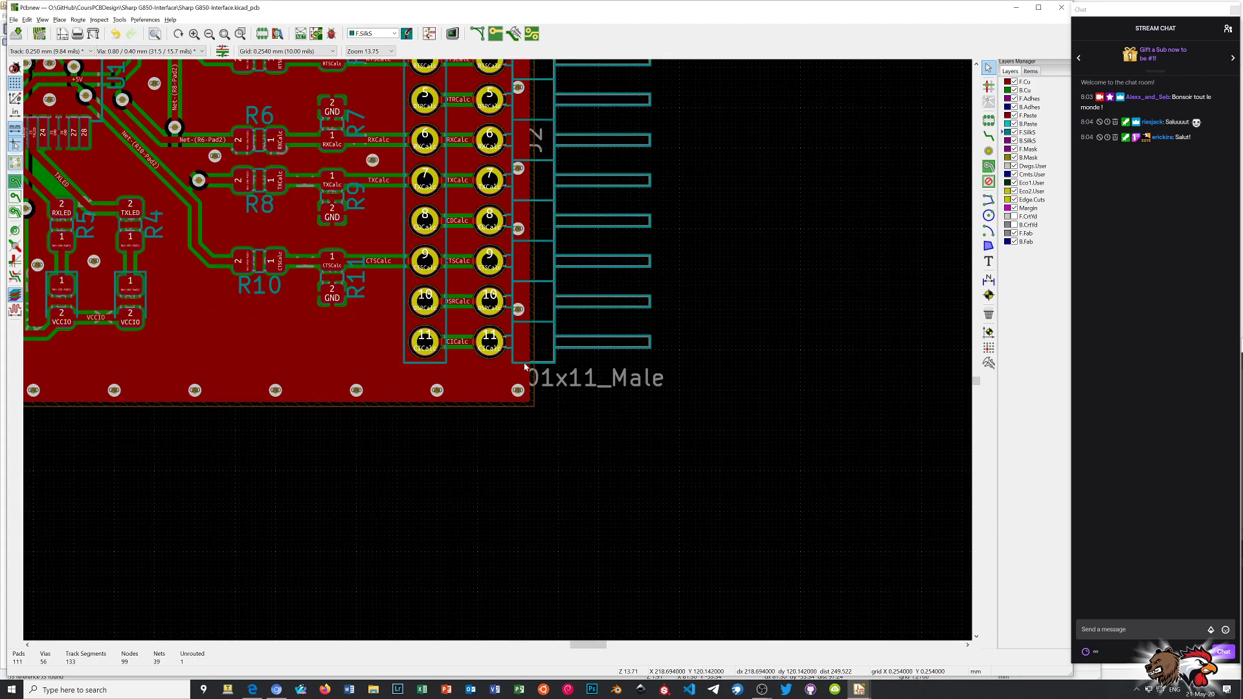
scroll(528, 368, "up", 5)
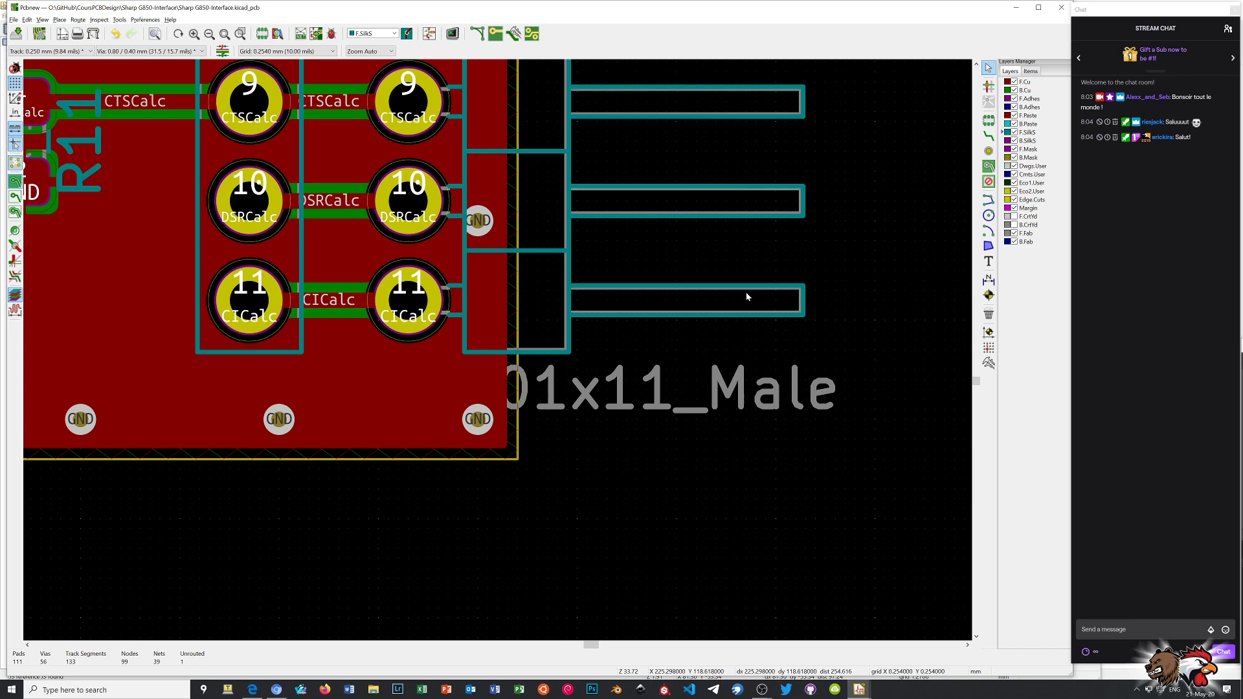
scroll(300, 208, "down", 5)
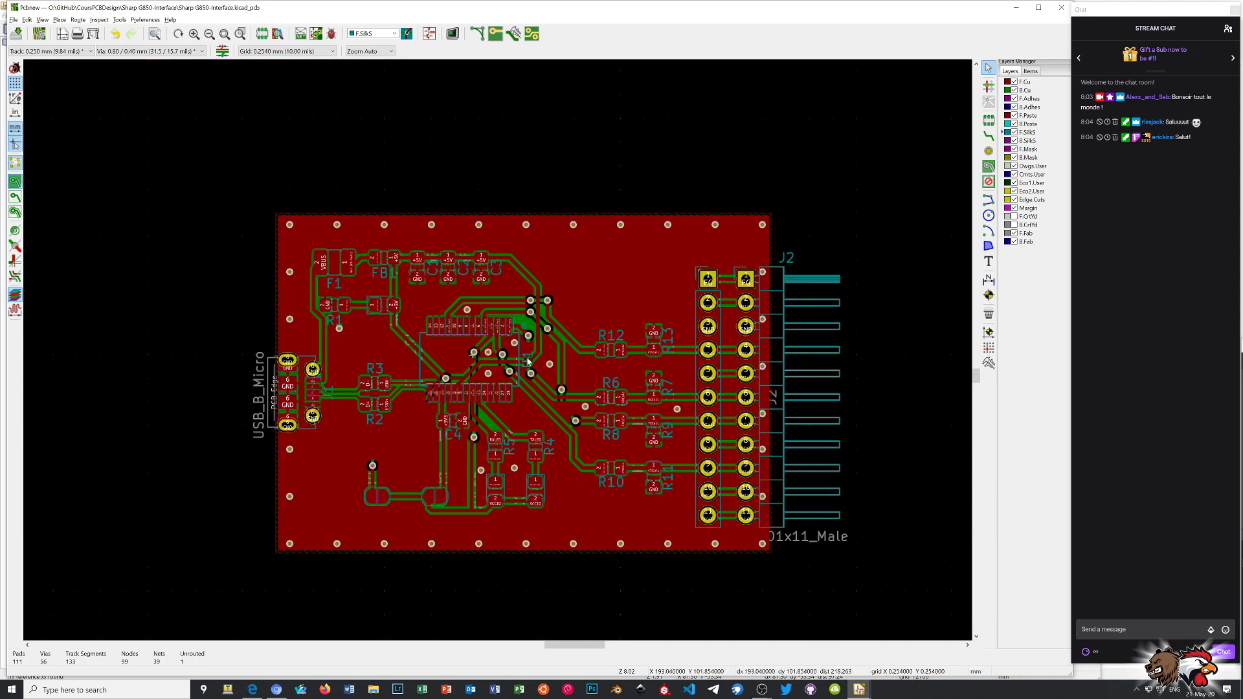
- Open the 3D view of the board and inspect the component placement and silkscreen labels from slightly tilted angles
key("alt+3")
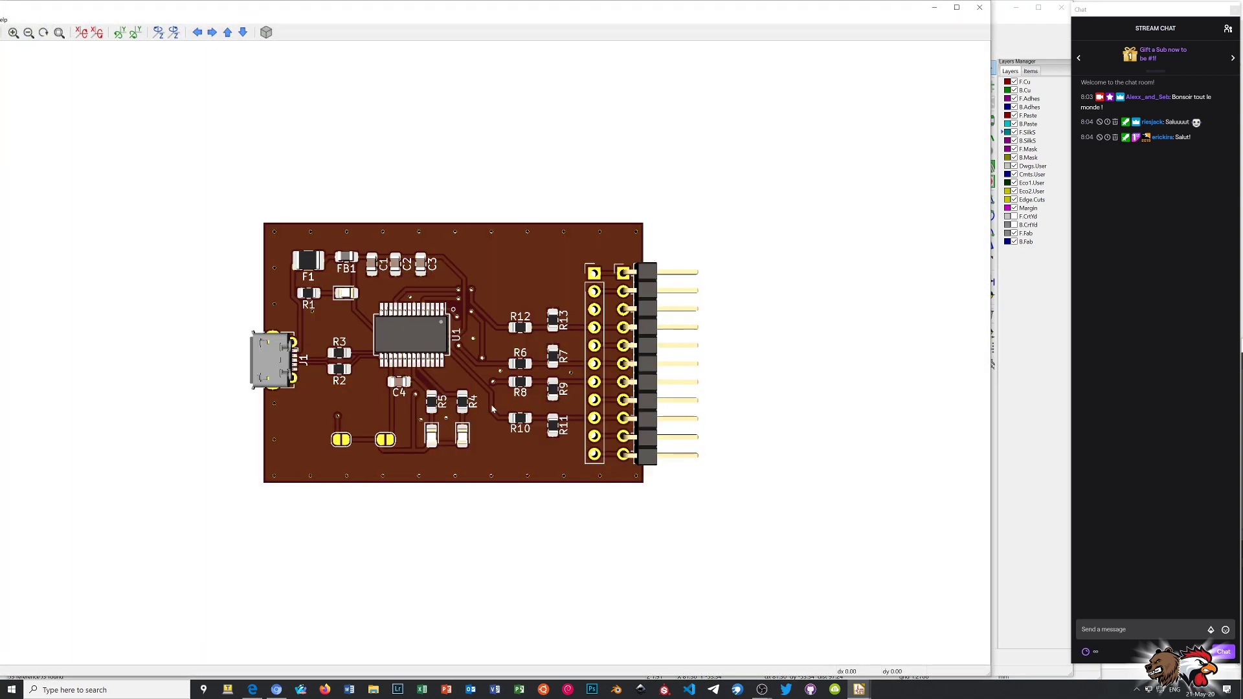
scroll(481, 350, "up", 5)
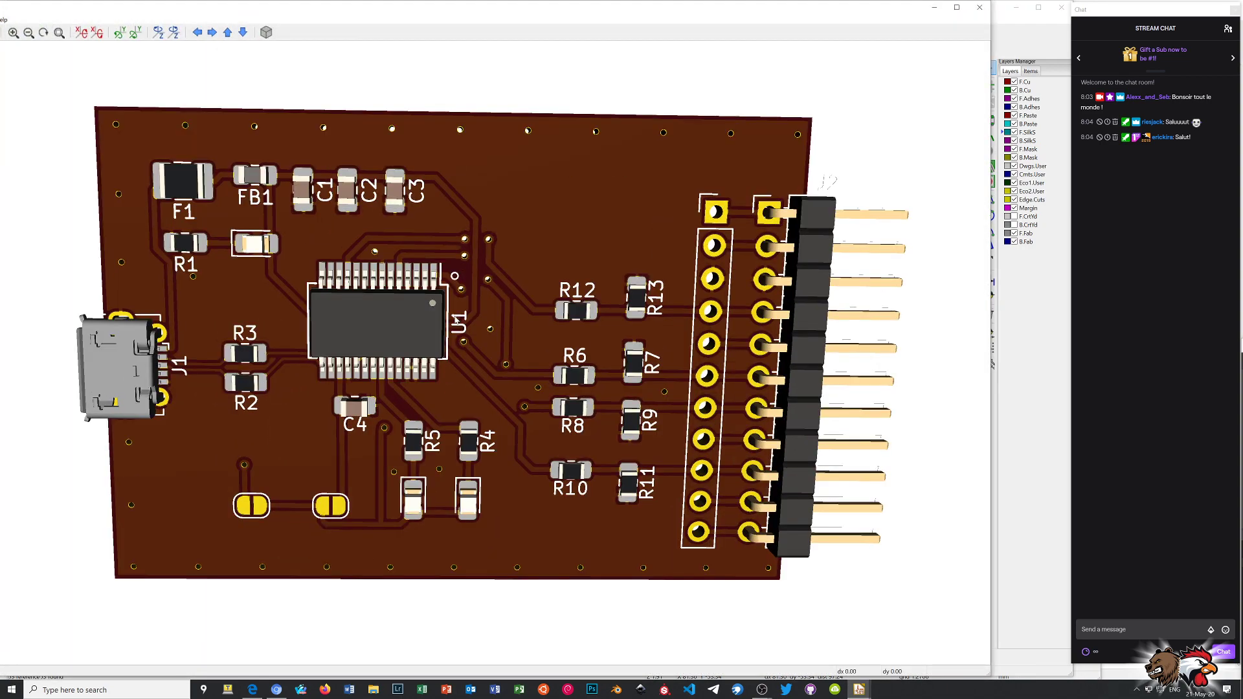
left_click_drag(388, 301, 393, 240)
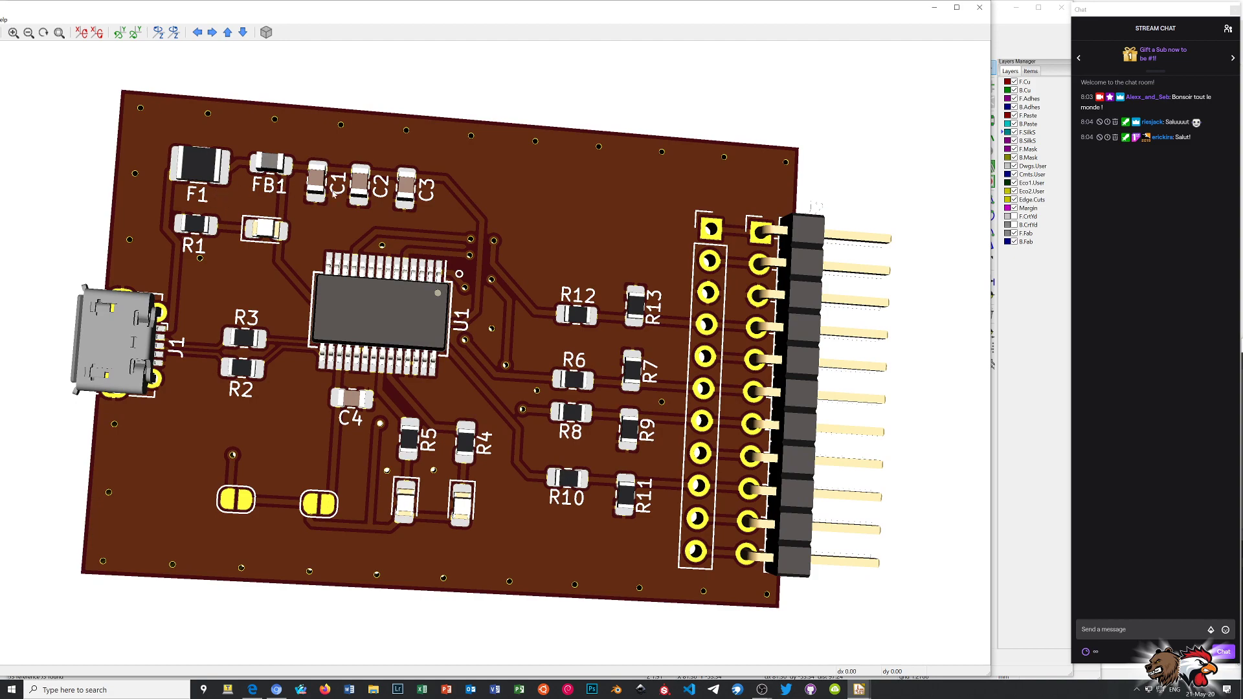
scroll(393, 202, "down", 2)
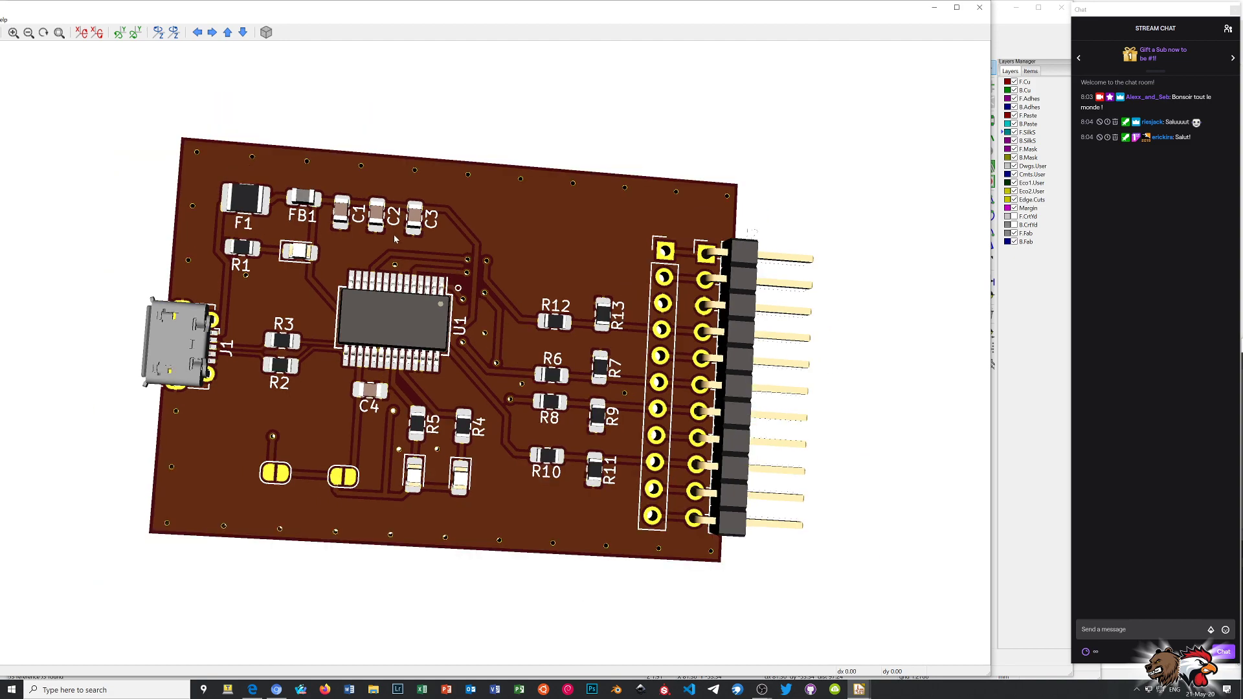
left_click_drag(394, 236, 388, 276)
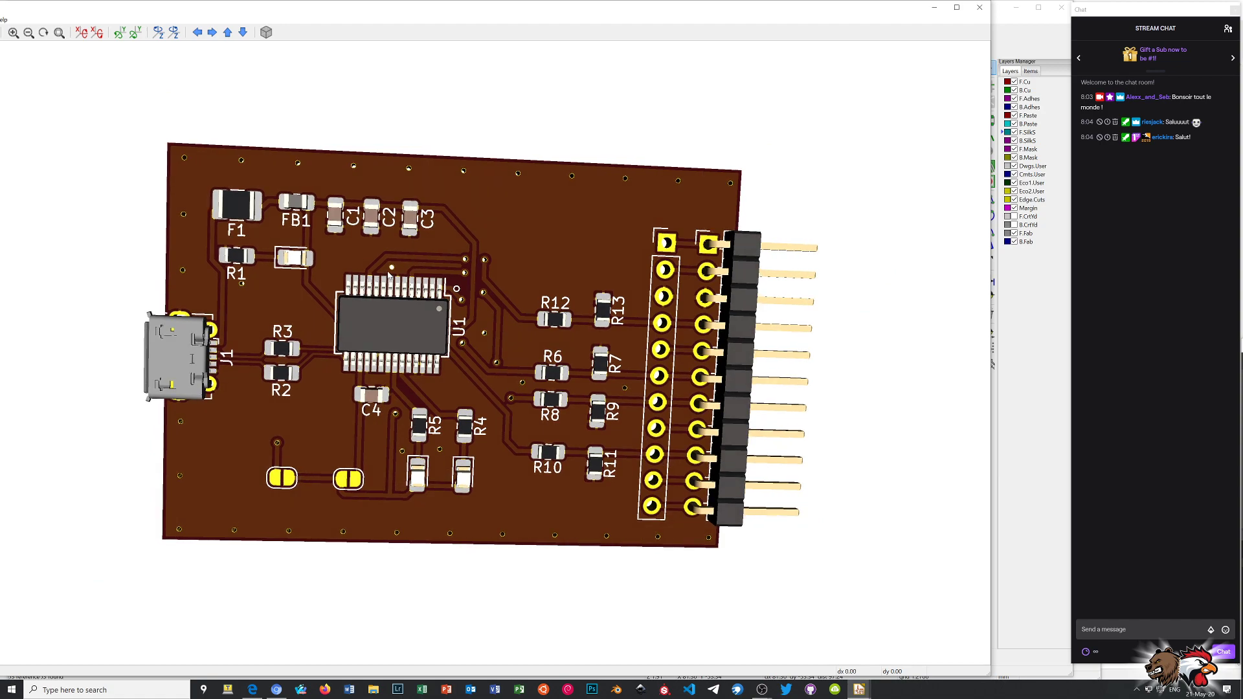
left_click_drag(307, 349, 310, 325)
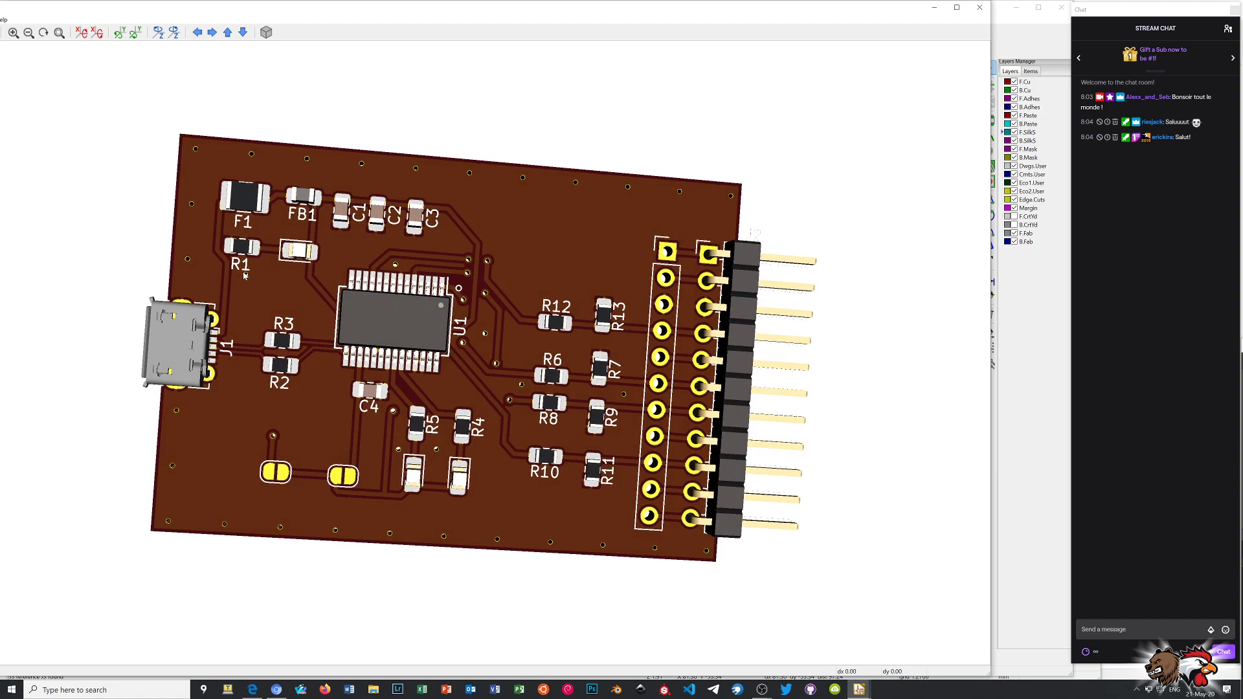
- Examine the 3D board up close around U1, C4 and the neighbouring resistors, then the whole board
scroll(245, 277, "up", 3)
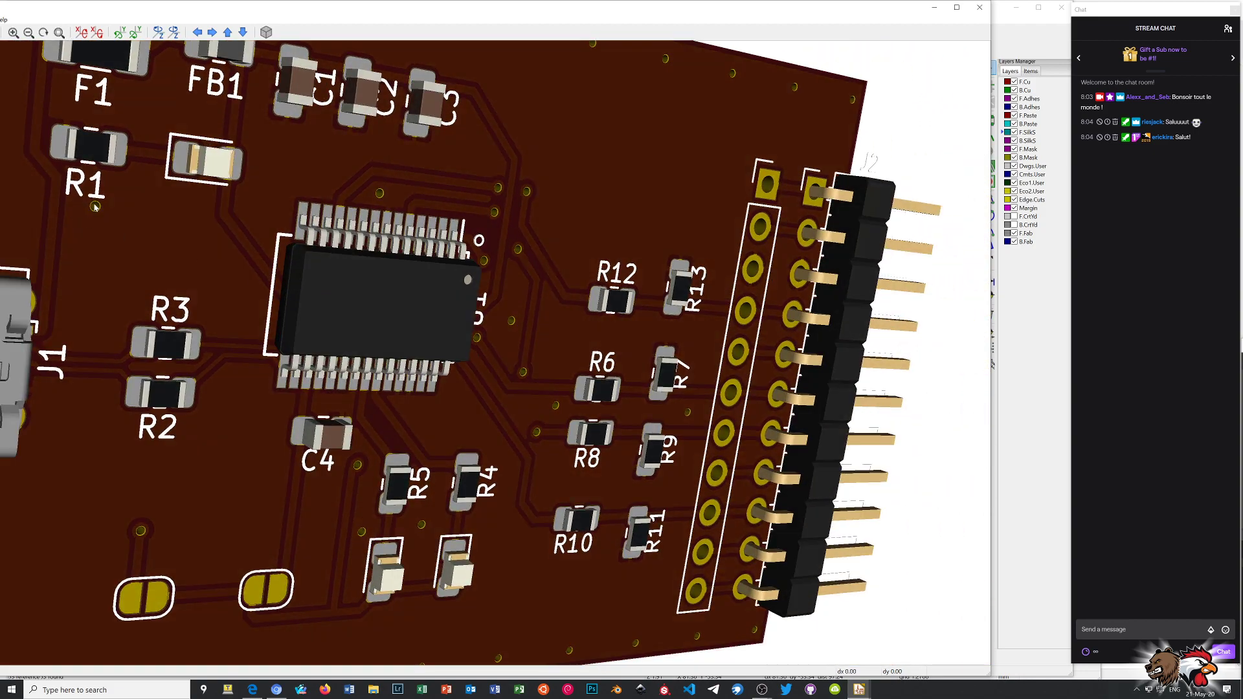
left_click_drag(139, 258, 64, 217)
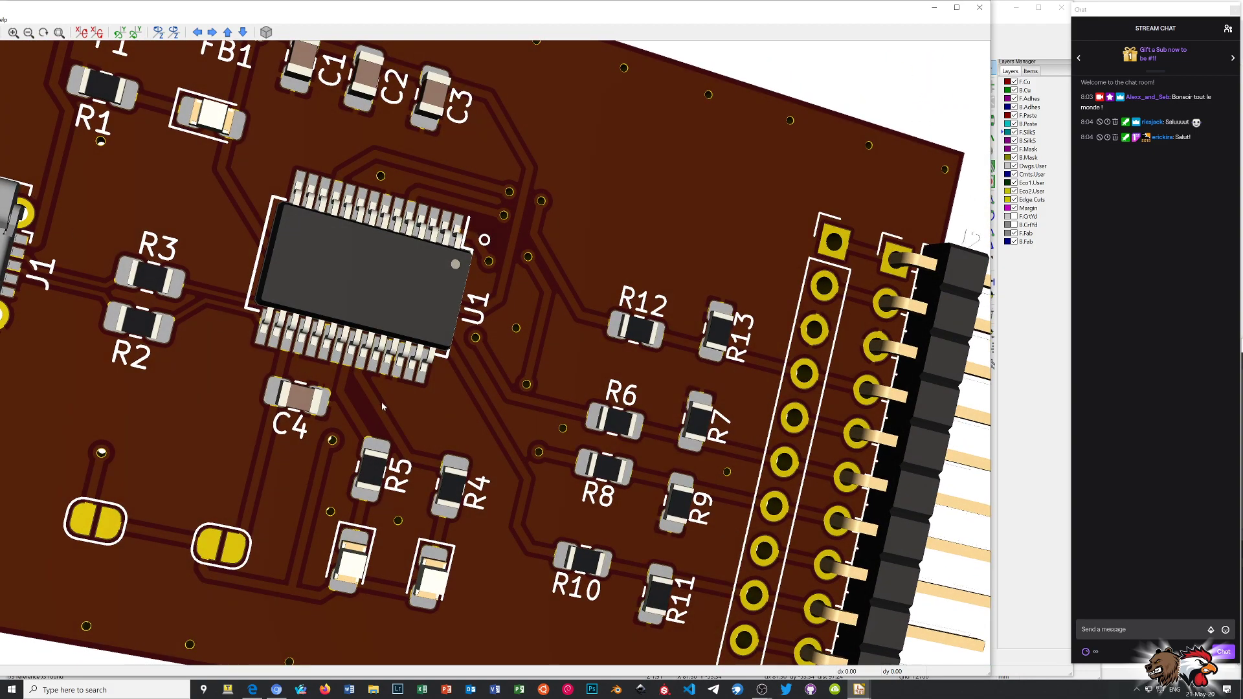
left_click_drag(382, 407, 414, 440)
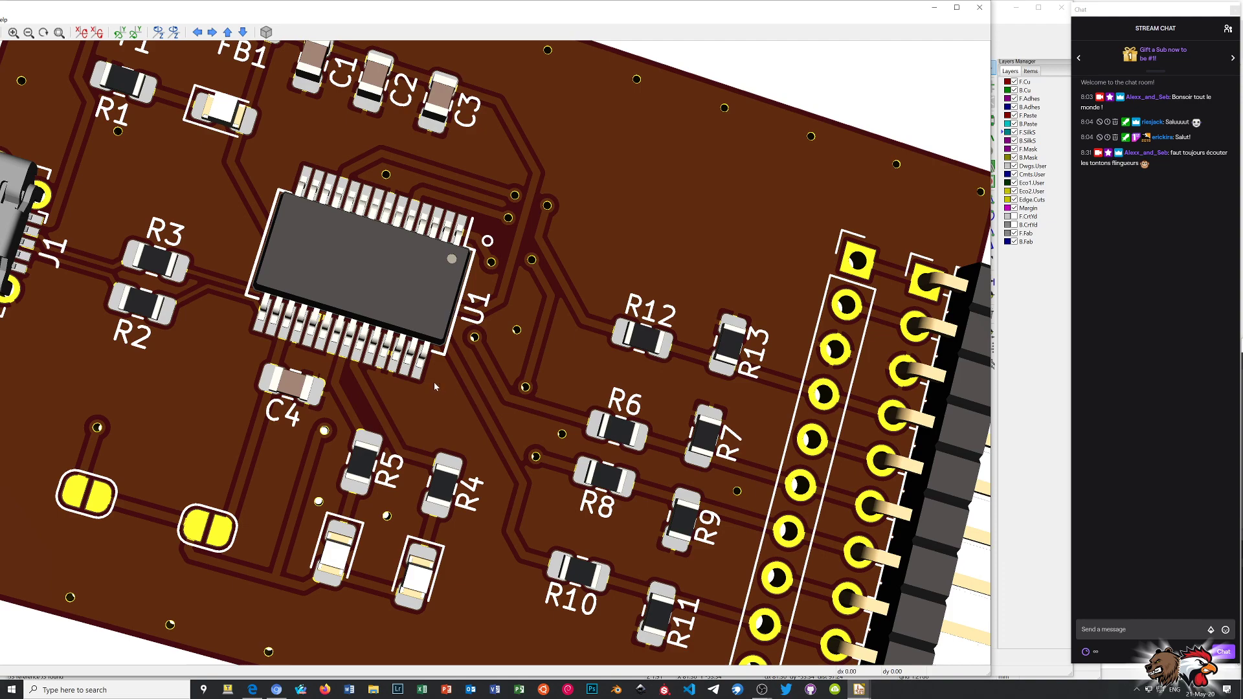
scroll(434, 382, "up", 2)
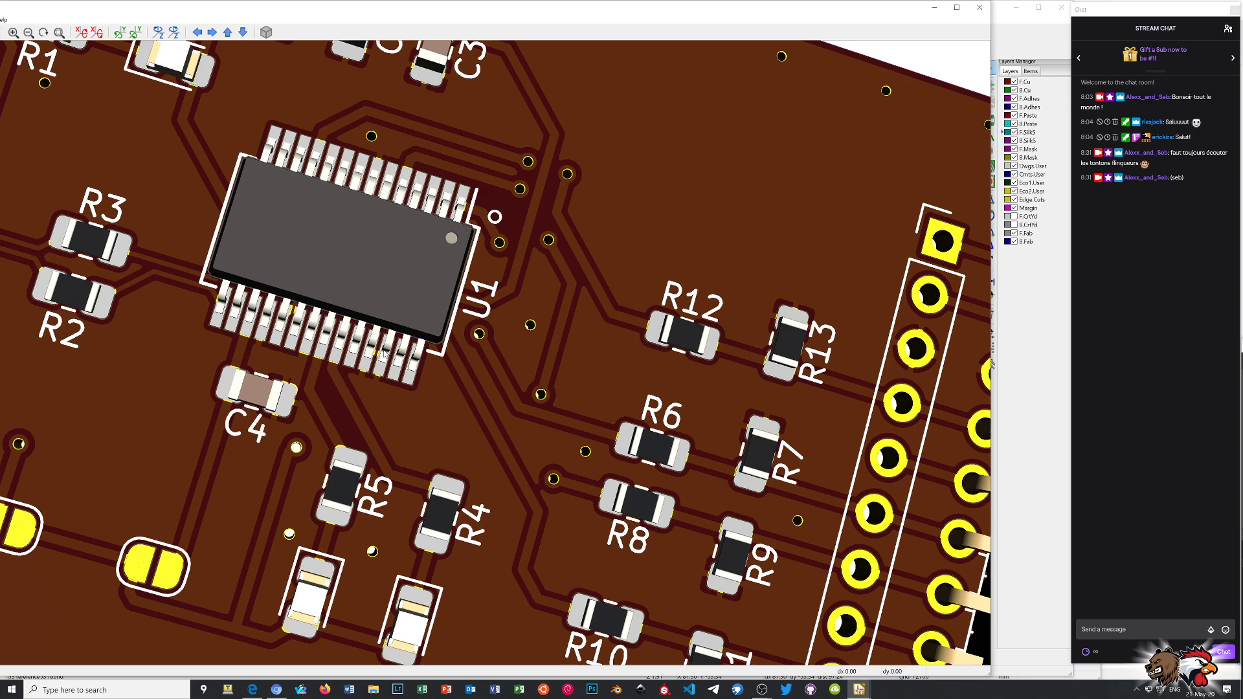
scroll(383, 353, "down", 1)
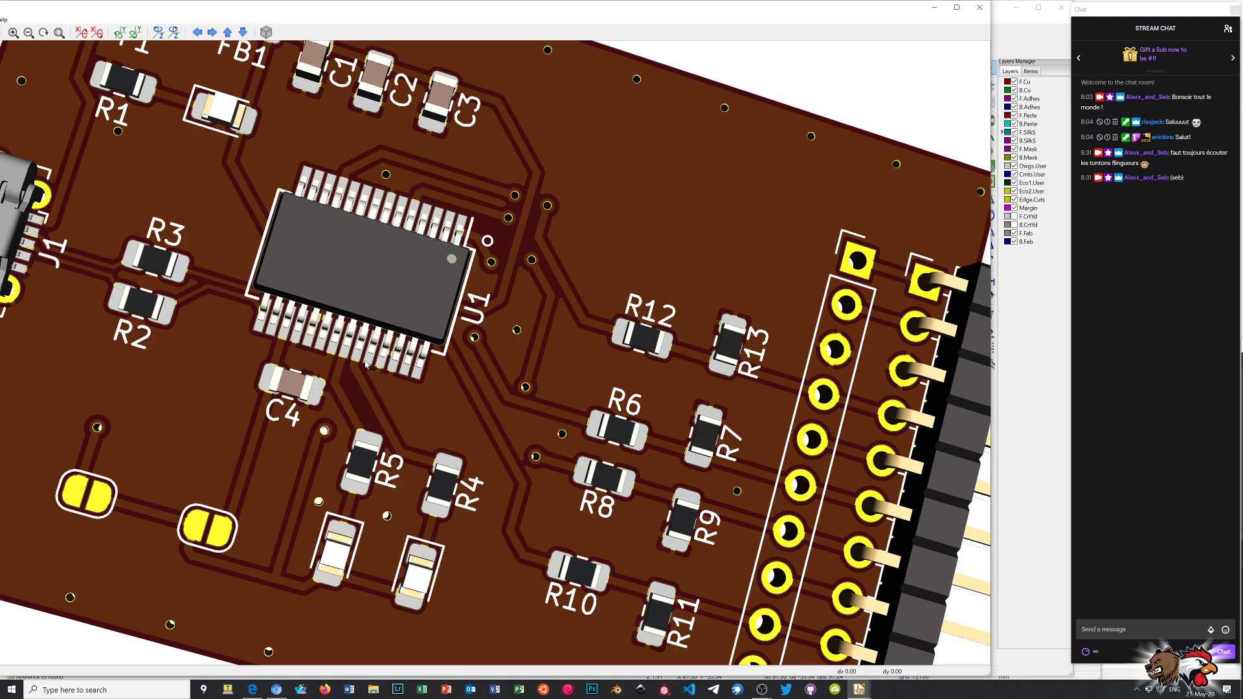
scroll(217, 360, "up", 1)
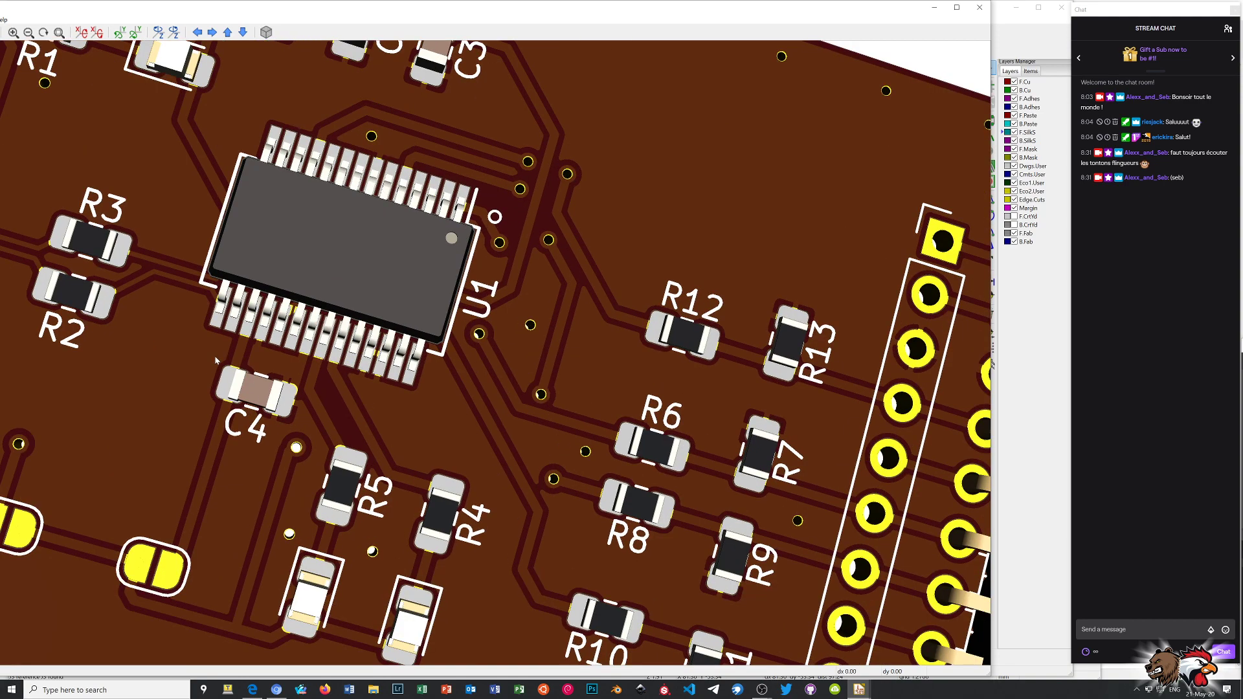
scroll(217, 361, "down", 2)
scroll(217, 361, "down", 1)
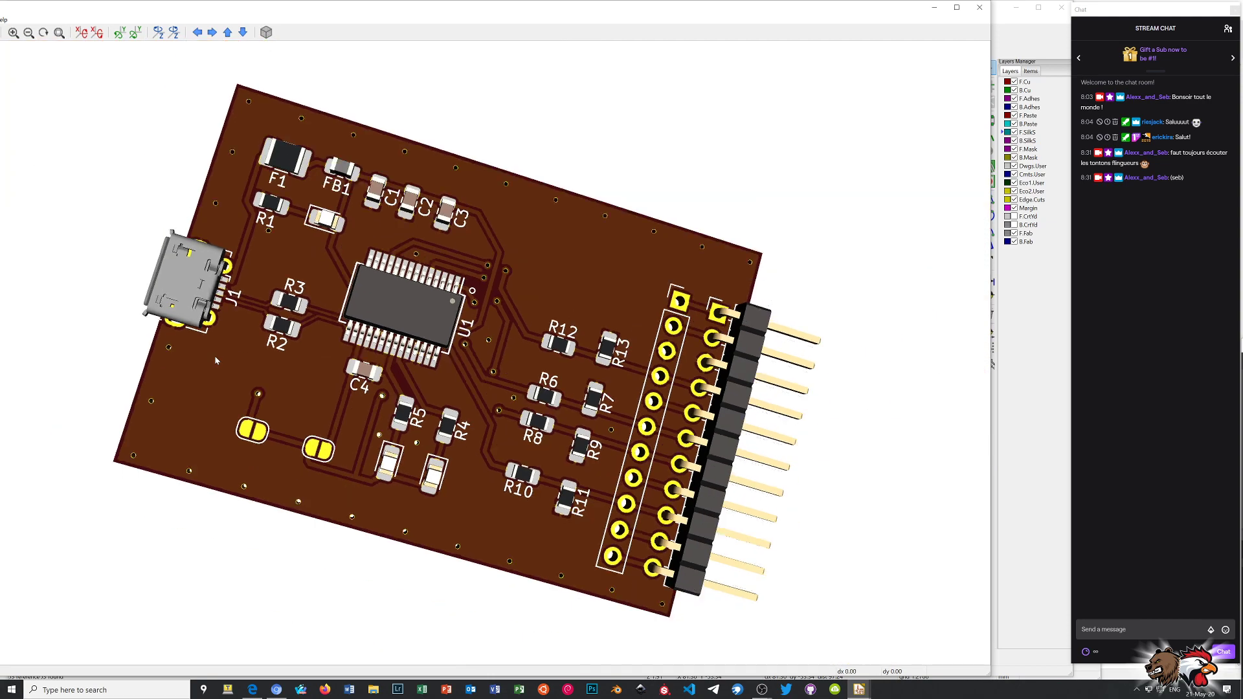
scroll(217, 361, "up", 1)
scroll(215, 361, "down", 1)
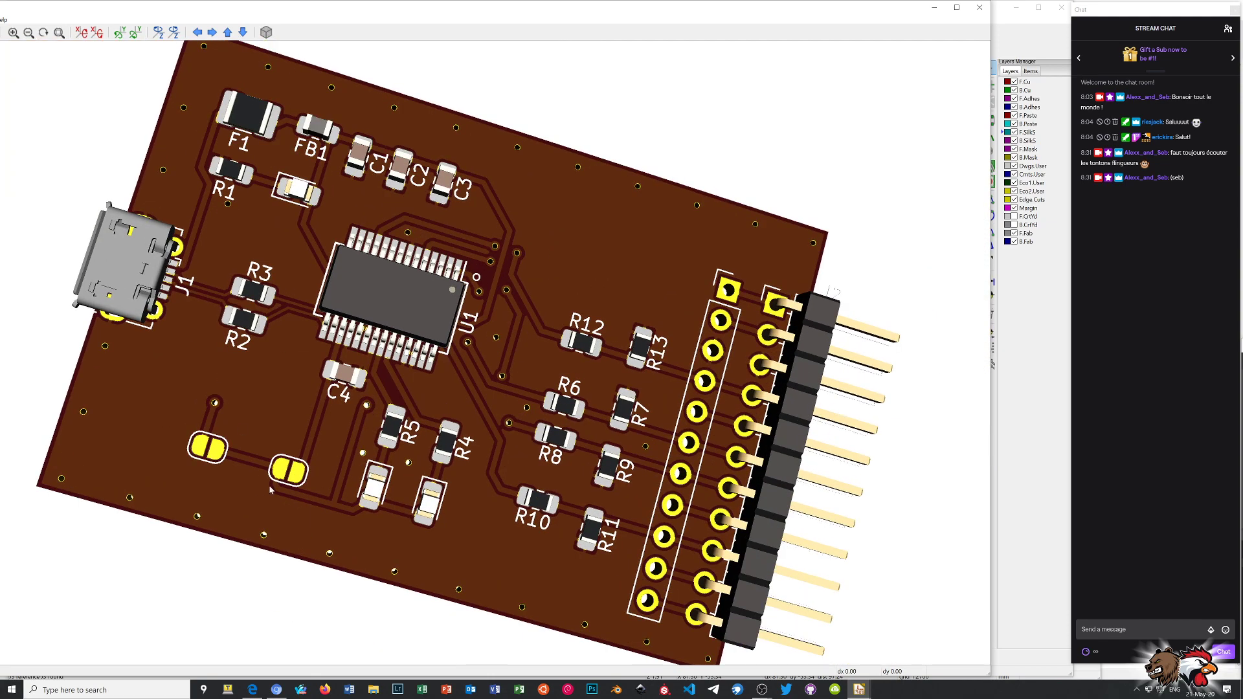
- Examine the 3D board up close around the two LEDs below R4 and R5, view the whole board, and close the 3D view
scroll(377, 497, "up", 1)
scroll(395, 486, "up", 1)
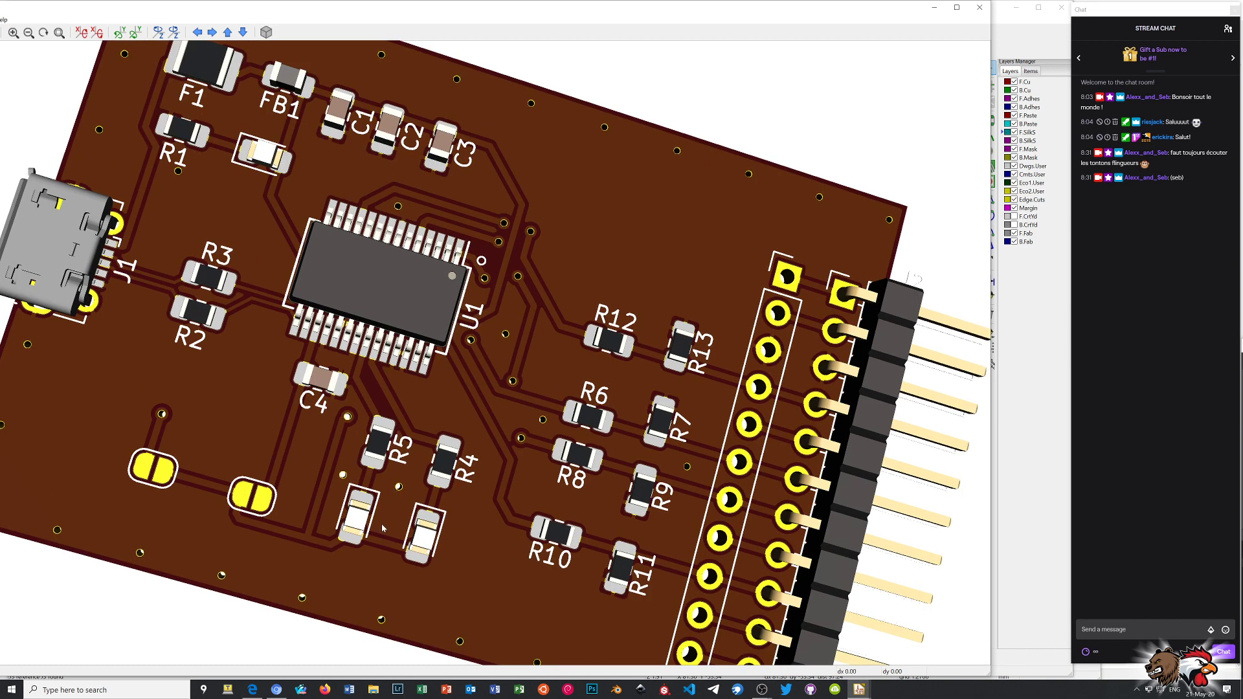
scroll(382, 527, "up", 1)
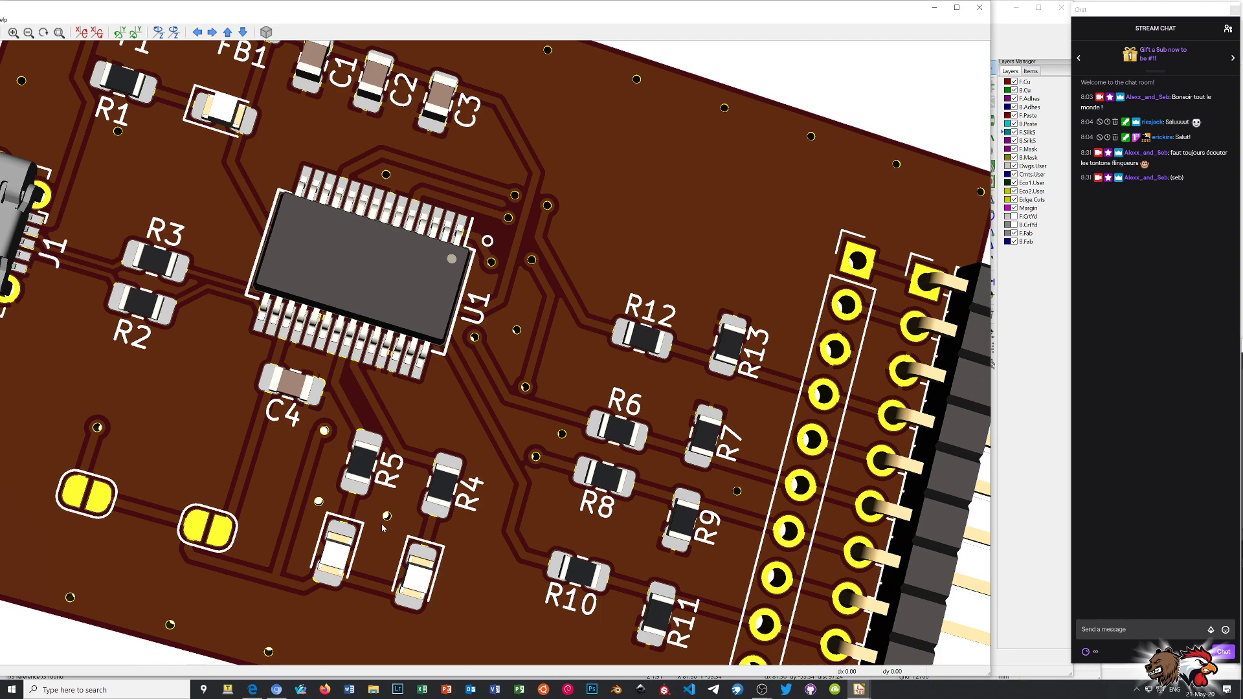
scroll(354, 550, "up", 2)
scroll(349, 576, "down", 1)
middle_click_drag(367, 578, 539, 342)
scroll(537, 346, "up", 2)
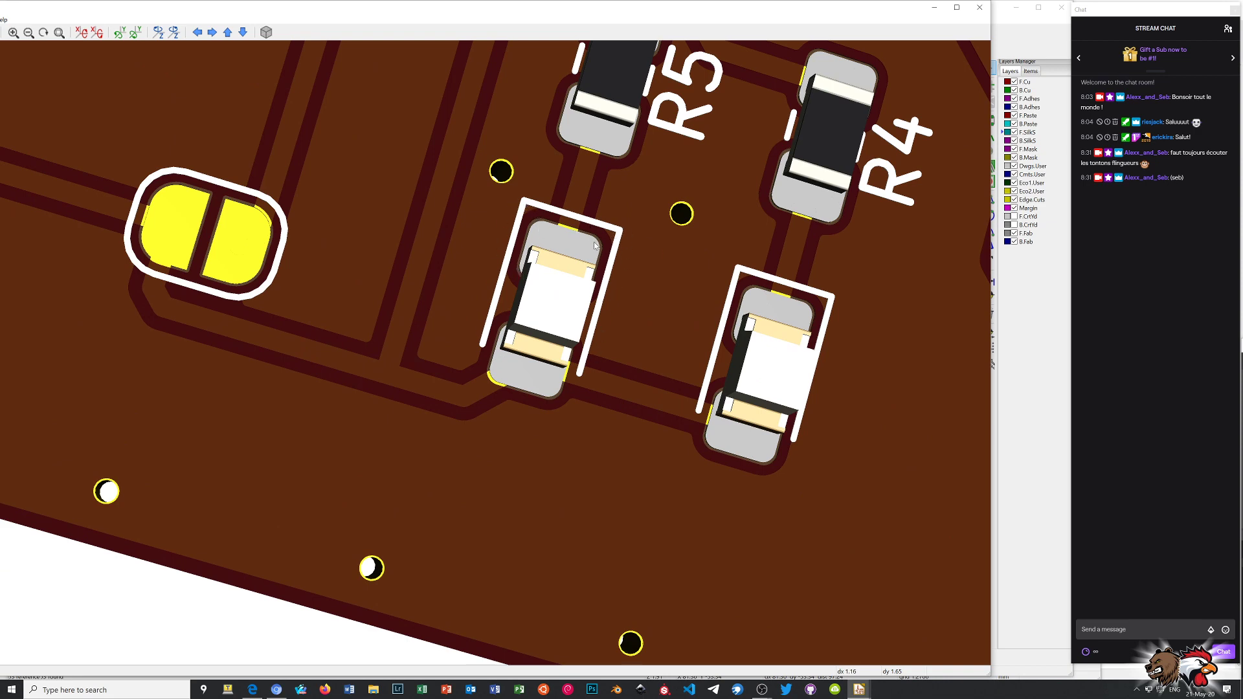
scroll(516, 345, "down", 5)
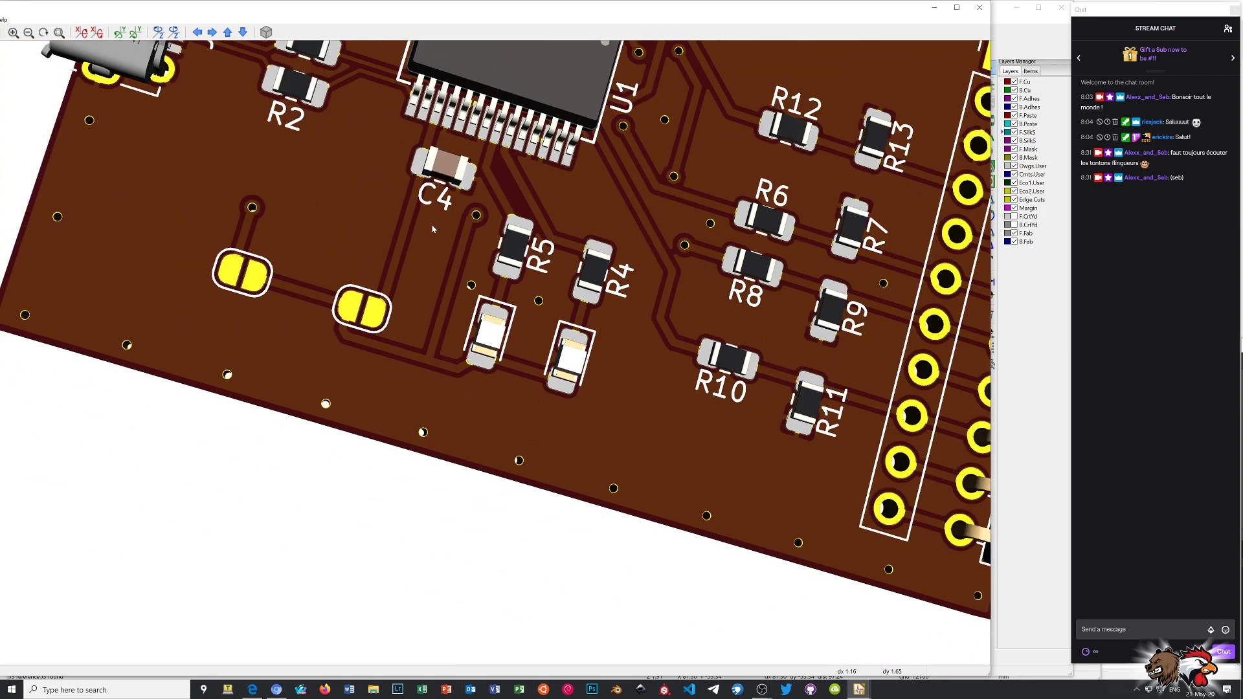
scroll(432, 224, "down", 5)
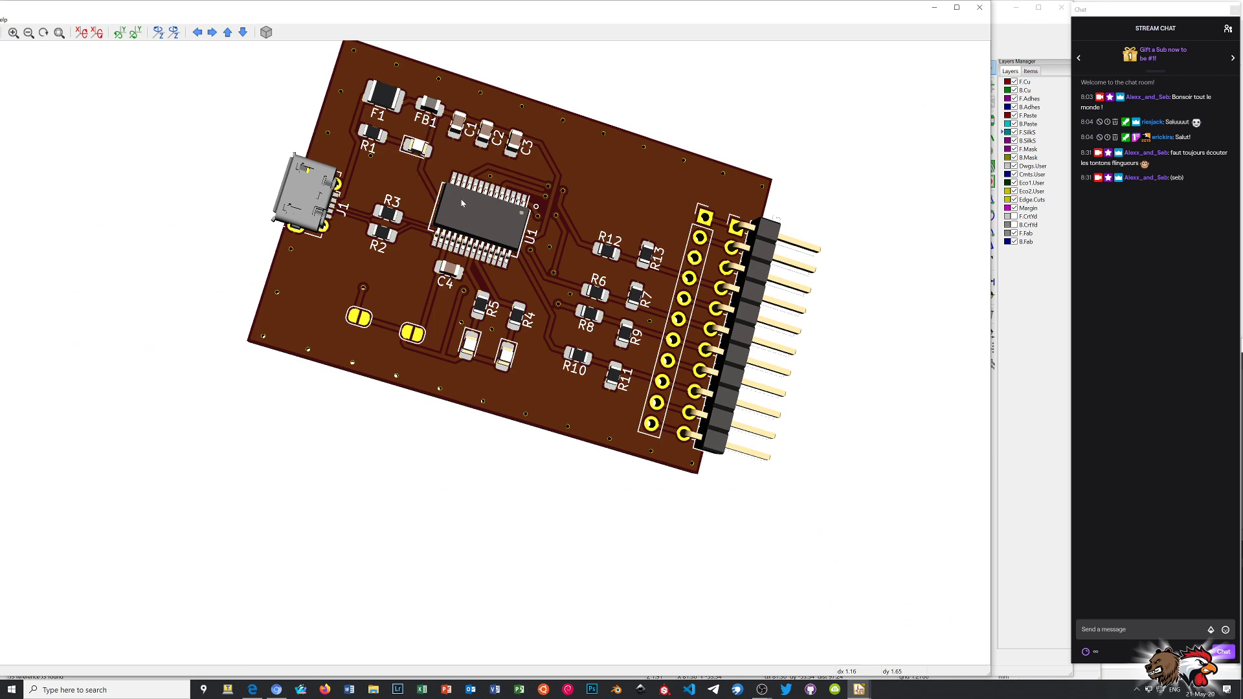
left_click(978, 8)
- Add the text "PWR+" on the front silkscreen directly below the LED next to R1
scroll(499, 354, "up", 2)
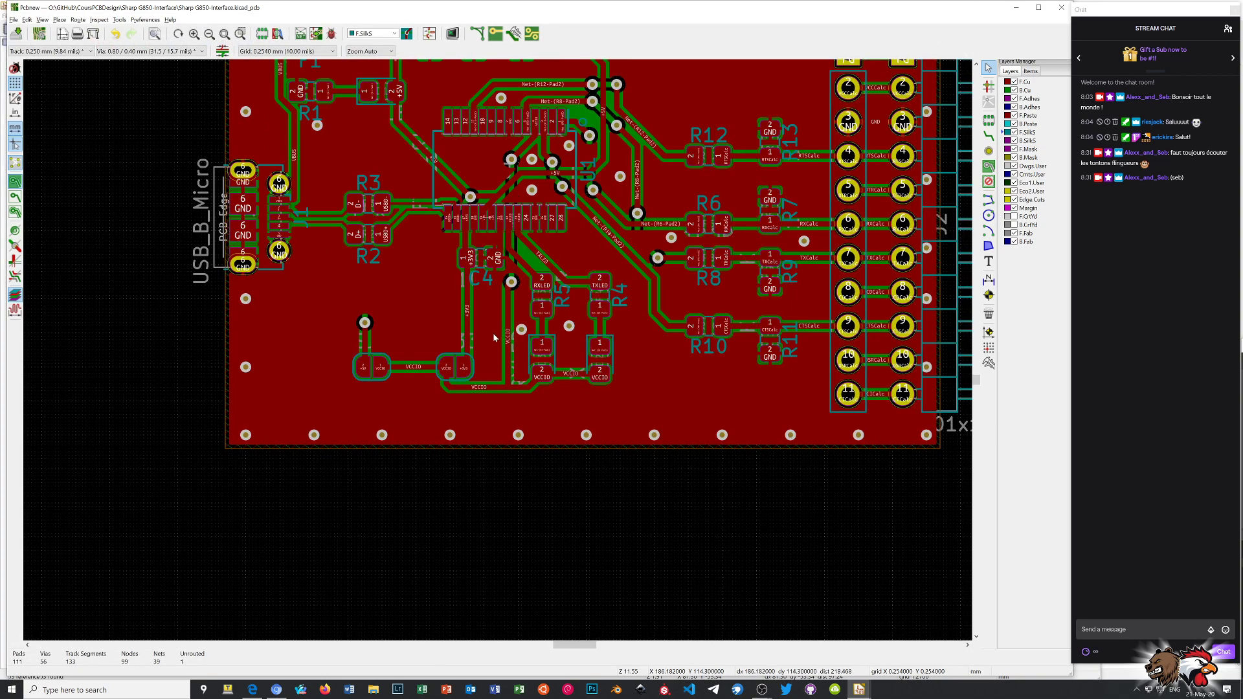
scroll(488, 332, "up", 1)
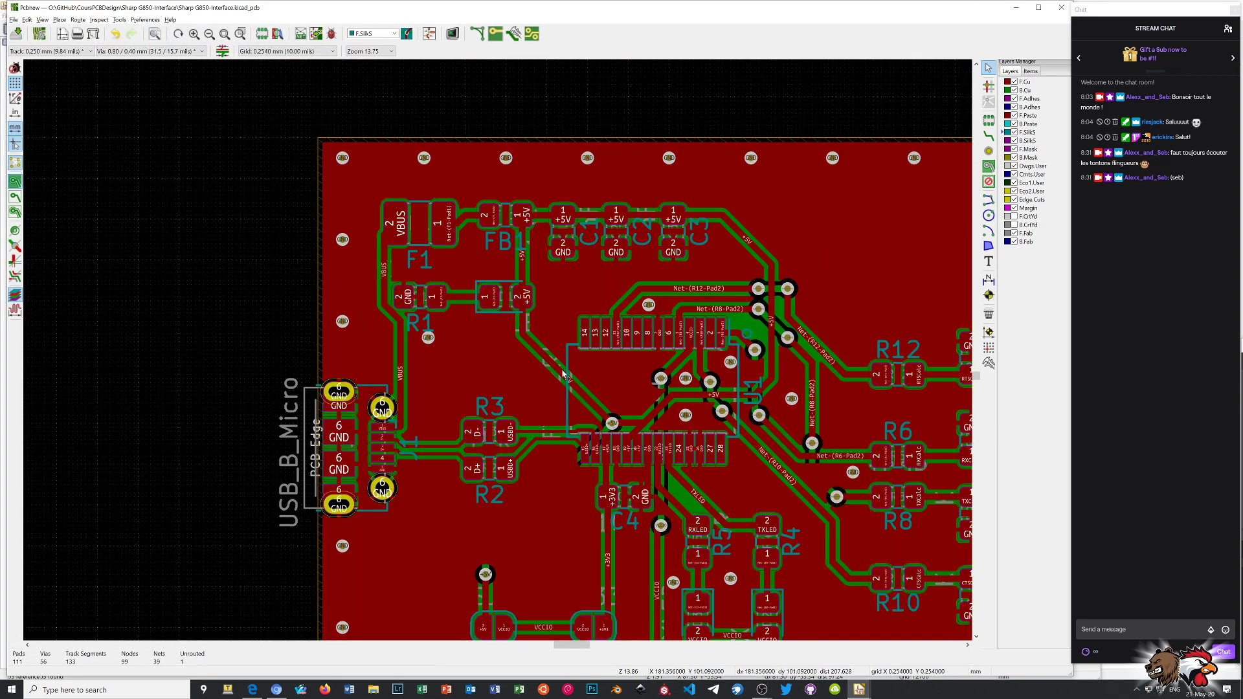
scroll(499, 350, "up", 1)
scroll(500, 351, "up", 2)
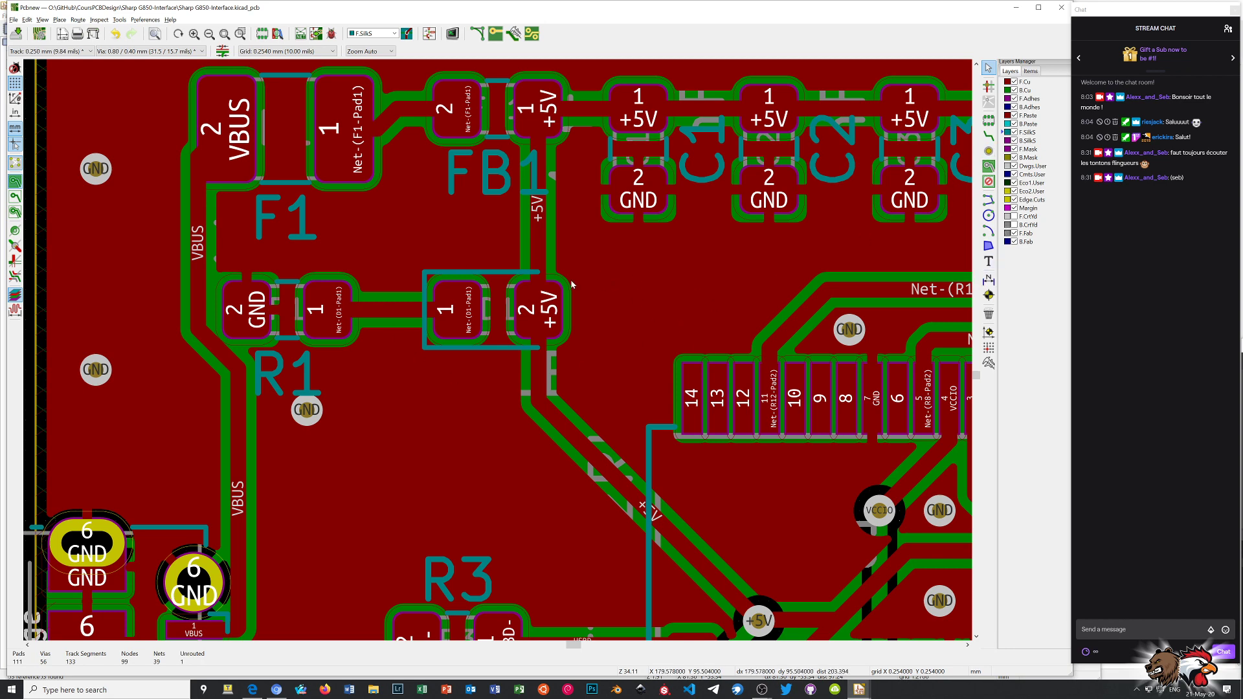
left_click(989, 261)
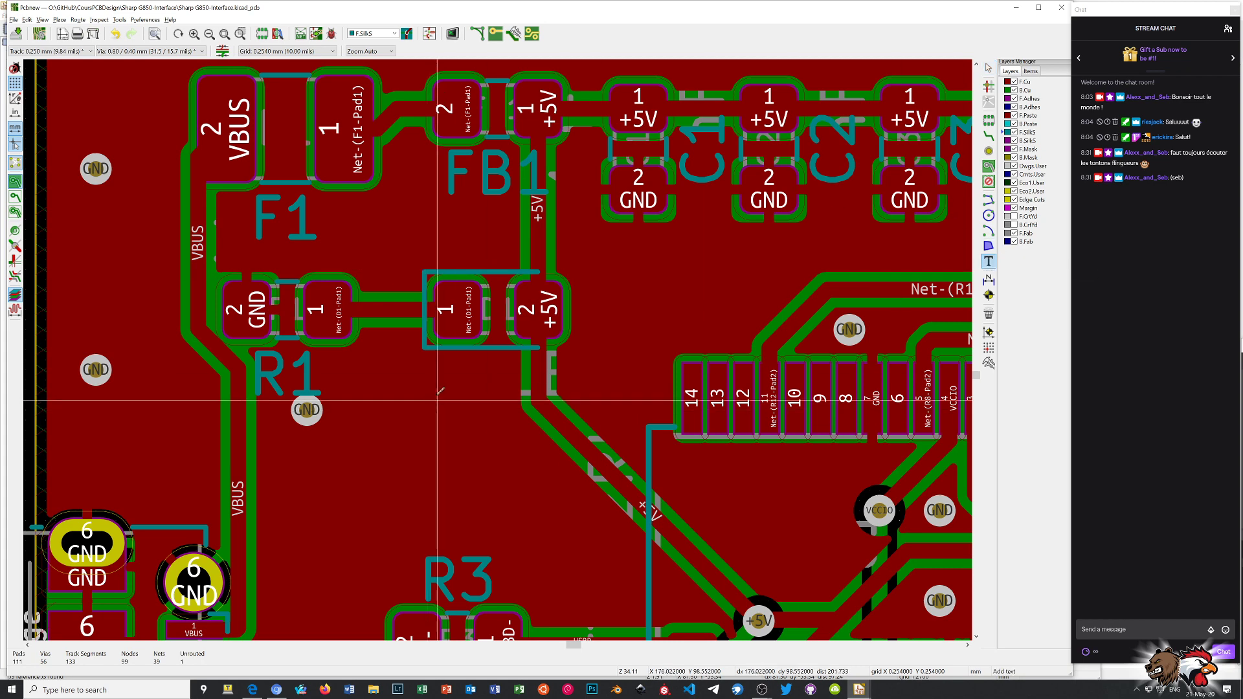
left_click(479, 379)
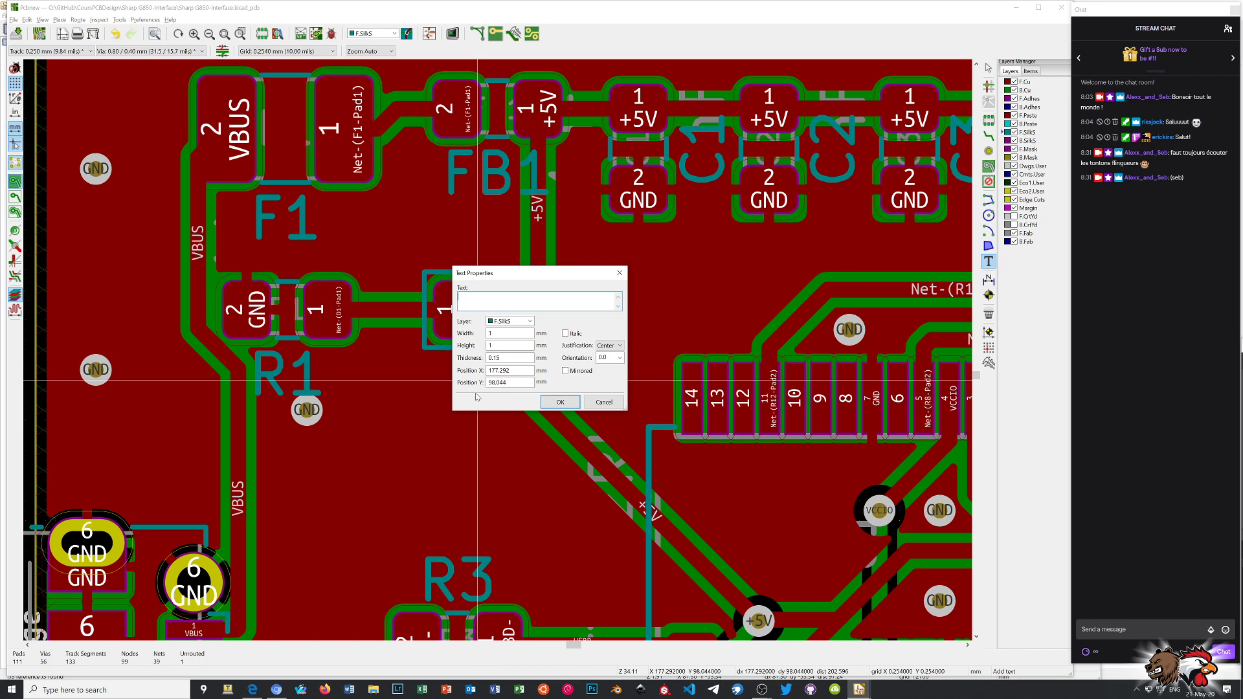
type("PWR+")
left_click(560, 402)
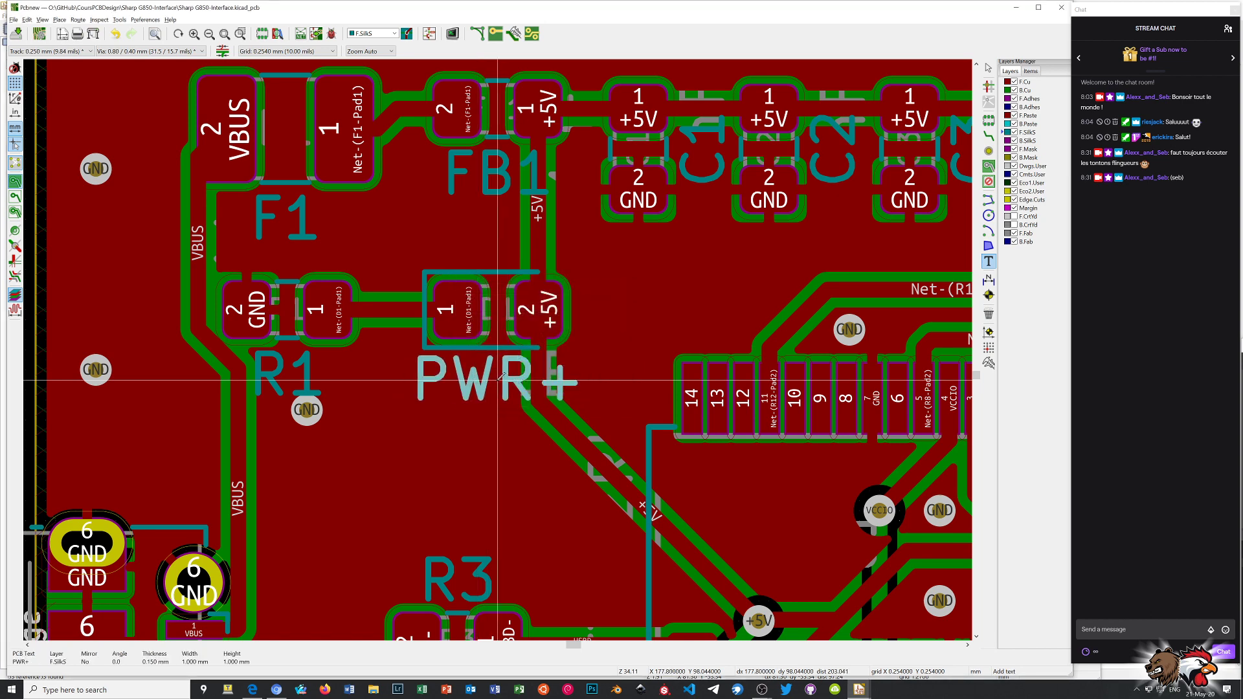
- Add the front silkscreen text "+RX", rotated 90 degrees, between the two LEDs below R5 and R4
scroll(500, 379, "down", 6)
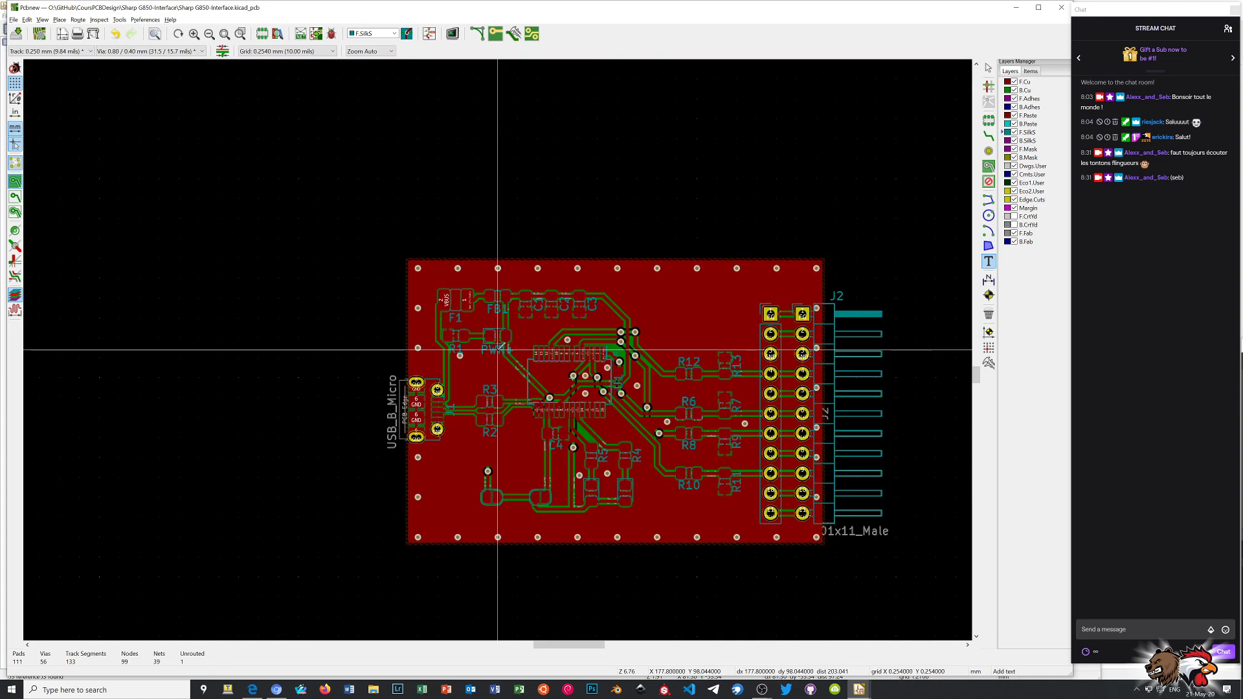
scroll(626, 487, "up", 6)
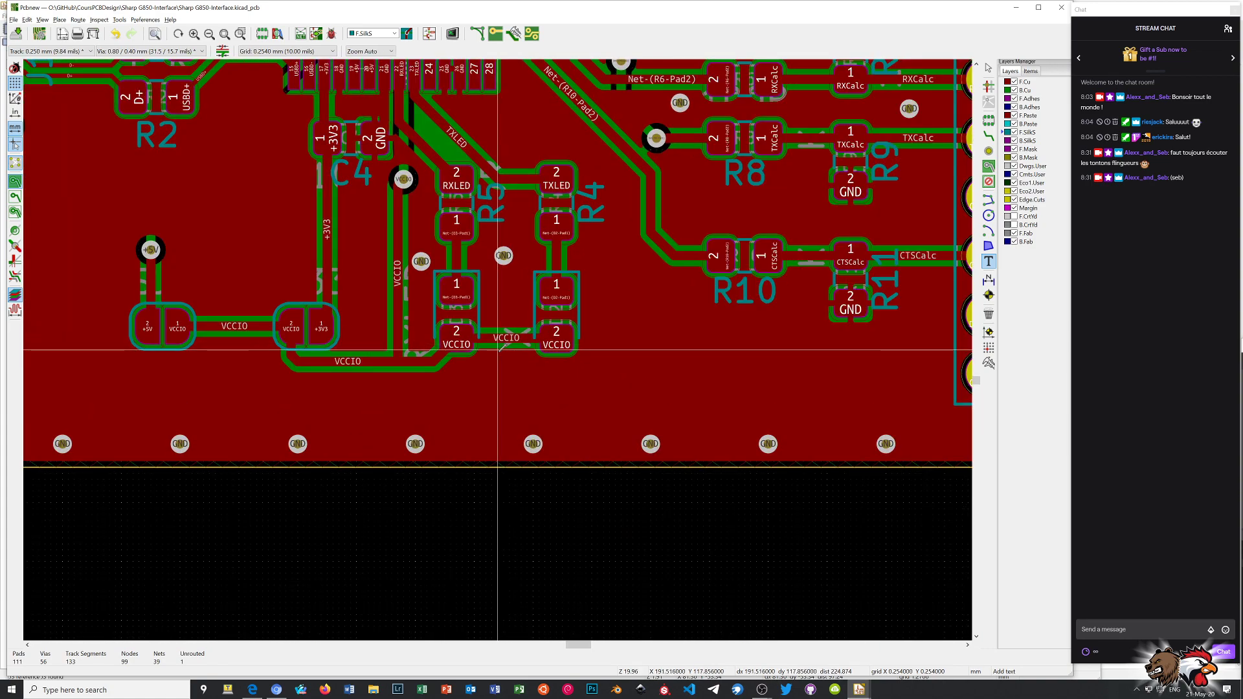
scroll(502, 346, "down", 2)
scroll(499, 343, "up", 1)
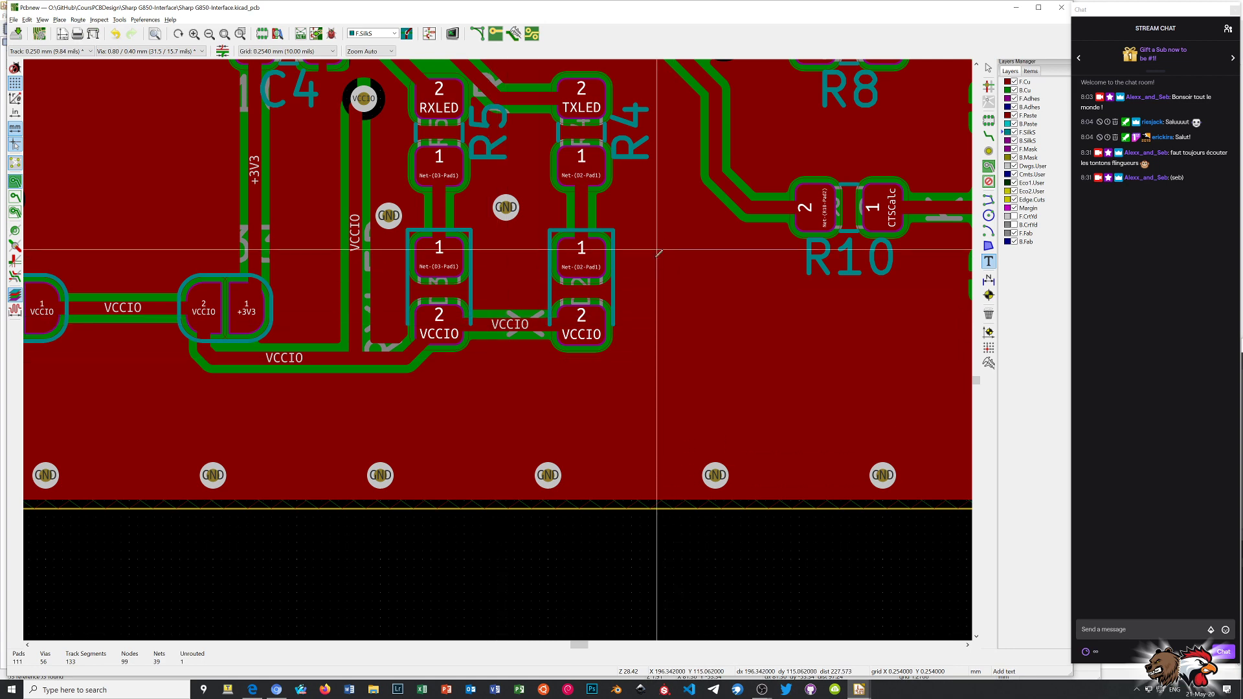
left_click(506, 325)
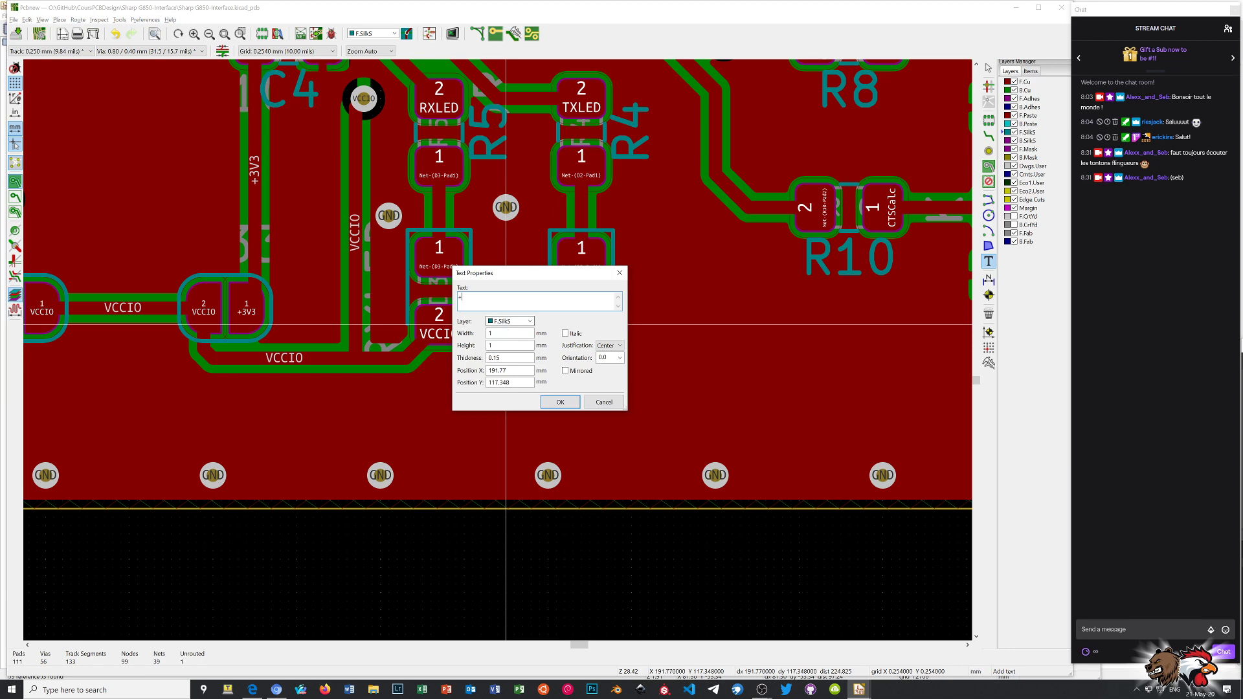
type("+RX")
left_click(560, 402)
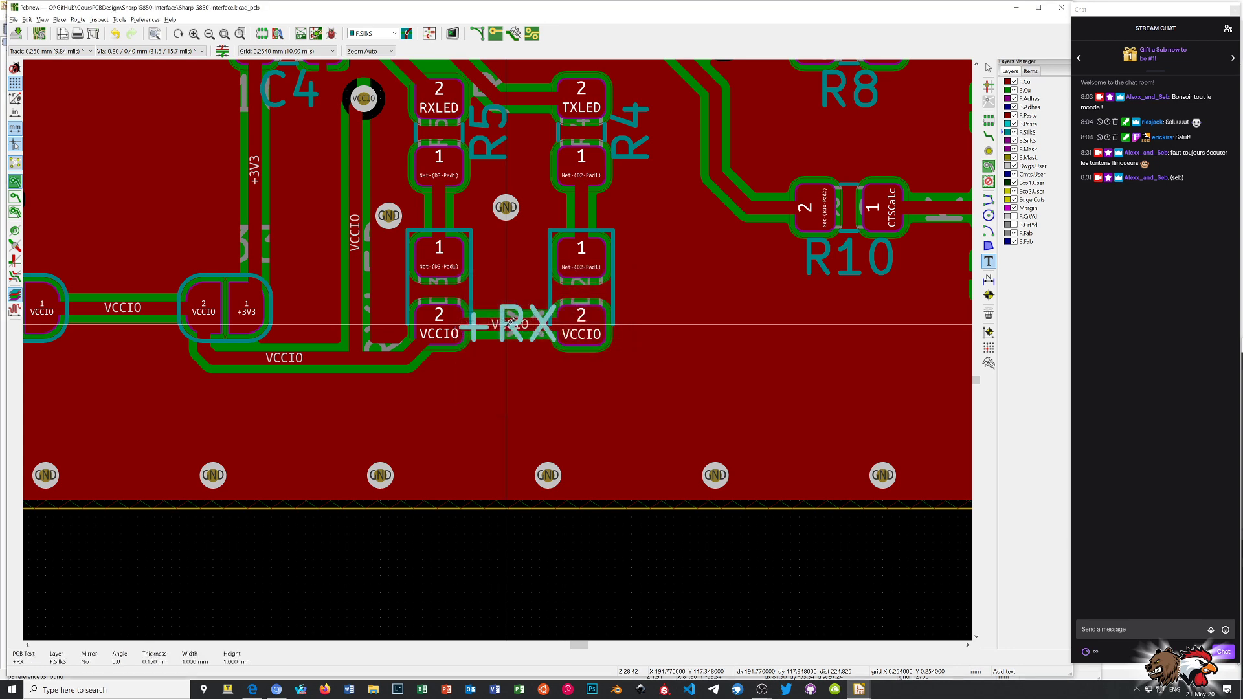
key("r")
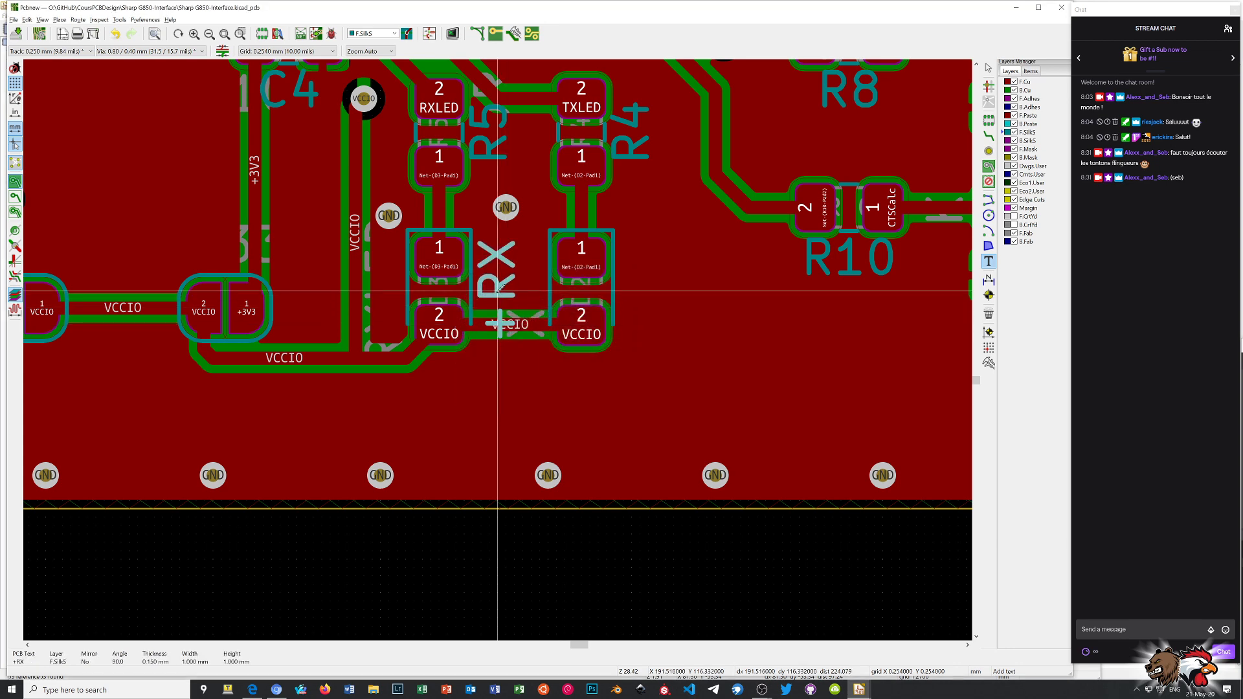
left_click(498, 291)
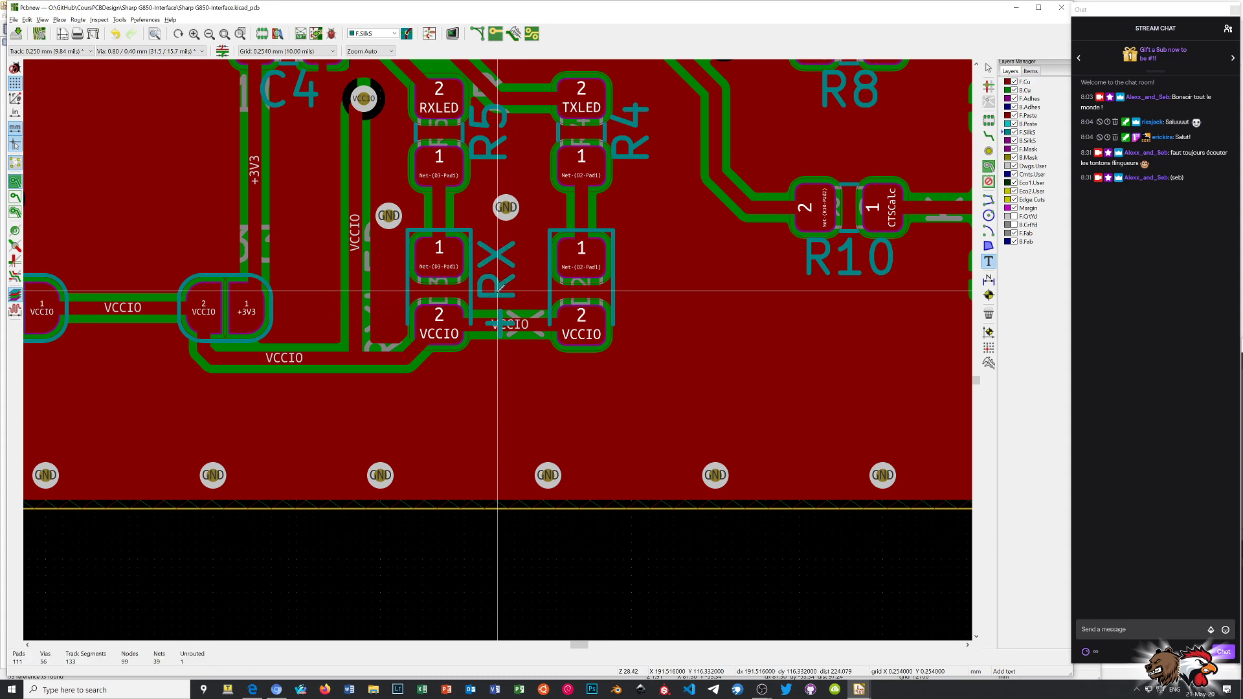
- Add the front silkscreen text "+TX", rotated 90 degrees, just right of the LED below R4
left_click(656, 289)
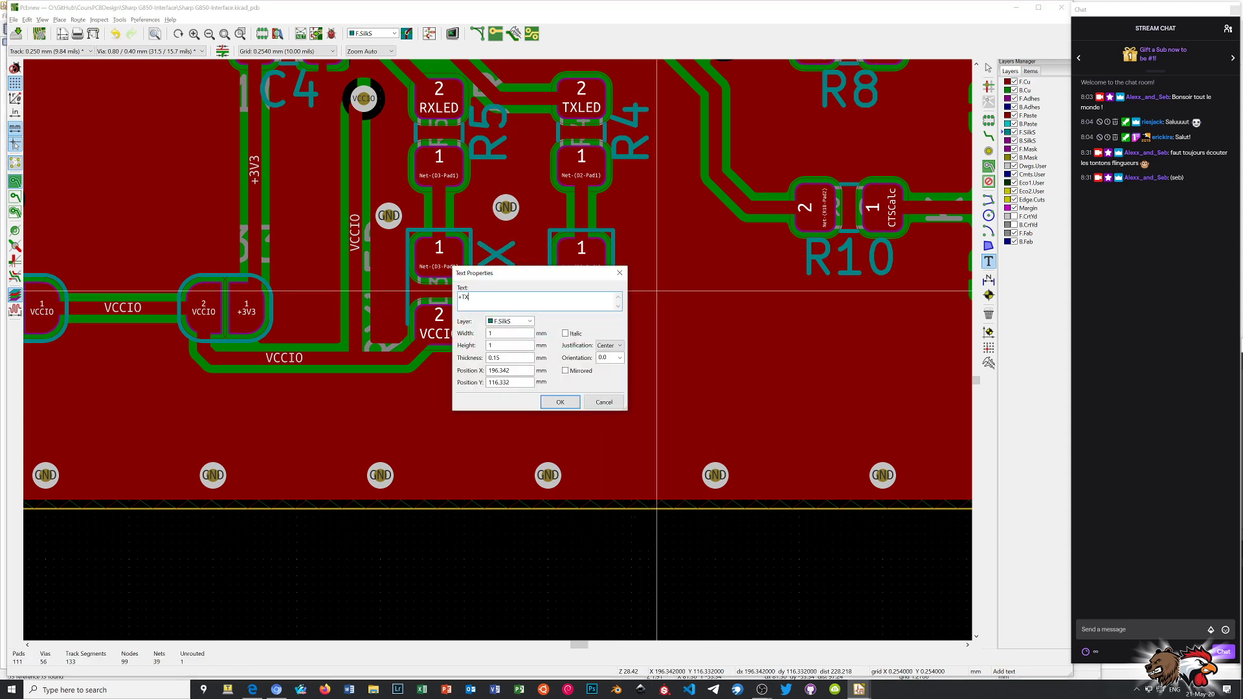
left_click(573, 403)
key("r")
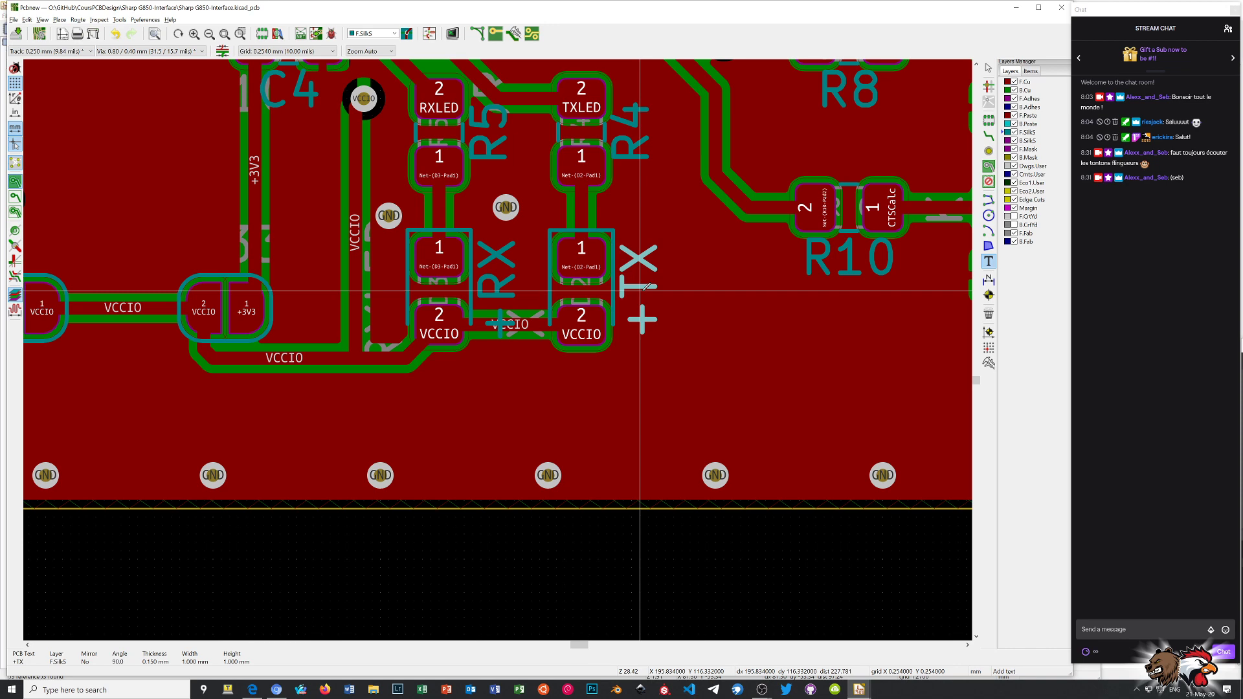
left_click(640, 291)
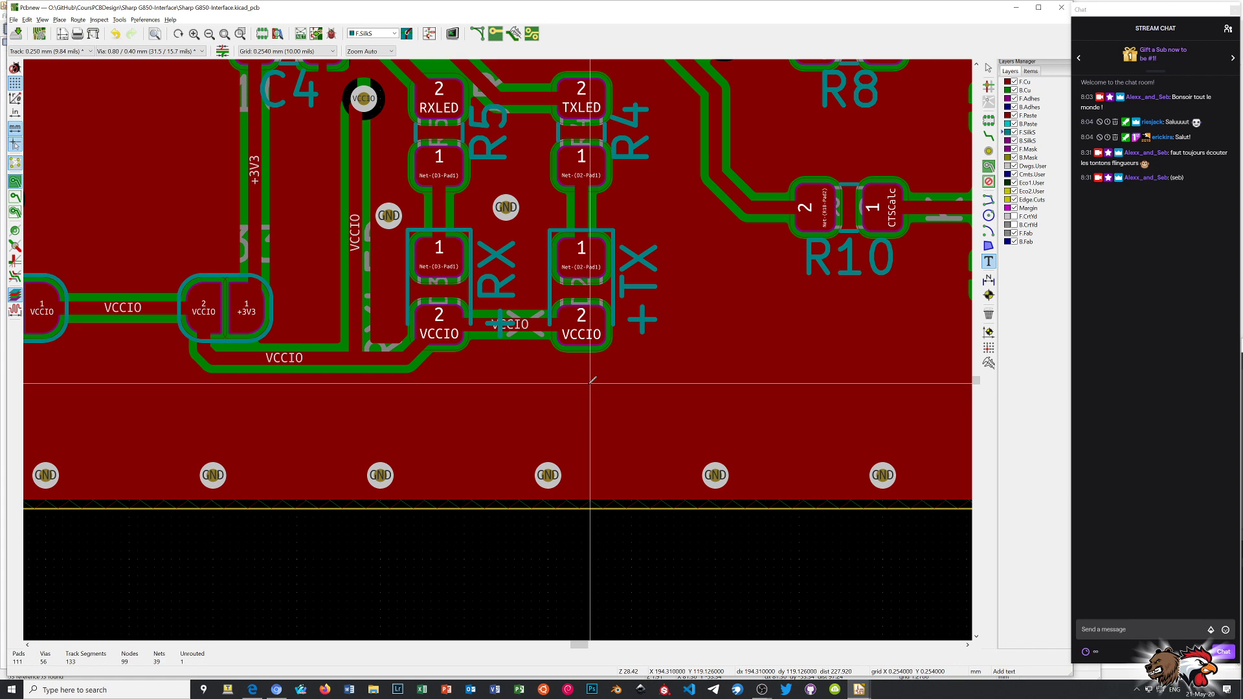
- Add the front silkscreen text "VCC-I/O" centred above the two solder jumpers
scroll(592, 381, "down", 4)
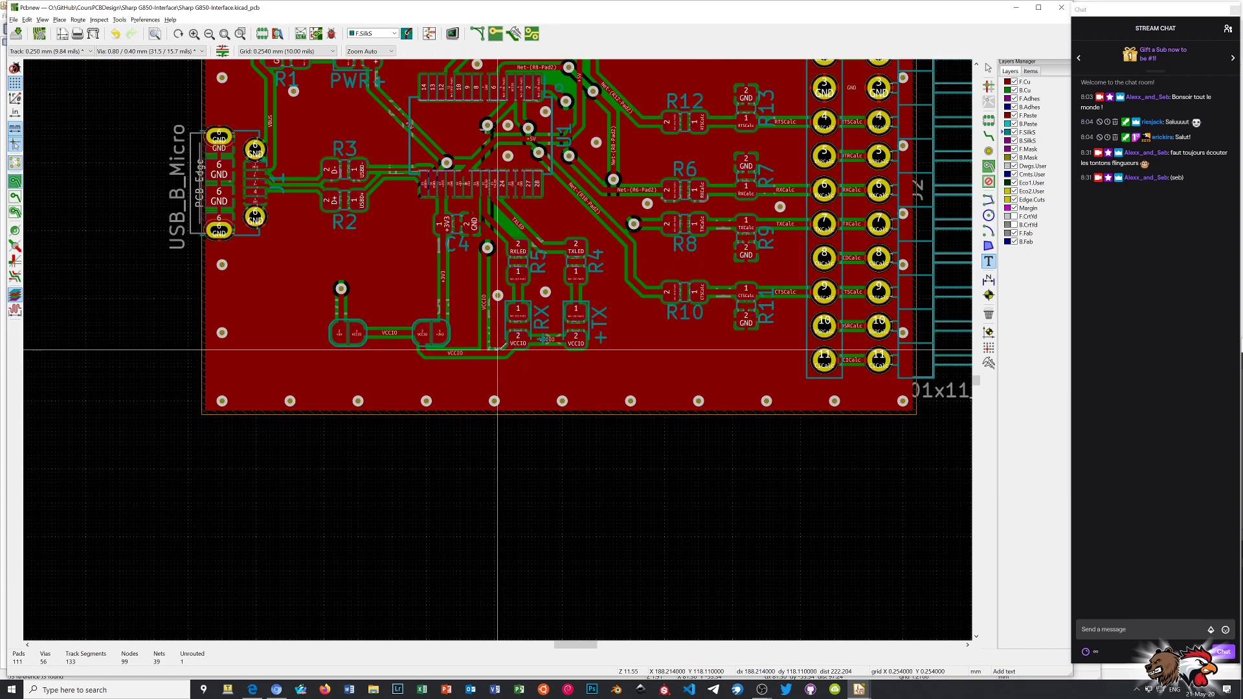
scroll(490, 263, "down", 1)
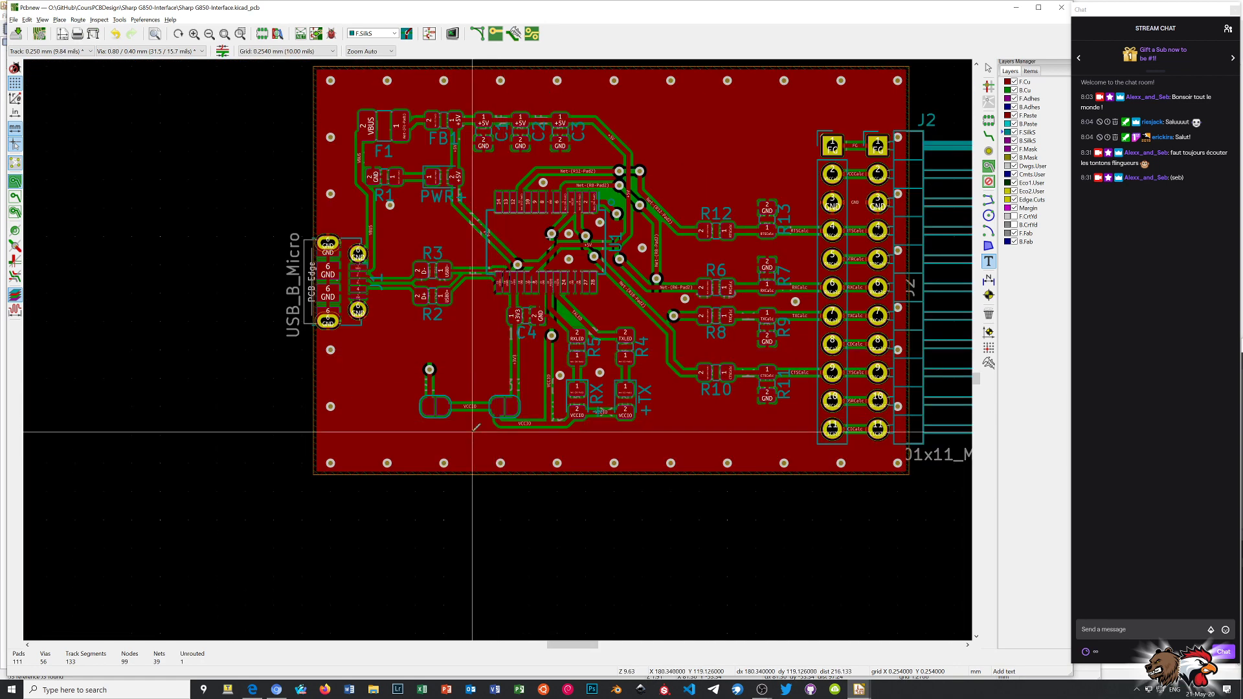
scroll(473, 431, "up", 5)
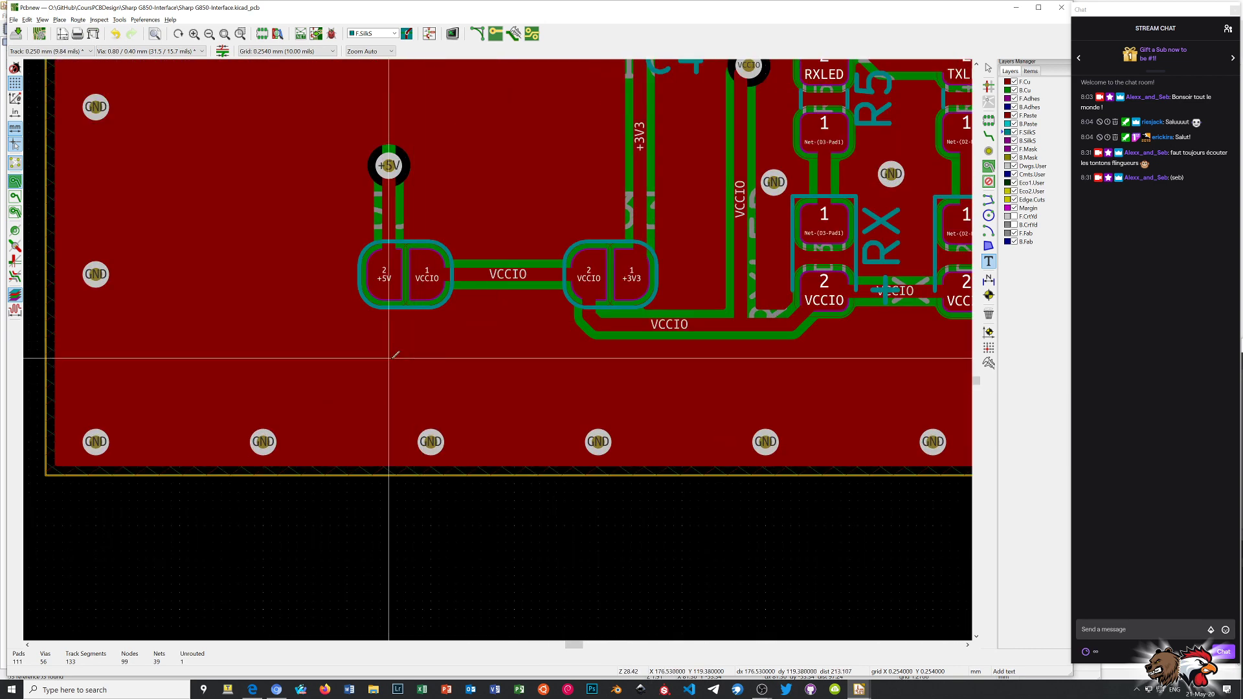
left_click(505, 191)
type("VCC-I/O")
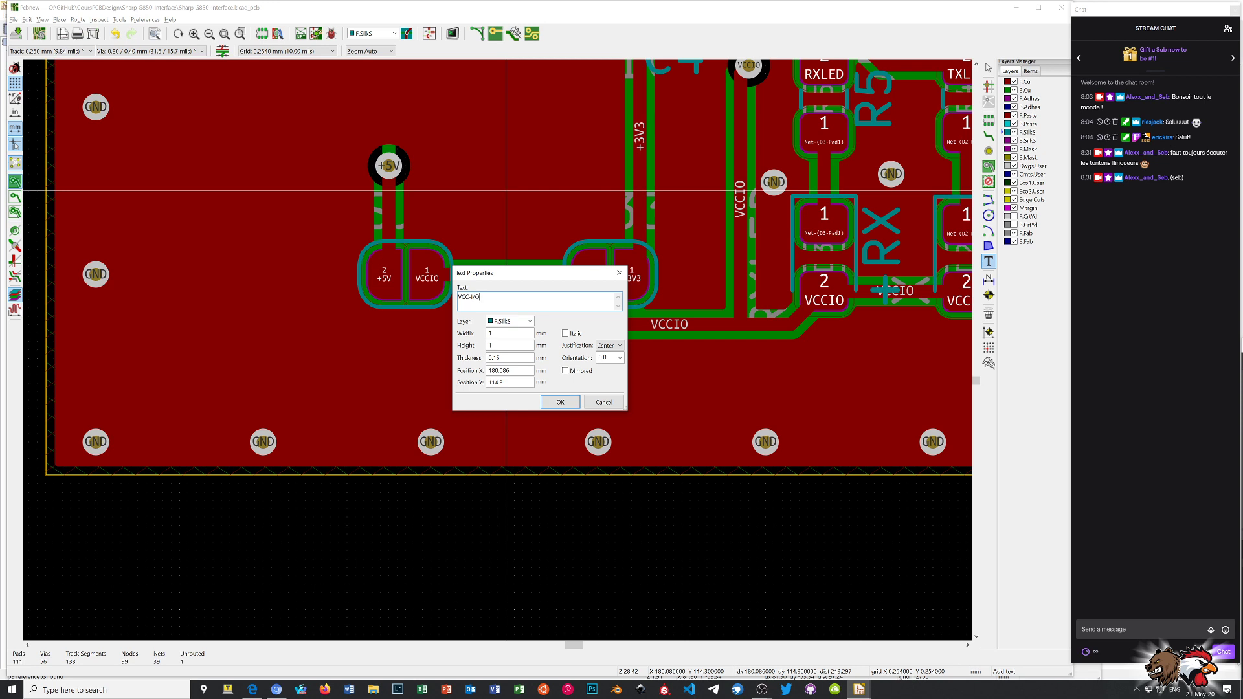
left_click(560, 402)
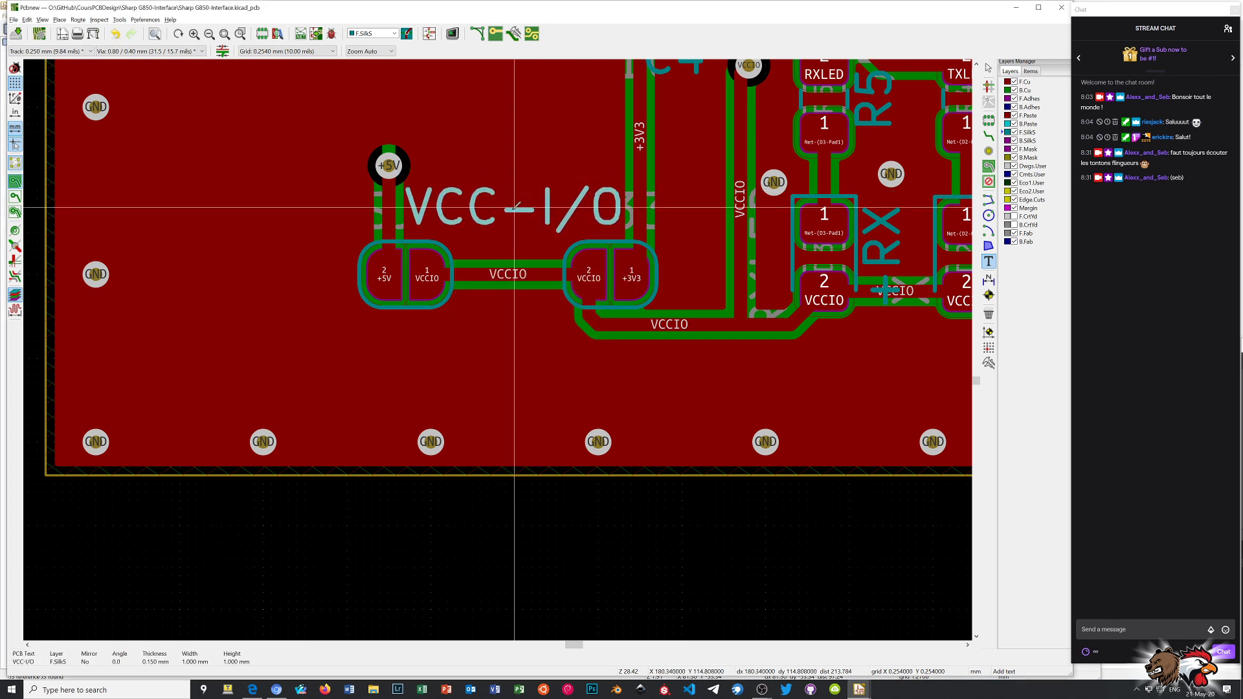
left_click(515, 207)
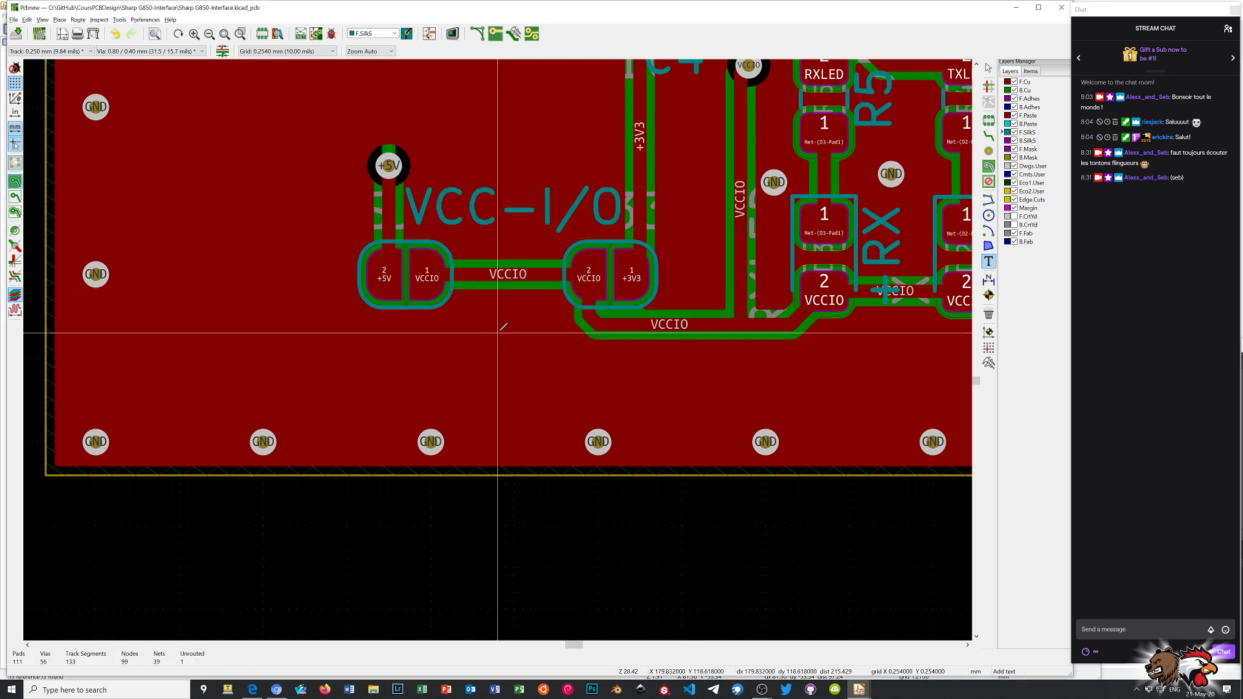
- Add the front silkscreen text "5V" below the solder jumper connected to +5V
left_click(406, 341)
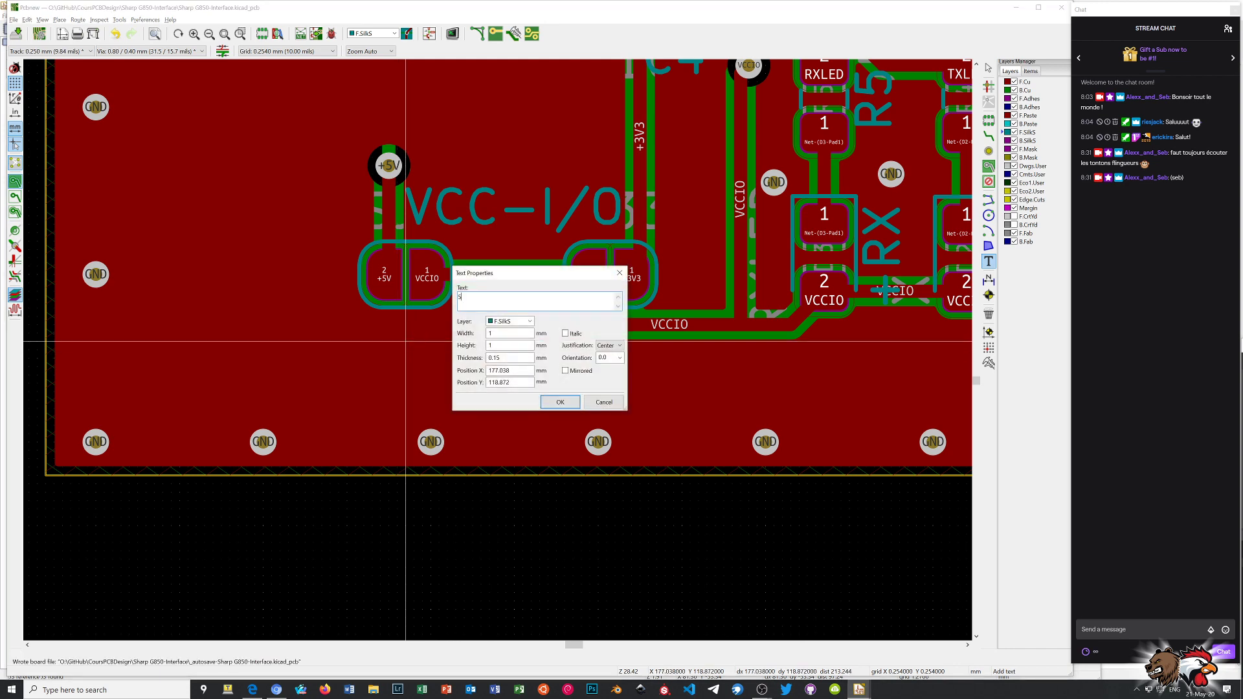
left_click(560, 402)
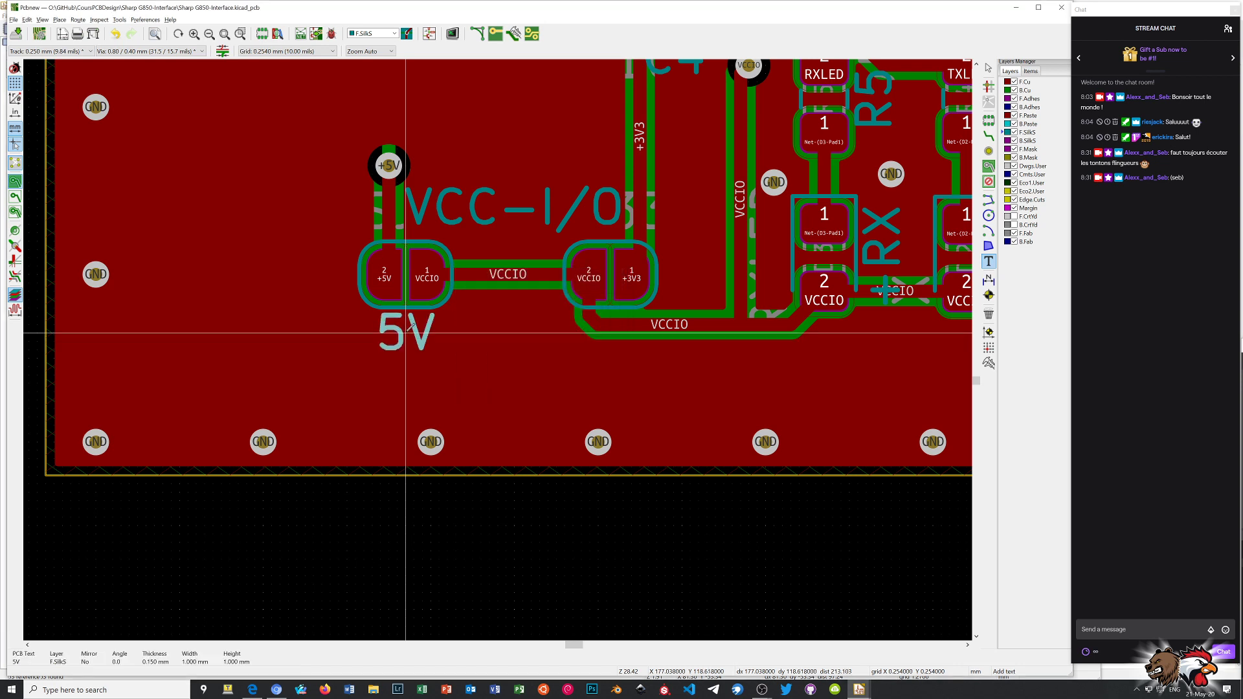
left_click(406, 333)
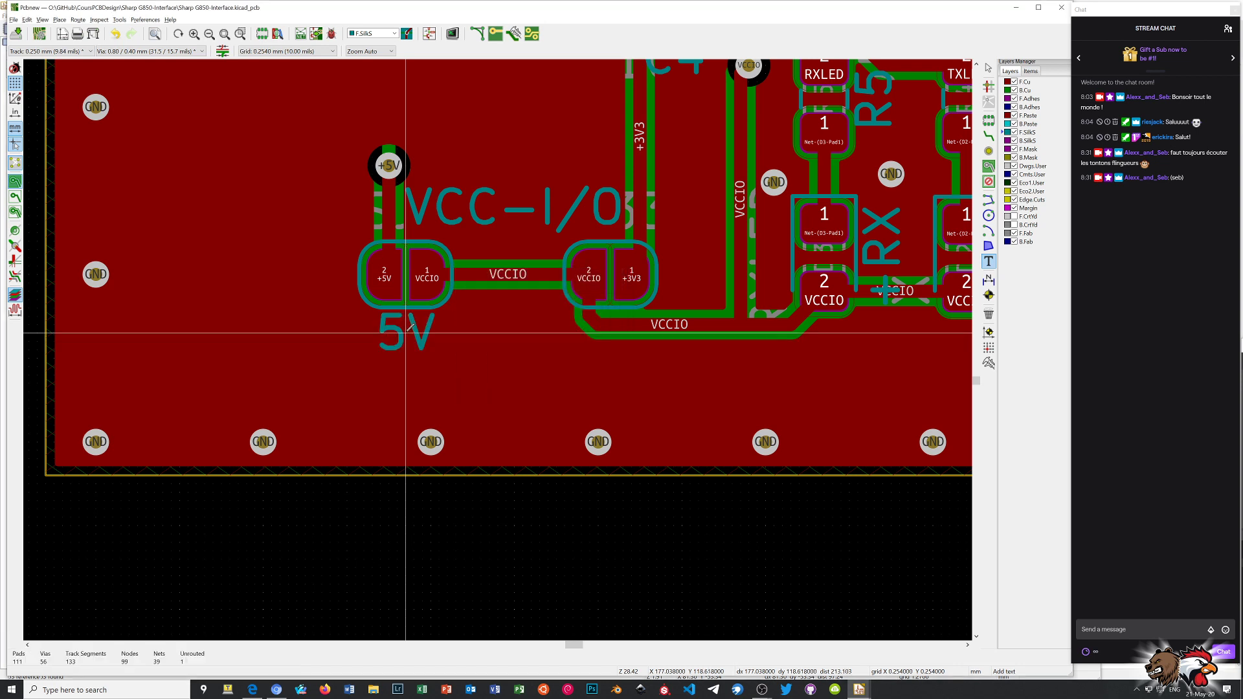
- Add the front silkscreen text "3V3" below the solder jumper connected to +3V3 and end text placement
left_click(614, 341)
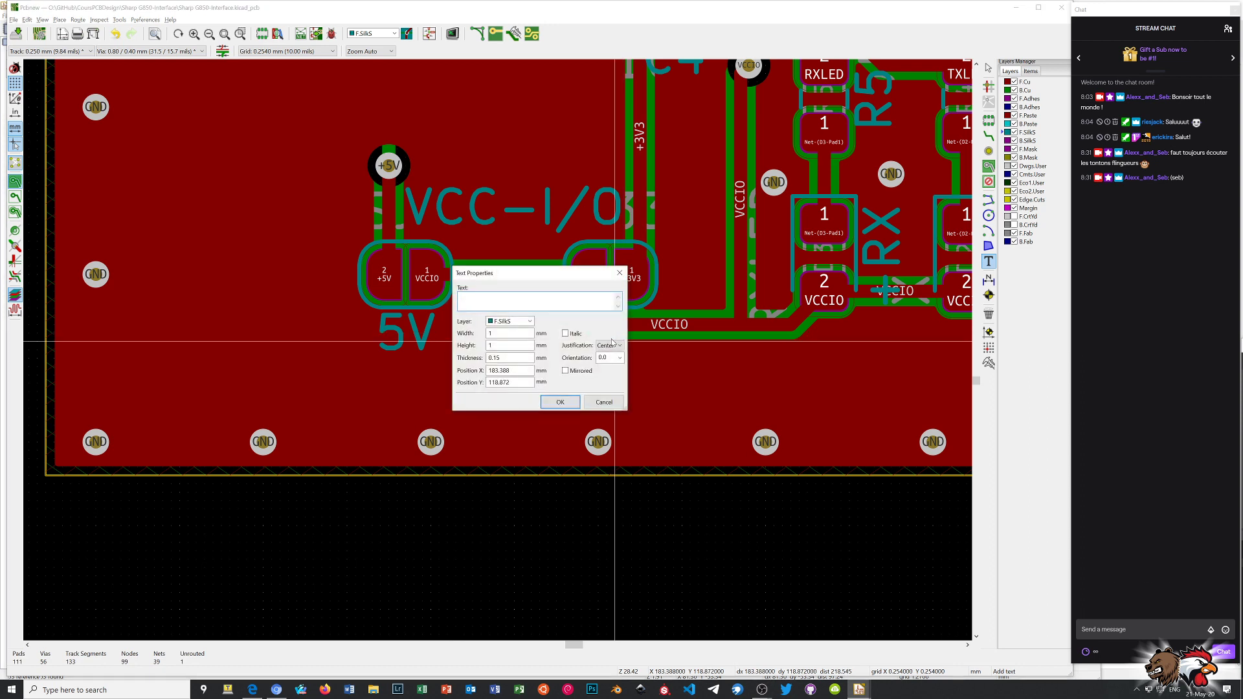
type("3V3")
left_click(561, 402)
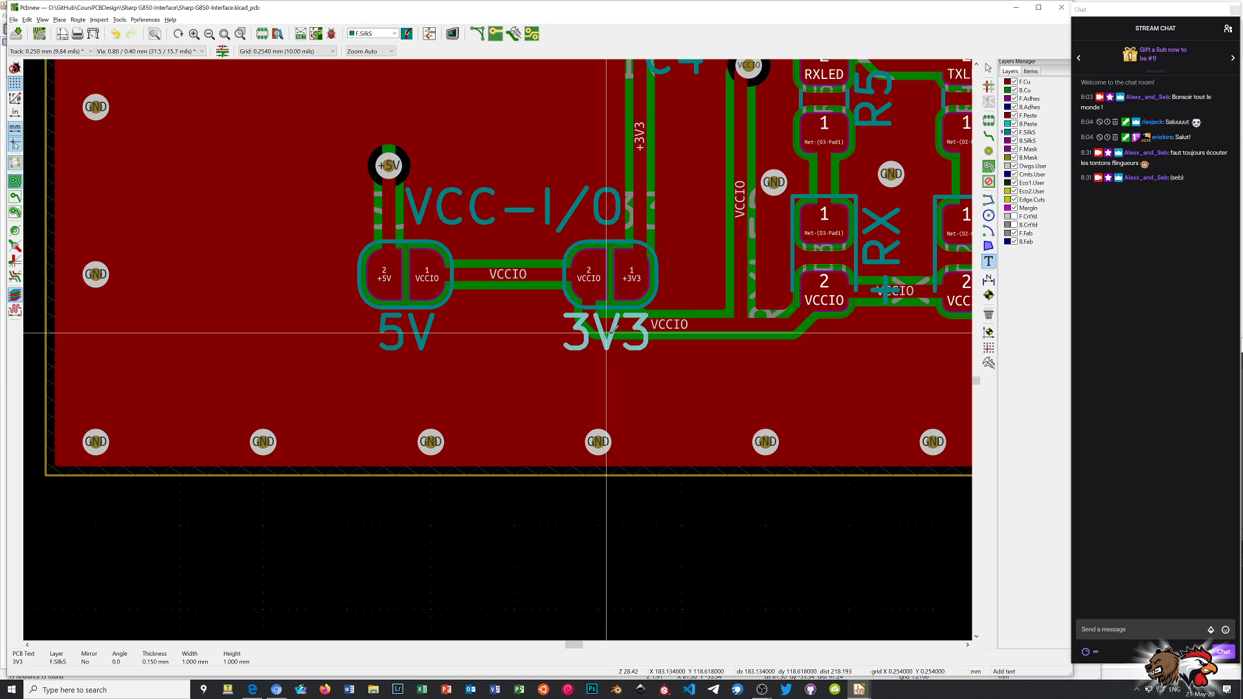
right_click(635, 385)
left_click(657, 391)
- Set the grid to 0.1270 mm and move the "3V3" silkscreen text slightly right to centre it below its solder jumper
left_click(334, 52)
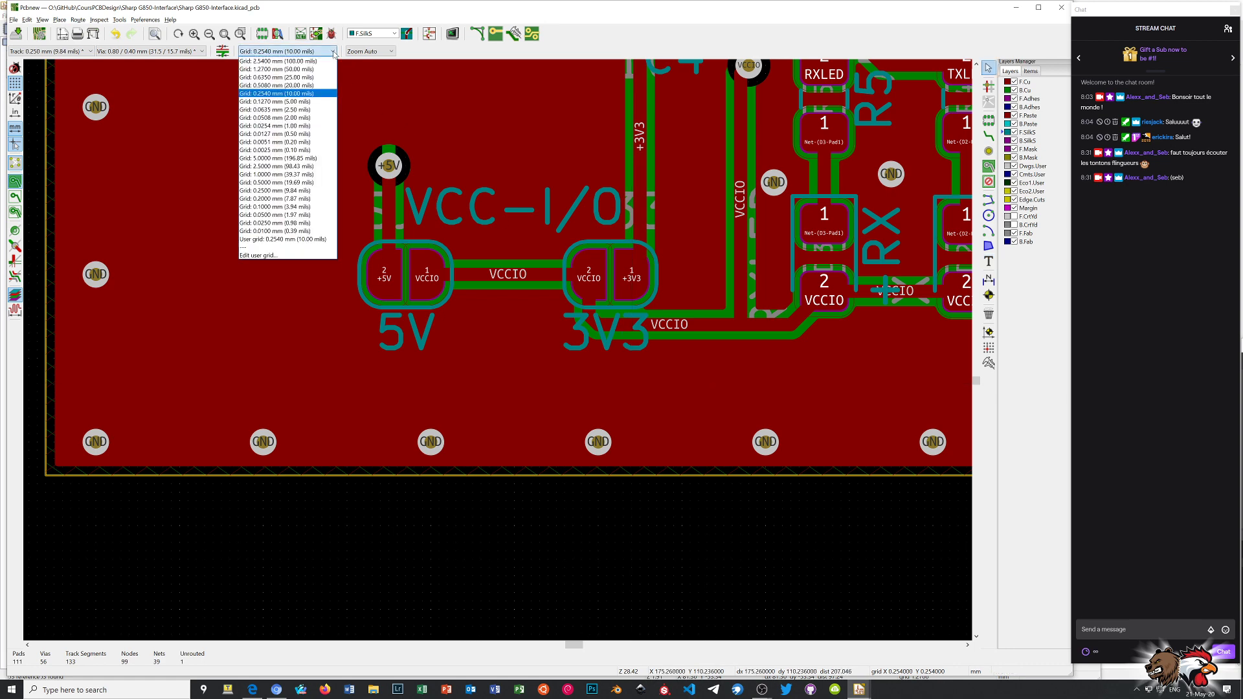
left_click(313, 102)
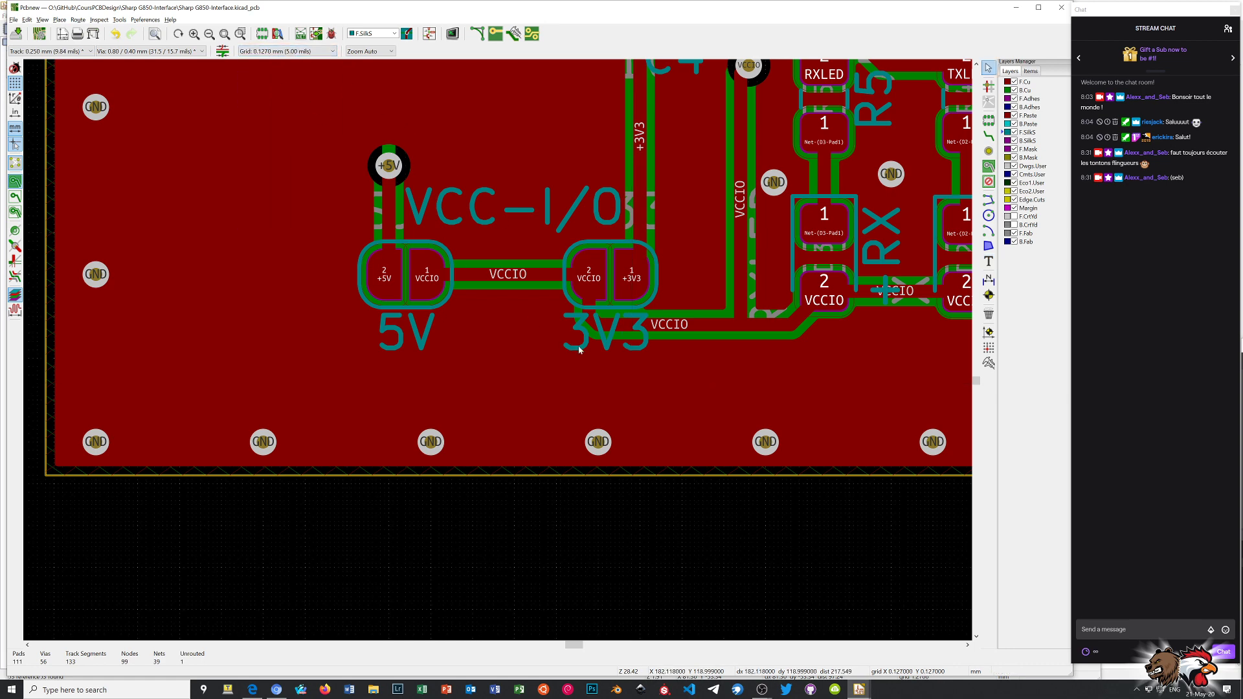
left_click(602, 335)
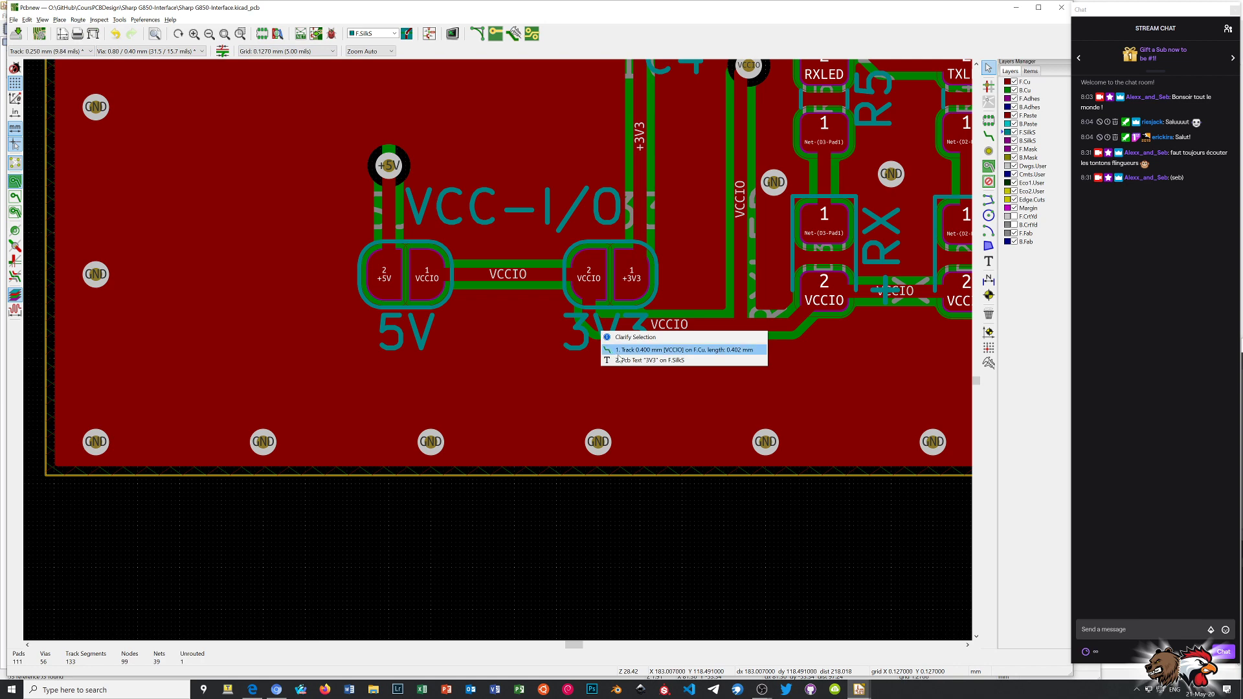
left_click(625, 357)
left_click(597, 322)
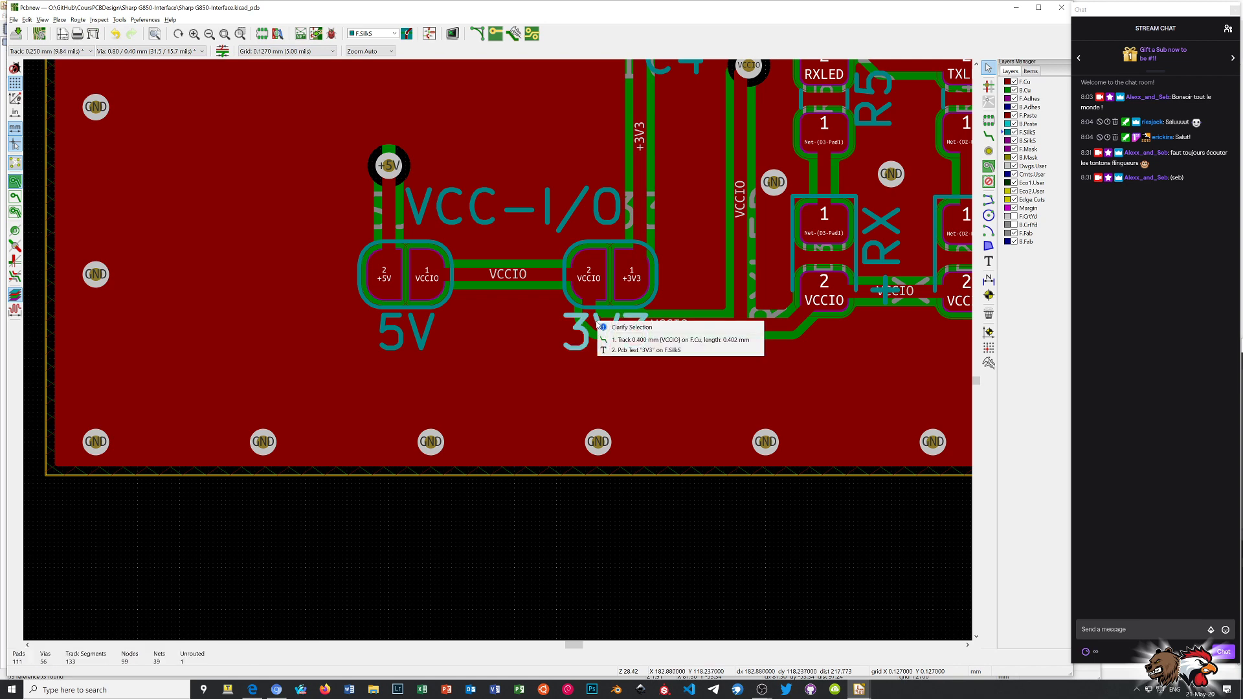
key("Escape")
left_click(601, 322)
left_click(569, 319)
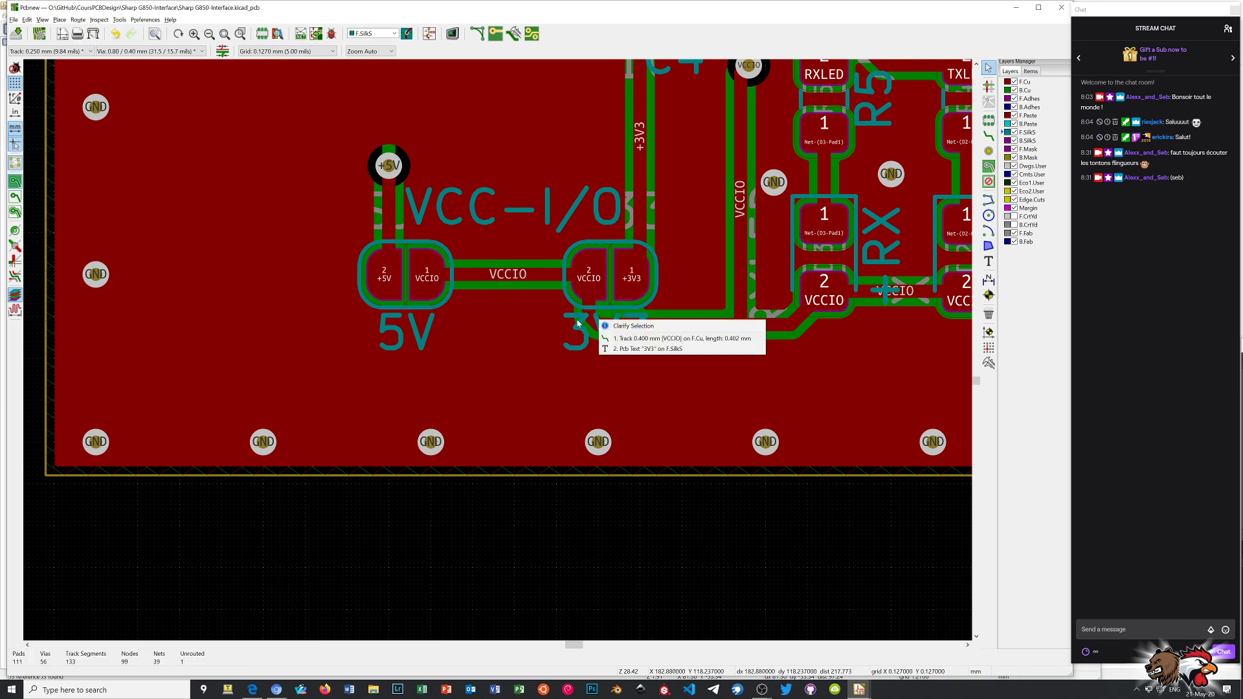
left_click(577, 323)
left_click(567, 350)
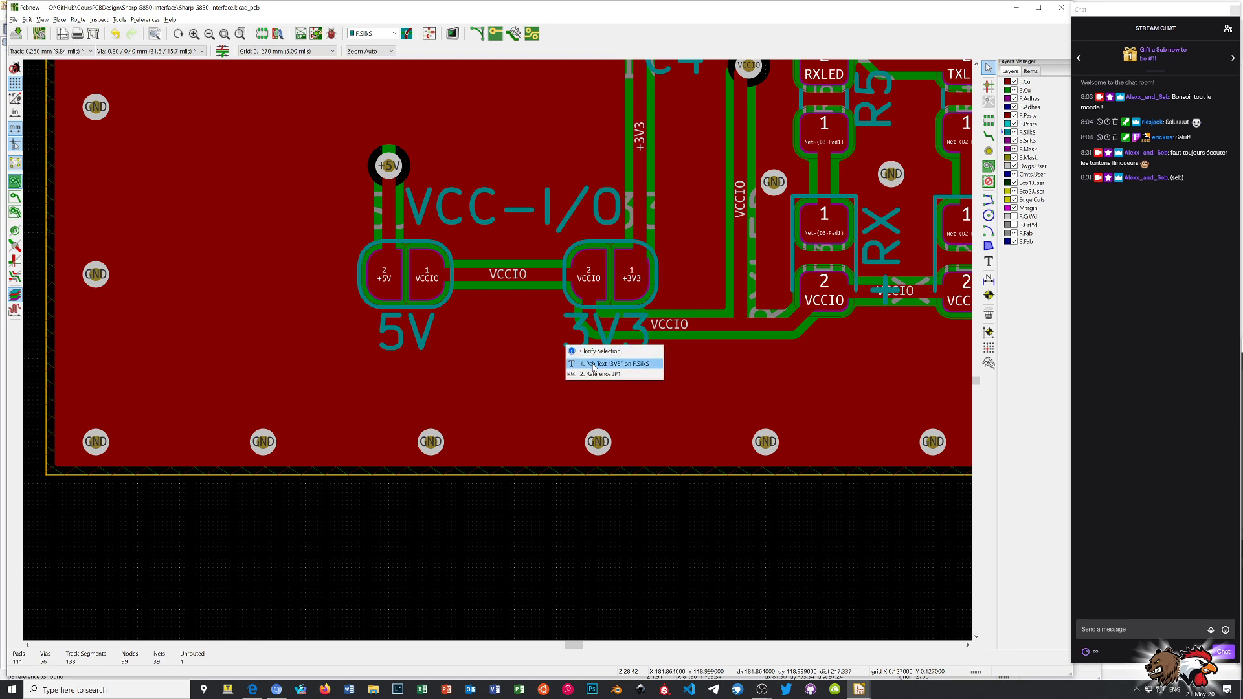
left_click(592, 364)
key("m")
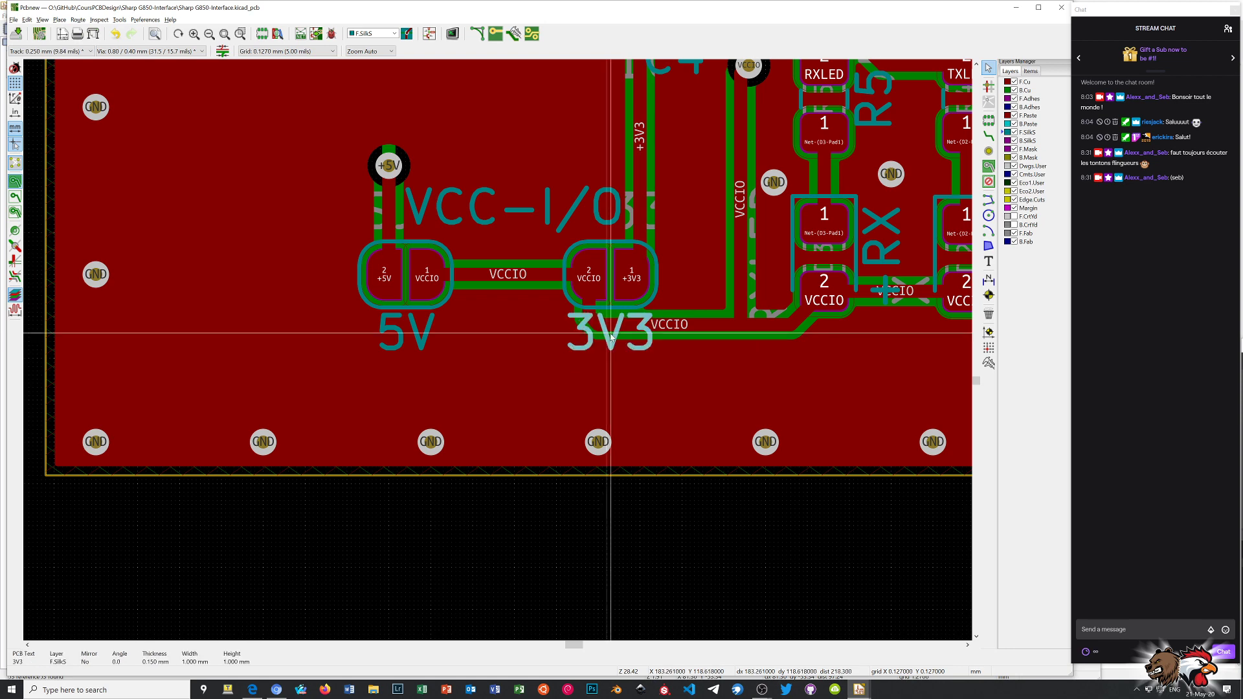
left_click(612, 336)
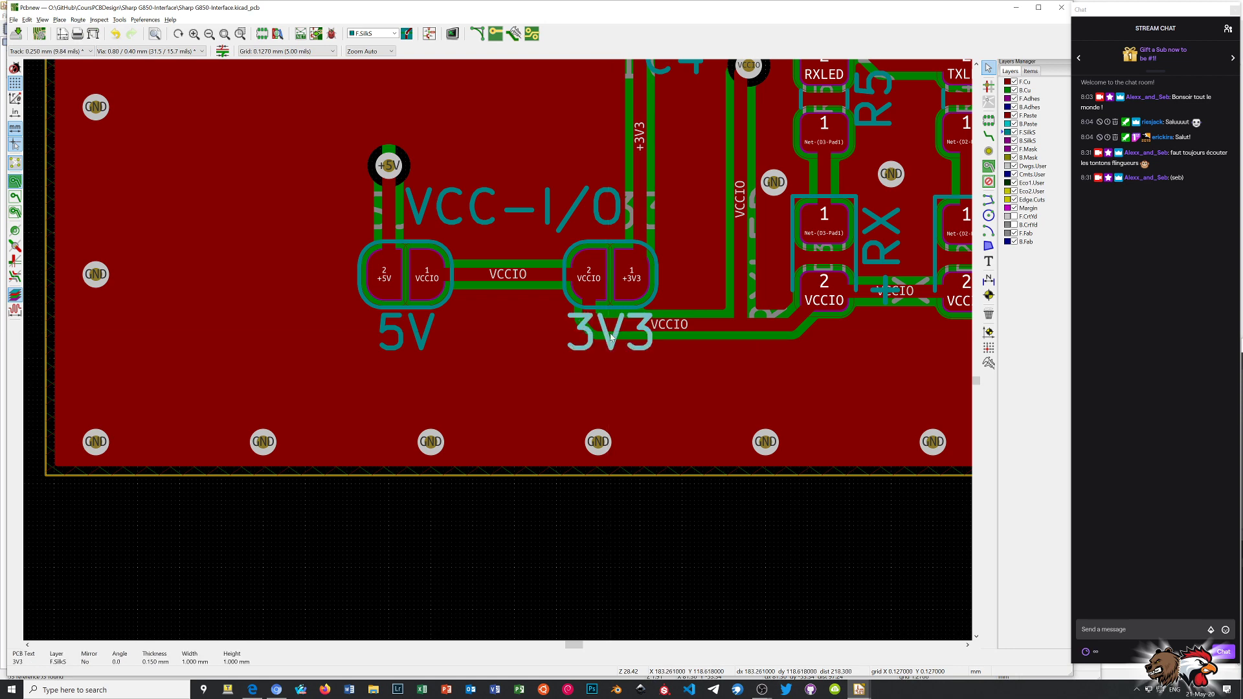
- Reposition the "5V" silkscreen text so it sits centred below the solder jumper connected to +5V
left_click(415, 331)
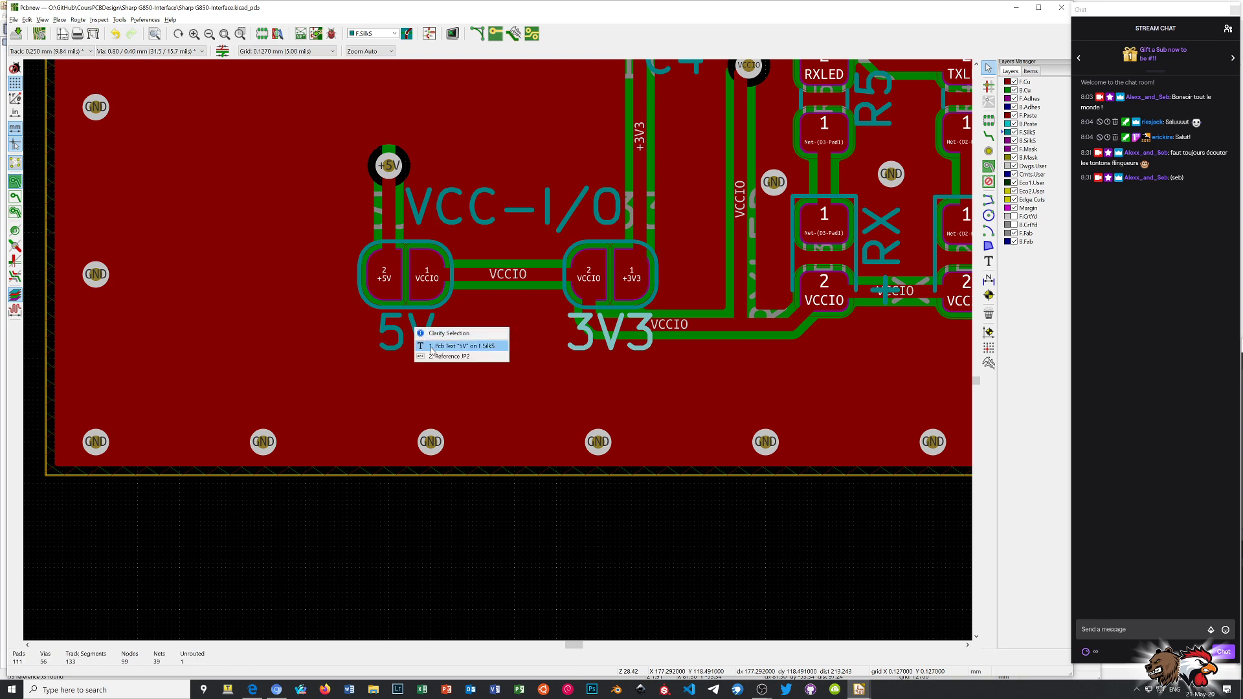
left_click(432, 347)
key("m")
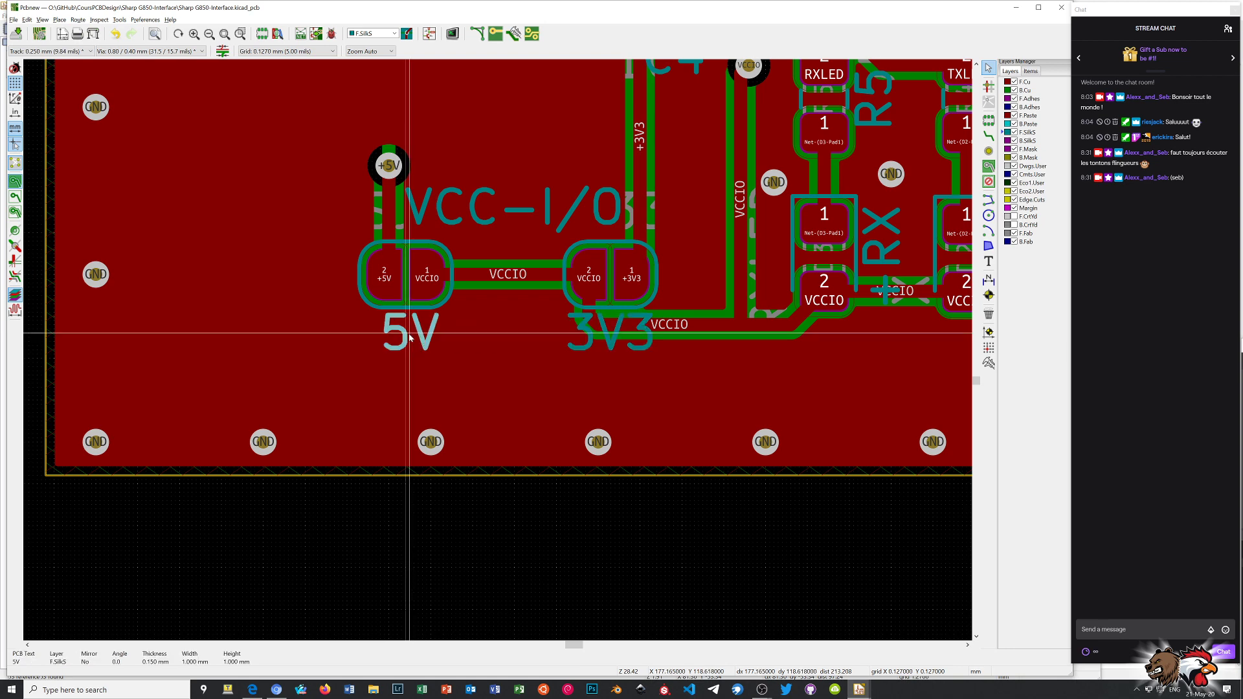
left_click(404, 334)
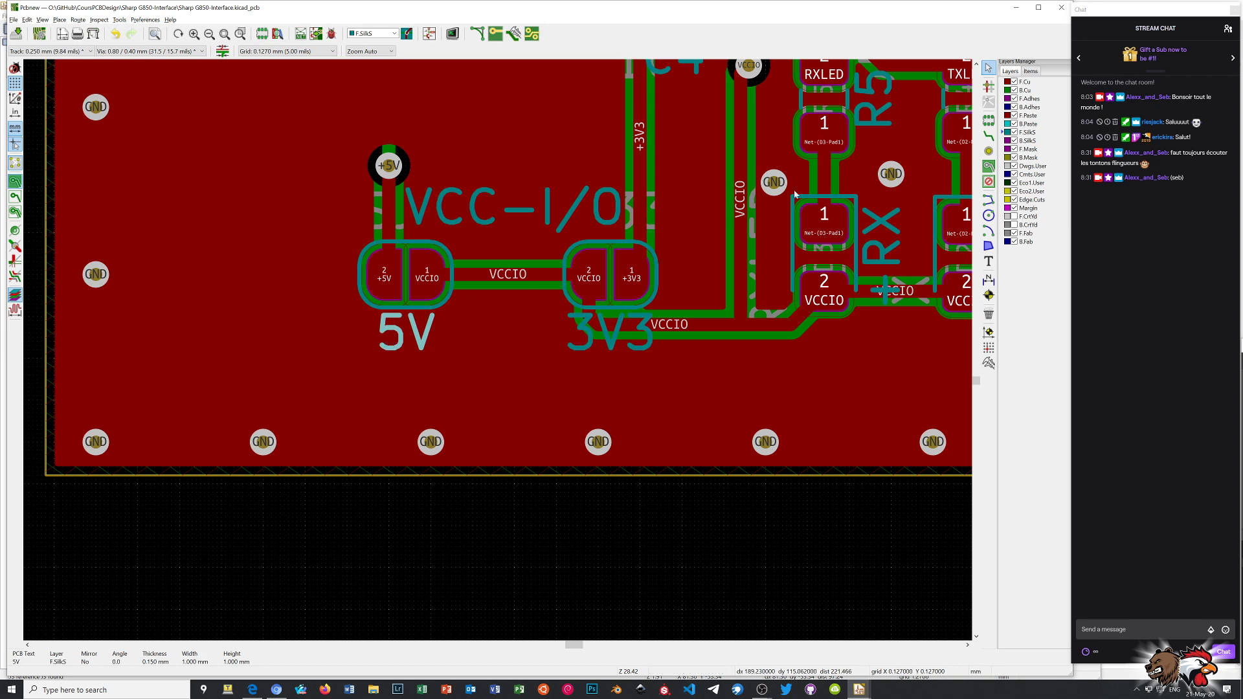
- Set the line thickness of the "VCC-I/O" silkscreen text to 0.2 mm and save the board
double_click(548, 212)
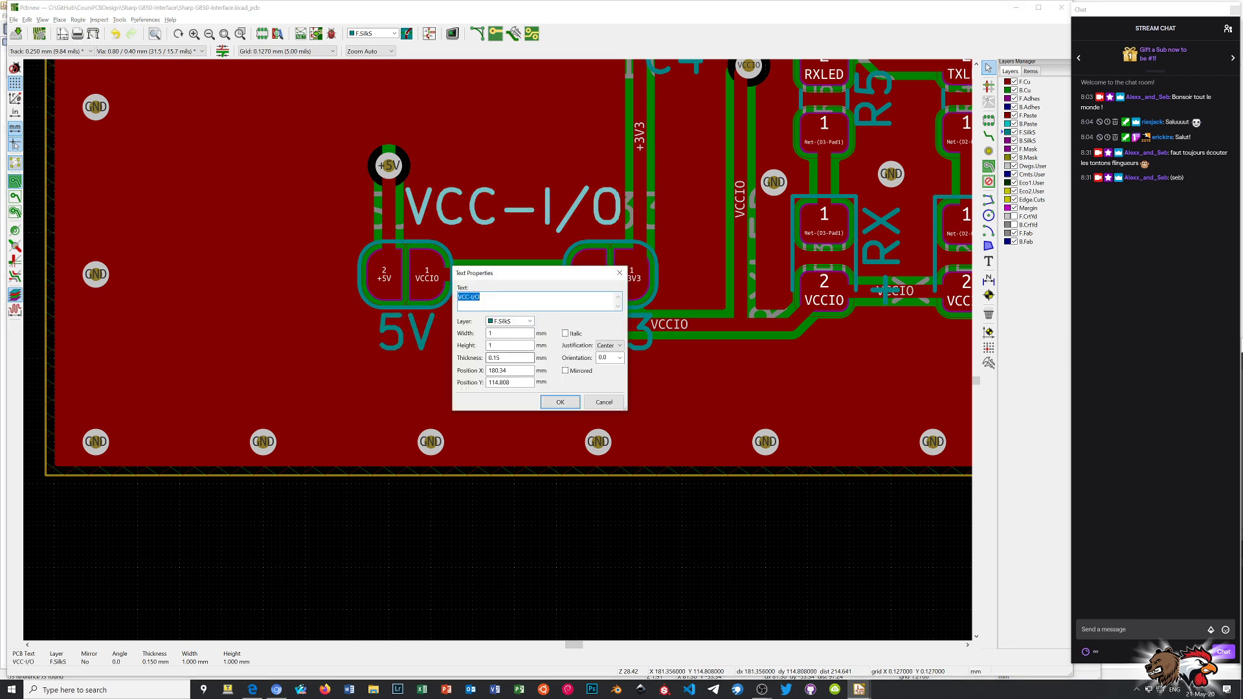
left_click_drag(501, 358, 493, 358)
type("2")
left_click(560, 402)
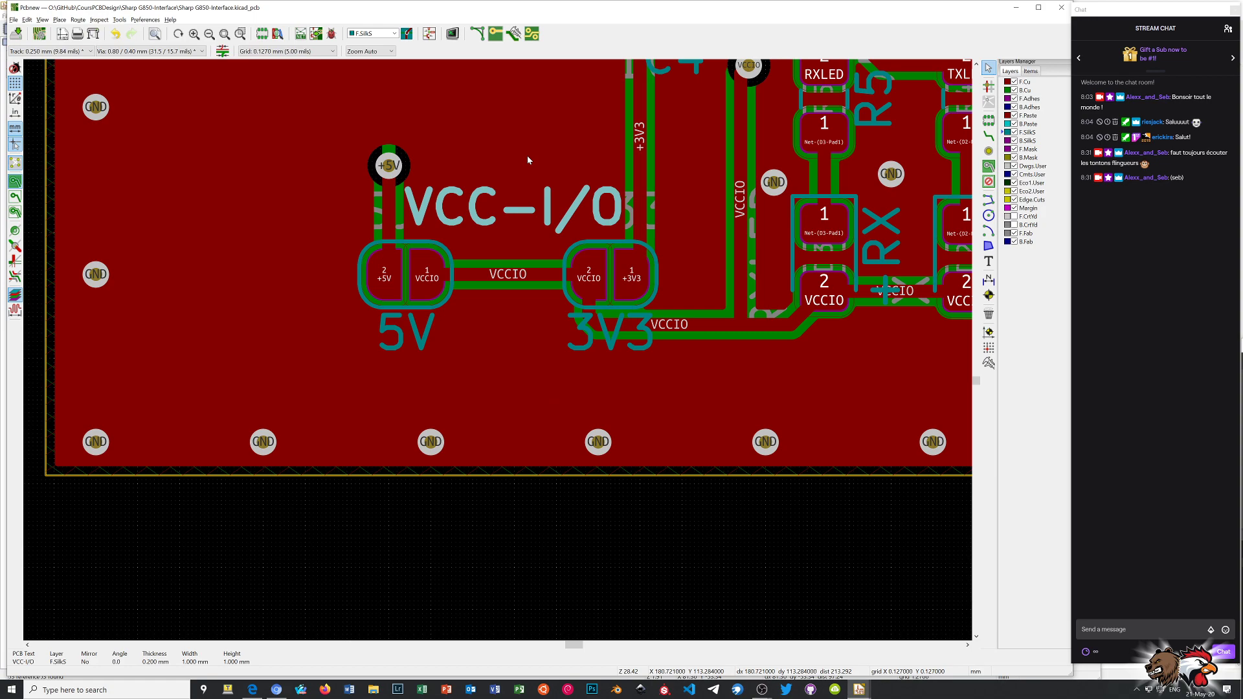
left_click(17, 33)
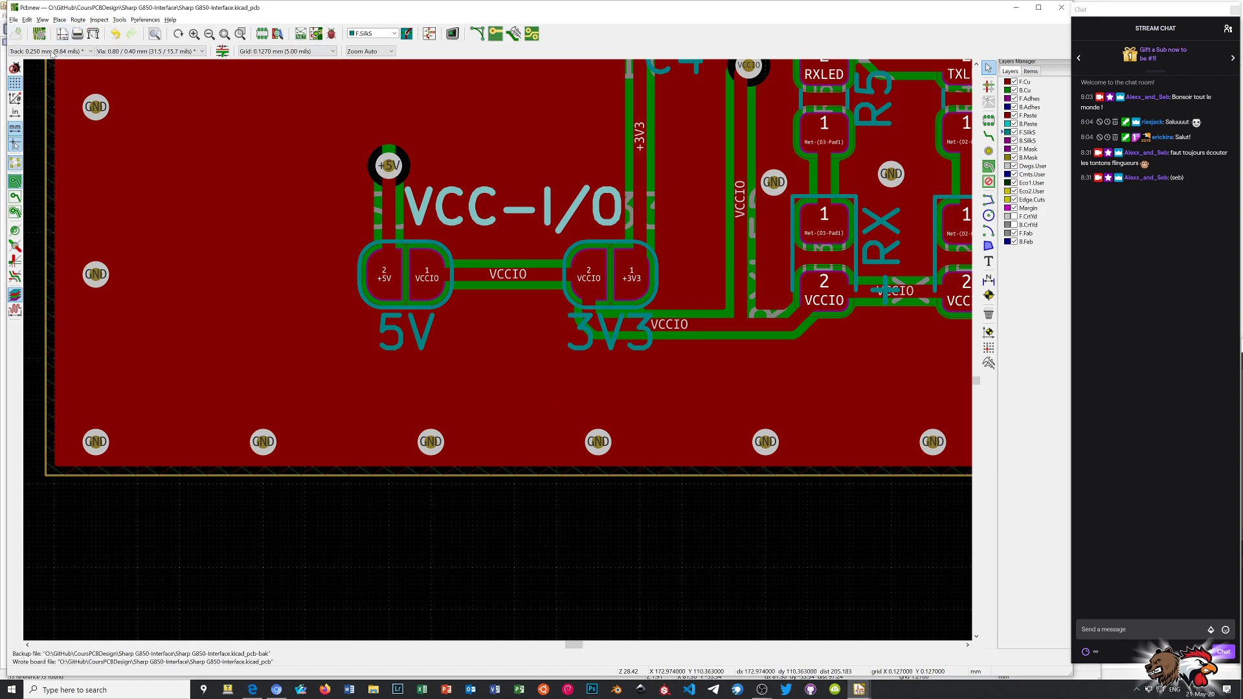
- Examine the board's front silkscreen labels up close in the 3D viewer, tilting the board, and close the viewer
key("alt+3")
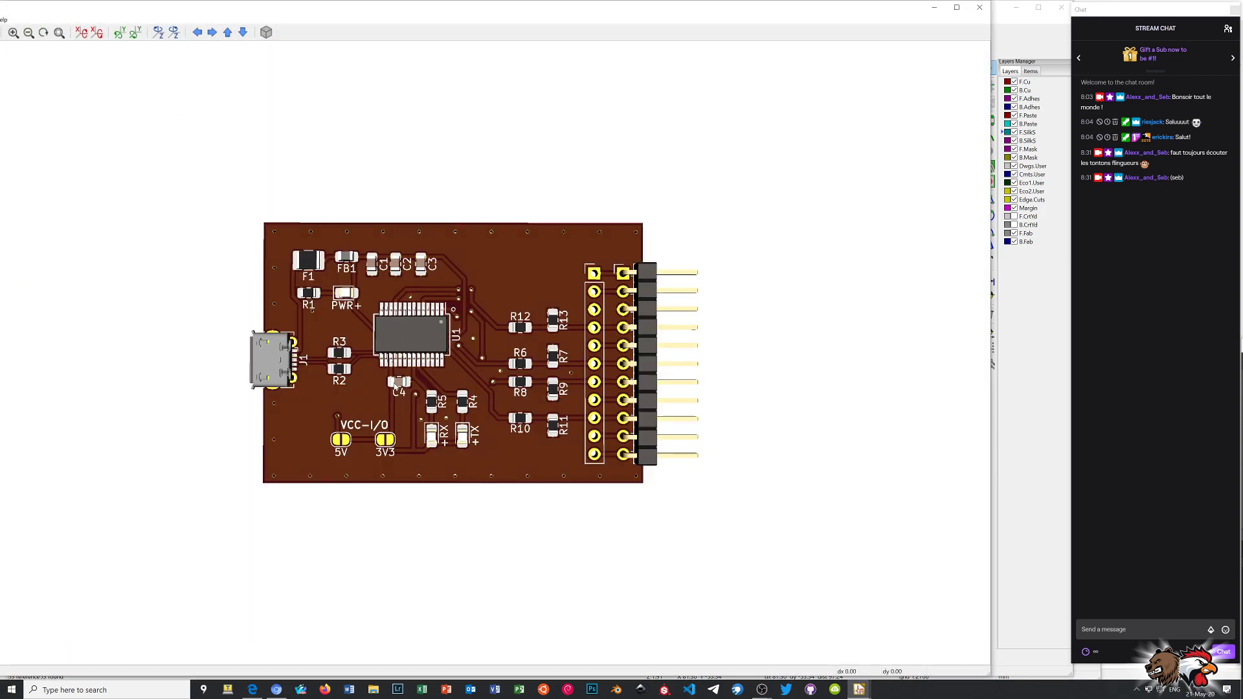
scroll(404, 331, "up", 5)
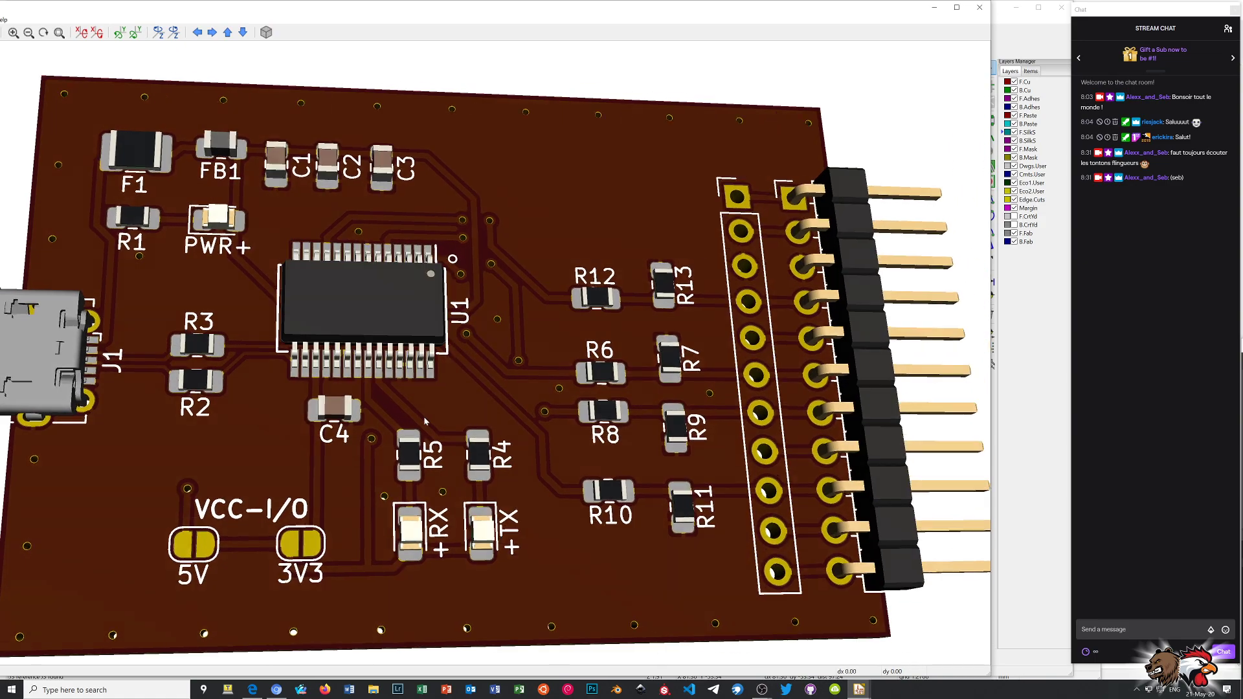
left_click_drag(441, 407, 300, 458)
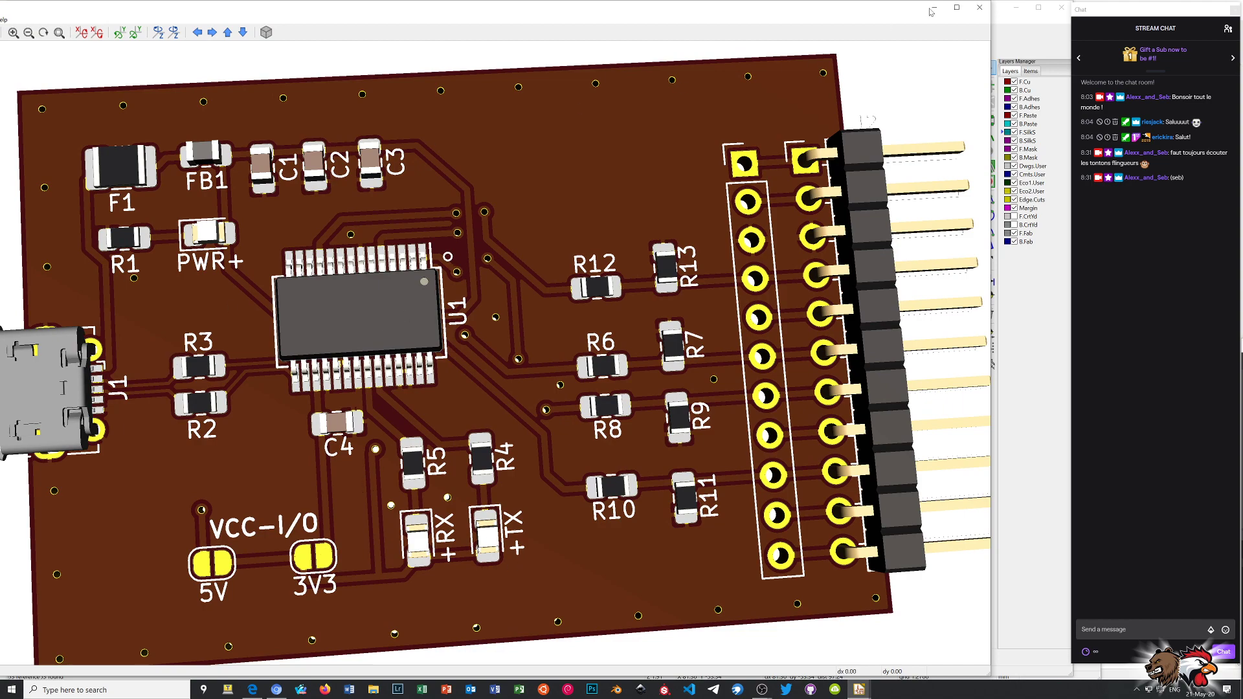
left_click(979, 8)
- Add the front silkscreen text "Interface USB pour Sharp PC-G850" along the board's upper edge above F1 and C1 to C3, and end text placement
scroll(499, 355, "down", 5)
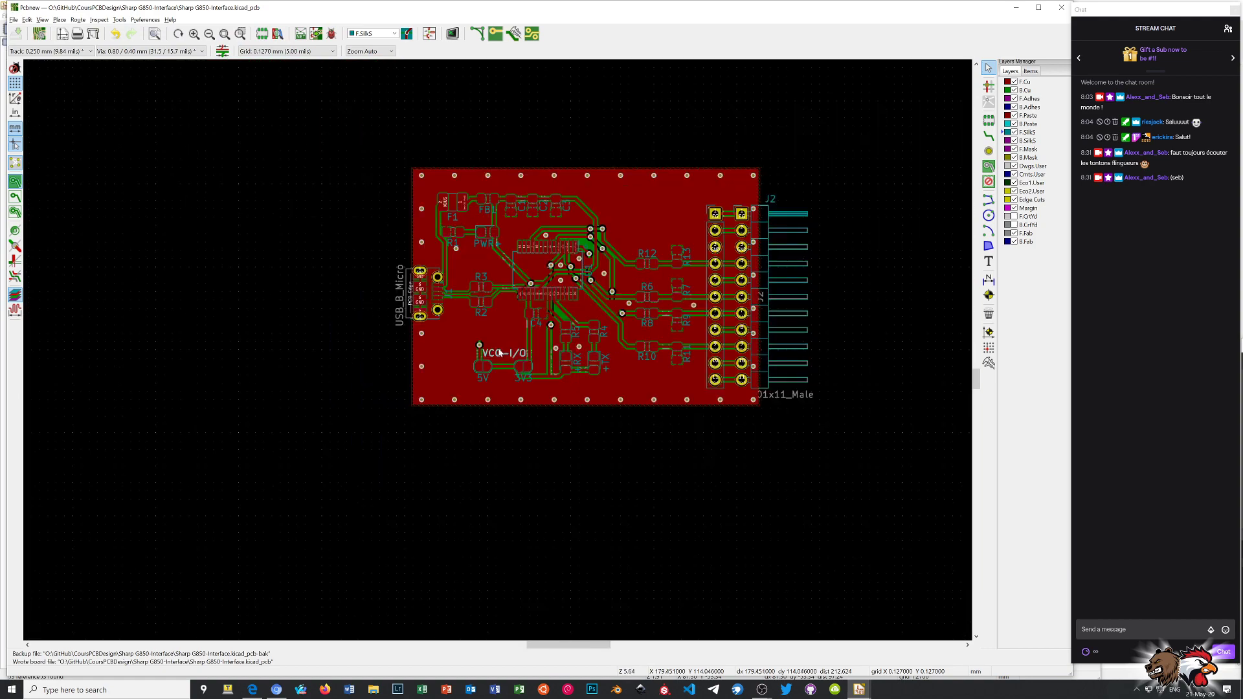
scroll(499, 355, "up", 3)
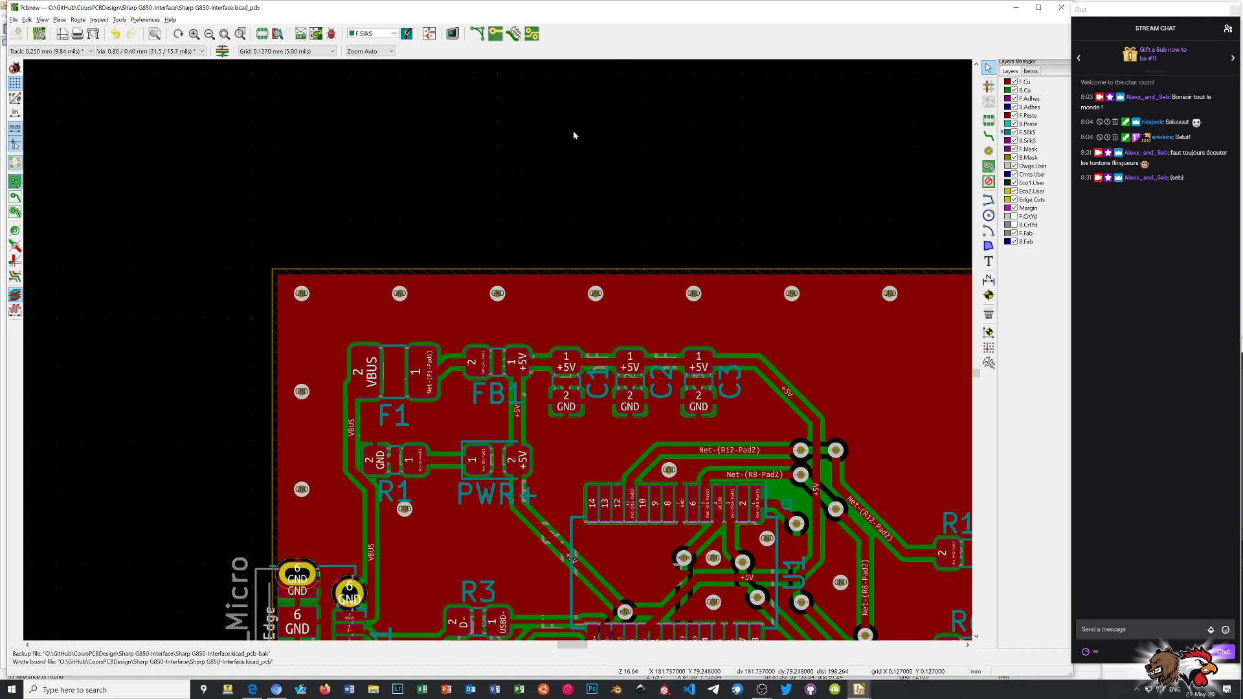
left_click(989, 261)
left_click(366, 325)
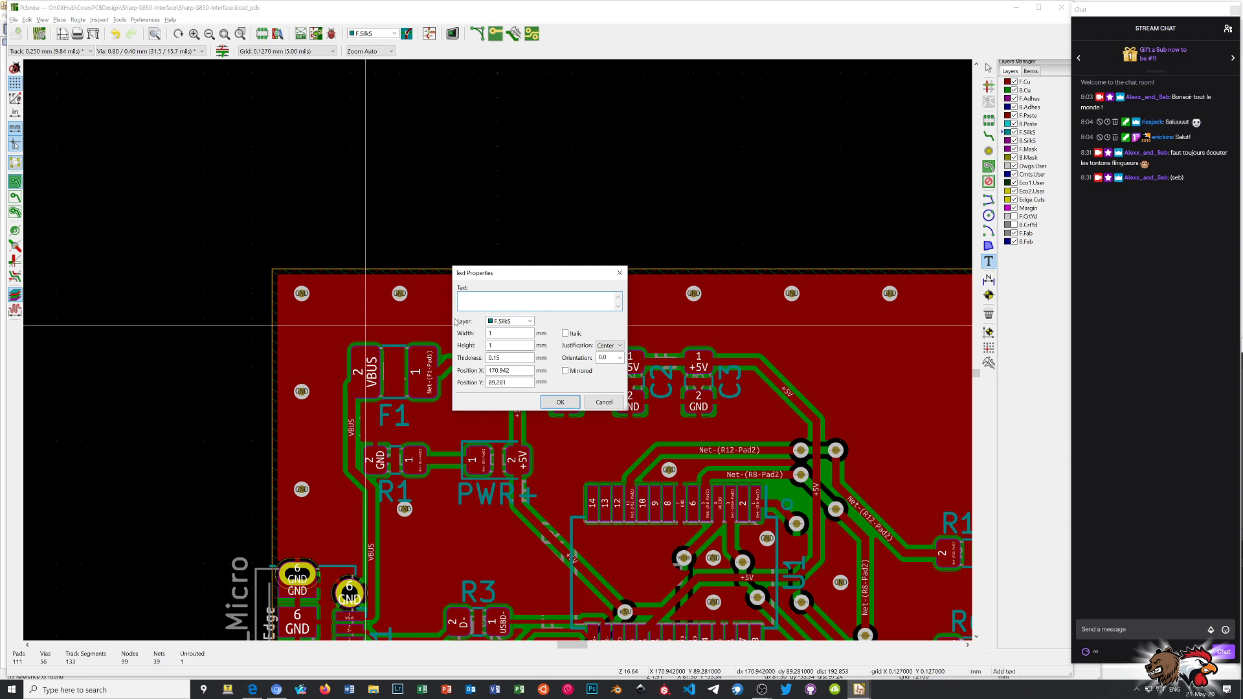
type("Interfa")
type("ce USB pour Sharp PC-G850")
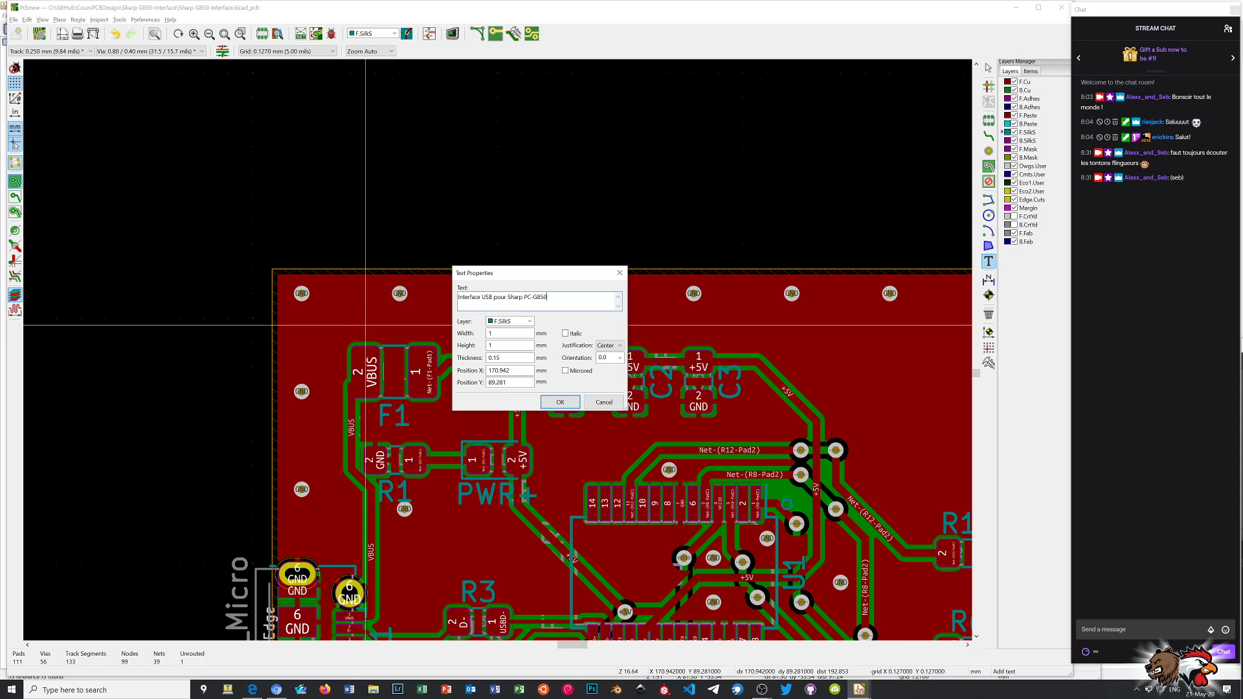
left_click(558, 402)
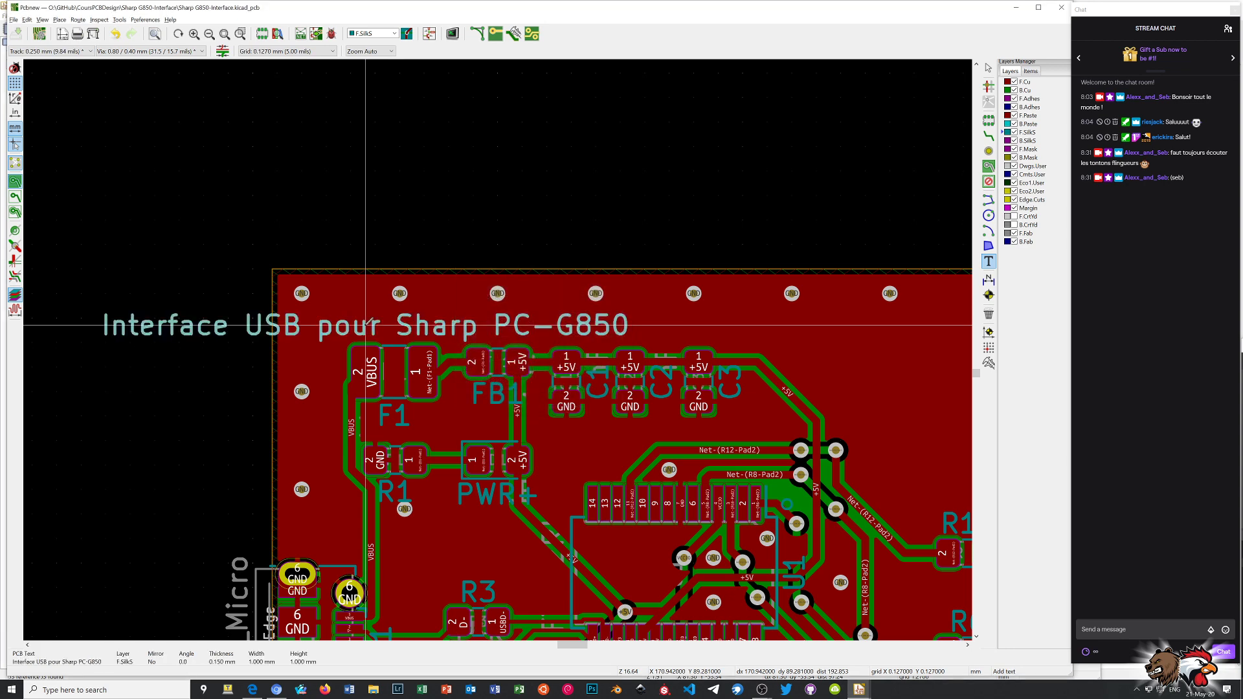
left_click(557, 321)
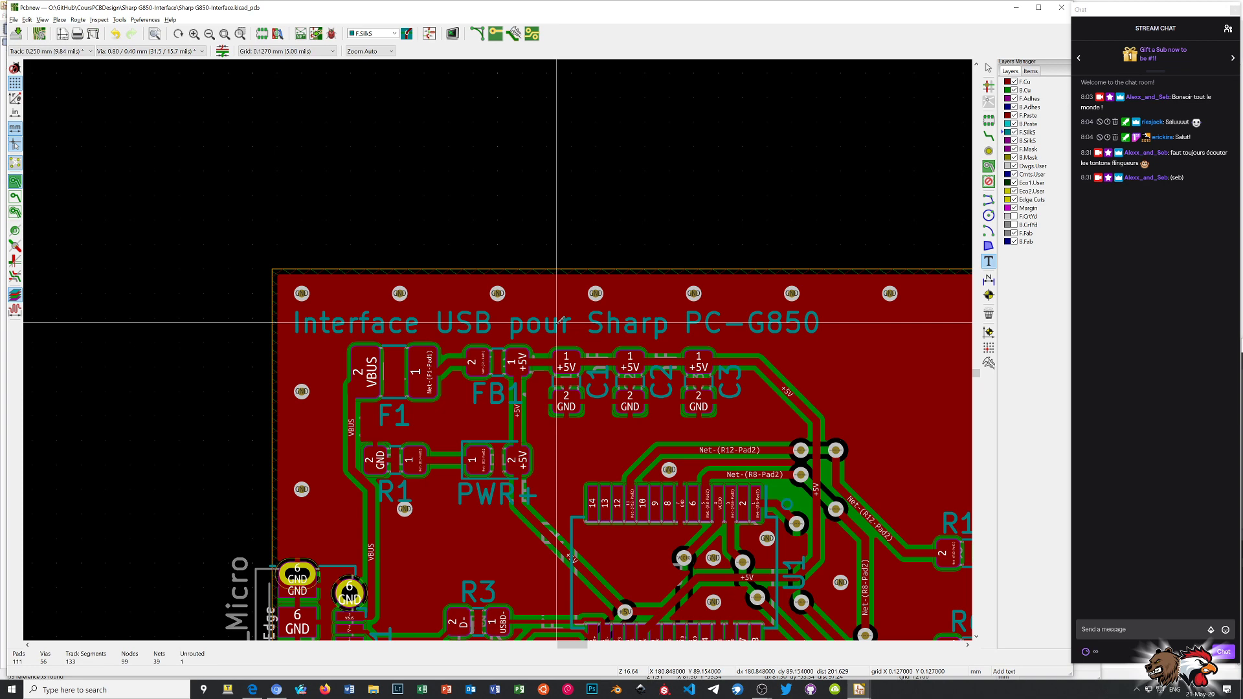
scroll(557, 322, "up", 2)
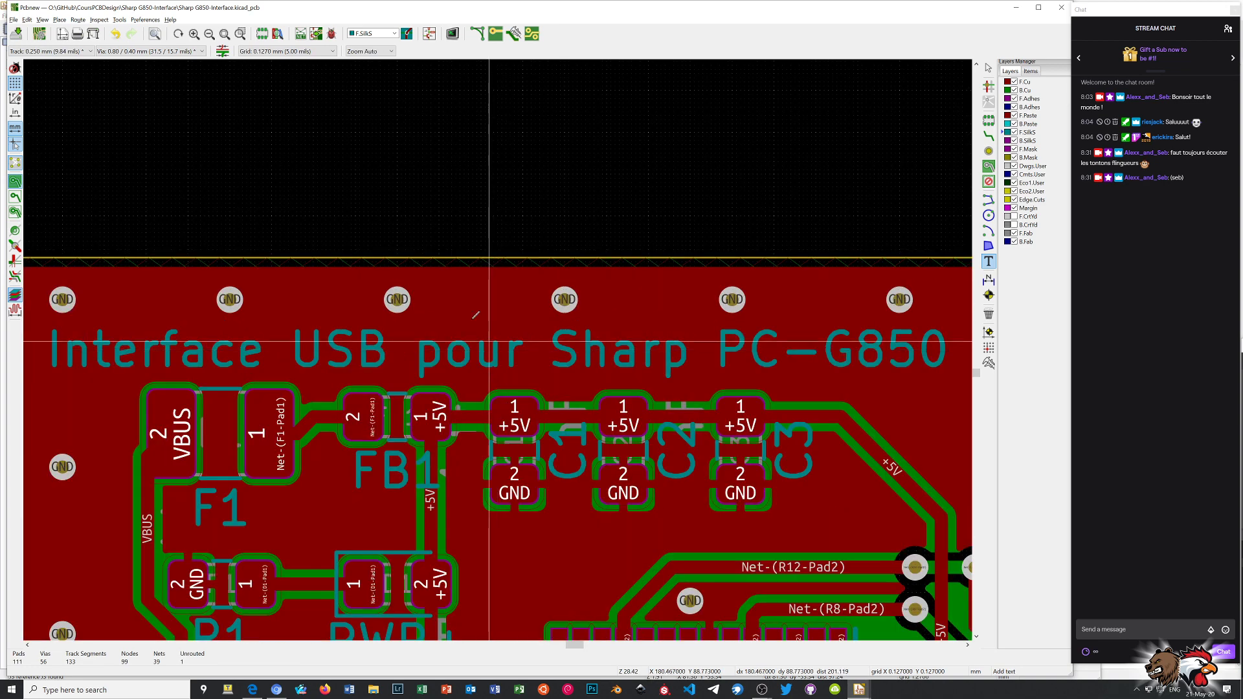
right_click(472, 263)
left_click(501, 269)
- Set the "Interface USB pour Sharp PC-G850" text to 1.2 mm width, 1.2 mm height and 0.2 mm thickness
left_click(458, 367)
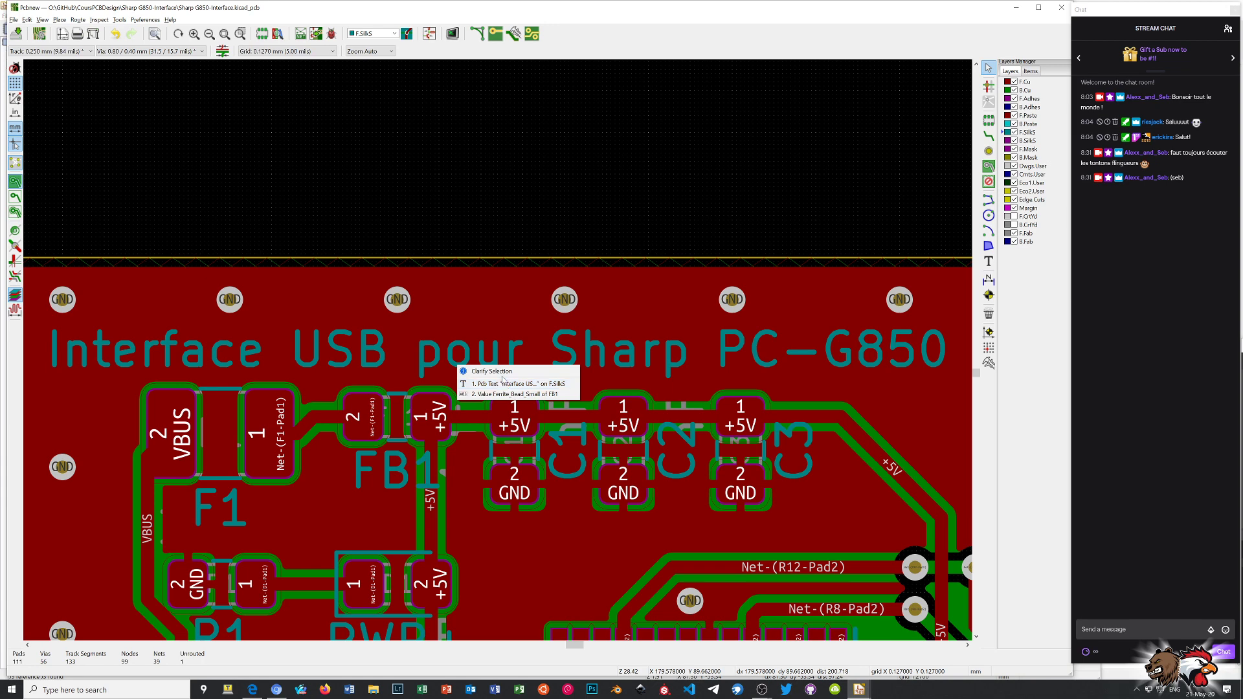
left_click(498, 388)
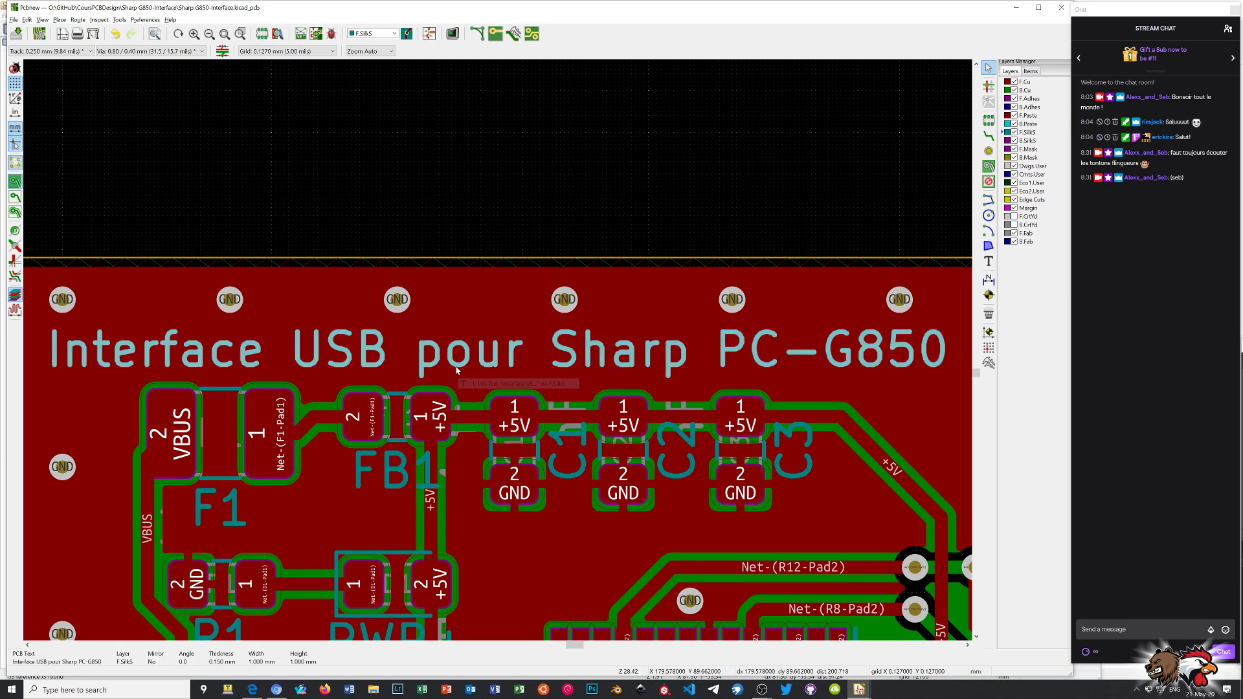
left_click(457, 367)
left_click(493, 393)
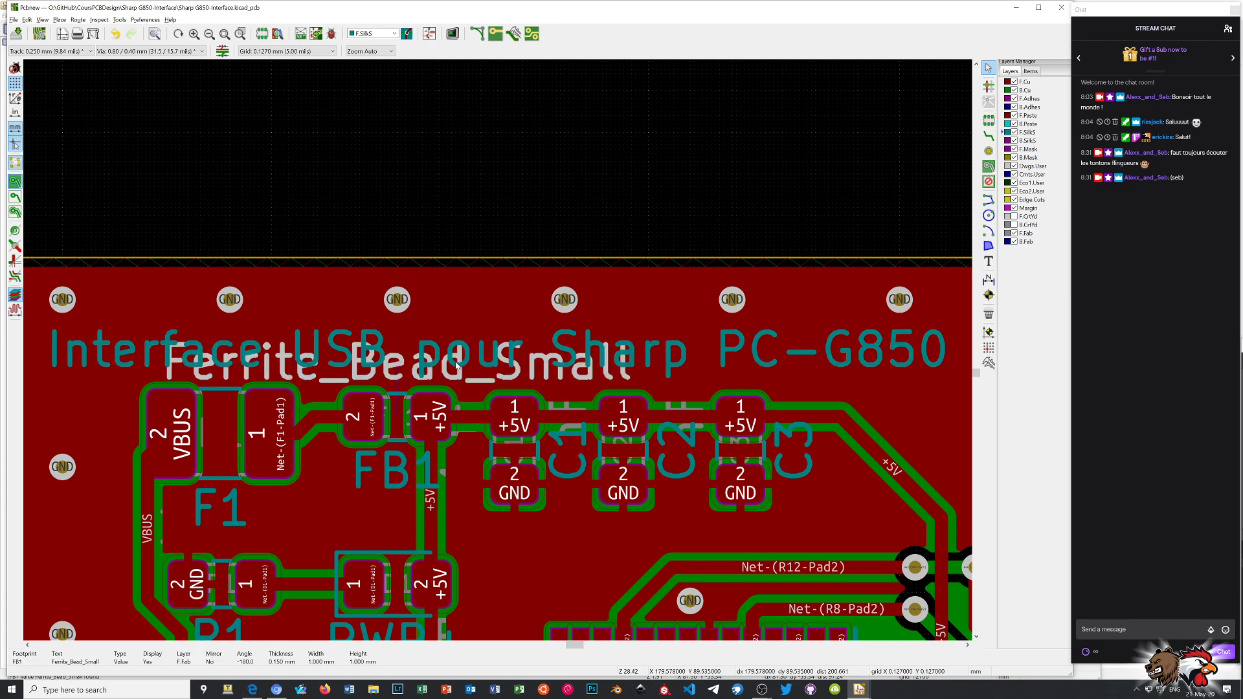
left_click(457, 365)
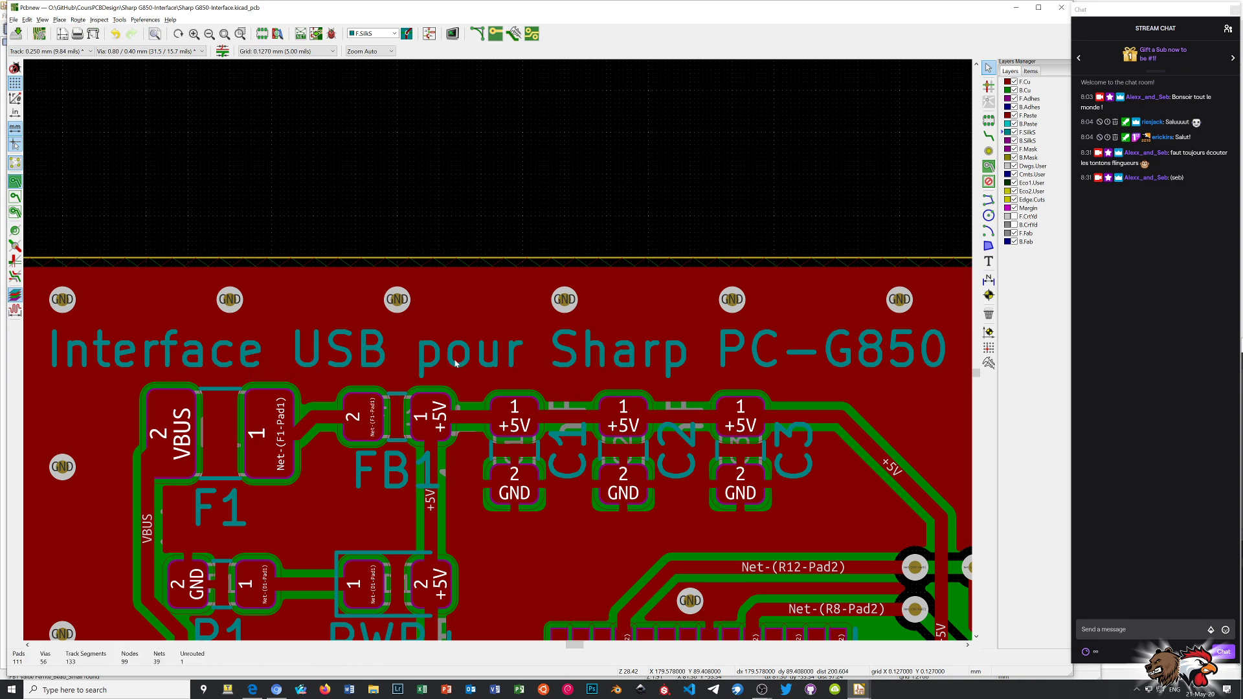
left_click(480, 378)
right_click(455, 363)
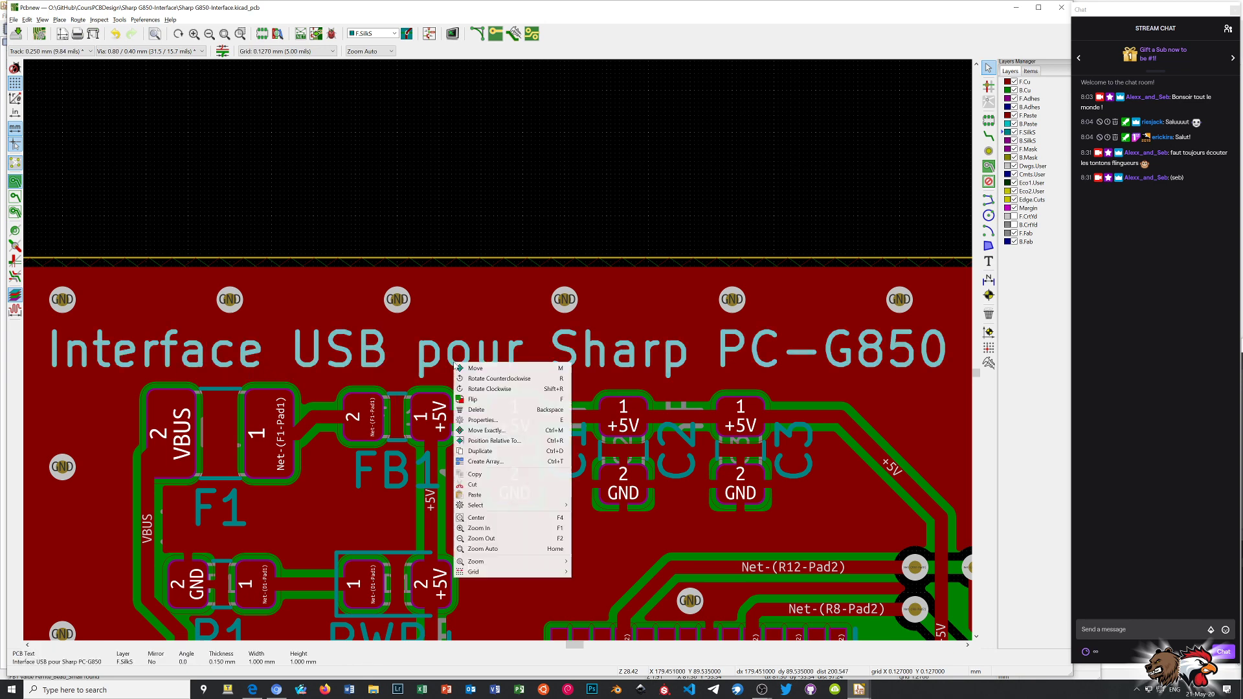
left_click(482, 420)
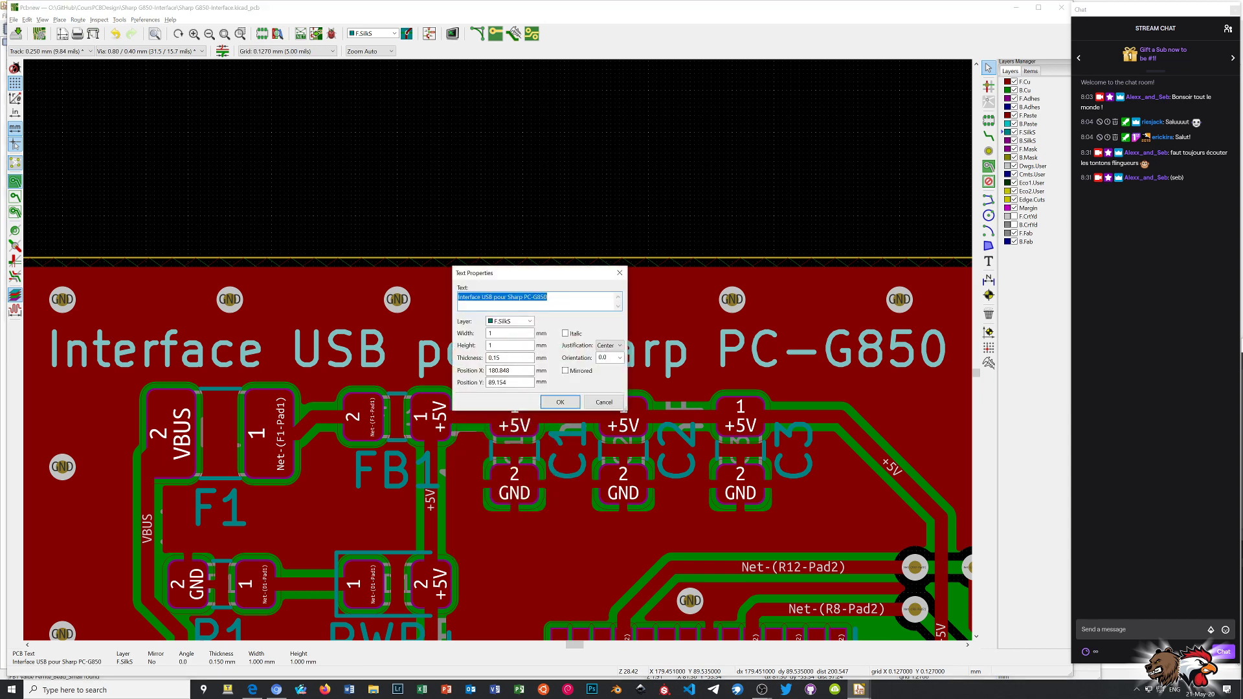
left_click_drag(502, 357, 491, 358)
type("2")
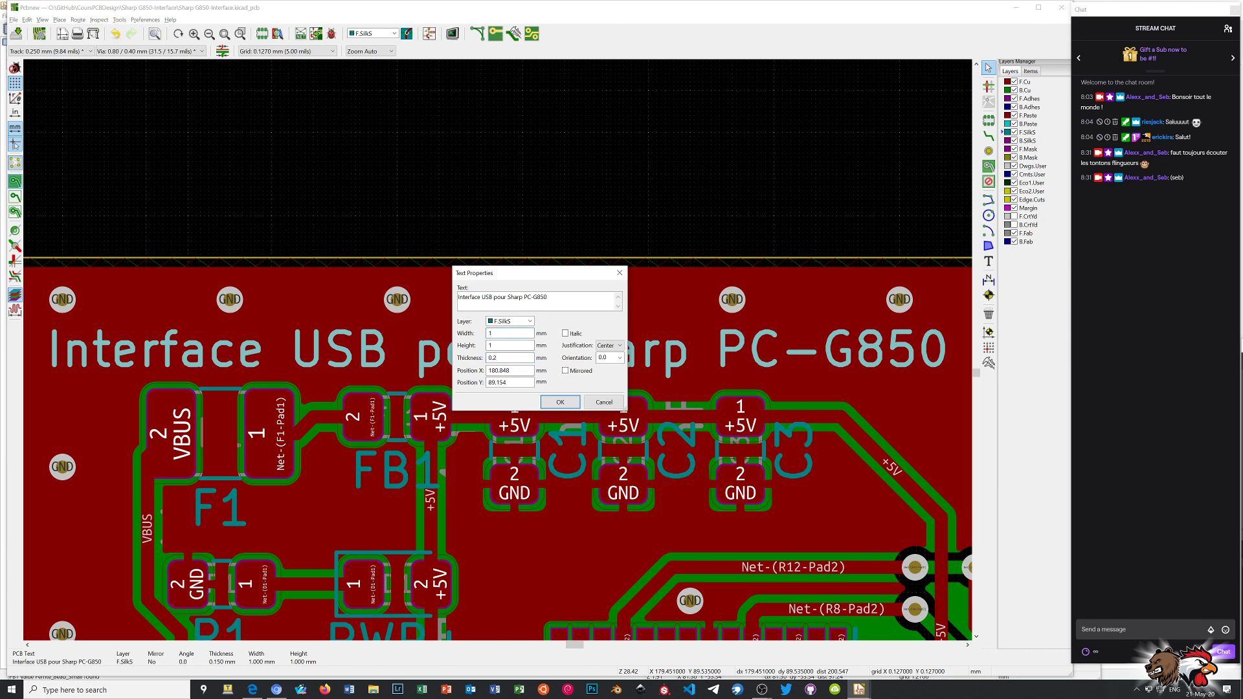
type(".2")
left_click(497, 345)
type(".2")
left_click(561, 402)
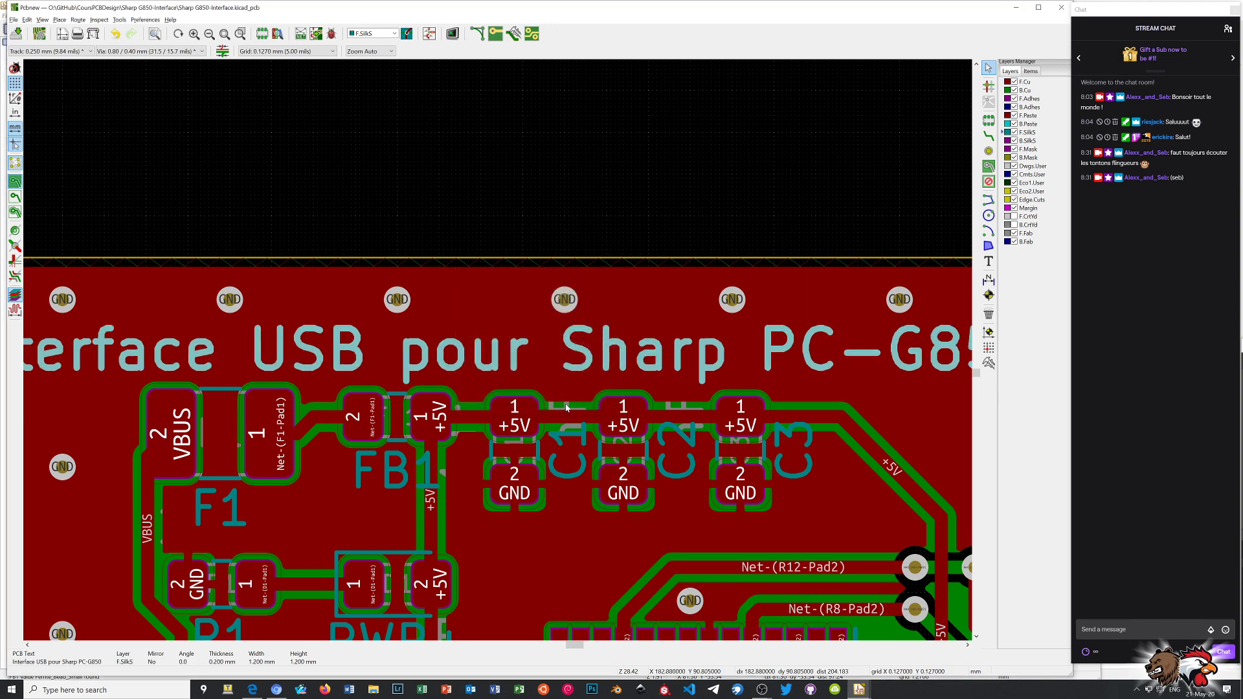
- Move the enlarged title text right so it lies fully inside the board outline along the upper edge
scroll(498, 353, "down", 3)
left_click(441, 331)
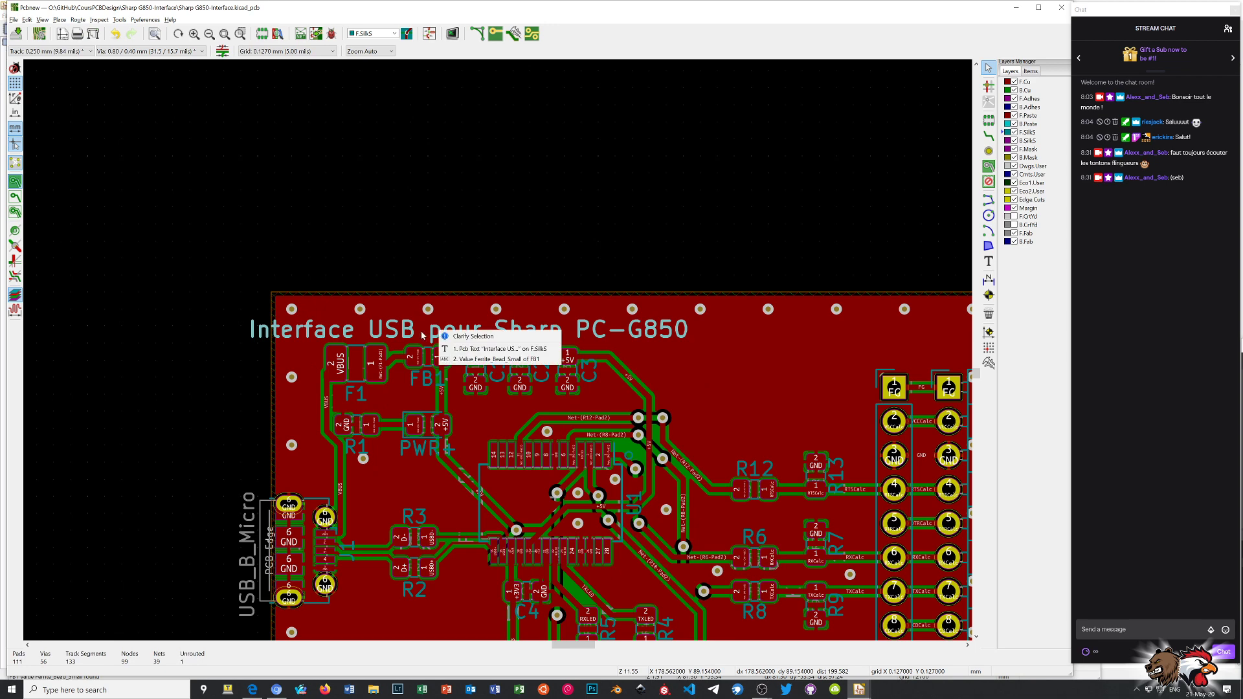
left_click(468, 350)
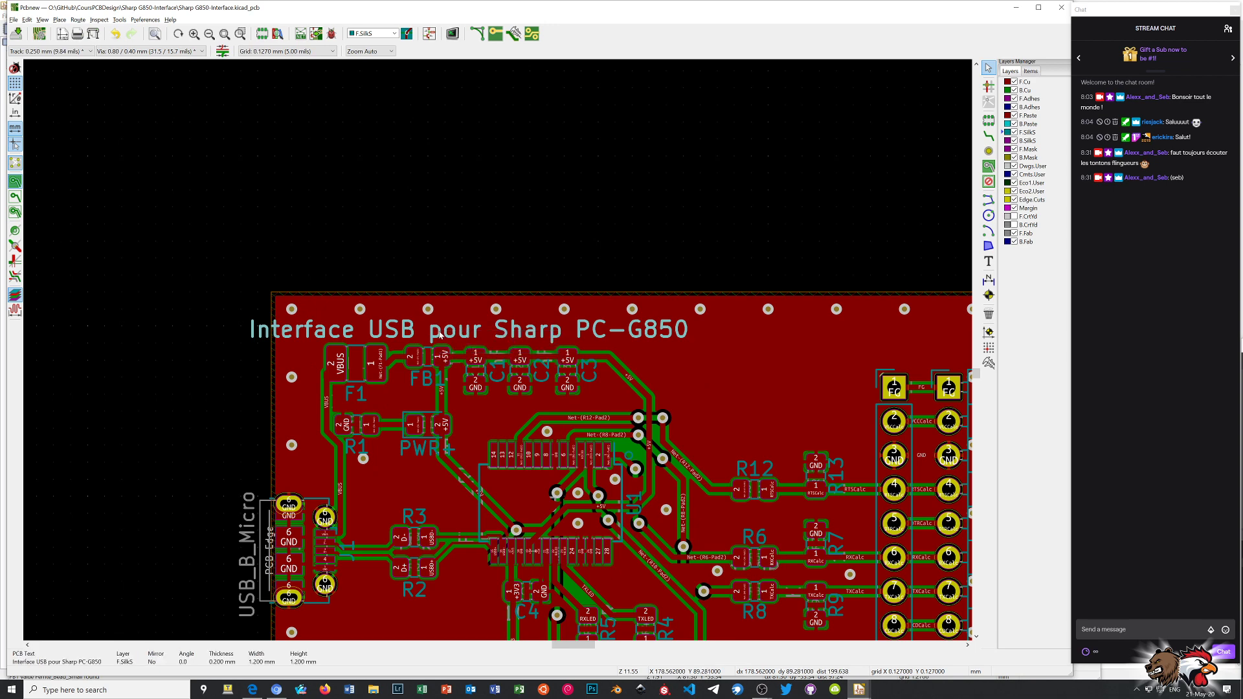
left_click_drag(469, 332, 507, 334)
scroll(507, 334, "down", 3)
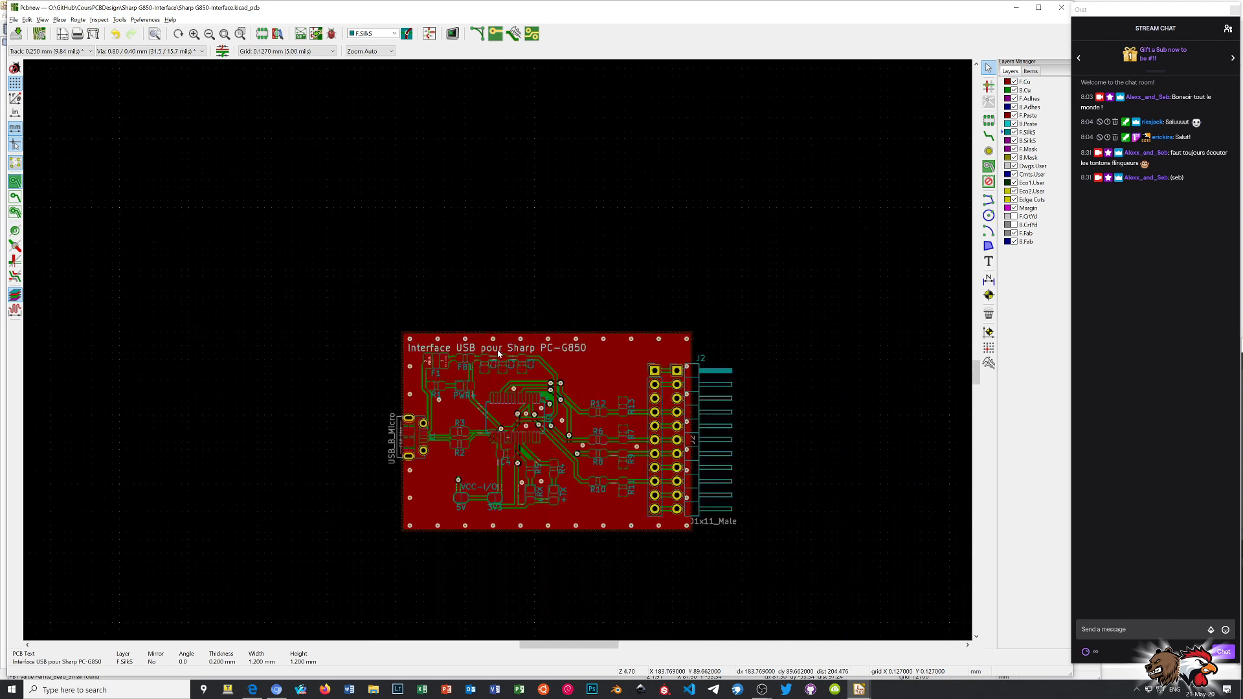
scroll(498, 351, "down", 1)
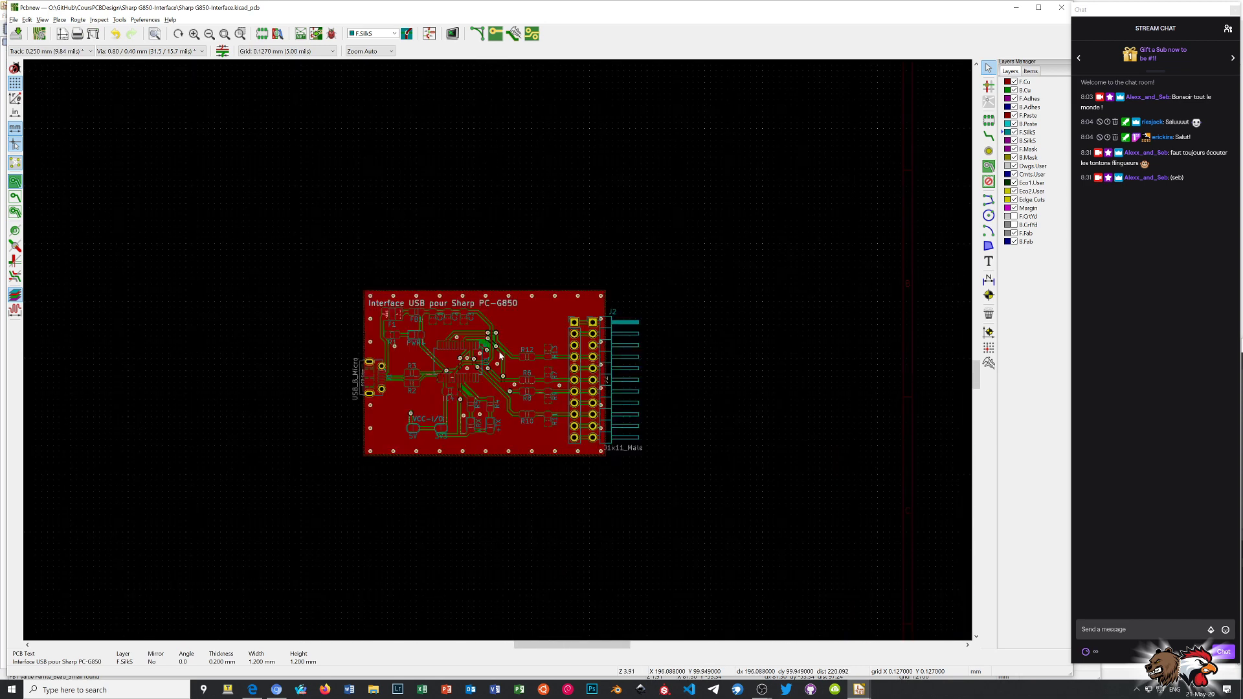
scroll(501, 357, "up", 4)
scroll(501, 357, "up", 3)
scroll(498, 354, "down", 3)
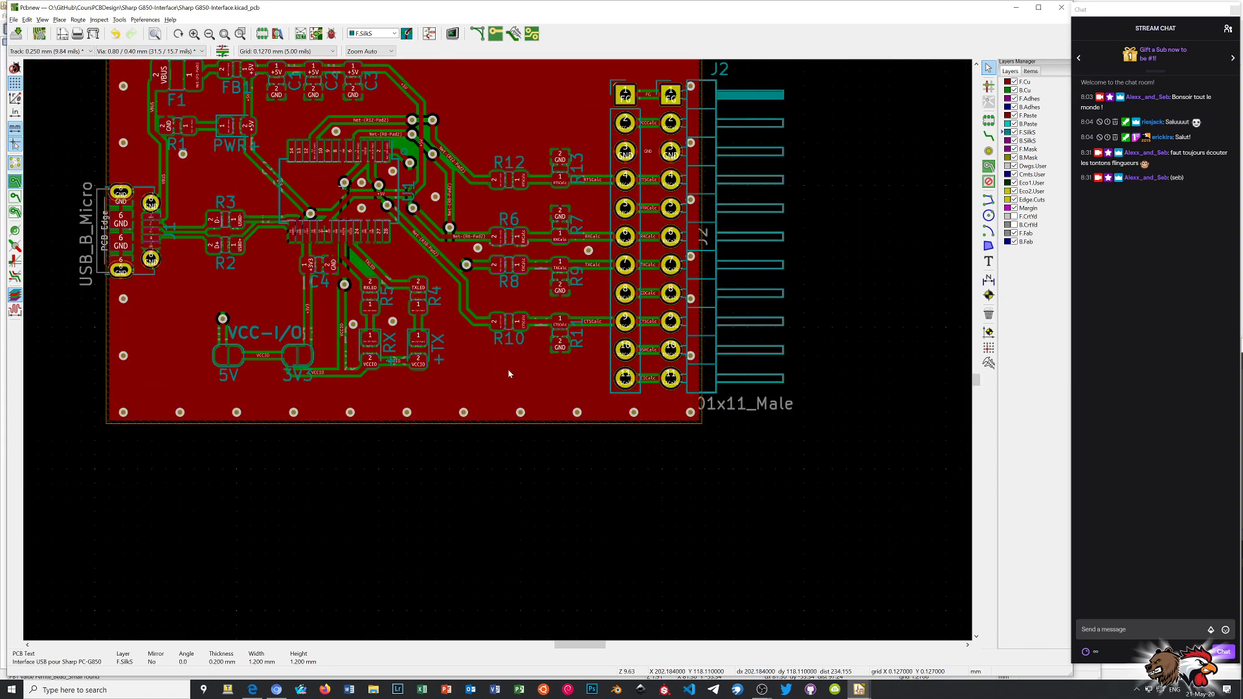
left_click(989, 261)
left_click(449, 394)
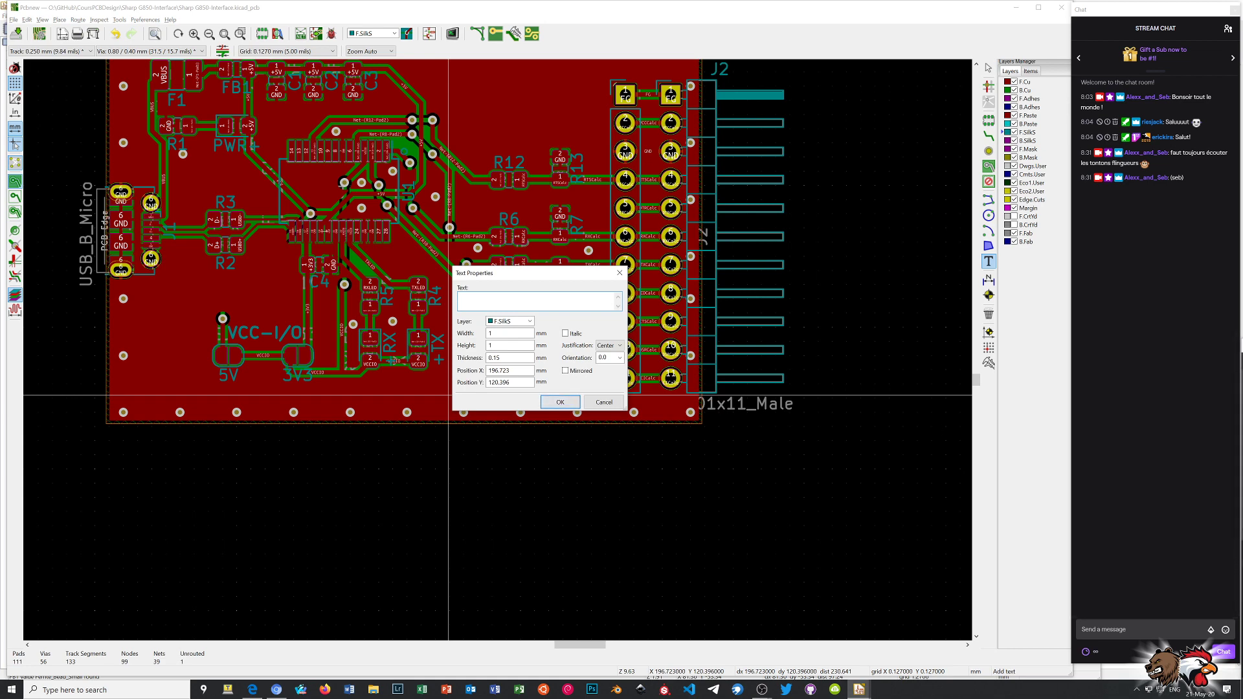
key("alt+Tab")
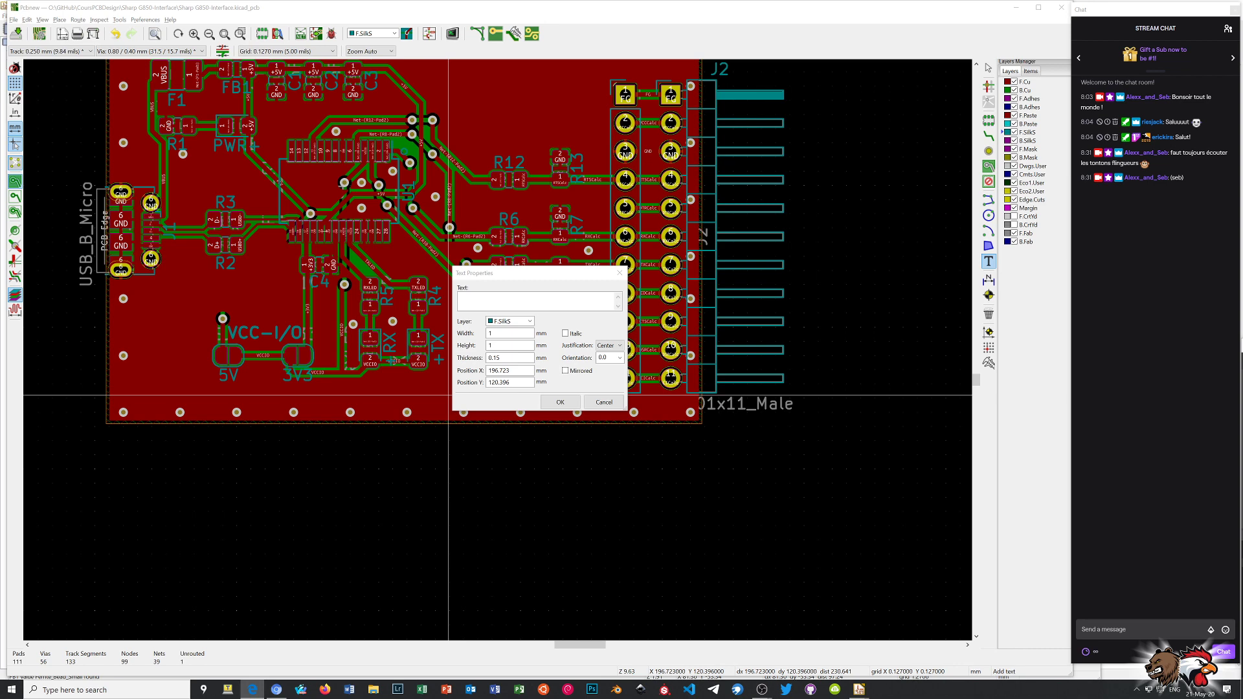
left_click(521, 299)
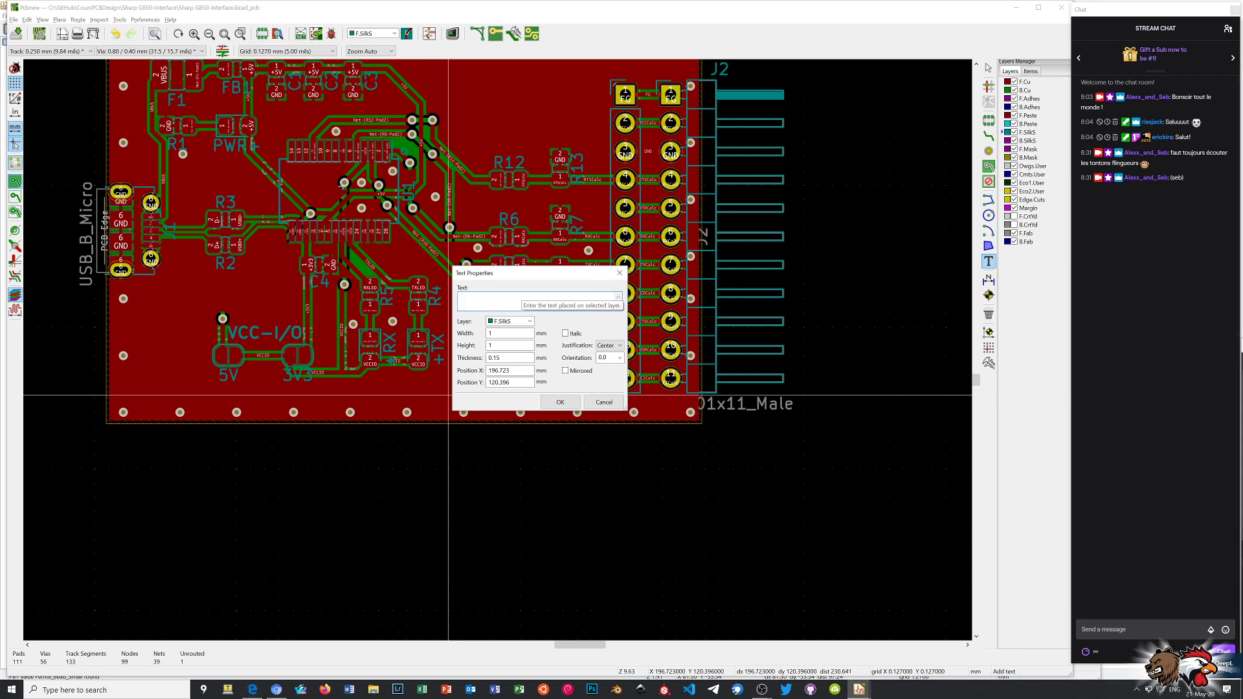
type("https://www.twitch.tv/alexx_and_seb")
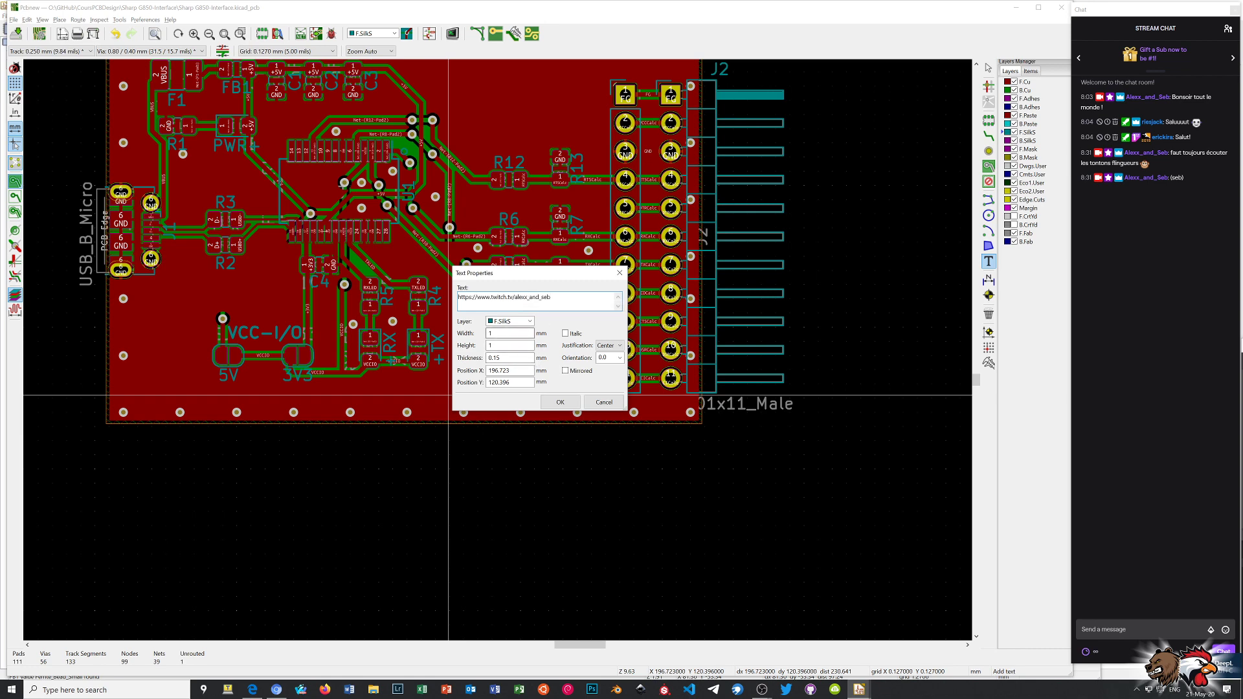
- Set the URL text's width to 0.8 mm, place it along the lower edge below the RX and TX LEDs, and end text placement
left_click(510, 333)
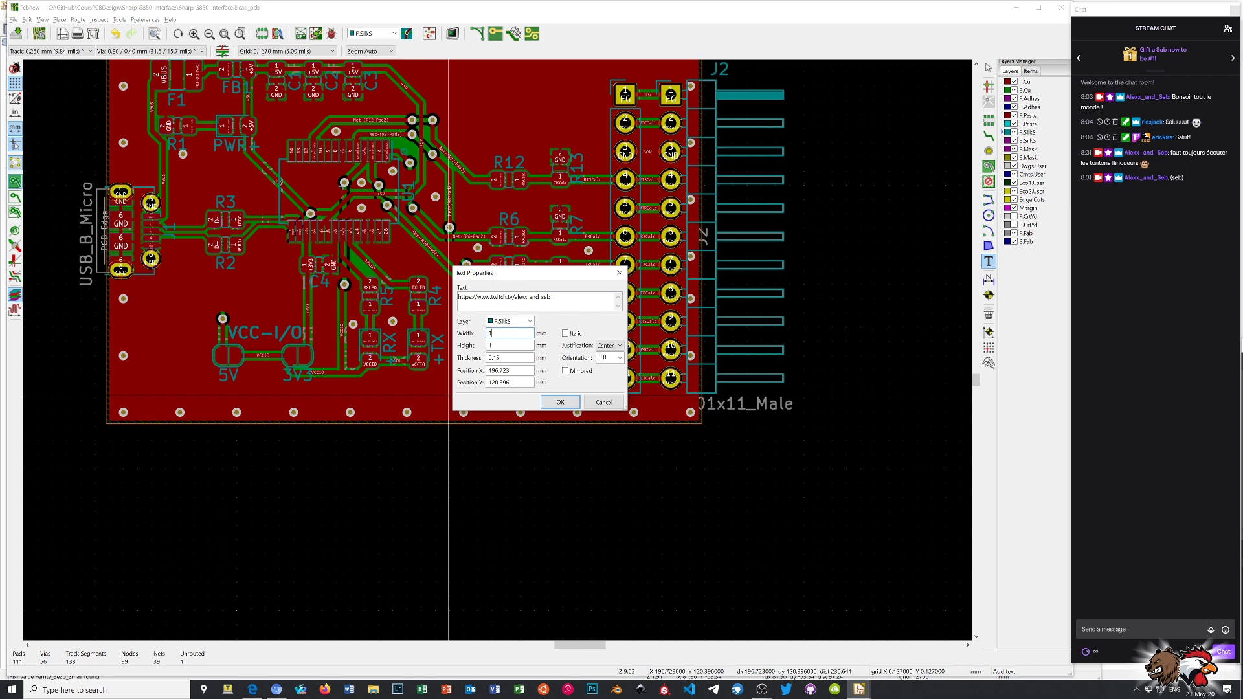
type("0.8")
left_click(560, 402)
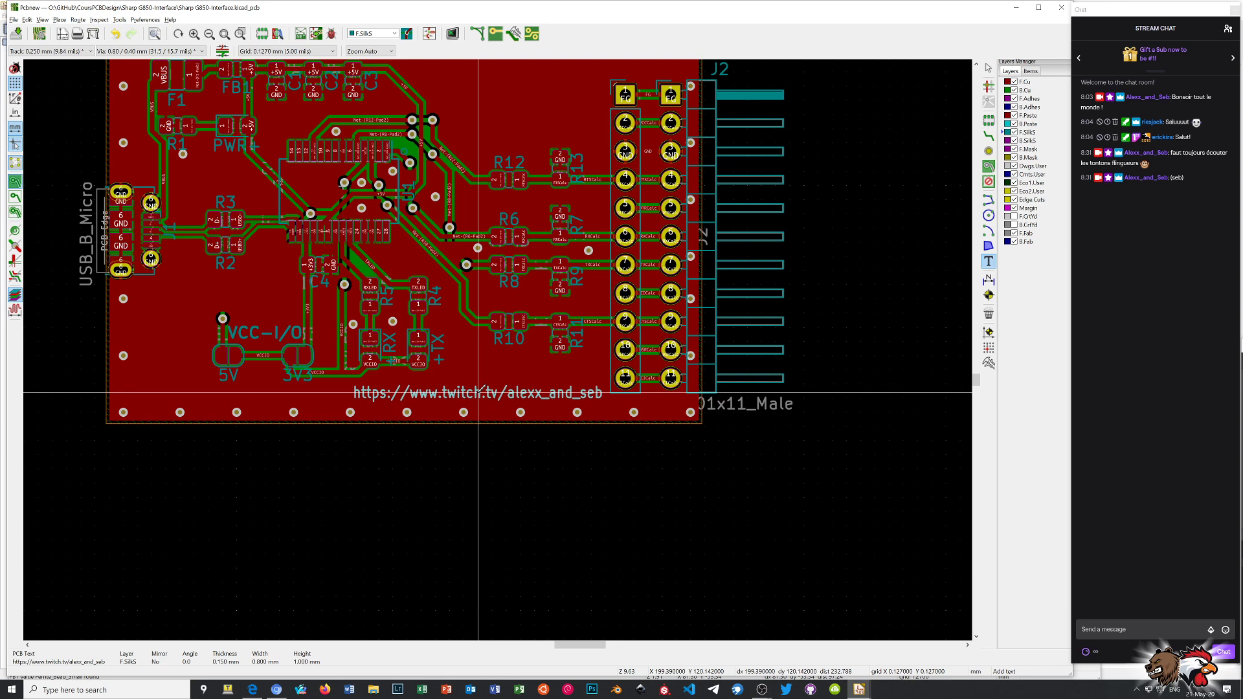
left_click(478, 391)
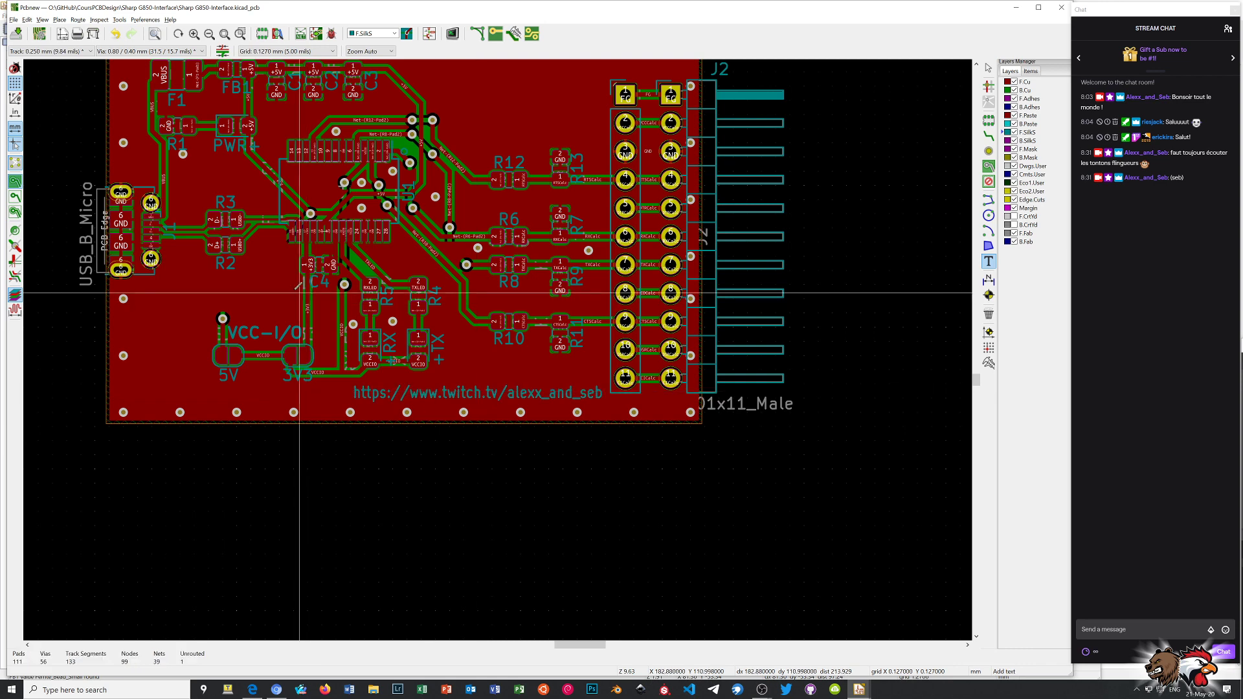
scroll(267, 266, "down", 1)
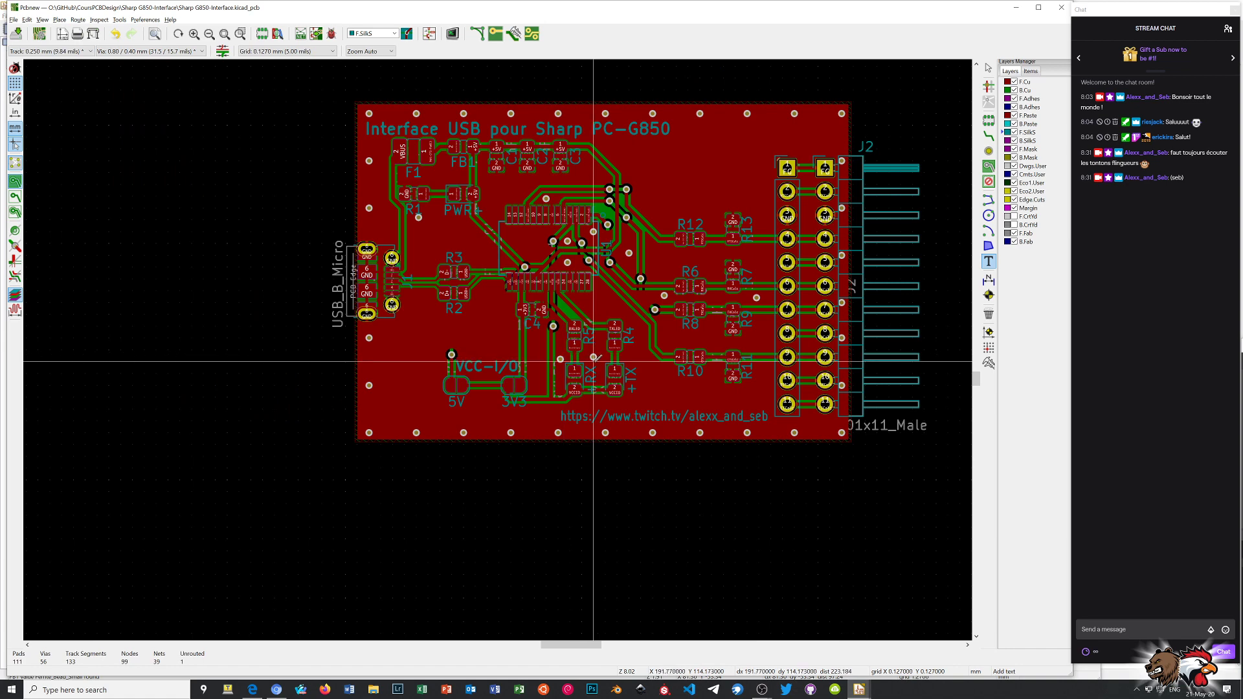
right_click(277, 202)
left_click(302, 208)
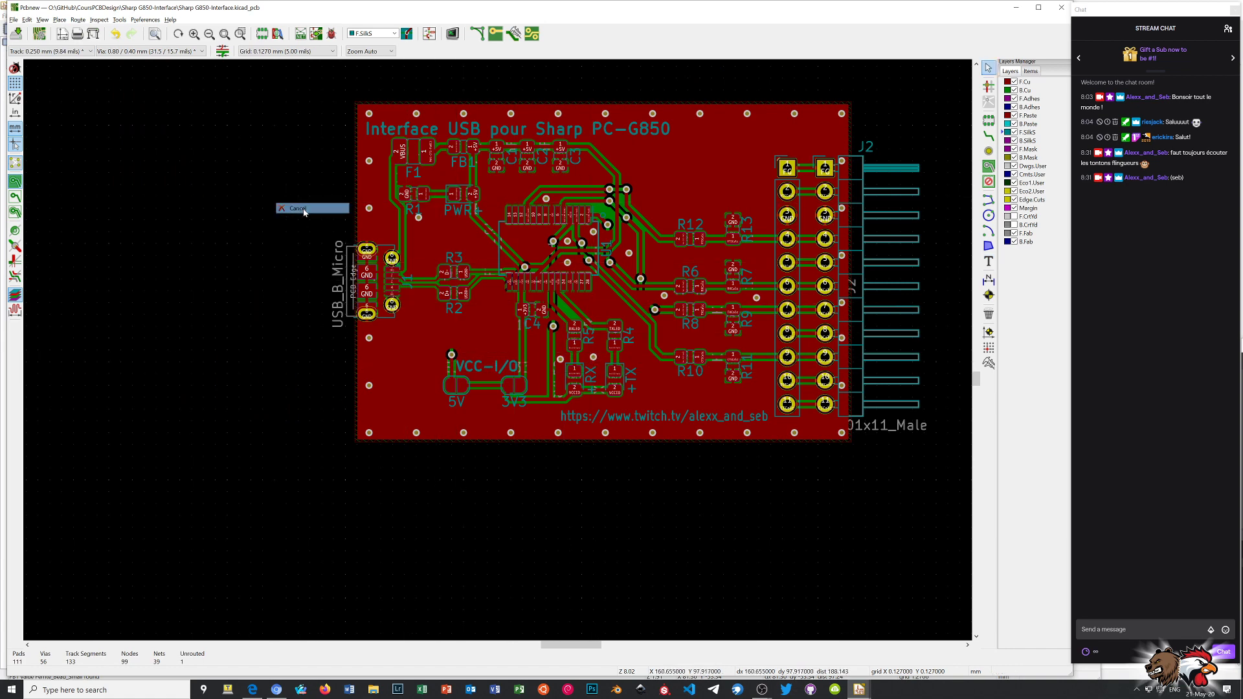
- Save the board and inspect its front silkscreen in the 3D viewer from several tilted angles, closing the viewer
left_click(17, 35)
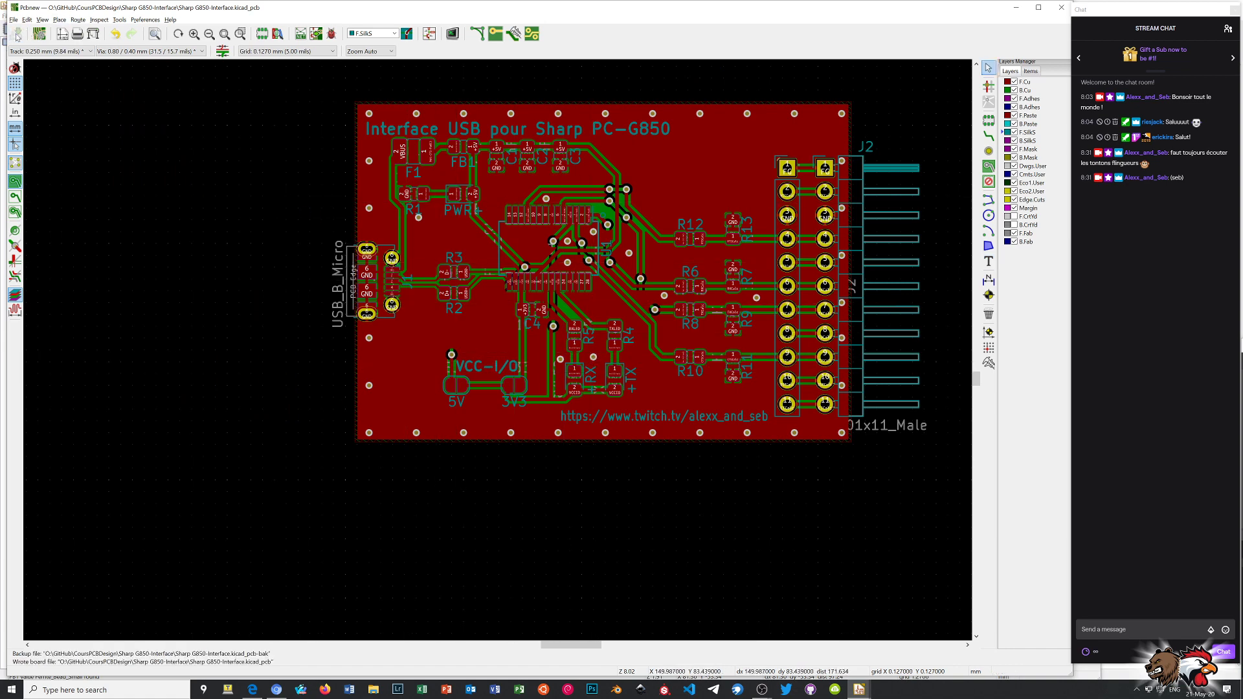
key("alt+3")
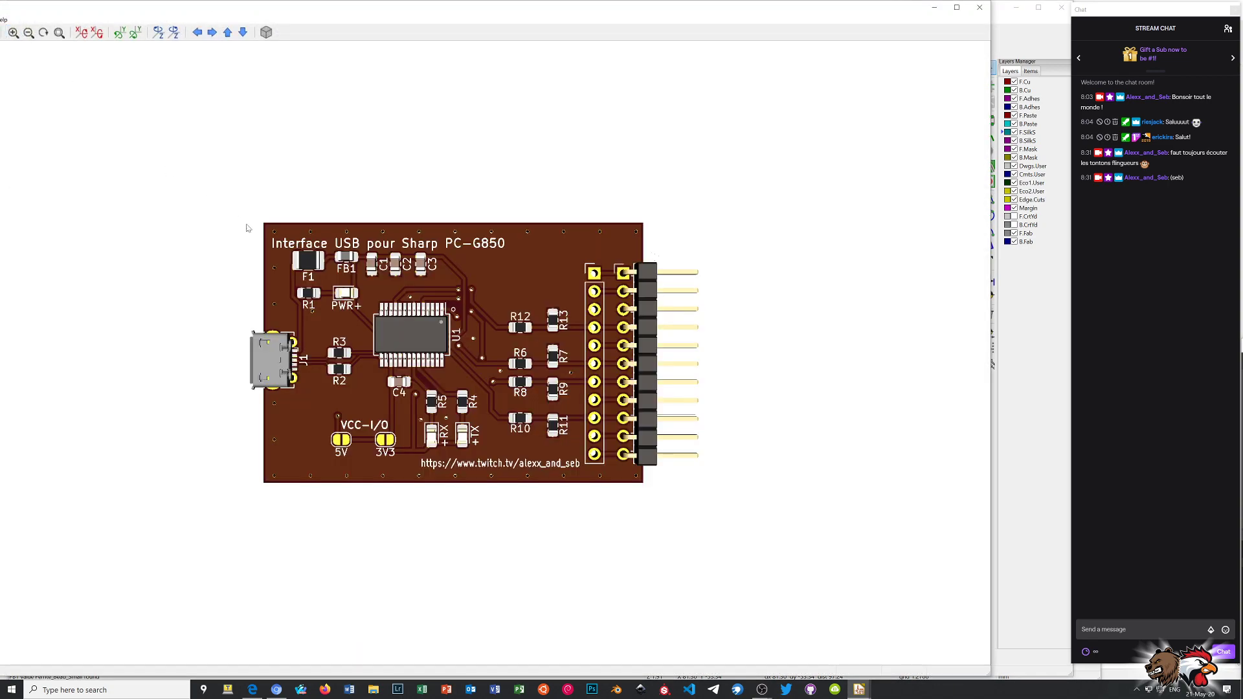
left_click_drag(444, 283, 442, 253)
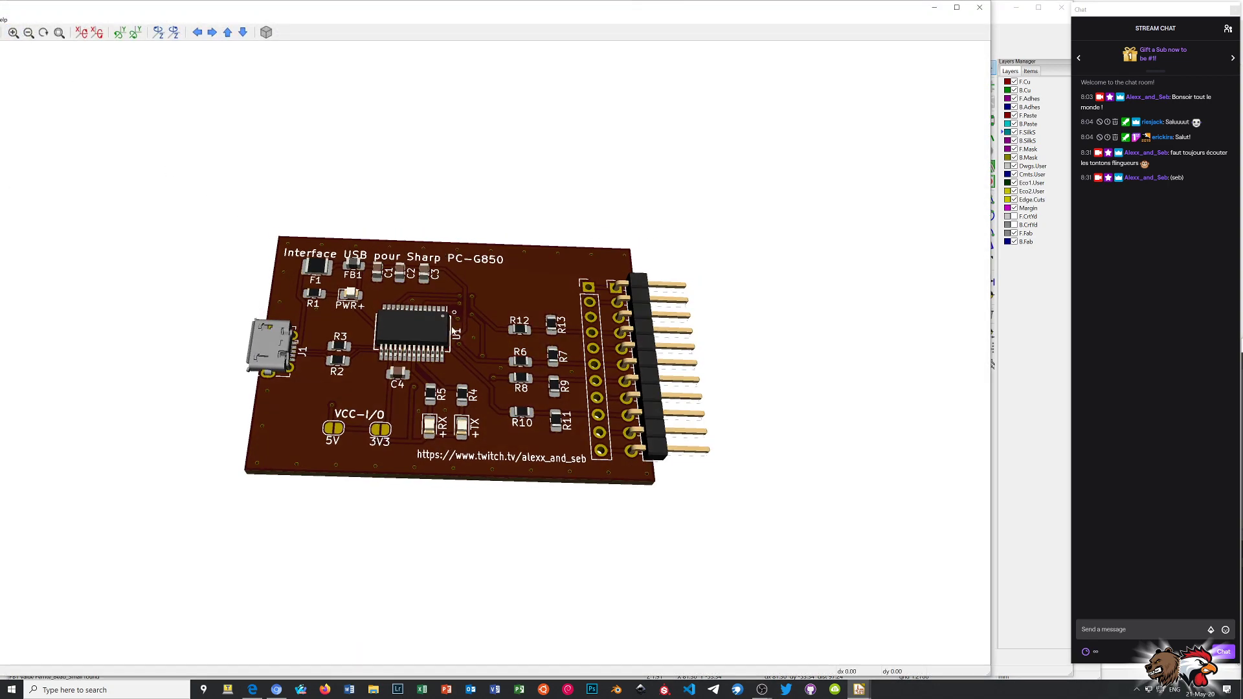
left_click_drag(453, 331, 415, 368)
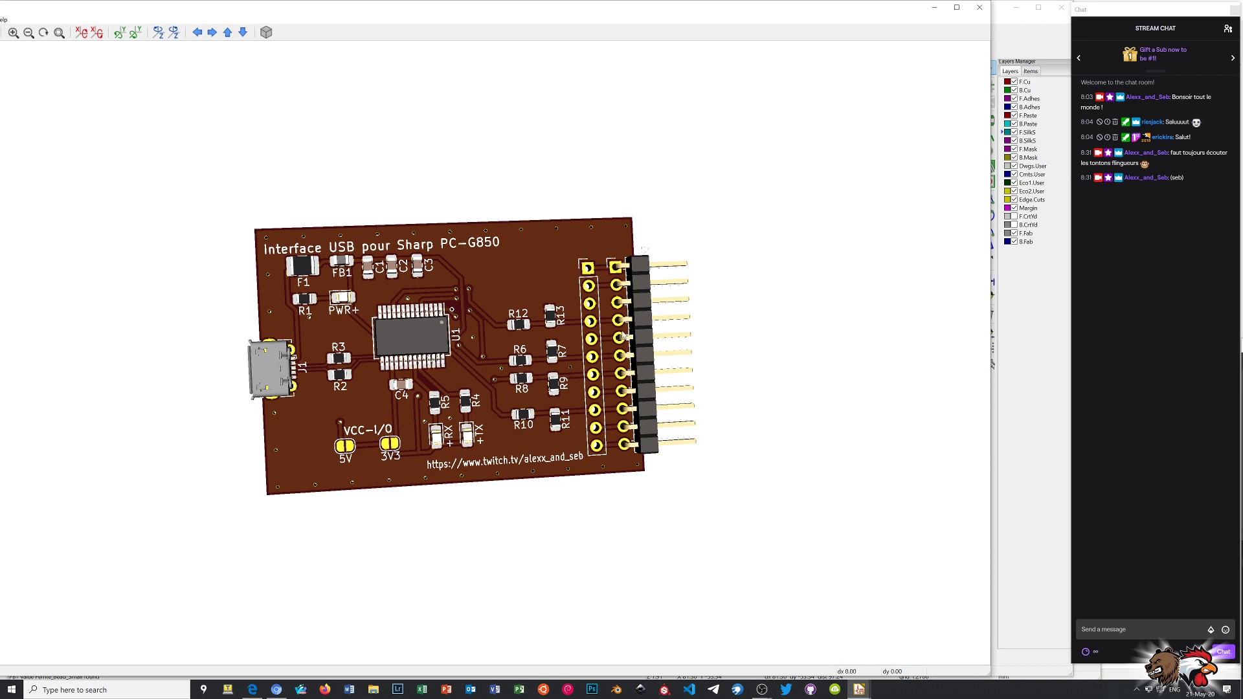
left_click_drag(615, 361, 457, 289)
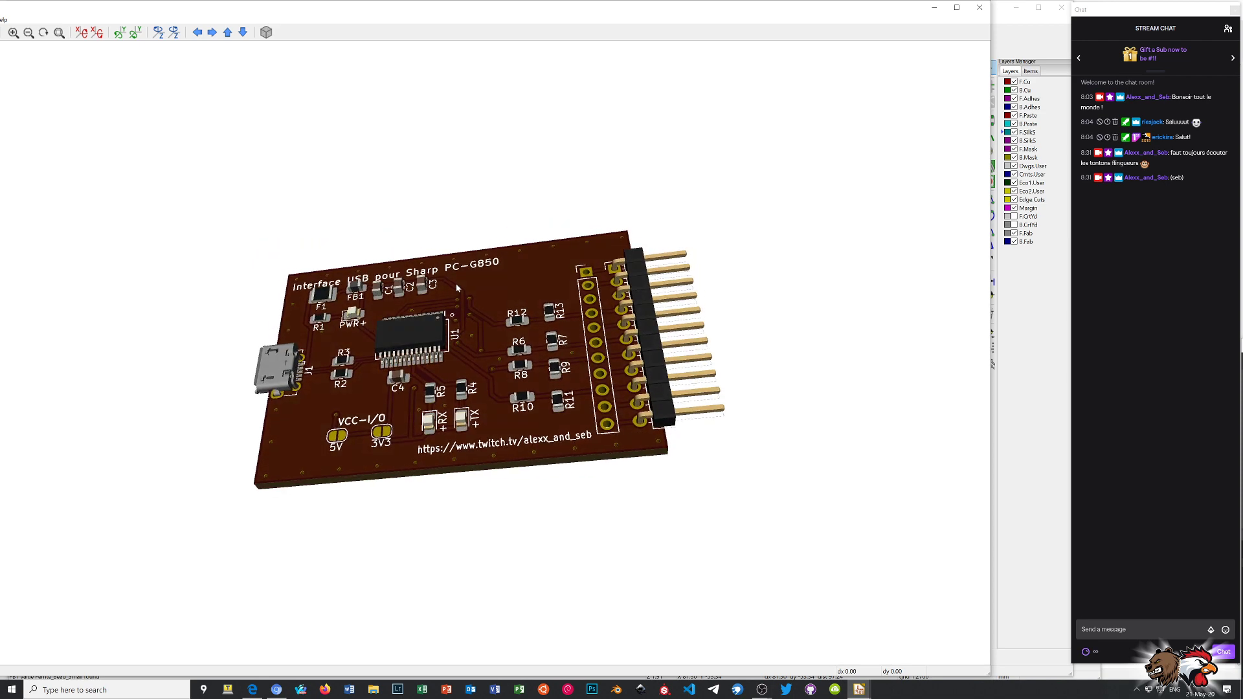
left_click_drag(583, 455, 719, 405)
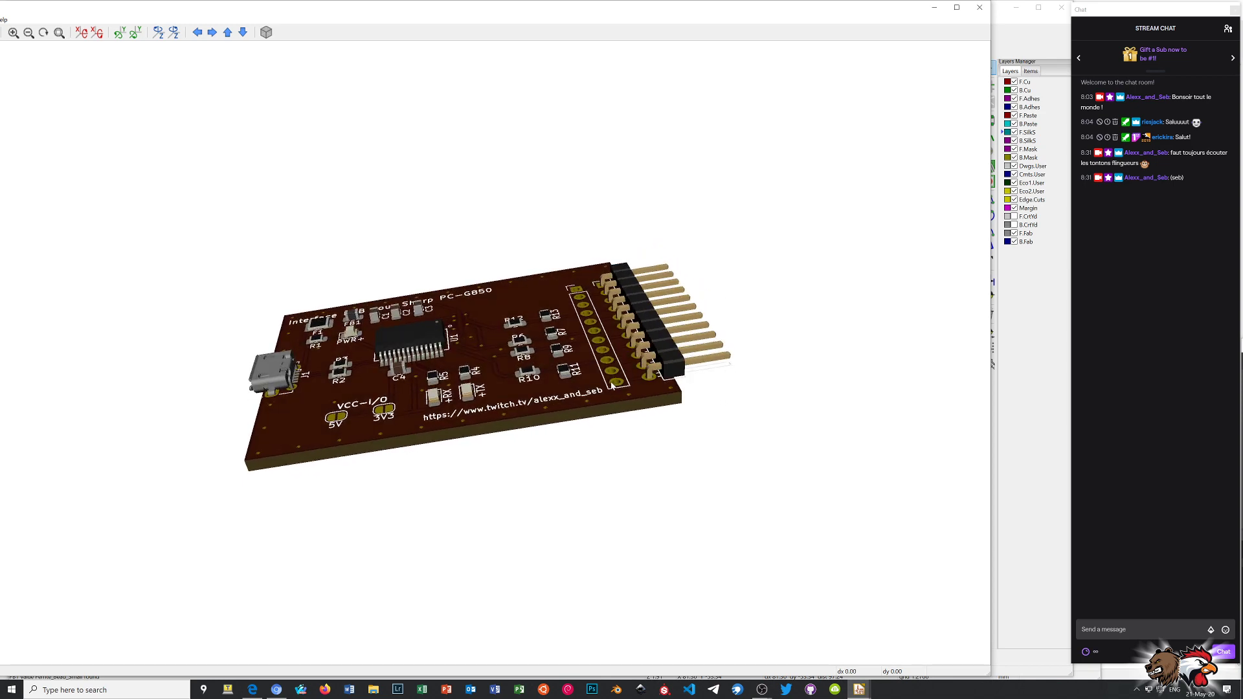
left_click_drag(556, 339, 568, 490)
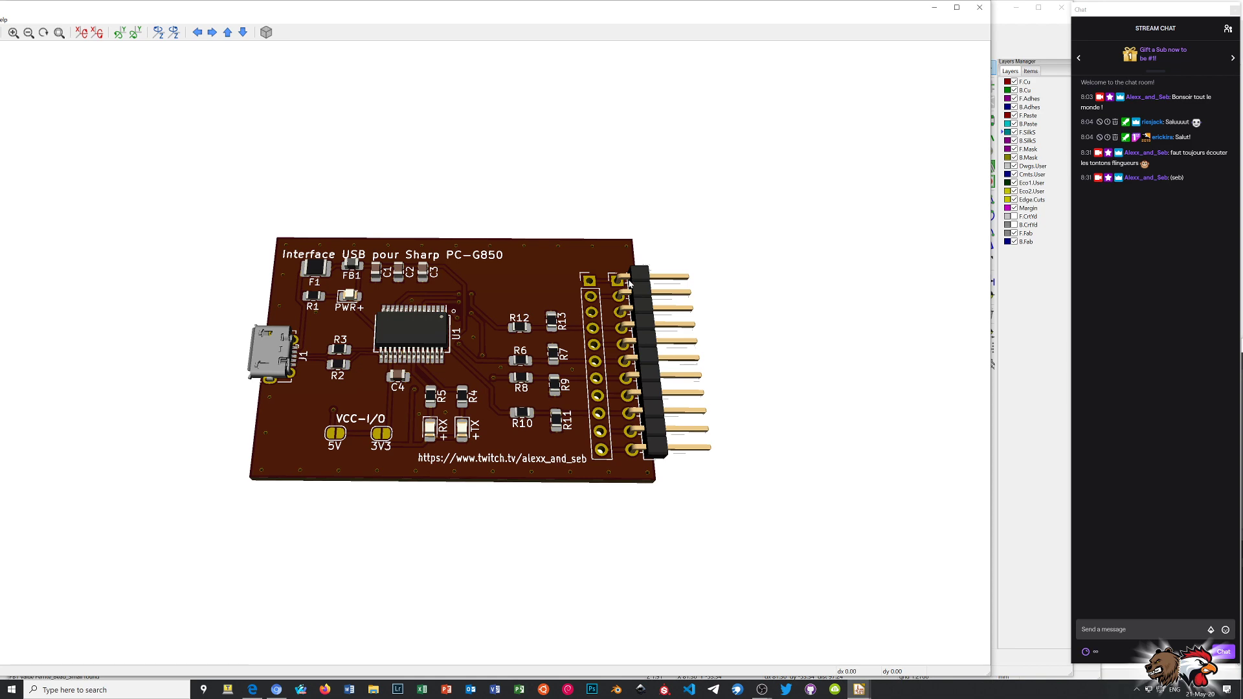
left_click(980, 7)
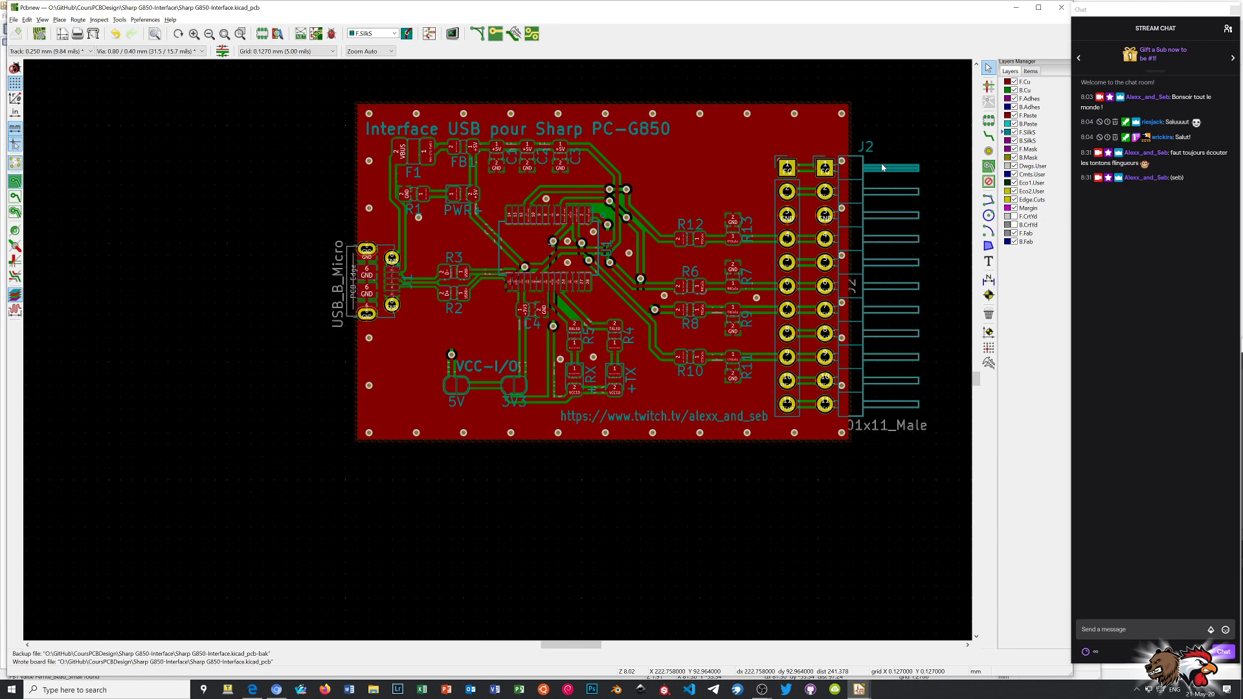
- Minimise the board and schematic editors and open the Footprint Editor from the KiCad project window
left_click(1014, 7)
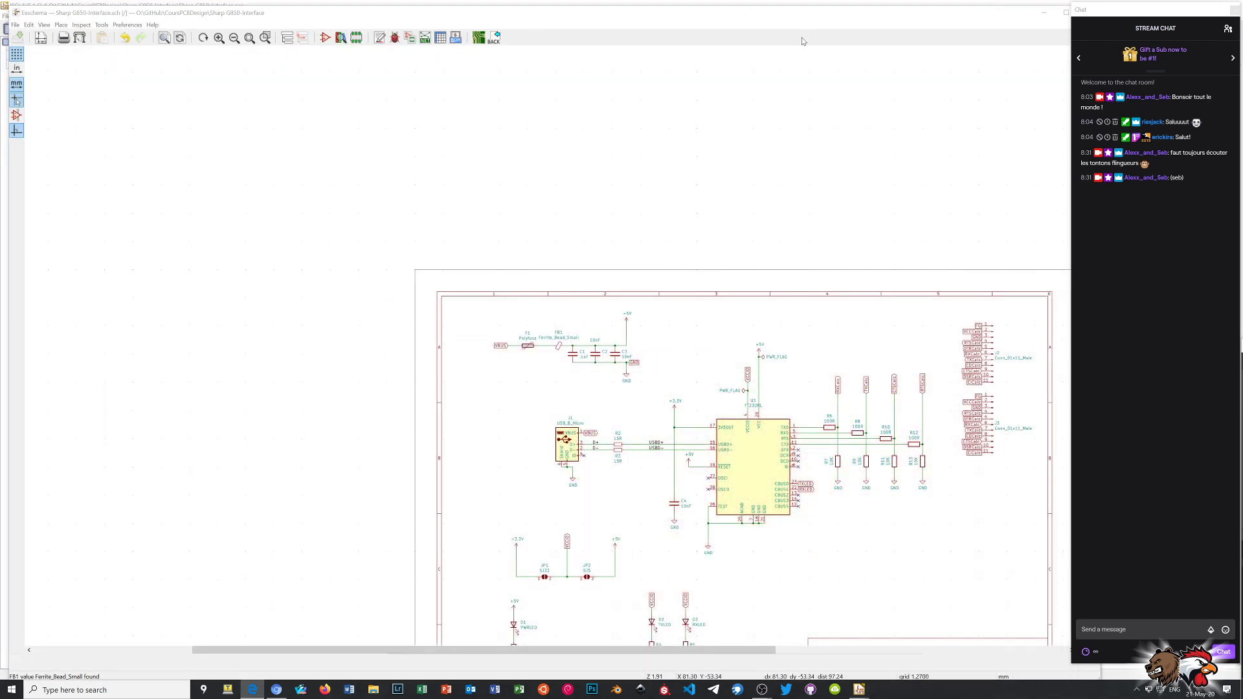
left_click(1043, 13)
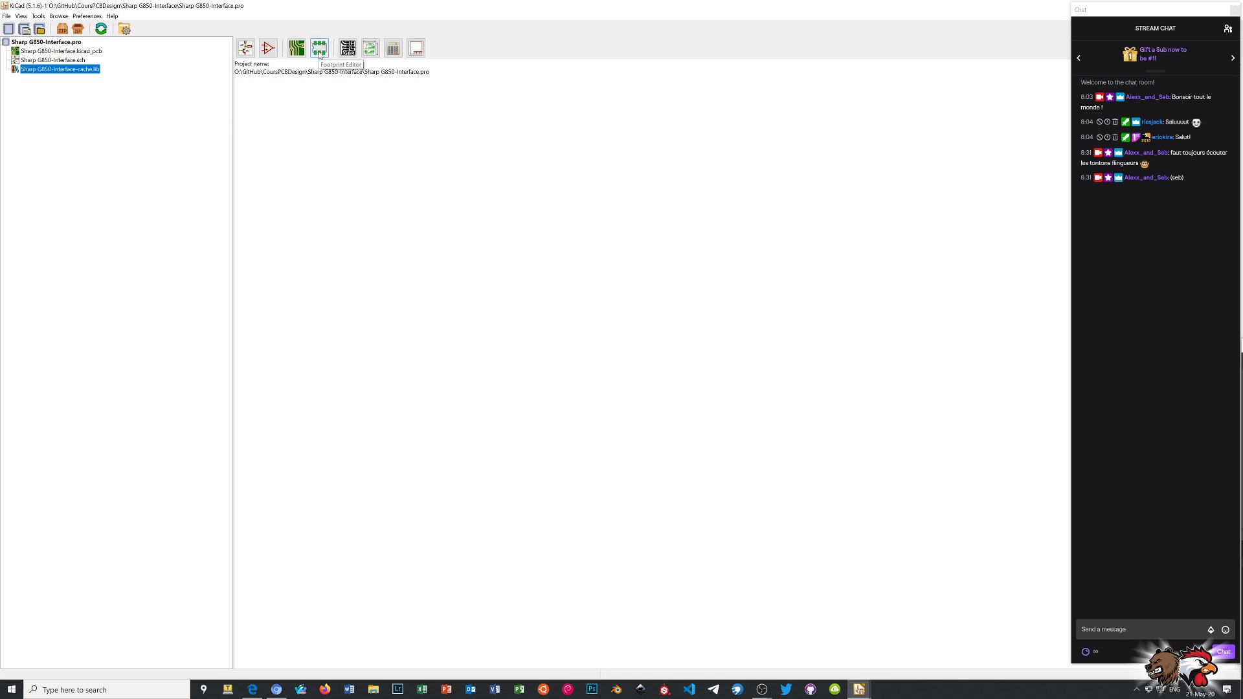
left_click(319, 50)
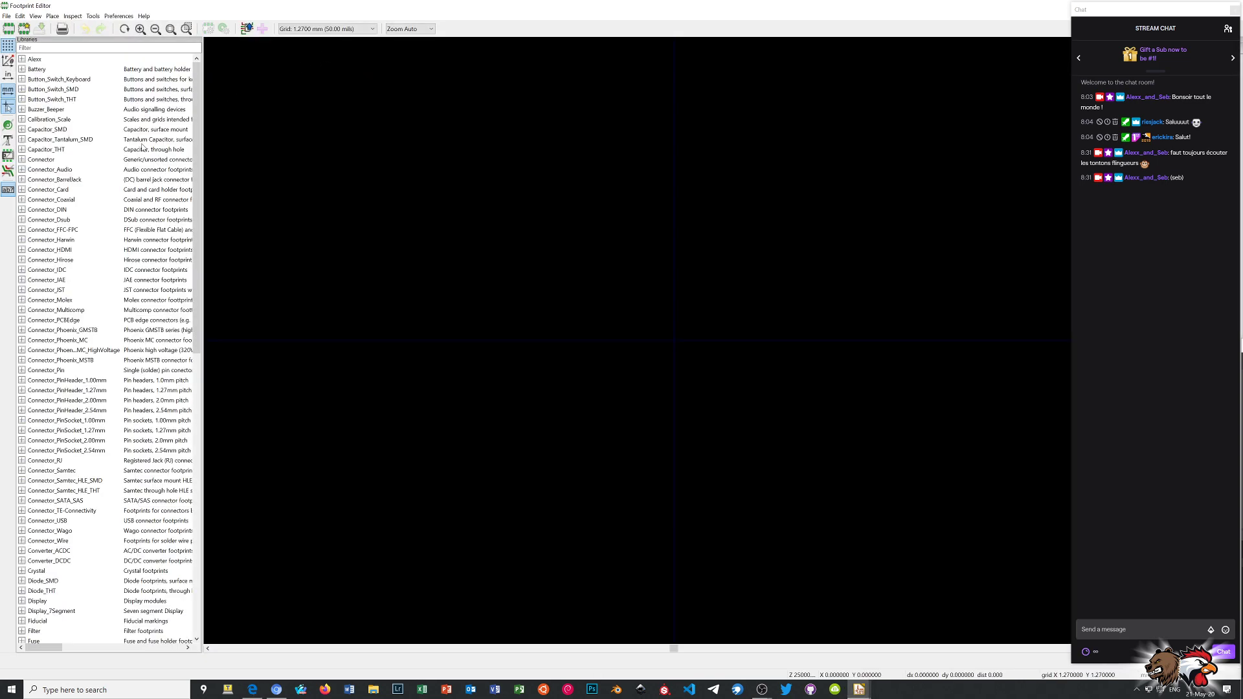
- Load the footprint PinHeader_1x11_P2.54mm_Horizontal from the Connector_PinHeader_2.54mm library for editing
scroll(143, 148, "down", 5)
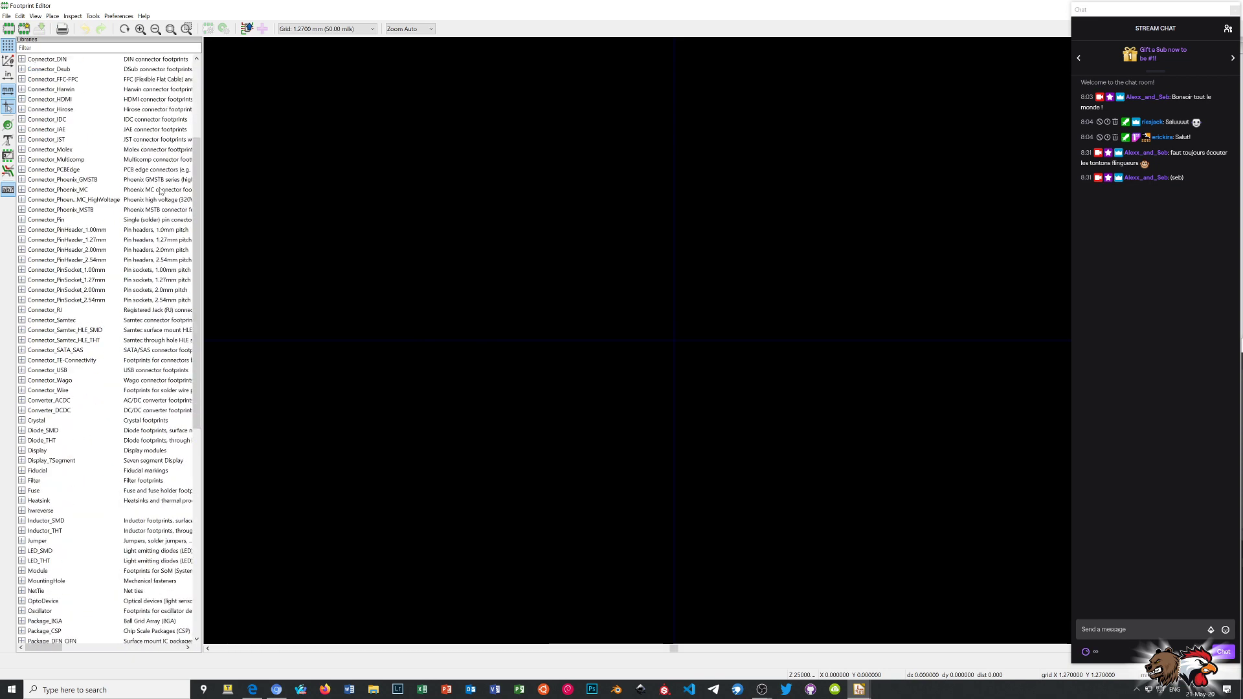
left_click(71, 262)
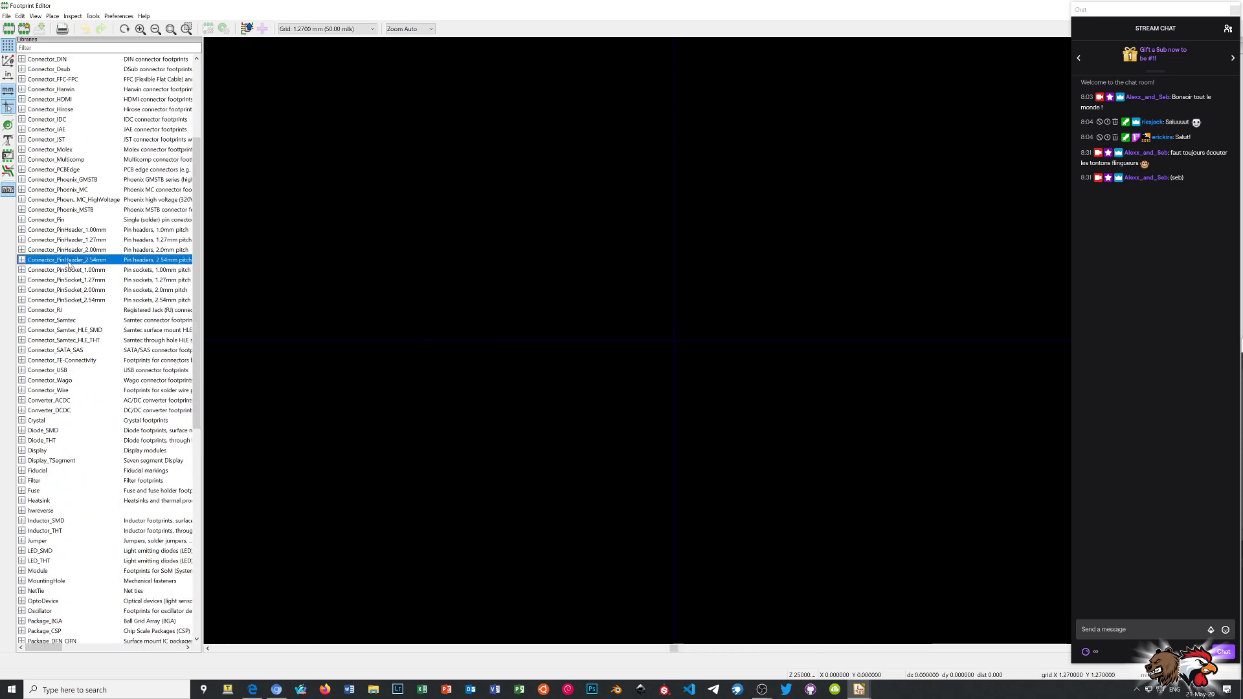
left_click(22, 260)
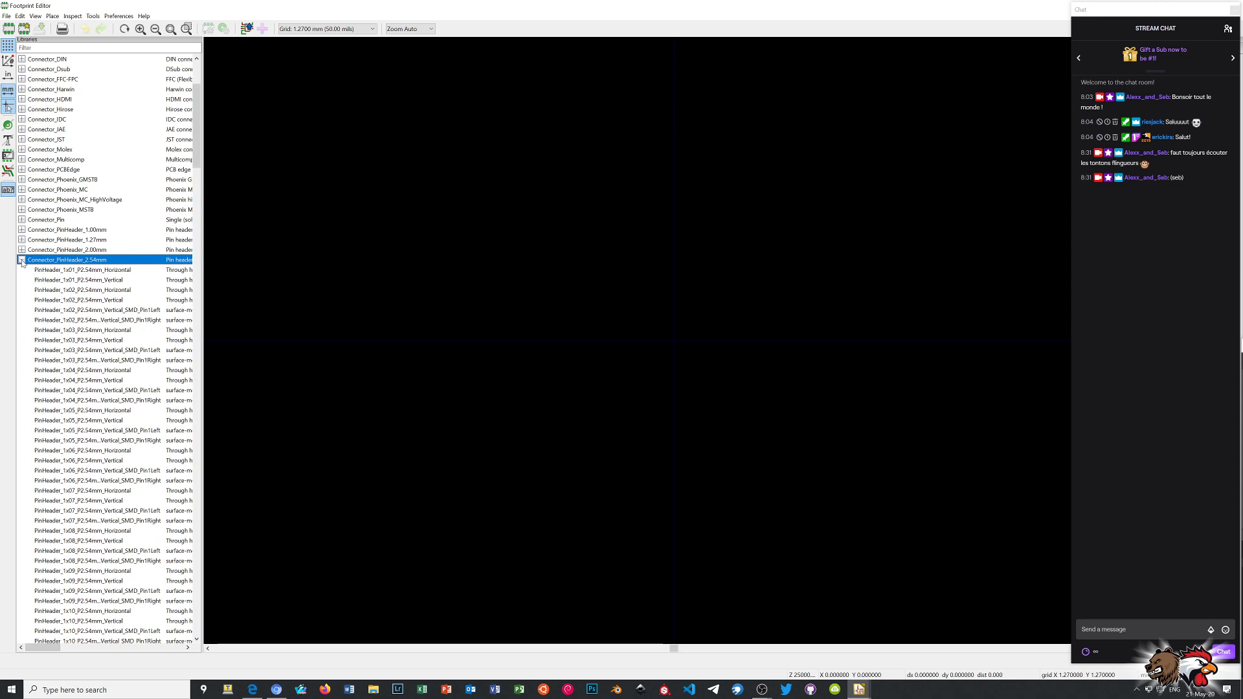
scroll(134, 277, "down", 15)
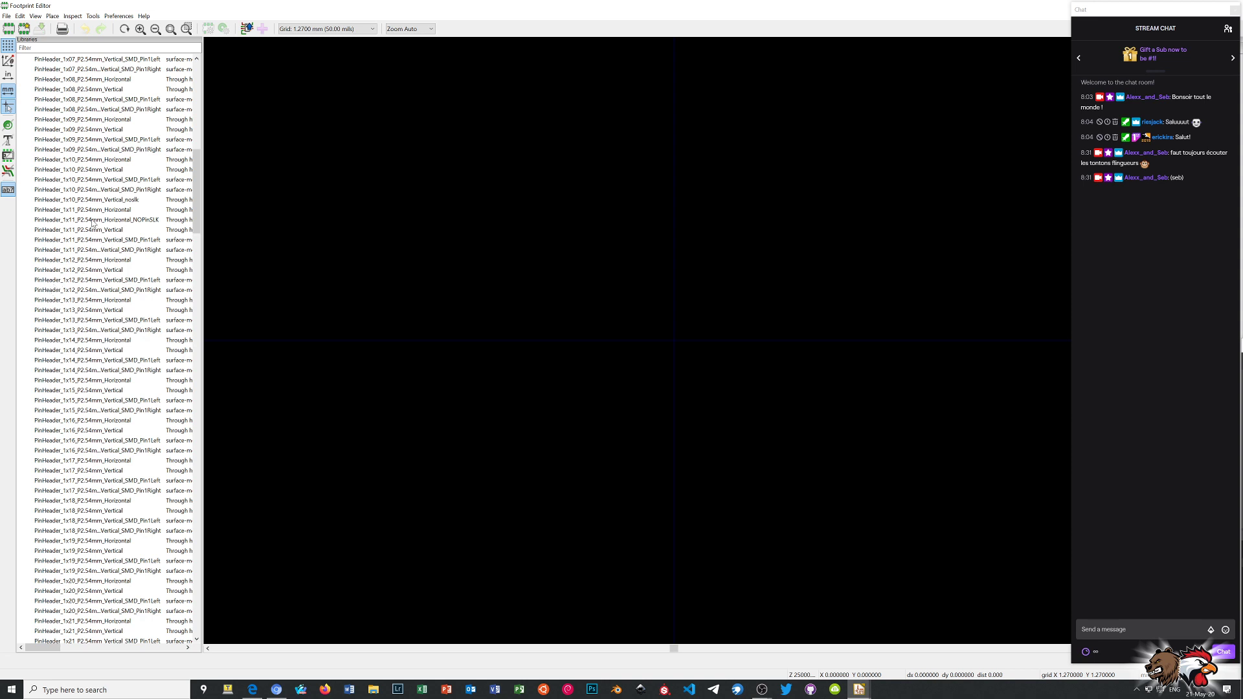
left_click(93, 220)
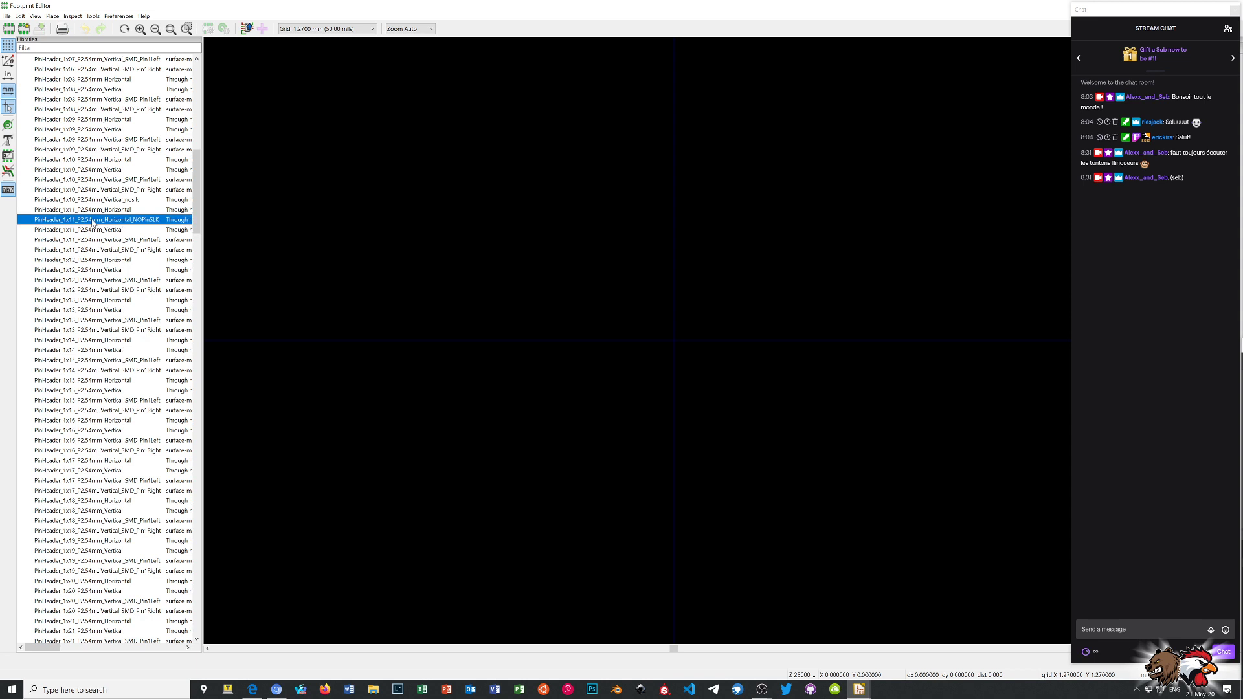
left_click(104, 212)
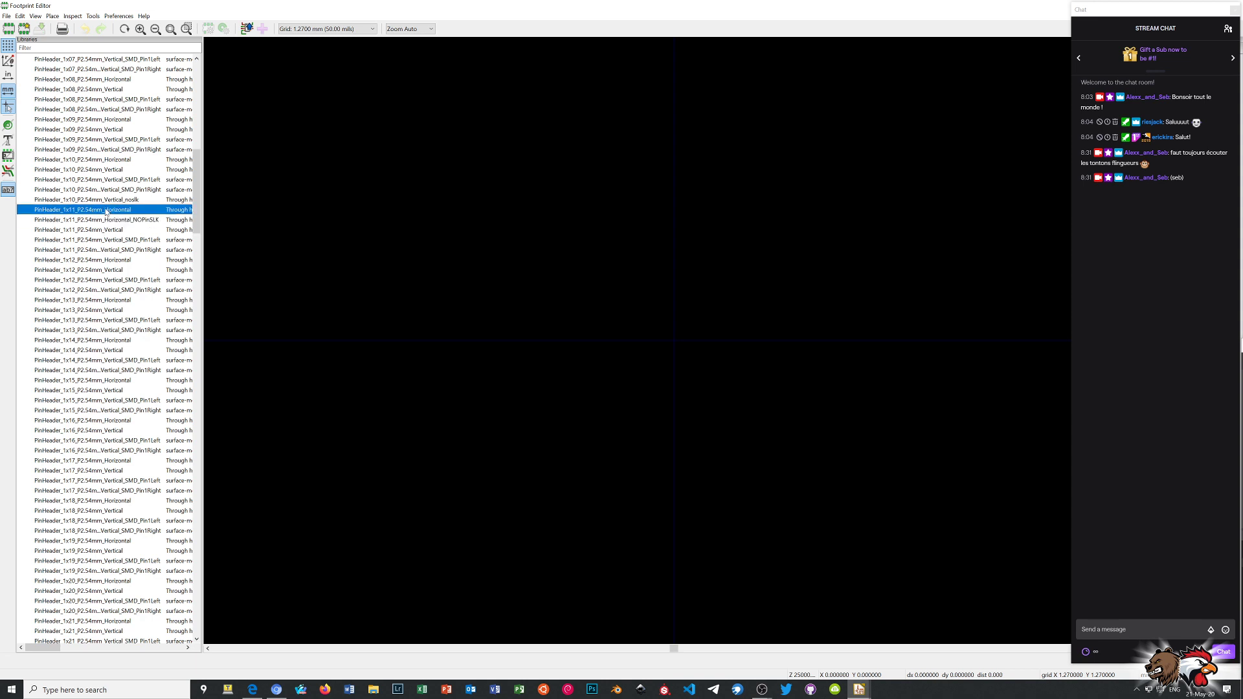
double_click(107, 212)
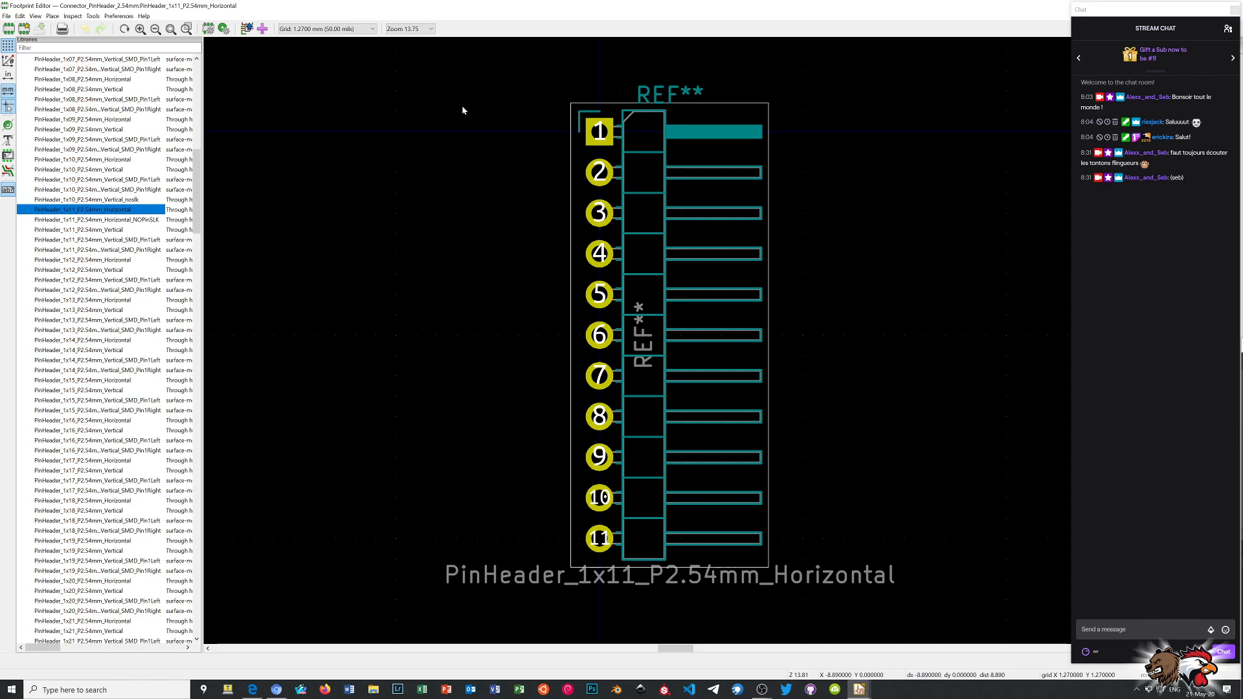
- Narrow and reposition the Footprint Editor window so it fits fully beside the chat, with its layer list visible
left_click_drag(602, 4, 414, 22)
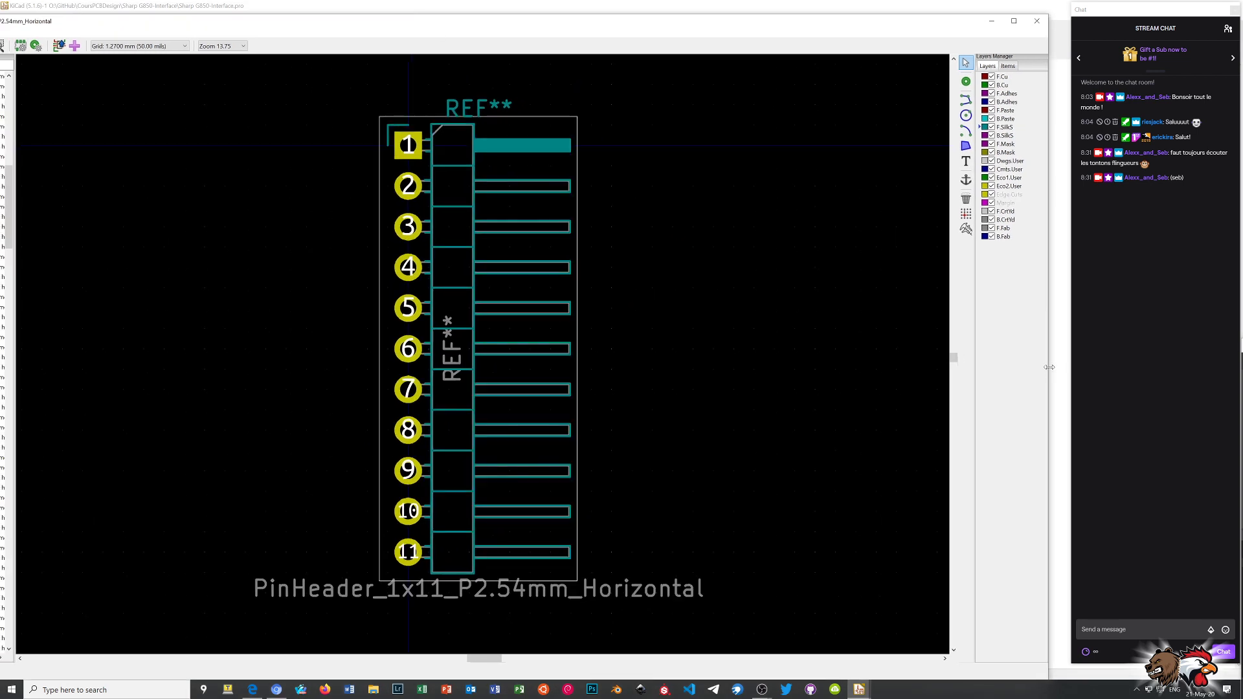
left_click_drag(1049, 367, 858, 367)
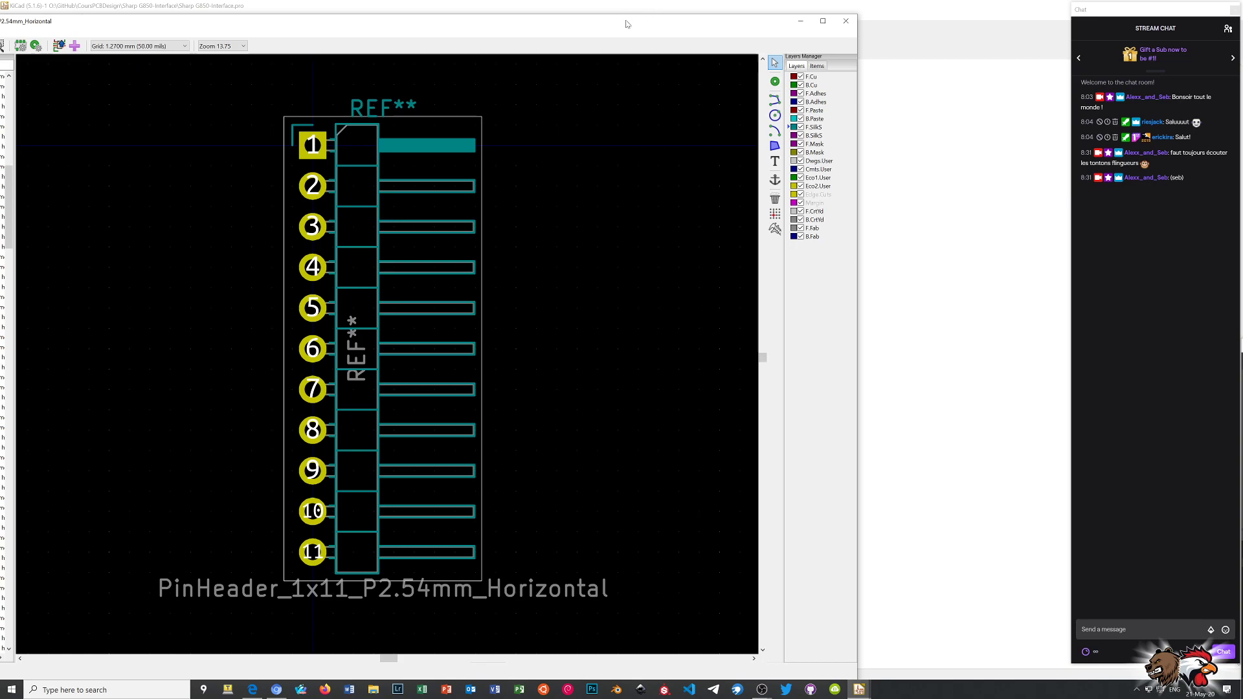
left_click_drag(627, 23, 827, 13)
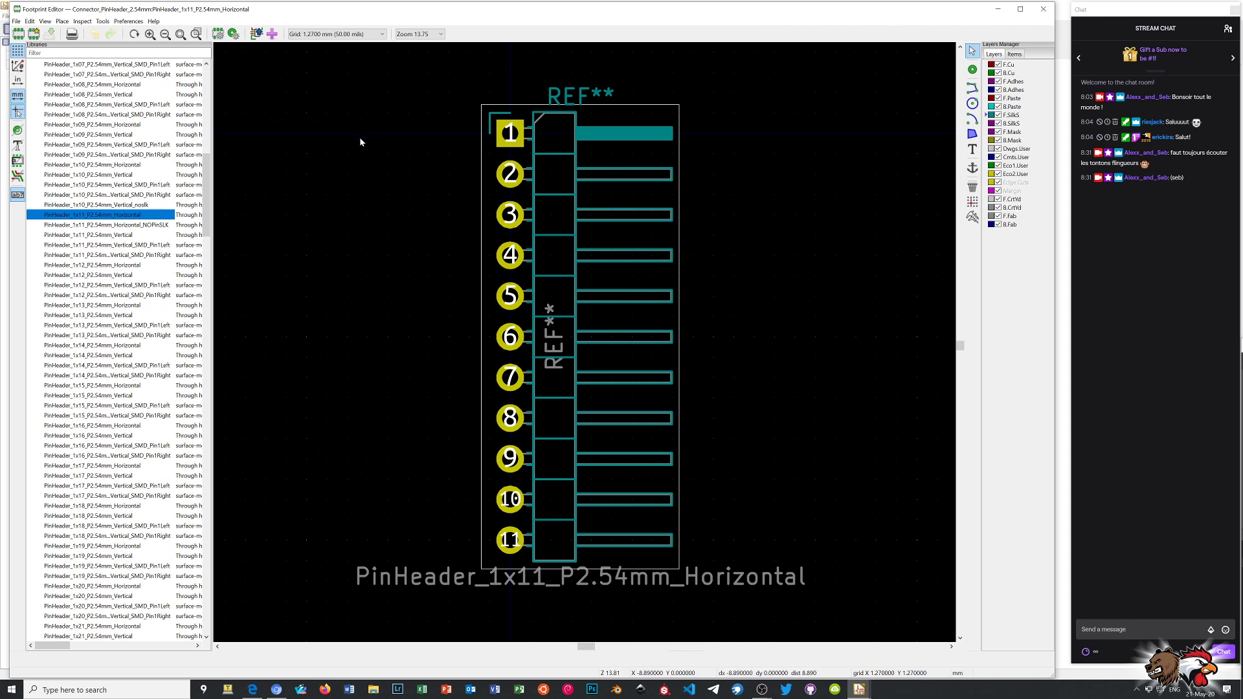
- Save a copy of the footprint in the hwreverse library under the name PinHeader_1x11_G850
left_click(19, 22)
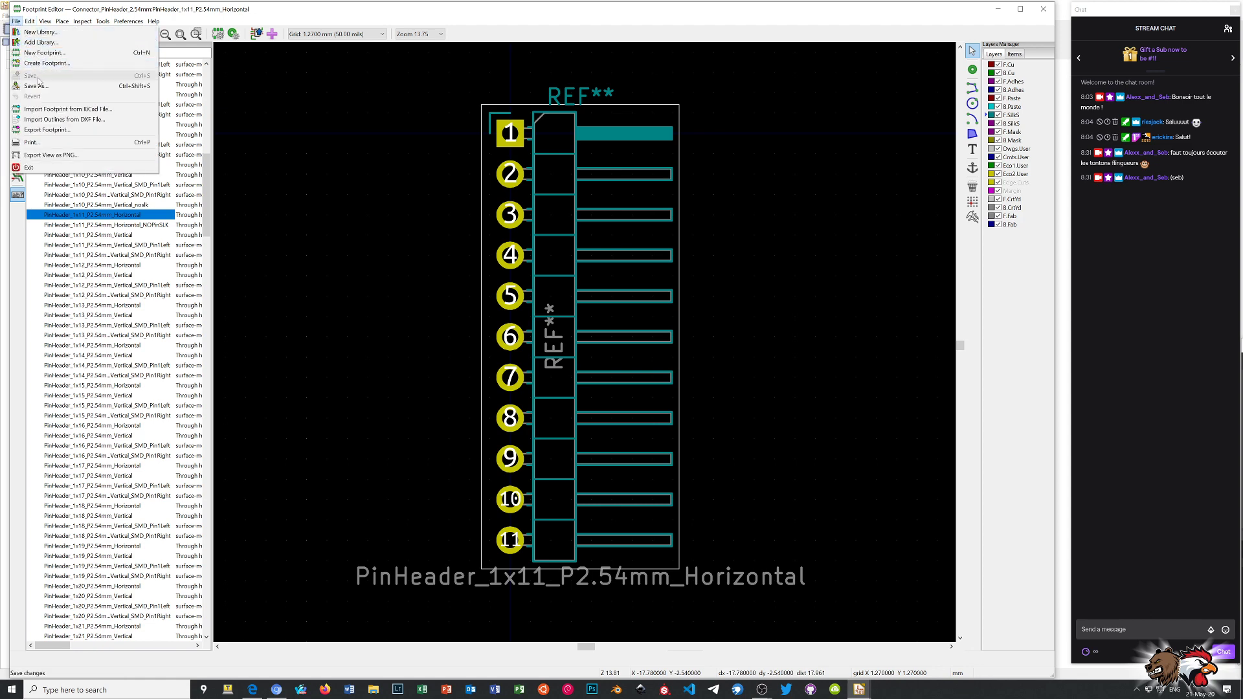
left_click(39, 86)
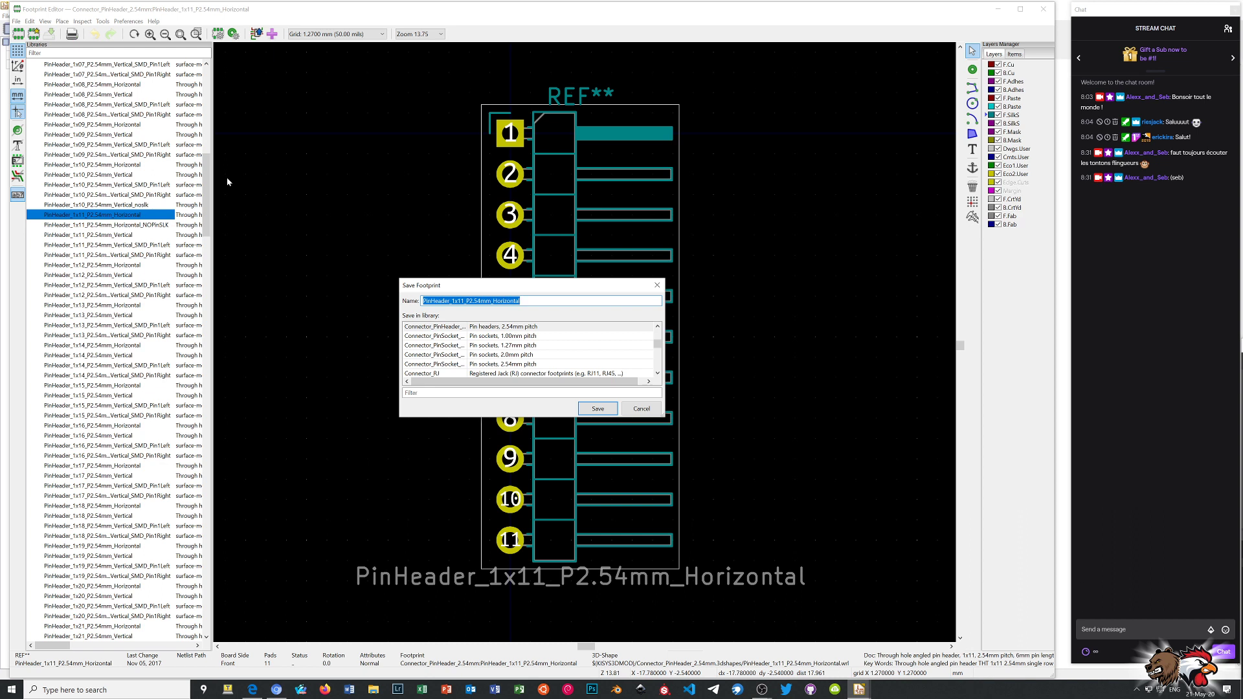
scroll(531, 353, "up", 5)
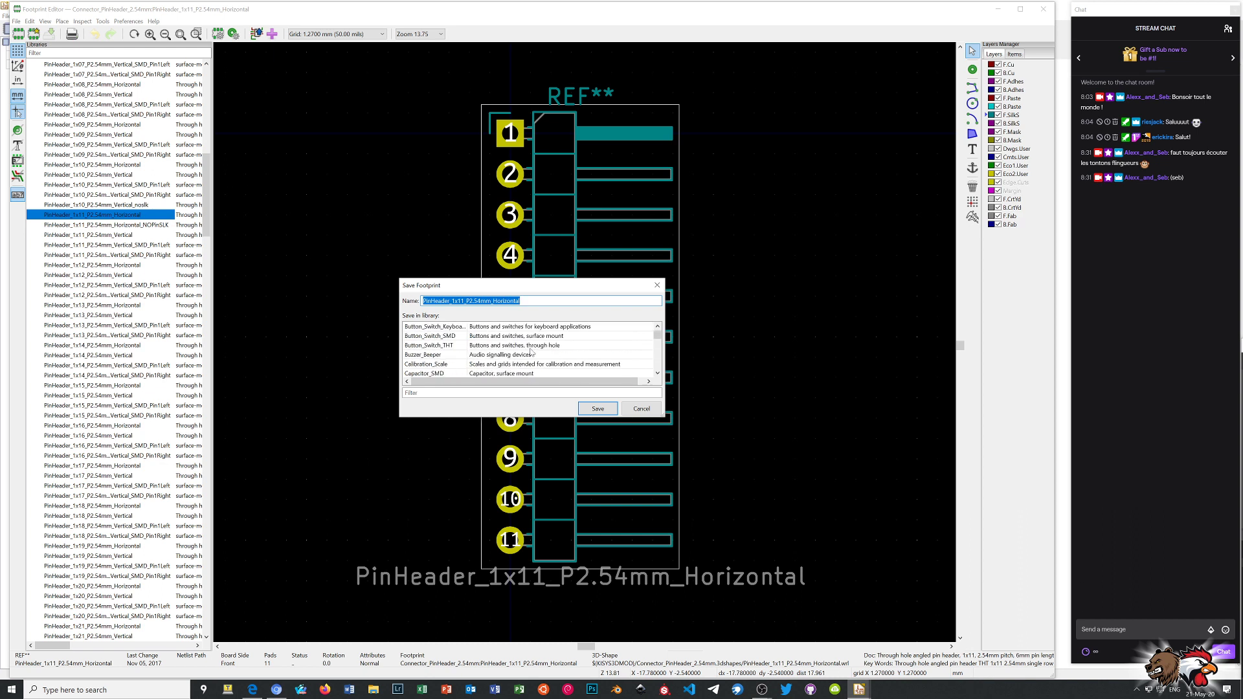
scroll(531, 353, "down", 15)
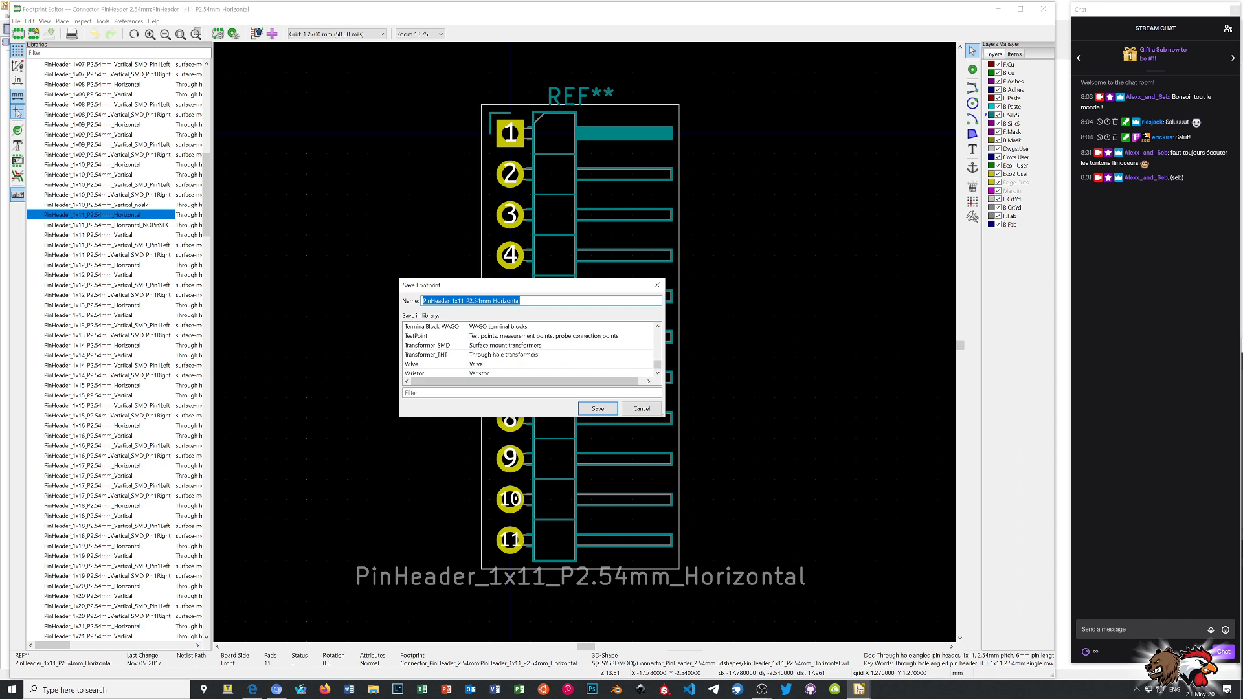
left_click_drag(657, 369, 659, 368)
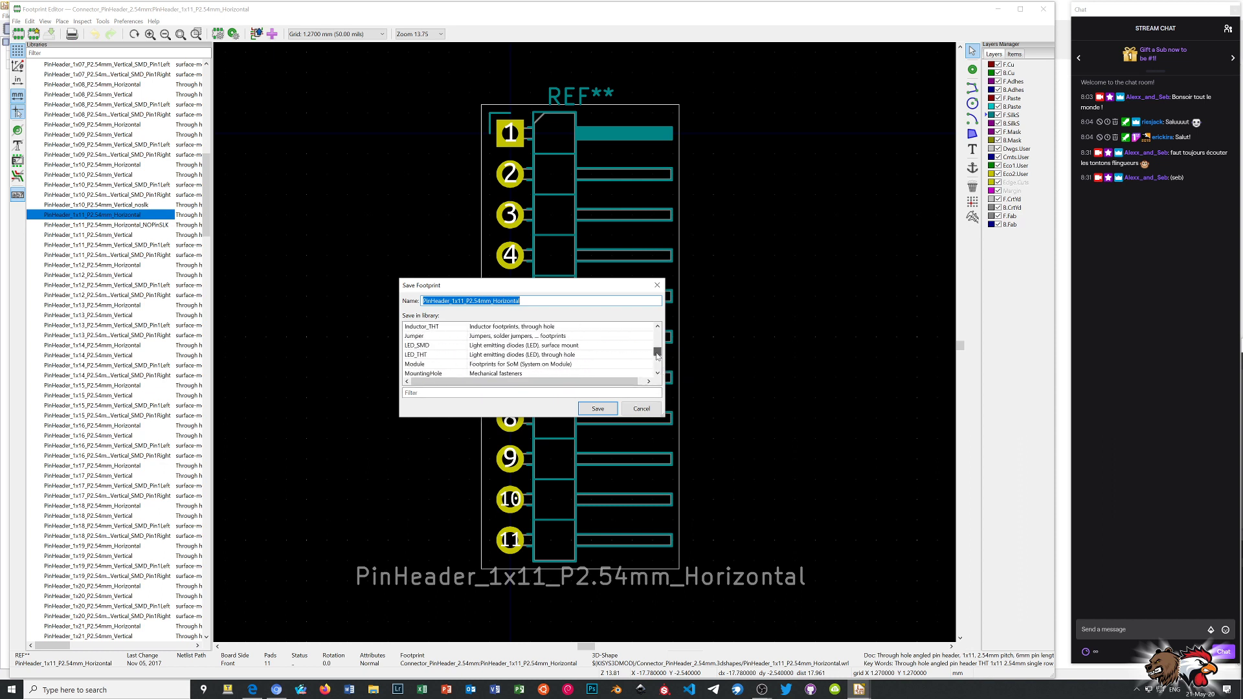
mouse_move(658, 350)
left_mouse_down()
mouse_move(657, 335)
mouse_move(659, 354)
left_mouse_up()
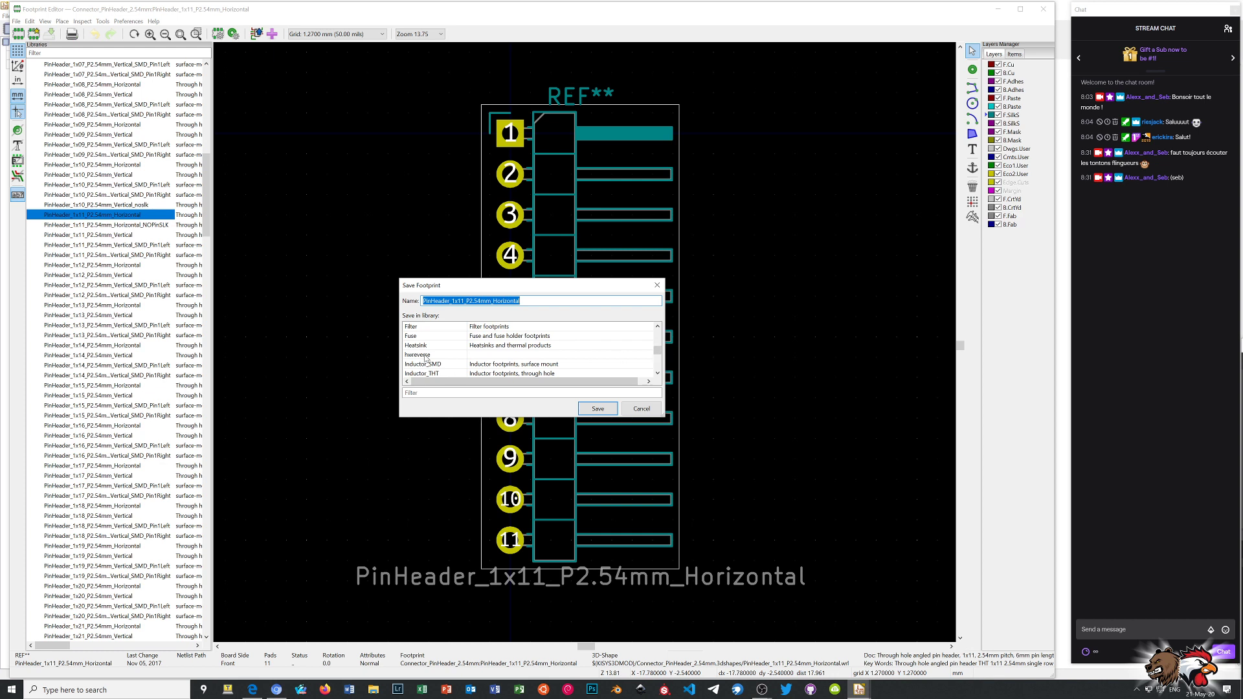
left_click(425, 355)
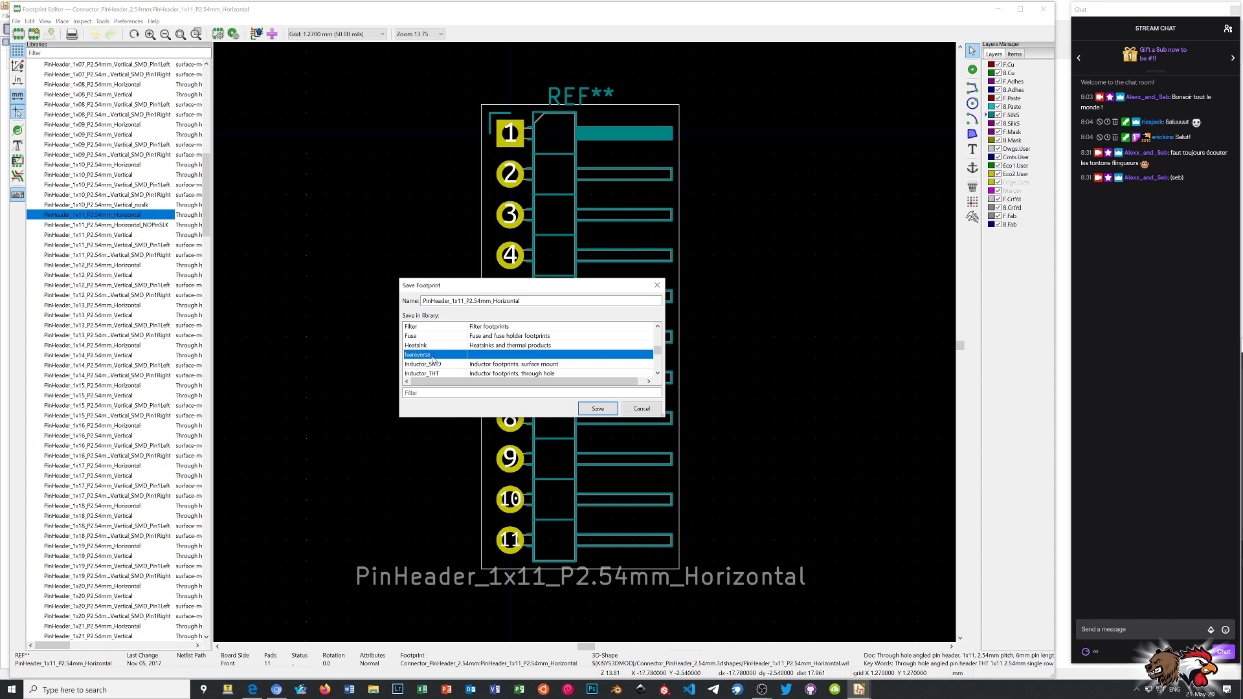
left_click_drag(528, 301, 467, 301)
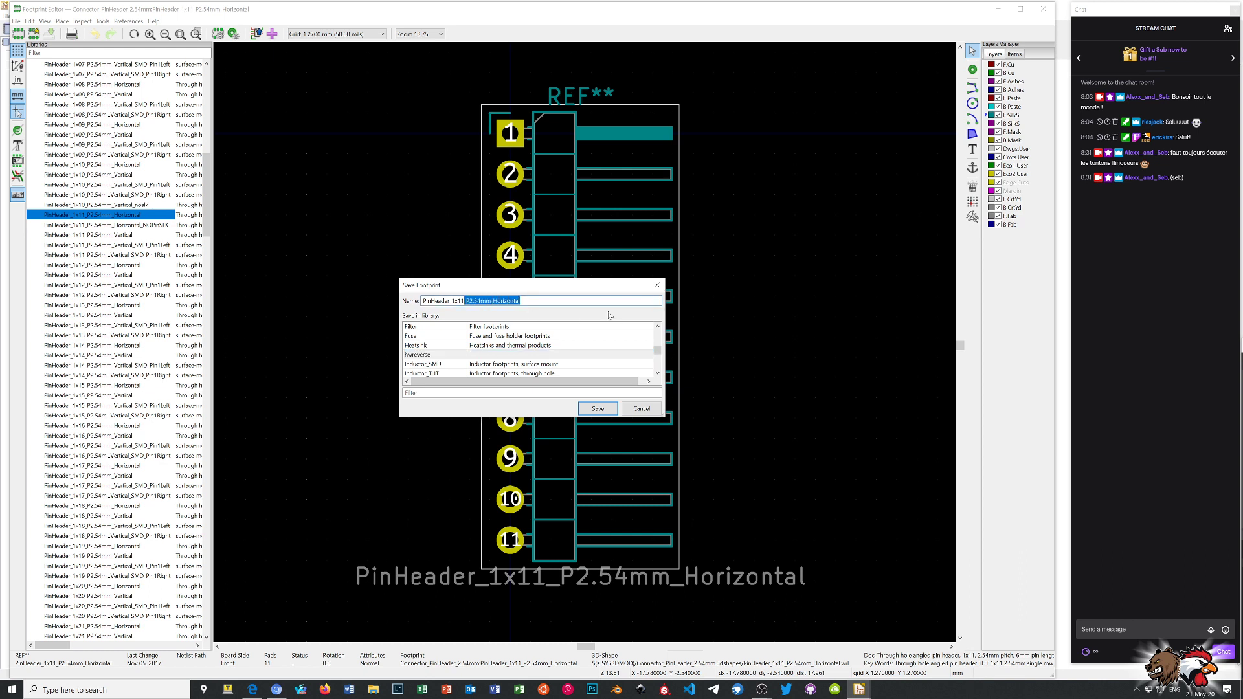
type("G")
type("_")
double_click(478, 357)
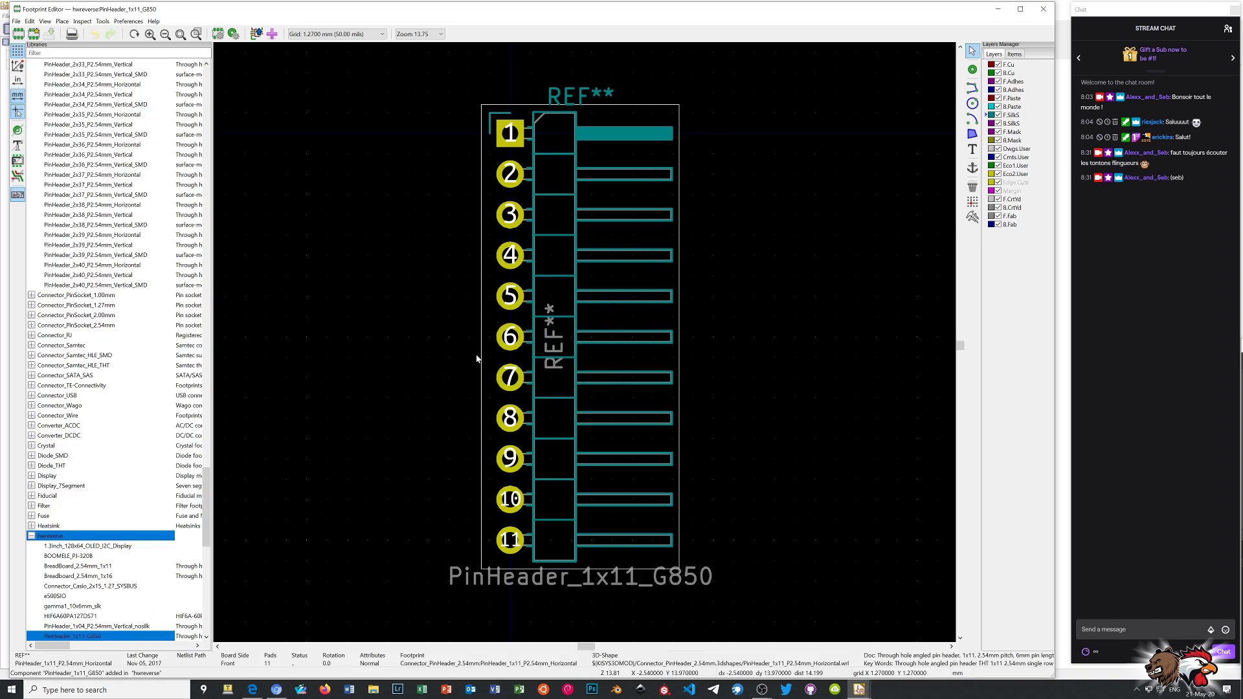
scroll(59, 357, "down", 4)
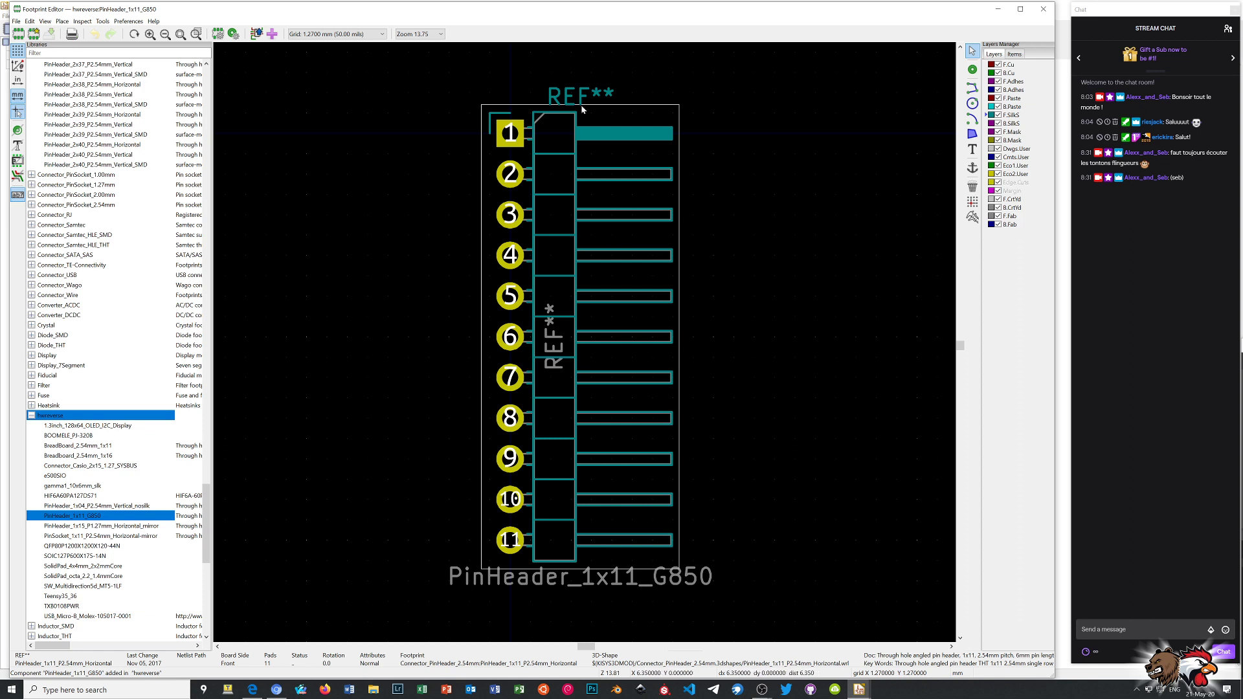
- Hide the copper, adhesive, paste, courtyard and fabrication layers so the header's silkscreen lines can be selected alone
left_click(598, 137)
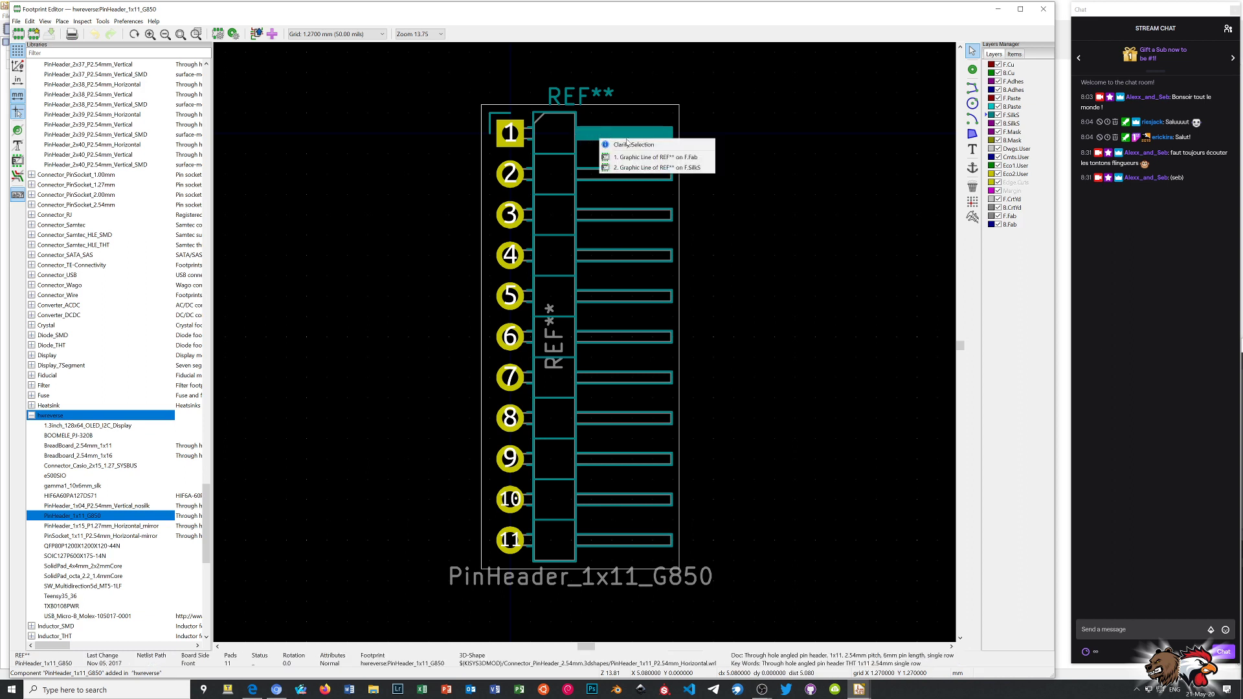
left_click(991, 120)
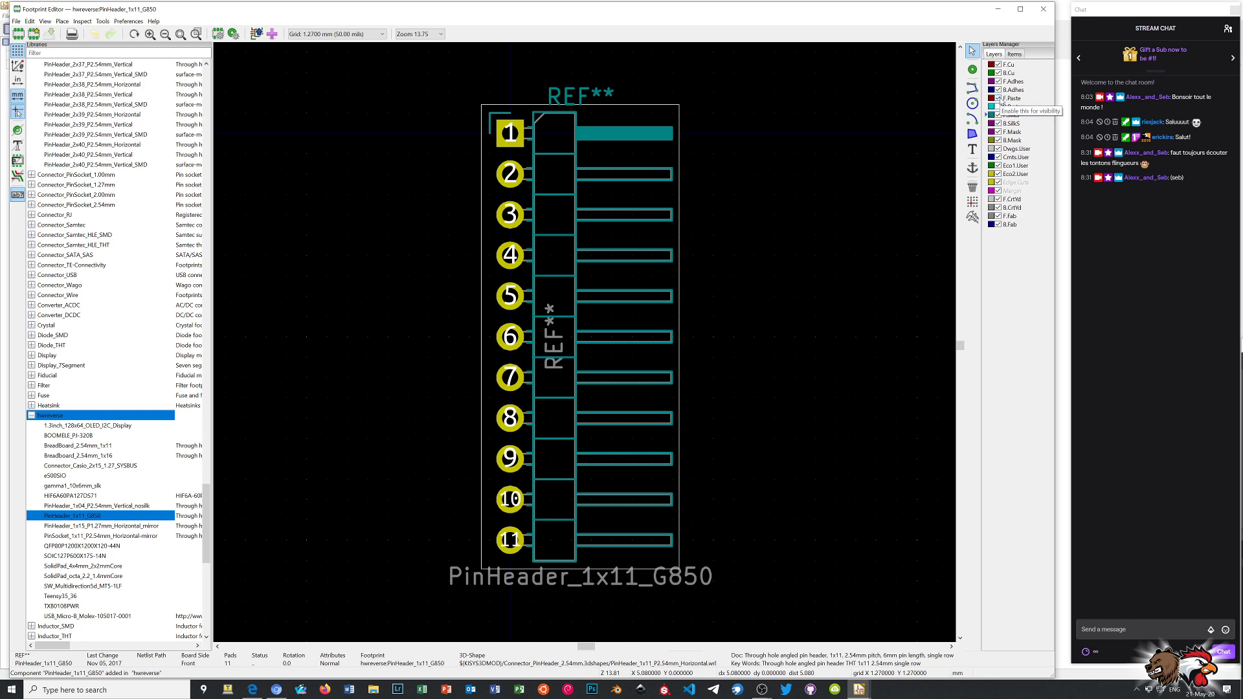
left_click(998, 89)
left_click(998, 83)
left_click(998, 73)
left_click(998, 65)
left_click(998, 199)
left_click(997, 207)
left_click(998, 215)
left_click(998, 224)
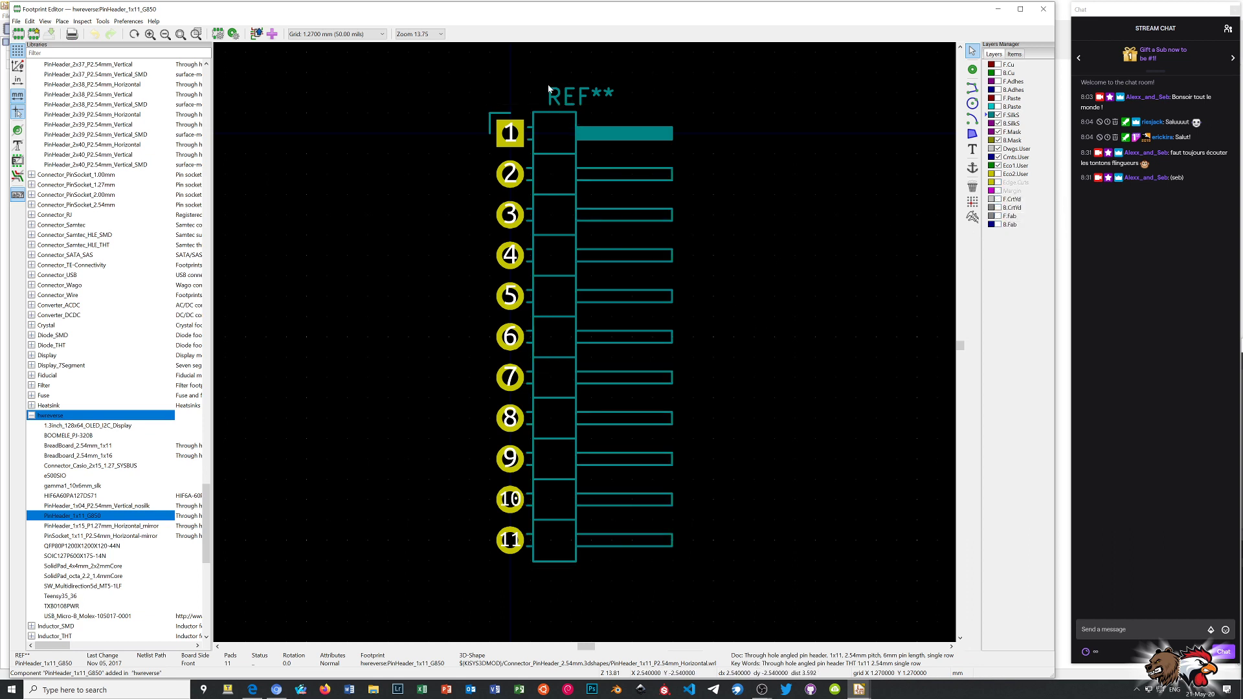
- Delete the silkscreen outlines of the header body and pins, including the short stubs beside the pads
left_click_drag(527, 82, 744, 551)
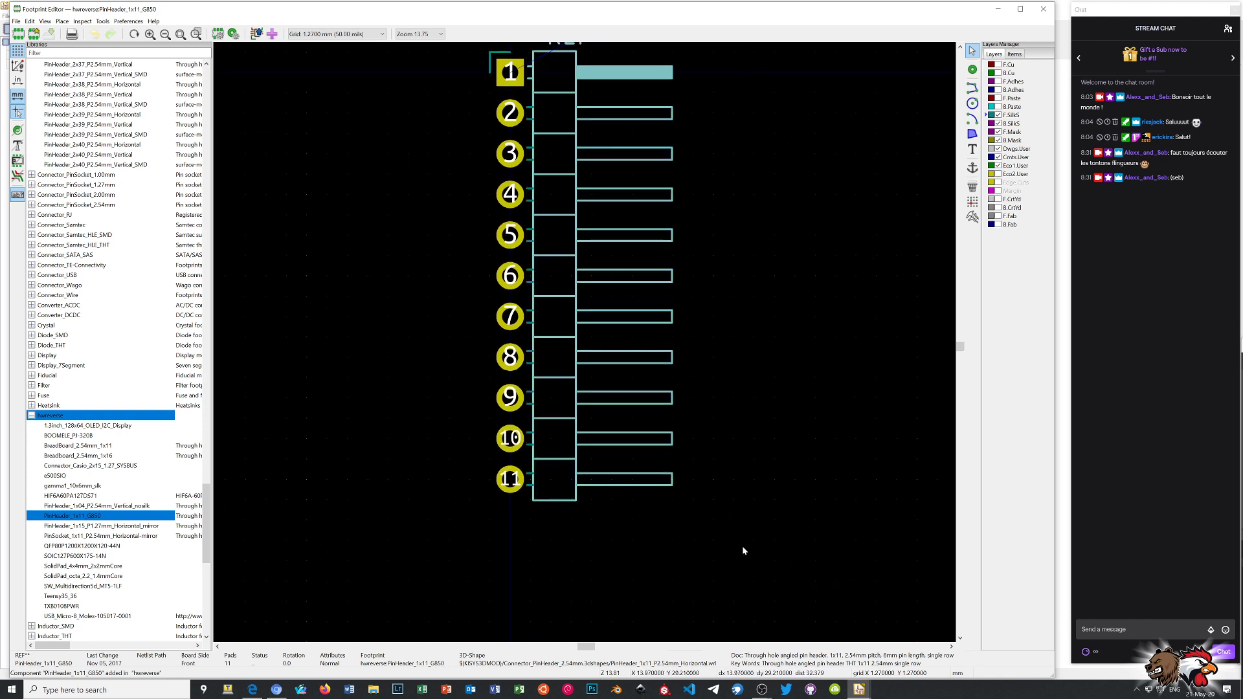
key("Delete")
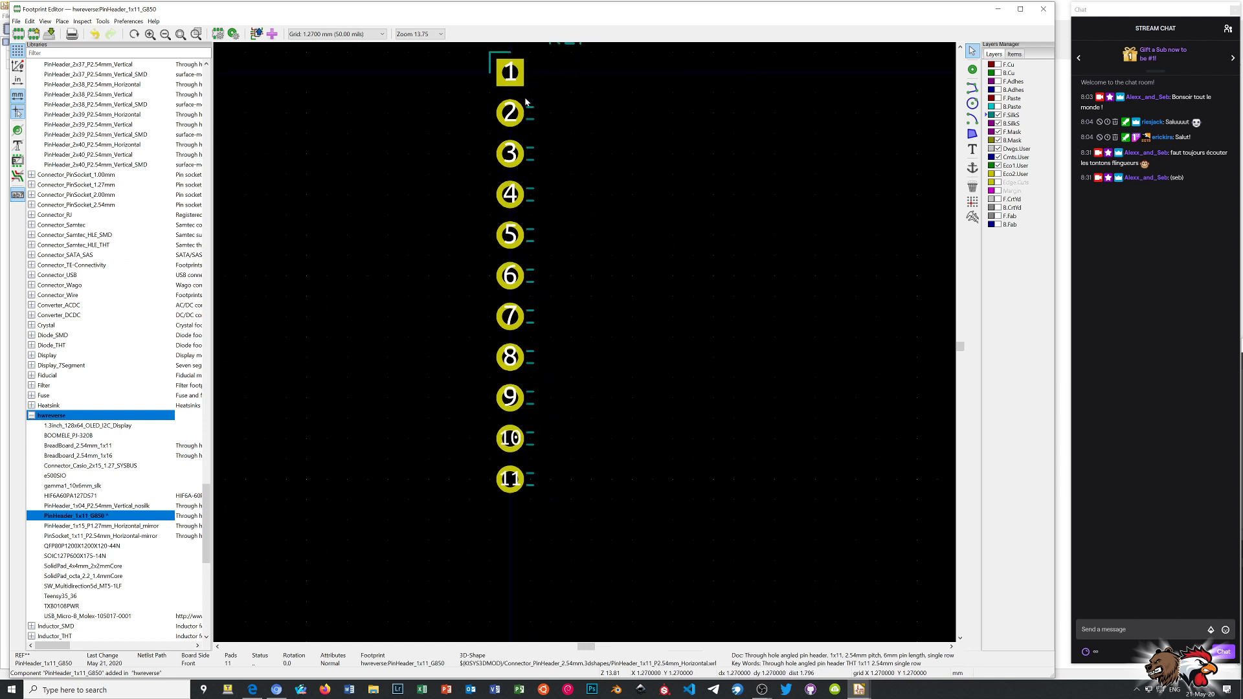
left_click_drag(523, 98, 625, 513)
key("Delete")
- Delete both silkscreen lines of the corner mark around pad 1
scroll(495, 111, "up", 3)
scroll(598, 337, "down", 1)
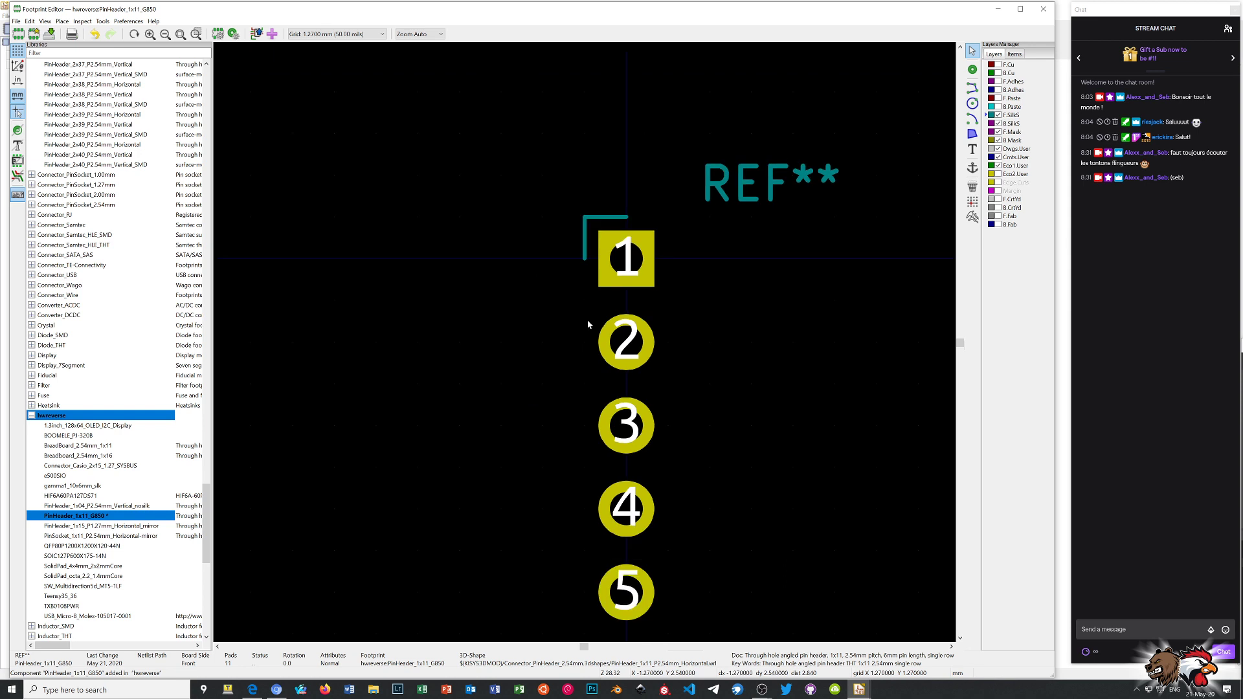
left_click_drag(571, 206, 588, 275)
key("Delete")
left_click_drag(579, 201, 649, 226)
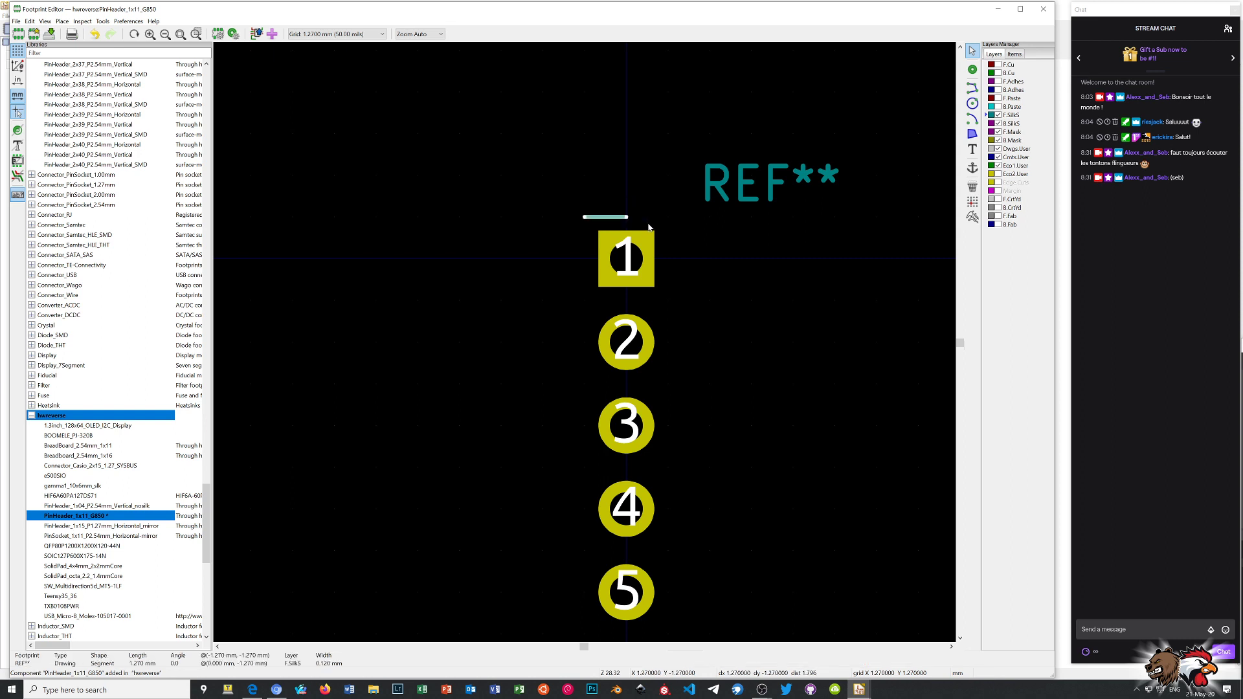
key("Delete")
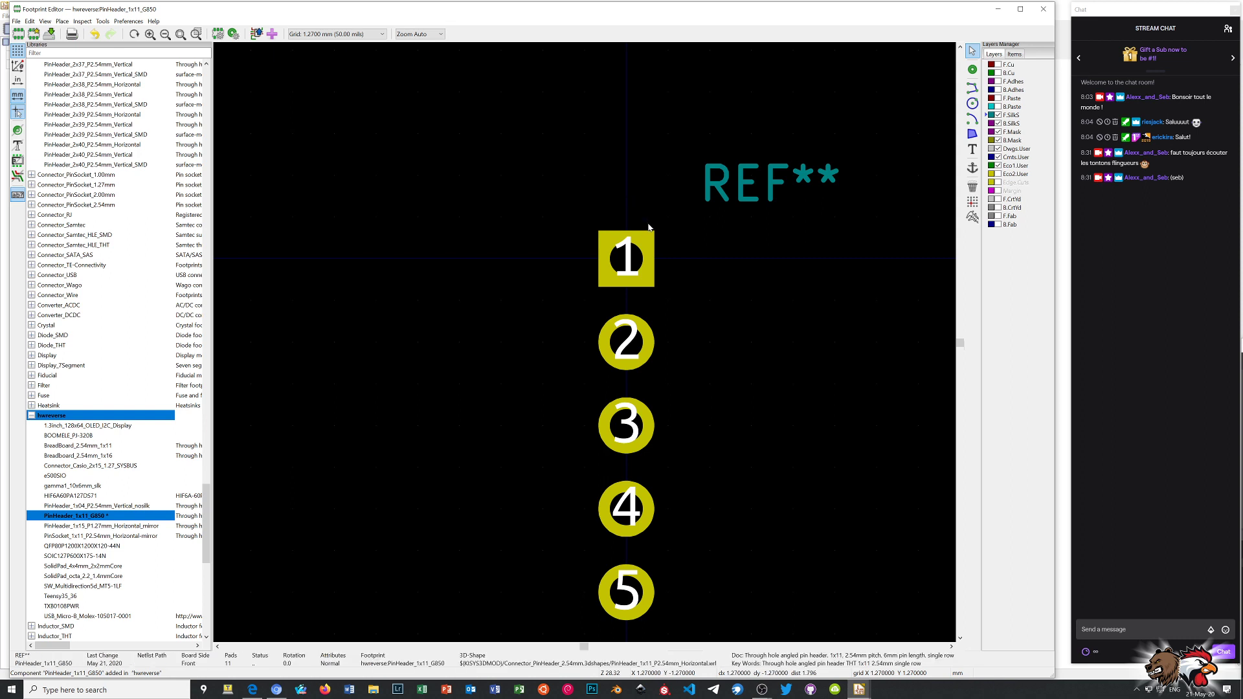
- Make all hidden layers visible again, including copper, adhesive, paste, Eco2.User, Margin, courtyard and fabrication
scroll(584, 341, "down", 4)
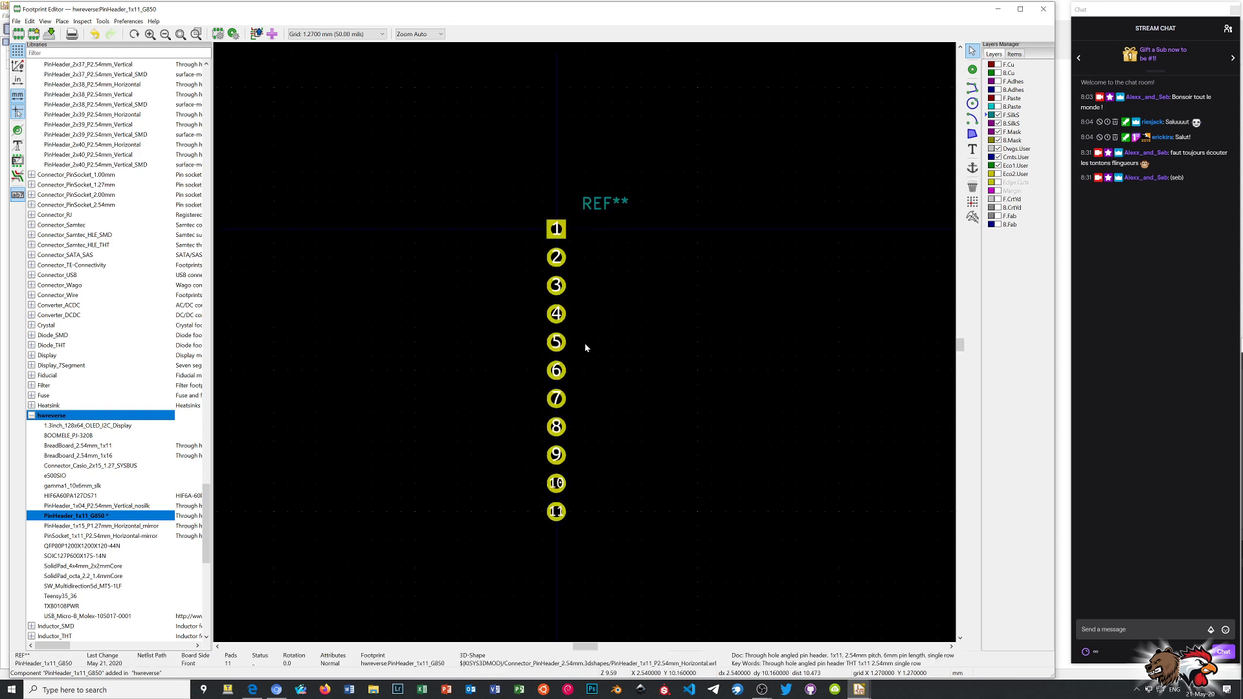
scroll(584, 341, "up", 1)
left_click(999, 64)
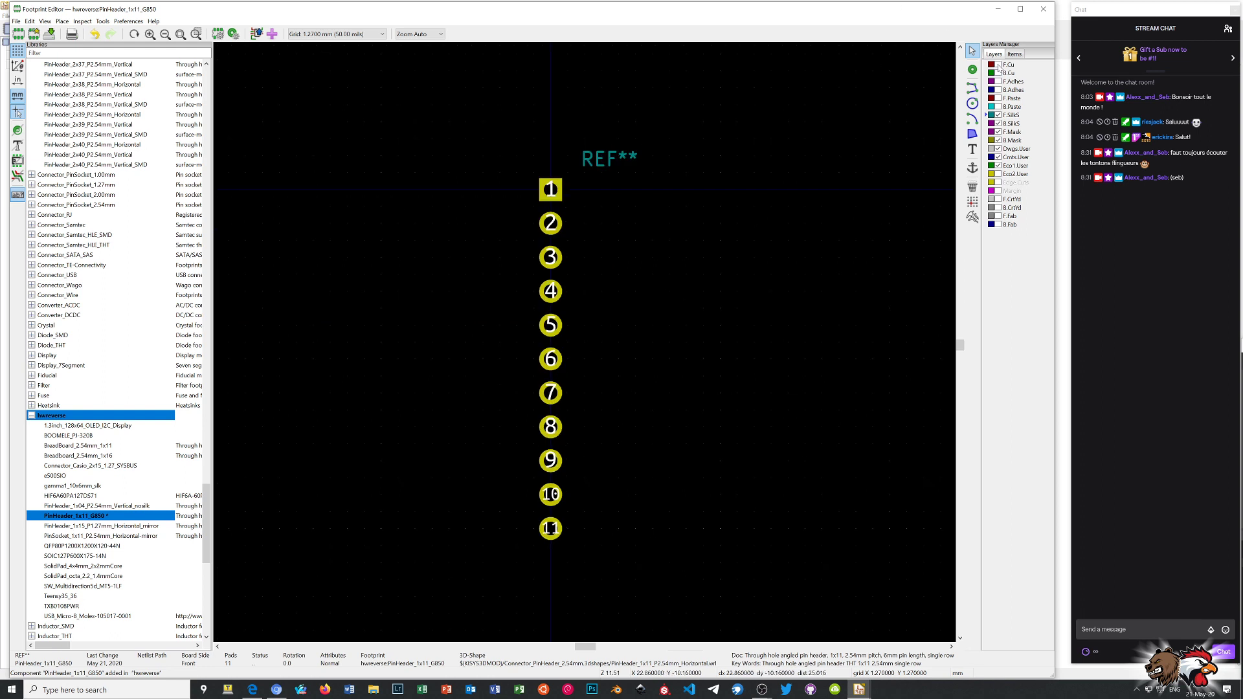
left_click(998, 73)
left_click(998, 81)
left_click(999, 90)
left_click(998, 98)
left_click(998, 106)
left_click(998, 174)
left_click(998, 182)
left_click(998, 191)
left_click(999, 199)
left_click(999, 207)
left_click(999, 215)
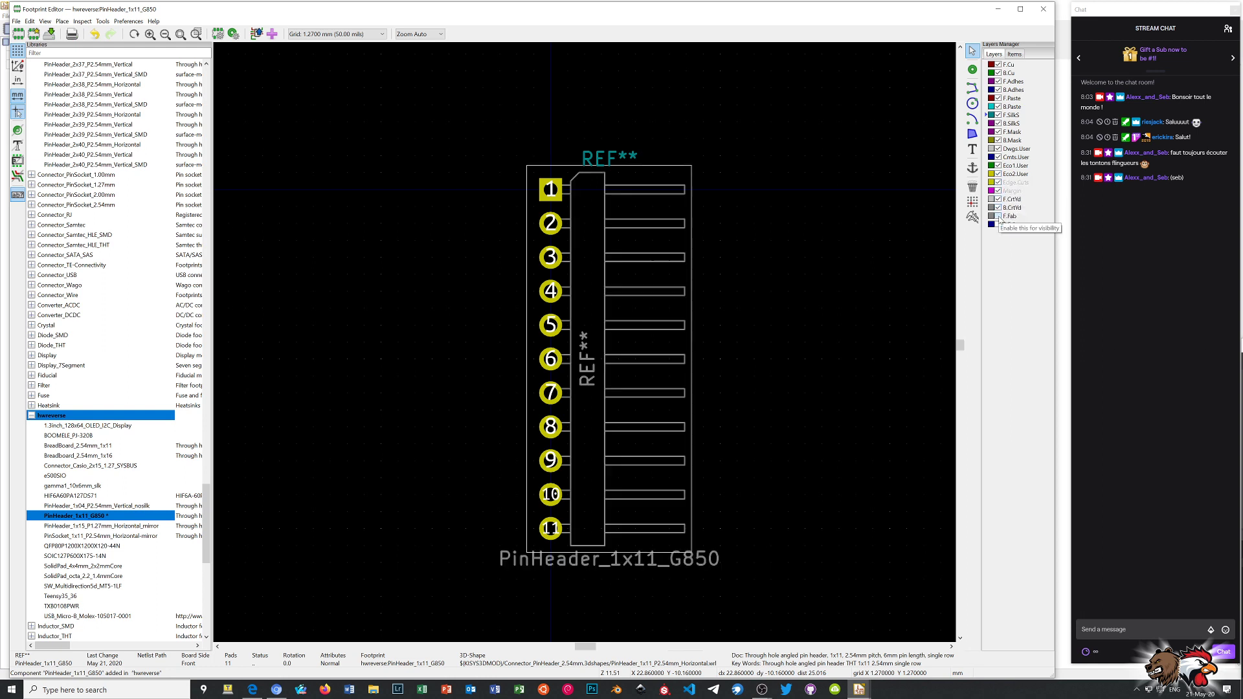
left_click(999, 224)
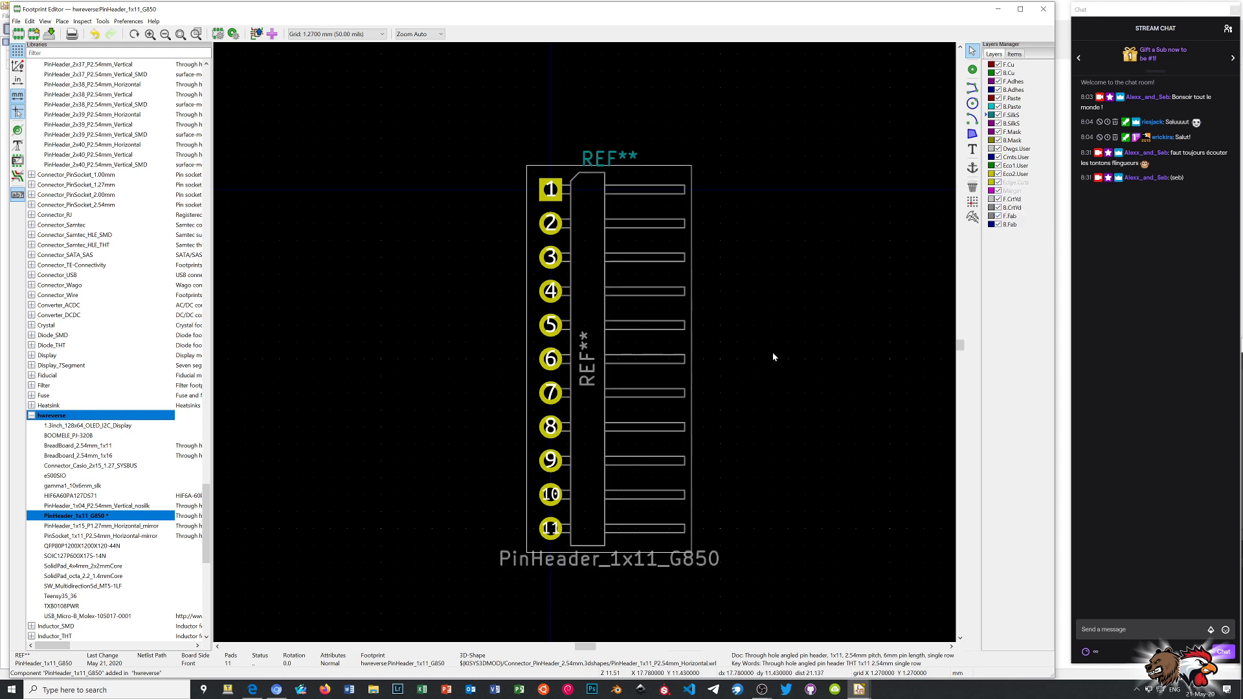
- Save the modified PinHeader_1x11_G850 footprint and close the Footprint Editor
scroll(585, 348, "up", 3)
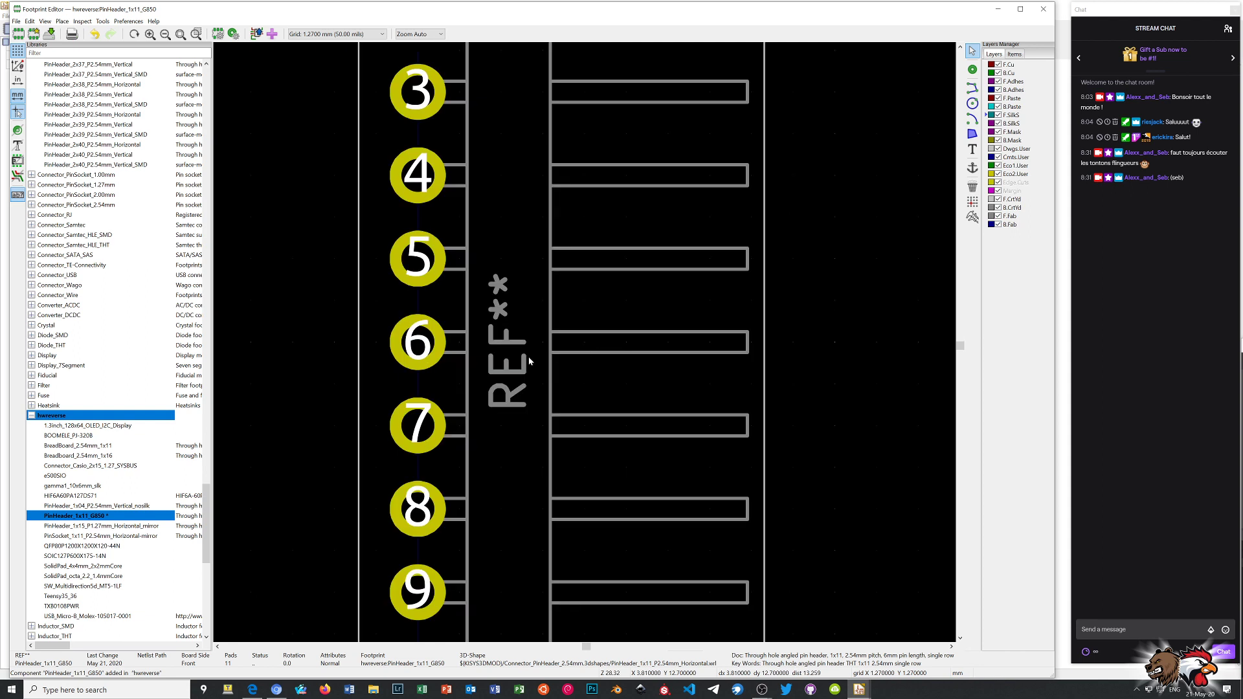
scroll(586, 348, "down", 3)
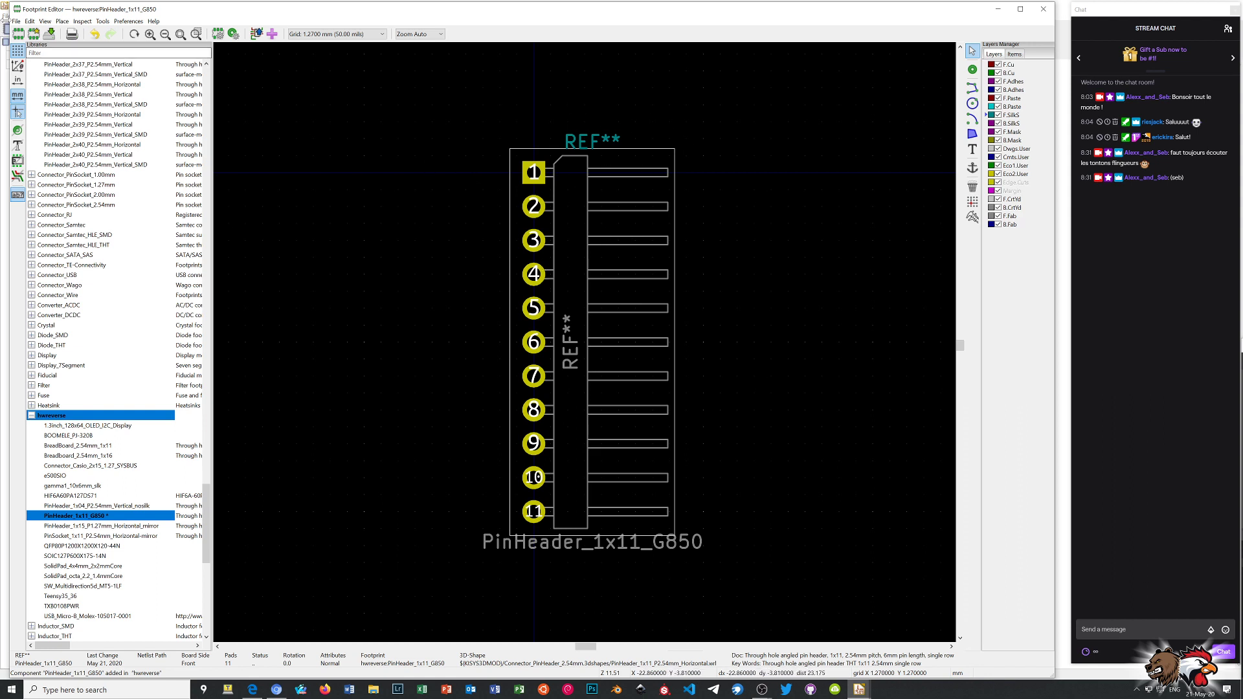
left_click(51, 35)
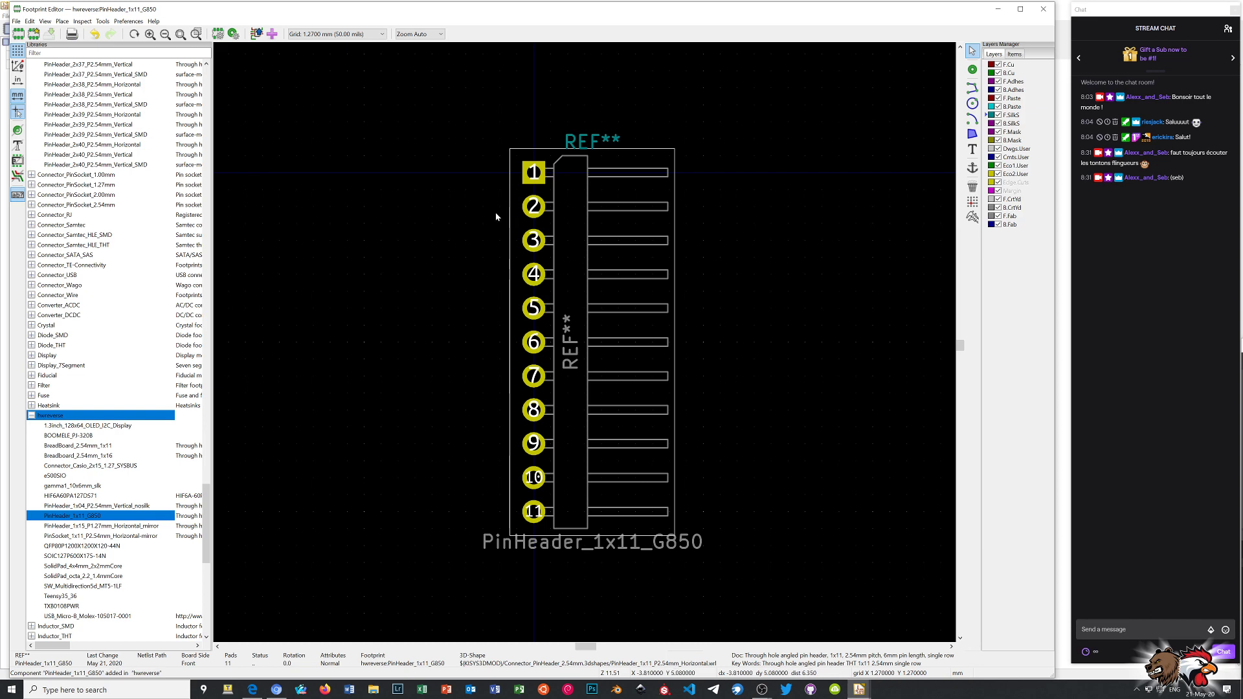
left_click(1040, 10)
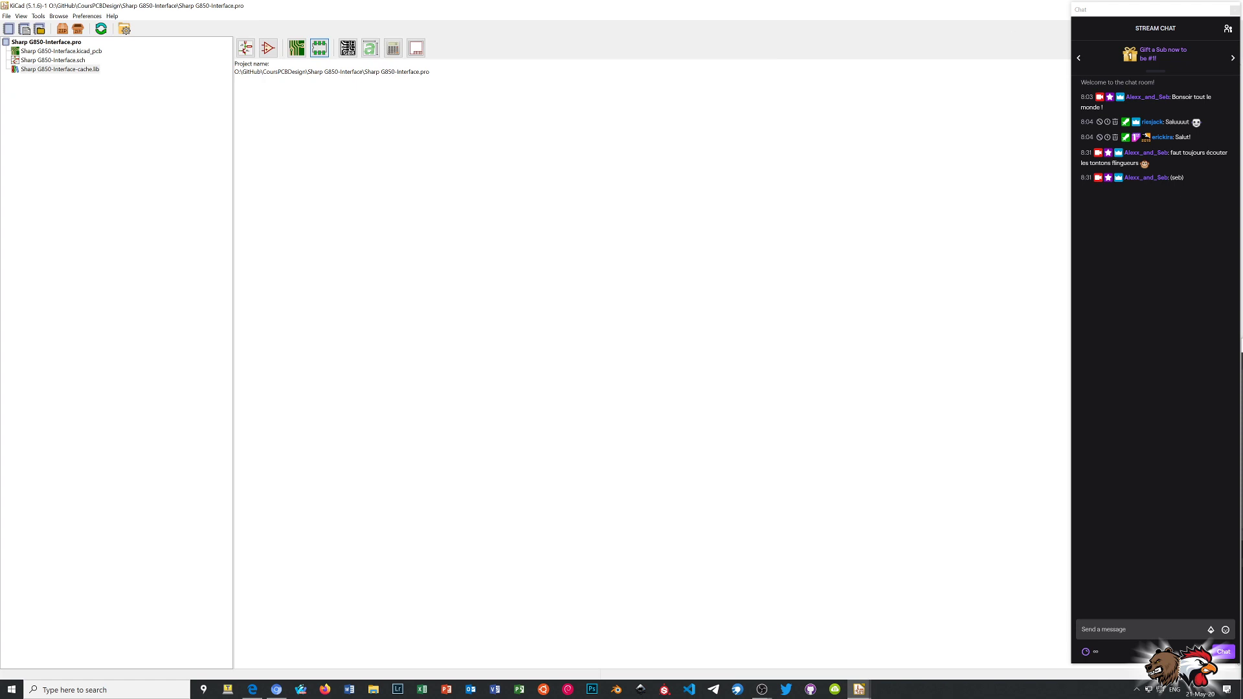
- Open the board Sharp G850-Interface.kicad_pcb from the project window and fit the whole board in view
left_click(61, 52)
double_click(61, 52)
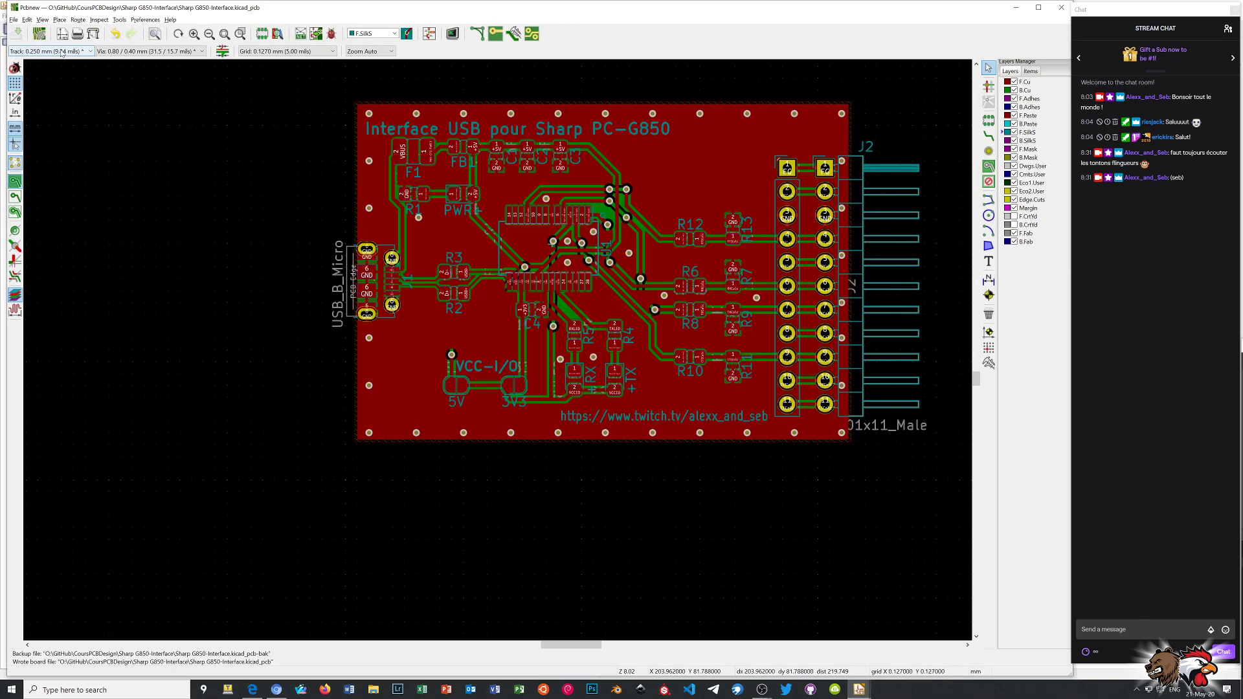
scroll(688, 186, "up", 1)
scroll(492, 367, "up", 4)
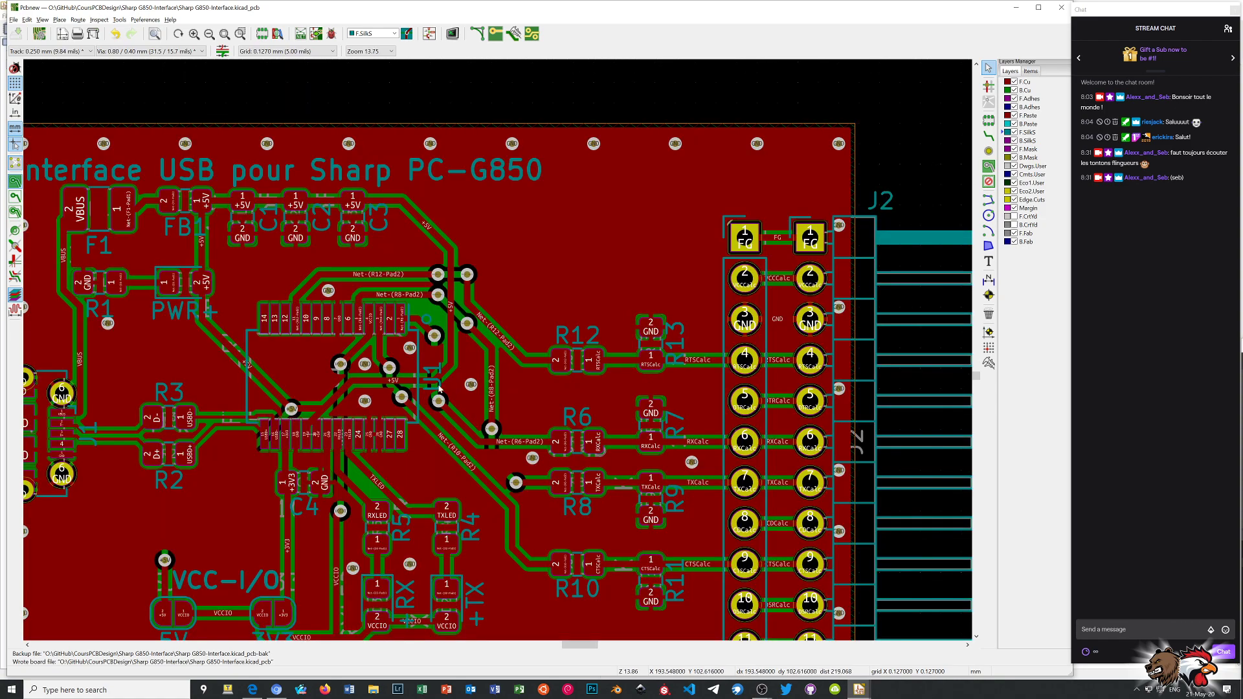
key("Home")
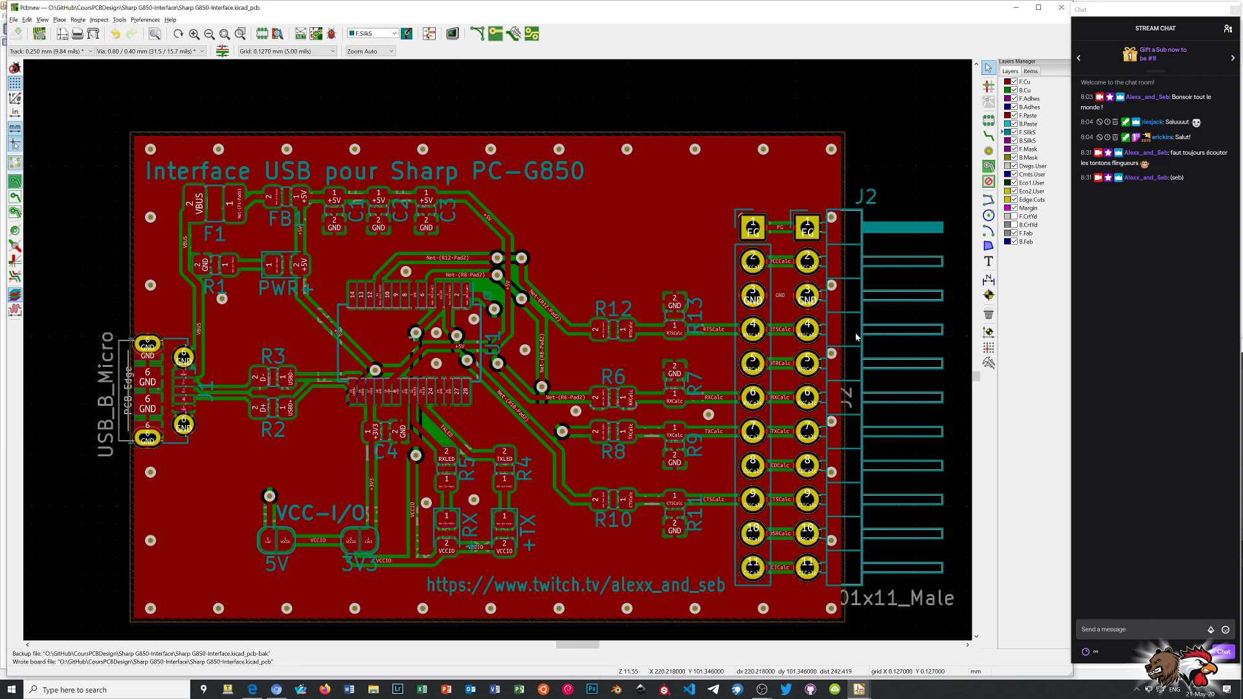
- Change the footprint of the selected connector J2 to PinHeader_1x11_G850 from the hwreverse library
left_click(816, 239)
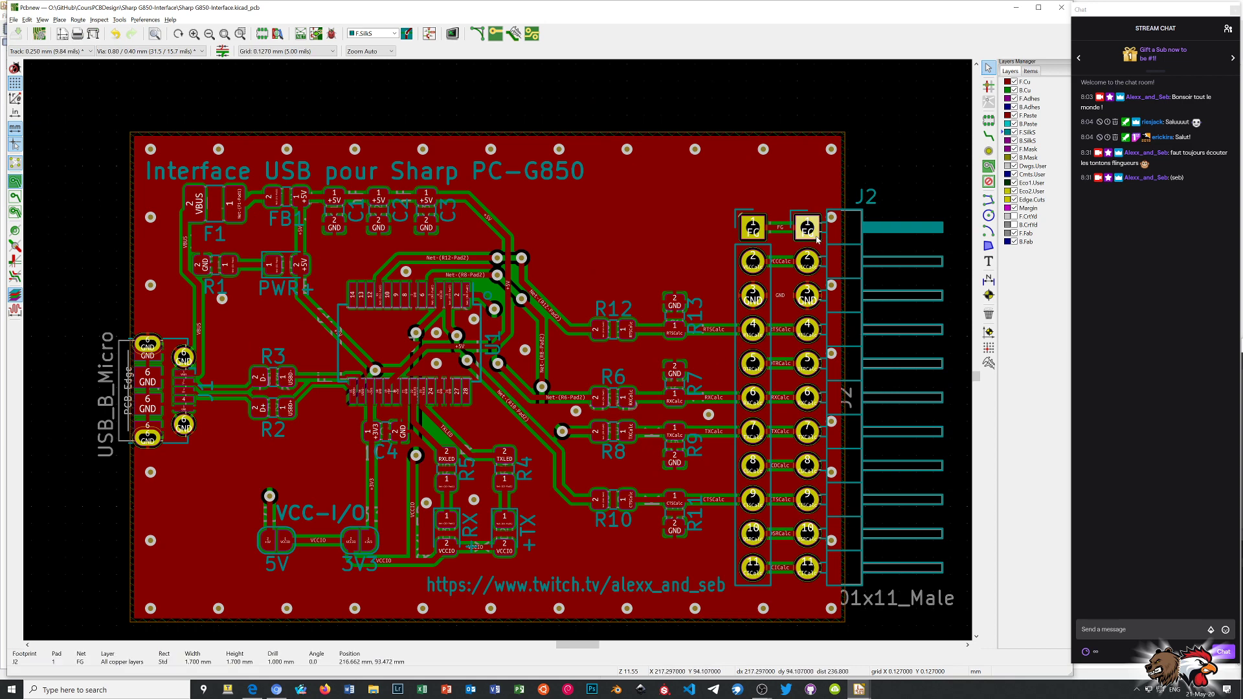
right_click(815, 233)
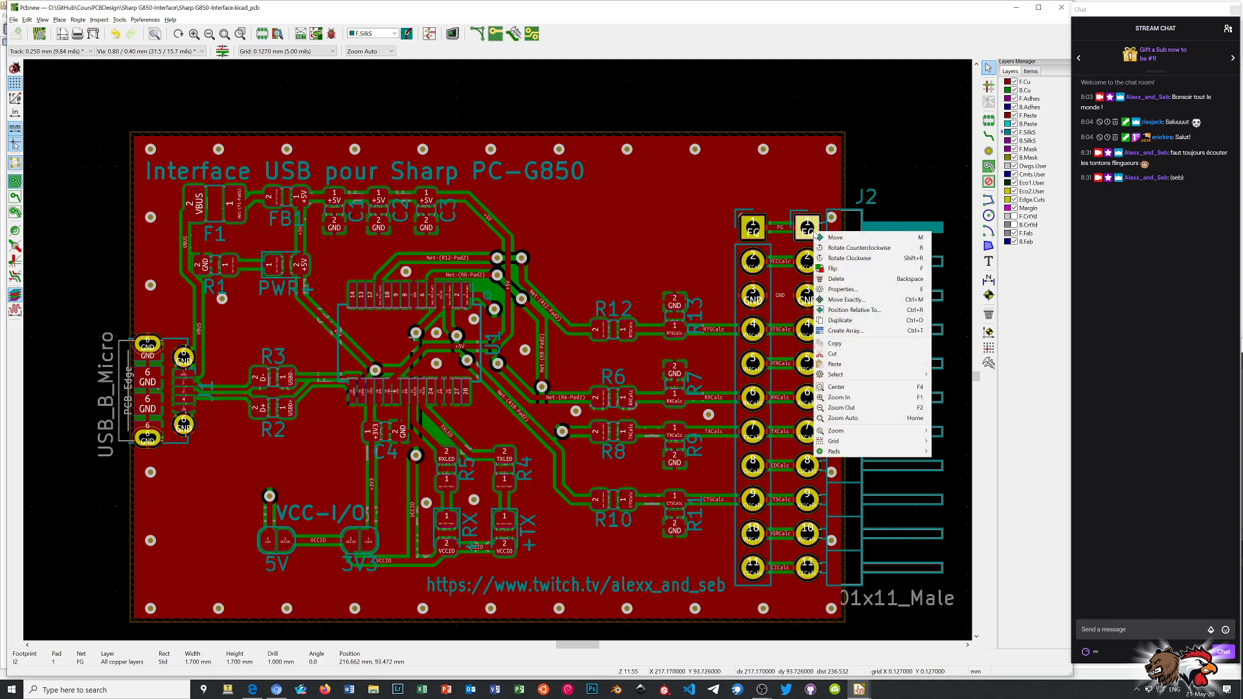
left_click(861, 222)
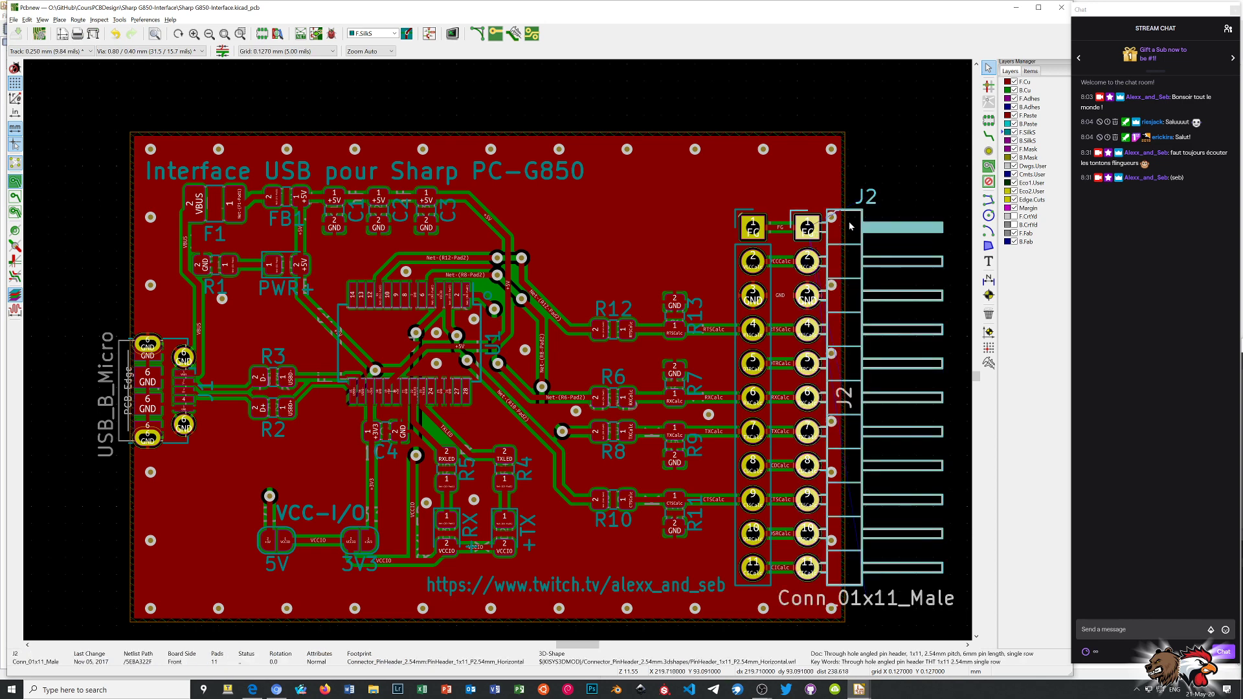
right_click(862, 225)
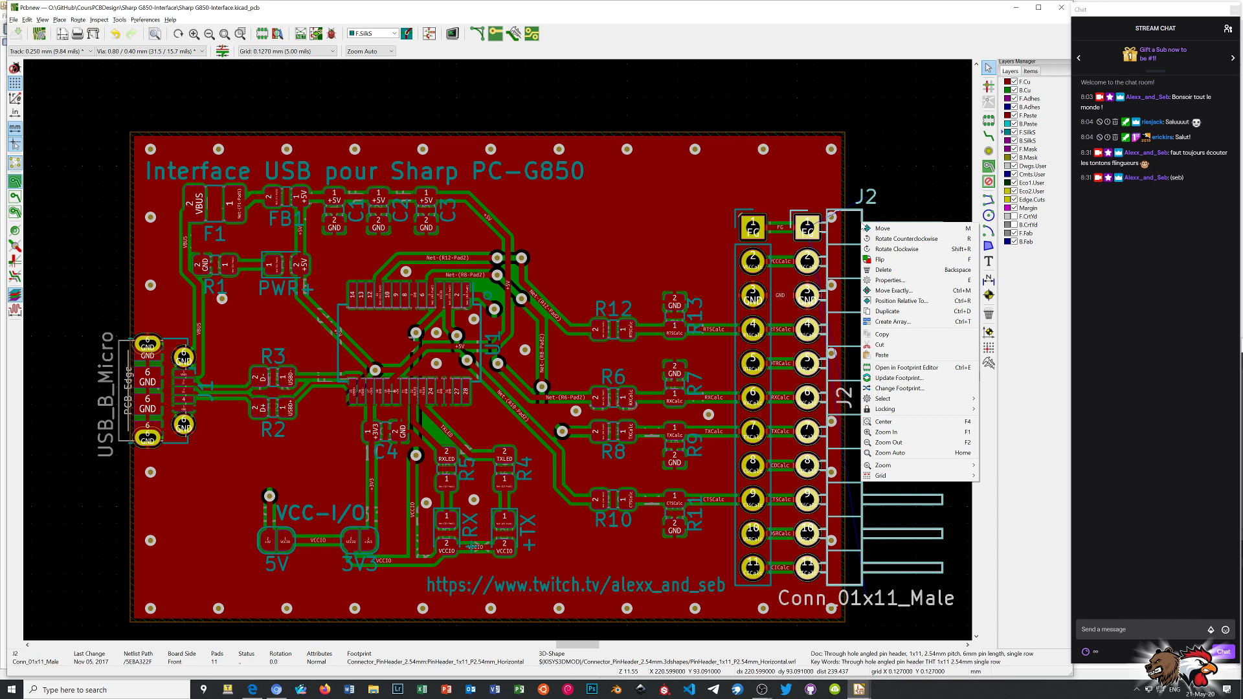
left_click(893, 390)
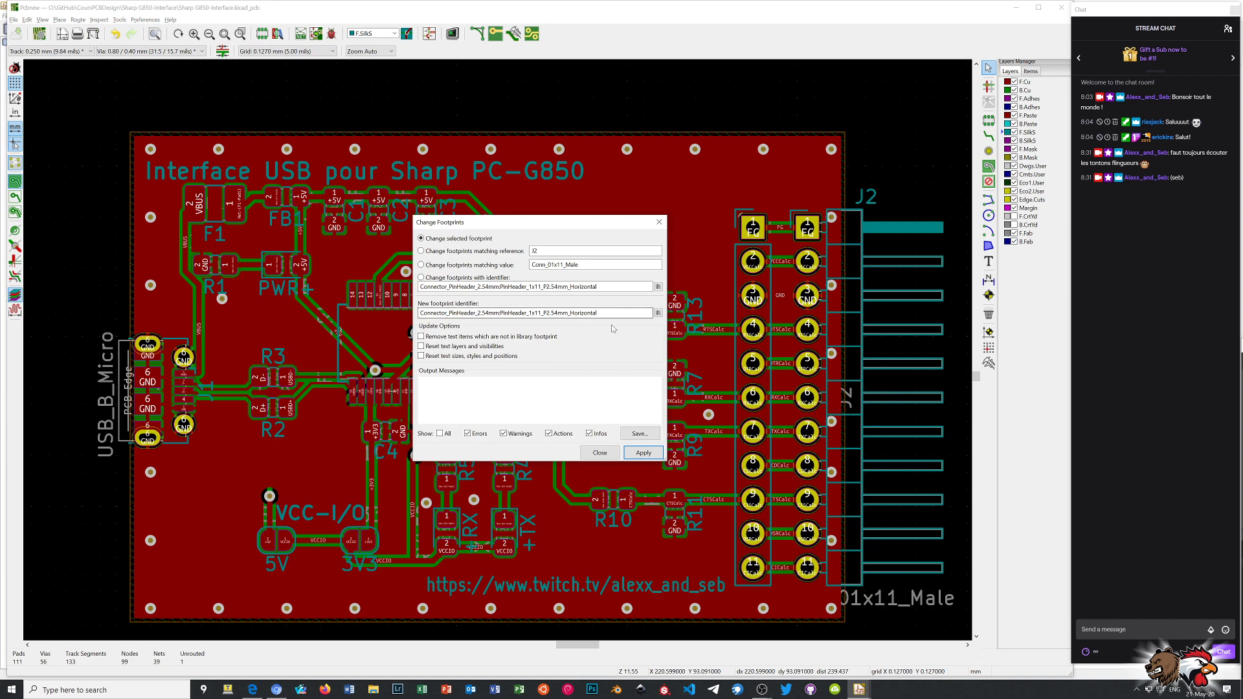
left_click(658, 314)
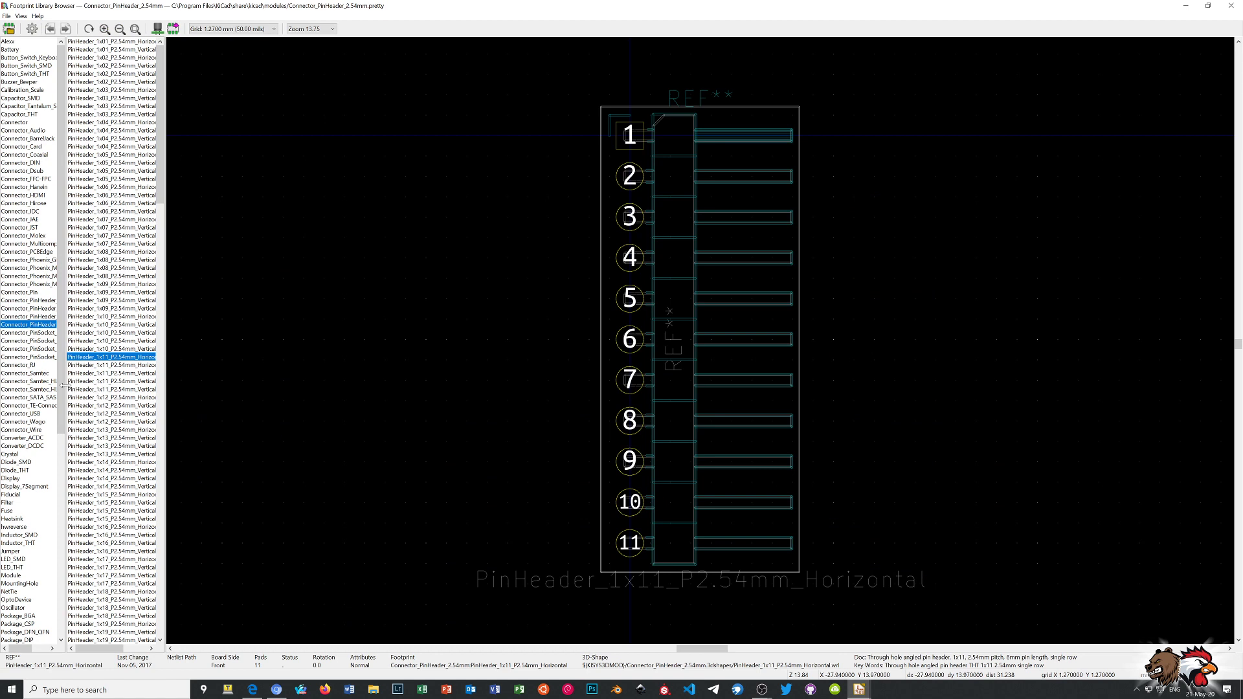
scroll(42, 399, "down", 3)
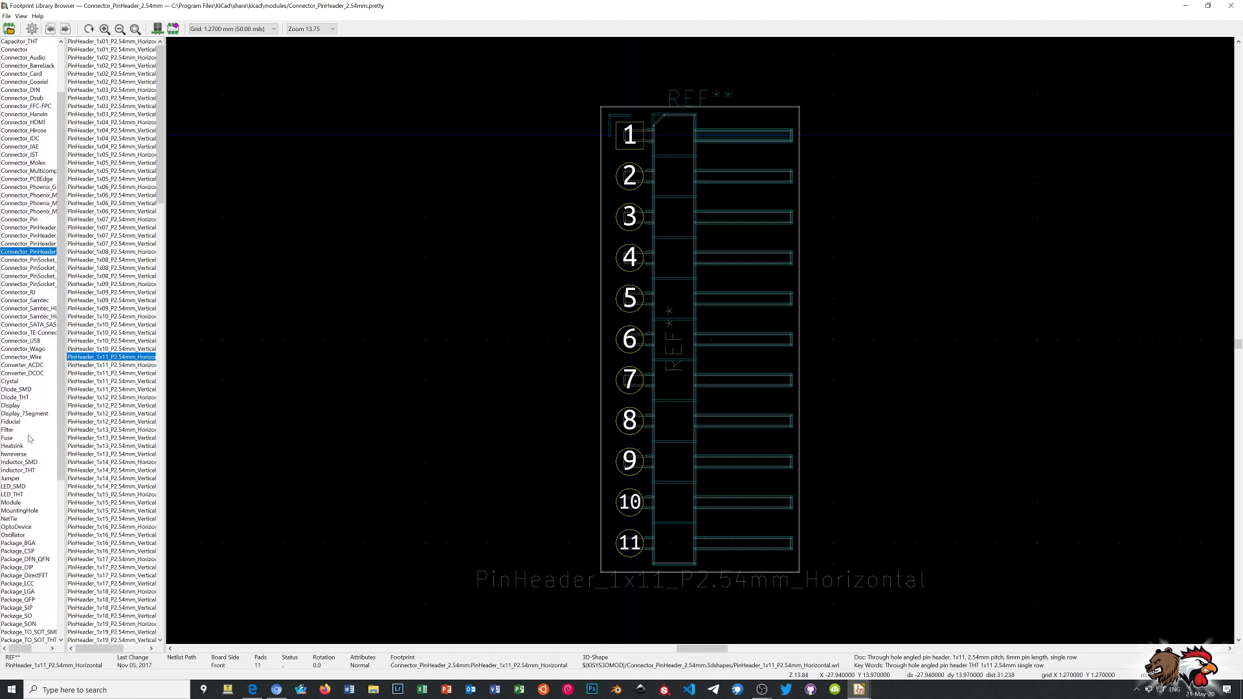
left_click(19, 455)
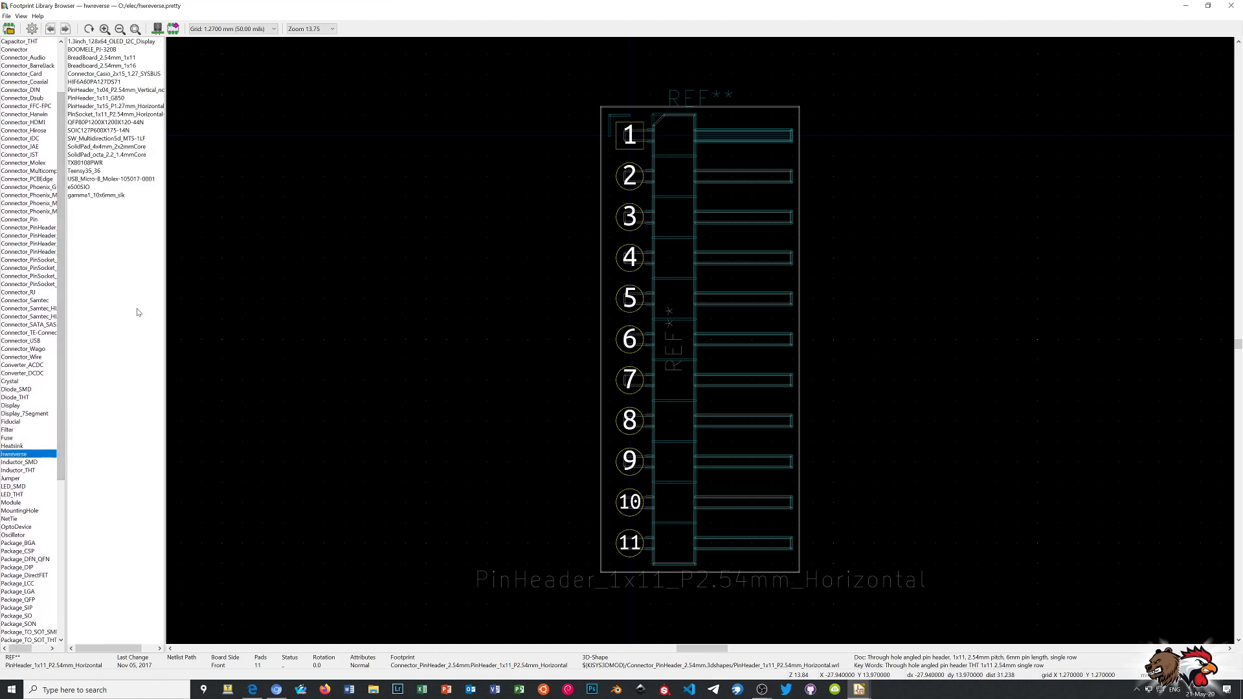
left_click(92, 99)
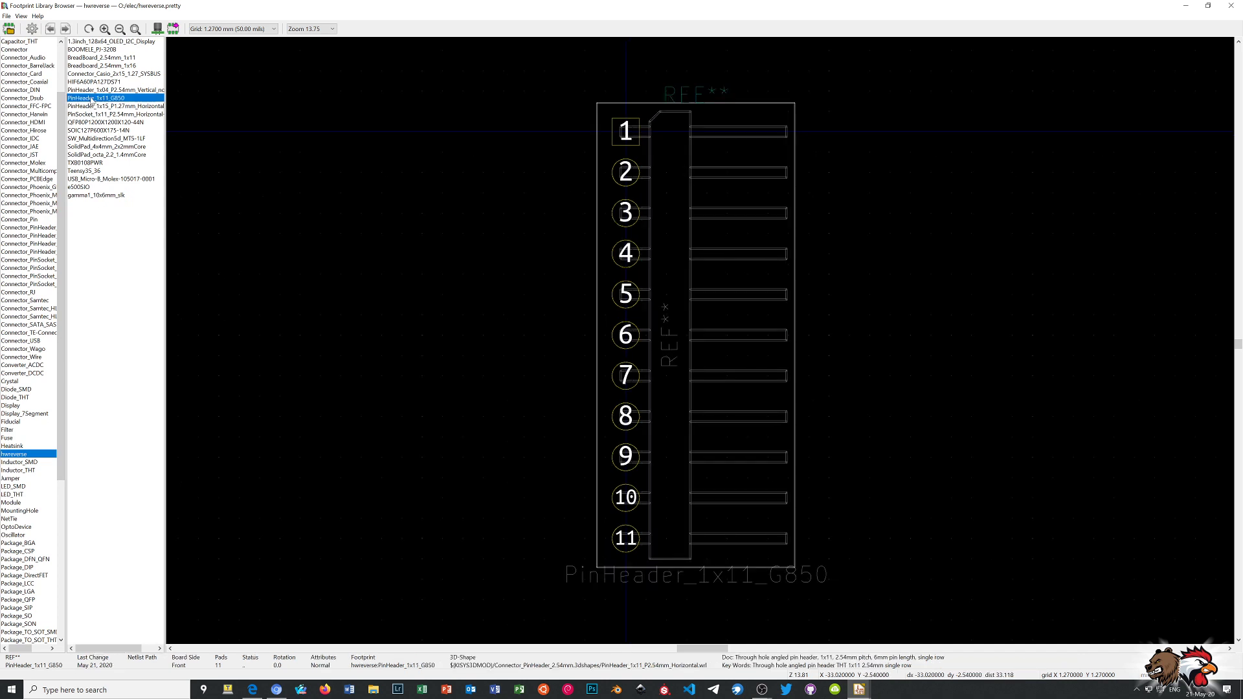
double_click(92, 99)
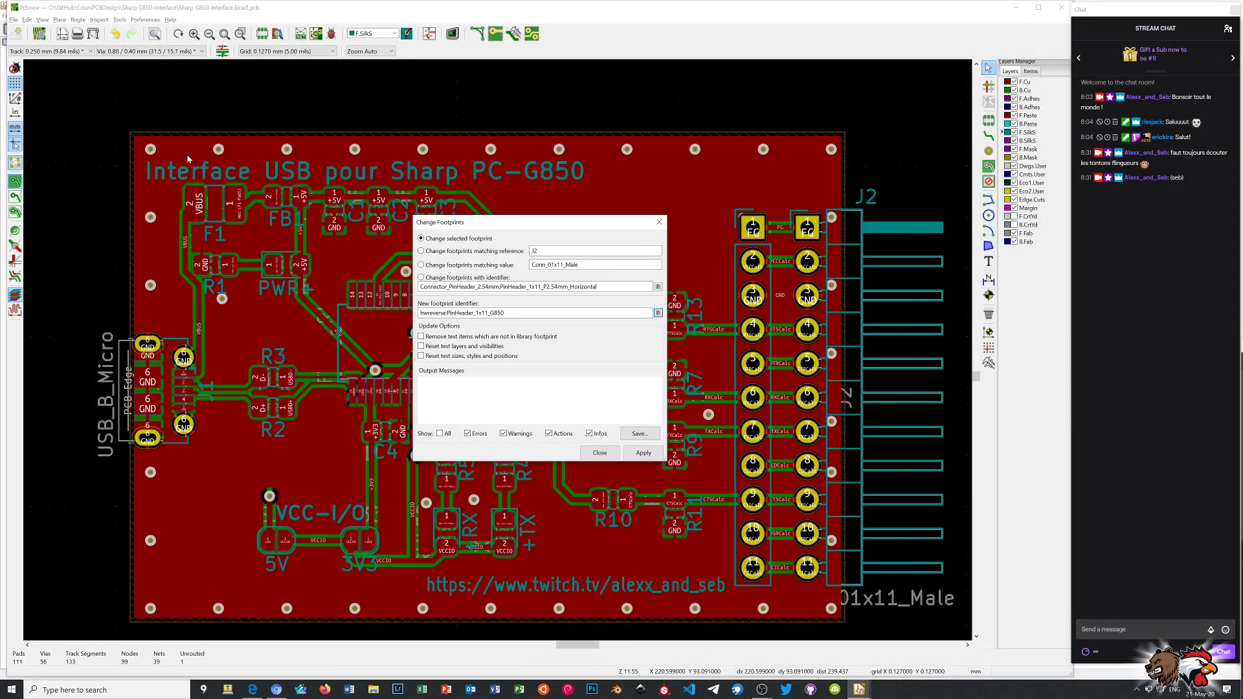
left_click(642, 453)
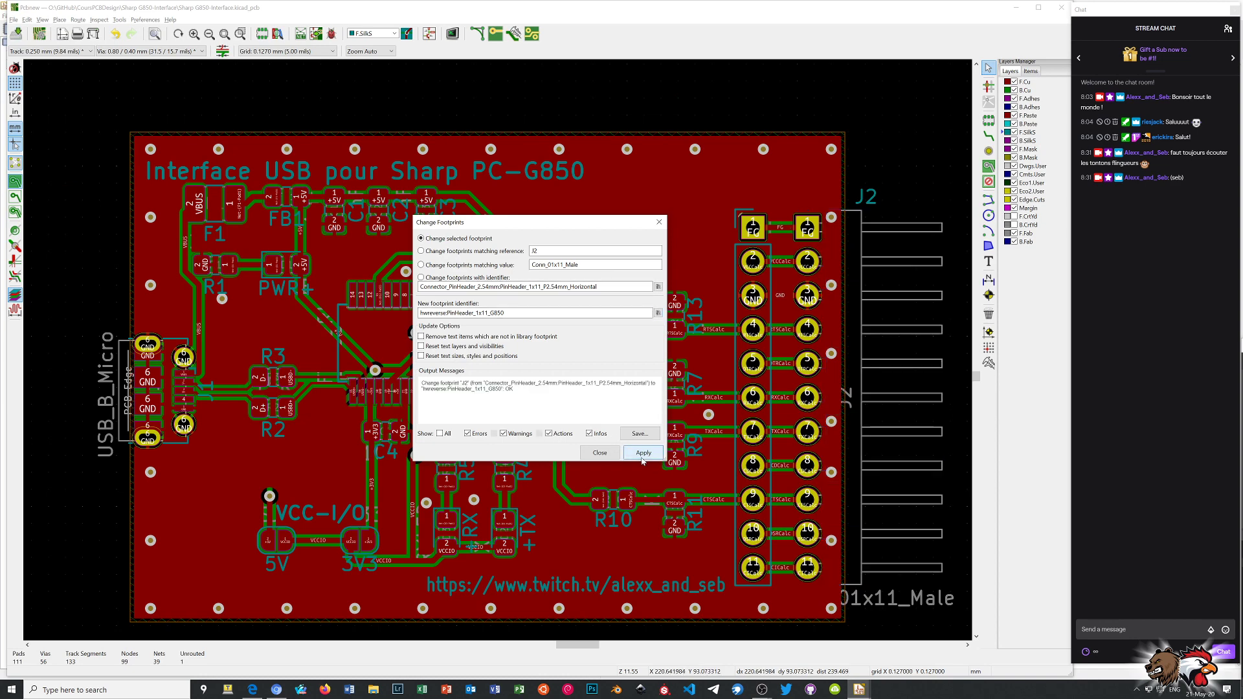
left_click(605, 456)
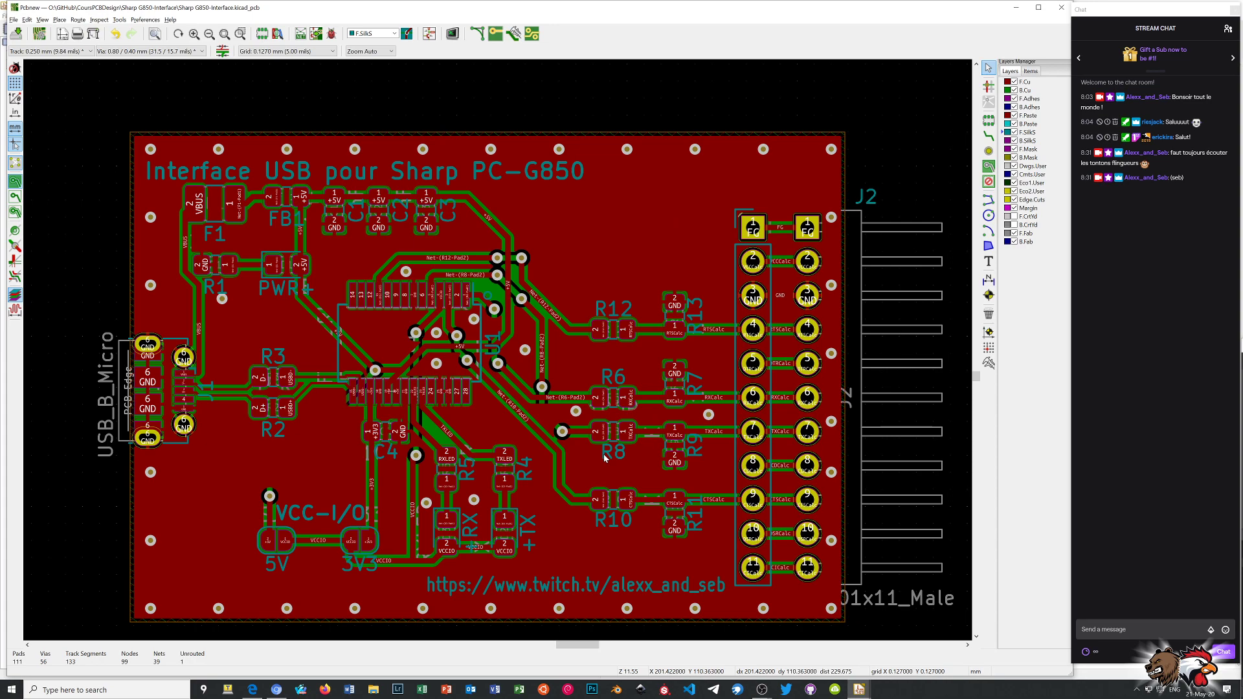
- Inspect the assembled board and the J2 pin header from several angles in the 3D viewer, closing it when done
key("alt+3")
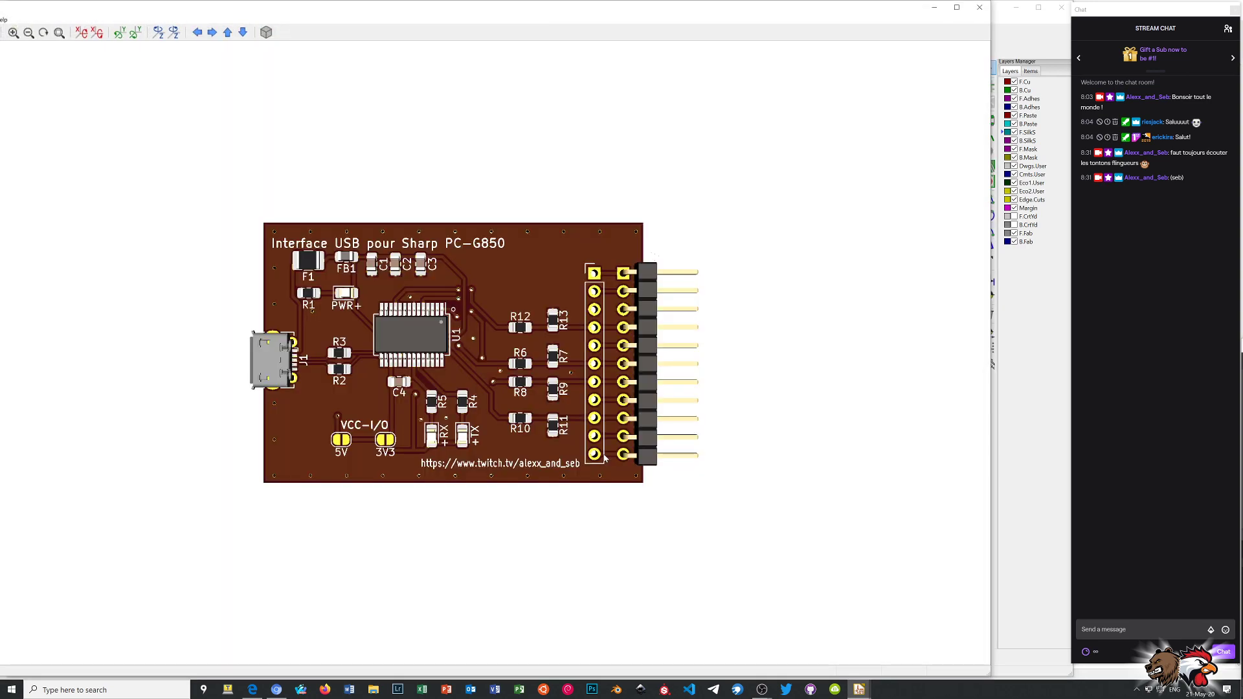
left_click_drag(604, 447, 724, 322)
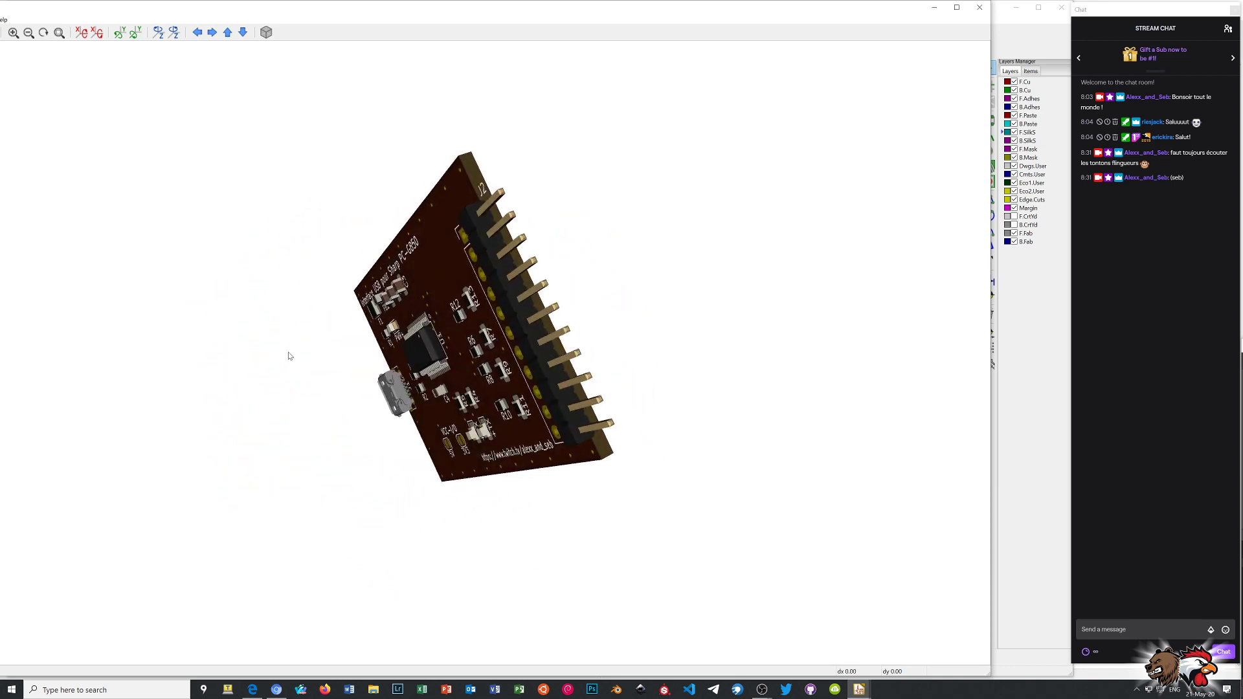
left_click_drag(289, 353, 499, 229)
scroll(491, 313, "up", 3)
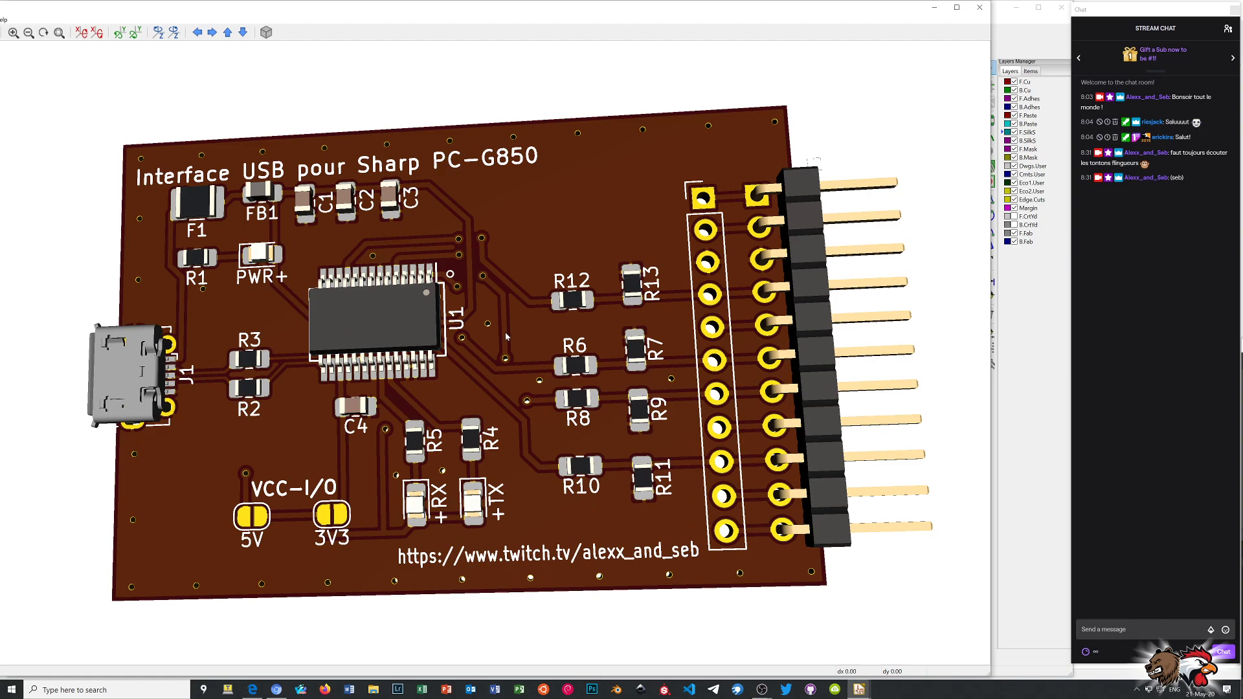
left_click_drag(530, 388, 562, 432)
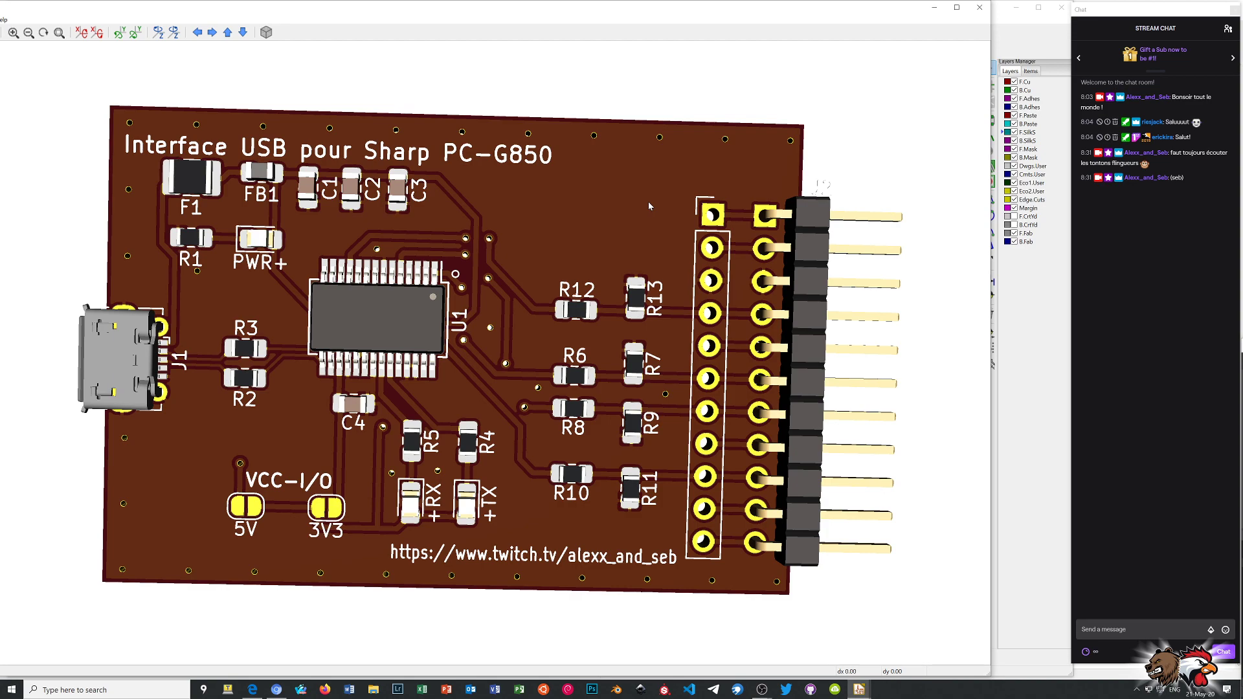
left_click(979, 8)
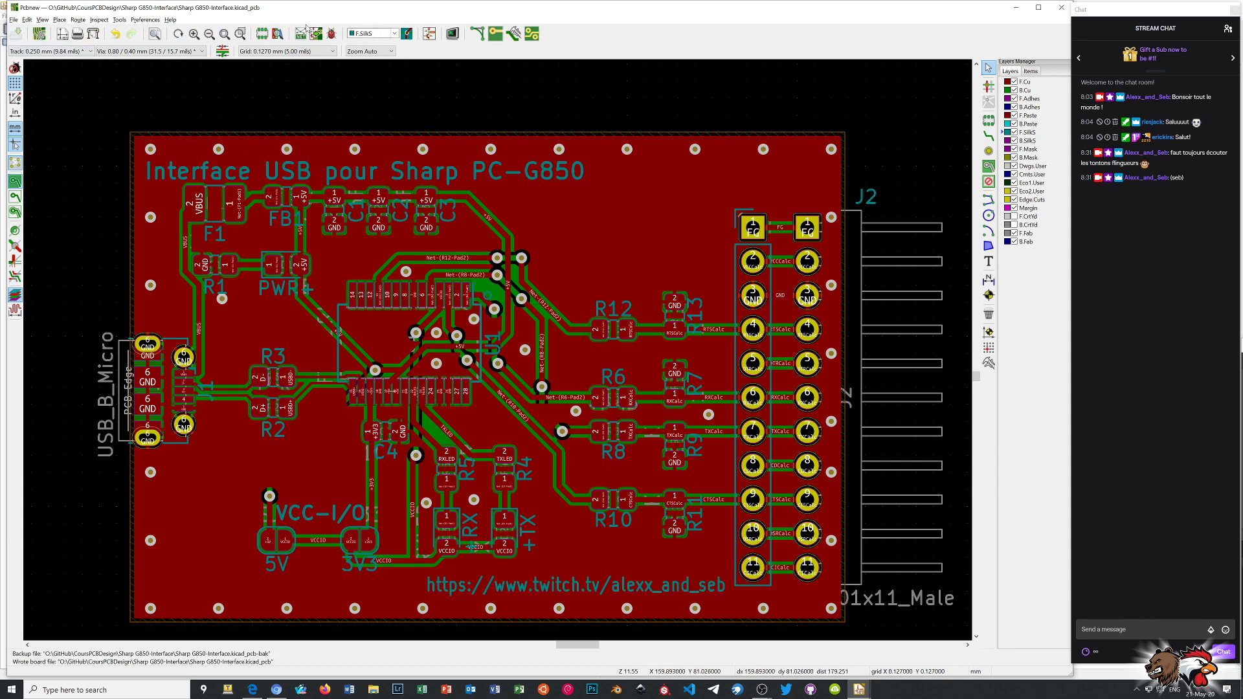
- Run a design rule check on the whole board and close the check
left_click(331, 34)
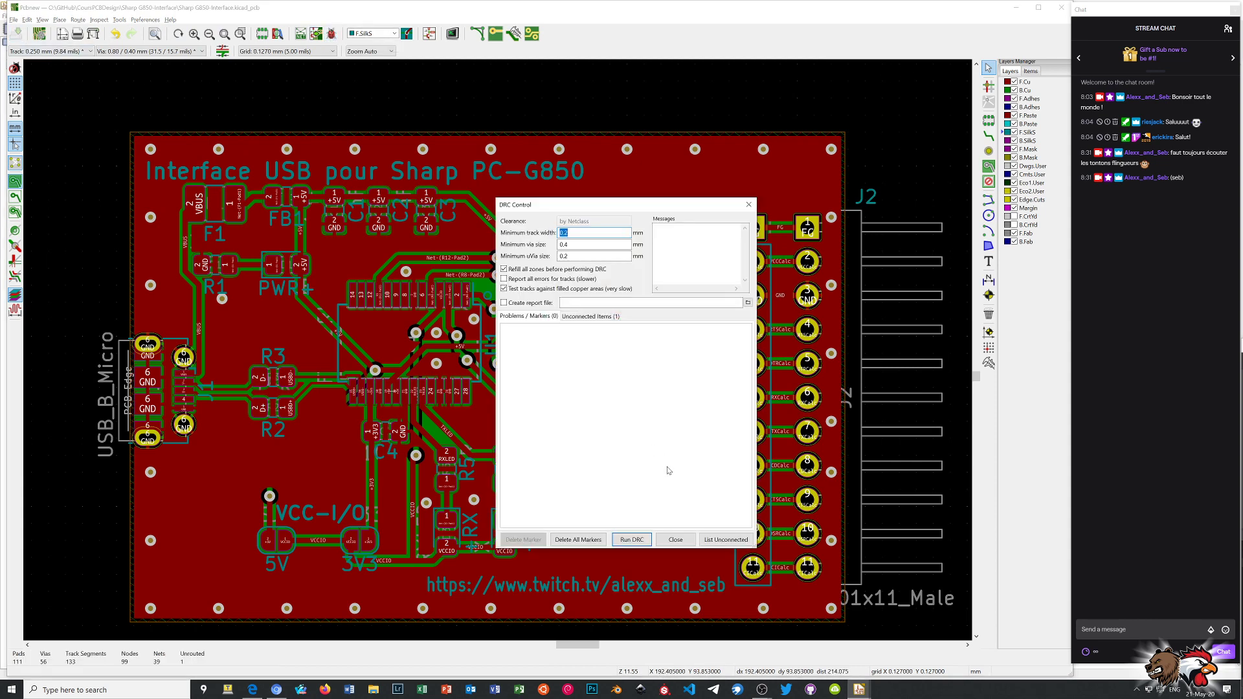
left_click(633, 540)
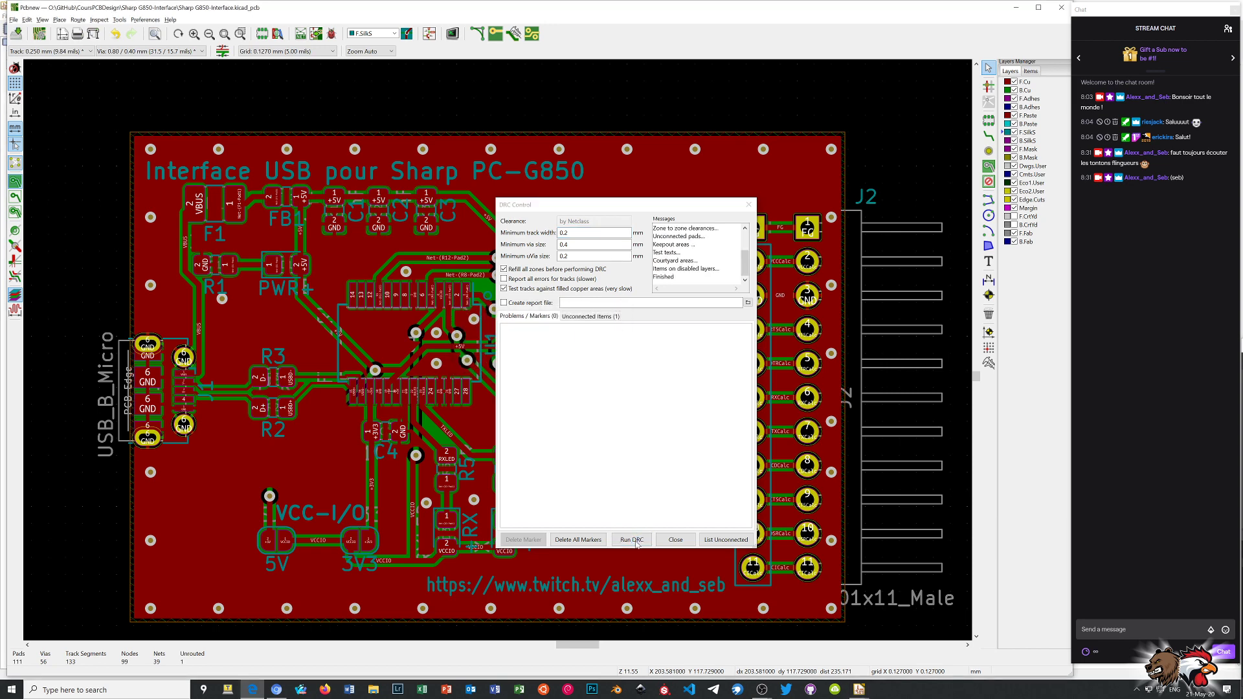
left_click(671, 543)
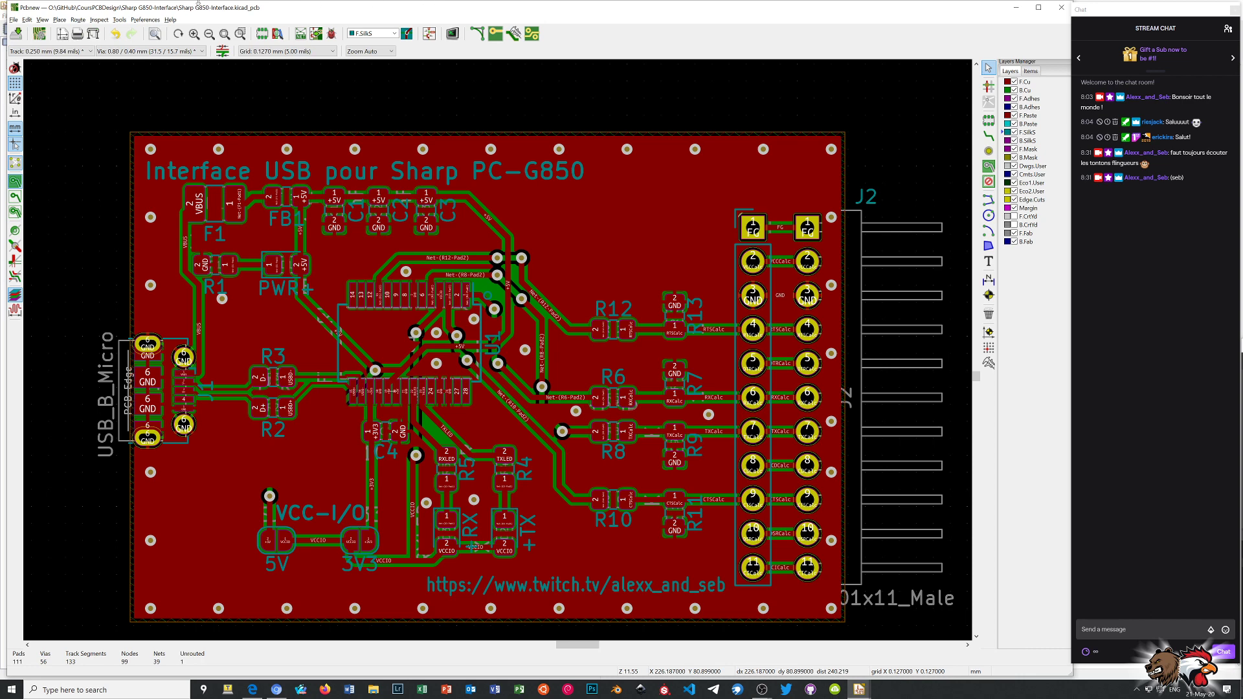
- Set up a Gerber plot of the board with a new g850_gerber folder in the project directory as output directory
left_click(13, 19)
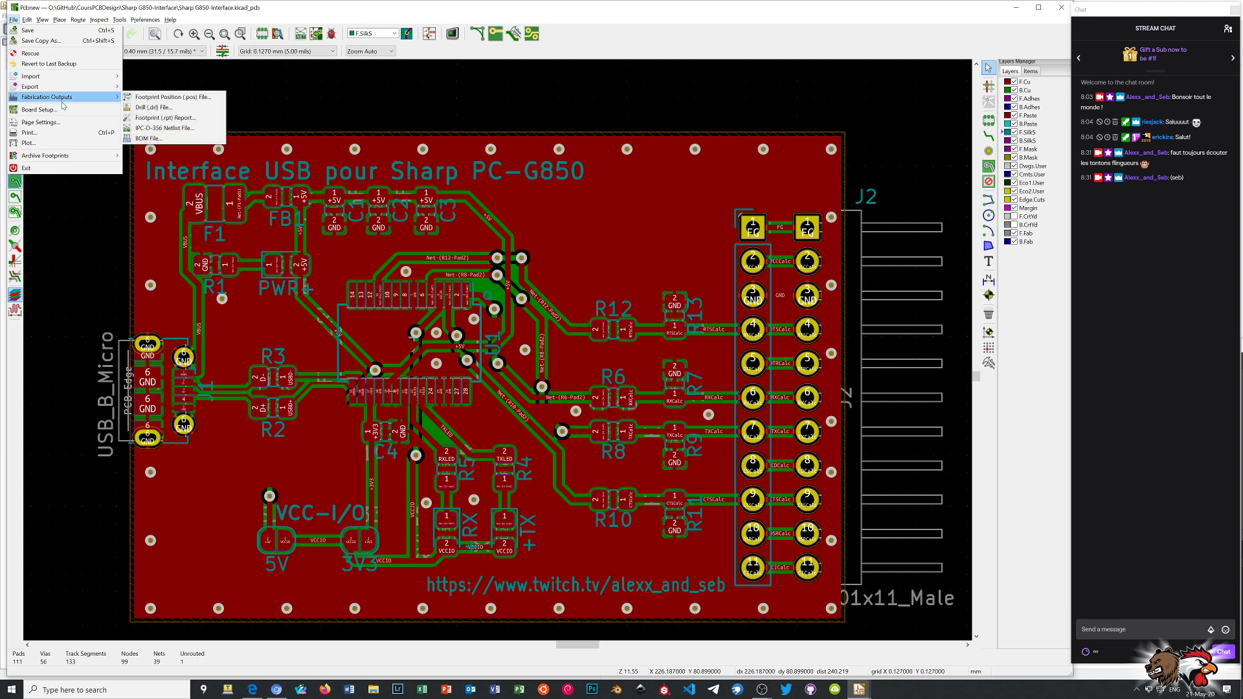
left_click(57, 143)
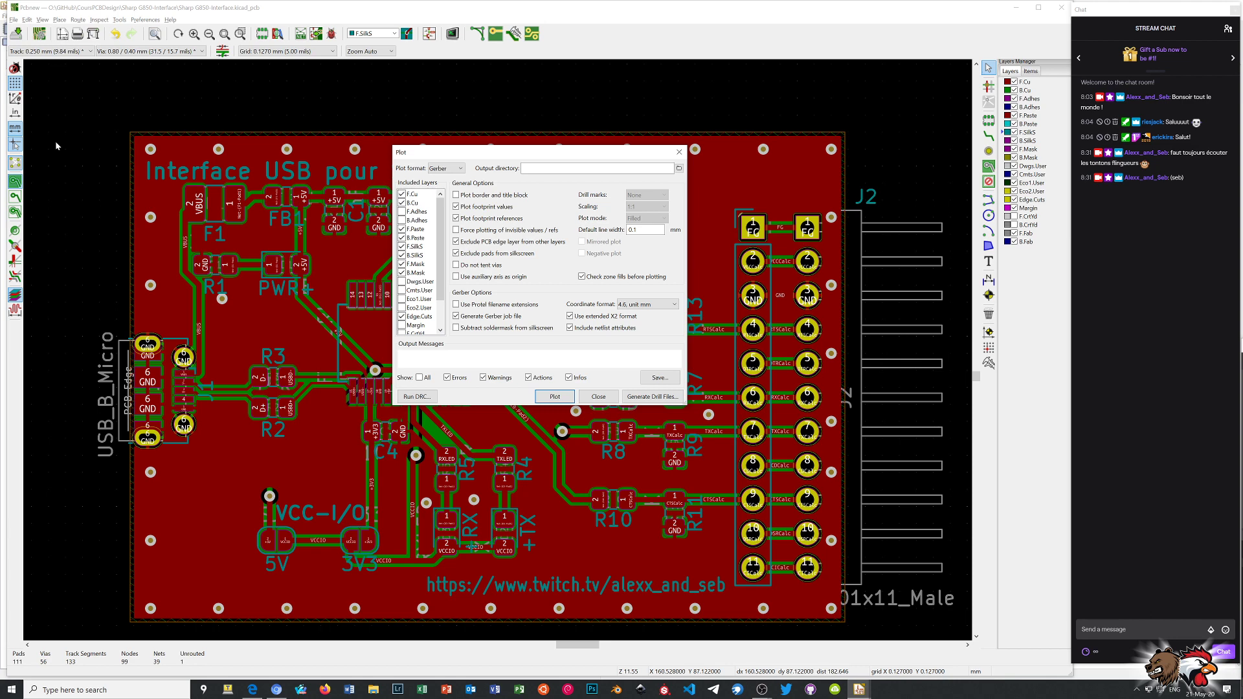
left_click(454, 170)
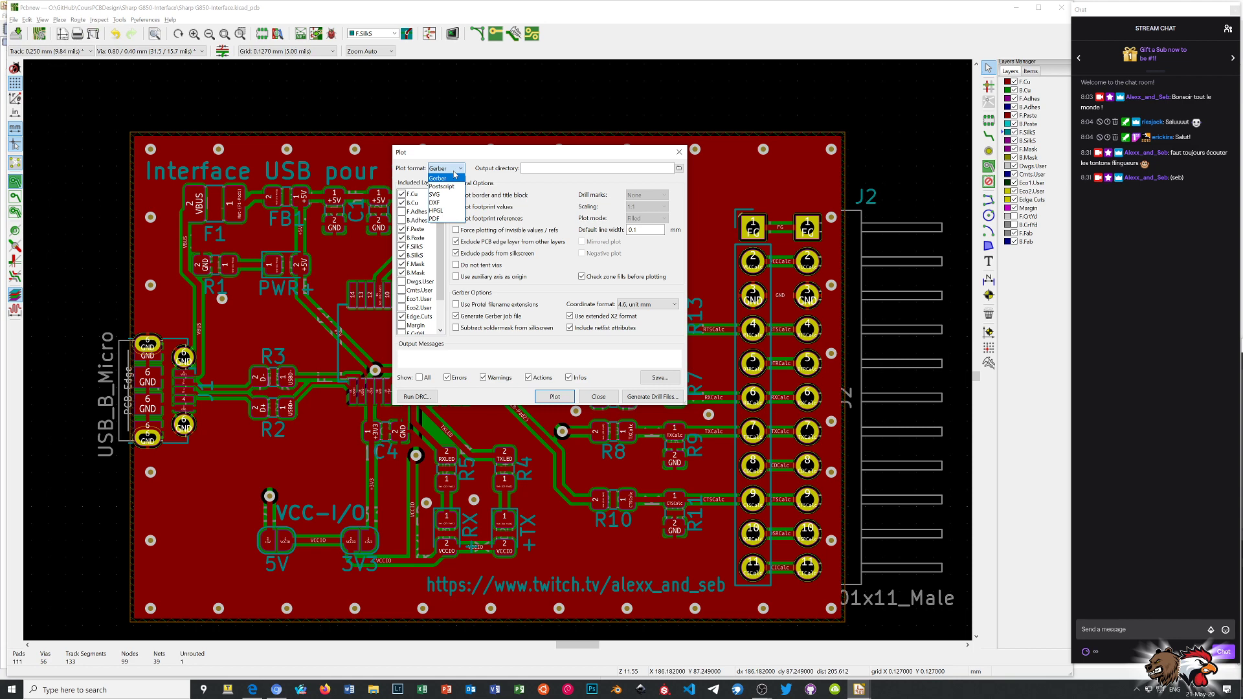
left_click(454, 172)
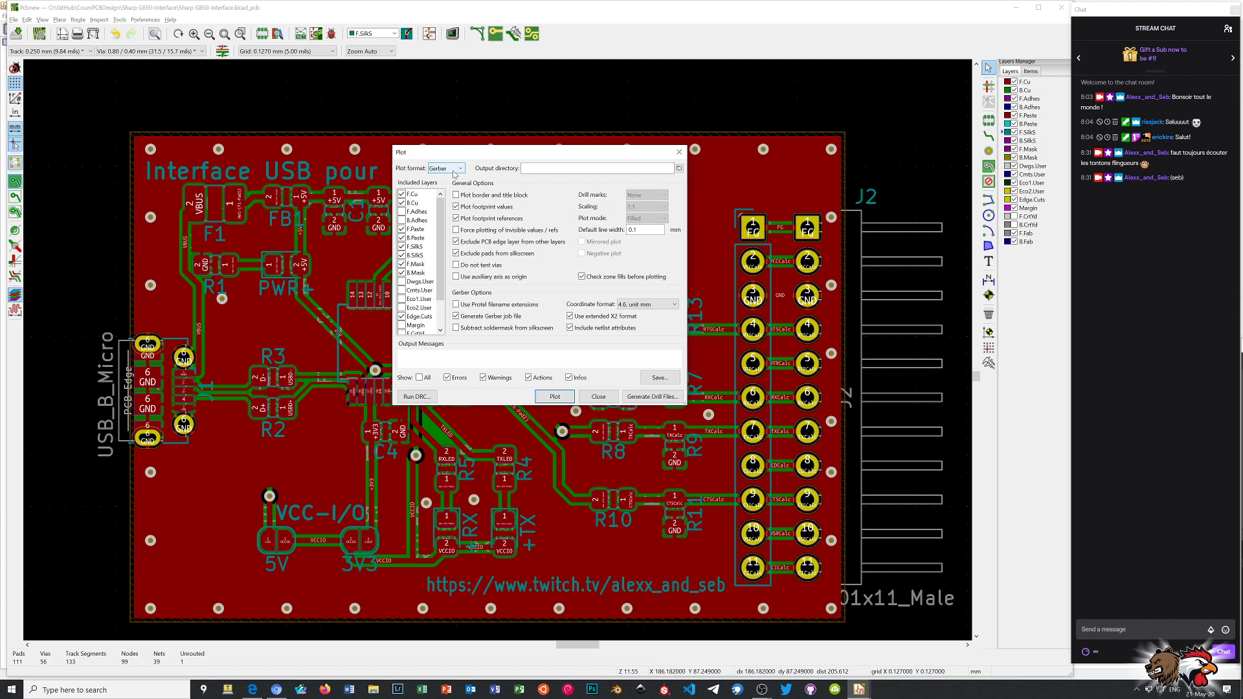
left_click(679, 169)
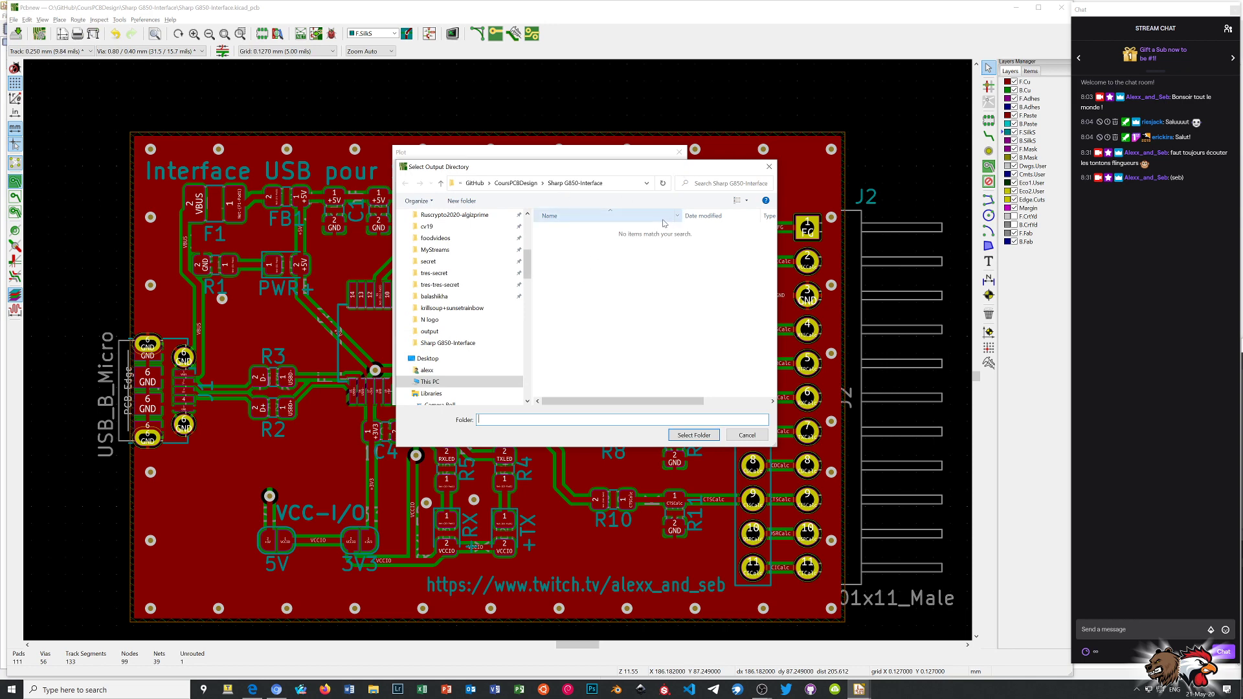
left_click(473, 202)
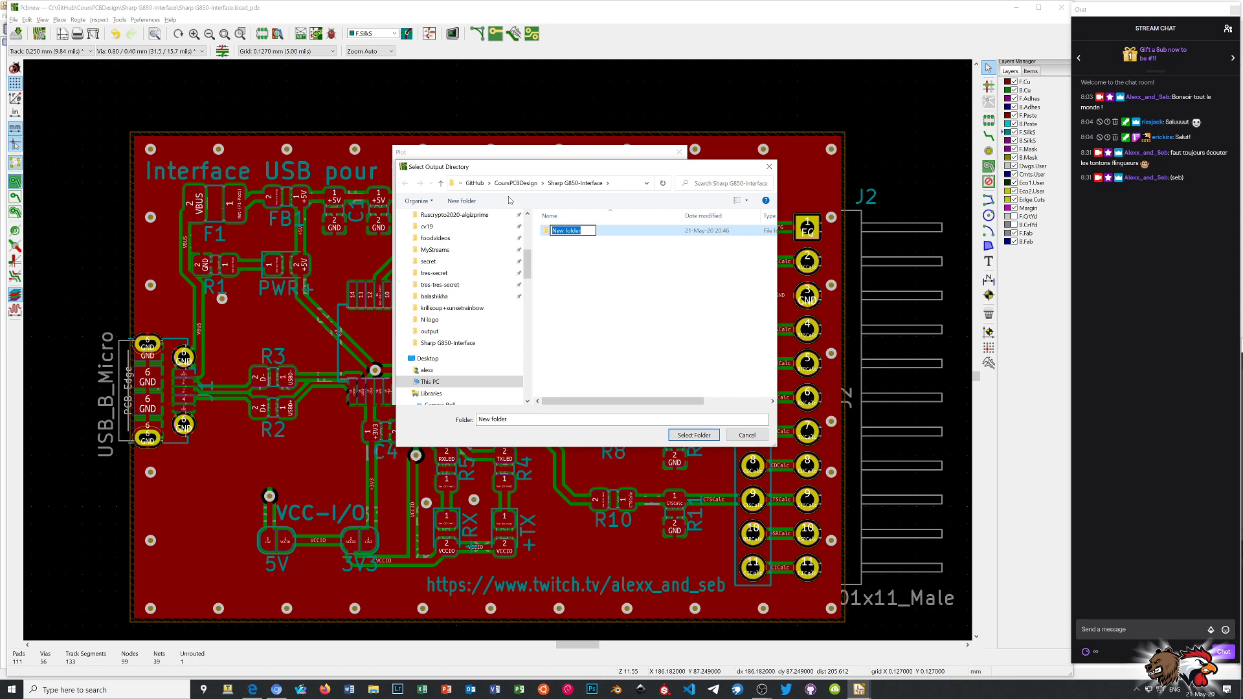
type("g850_gerber")
key("Return")
left_click(695, 436)
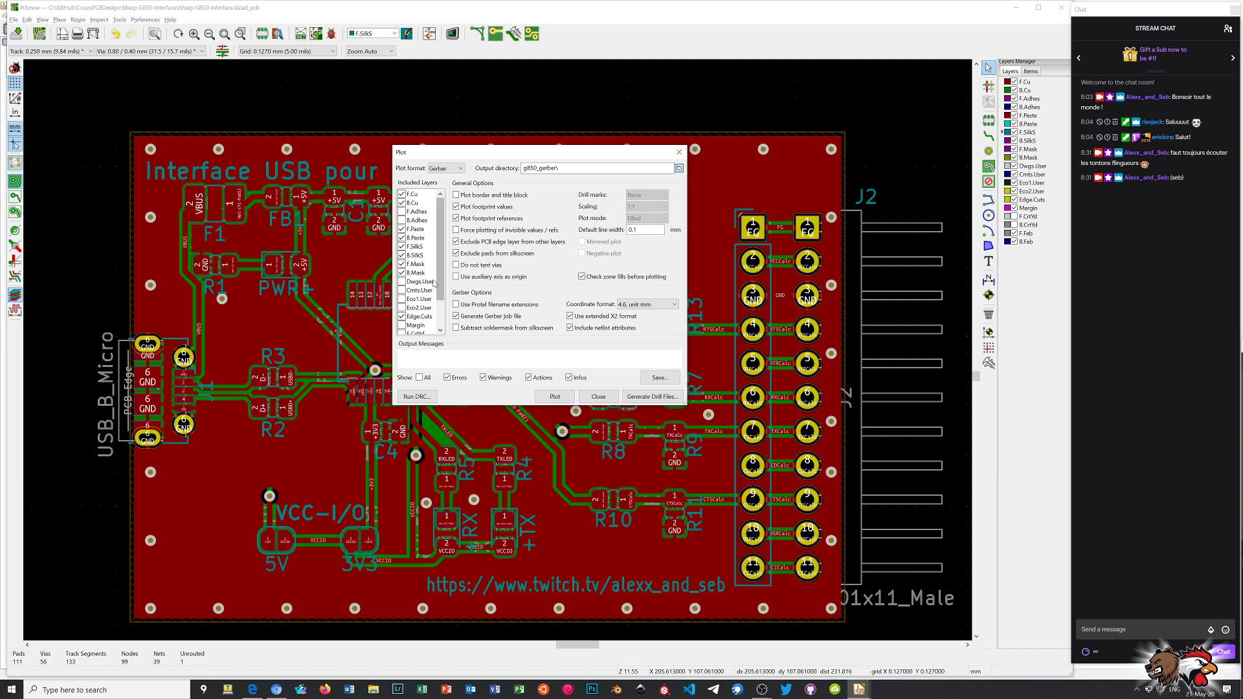
- Review the included layers and plot the copper, paste, silkscreen, mask and Edge.Cuts Gerber files
scroll(445, 310, "down", 2)
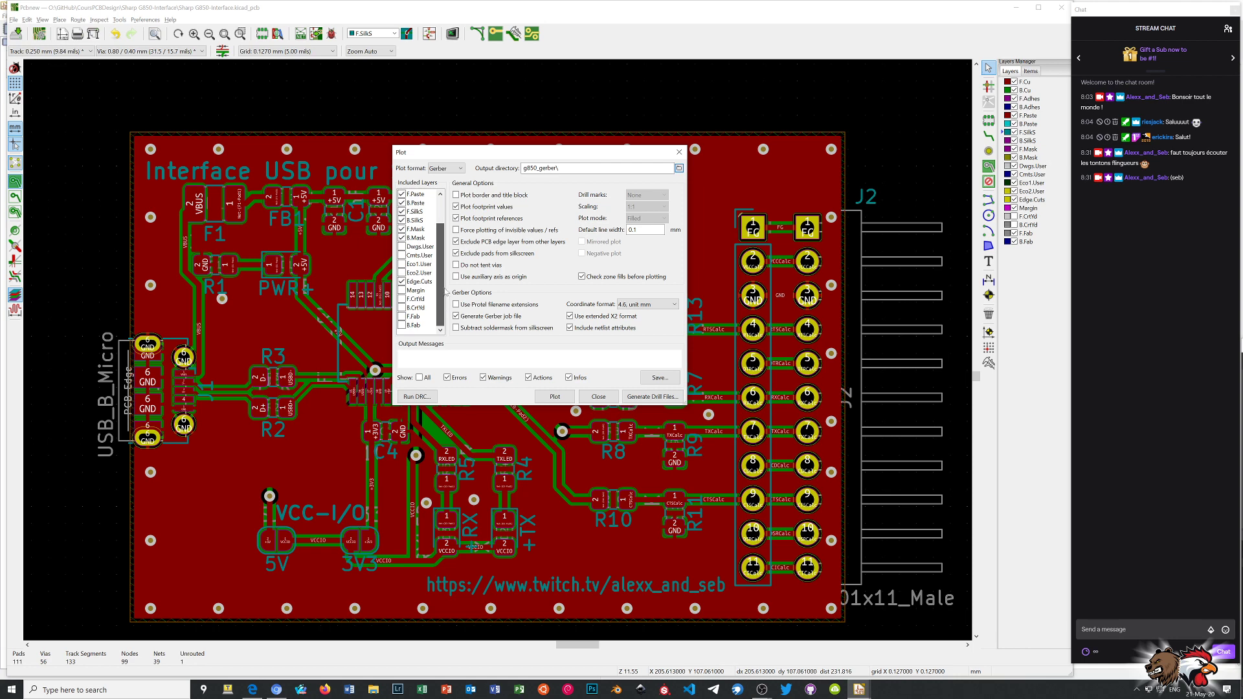
scroll(446, 291, "up", 2)
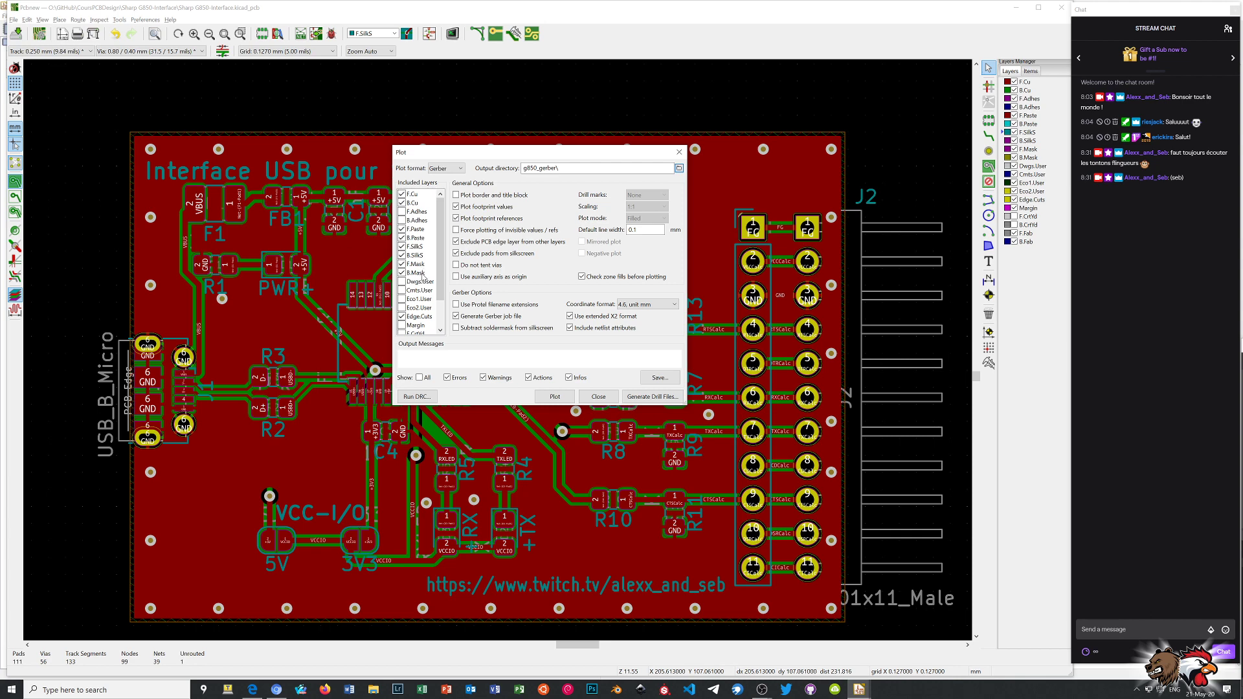
scroll(442, 298, "down", 2)
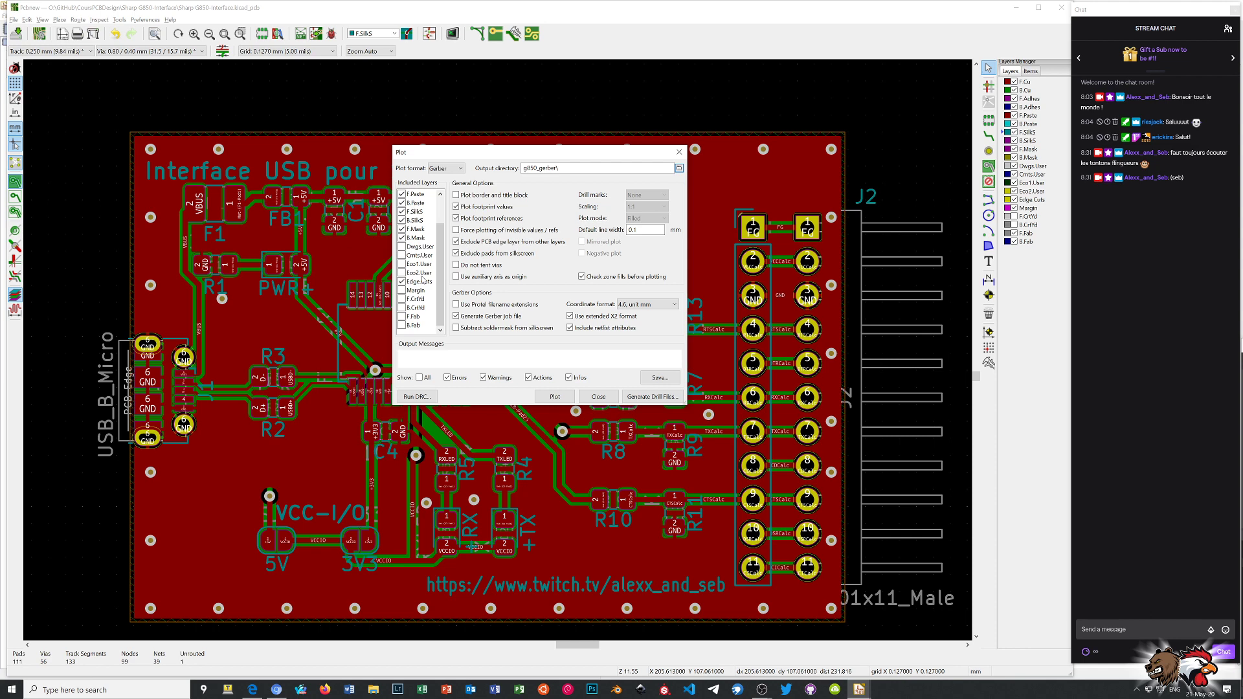
left_click(548, 398)
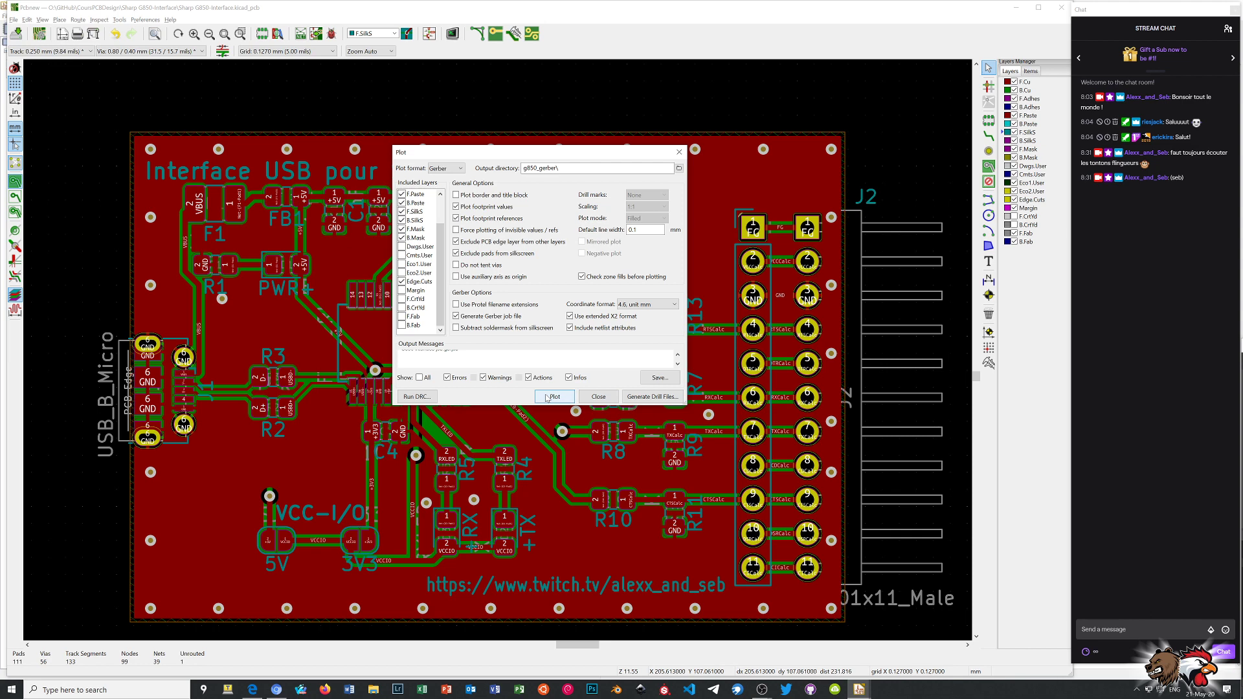
- Generate the Excellon drill files in millimetres with absolute origin into the g850_gerber folder and close the drill settings
left_click(645, 397)
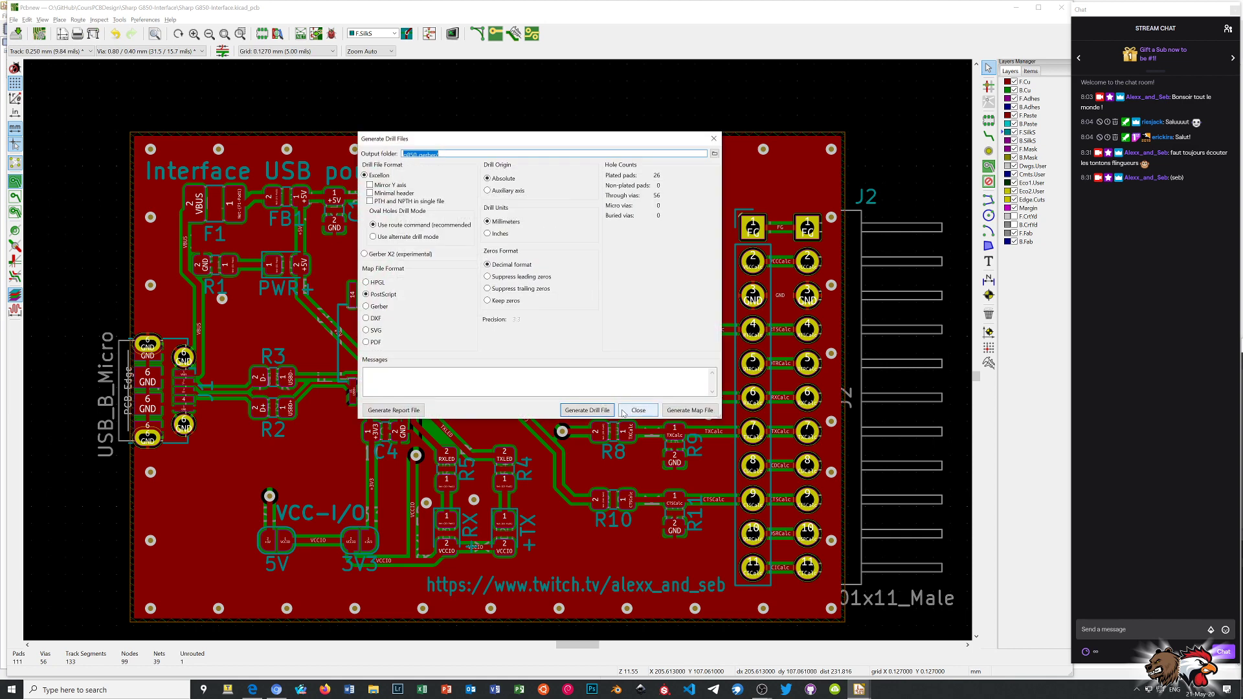
left_click(587, 411)
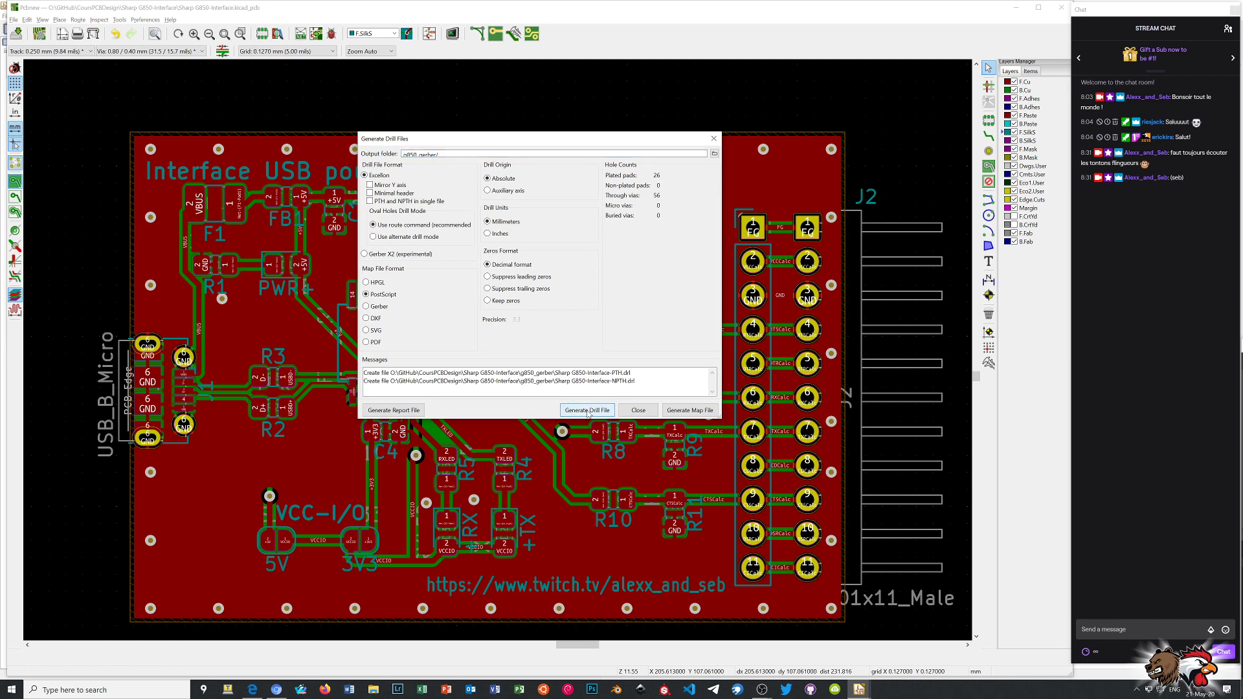
left_click(588, 411)
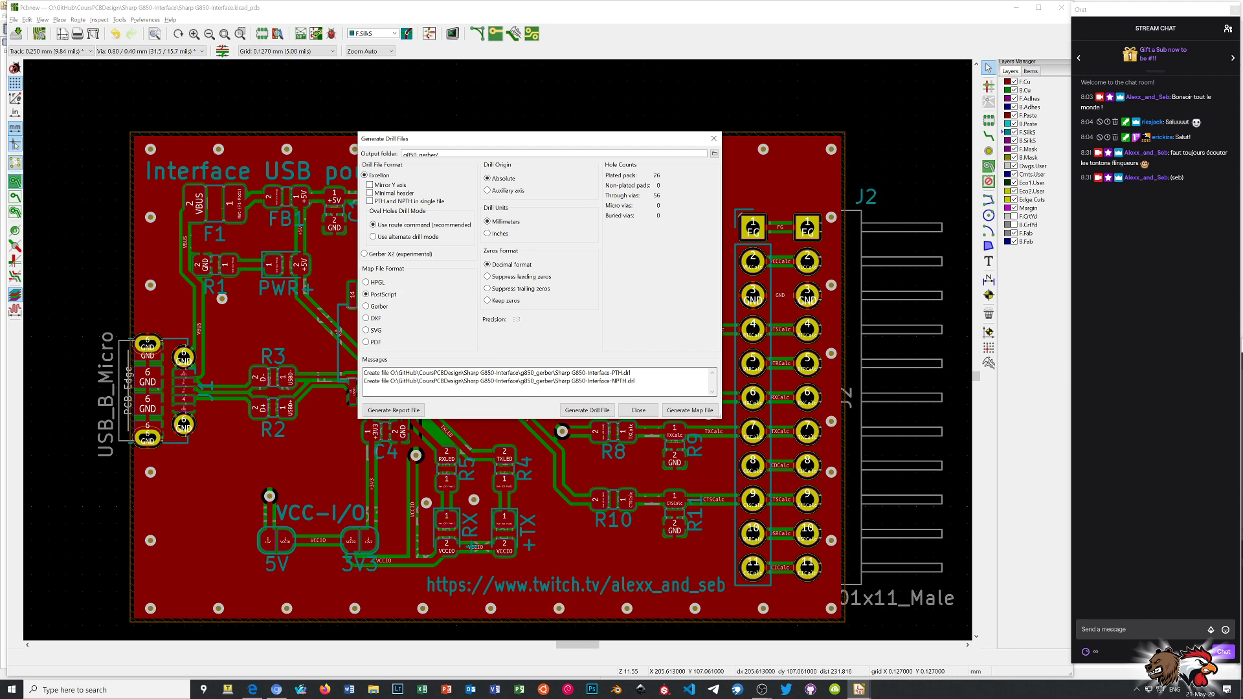
left_click(639, 411)
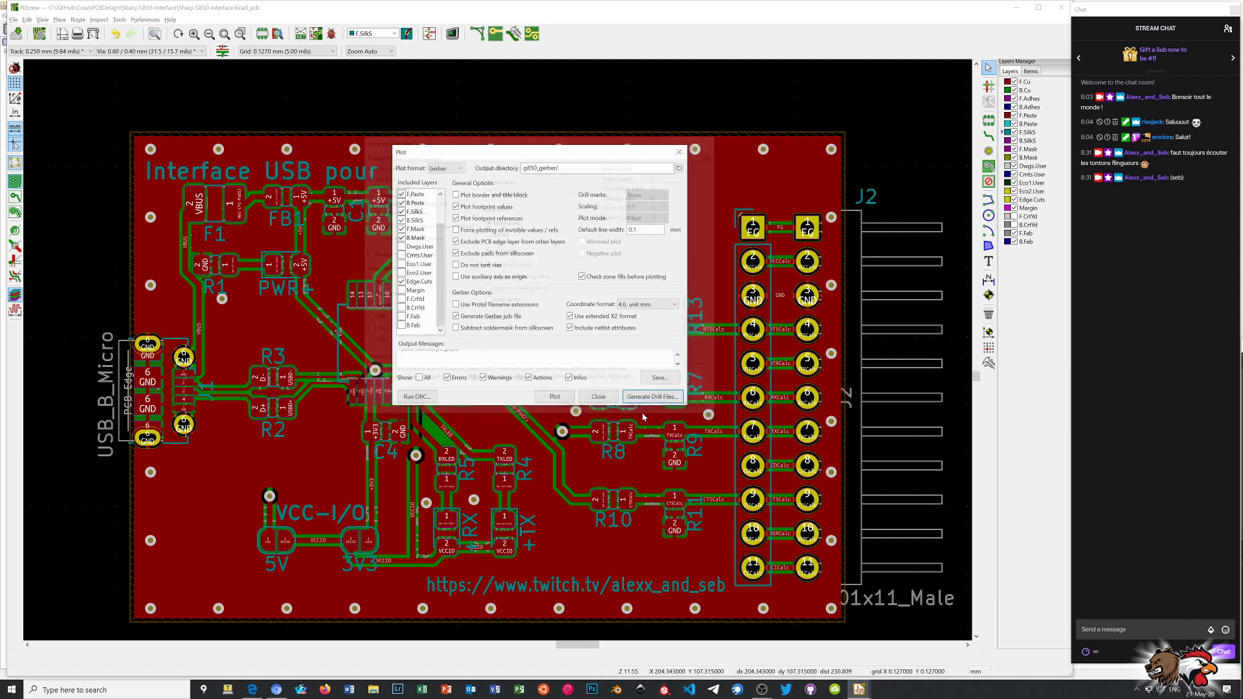
- Close the plot settings and the PCB editor, saving the changes to Sharp G850-Interface.kicad_pcb
left_click(601, 400)
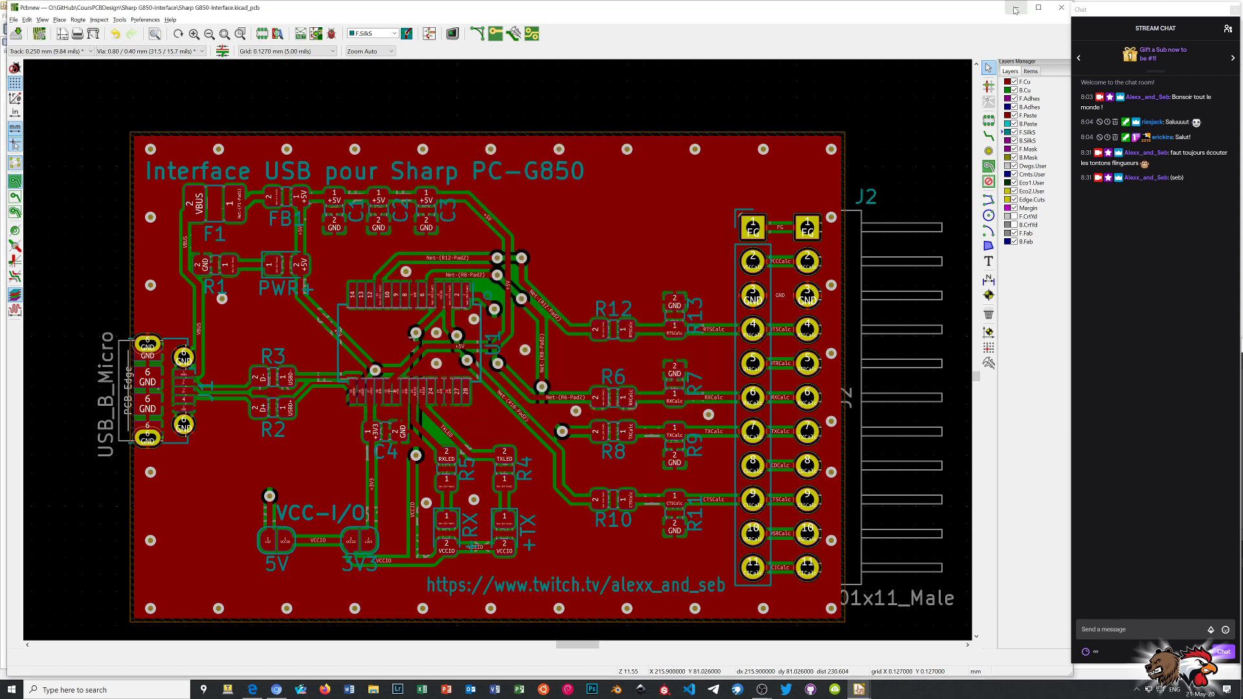
left_click(1062, 8)
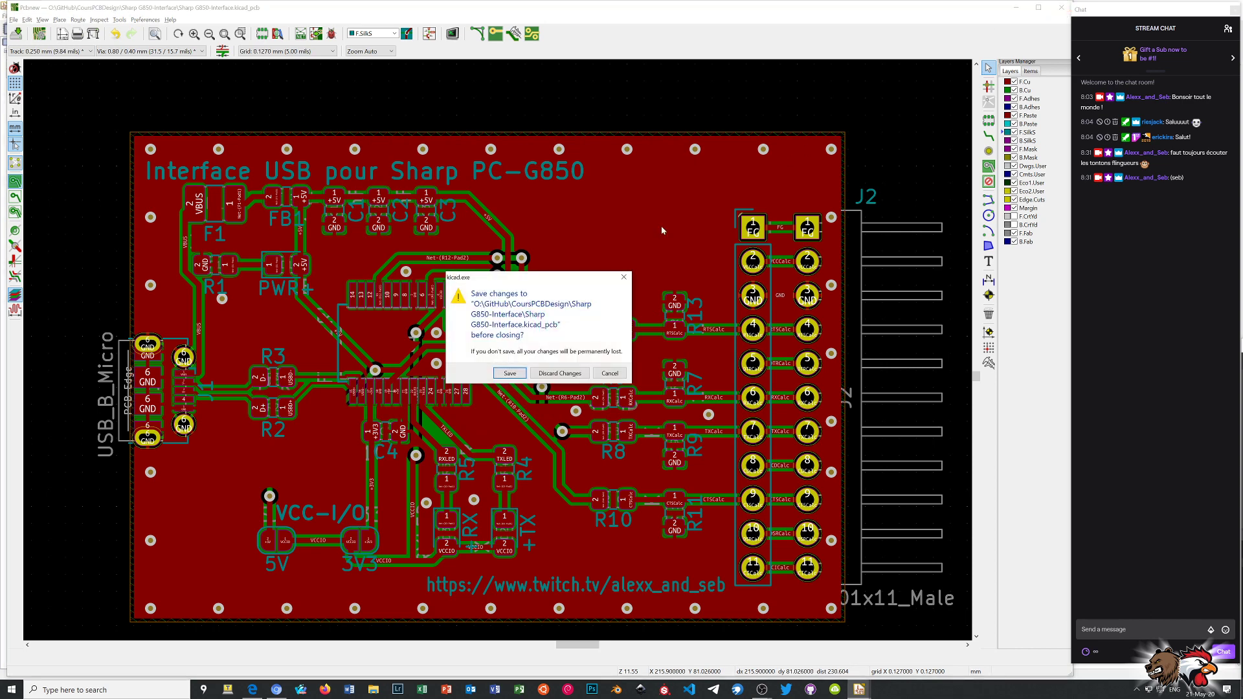
left_click(509, 373)
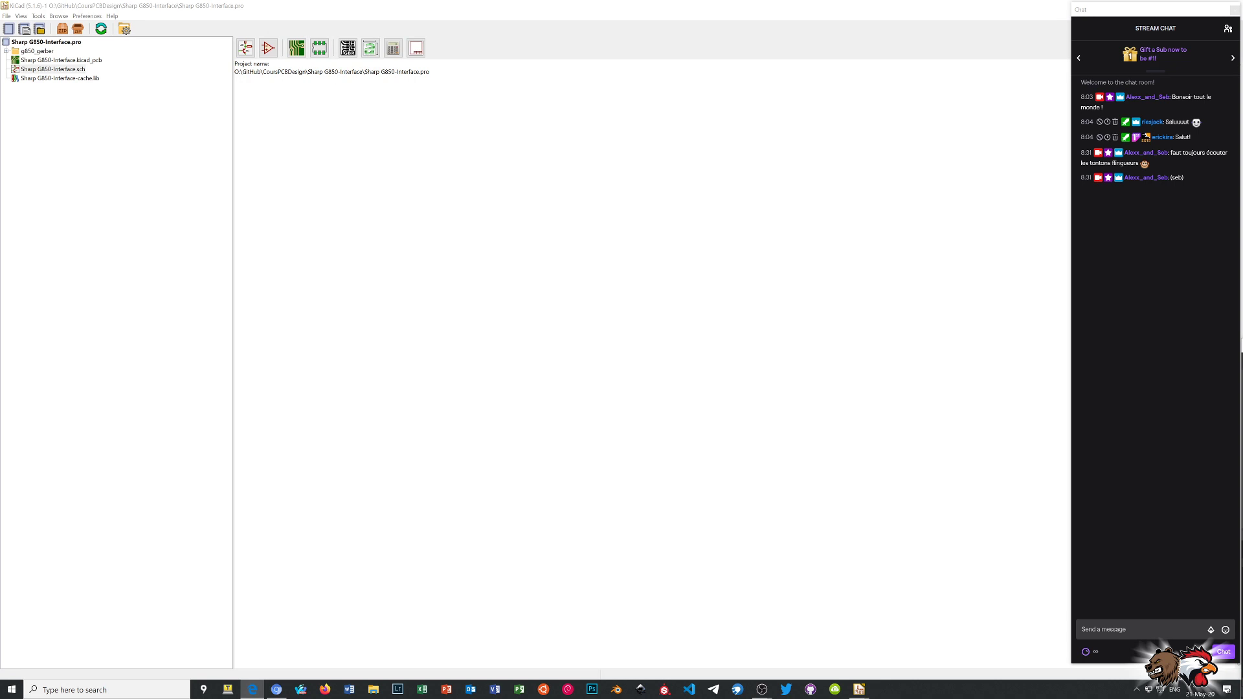
- Switch to File Explorer, go to GitHub\CoursPCBDesign\Sharp G850-Interface\g850_gerber, and widen the window to show the file details
double_click(899, 8)
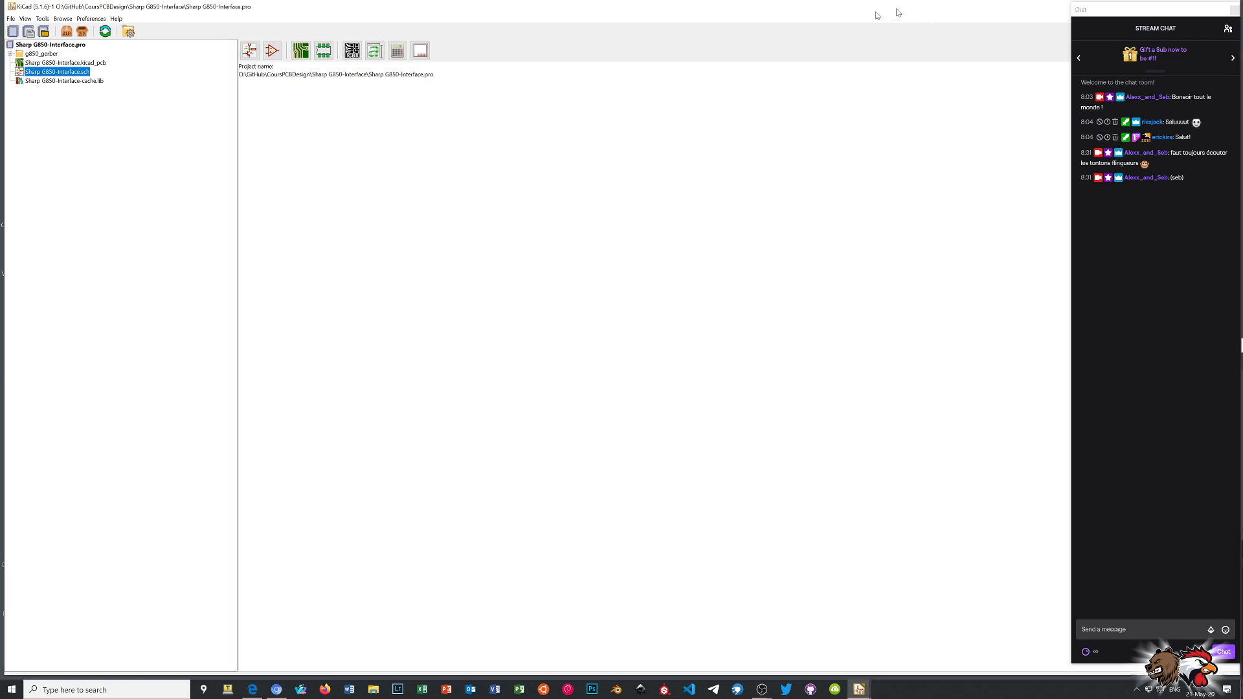
left_click(932, 51)
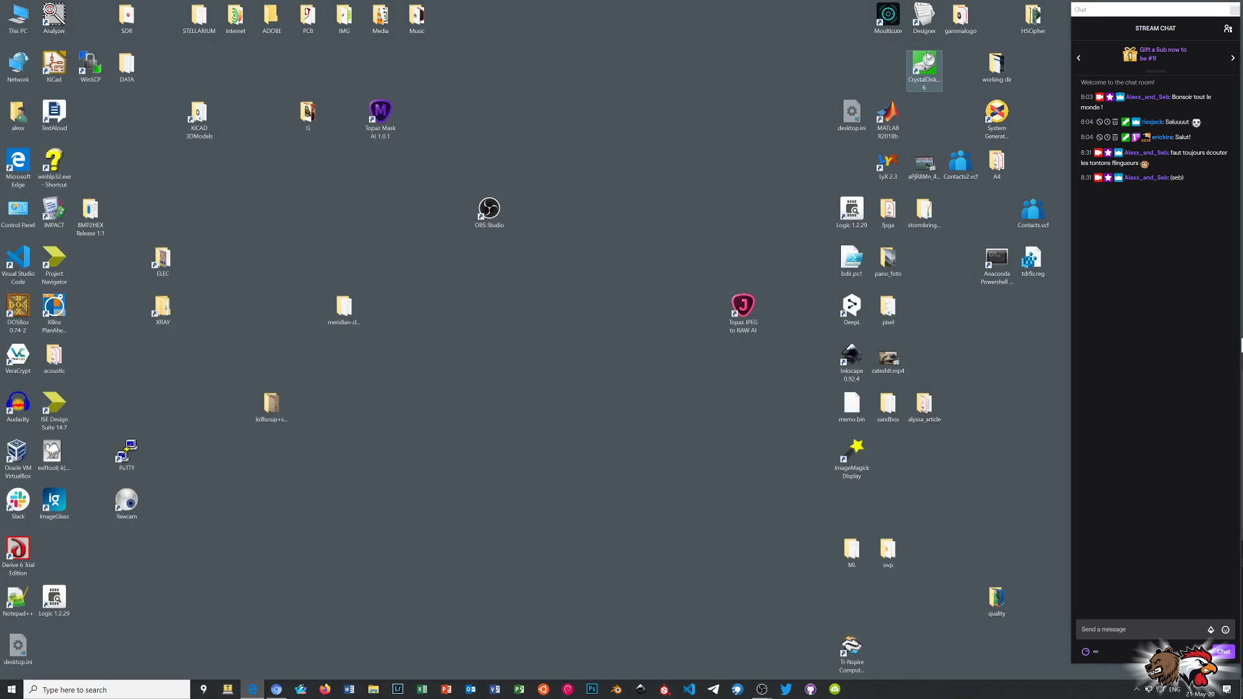
double_click(18, 16)
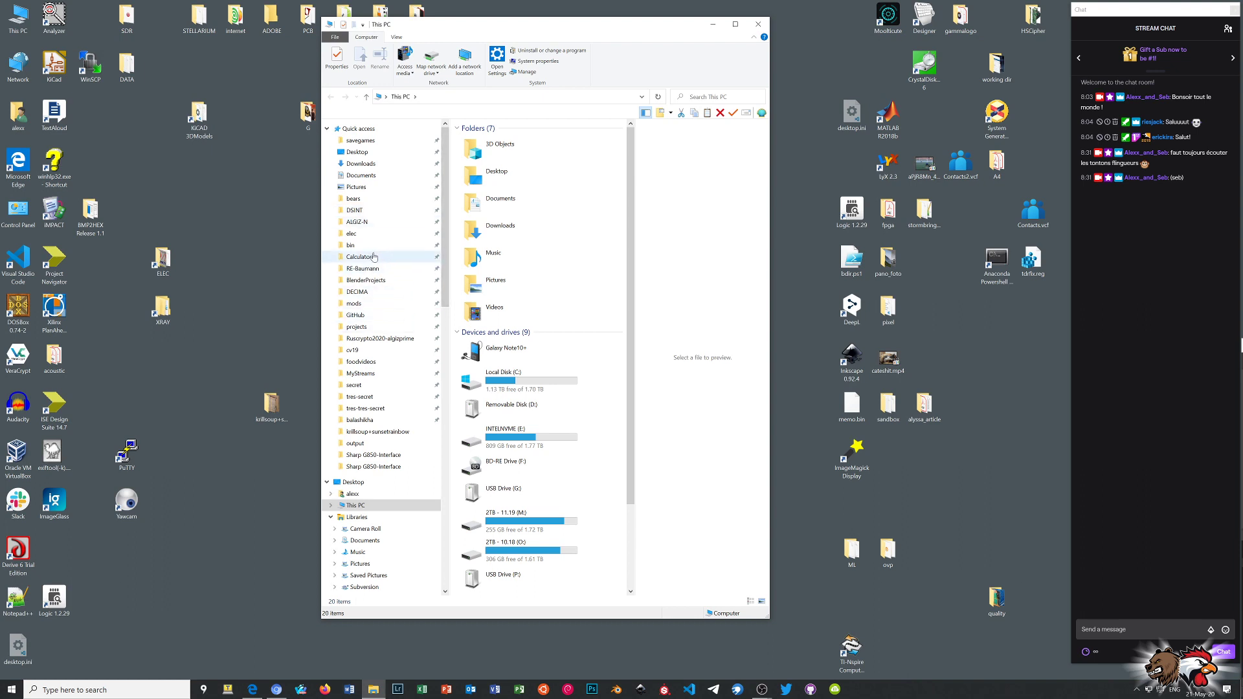
left_click(367, 316)
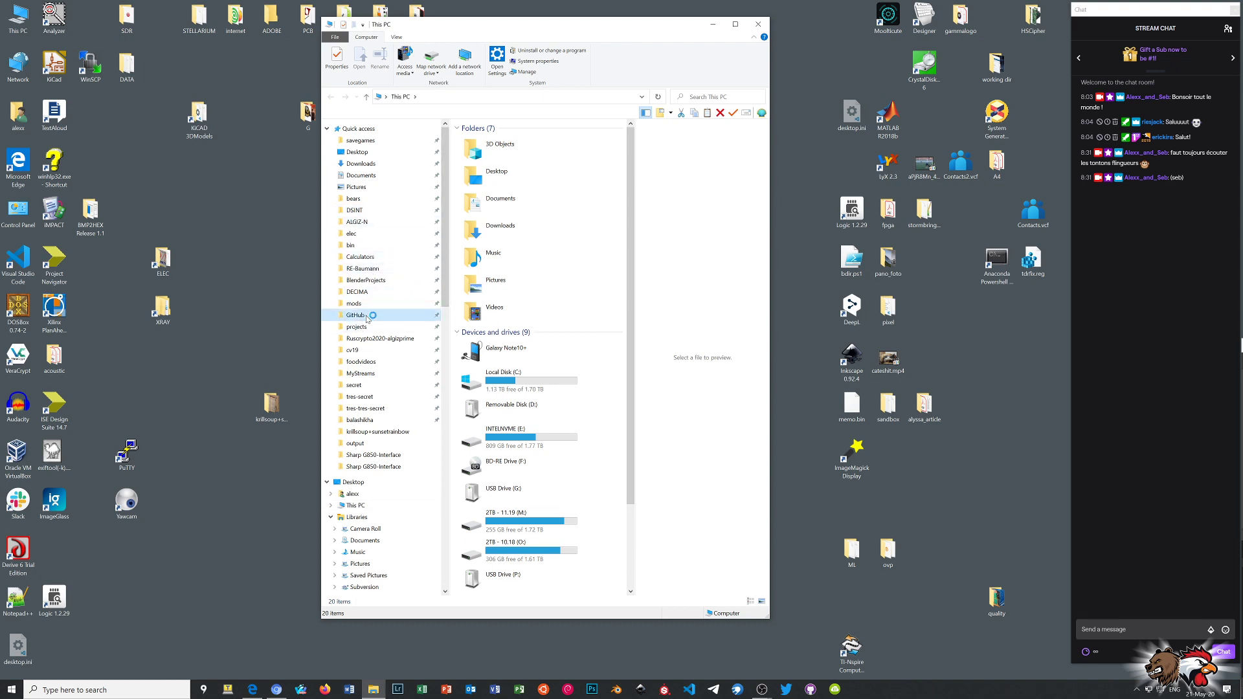
double_click(501, 150)
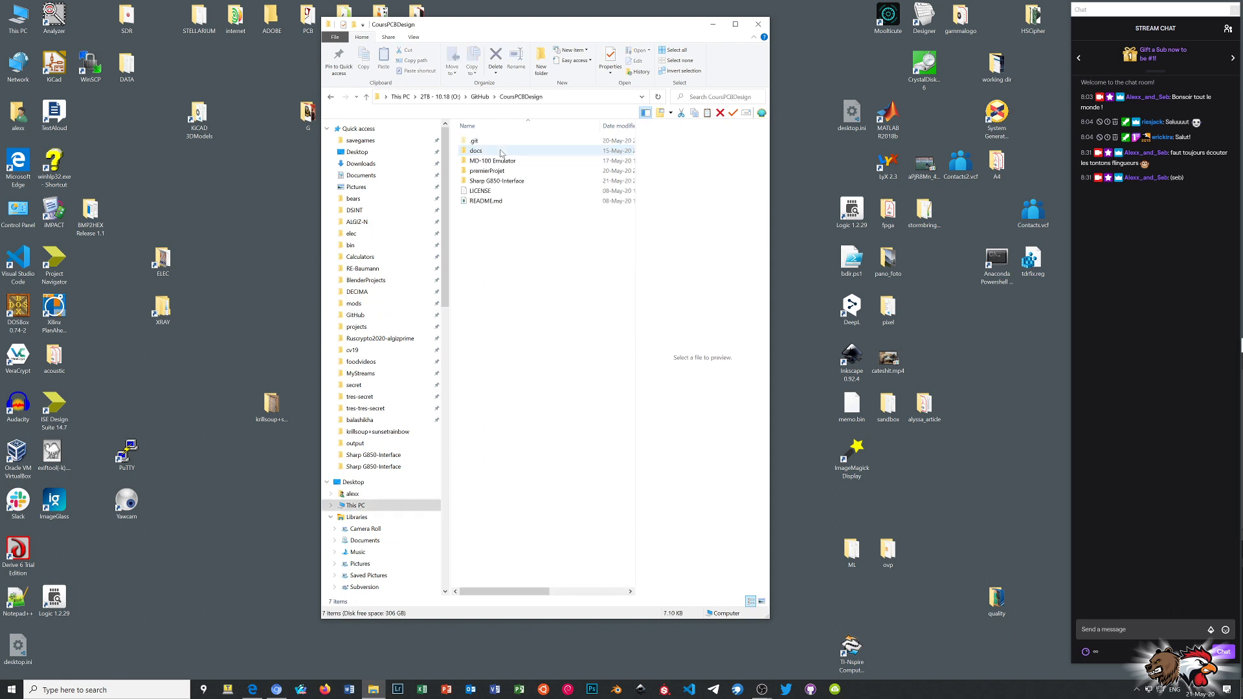
double_click(490, 181)
double_click(492, 141)
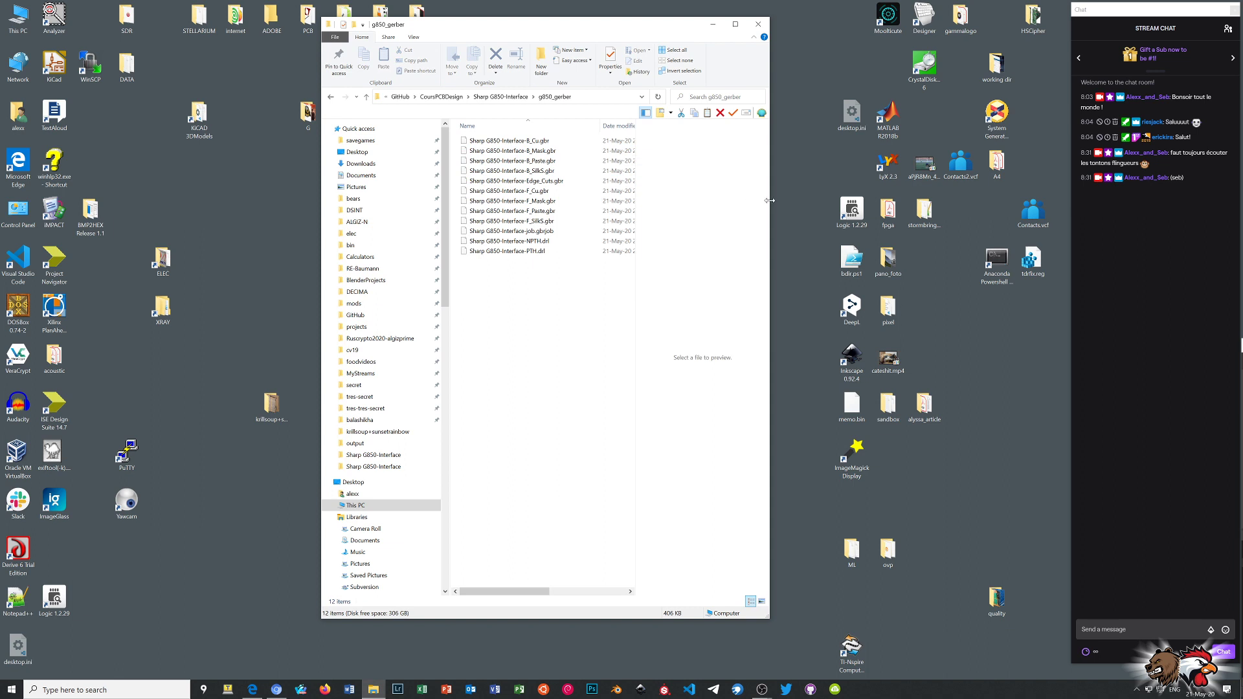
left_click_drag(770, 204, 1003, 210)
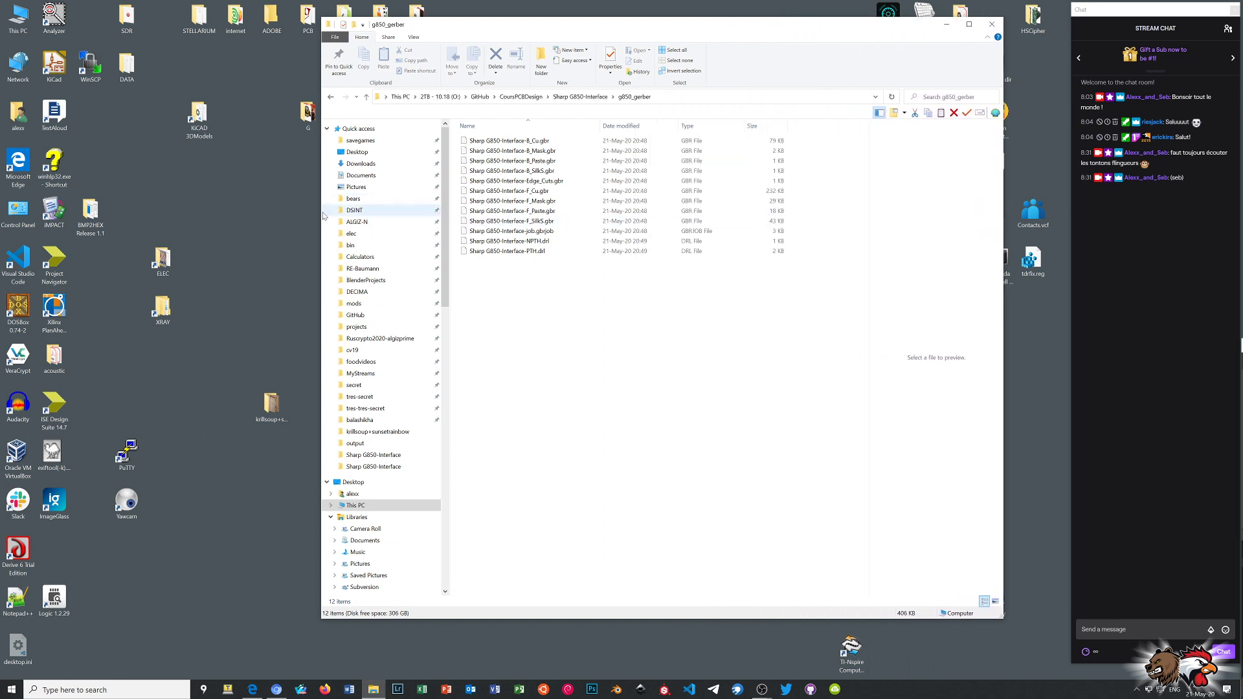
left_click_drag(319, 212, 121, 213)
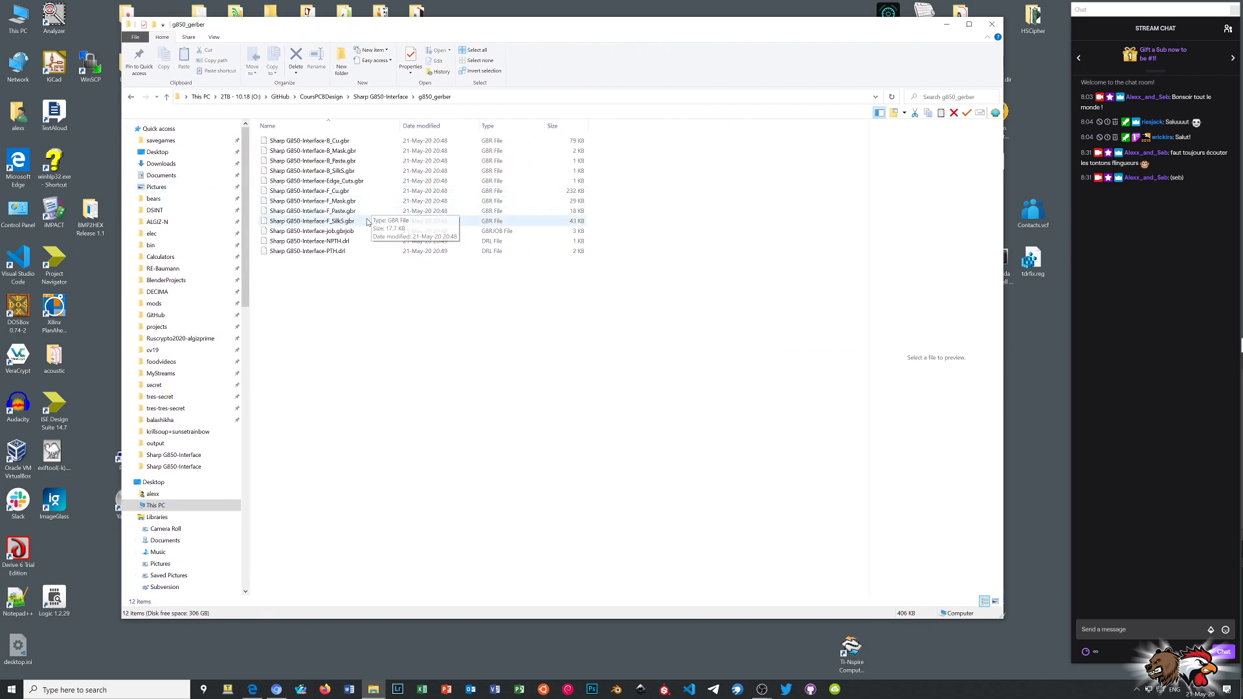
- Open the front copper Gerber file, Sharp G850-Interface-F_Cu.gbr, as text in Notepad++
right_click(303, 190)
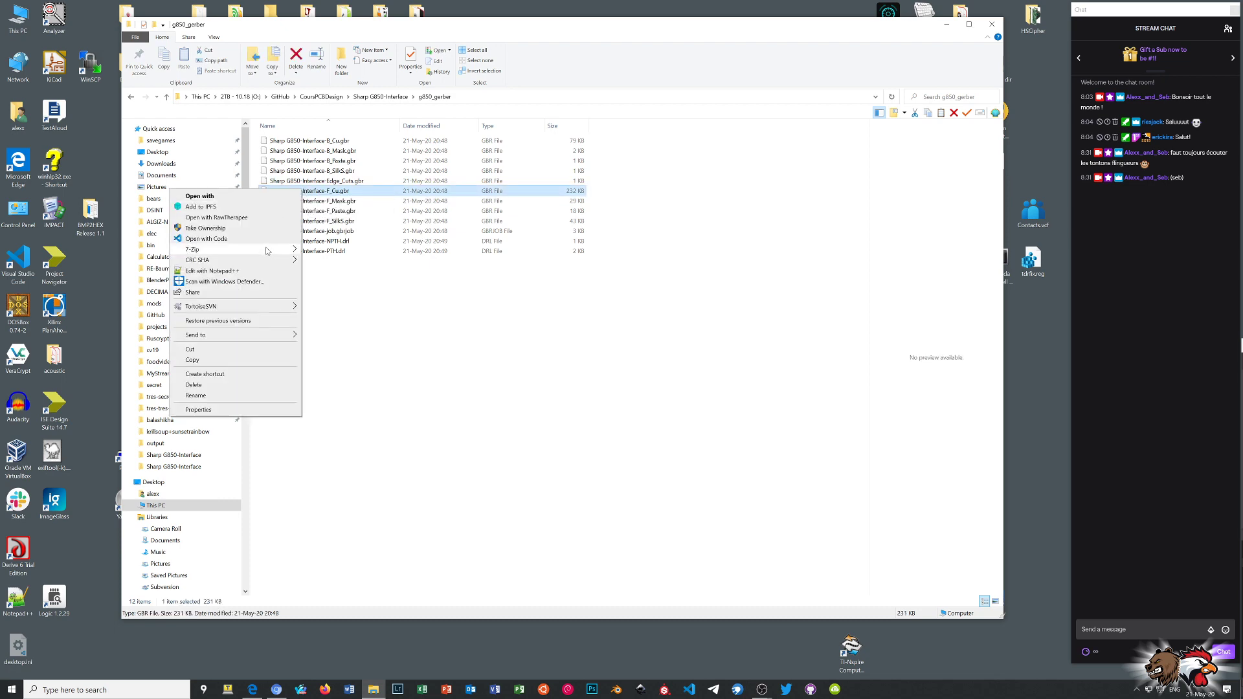
left_click(233, 271)
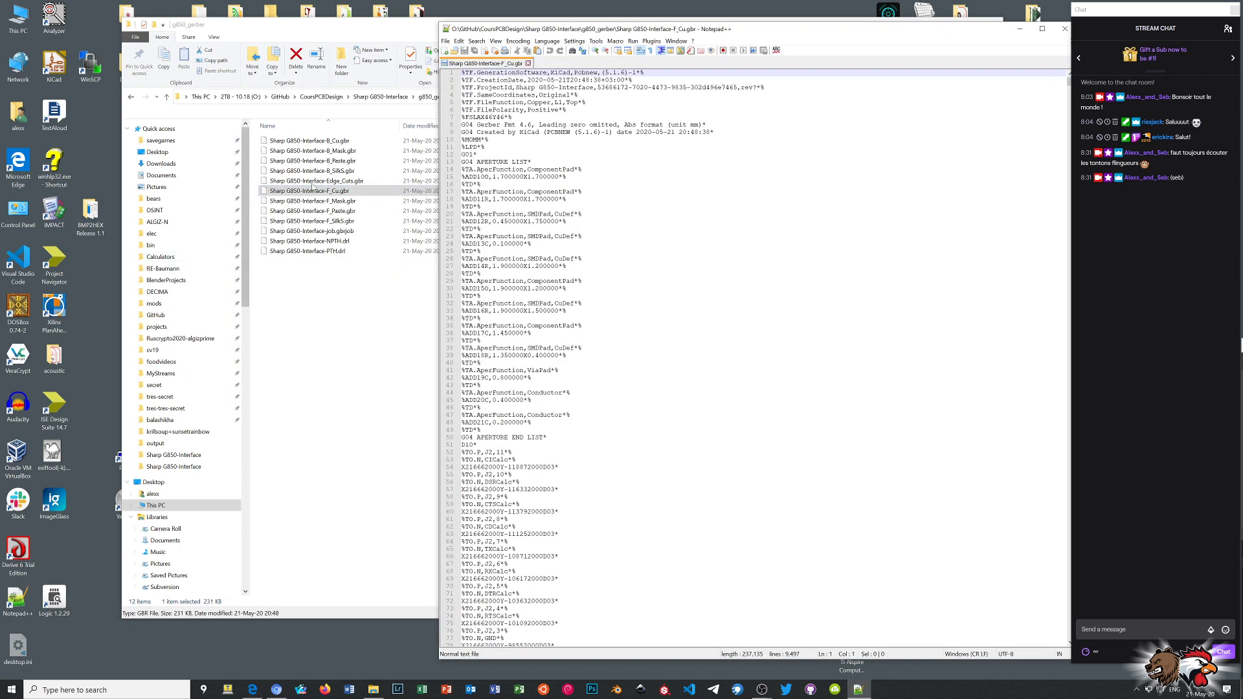
left_click_drag(612, 33, 510, 44)
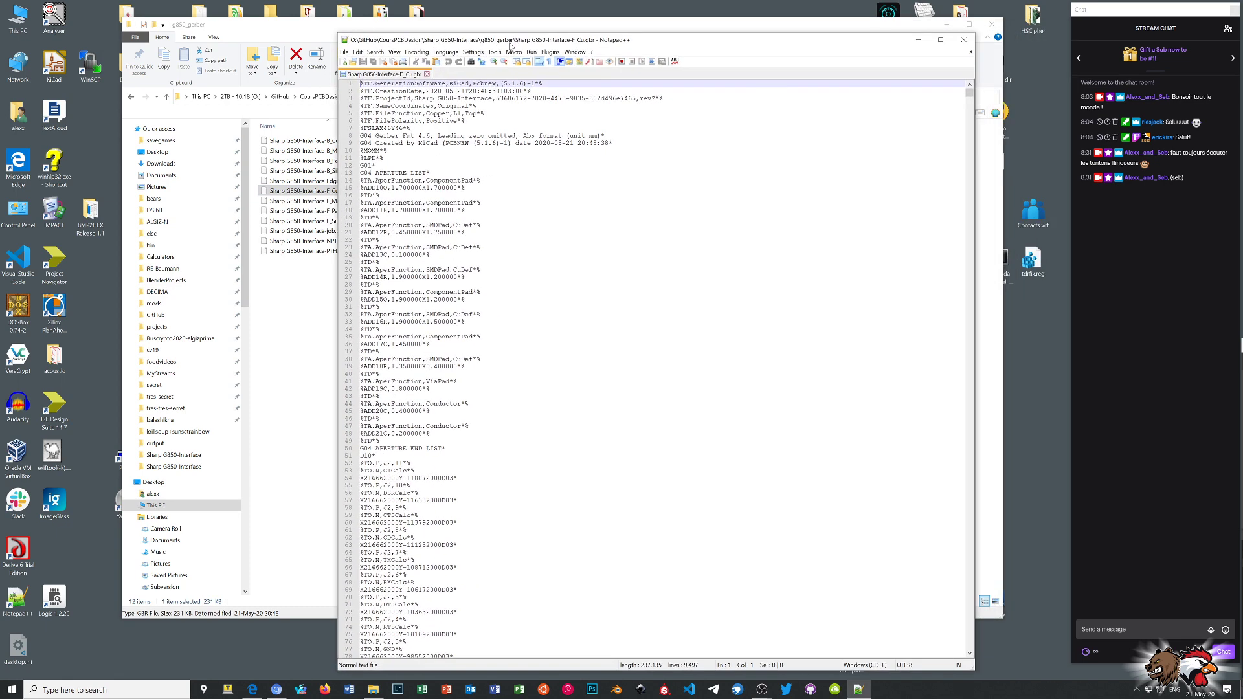
- Examine the header, aperture list and pad coordinates in the front copper Gerber text, and close Notepad++
scroll(647, 369, "down", 6)
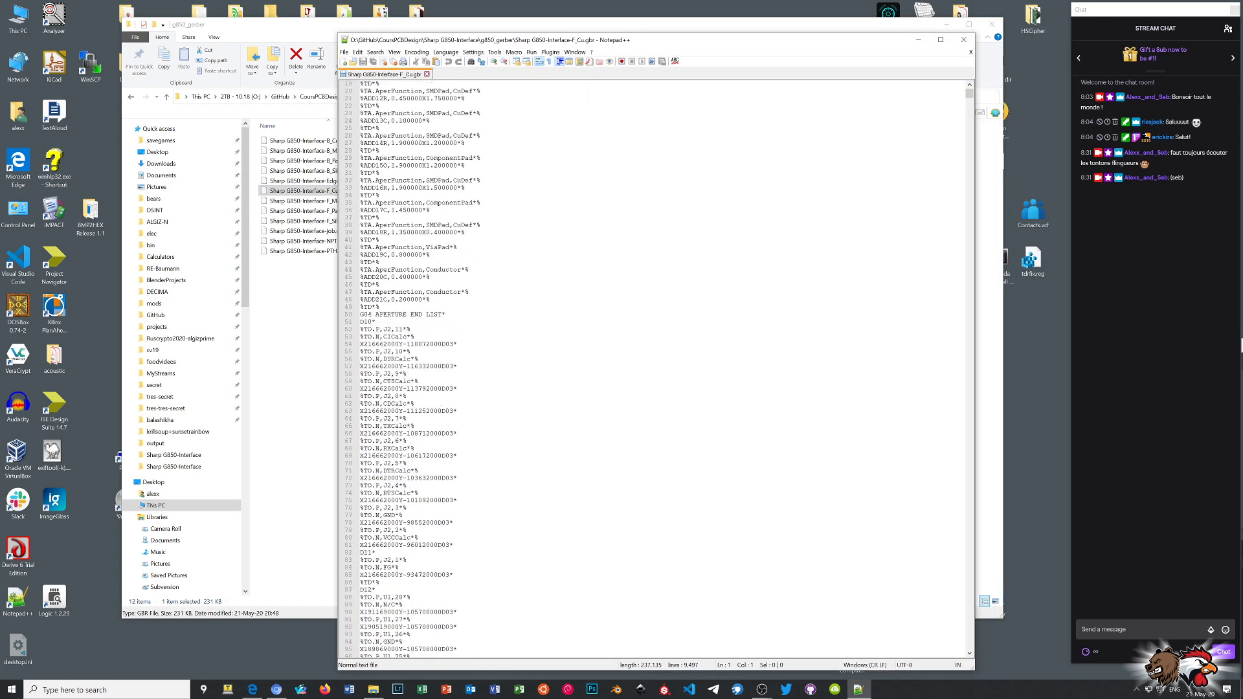
scroll(648, 369, "down", 13)
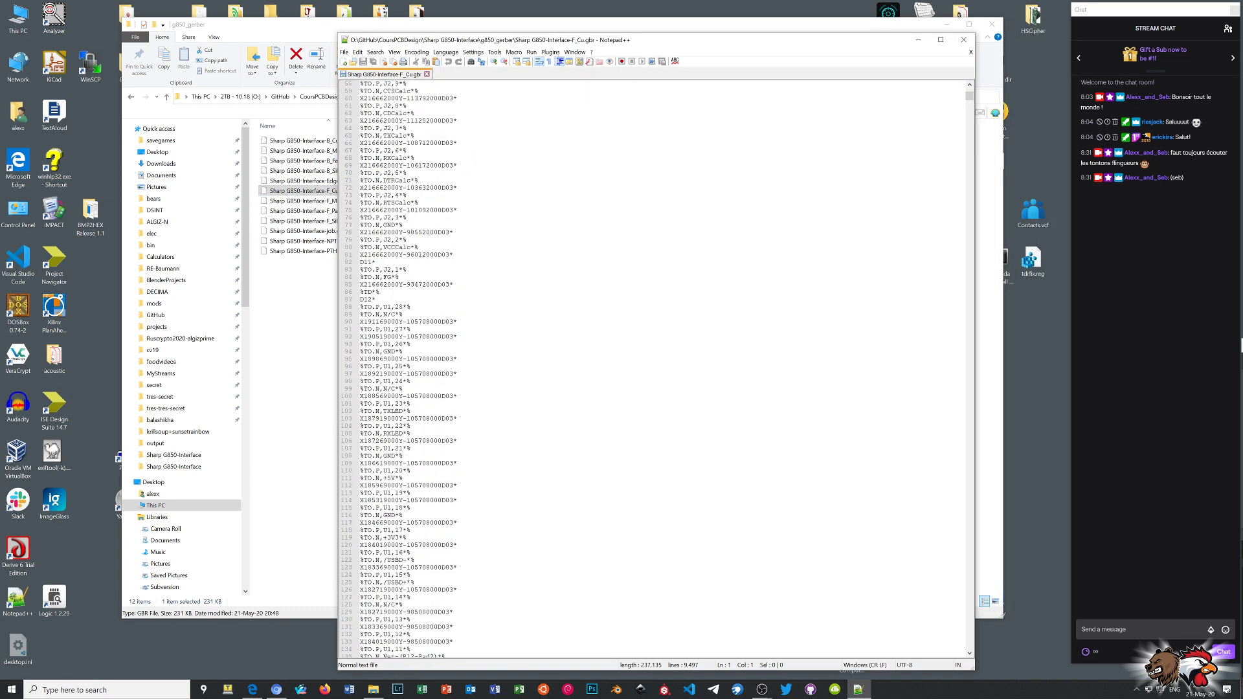
scroll(647, 369, "down", 18)
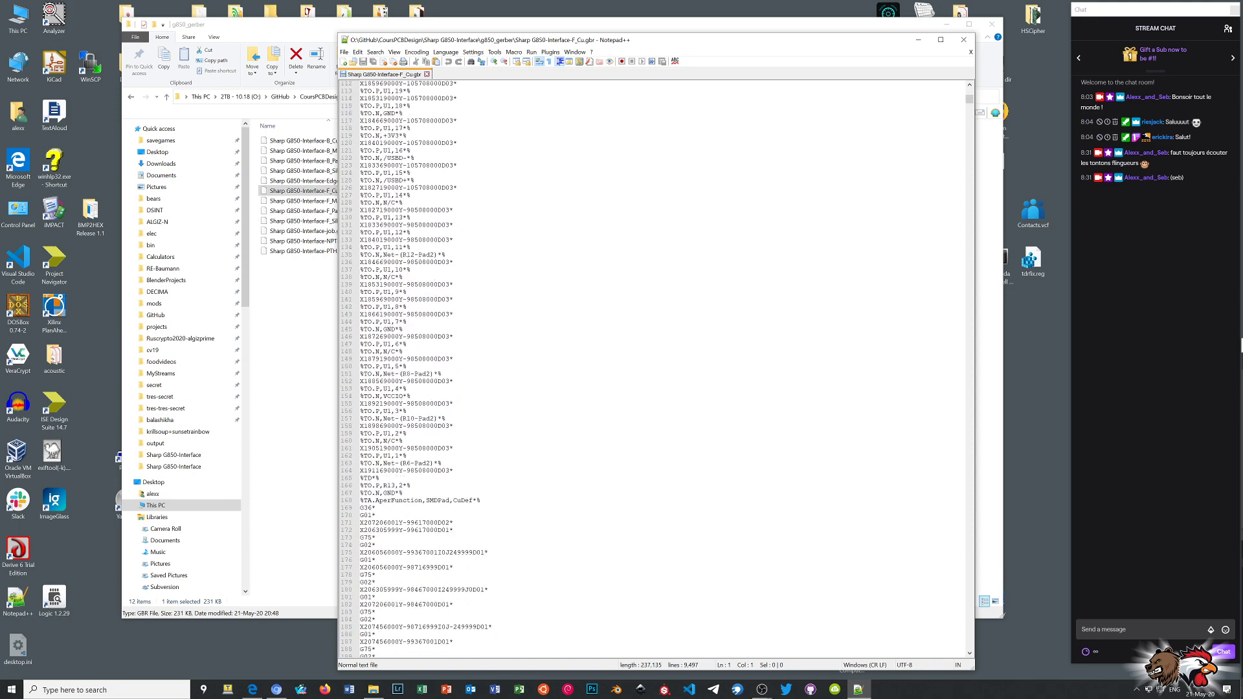
scroll(647, 369, "down", 17)
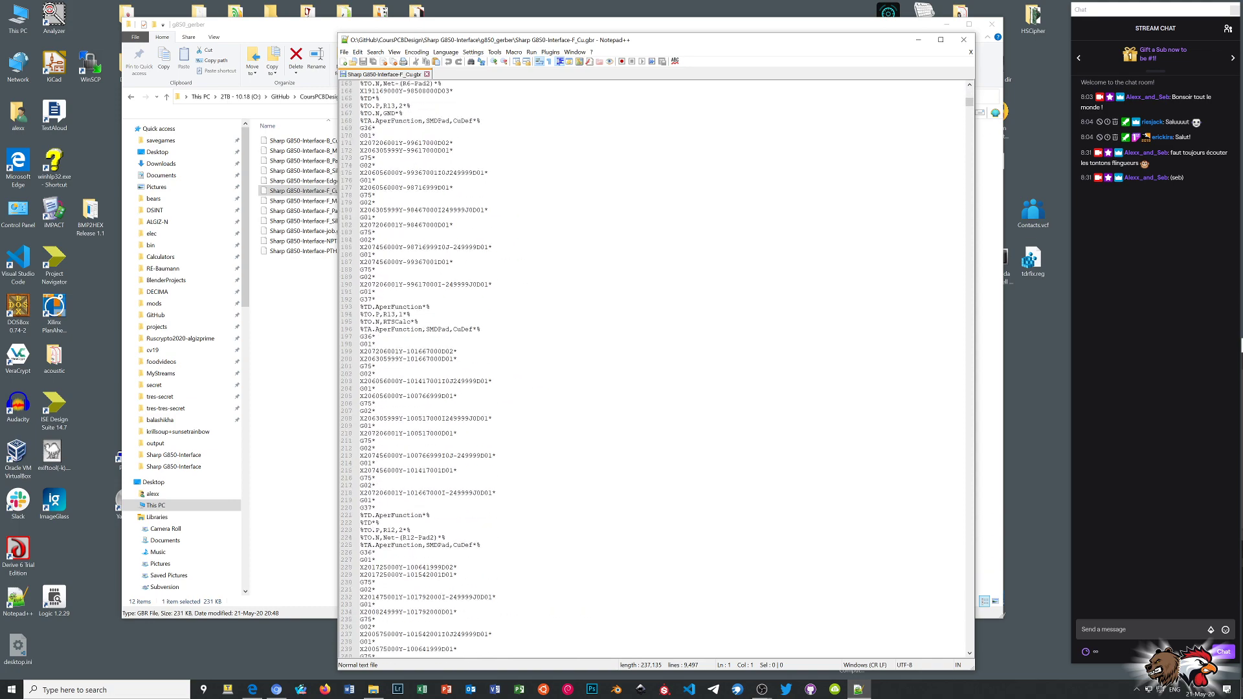
scroll(647, 369, "down", 13)
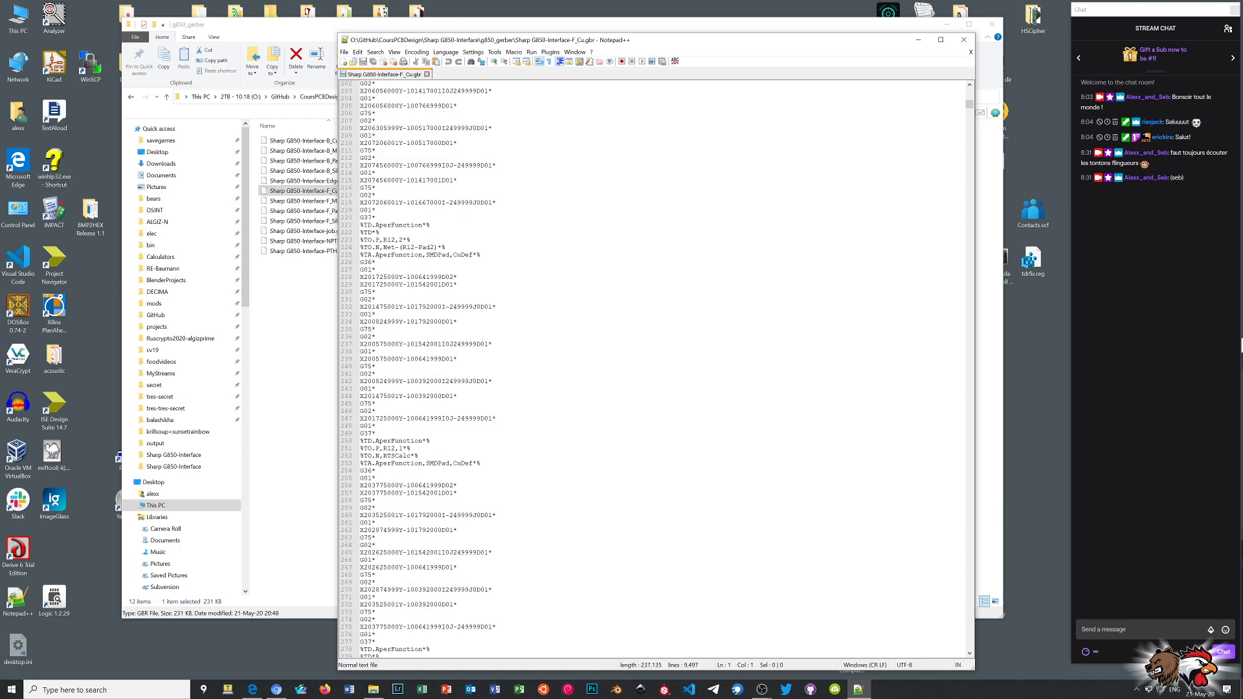
scroll(647, 369, "down", 6)
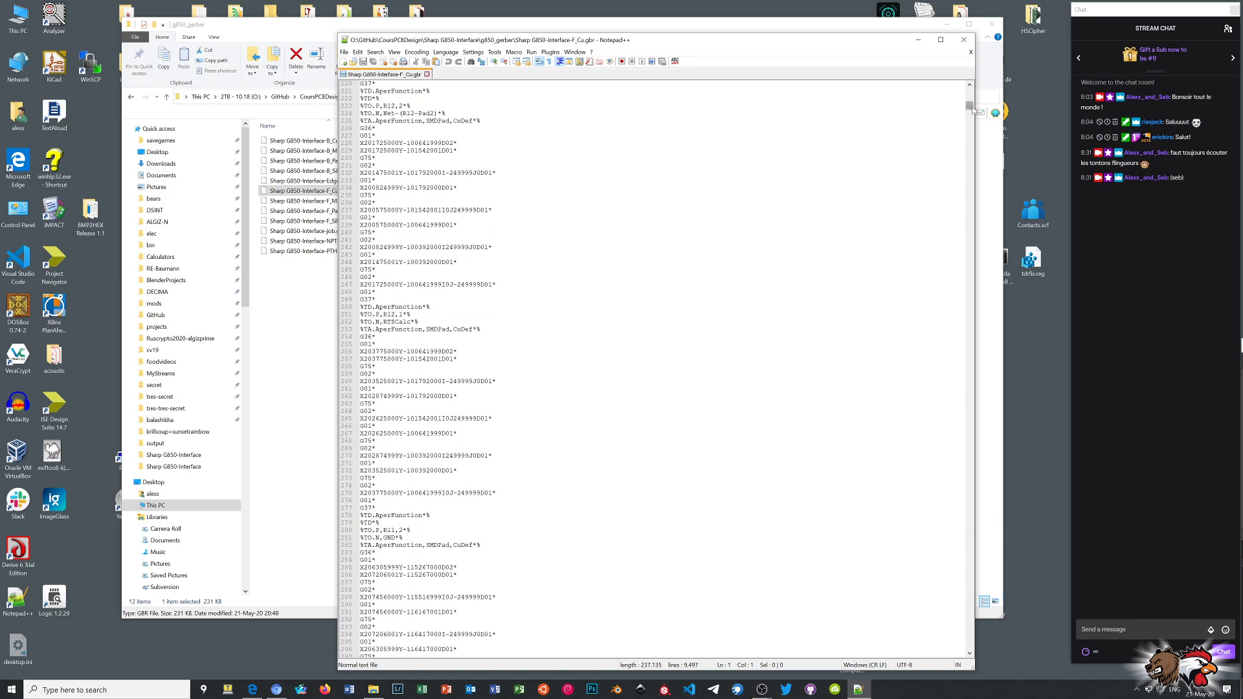
left_click_drag(970, 107, 965, 46)
left_click(970, 39)
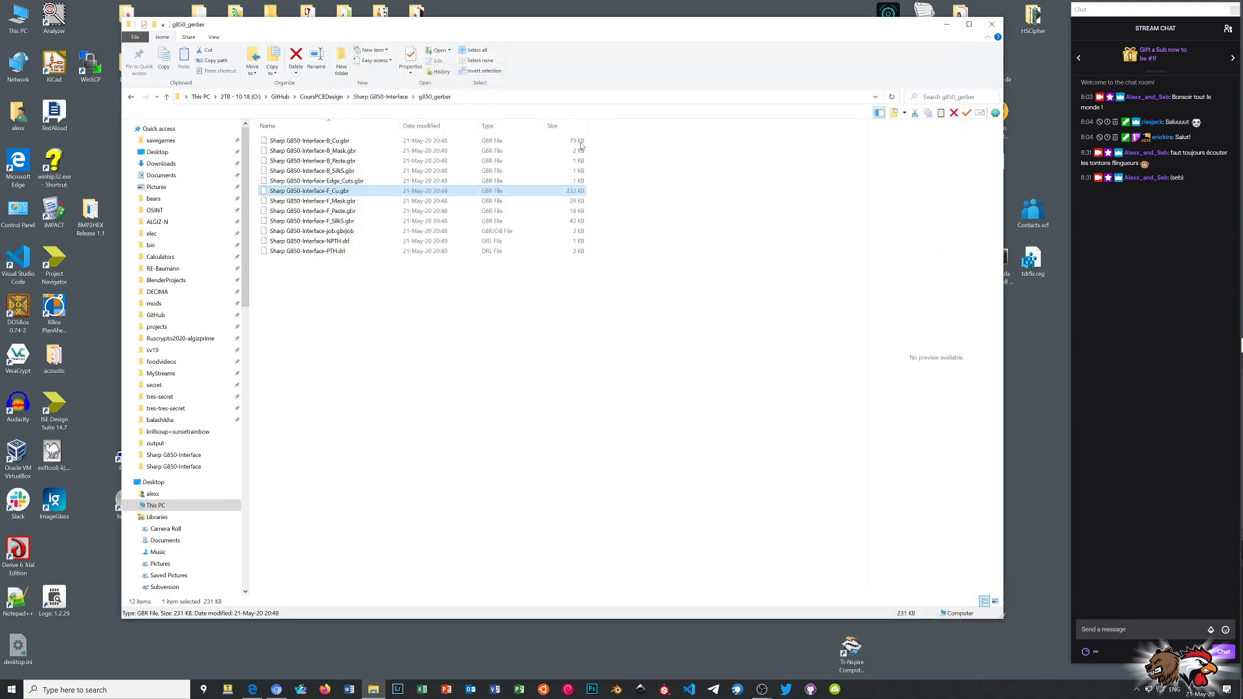
double_click(316, 193)
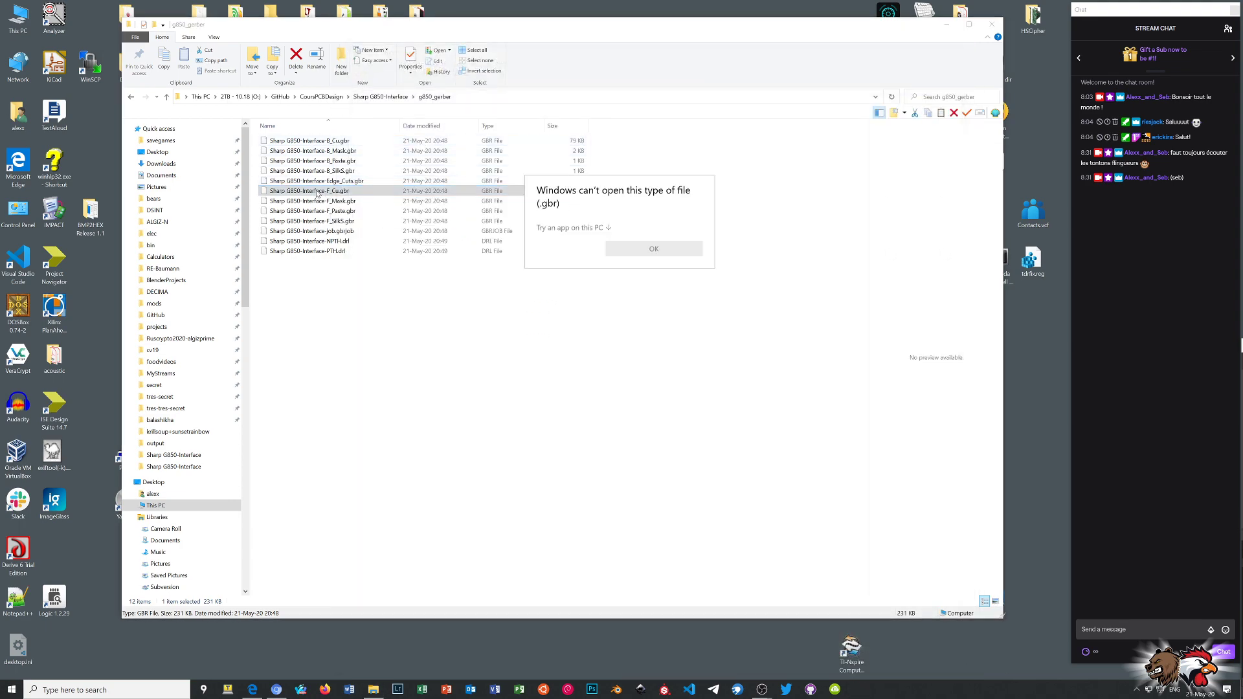
left_click(736, 284)
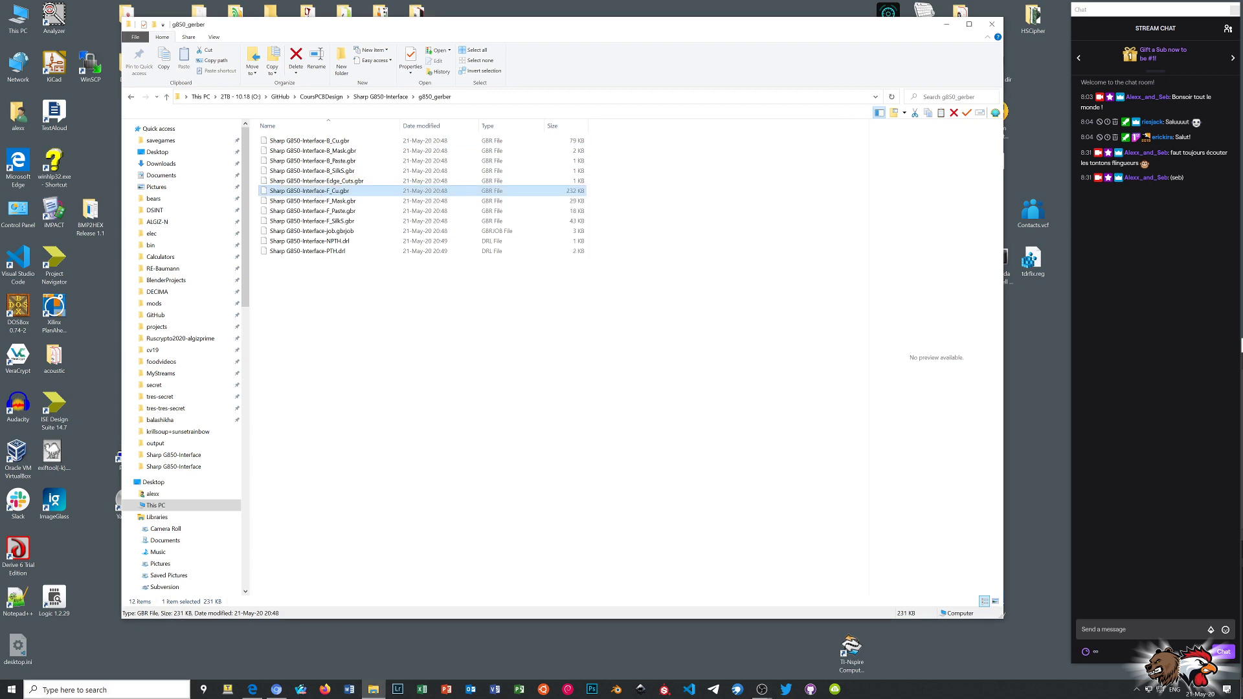
left_click(11, 690)
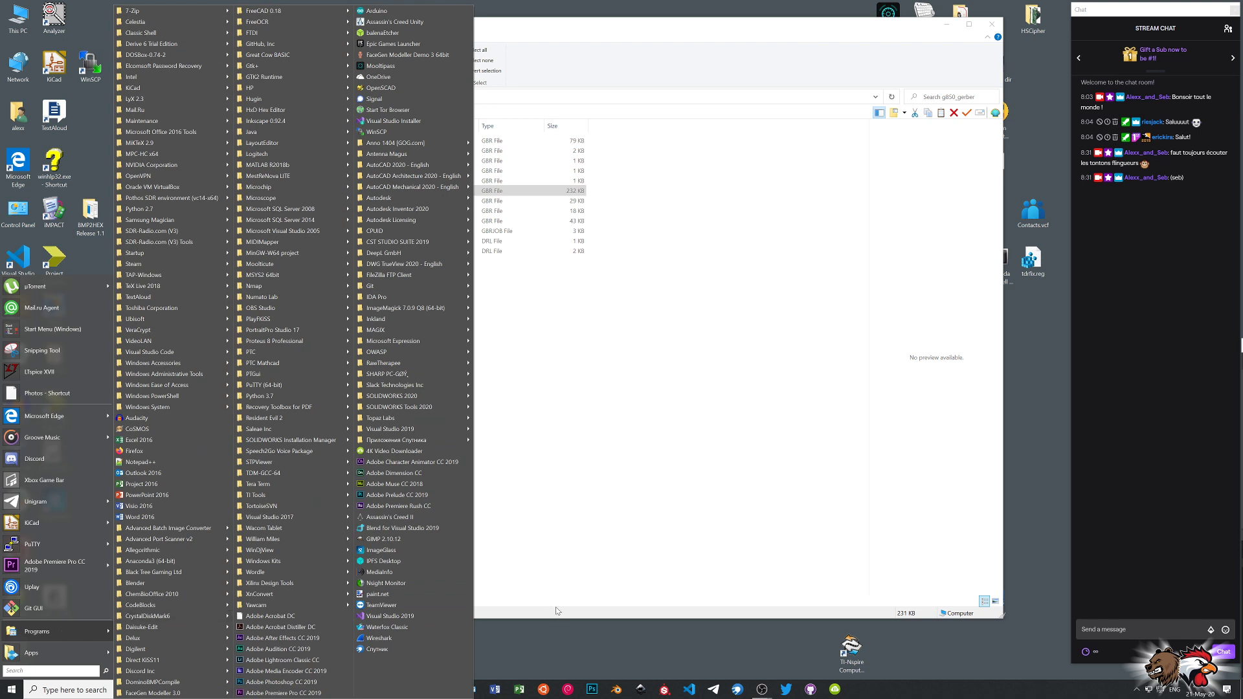
mouse_move(311, 442)
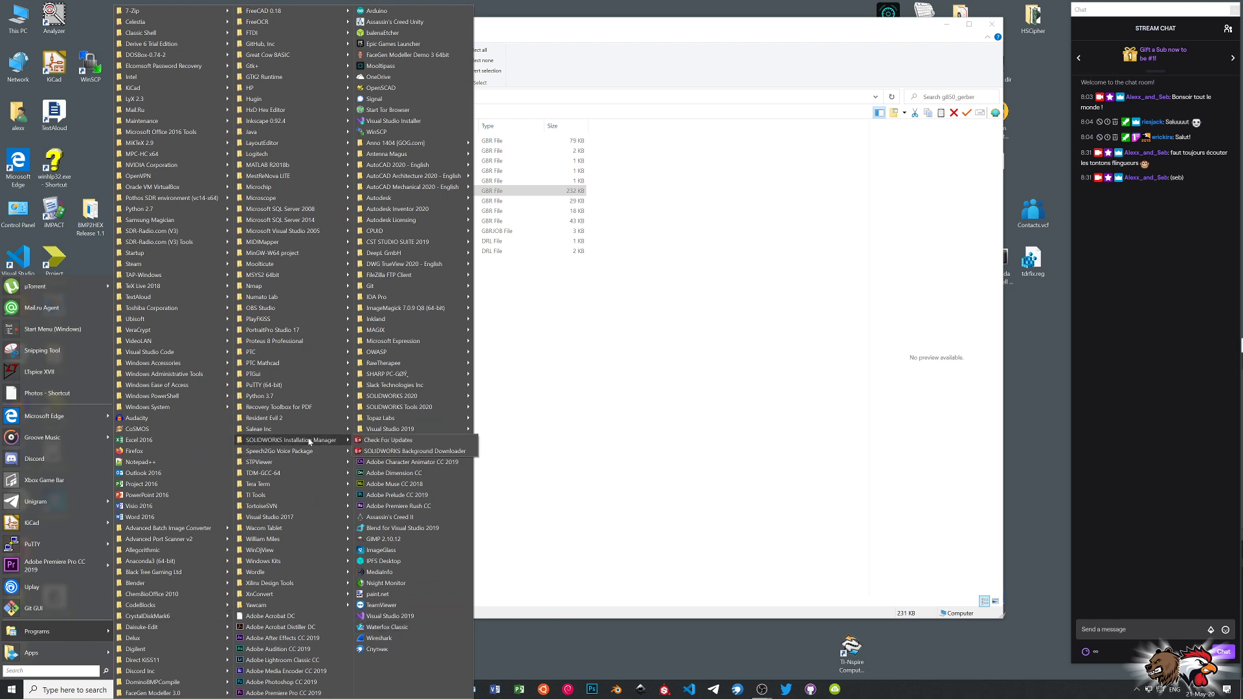
mouse_move(428, 410)
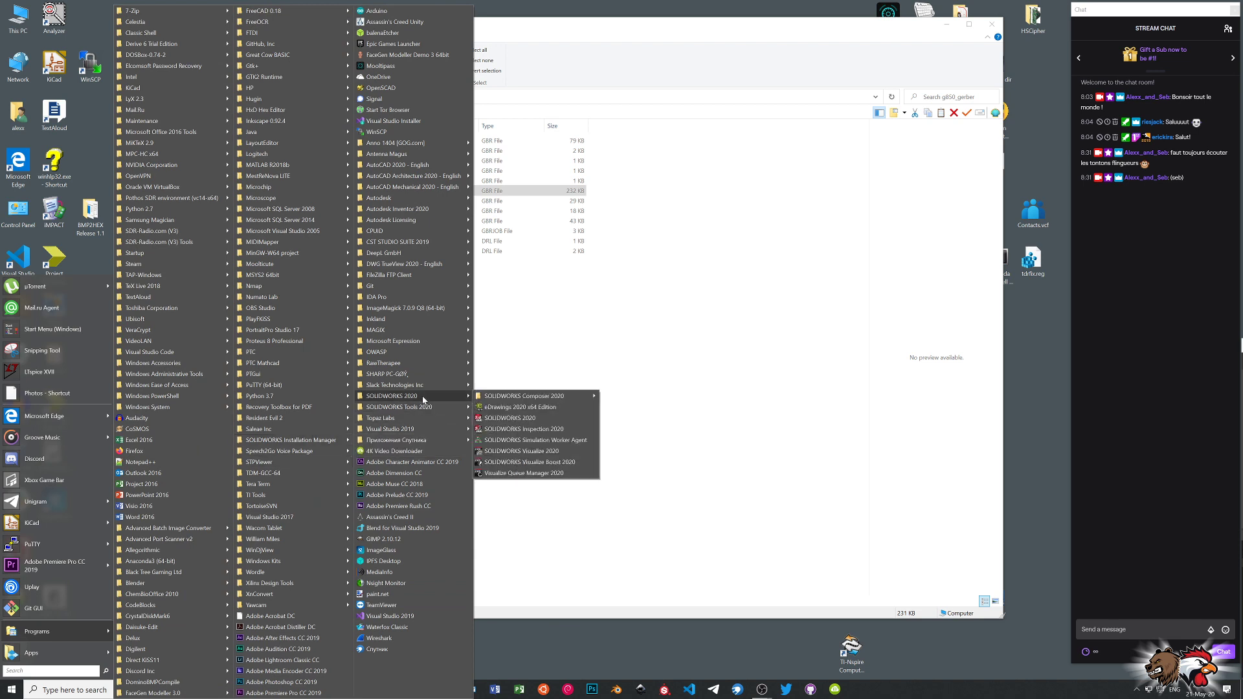
mouse_move(503, 400)
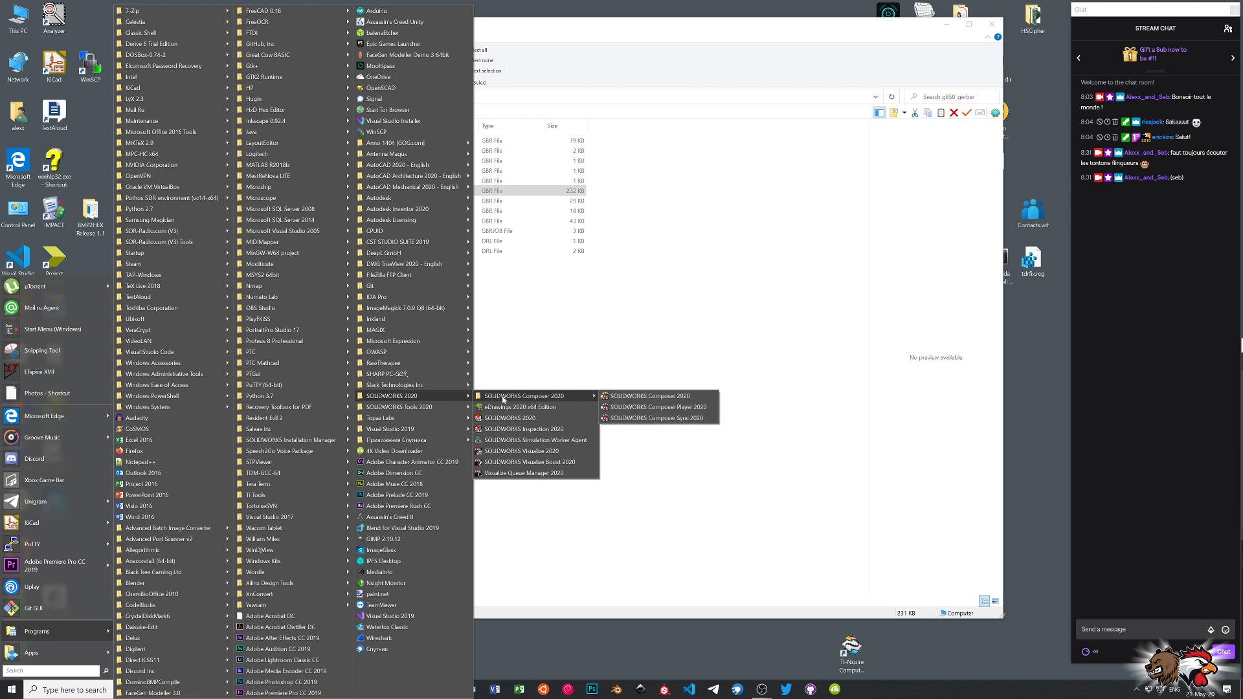
left_click(825, 364)
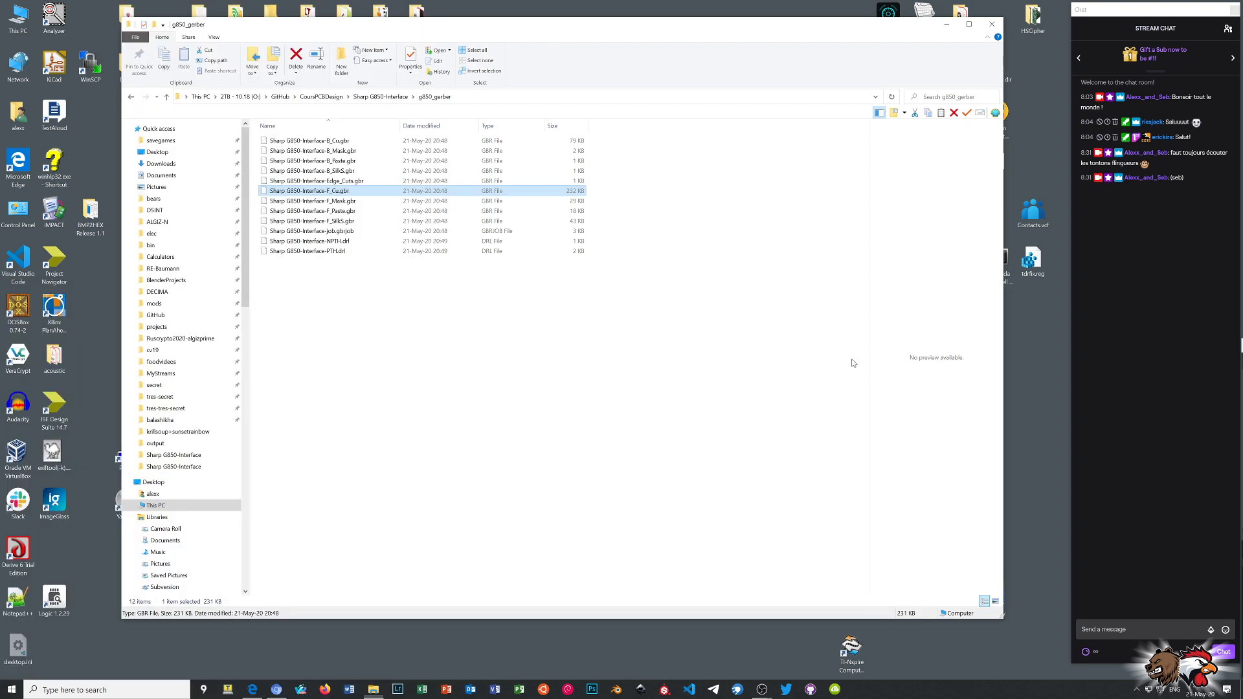
- Switch back to the KiCad project window and launch GerbView from it
key("super")
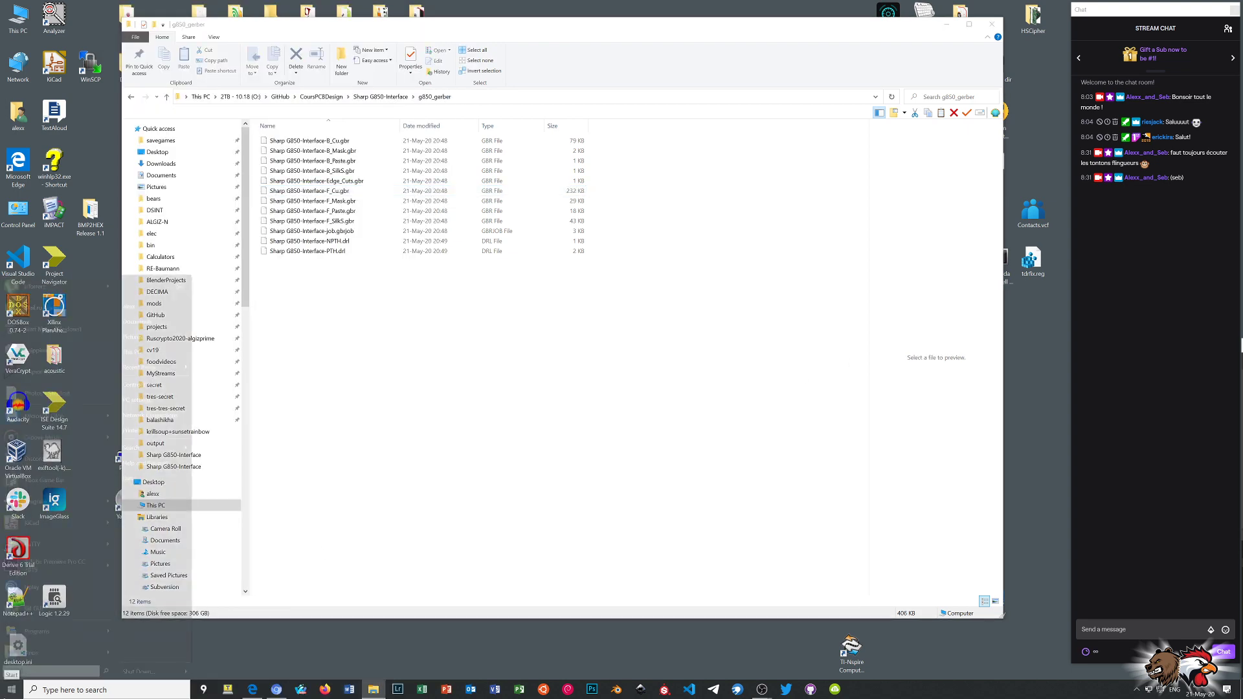
left_click(36, 523)
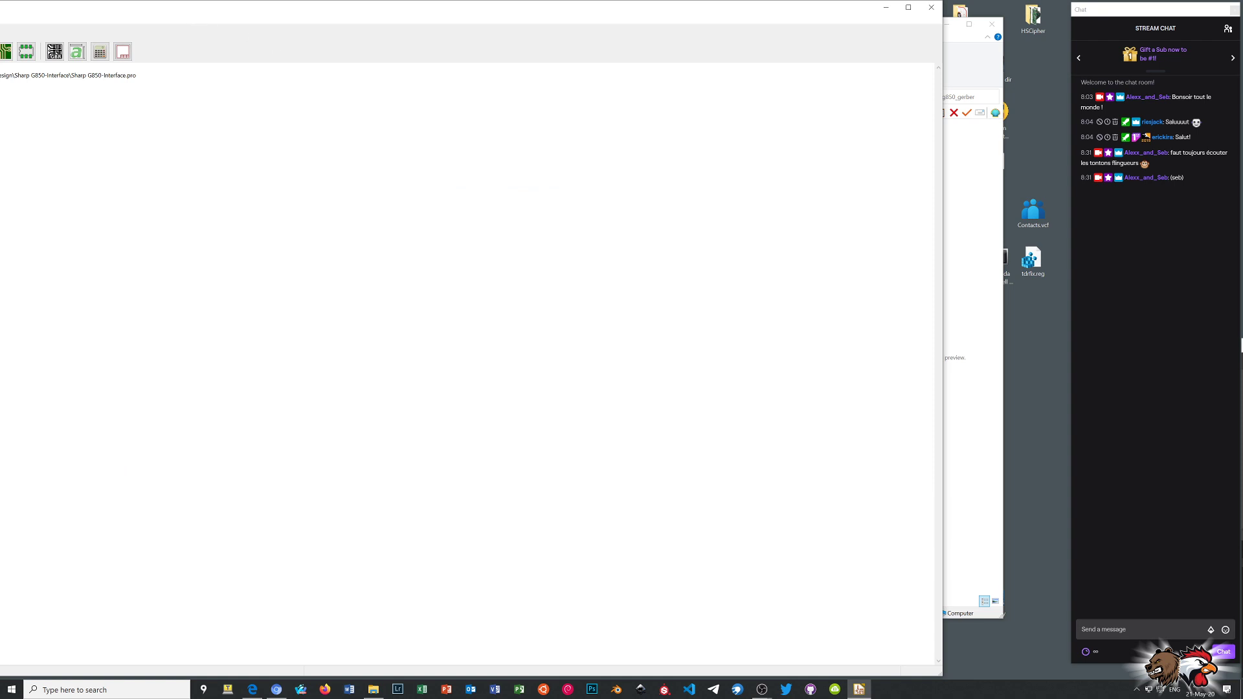
double_click(169, 3)
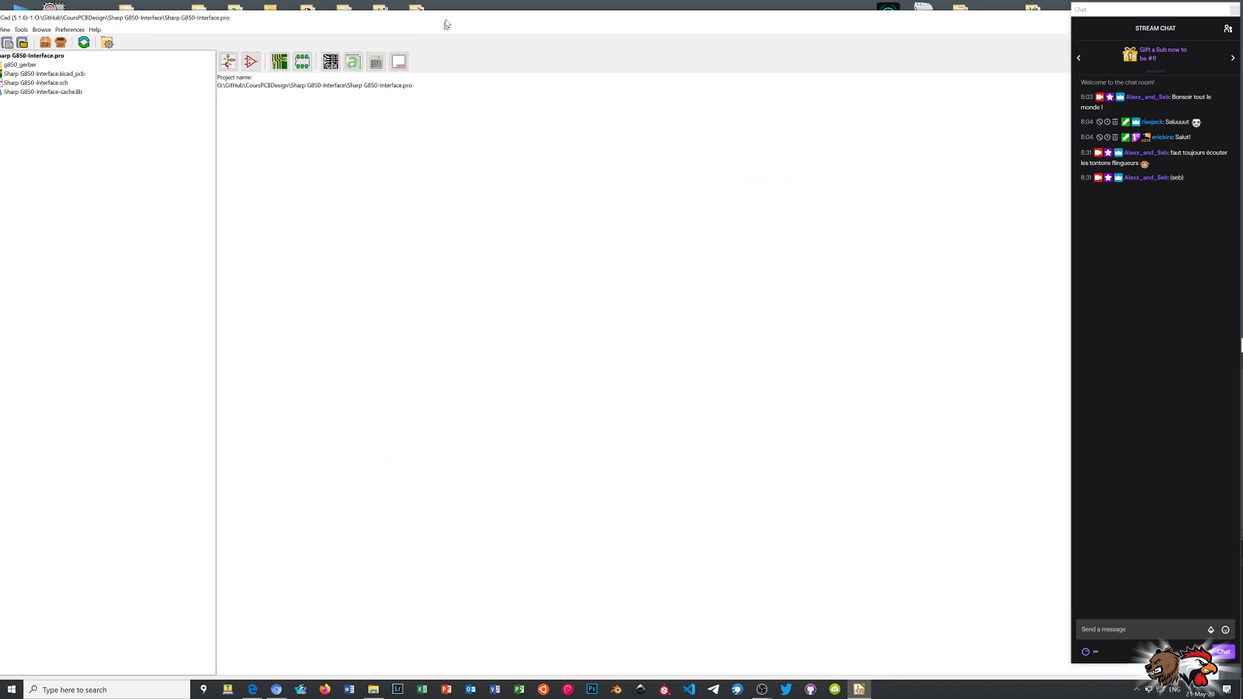
left_click(327, 55)
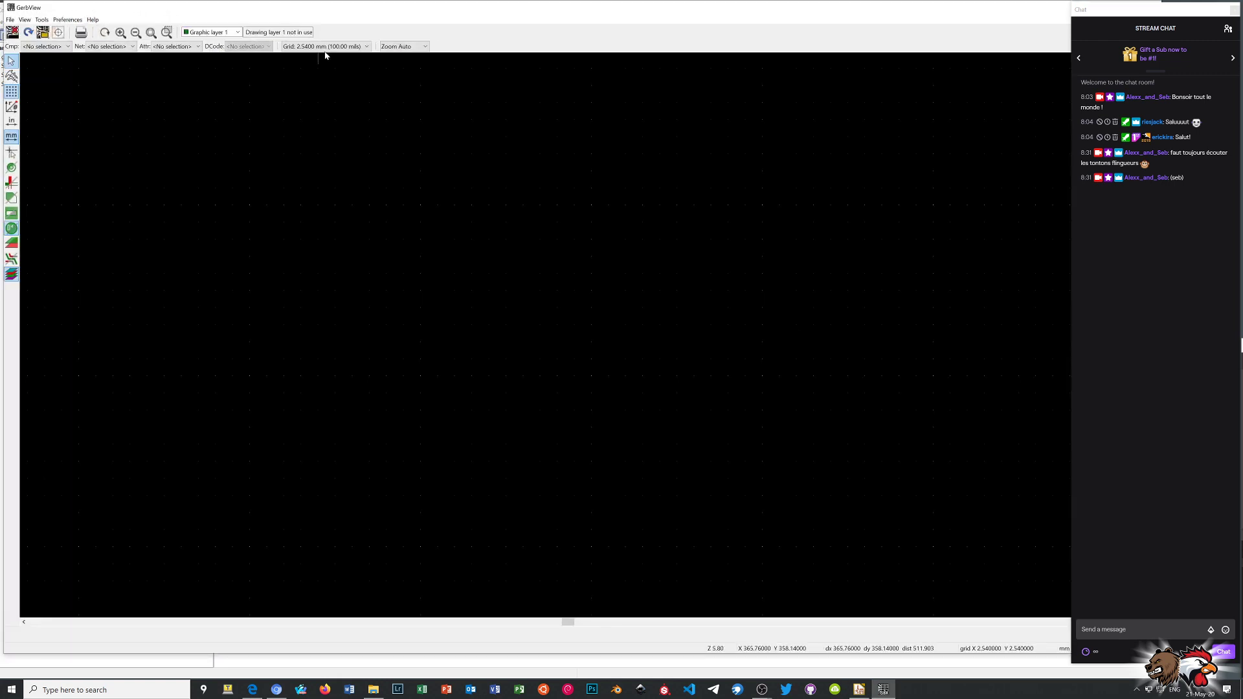
- Open the front copper Gerber, Sharp G850-Interface-F_Cu.gbr, from the g850_gerber folder on graphic layer 1
left_click(238, 33)
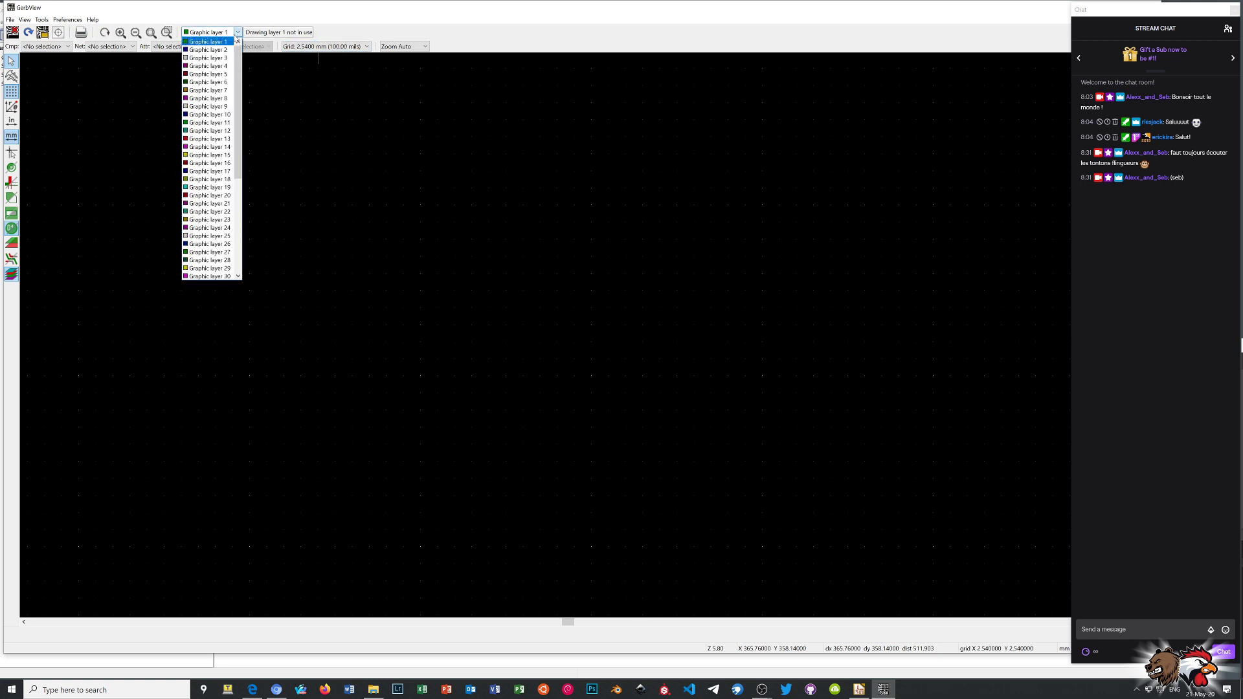
left_click(439, 19)
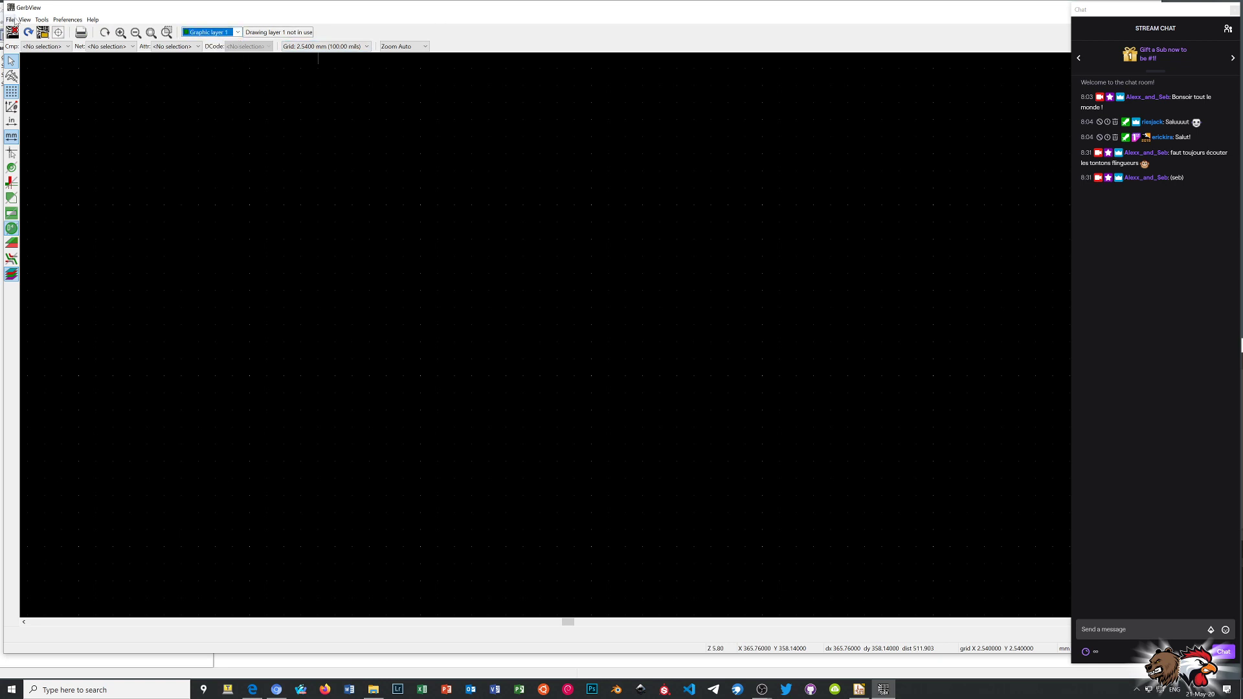
left_click(11, 19)
left_click(26, 30)
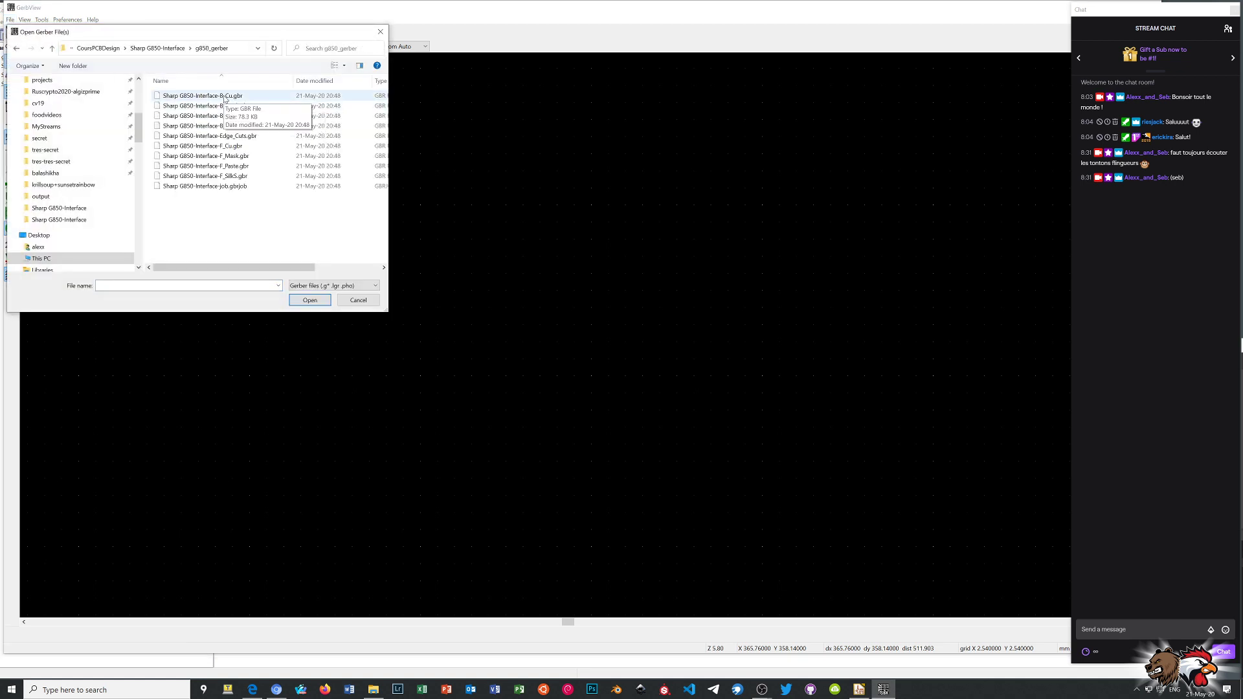
left_click(224, 97)
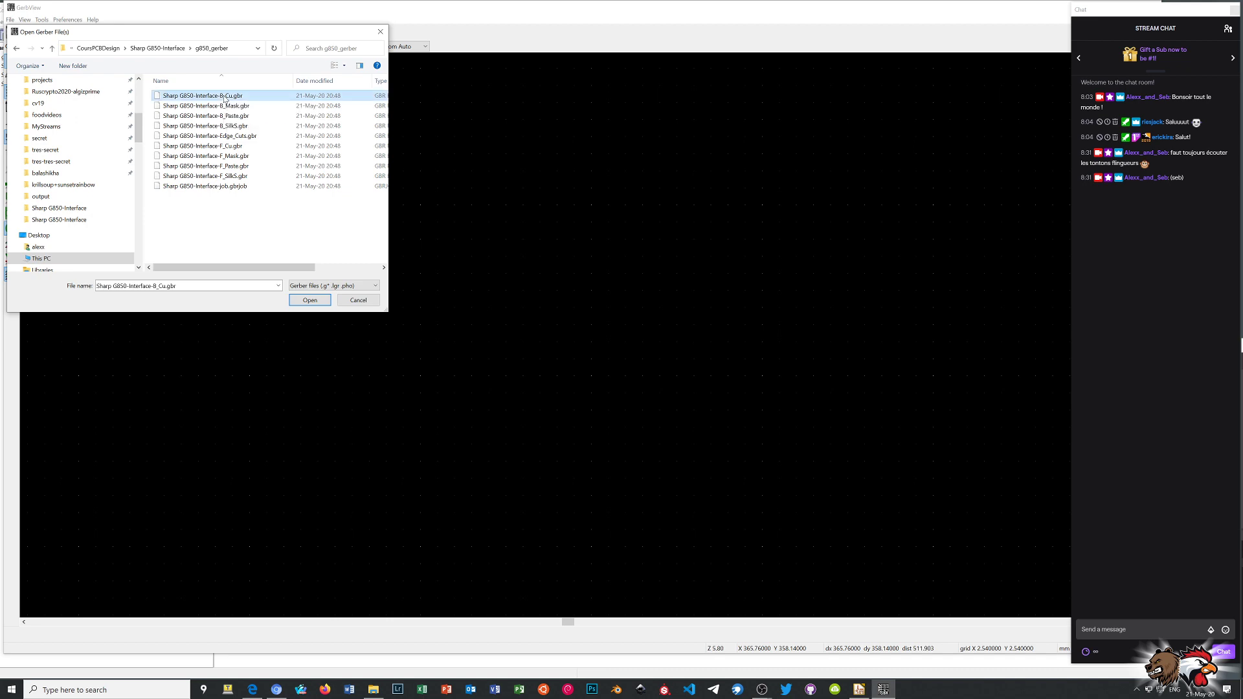
double_click(216, 147)
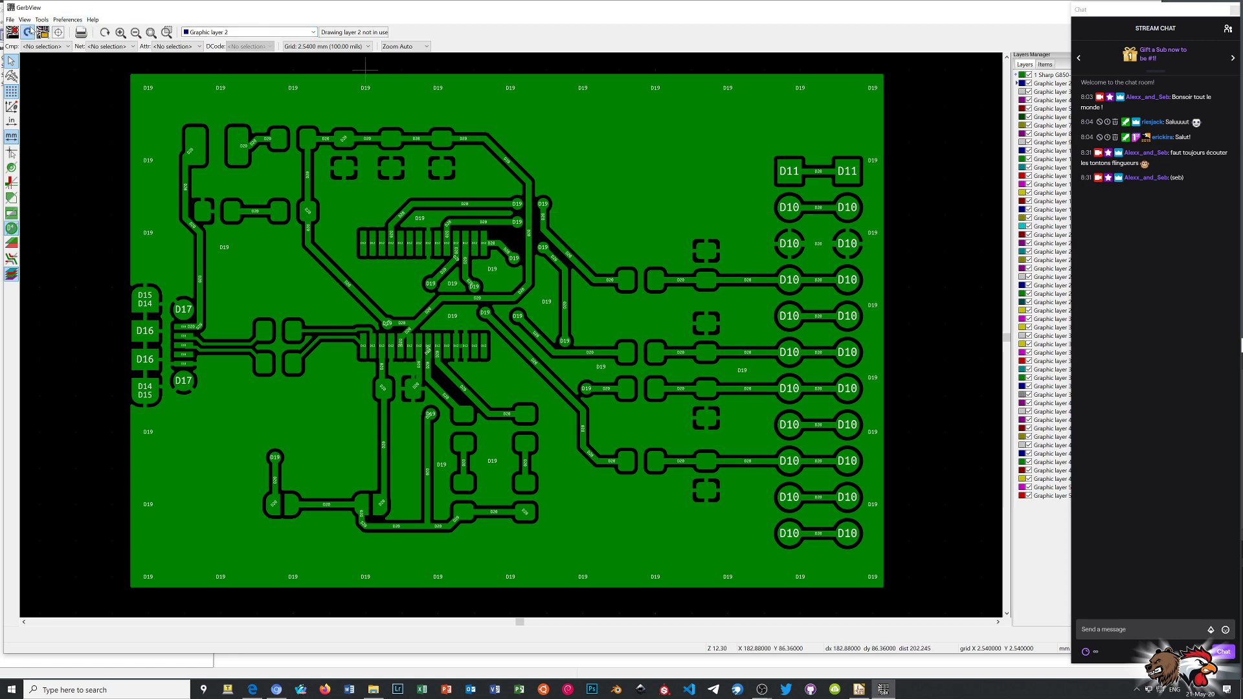
- Load the Excellon drill file Sharp G850-Interface-PTH.drl on graphic layer 2 and inspect the board's copper and holes
left_click(10, 20)
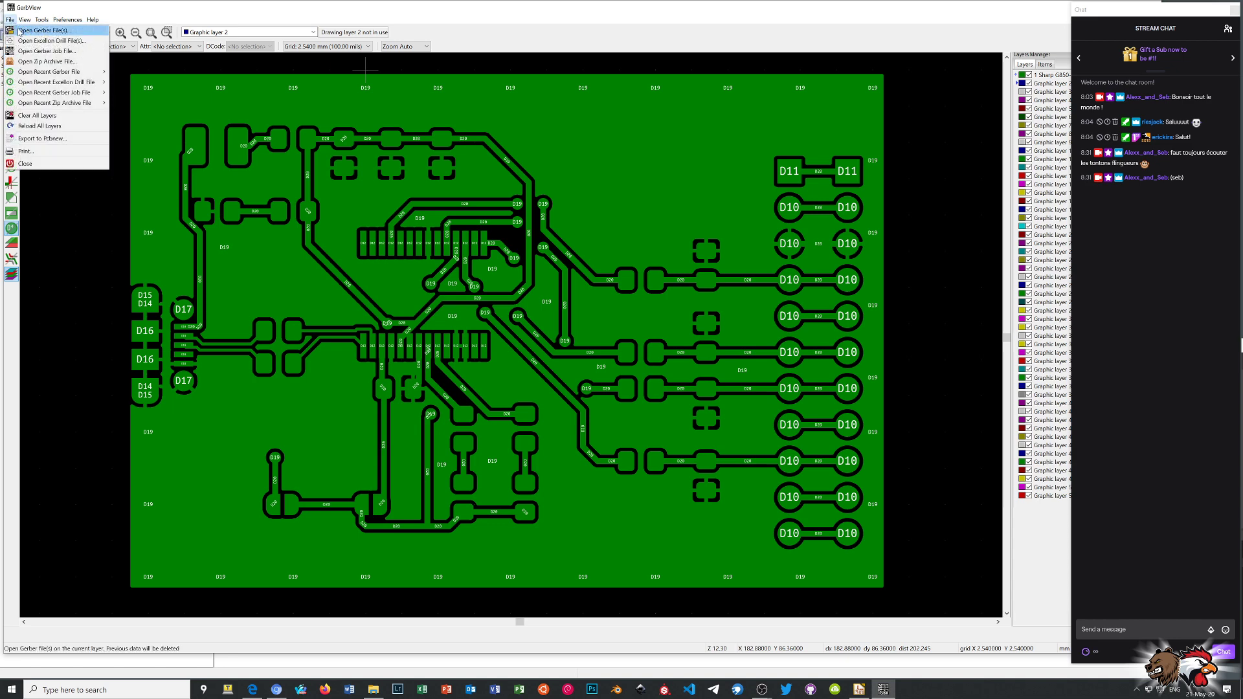
left_click(30, 41)
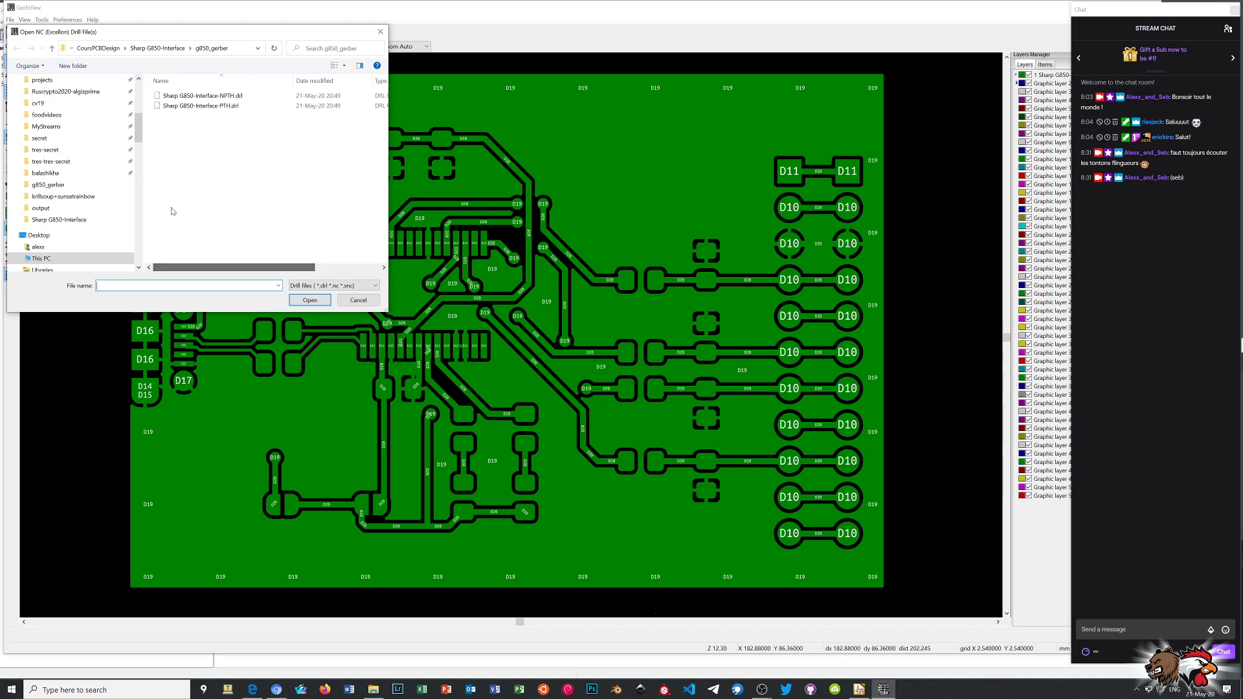
double_click(198, 106)
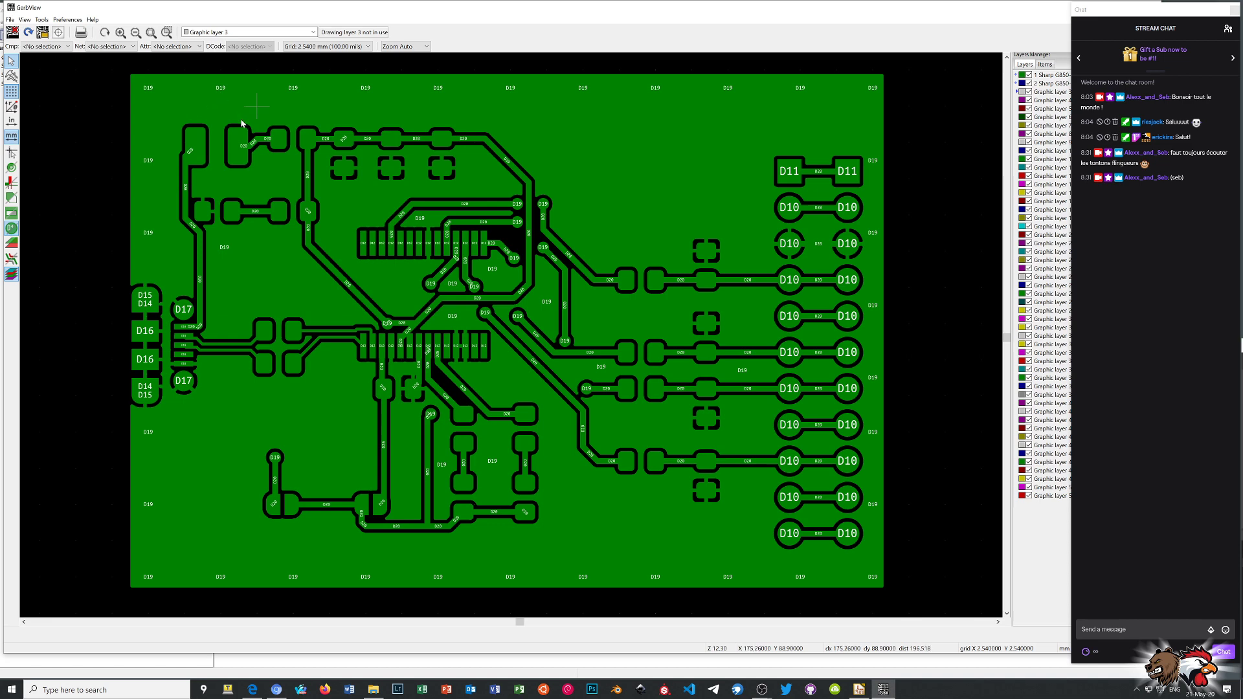
scroll(511, 337, "down", 3)
scroll(512, 337, "up", 1)
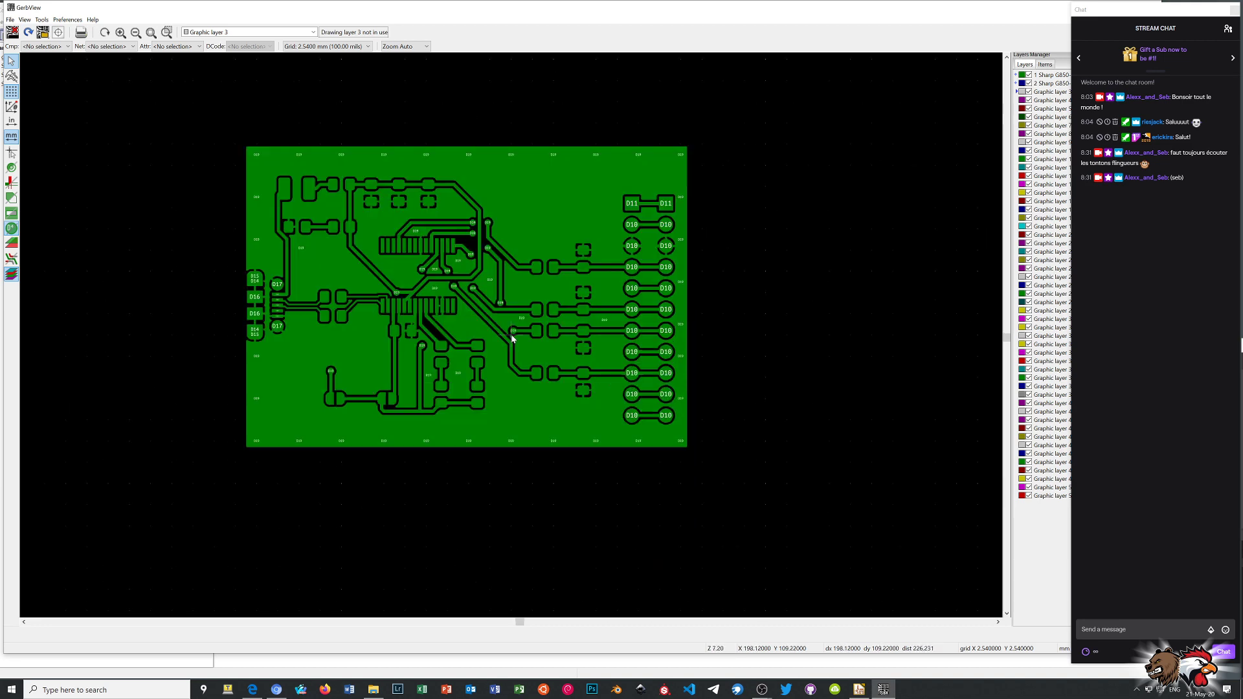
scroll(512, 337, "up", 3)
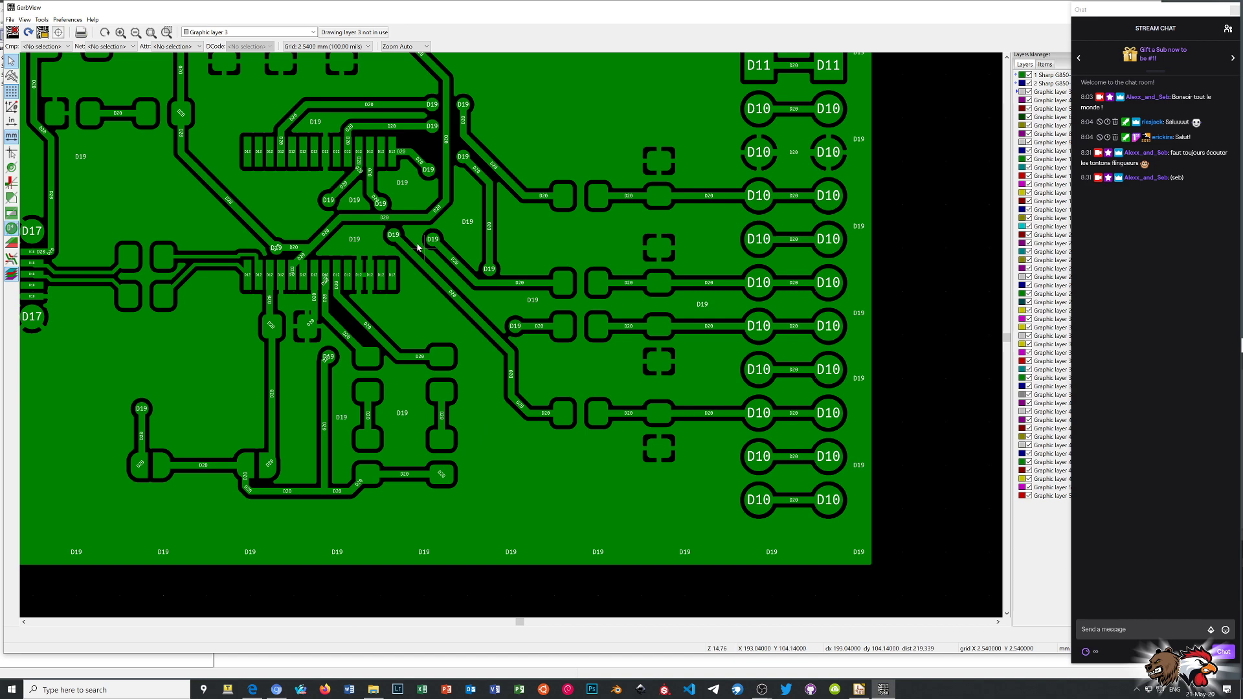
scroll(418, 246, "down", 1)
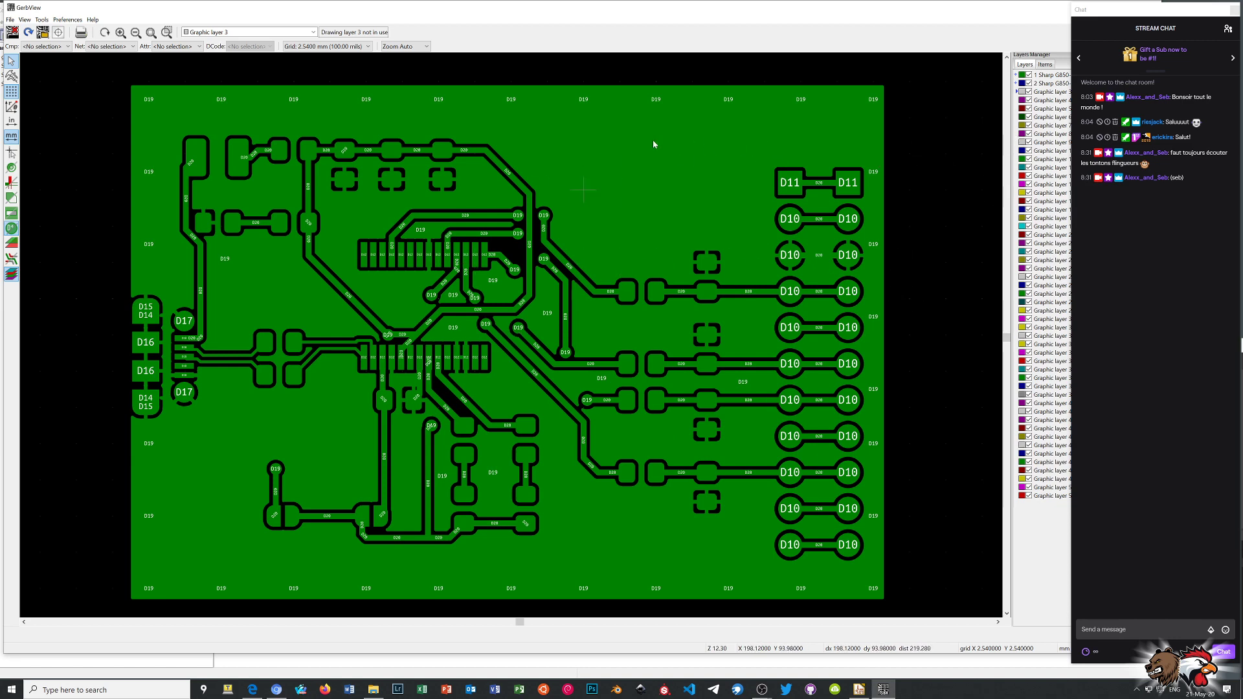
- Close GerbView, relaunch it from the KiCad project window, and move its empty window fully into view
left_click_drag(840, 2, 906, 62)
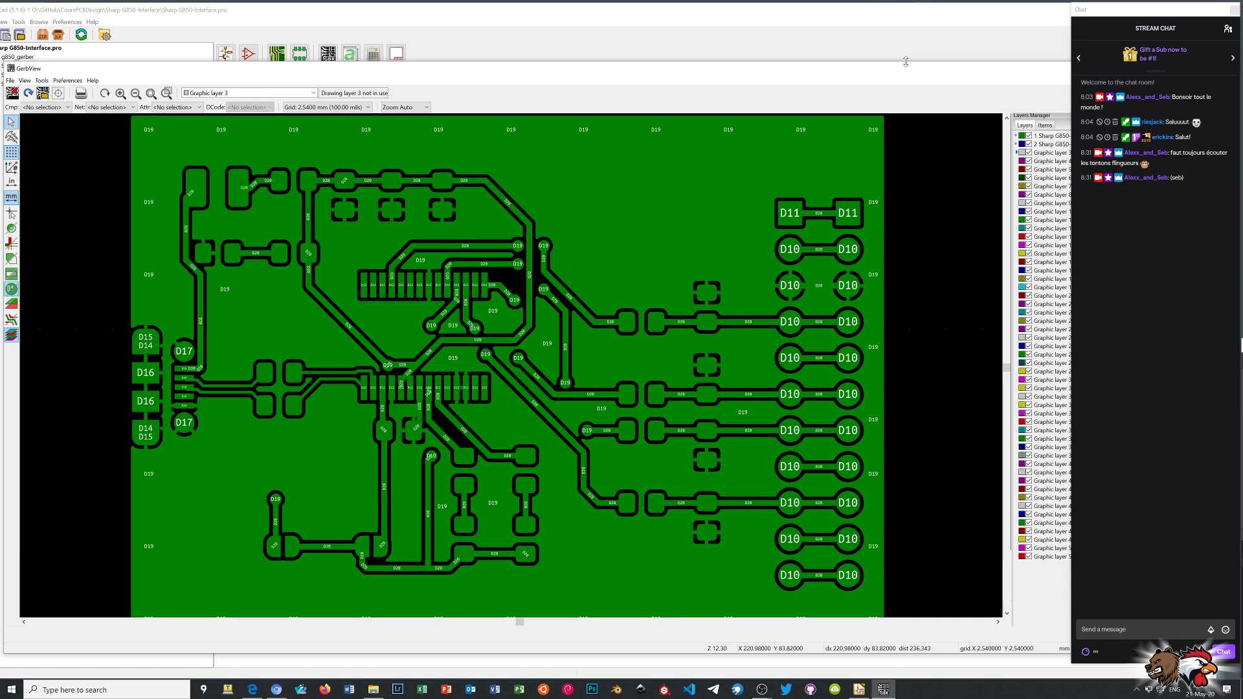
left_click_drag(965, 72, 830, 69)
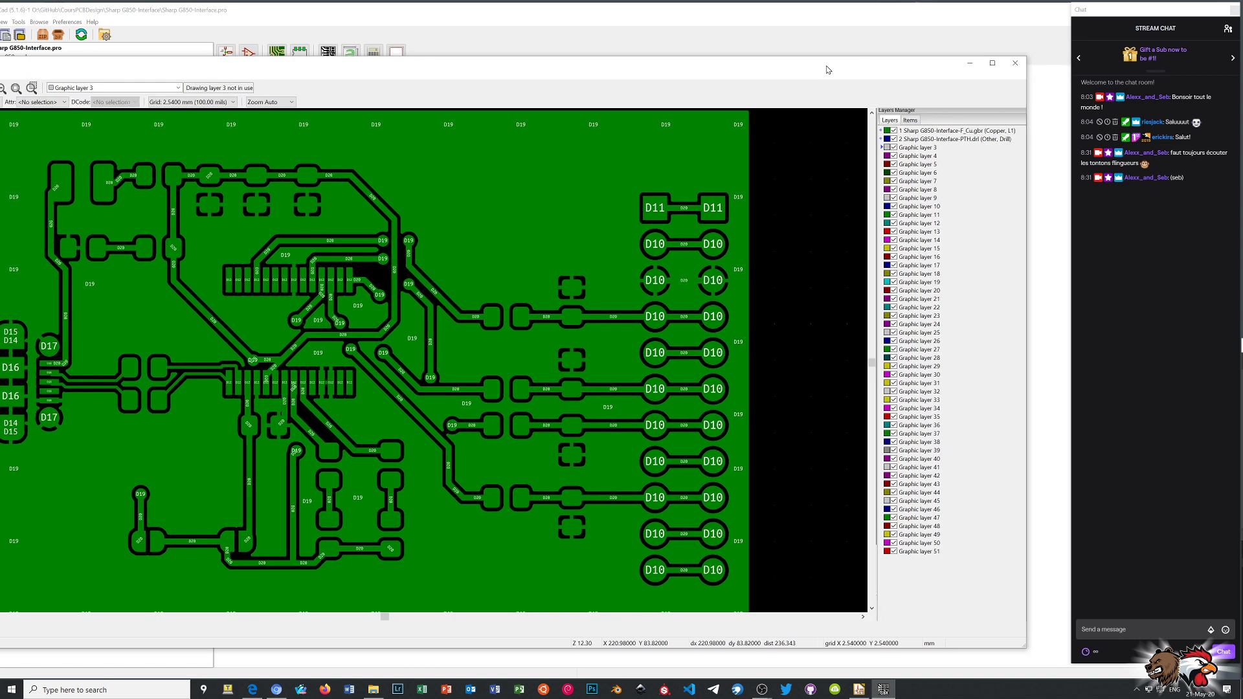
left_click(1014, 63)
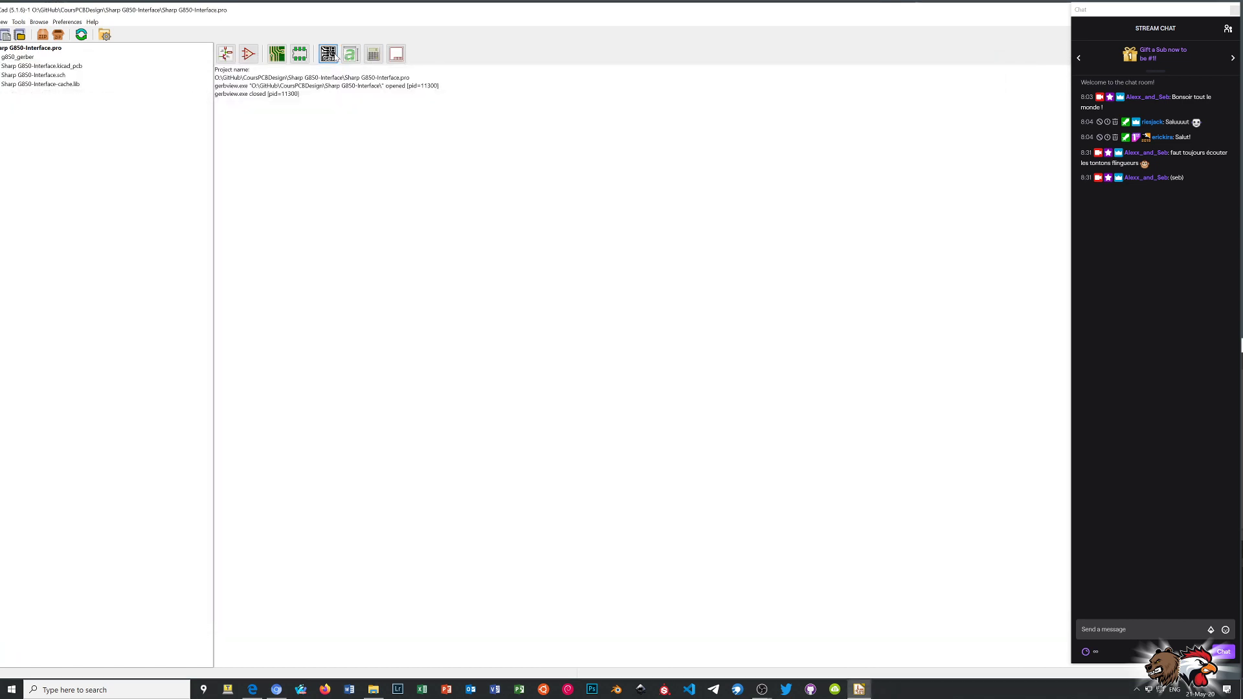
left_click(331, 57)
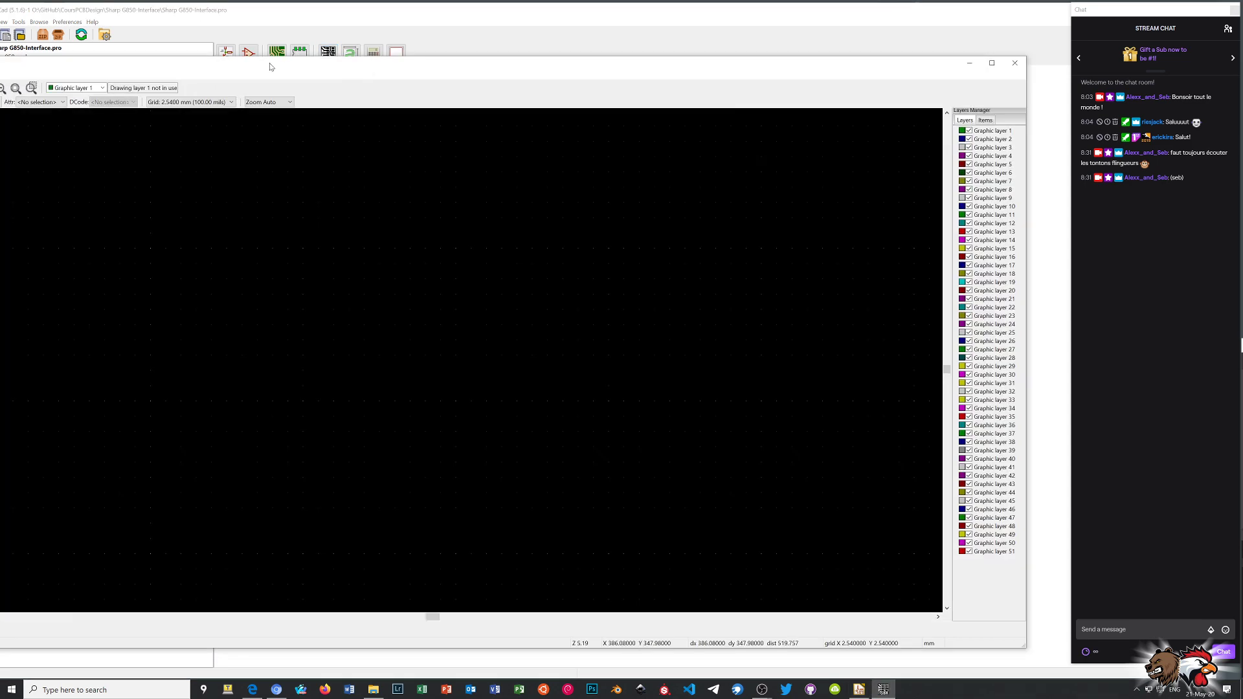
left_click_drag(267, 63, 437, 52)
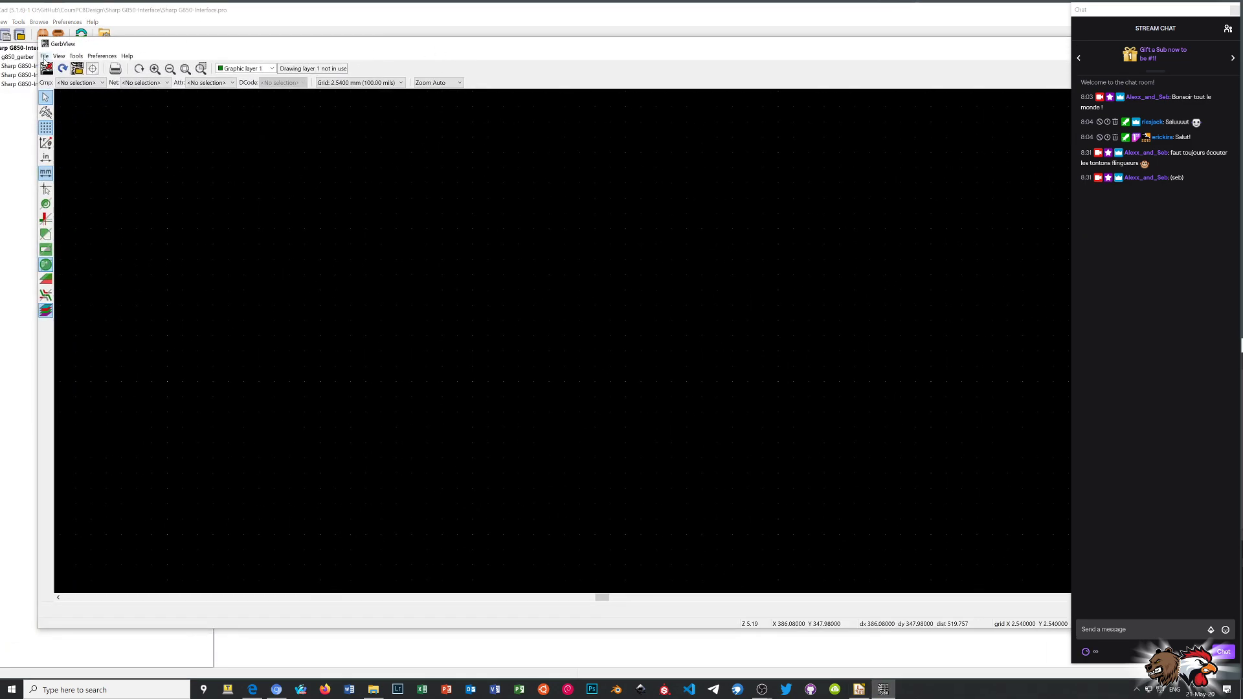
- Open the front paste Gerber, Sharp G850-Interface-F_Paste.gbr, from the g850_gerber folder and examine its solder paste openings
left_click(44, 56)
left_click(65, 67)
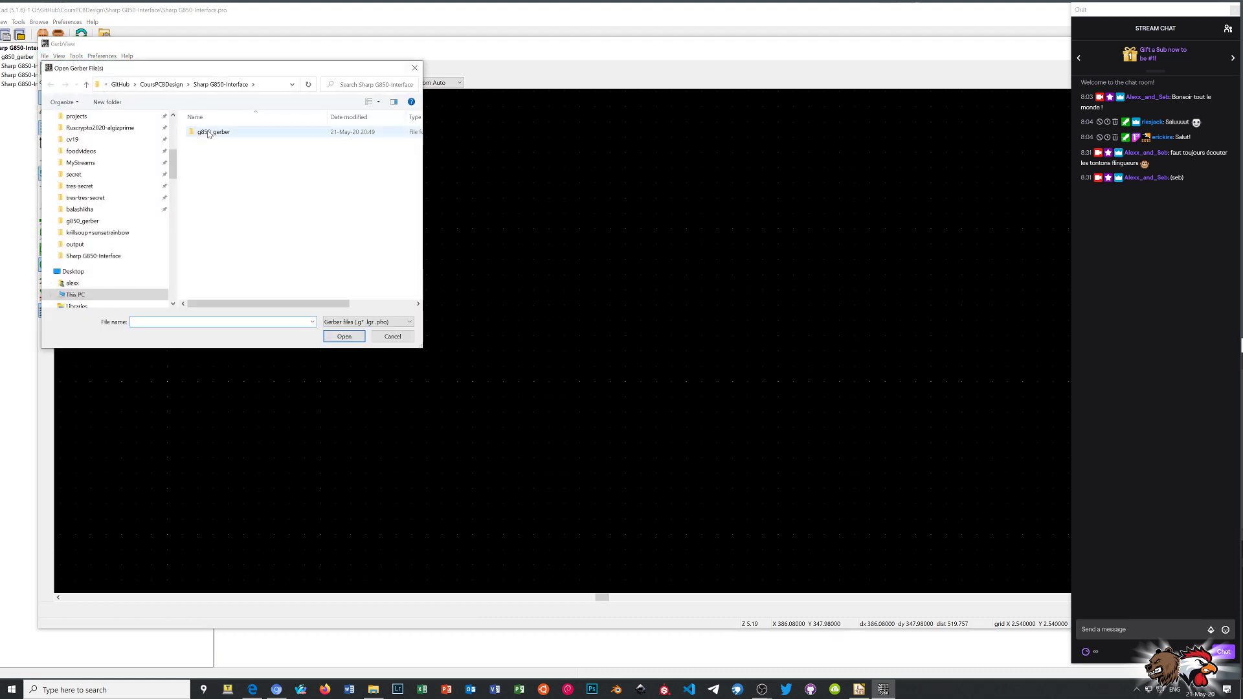
double_click(208, 133)
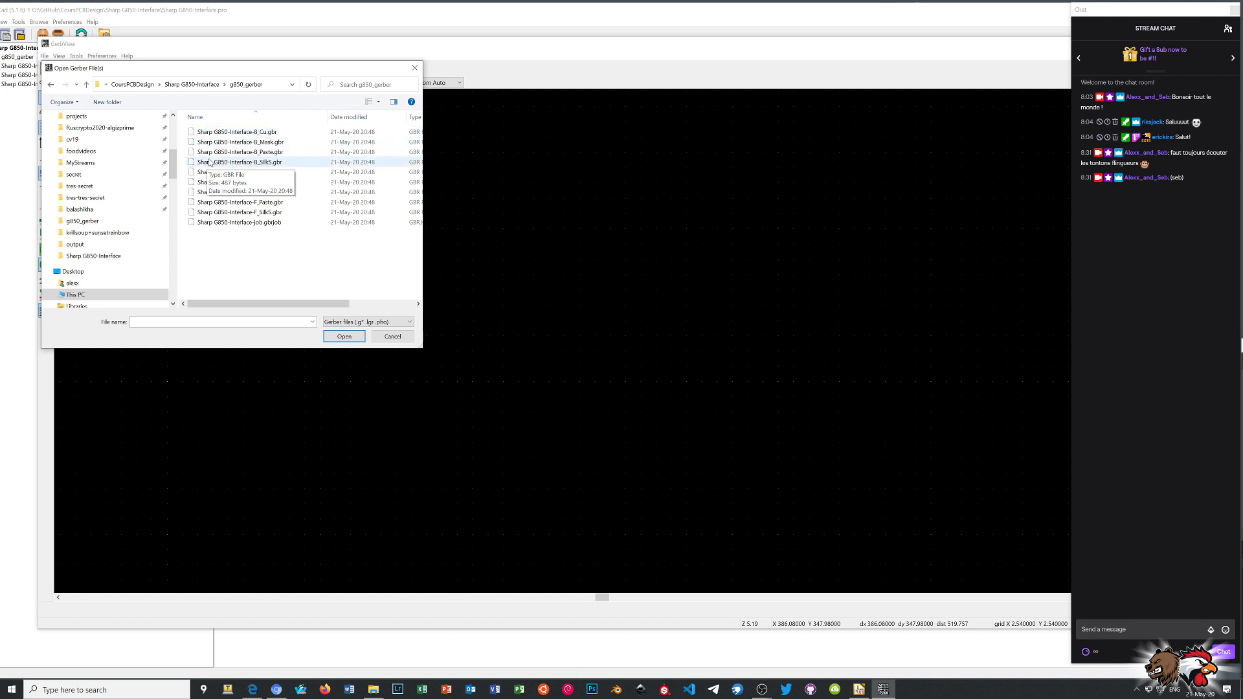
double_click(233, 202)
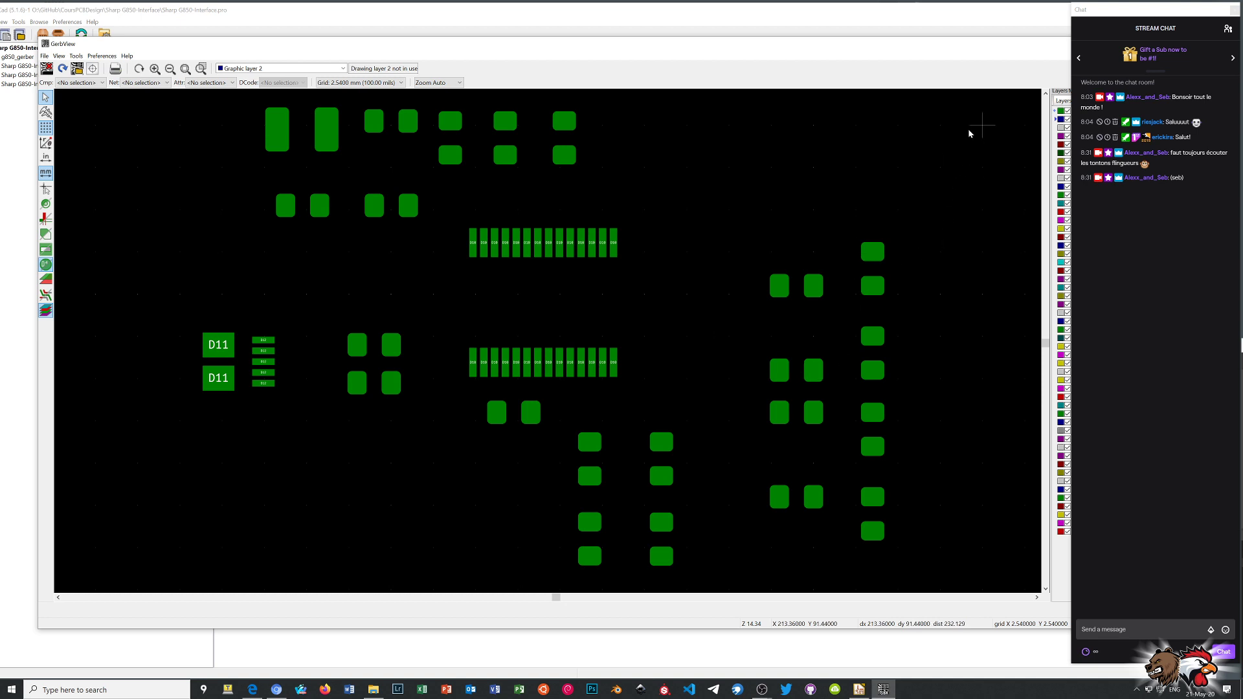
key("F4")
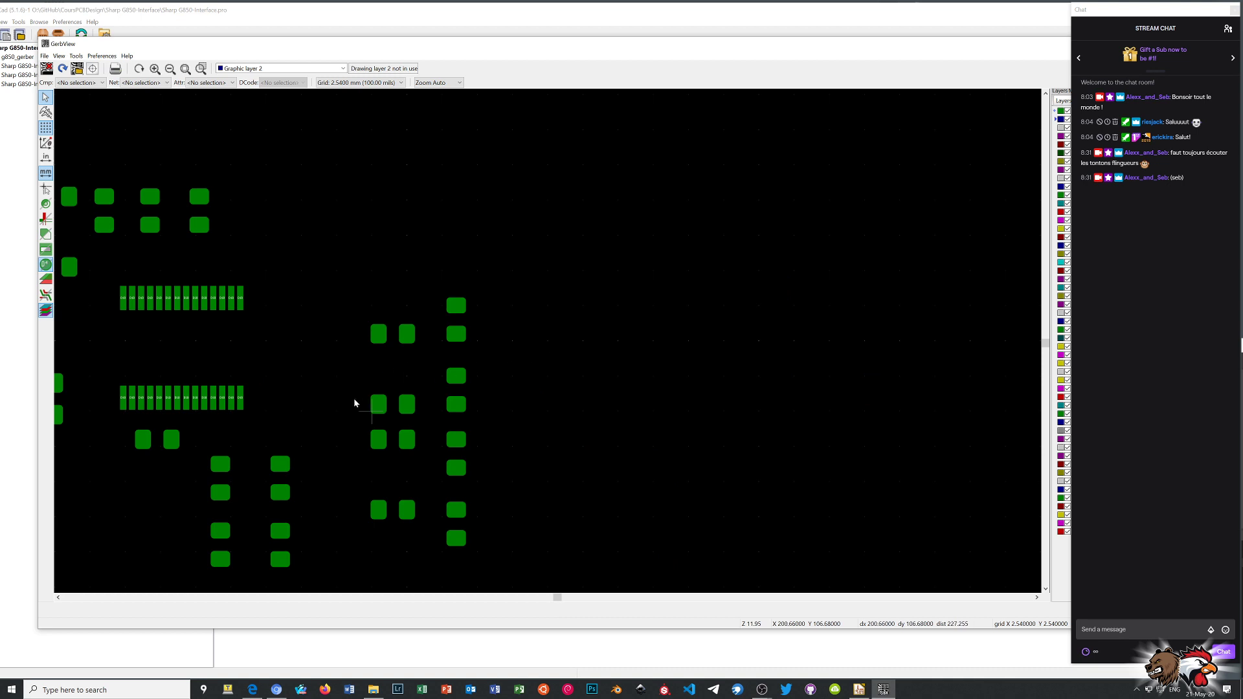
key("F4")
scroll(547, 344, "up", 1)
scroll(547, 343, "down", 4)
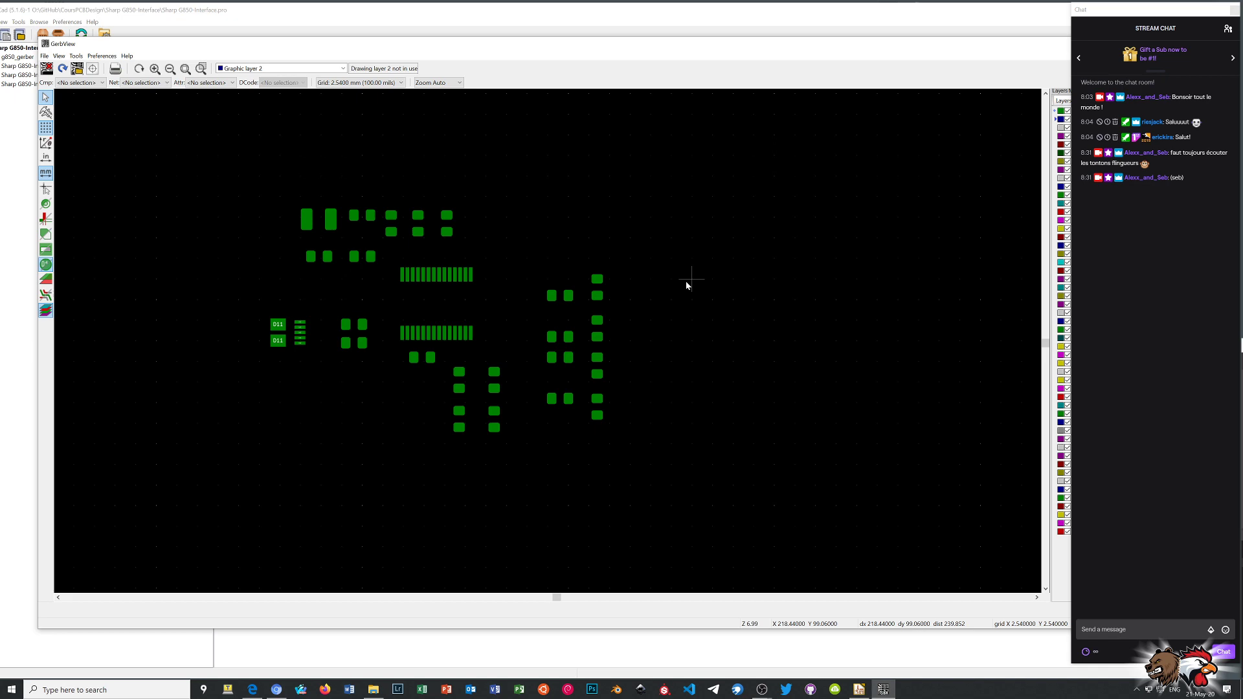
- Close GerbView and the KiCad project window to return to File Explorer
left_click_drag(908, 49, 735, 75)
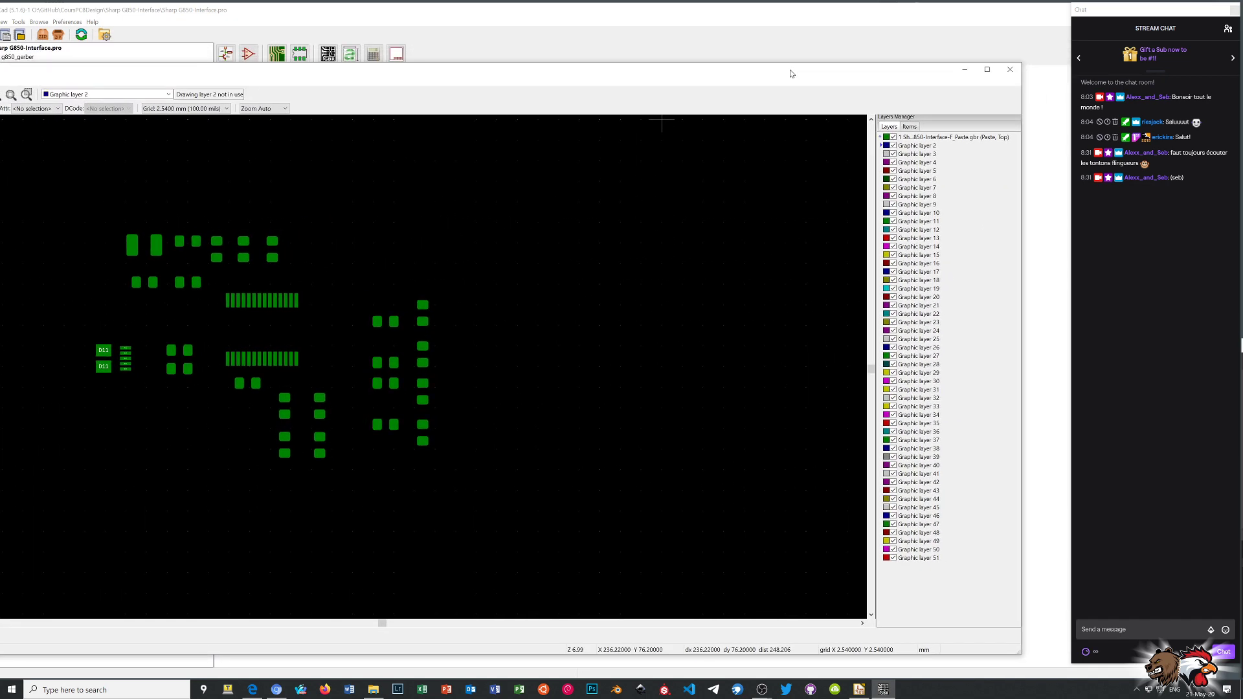
left_click(1010, 70)
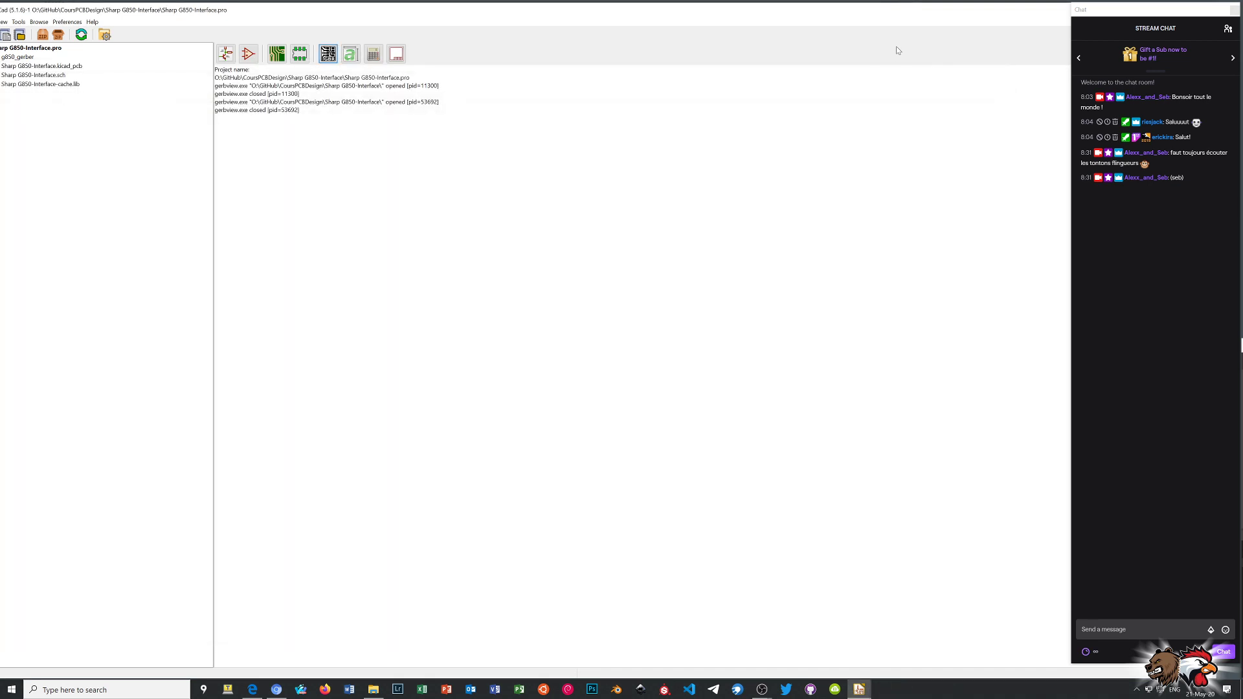
left_click_drag(706, 10, 568, 36)
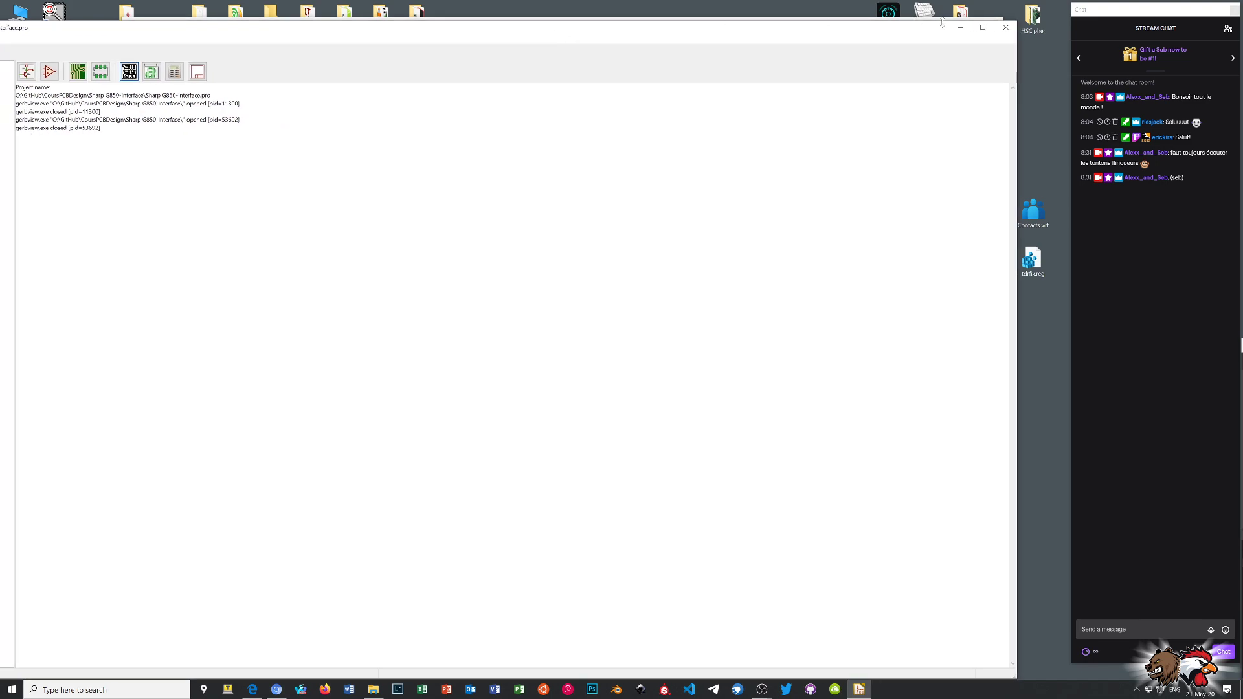
left_click(1005, 27)
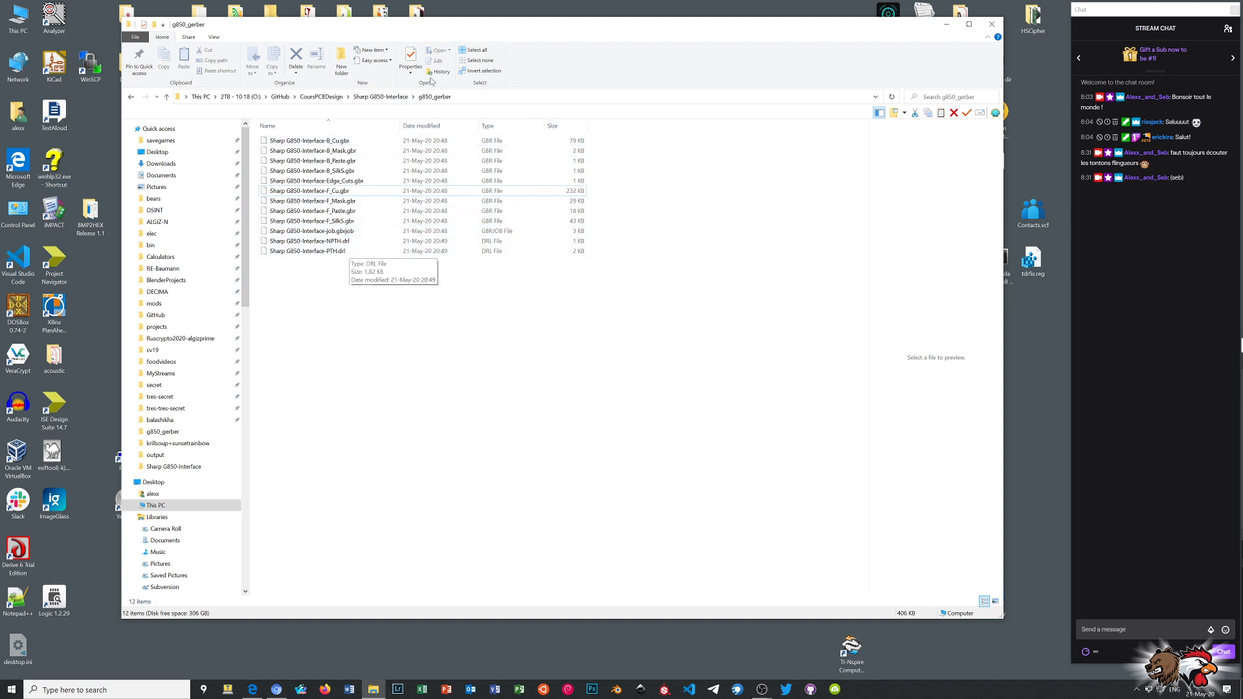
- Go up to the Sharp G850-Interface folder and compress the g850_gerber folder into g850_gerber.zip with 7-Zip
left_click(380, 96)
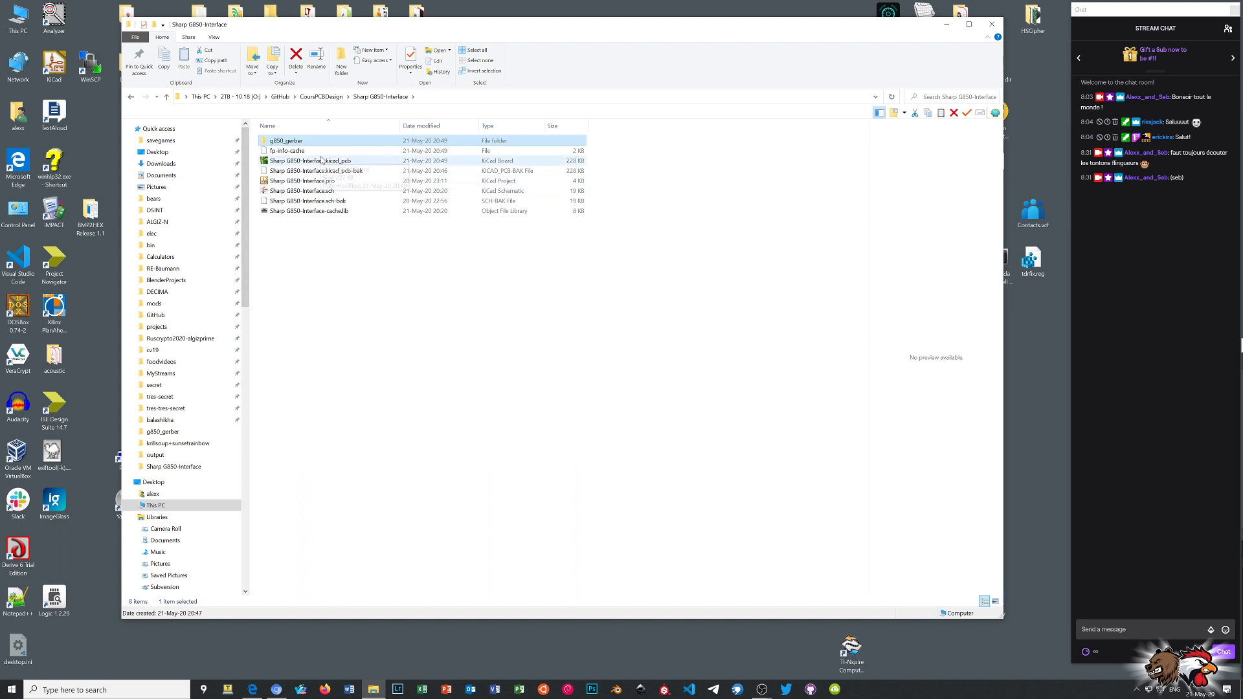
right_click(290, 140)
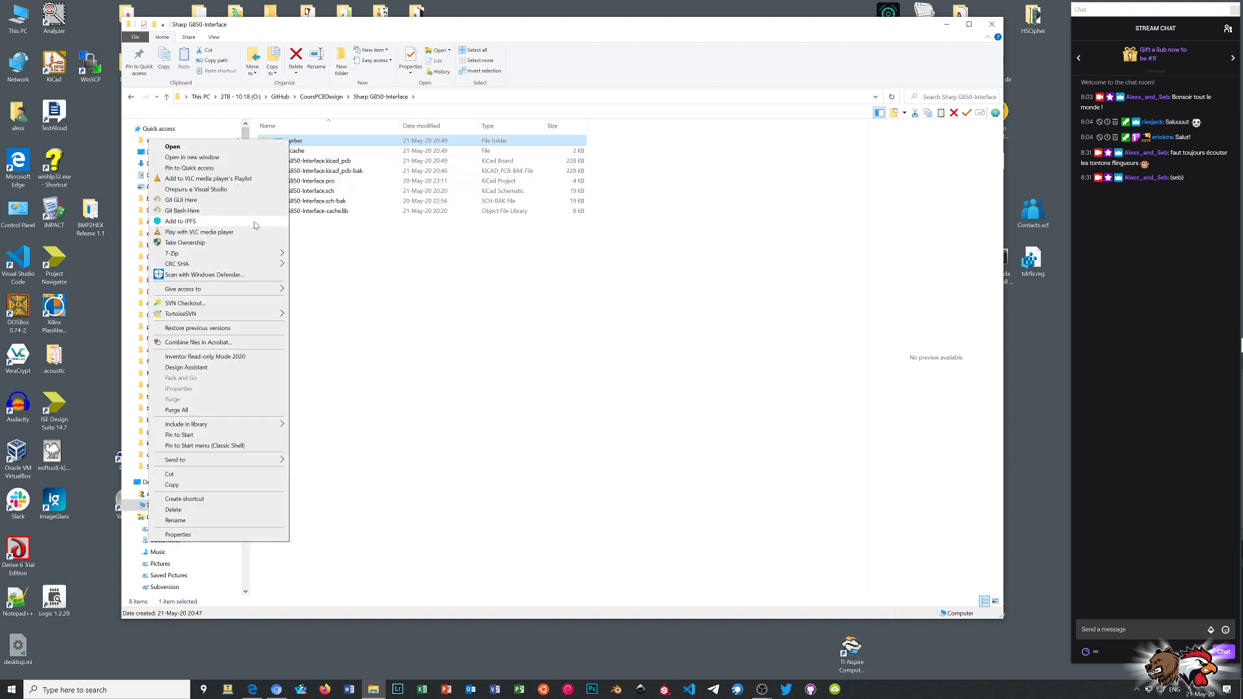
mouse_move(255, 256)
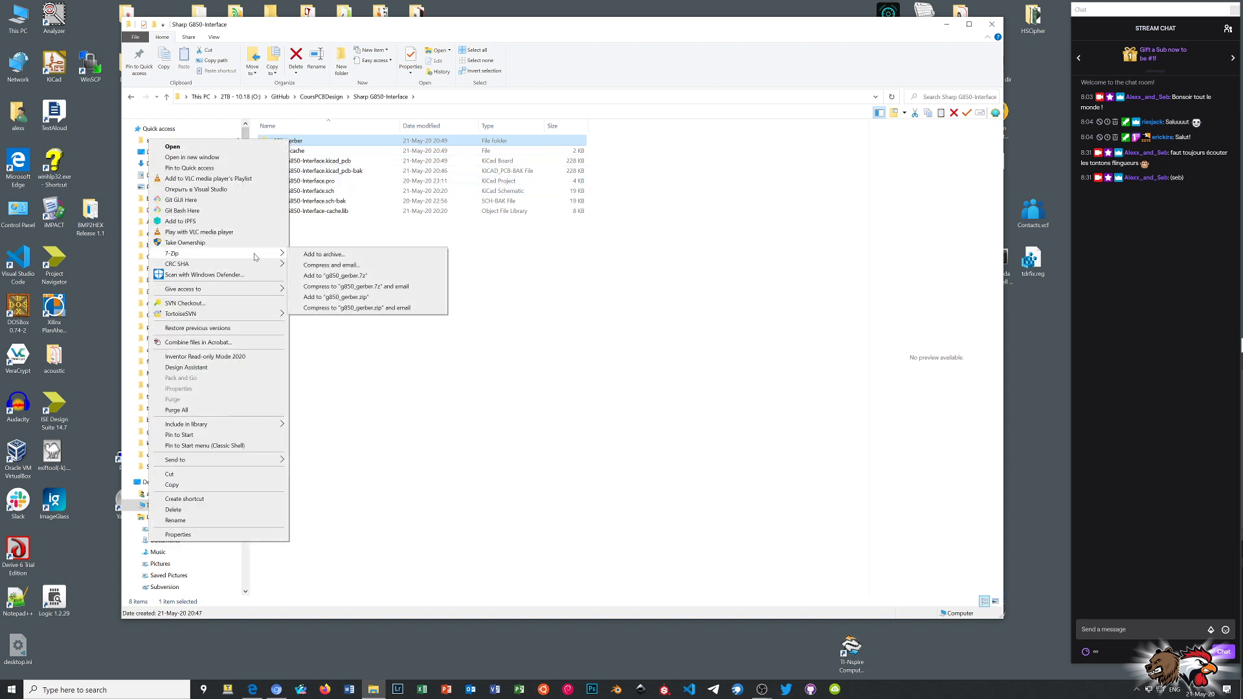
left_click(349, 298)
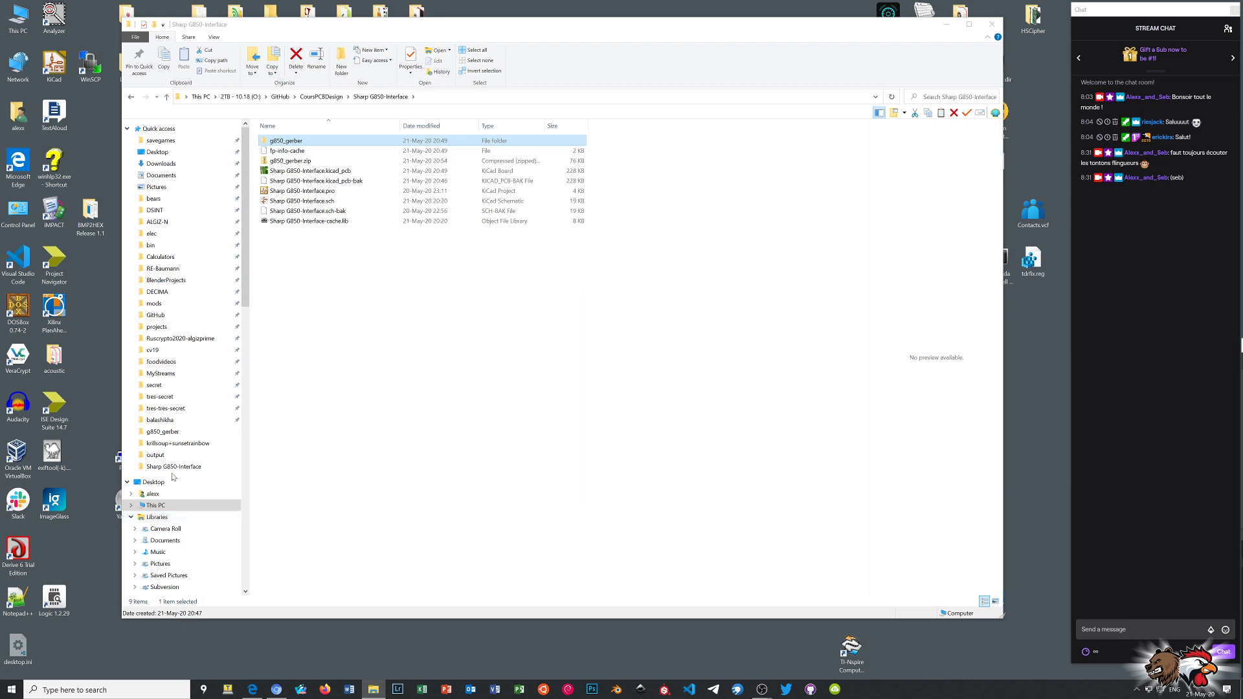
- Switch to Microsoft Edge and load jlcpcb.com in a new tab of its own window
left_click(253, 690)
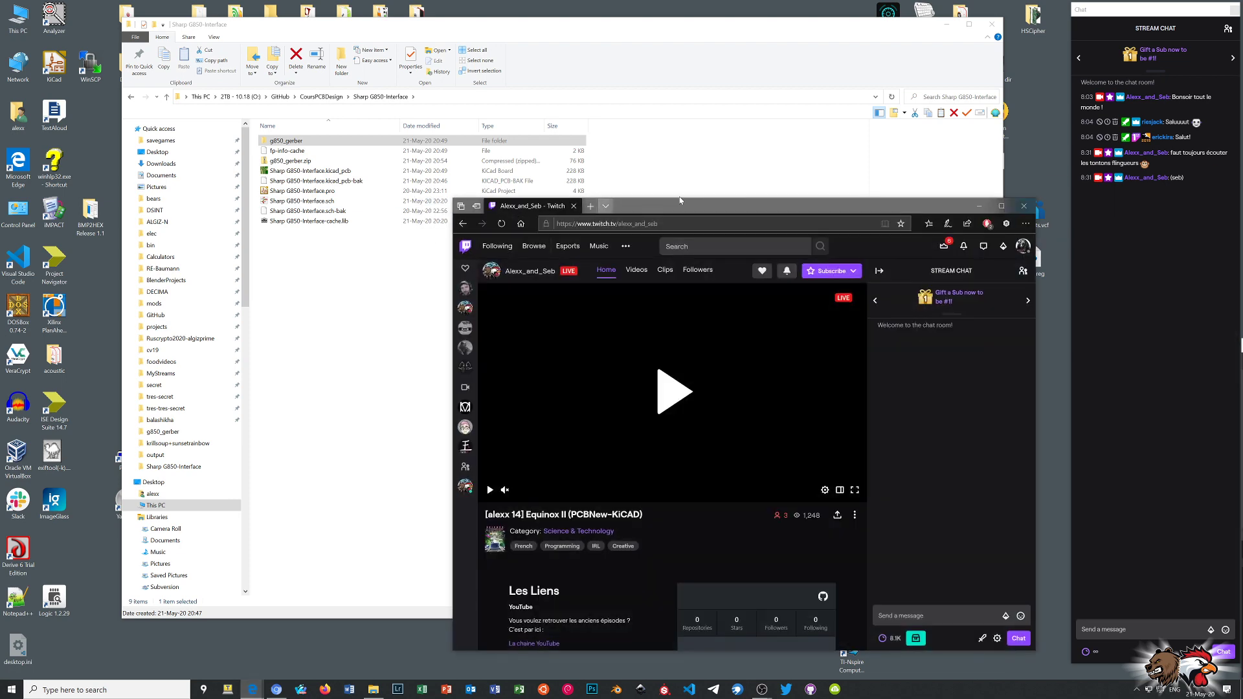
left_click(591, 206)
left_click(575, 206)
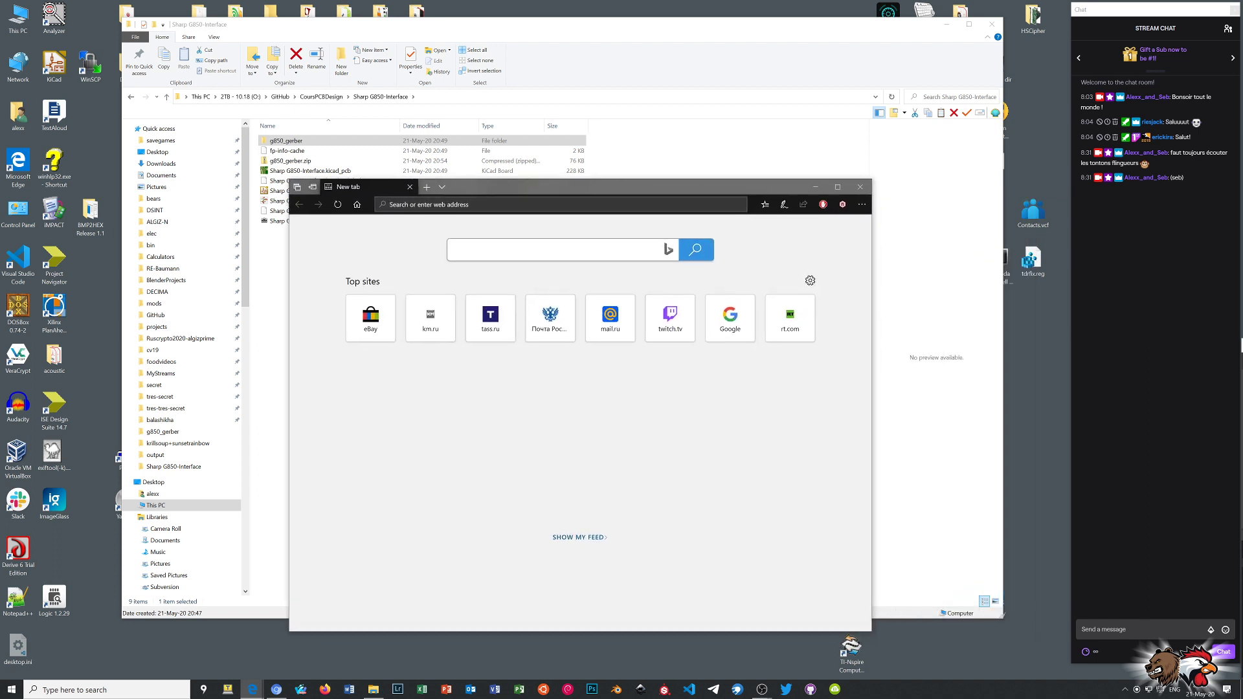
type("jlcpcb.com/")
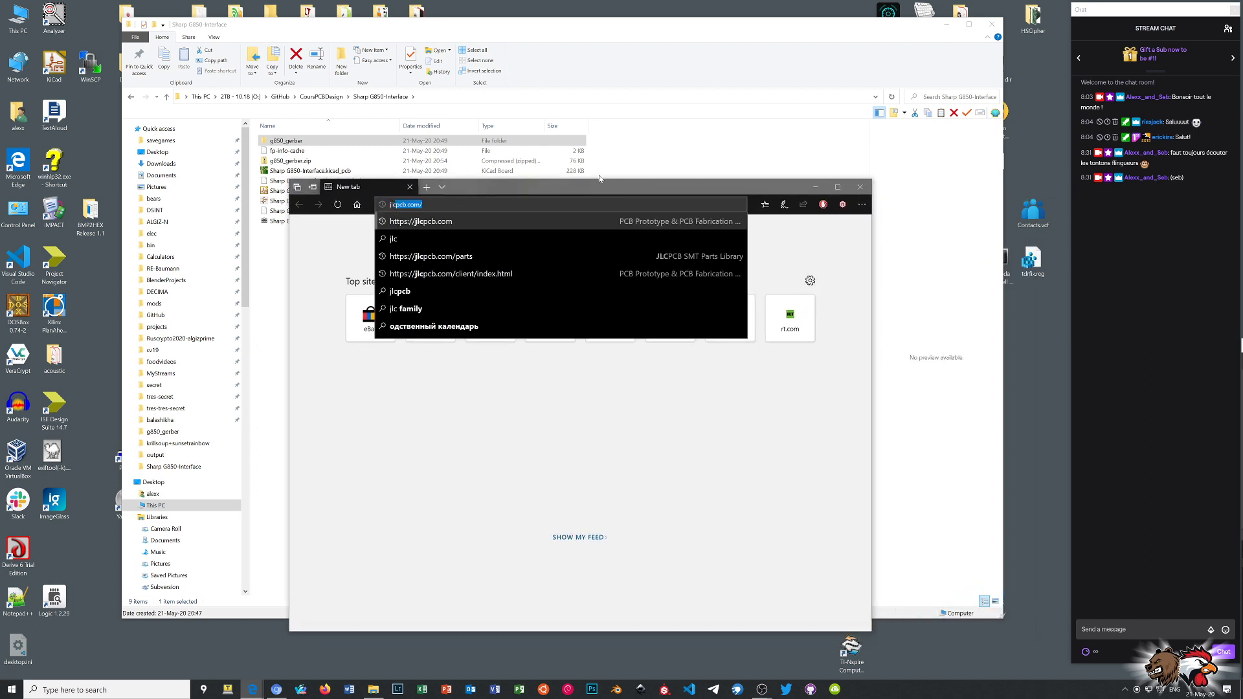
key("Return")
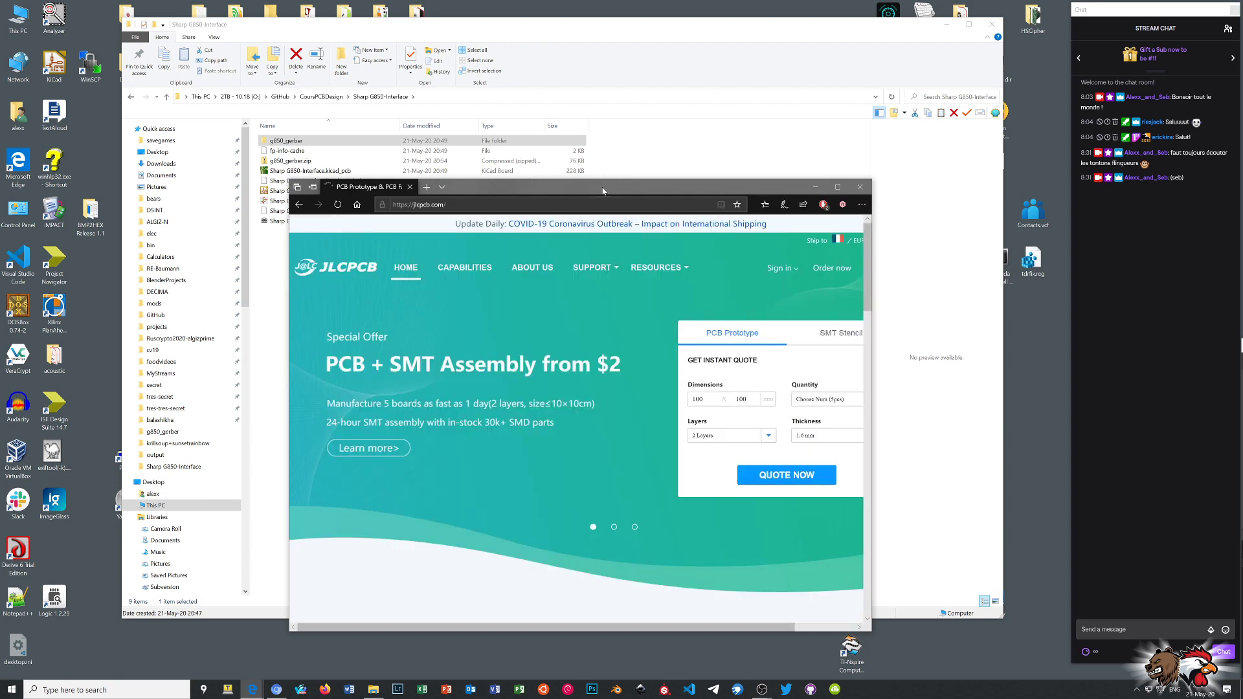
- Maximize the browser window and request an instant PCB prototype quote with the default 100 × 100 mm, 2-layer, 1.6 mm settings
left_click_drag(600, 181, 646, 66)
double_click(646, 66)
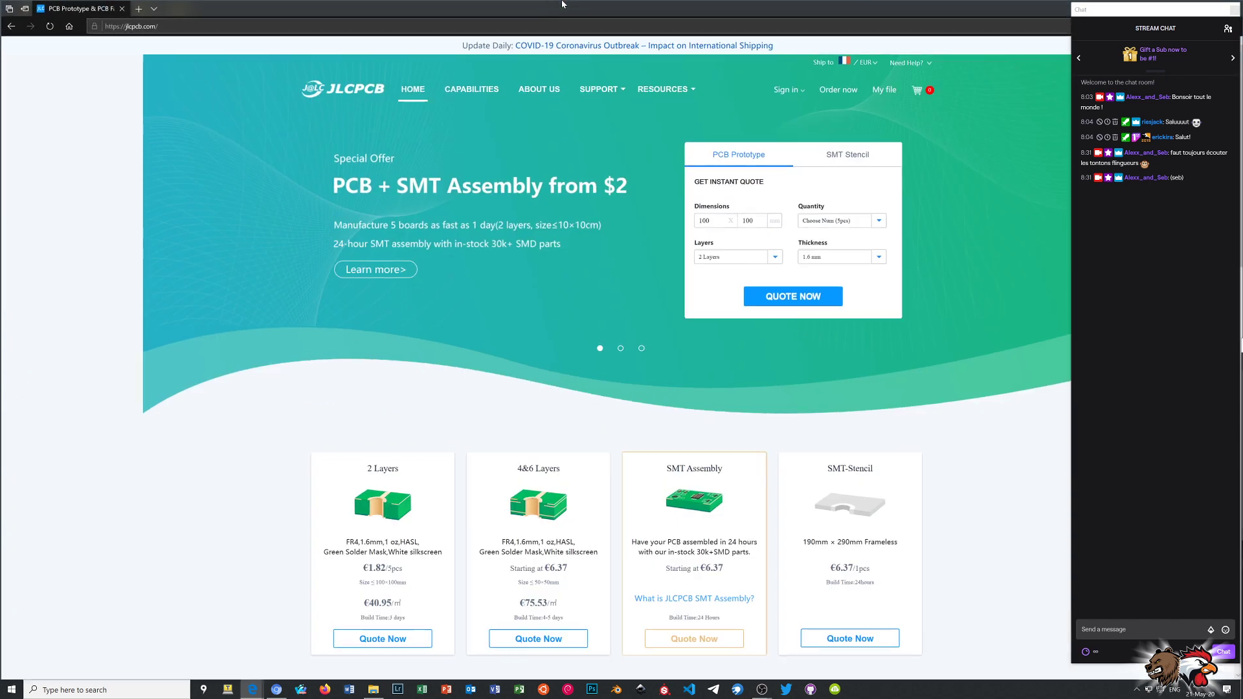
left_click(806, 297)
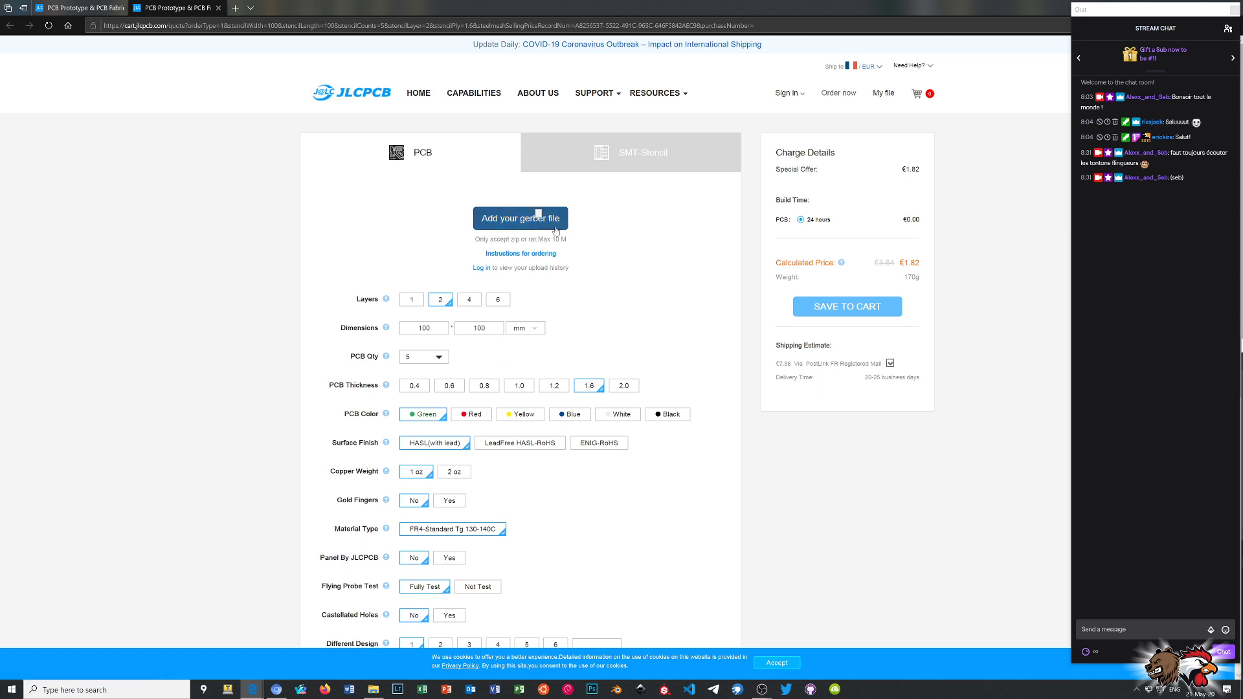
- Upload g850_gerber.zip from the GitHub/CoursPCBDesign/Sharp G850-Interface folder as the order's Gerber file
left_click(520, 221)
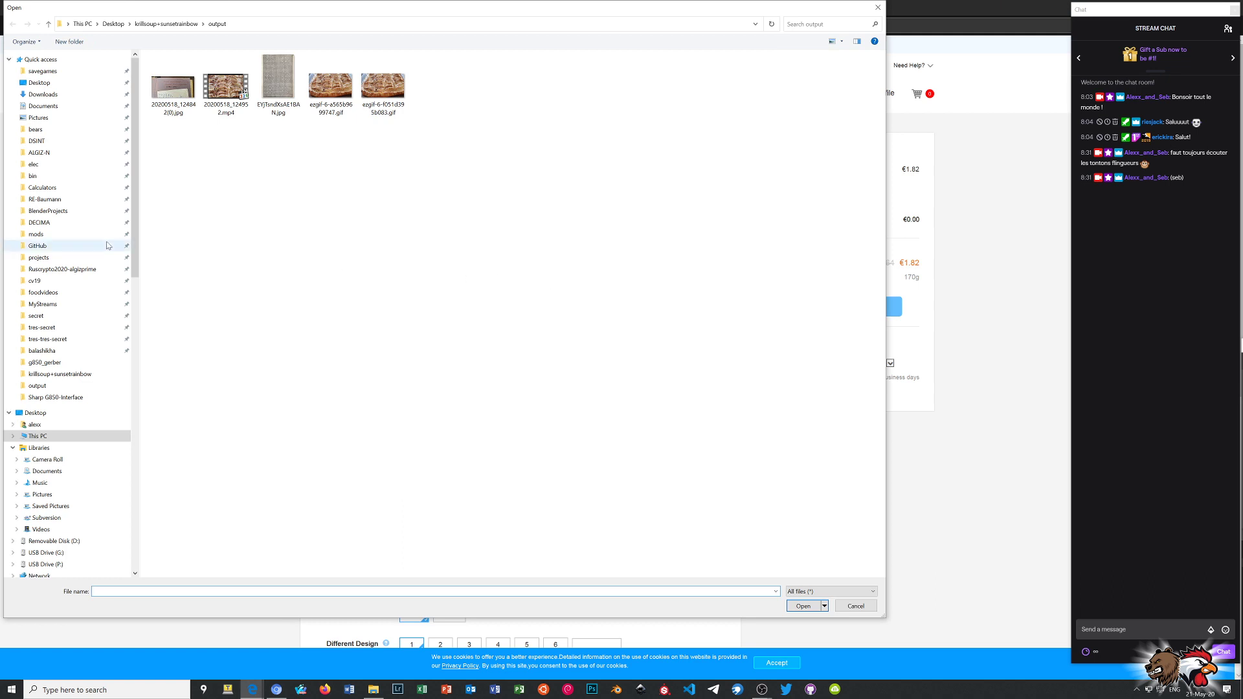
left_click(58, 250)
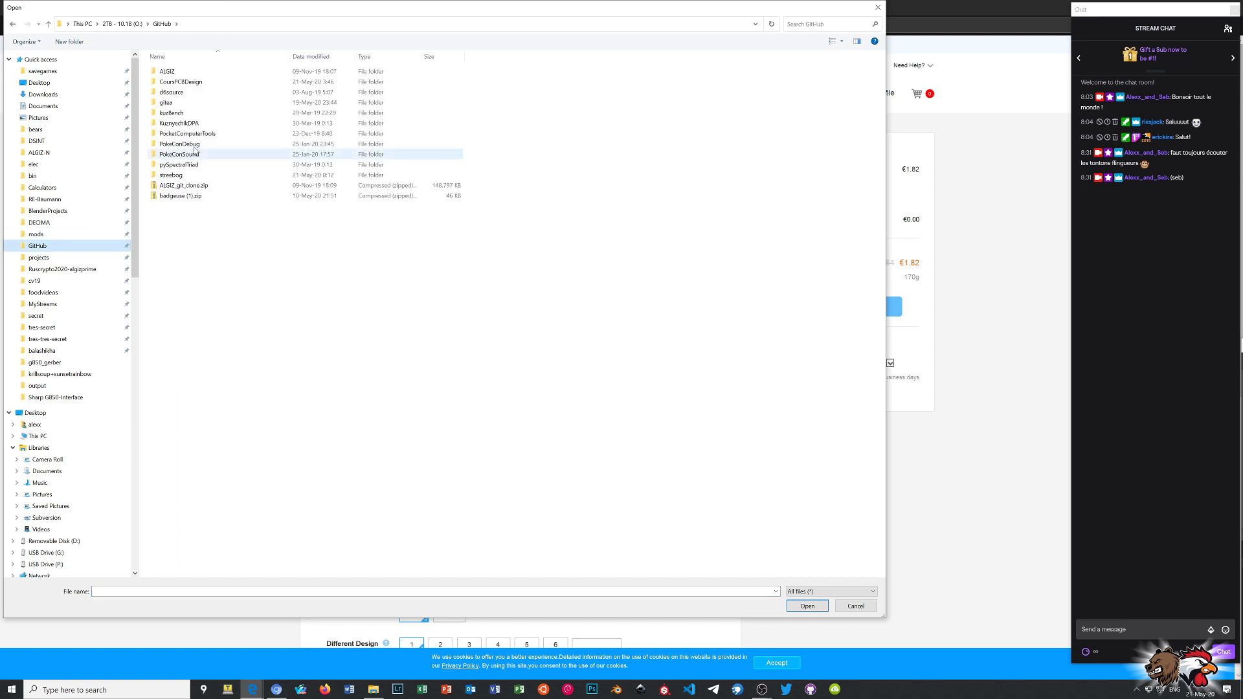
left_click(198, 86)
double_click(198, 86)
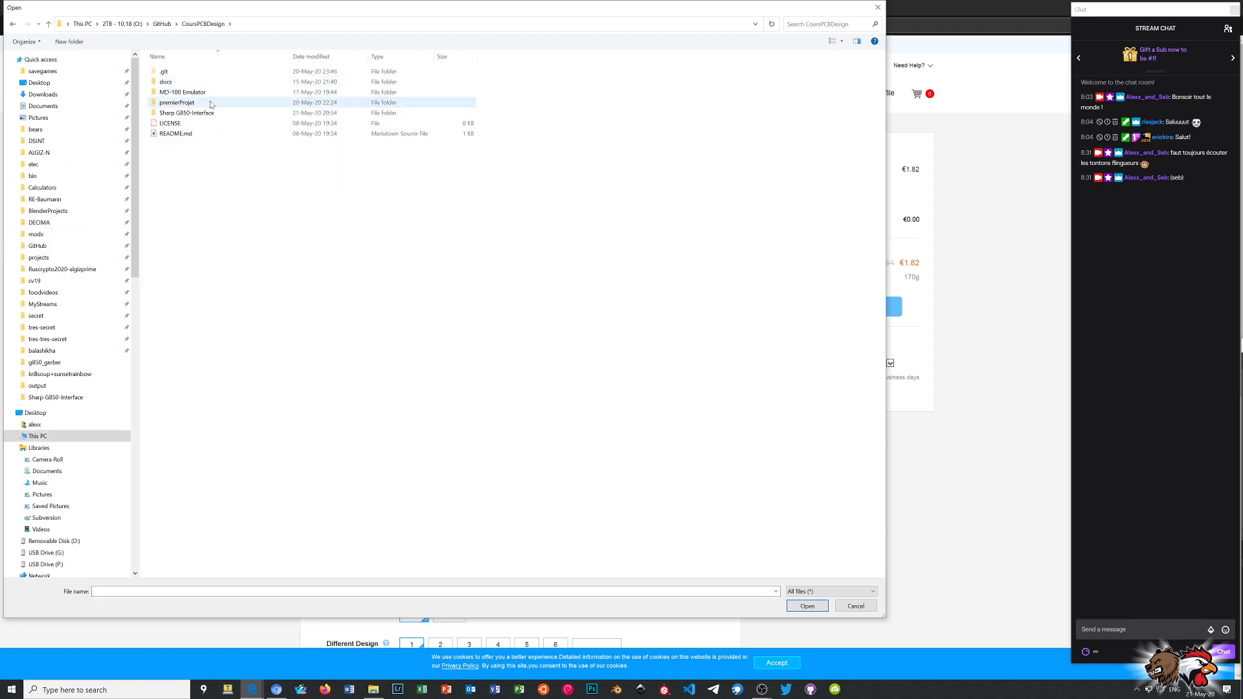
double_click(188, 113)
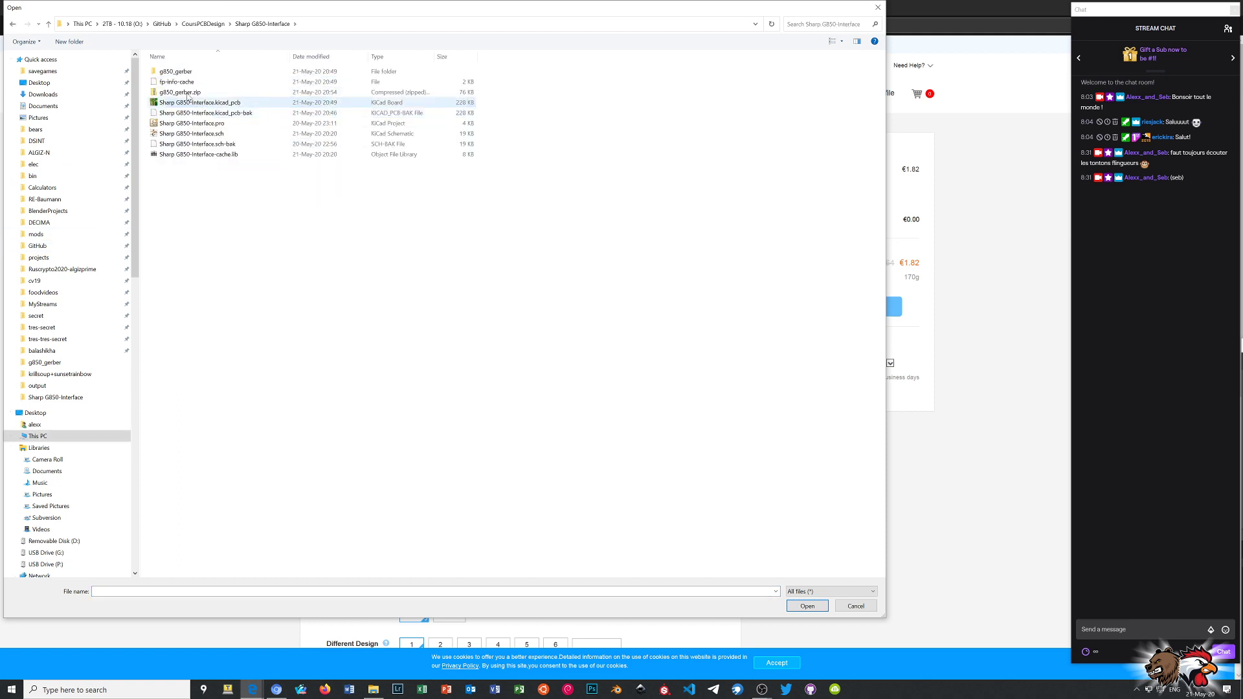
double_click(182, 92)
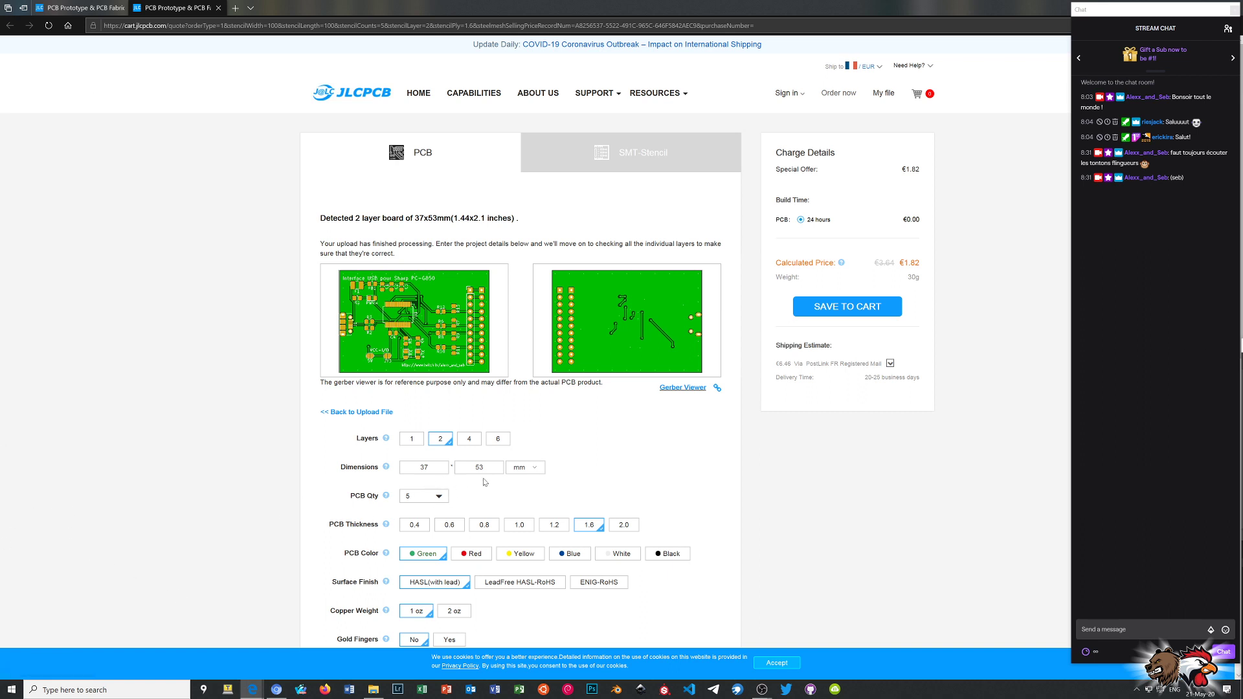
- Review the detected board's fabrication options and set the PCB color to Black
scroll(534, 368, "down", 5)
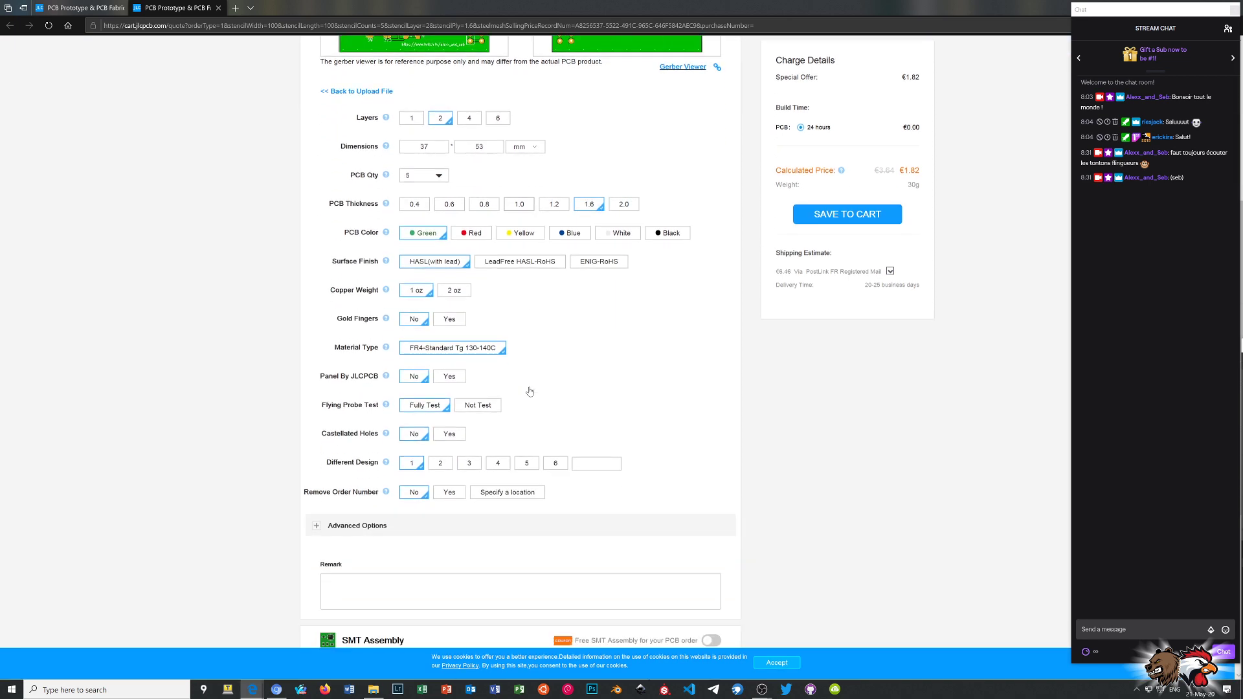
scroll(530, 391, "down", 1)
scroll(530, 391, "up", 3)
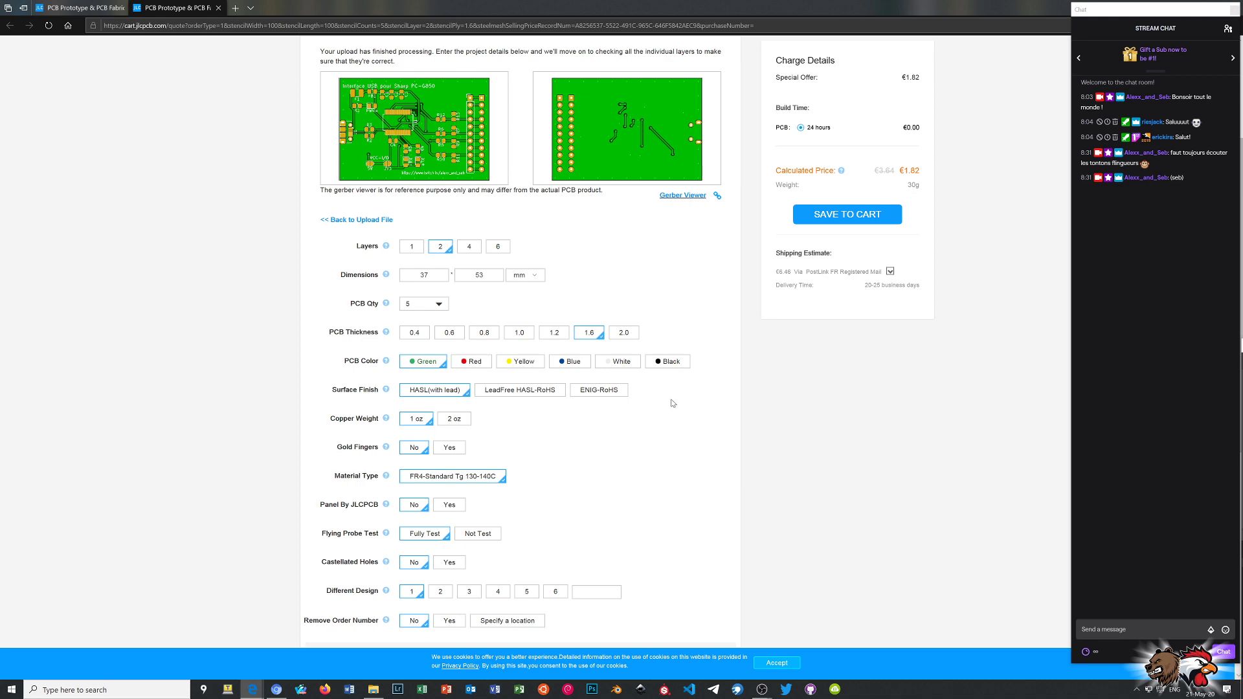
scroll(674, 402, "up", 2)
scroll(690, 392, "down", 3)
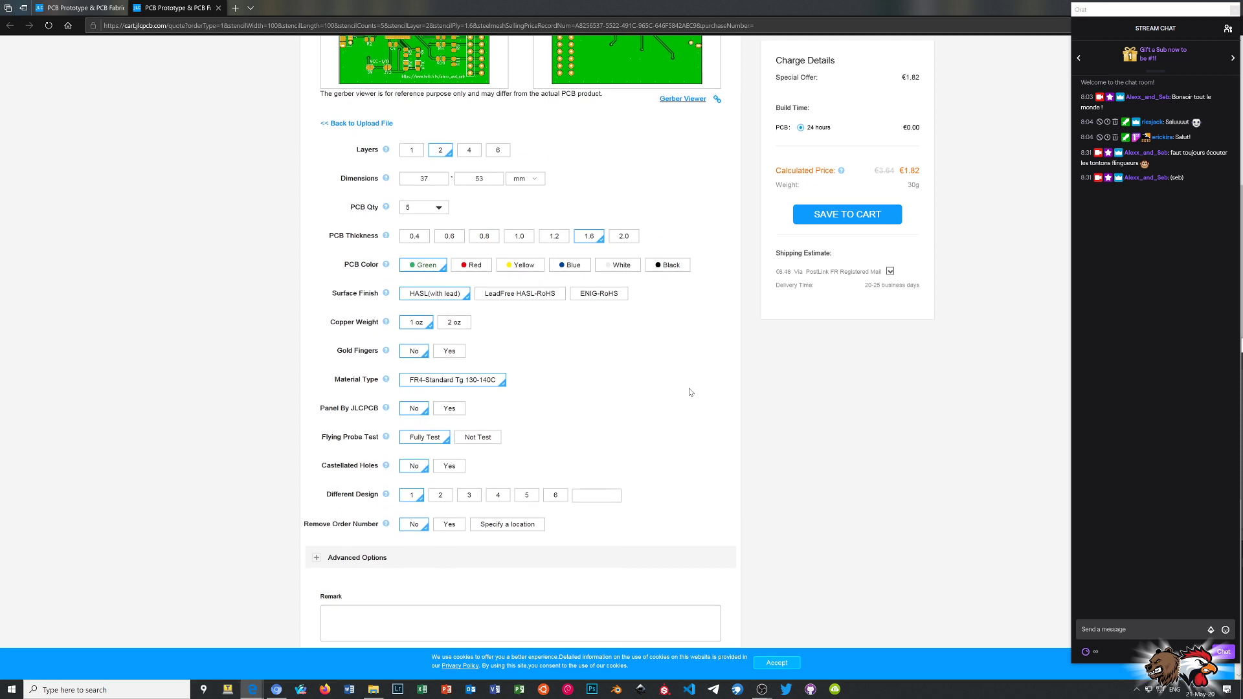
scroll(677, 376, "up", 2)
left_click(671, 363)
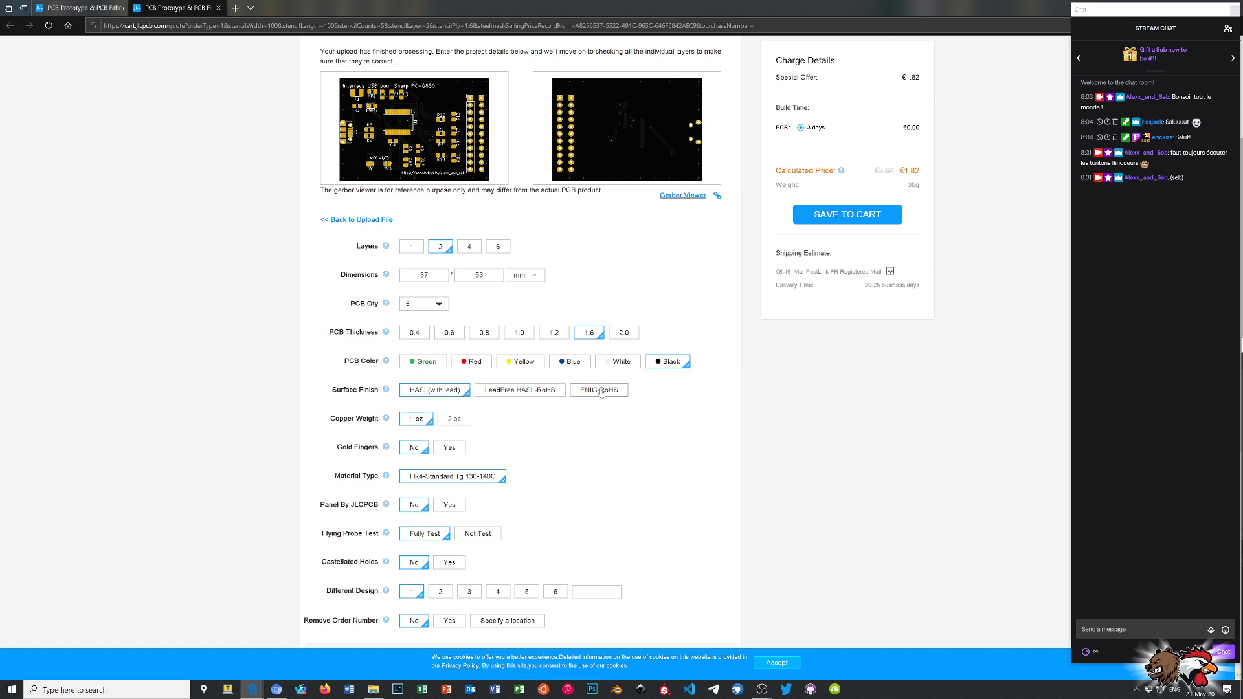
- Examine the surface finish choices, the remaining fabrication options and the black board preview, keeping the HASL(with lead) finish
scroll(579, 433, "down", 3)
scroll(578, 432, "up", 2)
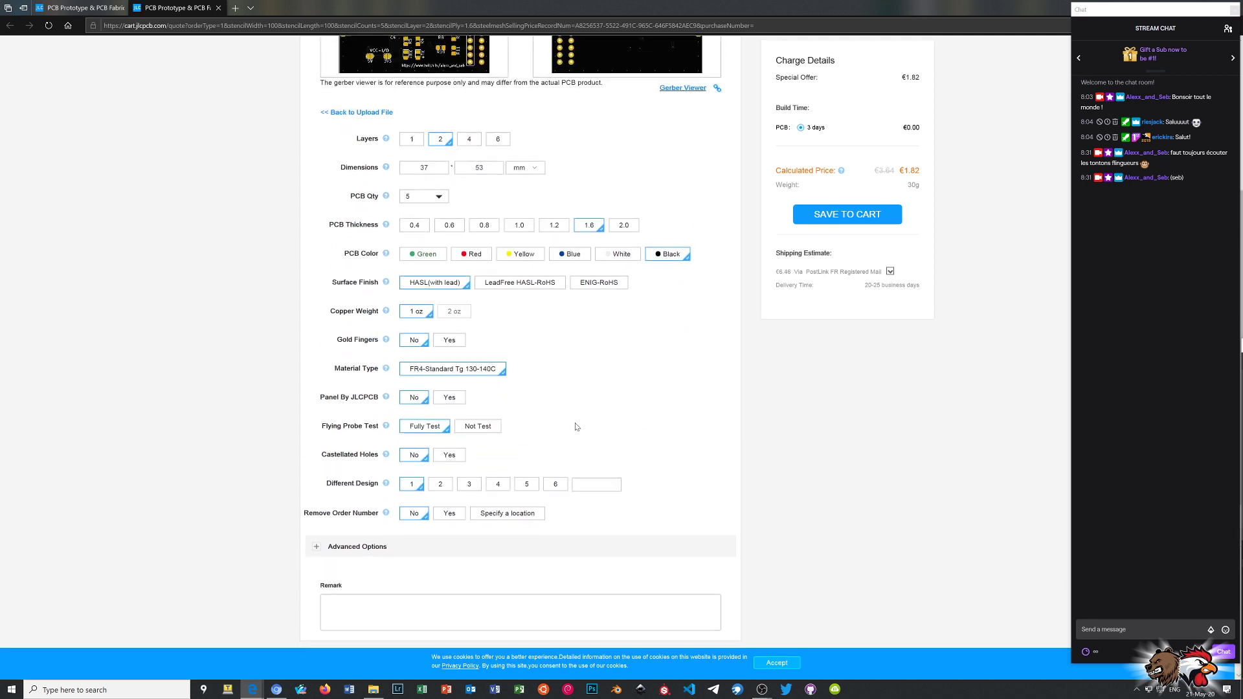
left_click(520, 295)
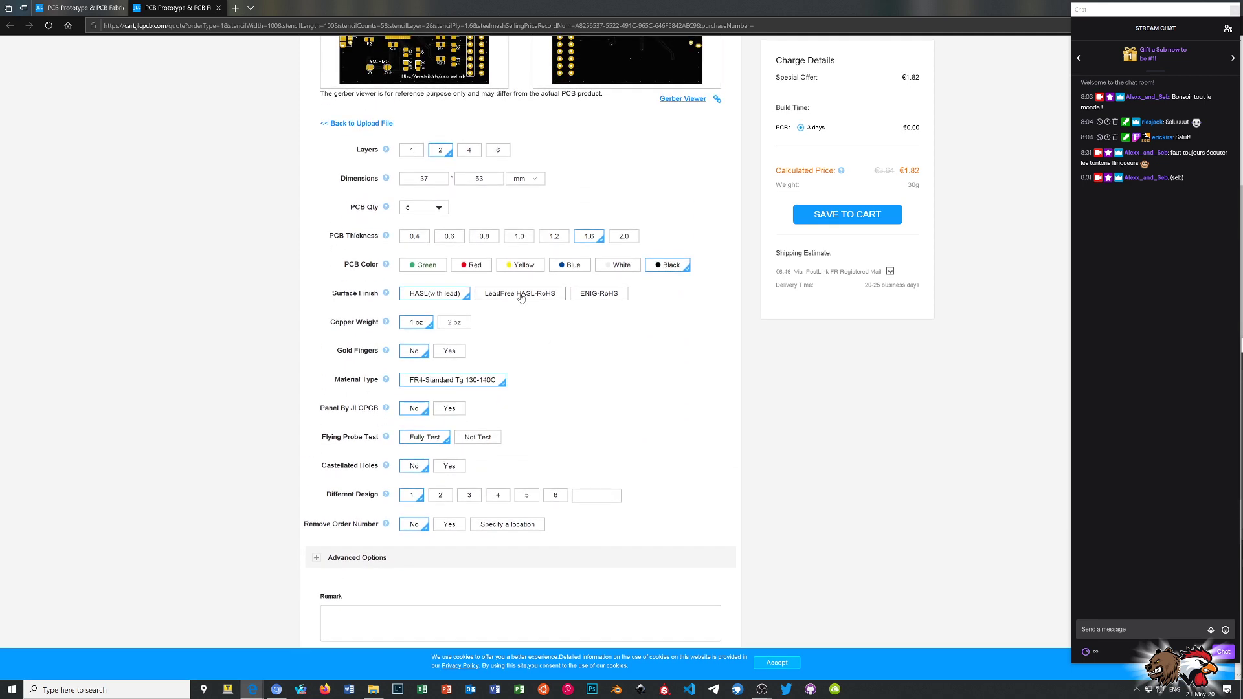
left_click(451, 295)
scroll(573, 421, "down", 2)
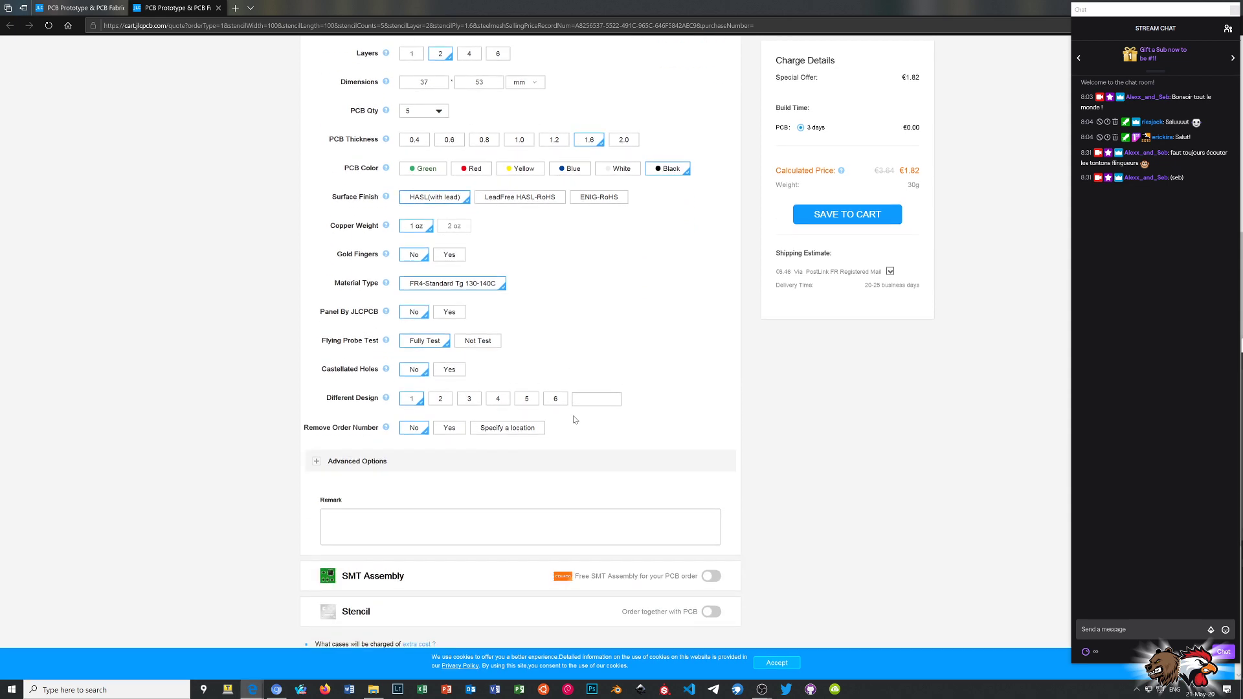
scroll(575, 420, "up", 3)
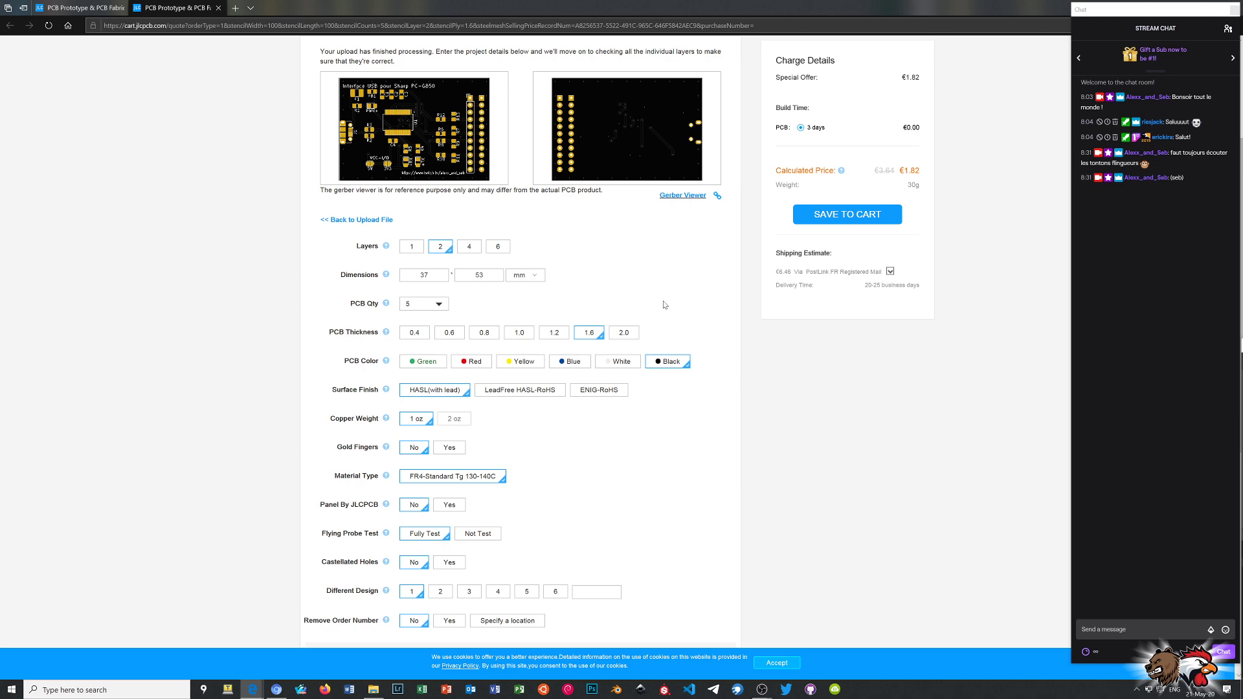
scroll(543, 280, "up", 2)
scroll(544, 285, "down", 1)
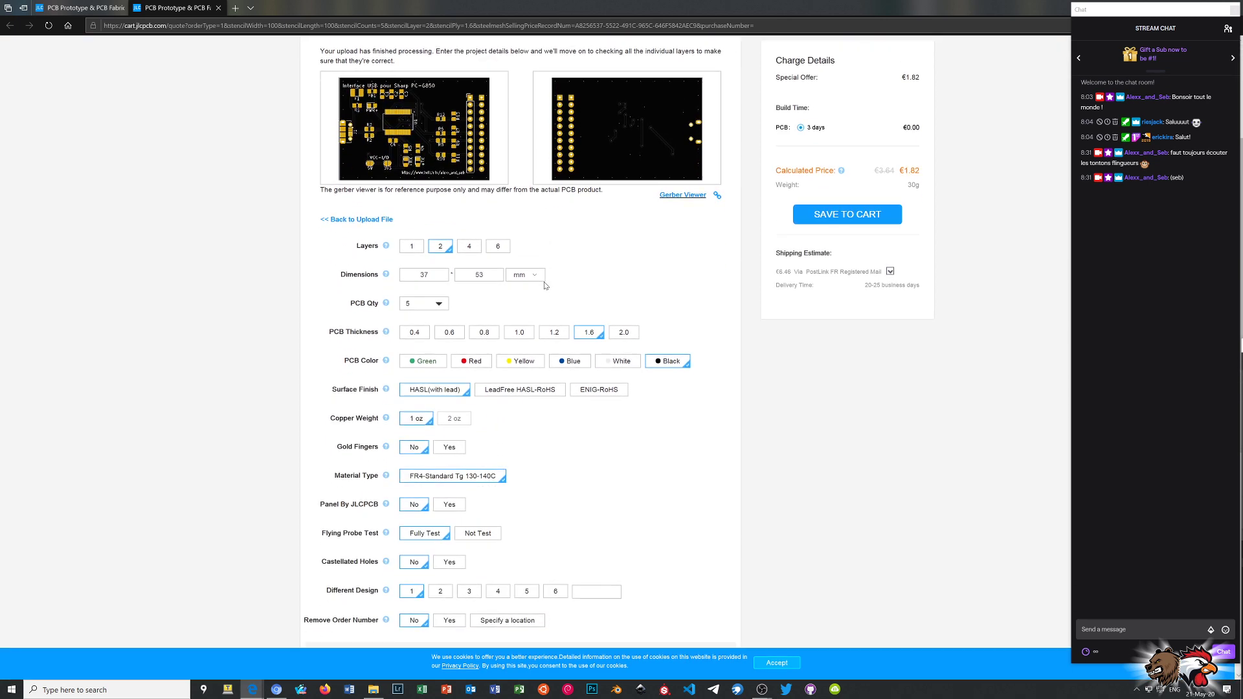
scroll(495, 356, "up", 1)
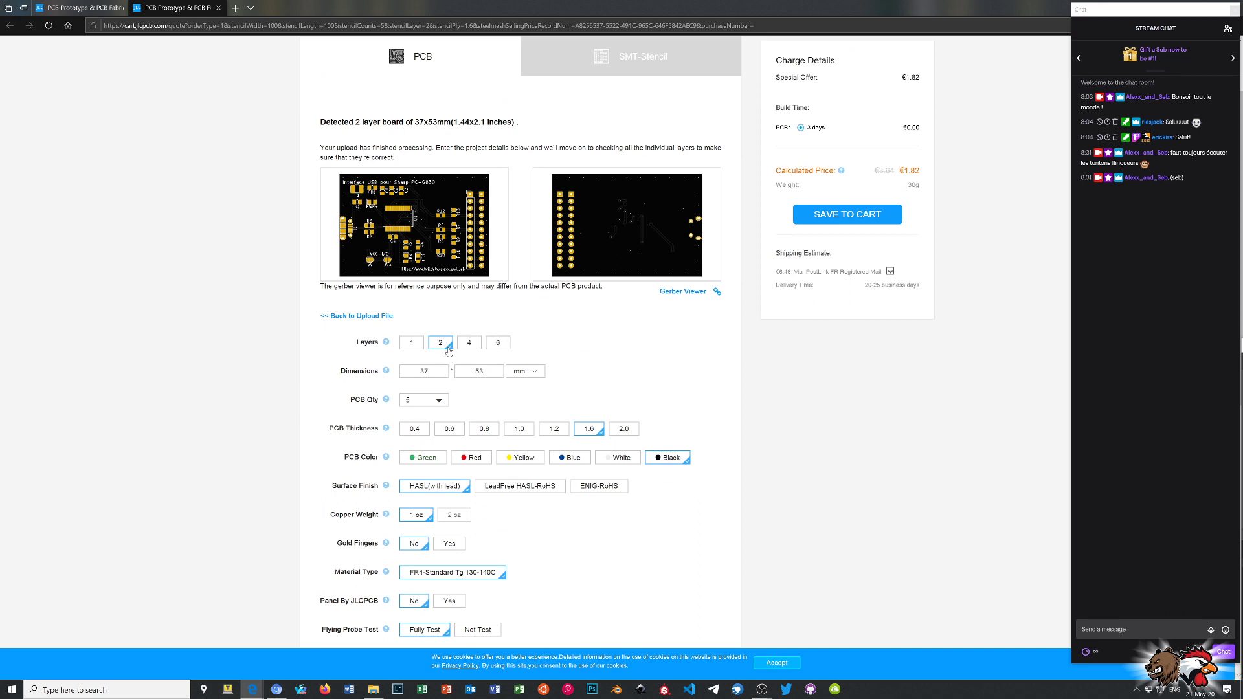
- Try PCB quantities of 50, 10, 15 and 20 in turn to compare the calculated prices
left_click(436, 402)
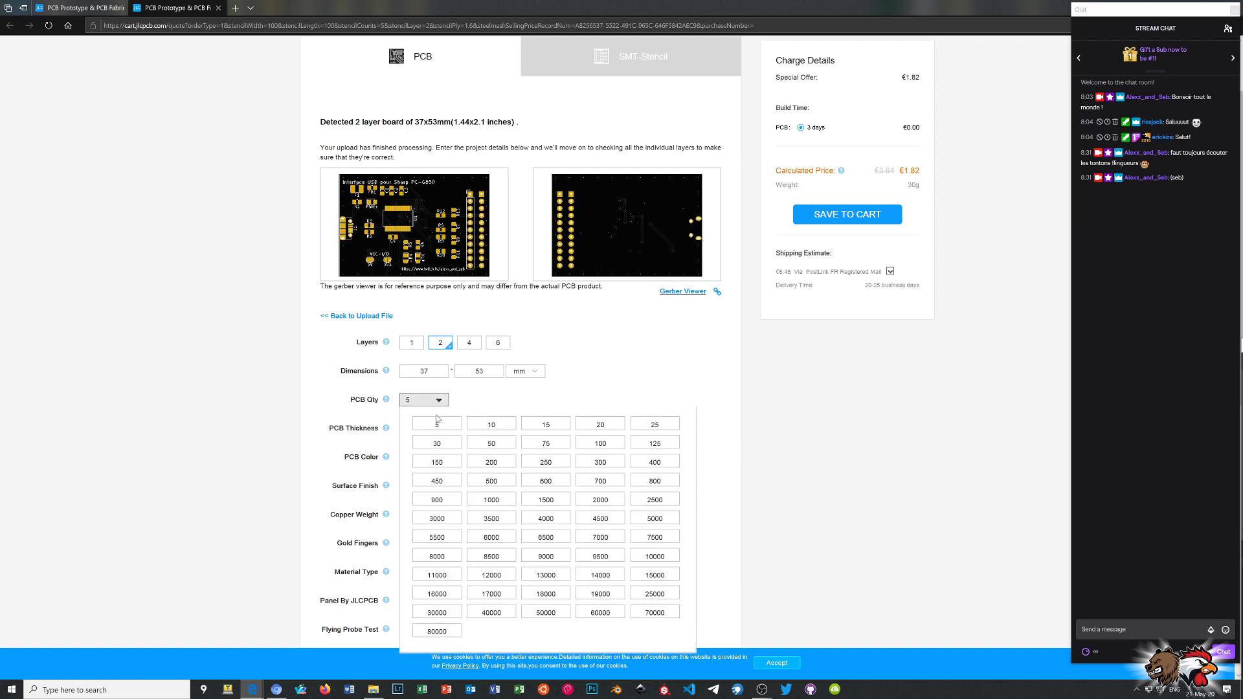
left_click(494, 445)
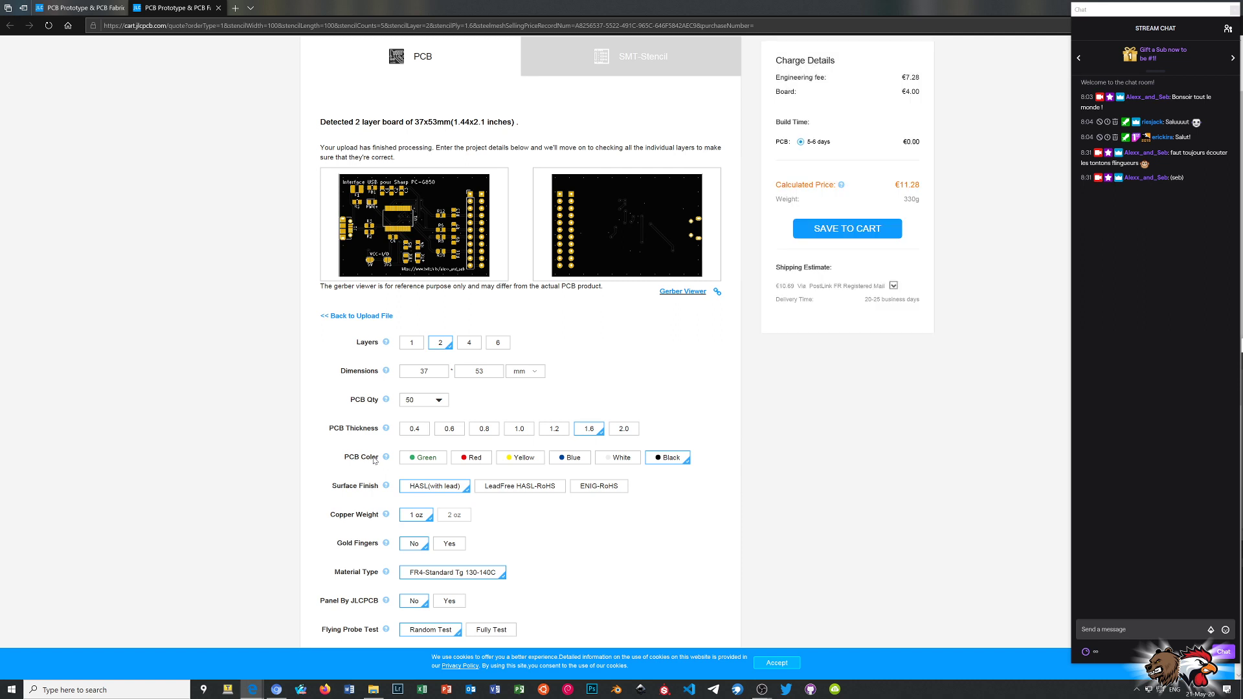
left_click(444, 401)
left_click(491, 427)
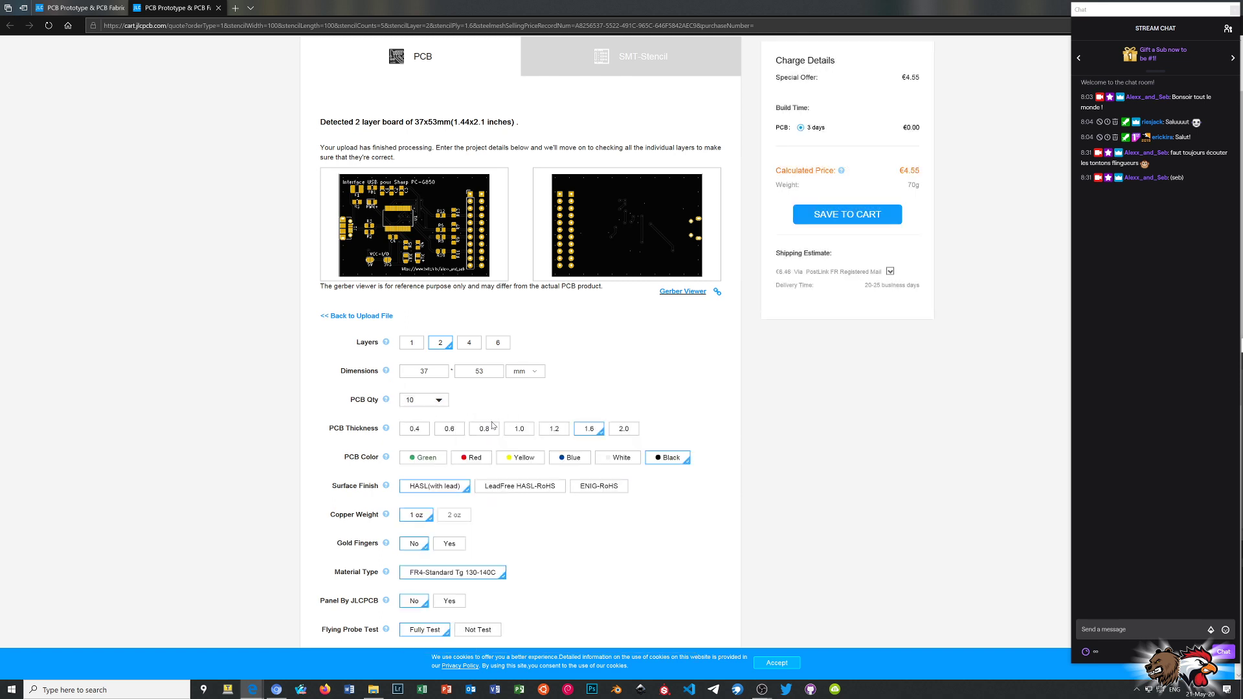
left_click(433, 401)
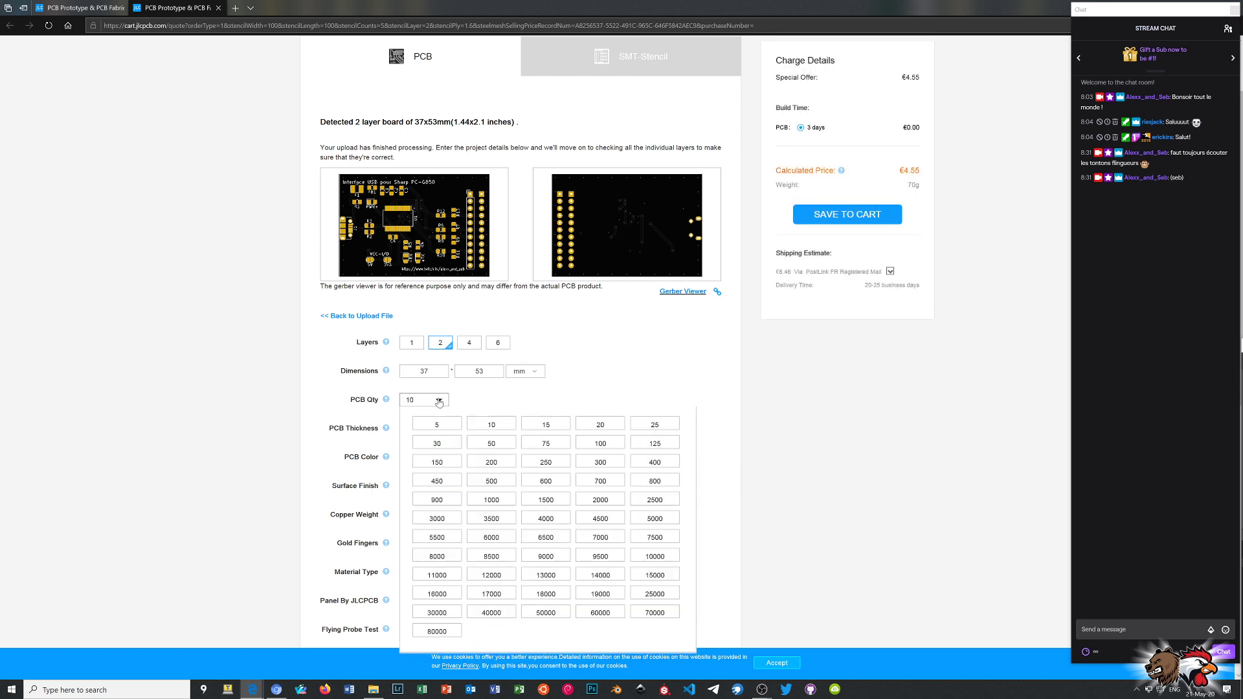
left_click(545, 425)
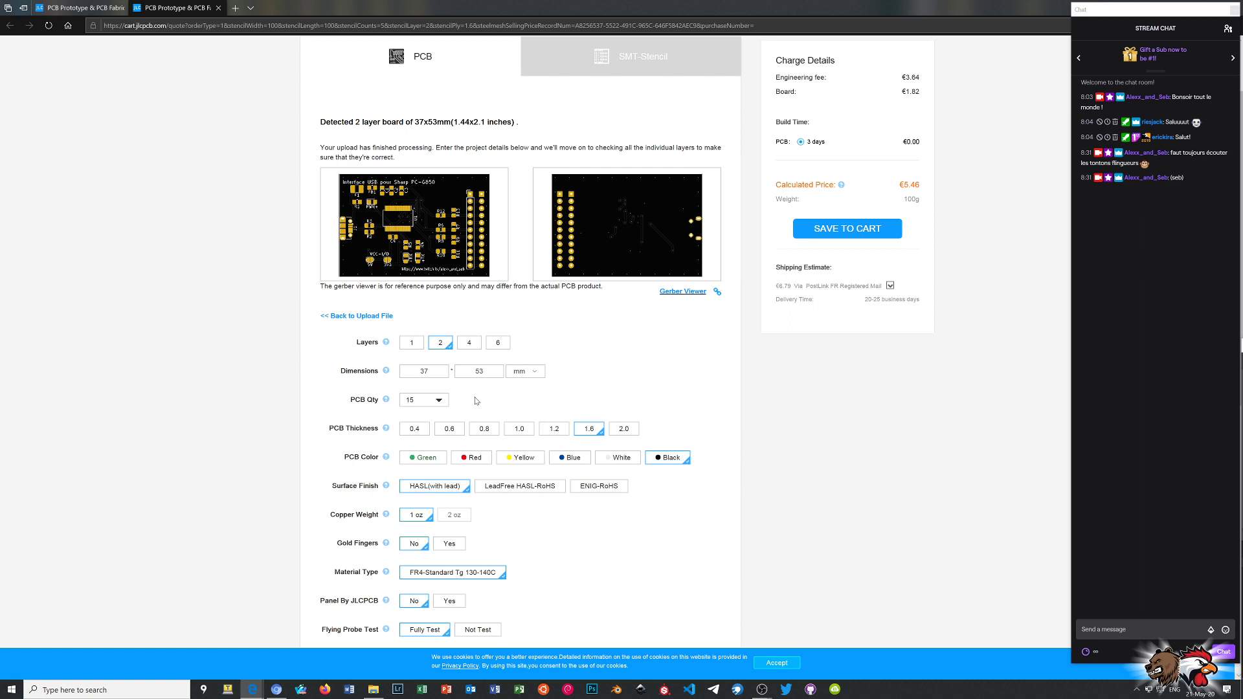
left_click(441, 402)
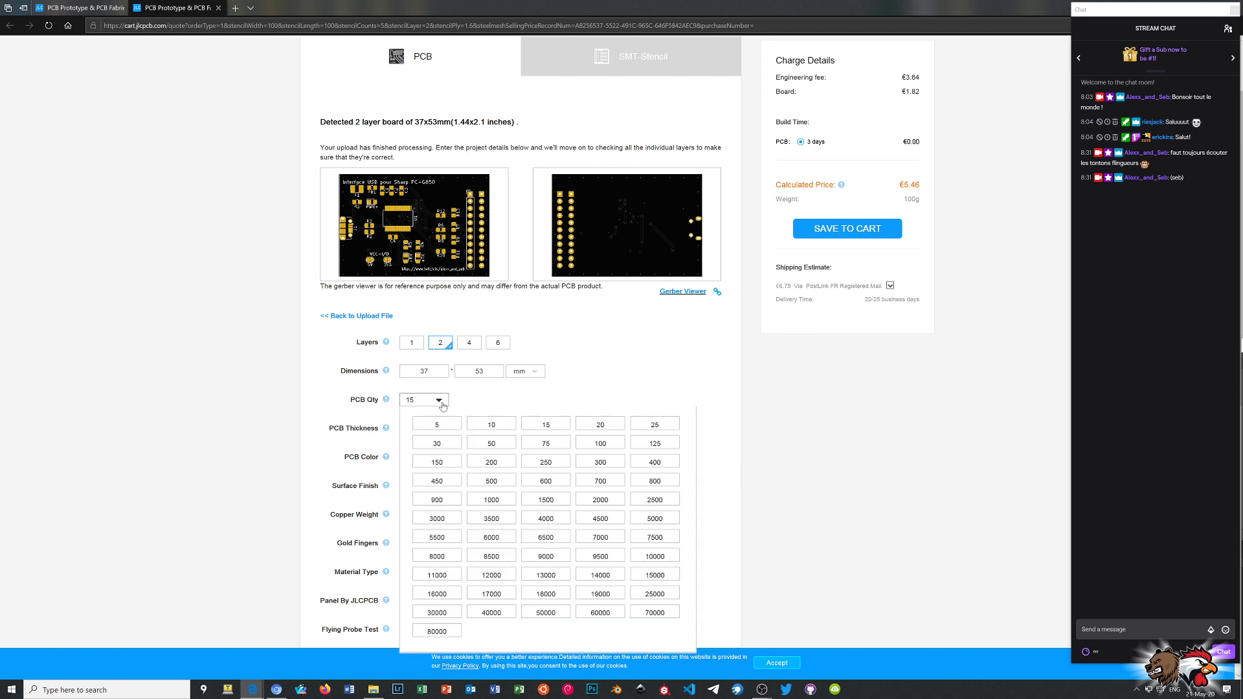
left_click(612, 427)
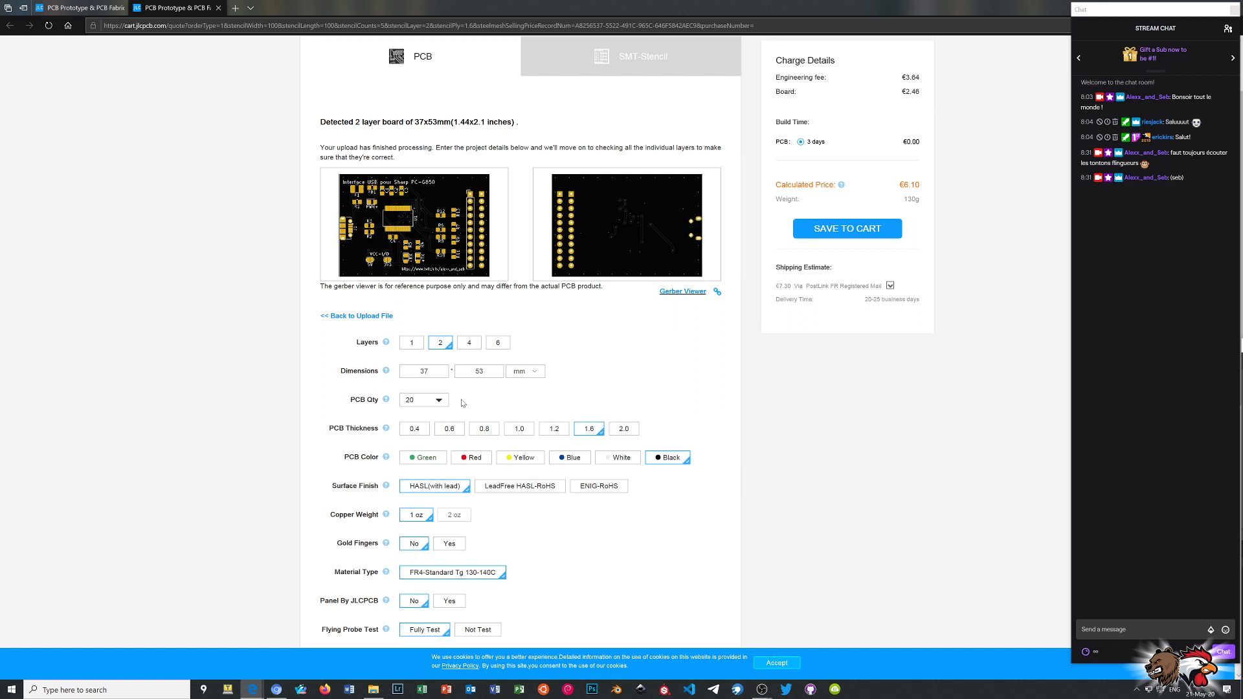
- Set the PCB quantity to 50 and check the complete quote form
left_click(441, 401)
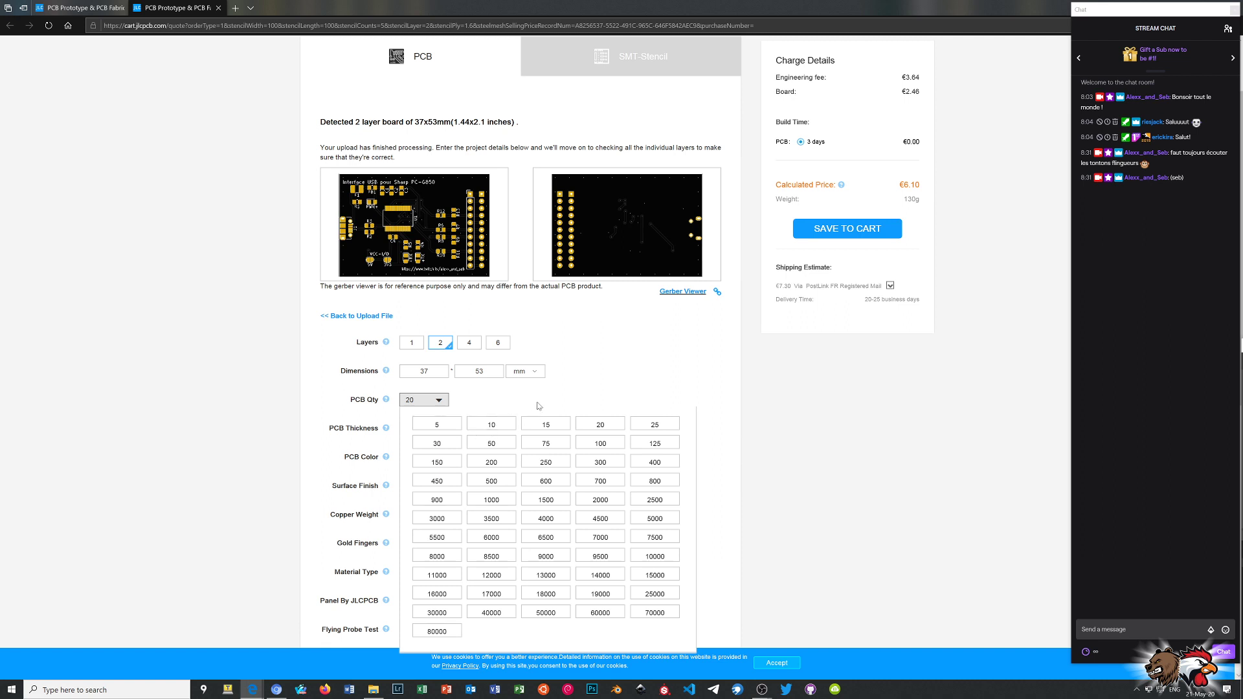
left_click(492, 444)
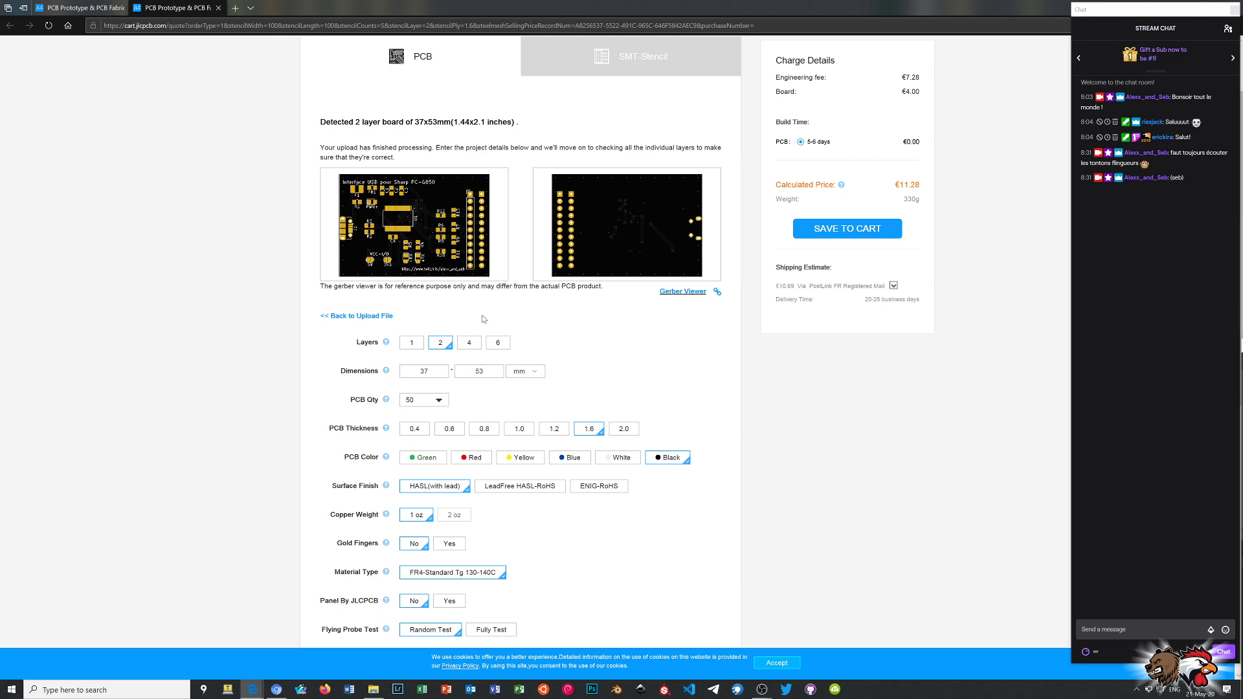
scroll(483, 319, "down", 5)
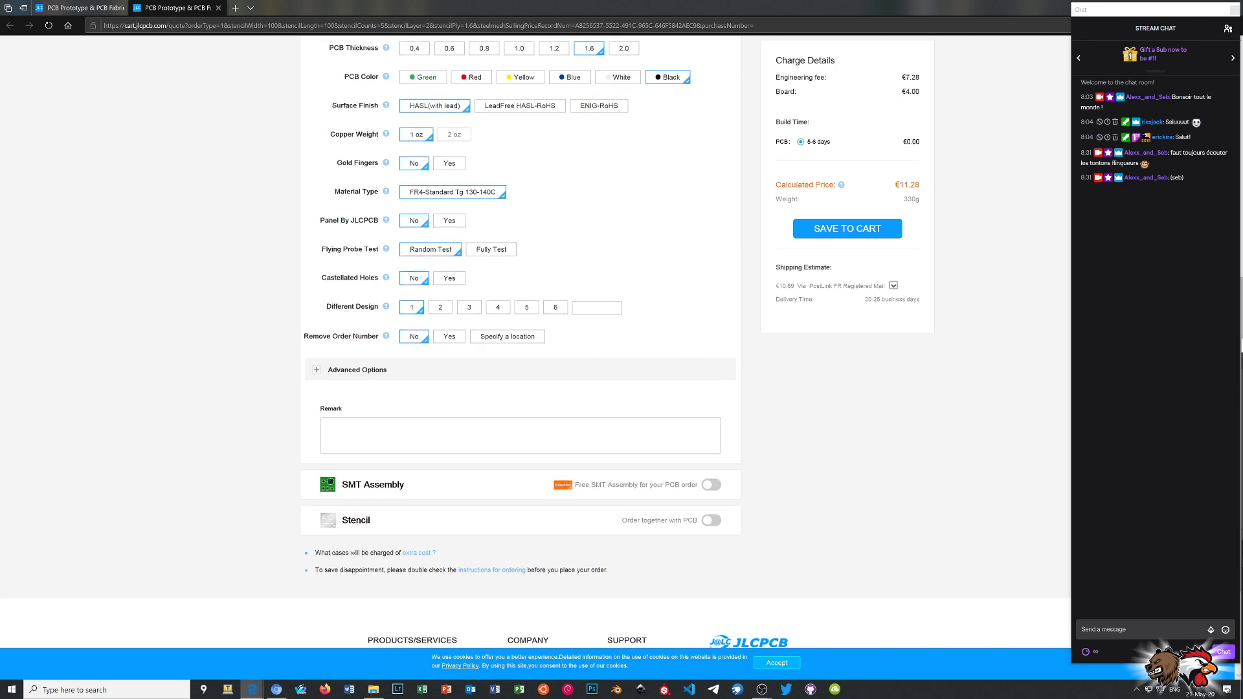
scroll(500, 472, "up", 6)
scroll(483, 434, "up", 1)
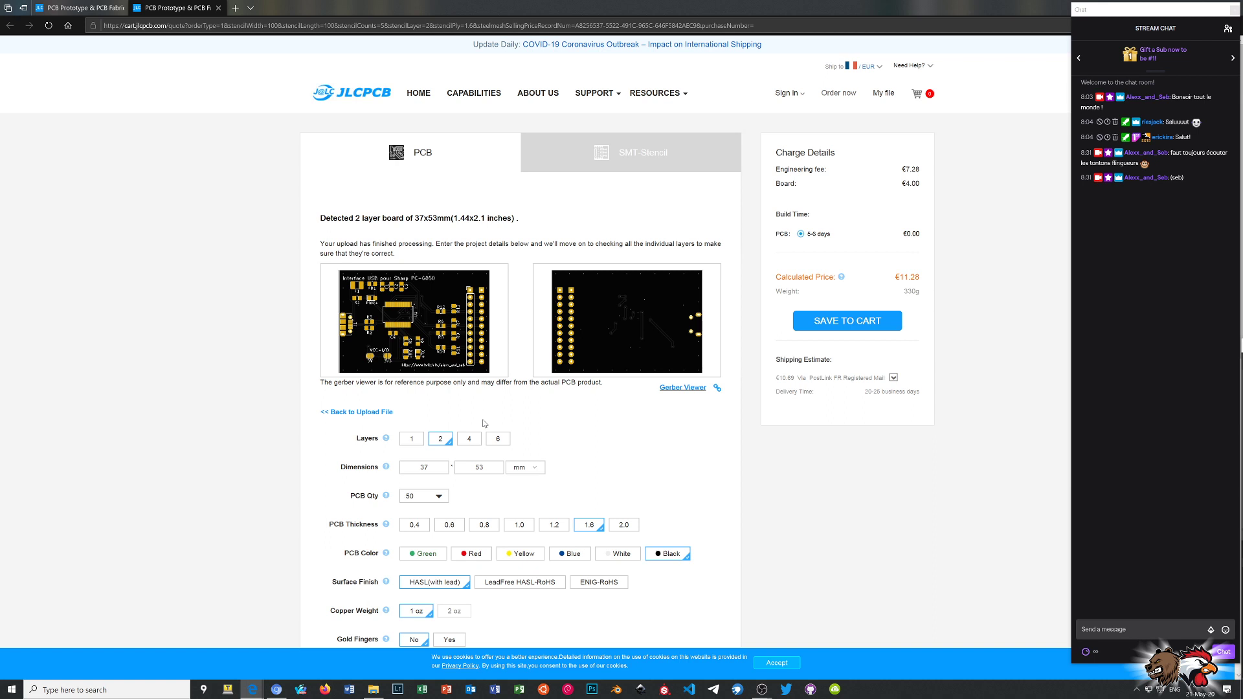
- Switch to KiCad and open the Sharp G850-Interface.kicad_pcb board in Pcbnew
left_click(11, 689)
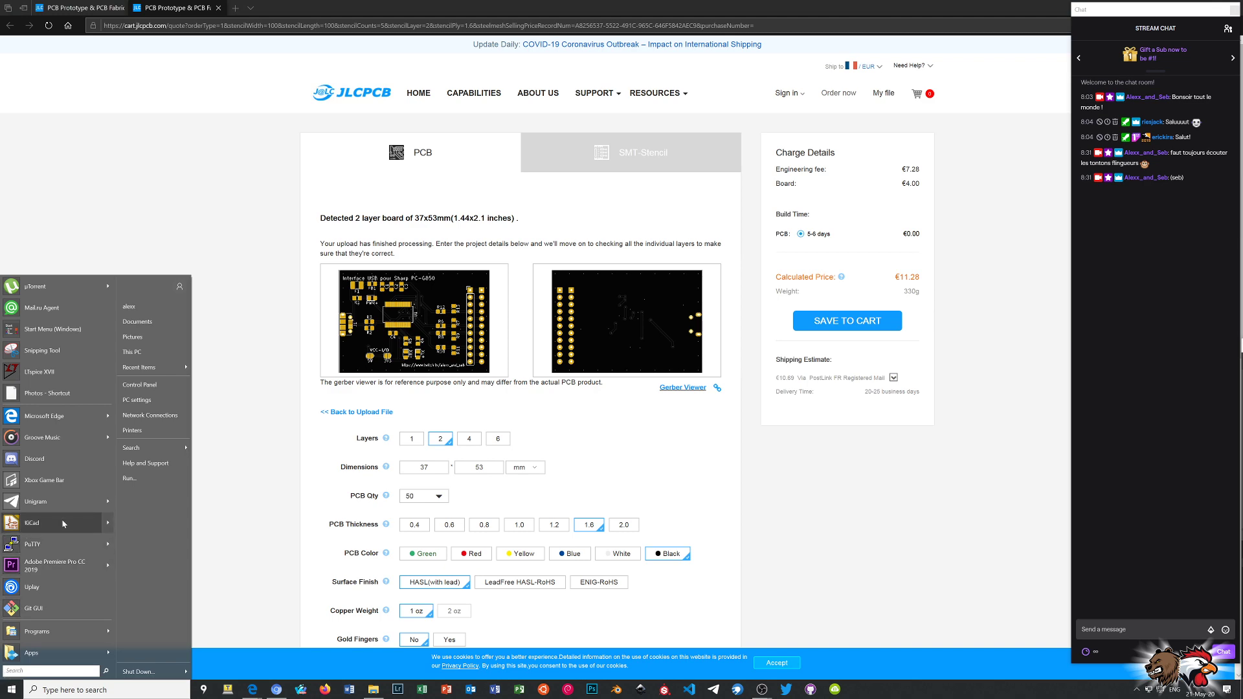
left_click(32, 523)
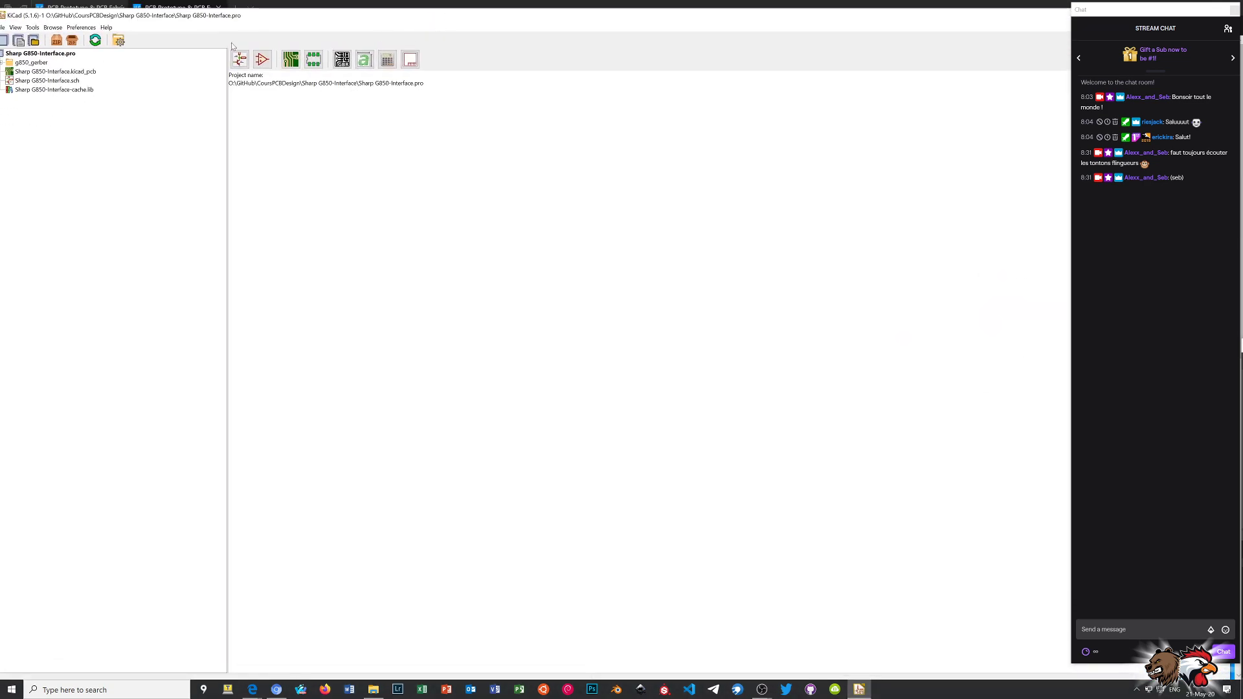
left_click(90, 72)
double_click(90, 73)
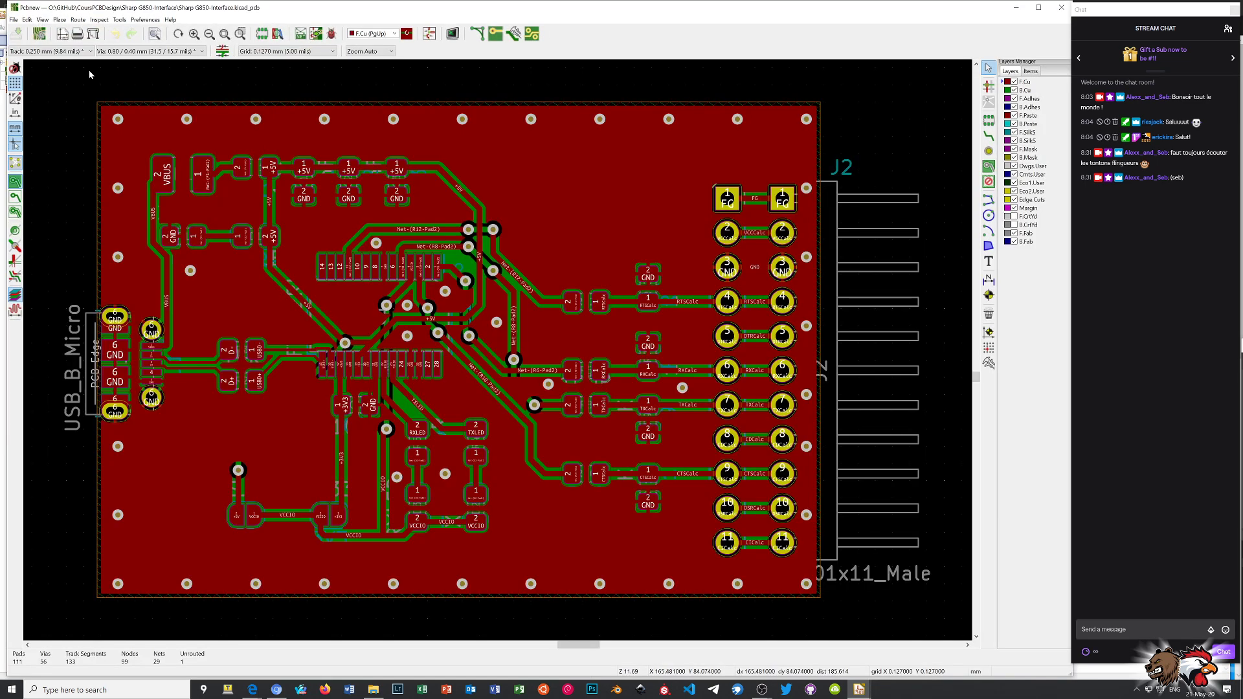
- Show the board in the 3D Viewer, enlarge it and bring the viewer window fully into view
key("alt+3")
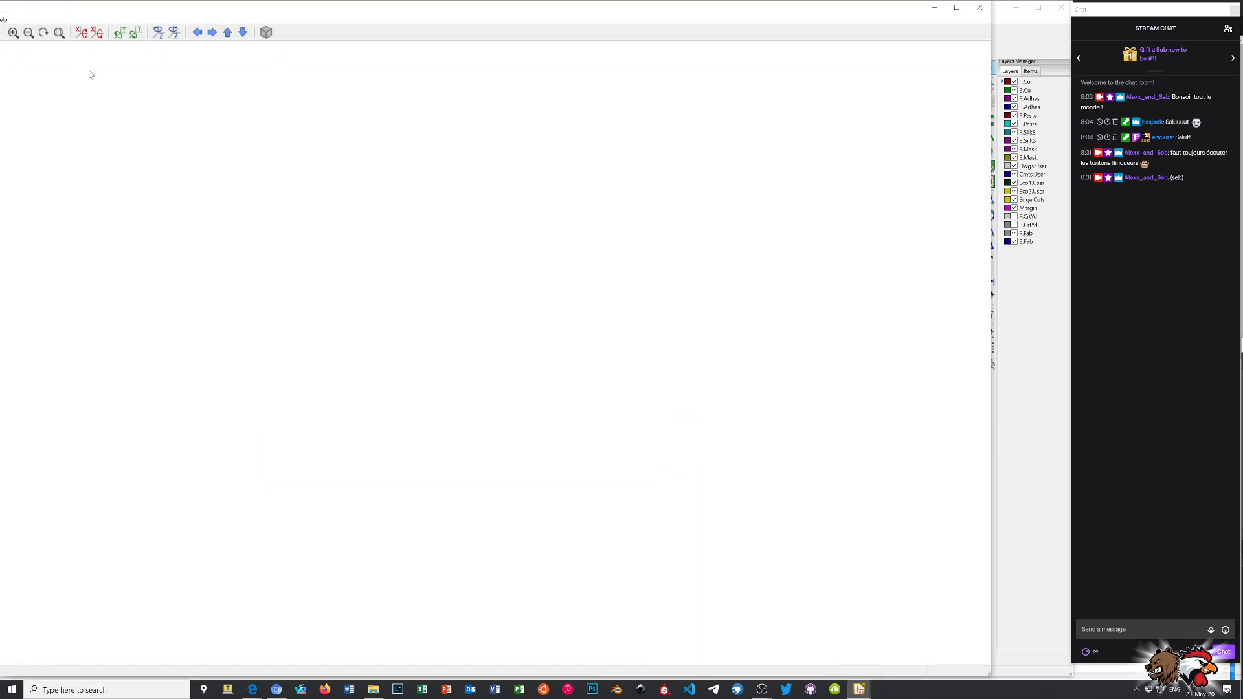
left_click_drag(408, 334, 484, 272)
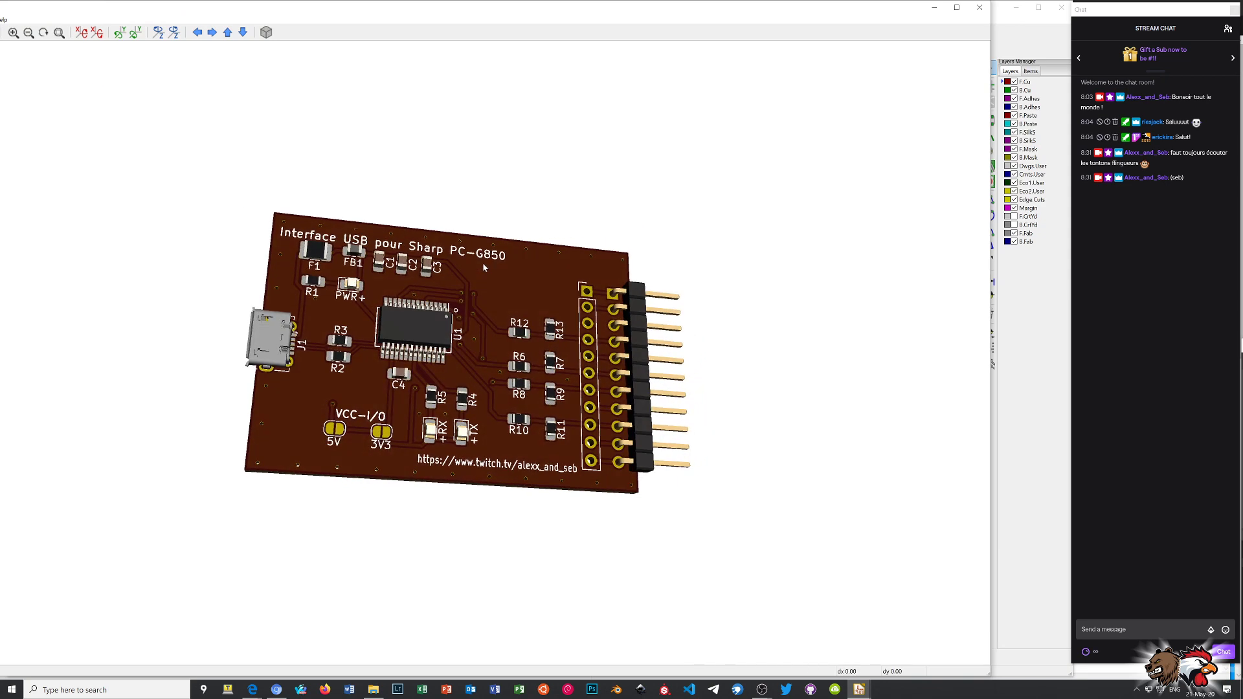
scroll(490, 331, "up", 3)
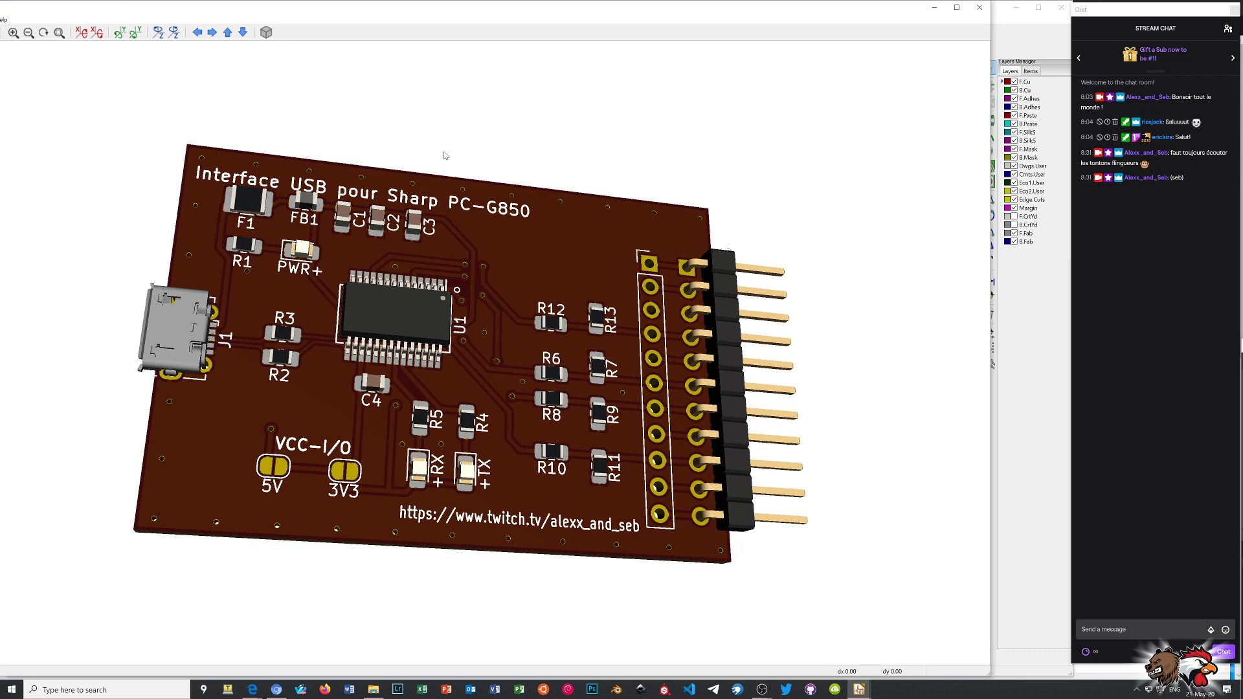
left_click_drag(348, 7, 435, 9)
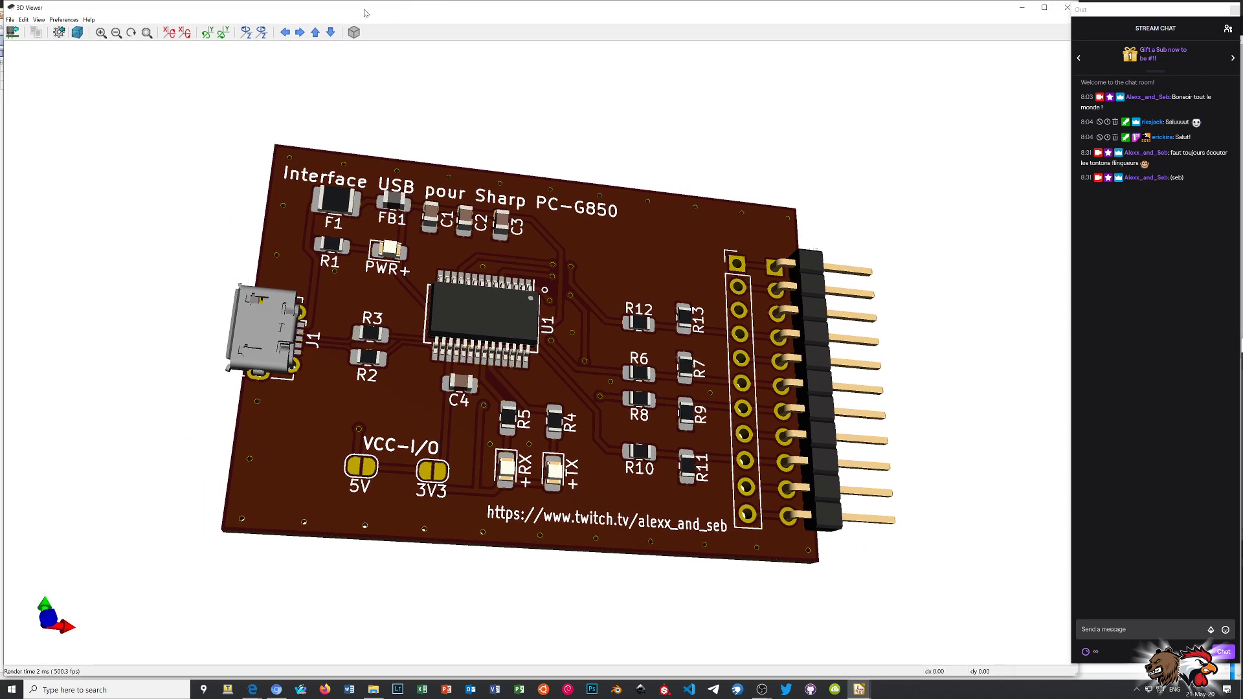
- Orbit the 3D board to an angled view from the front and render it with raytracing
left_click(11, 19)
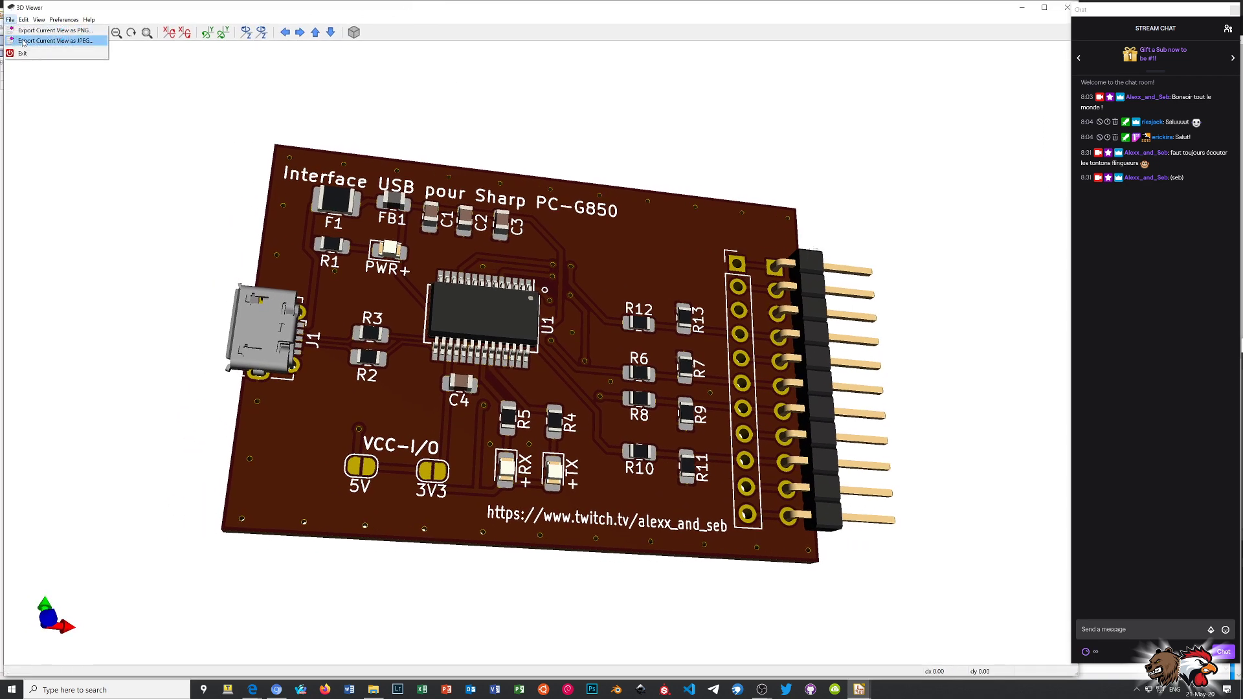
left_click(127, 101)
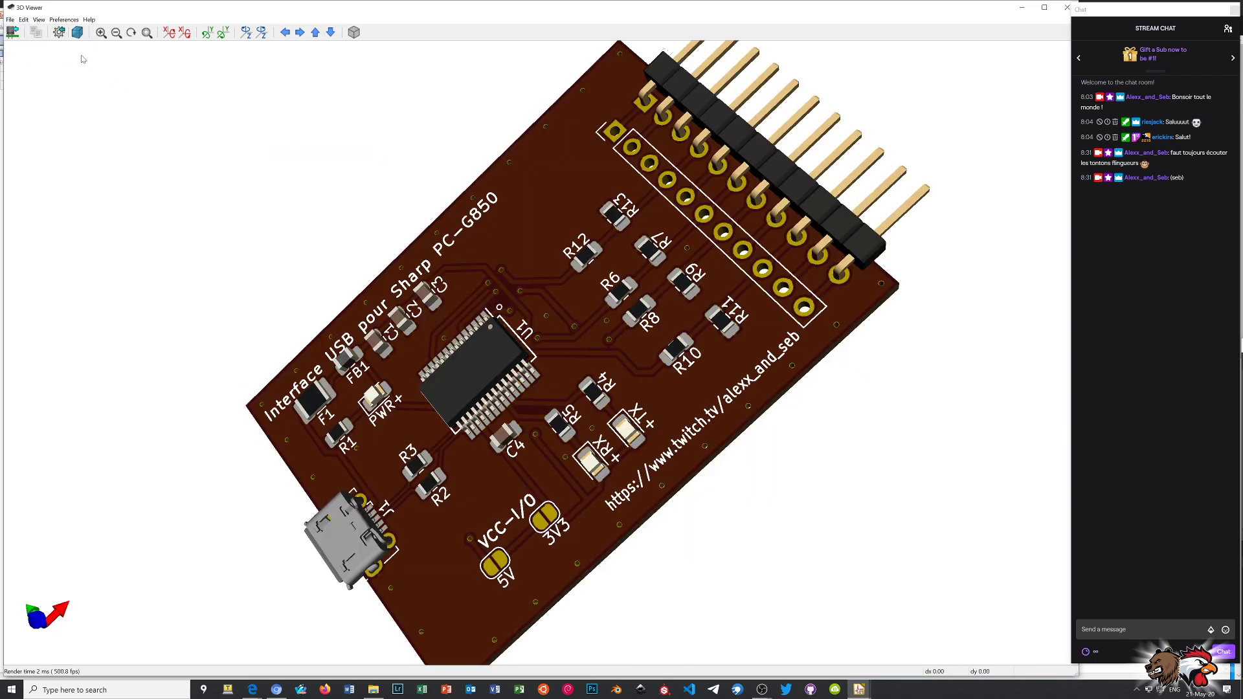
left_click_drag(312, 266, 446, 202)
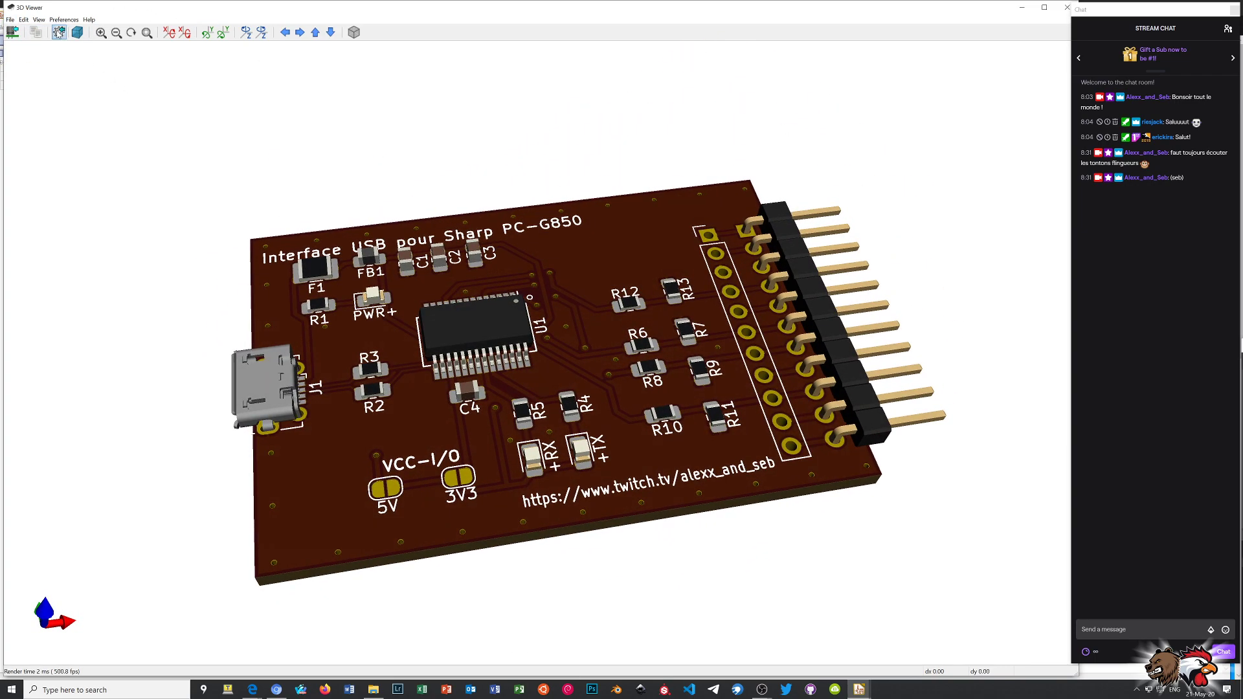
left_click(77, 31)
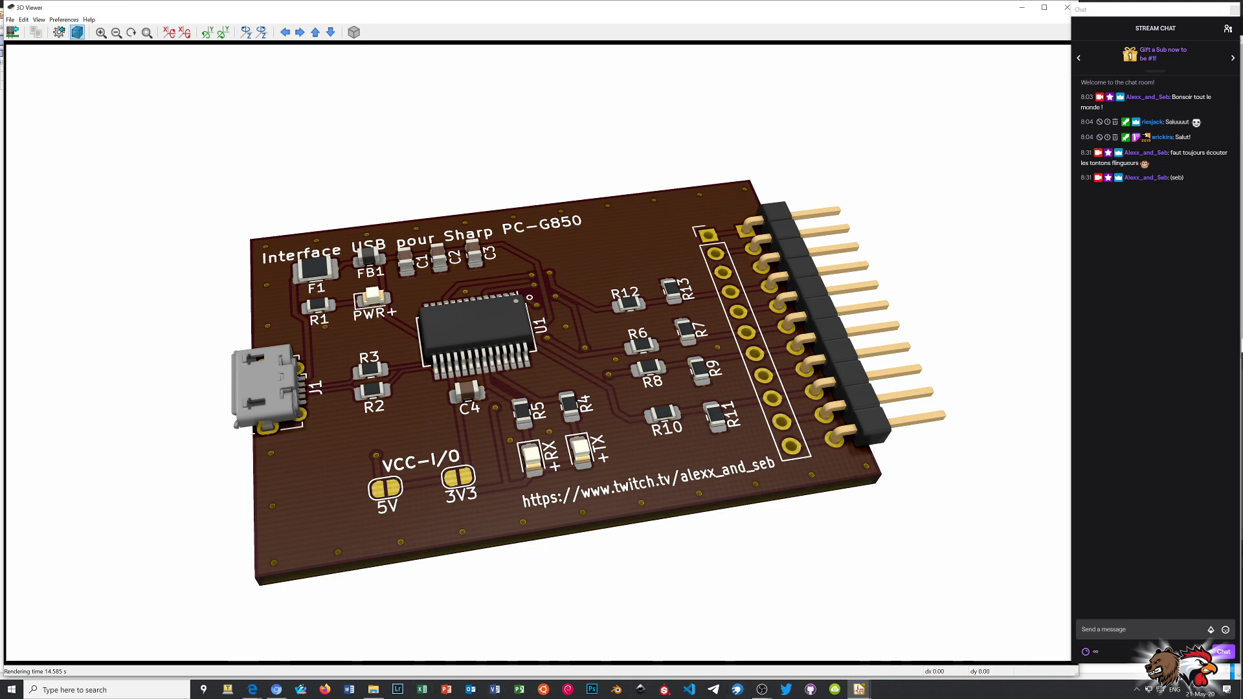
left_click(762, 689)
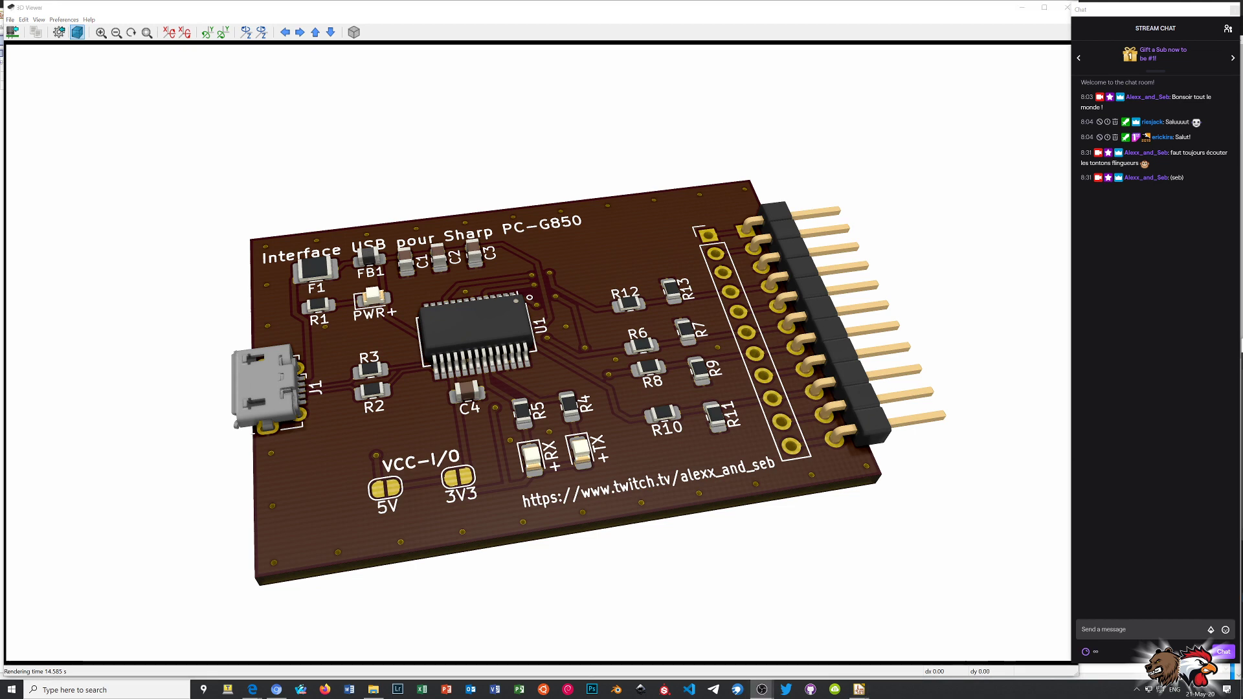